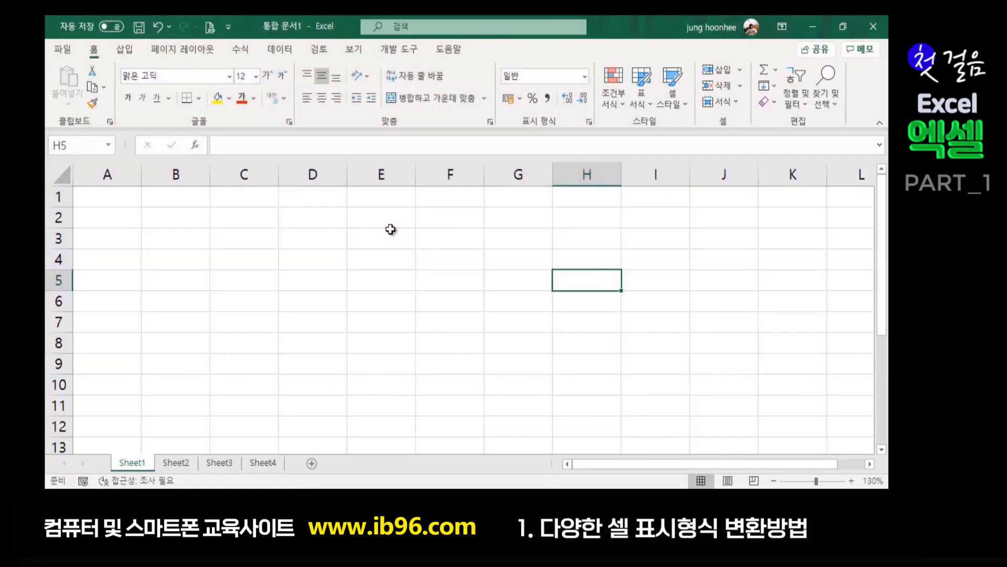
- Enter 3244655 in D2 and 96556576 in D3, then review the entries
click(335, 278)
click(294, 221)
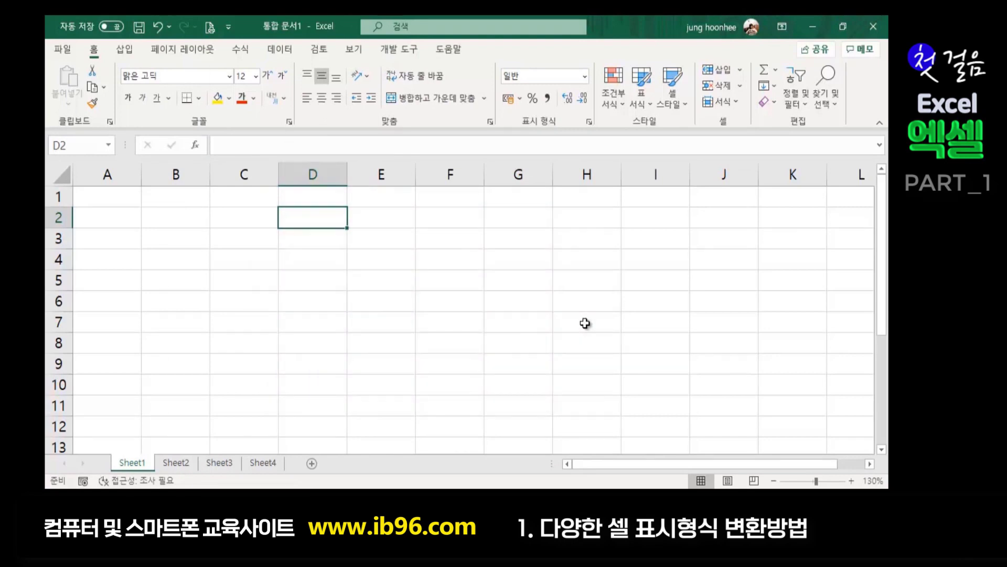
text(3244655)
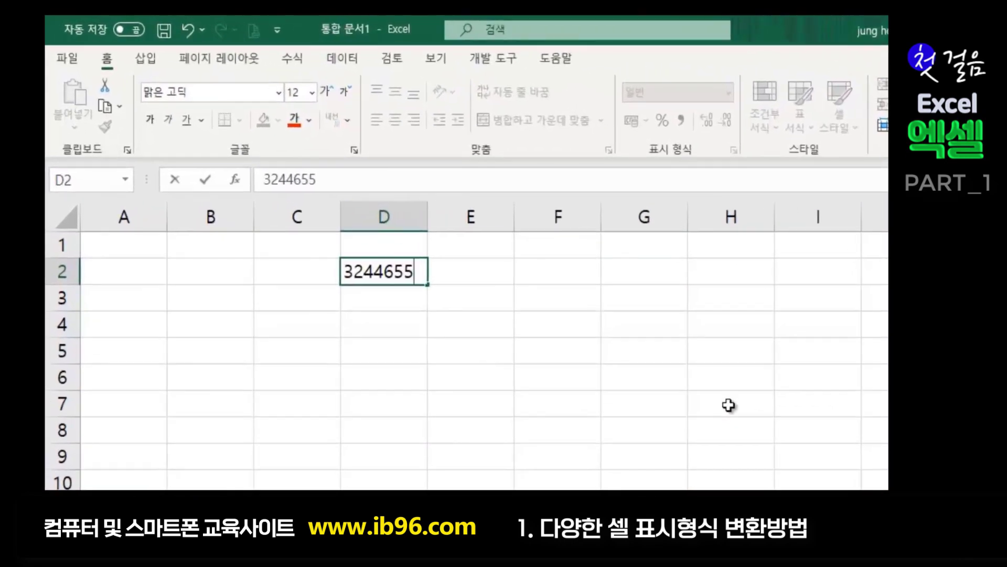
key(Return)
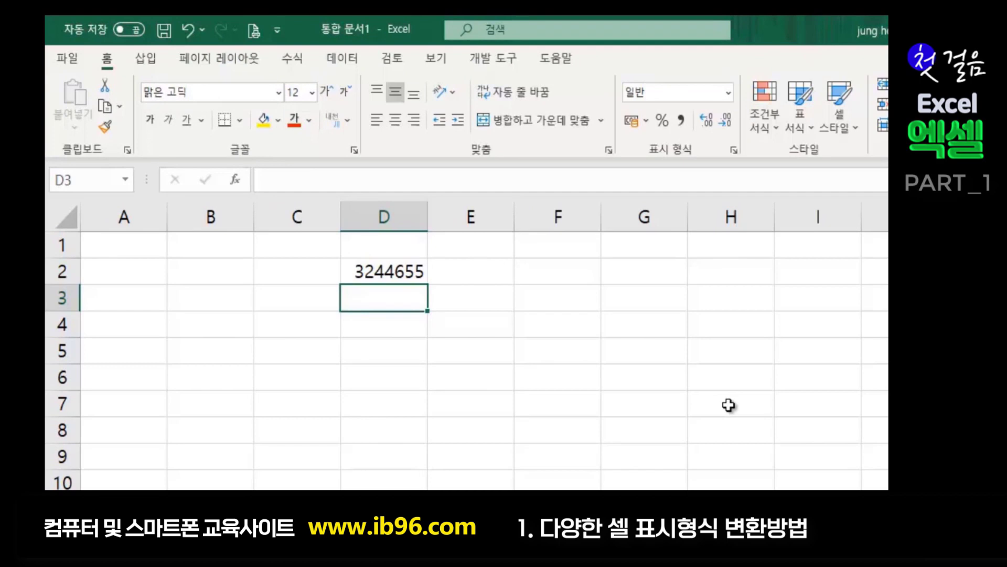
text(96556576)
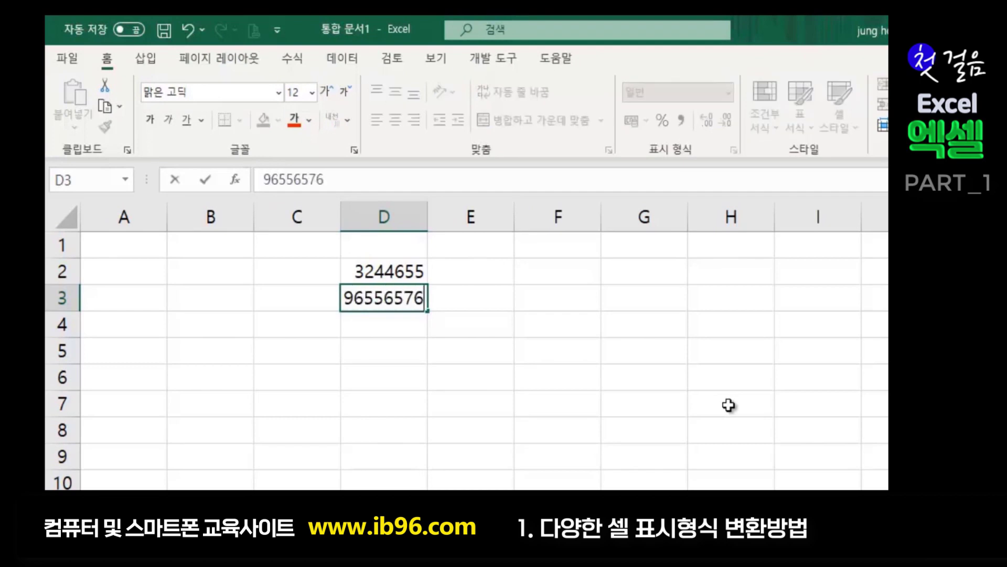
key(Return)
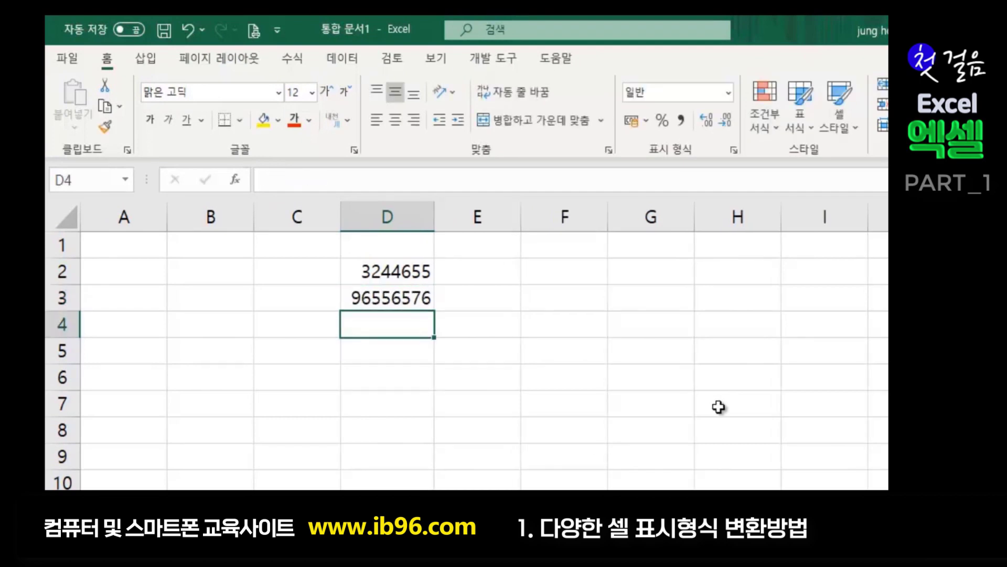
click(398, 298)
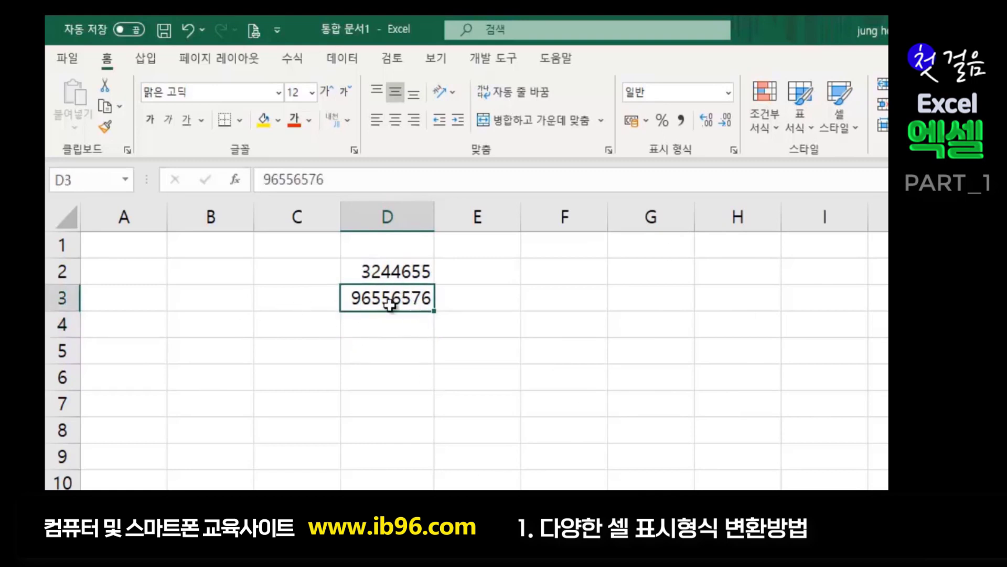
click(393, 345)
click(399, 288)
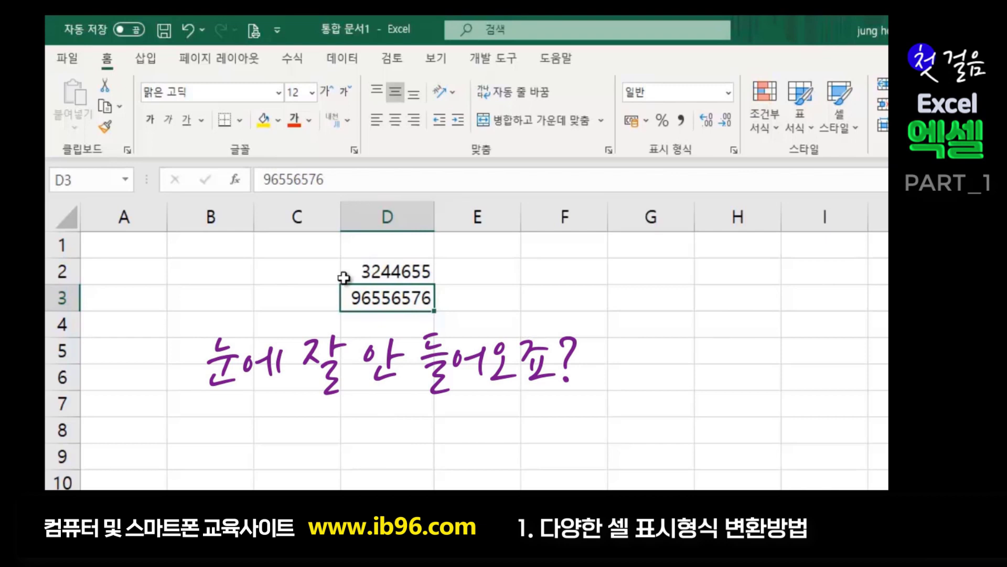
click(385, 269)
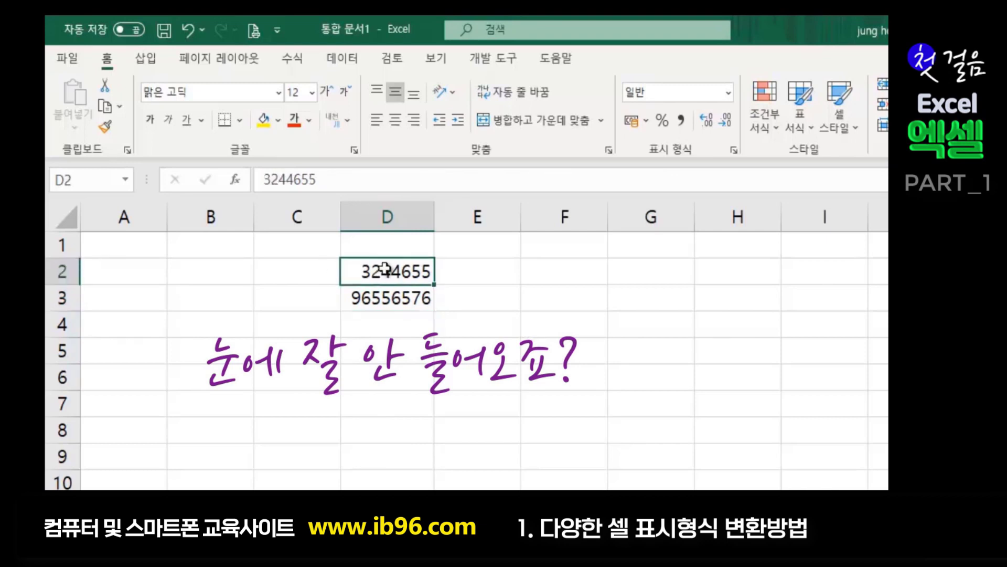
- Apply Comma Style to D2:D3 so they read 3,244,655 and 96,556,576
drag(394, 269, 390, 303)
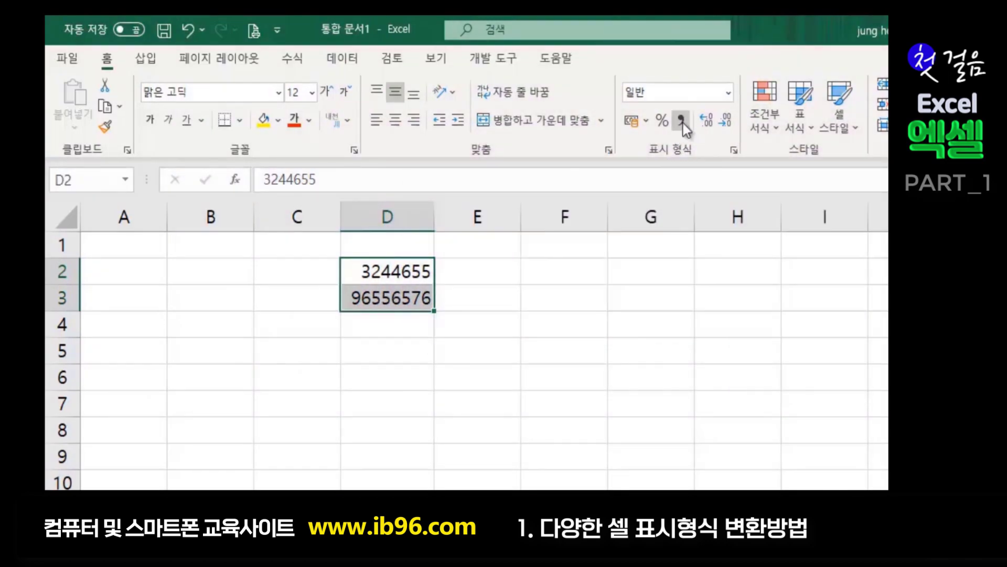
click(681, 123)
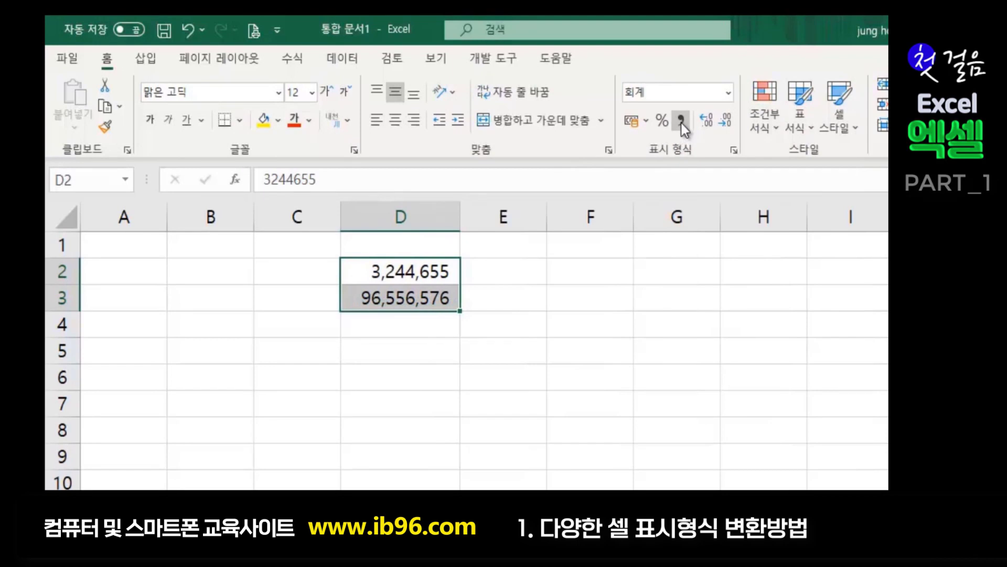
click(420, 351)
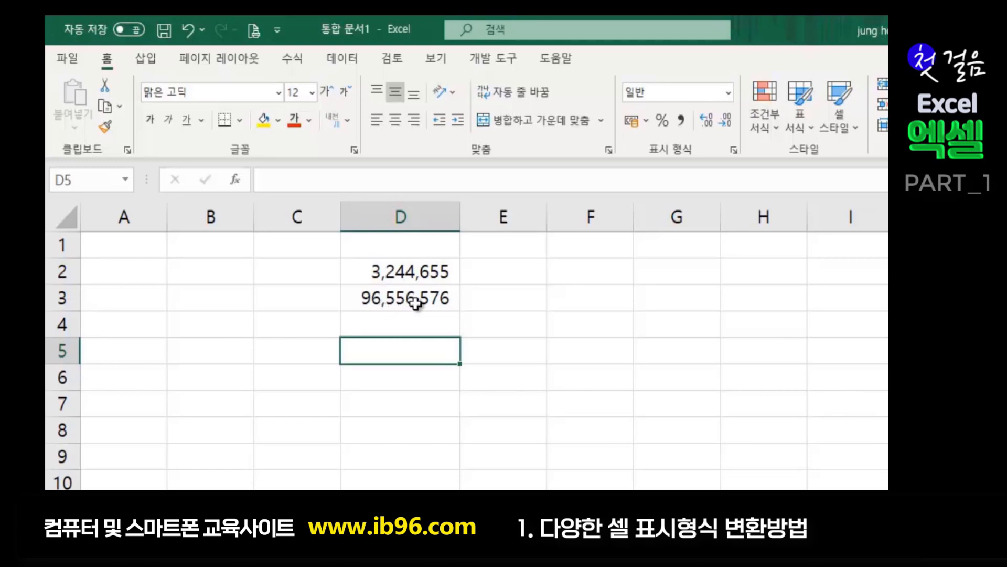
click(525, 308)
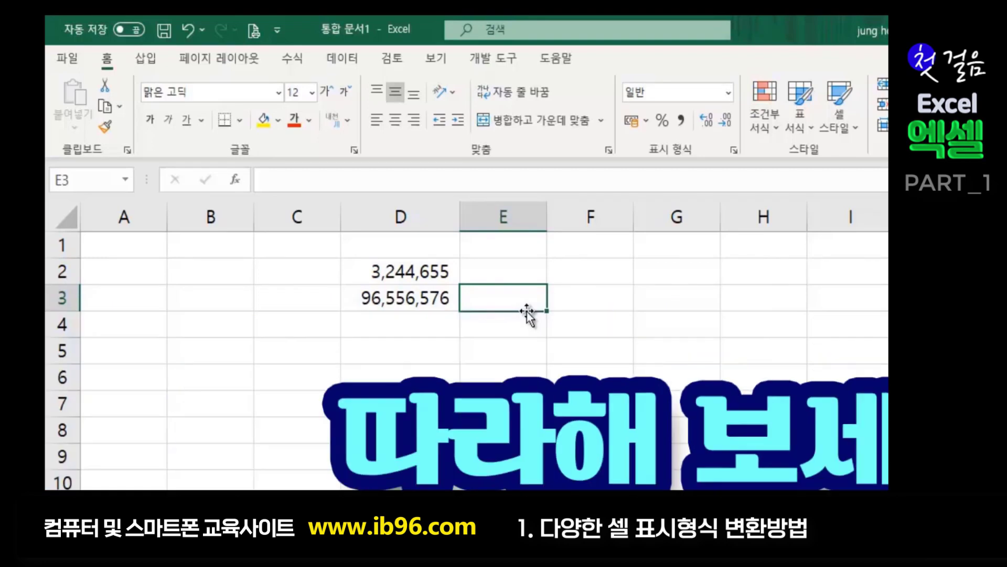
click(441, 342)
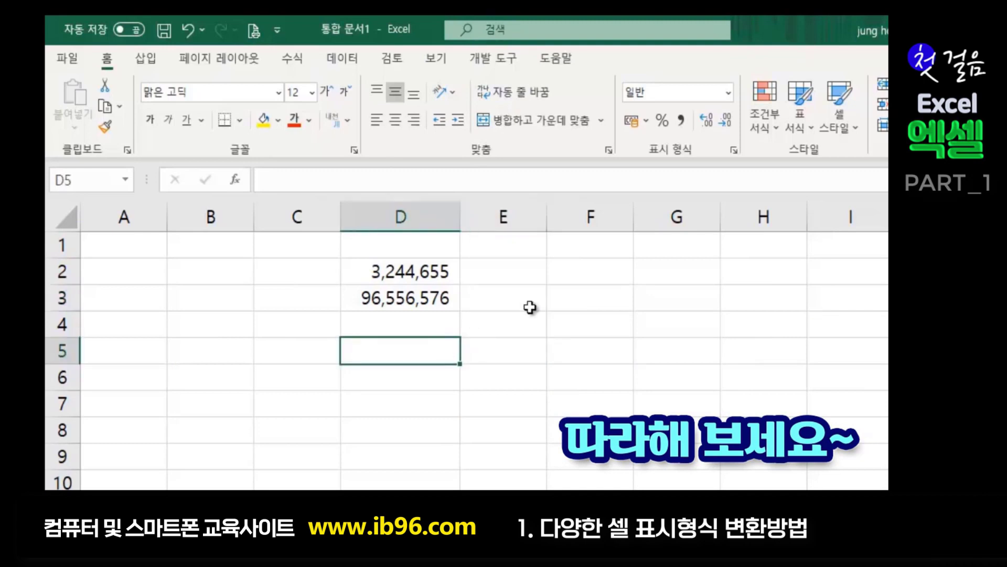
drag(394, 277, 389, 344)
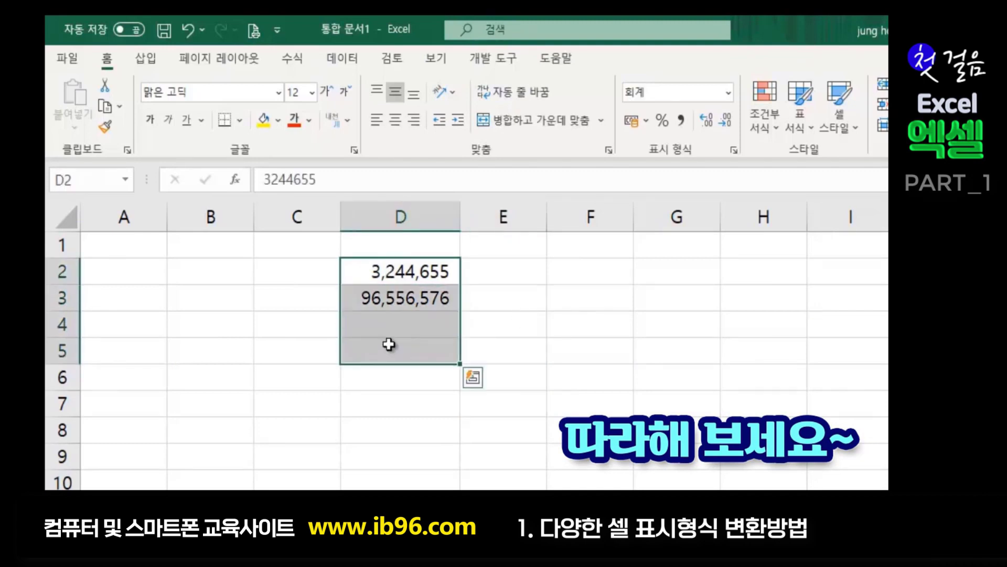
click(504, 349)
drag(380, 267, 367, 295)
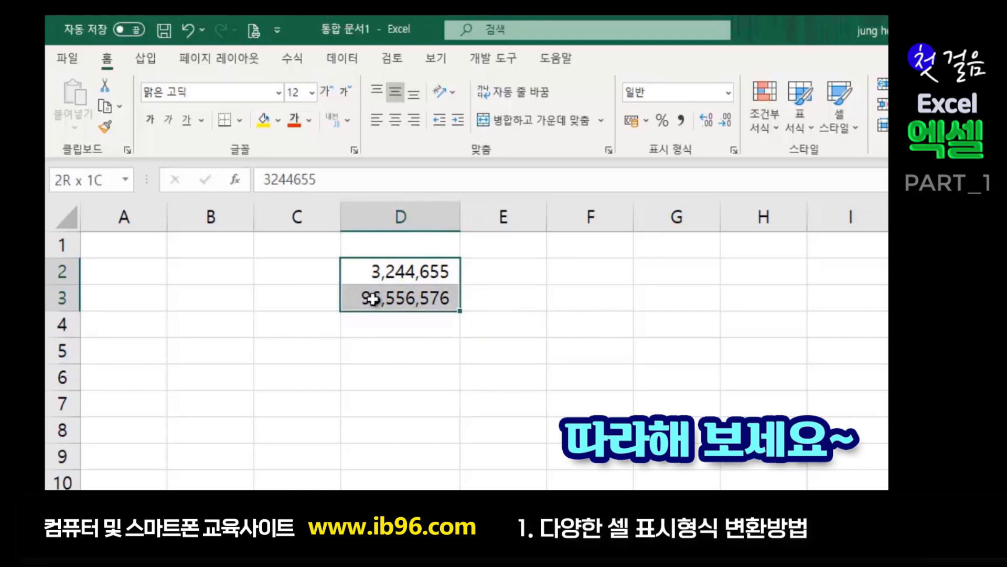
click(517, 274)
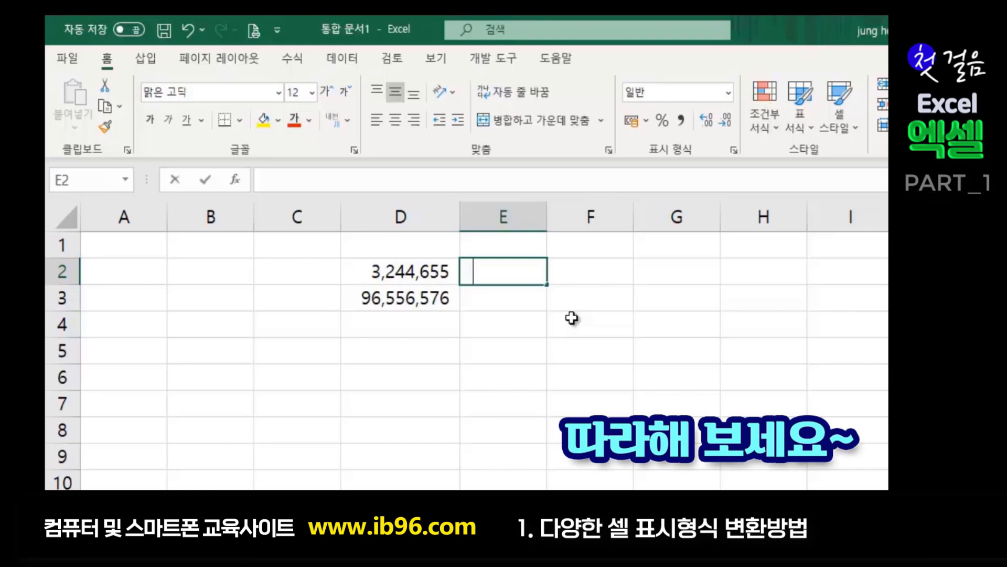
- Enter the times 18:15 in E2 and 22:33 in E3
text(18:)
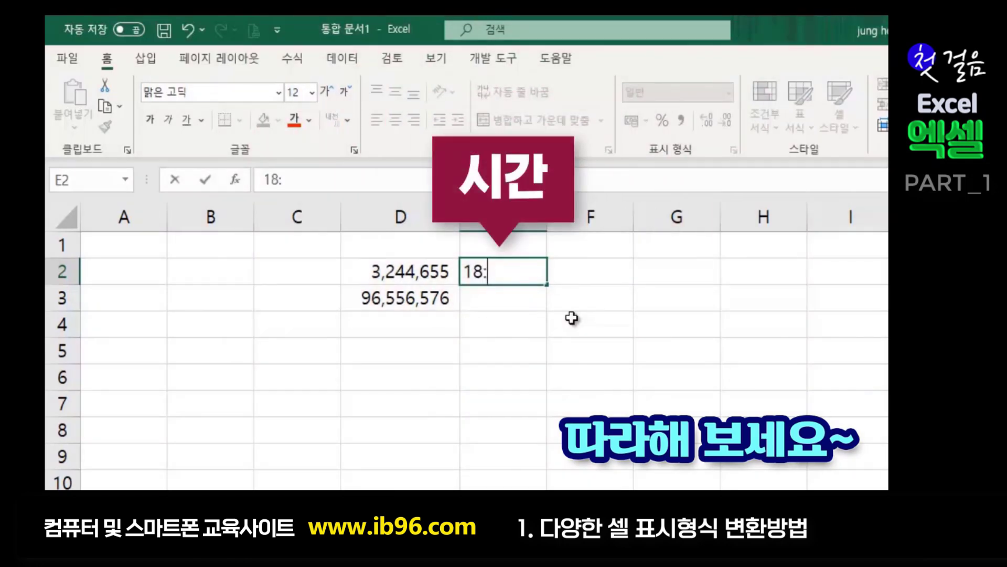
text(15)
key(Return)
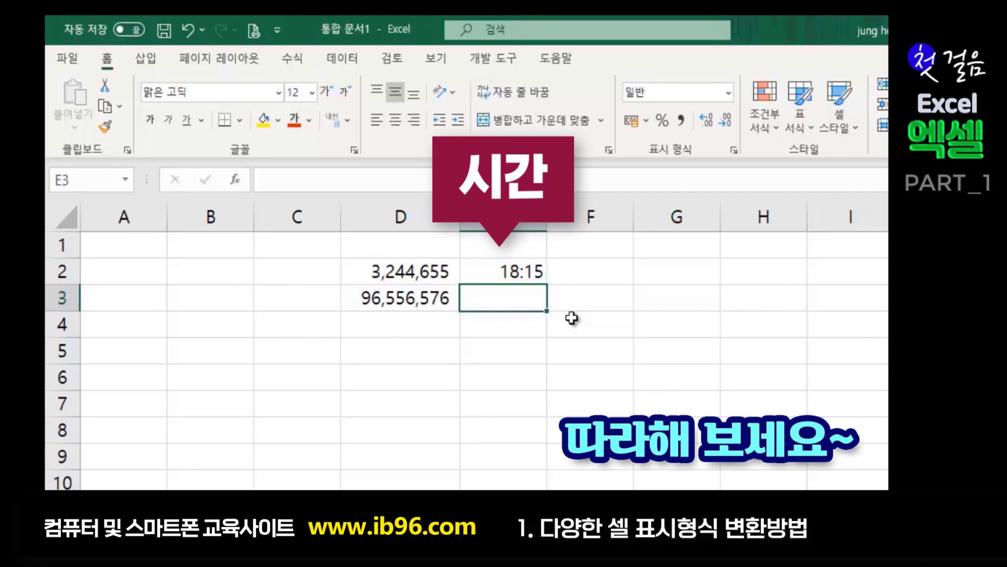
text(2)
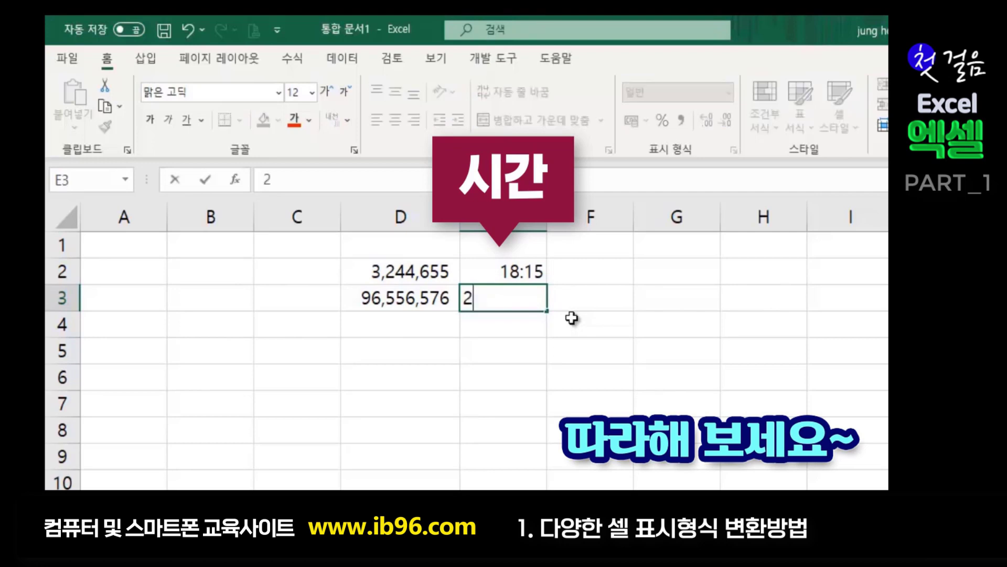
text(2:33)
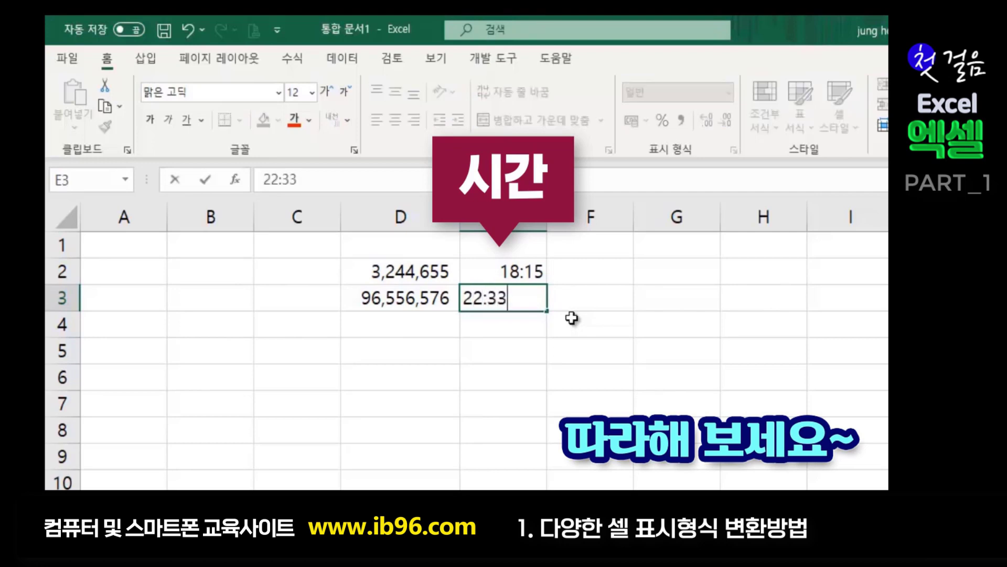
key(Return)
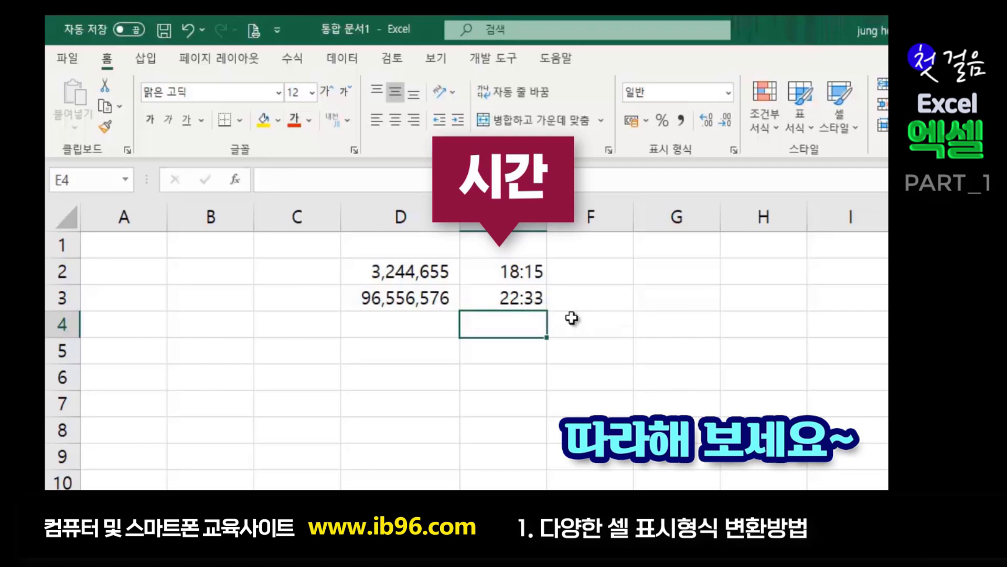
- Compare the stored time values of E2 and E3, e.g. 10:33:00 PM
click(511, 269)
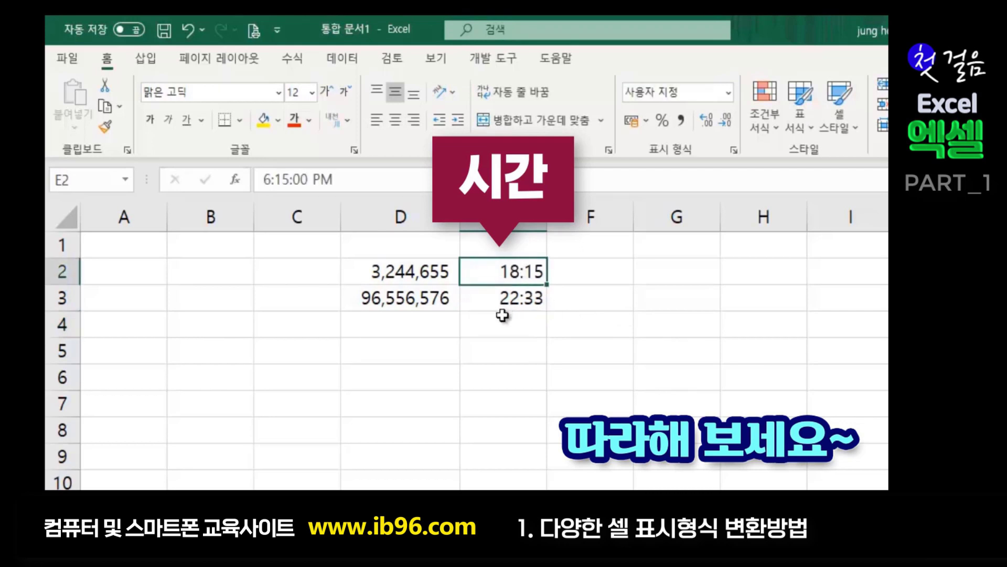
click(591, 320)
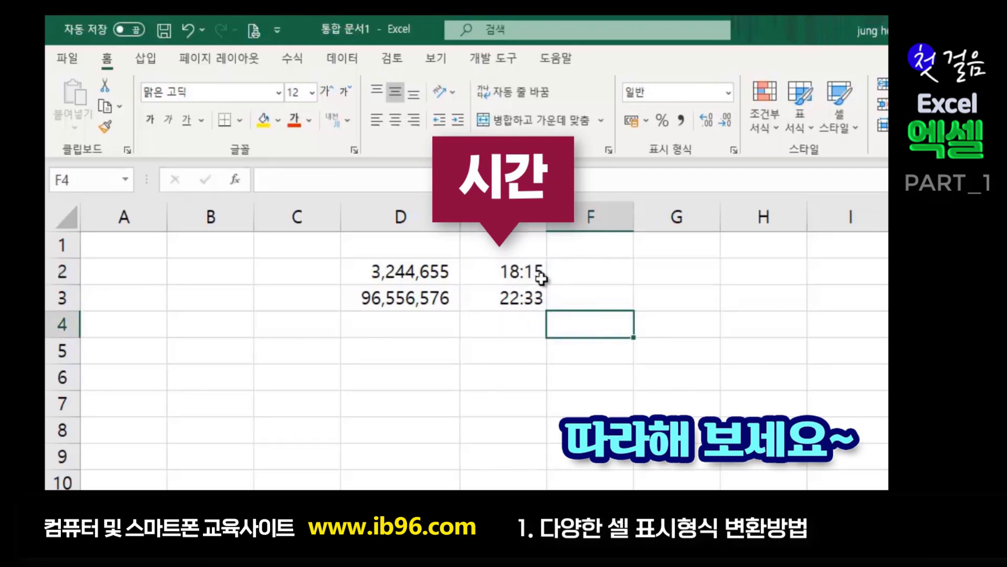
click(501, 272)
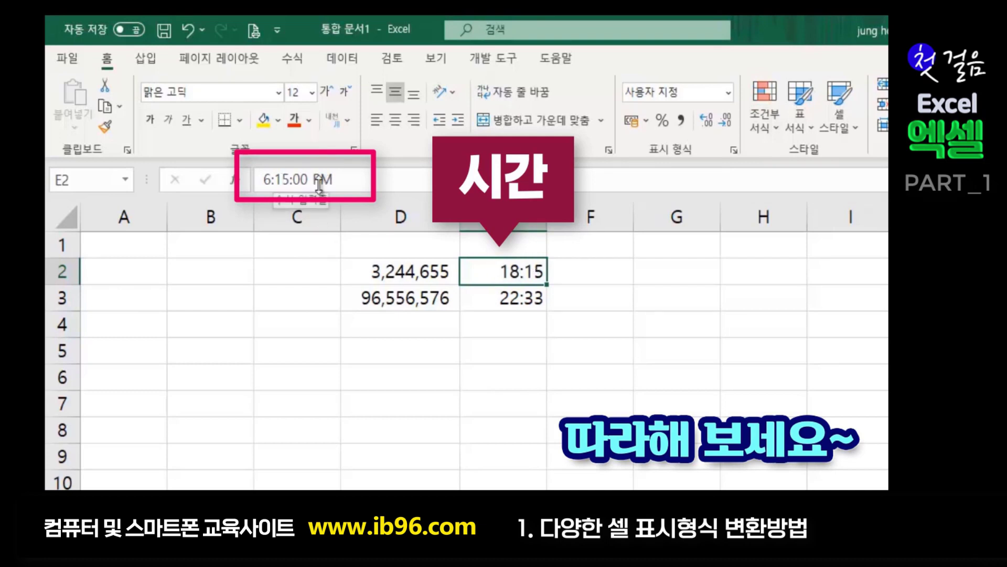
click(515, 295)
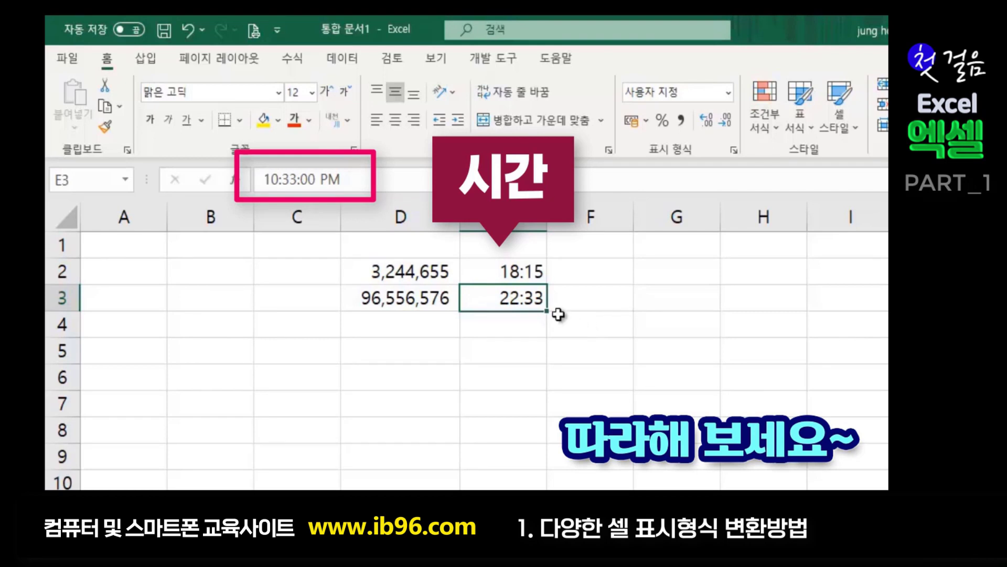
click(521, 271)
click(519, 297)
click(494, 353)
click(808, 382)
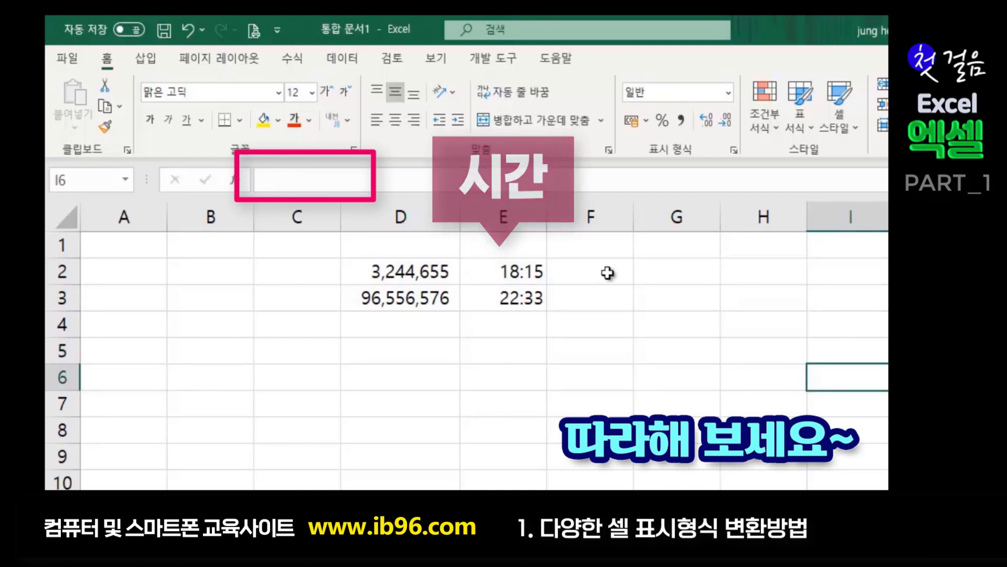
- Enter the date 2020-12-20 in F2
click(592, 275)
click(591, 294)
click(583, 275)
click(588, 290)
click(586, 271)
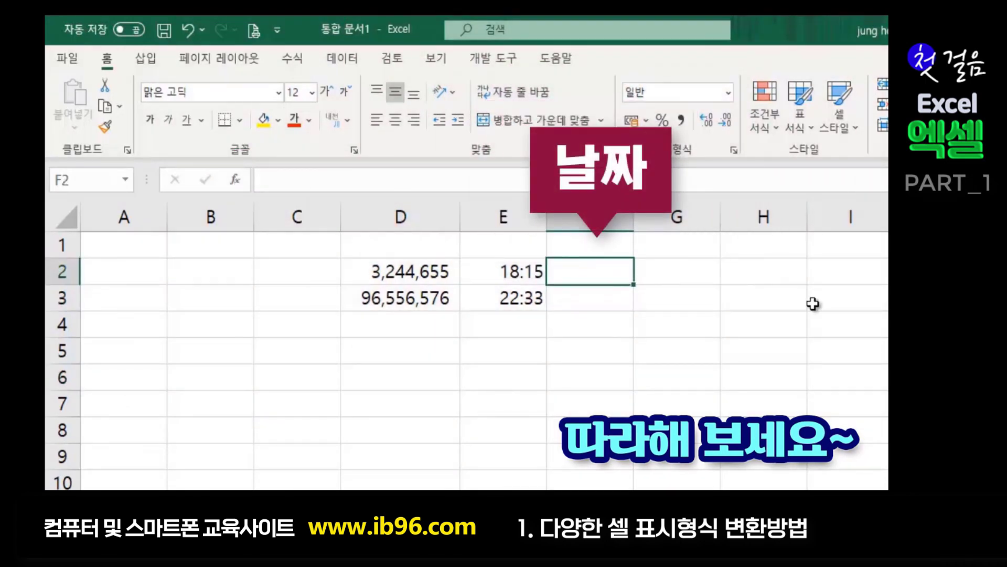
text(12)
key(BackSpace)
key(BackSpace)
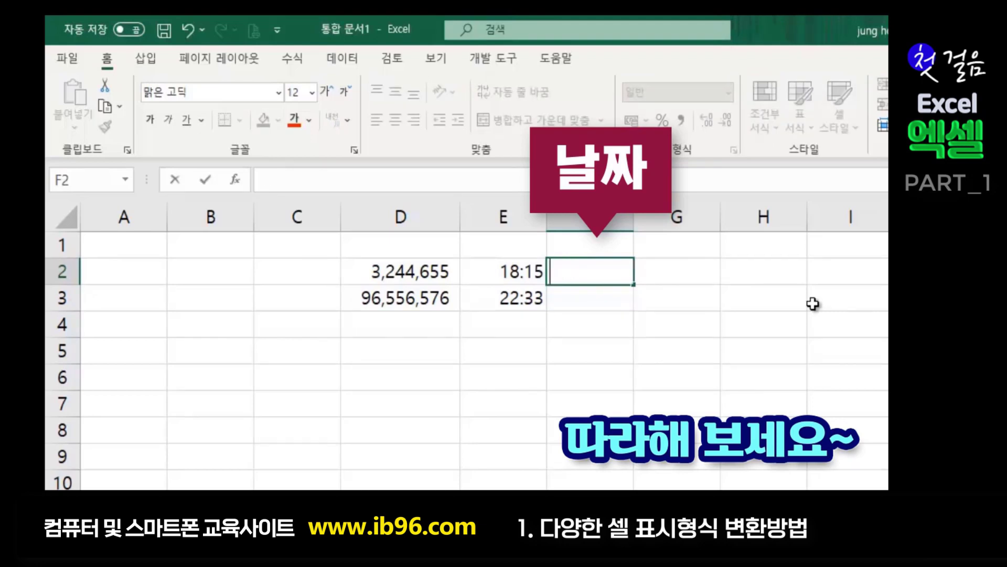
text(2020-12-)
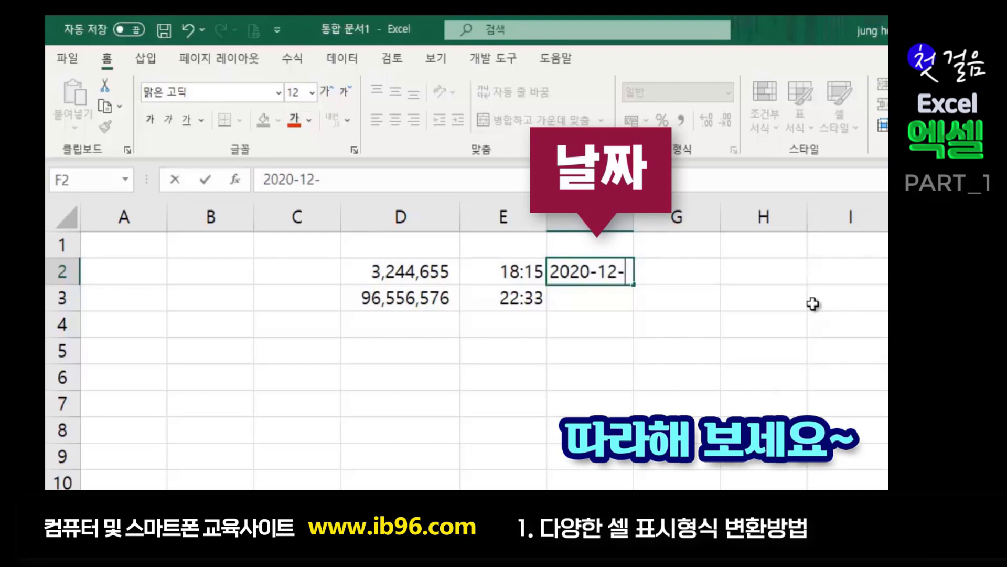
text(20)
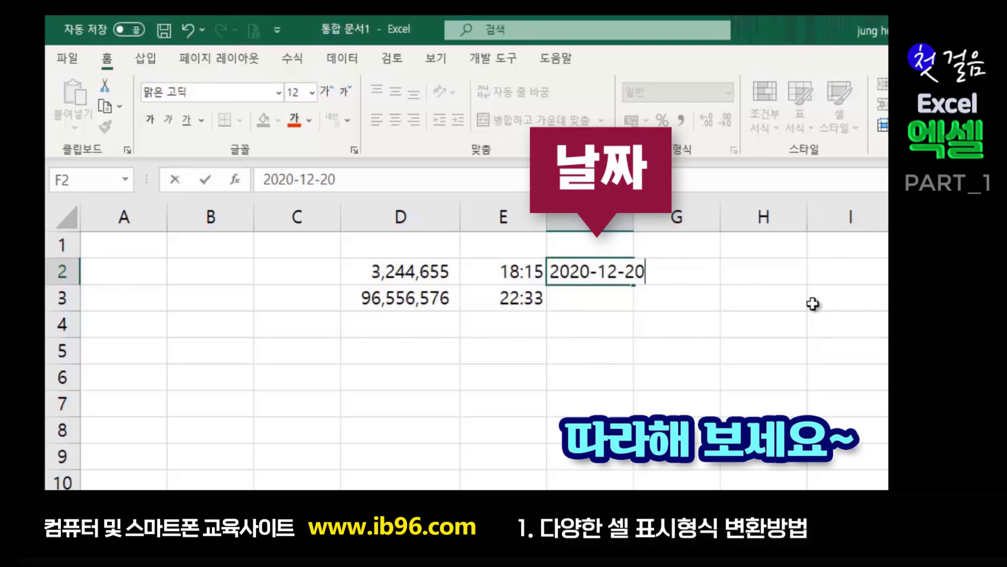
key(Return)
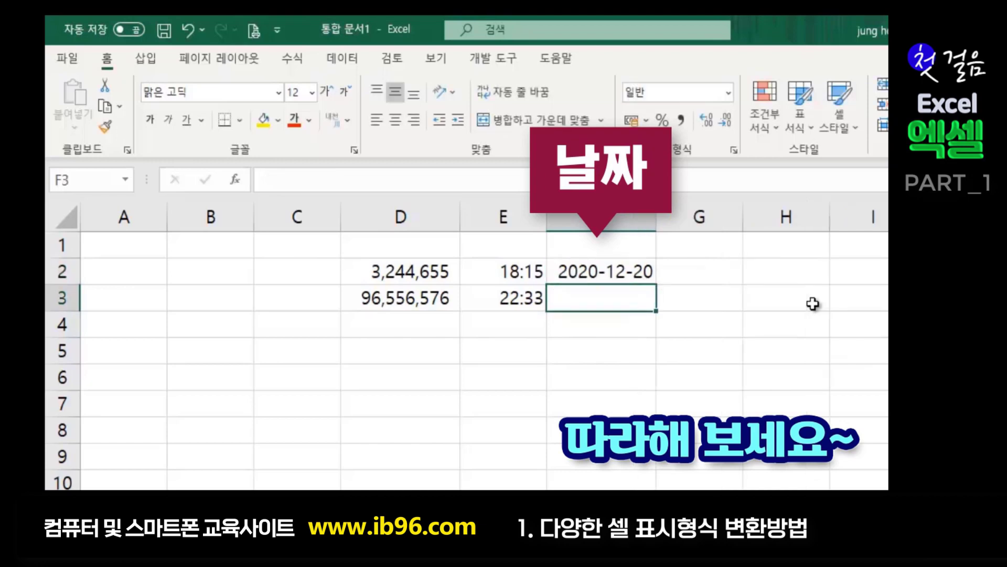
click(567, 273)
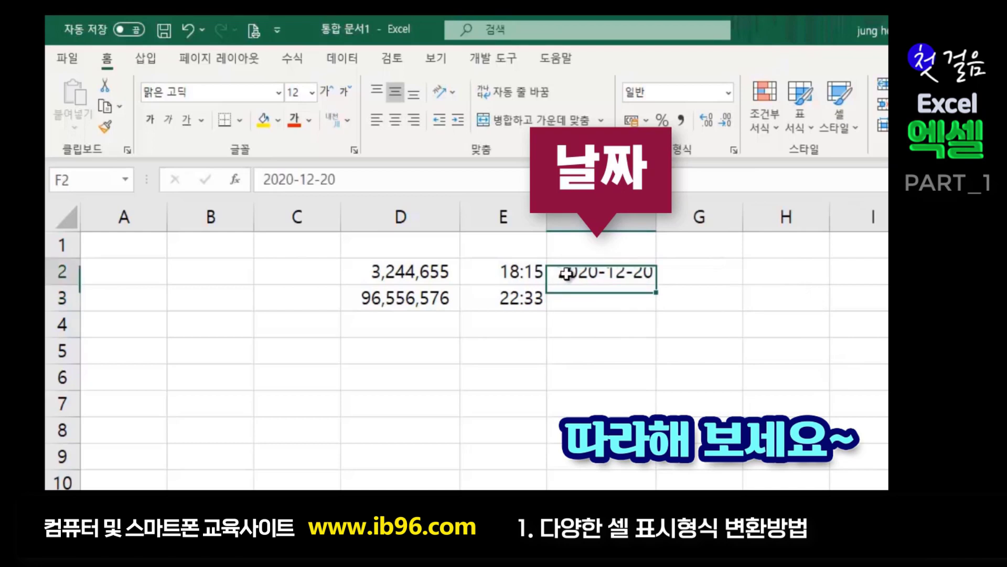
- Enter 12-20 in F3 so it displays as the date 12월 20일
click(576, 306)
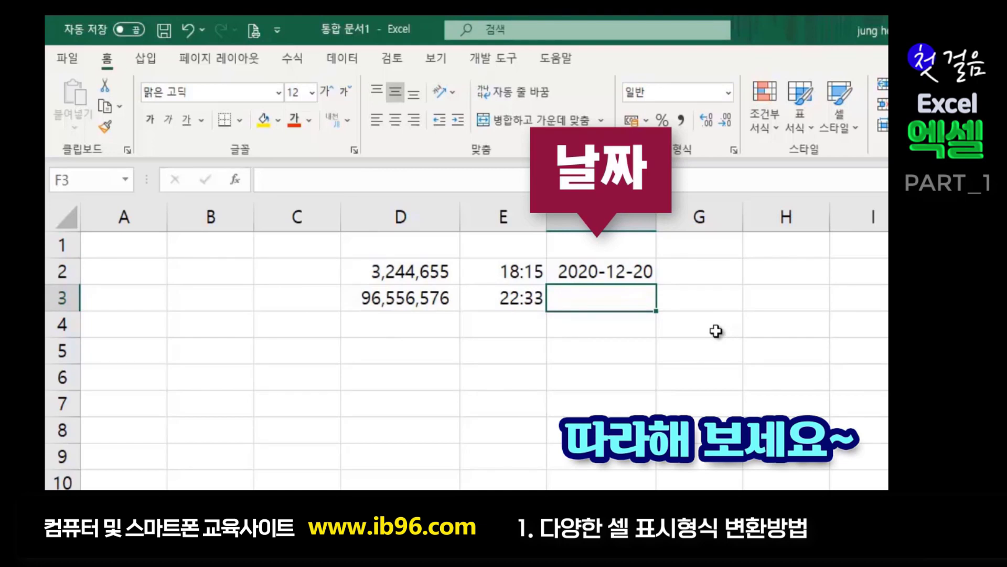
text(12-)
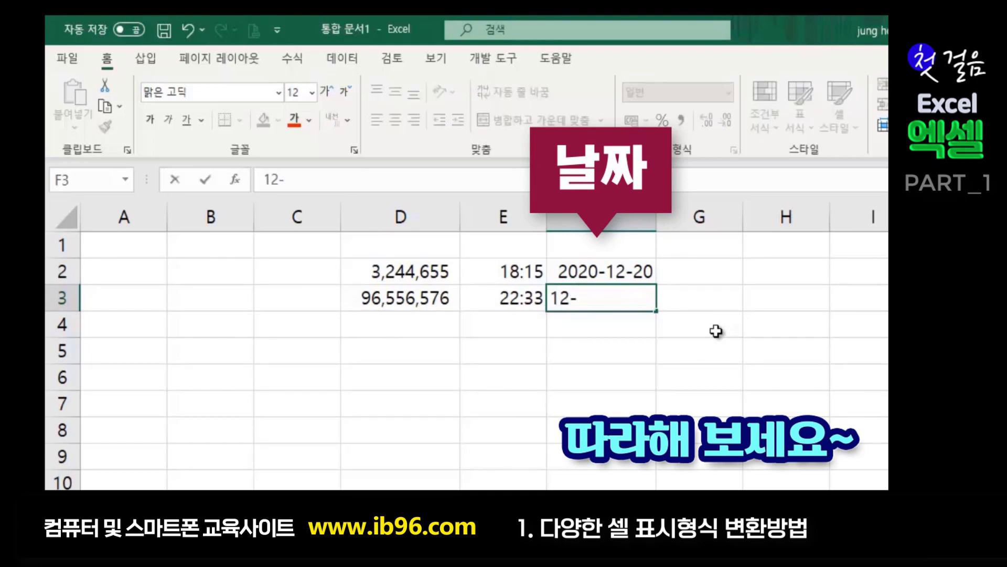
text(20)
key(Return)
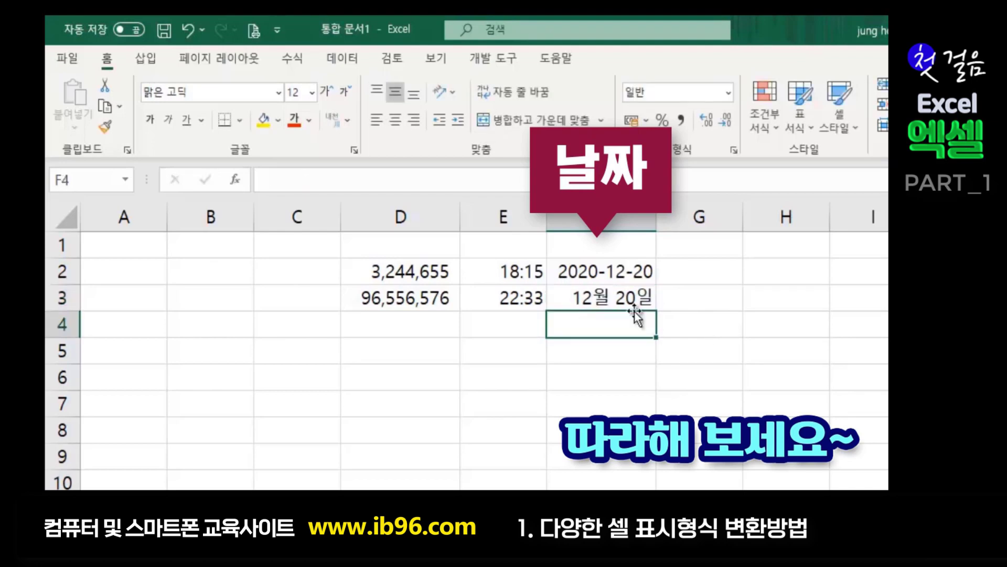
click(605, 297)
click(614, 344)
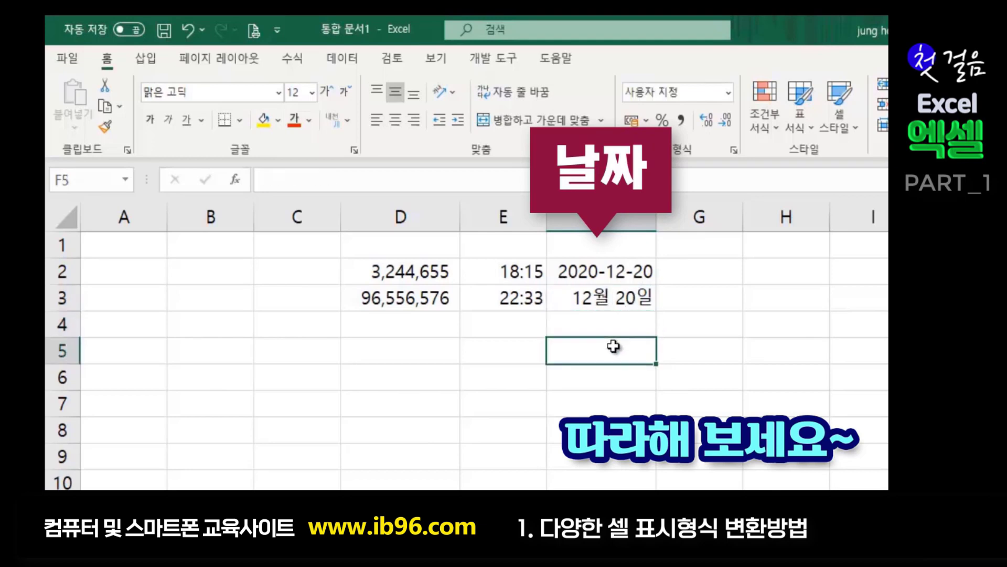
click(610, 297)
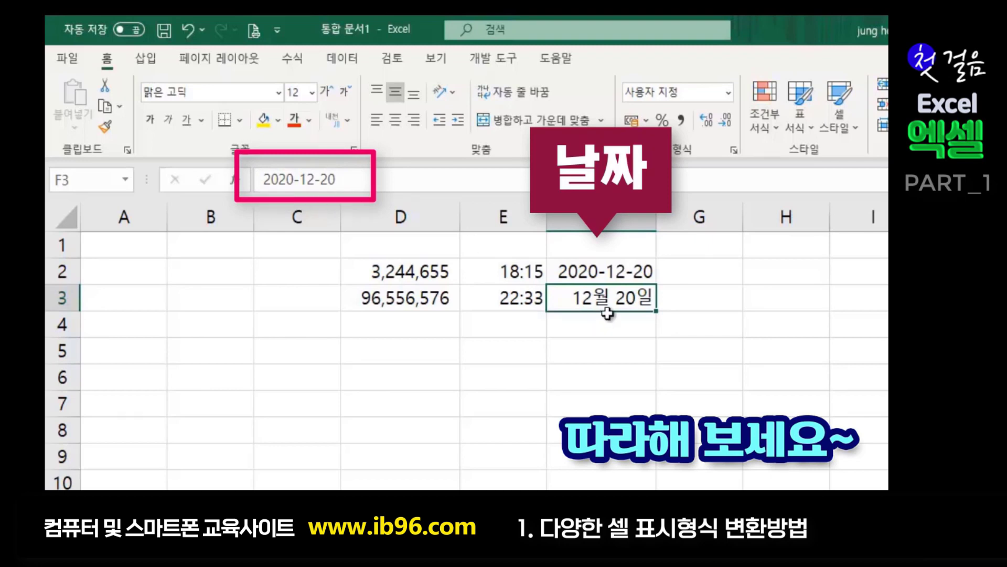
click(644, 367)
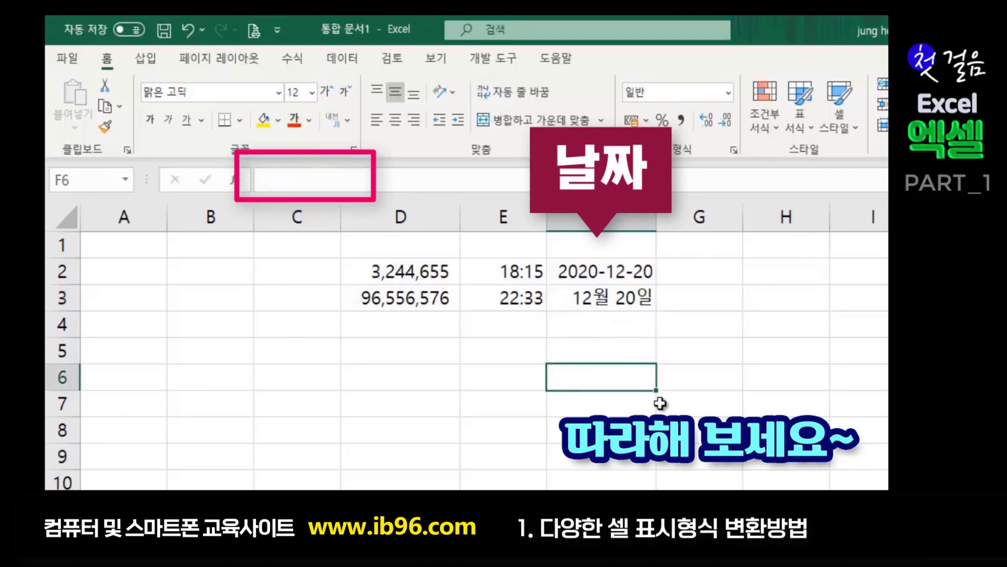
click(661, 381)
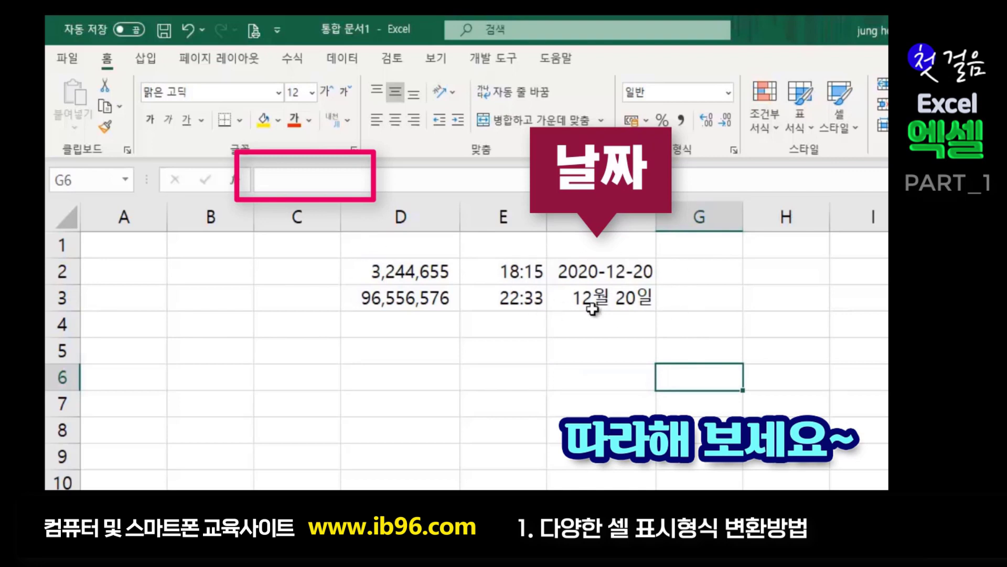
click(610, 299)
click(586, 362)
click(608, 298)
click(608, 276)
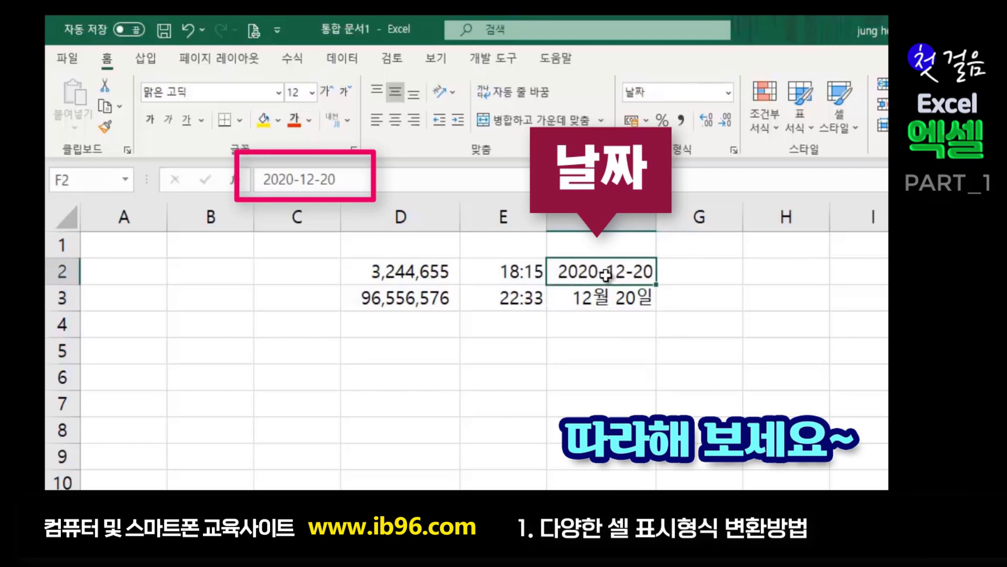
click(597, 304)
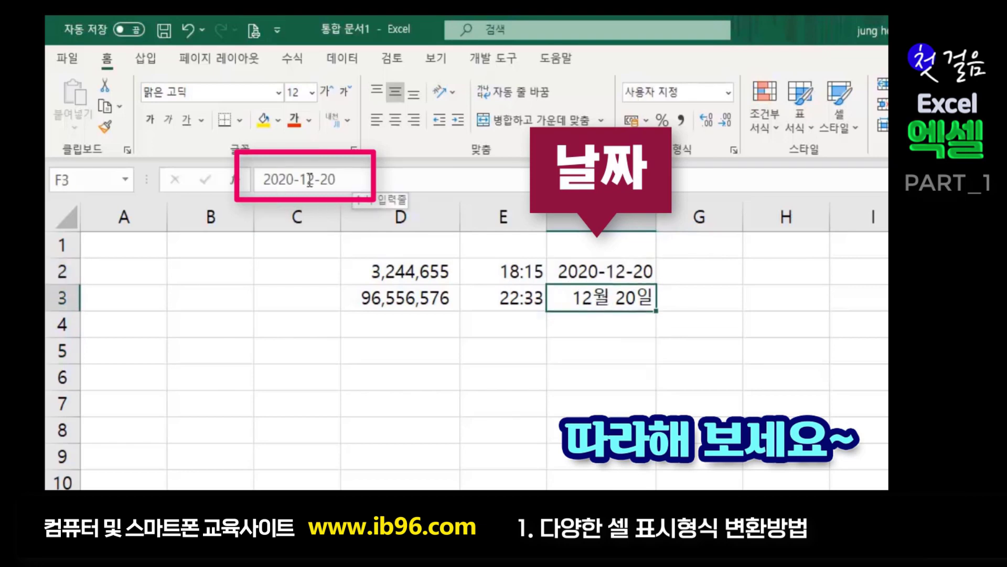
click(496, 294)
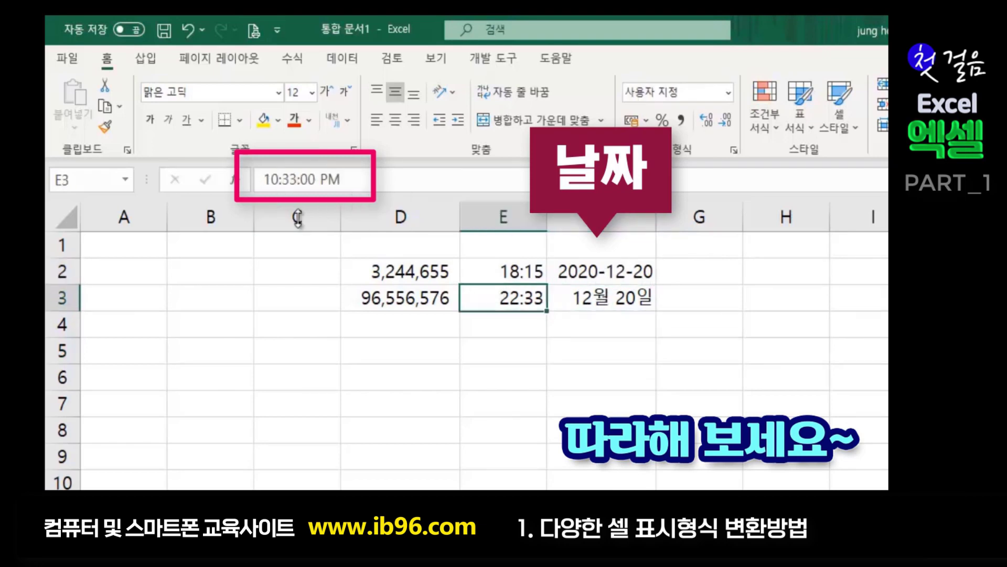
click(495, 425)
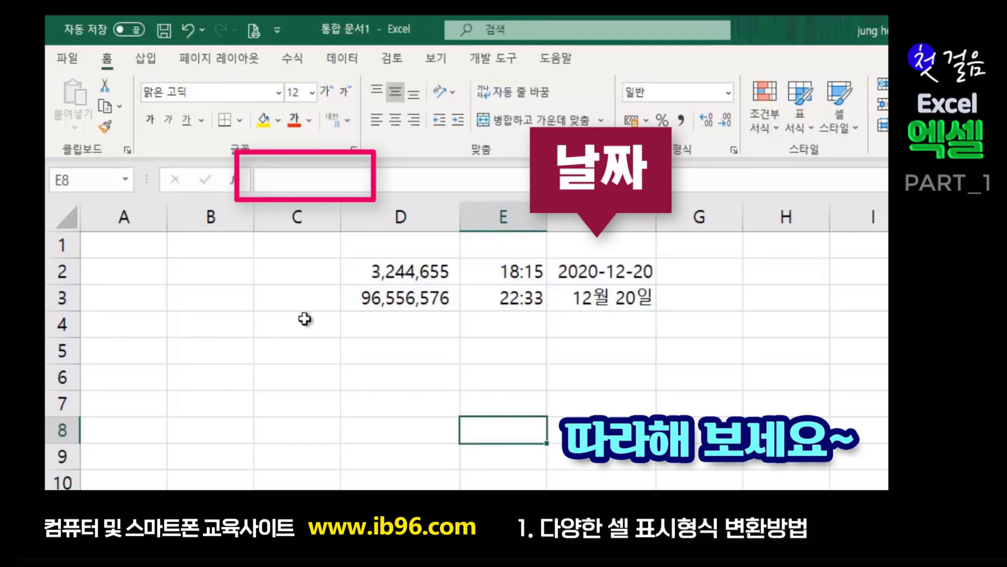
click(526, 377)
click(661, 362)
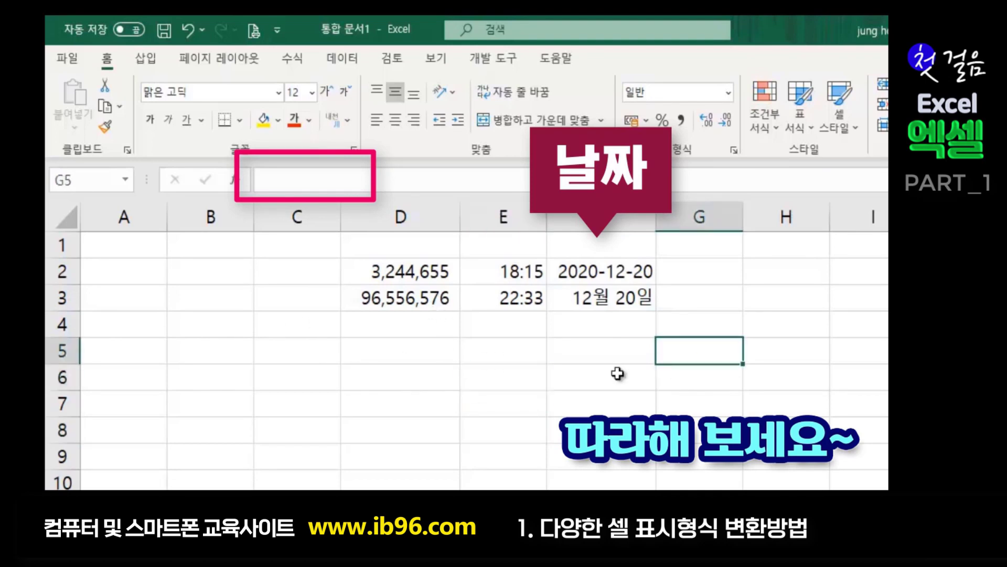
click(855, 295)
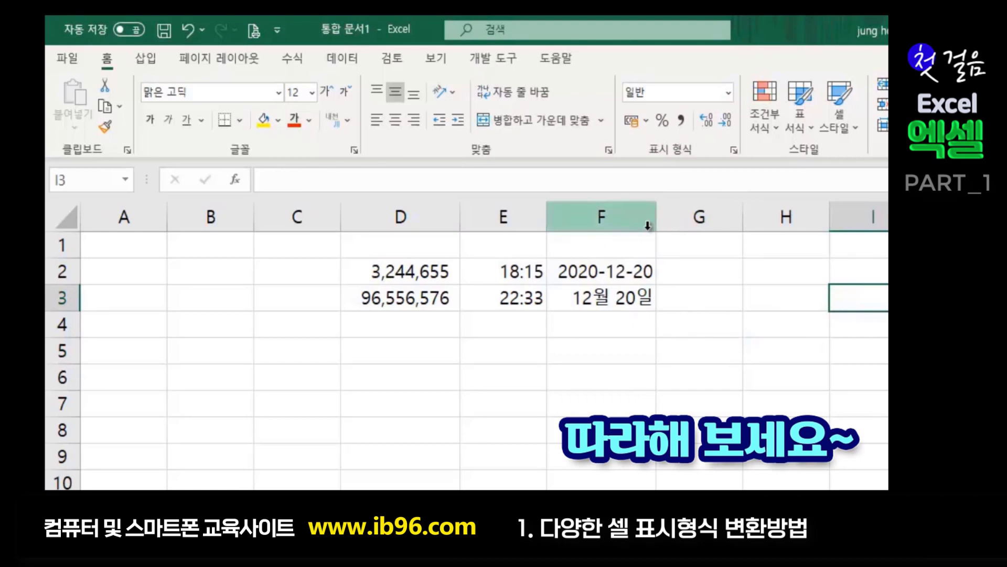
- Clear the two dates from F2:F3
click(600, 269)
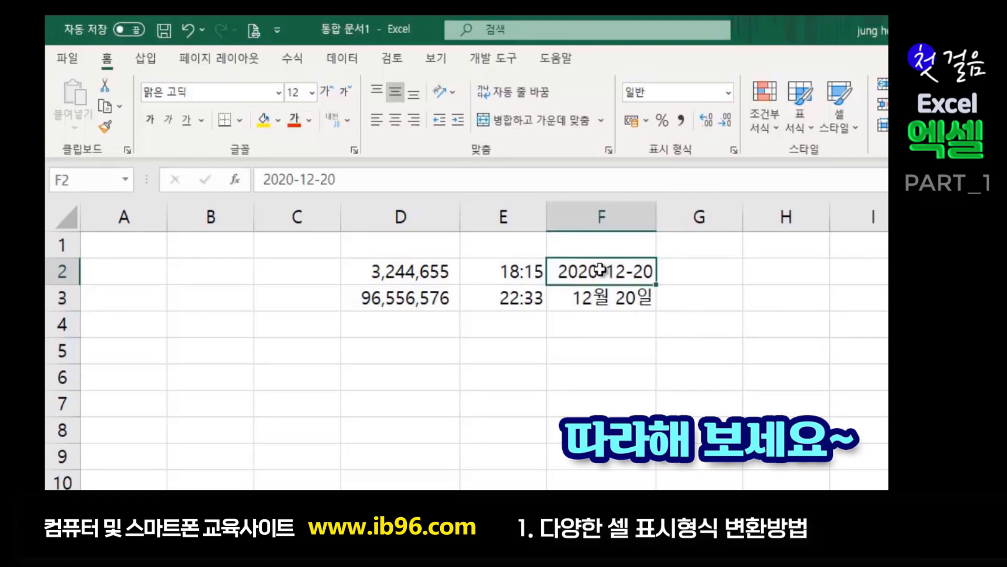
drag(600, 270, 604, 291)
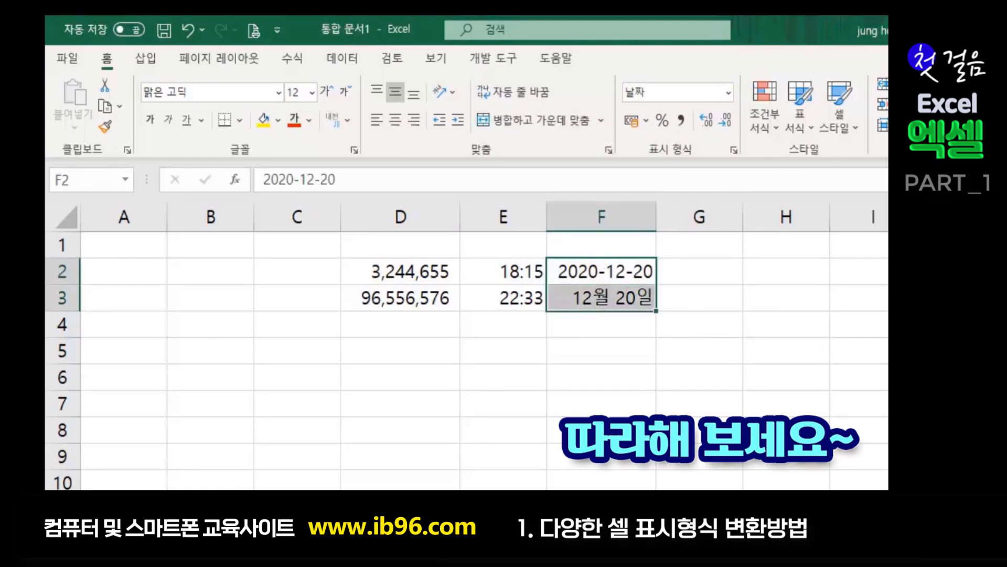
key(Delete)
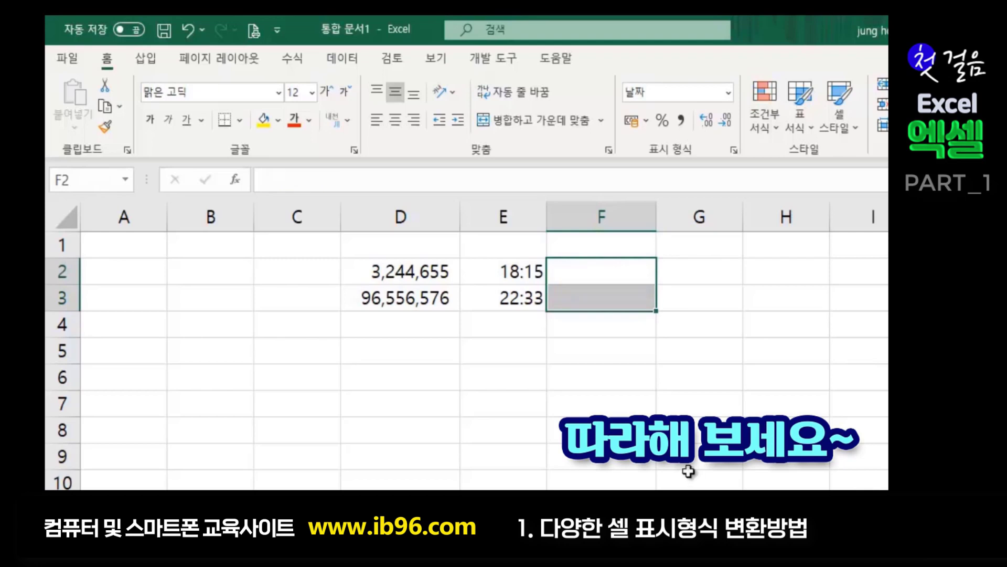
- Enter 5677 in F2 and 345678 in F3, showing 1915-07-17 and 06월 06일
click(690, 472)
click(634, 275)
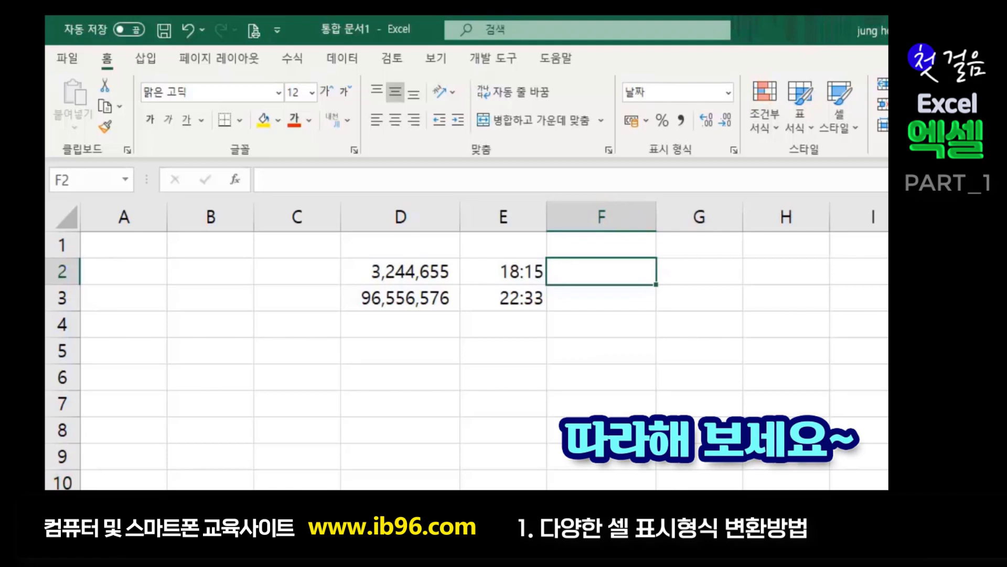
text(5677)
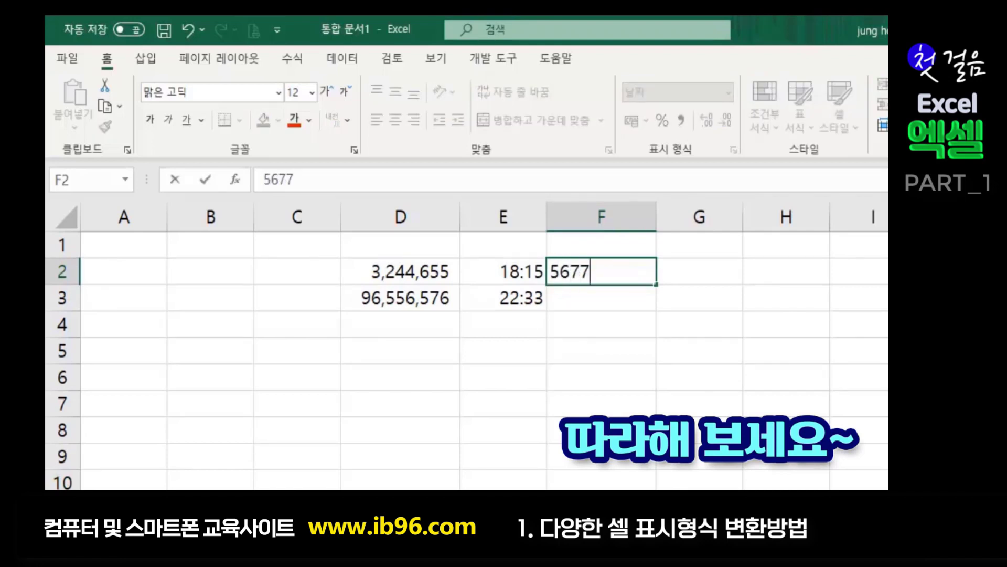
key(Return)
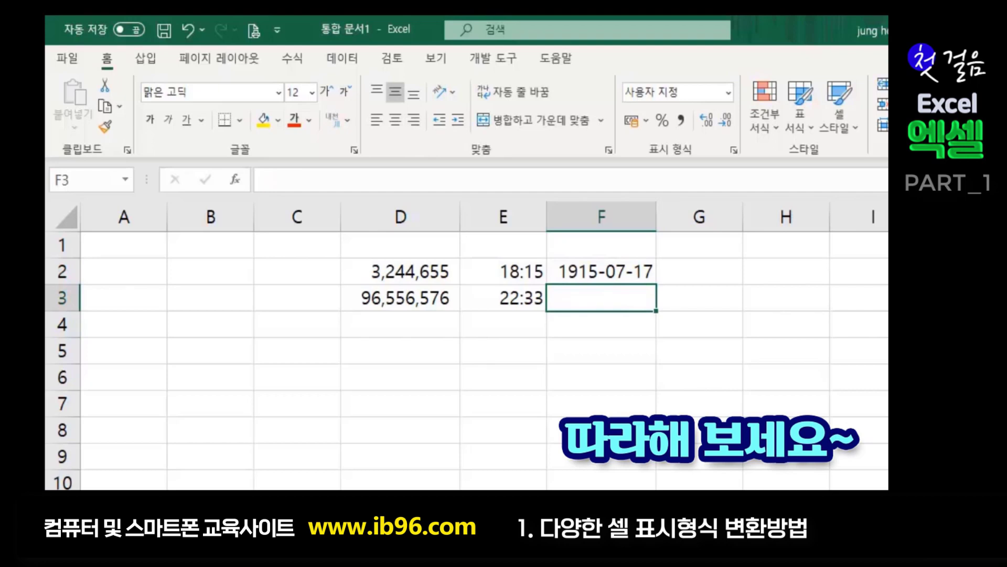
text(345678)
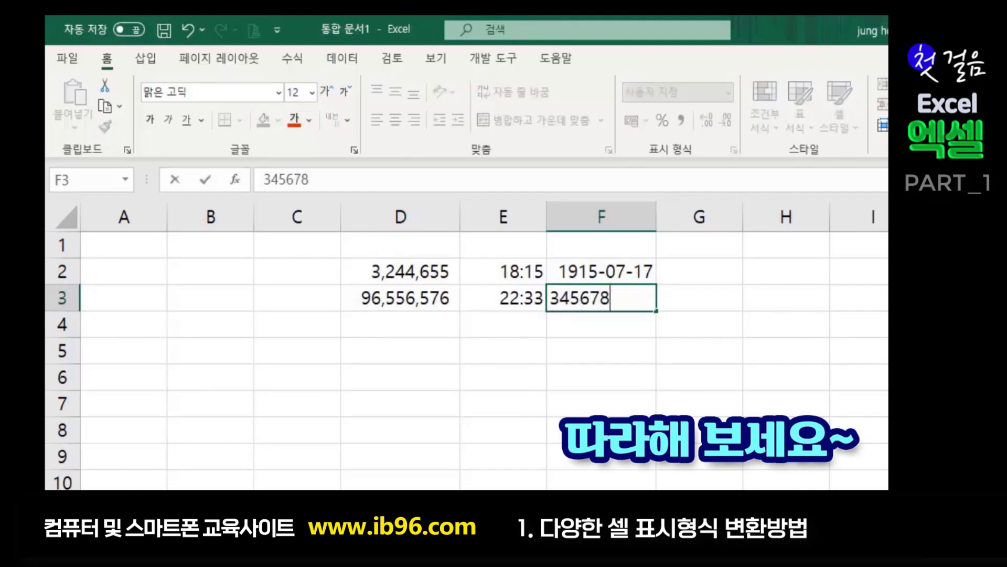
key(Return)
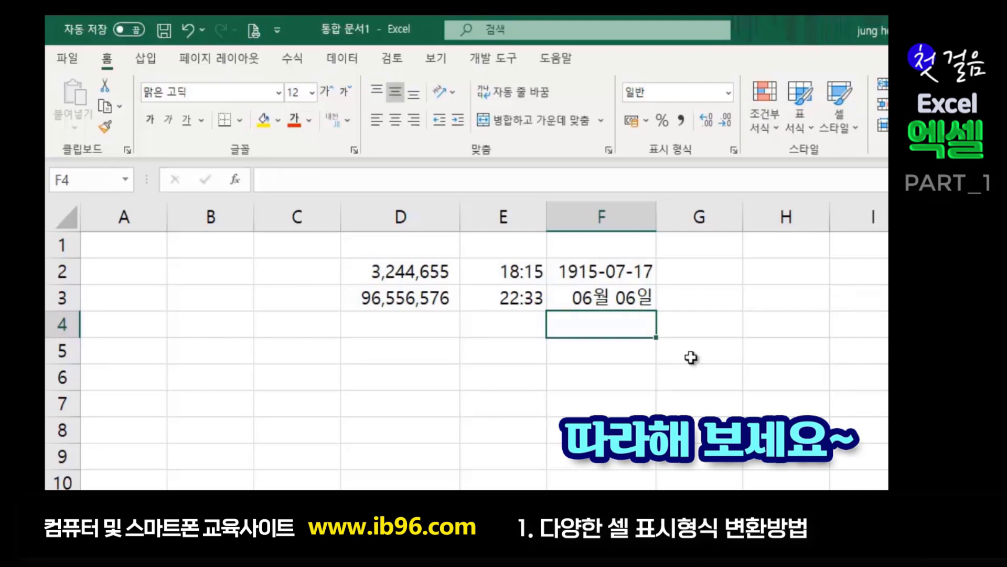
click(668, 382)
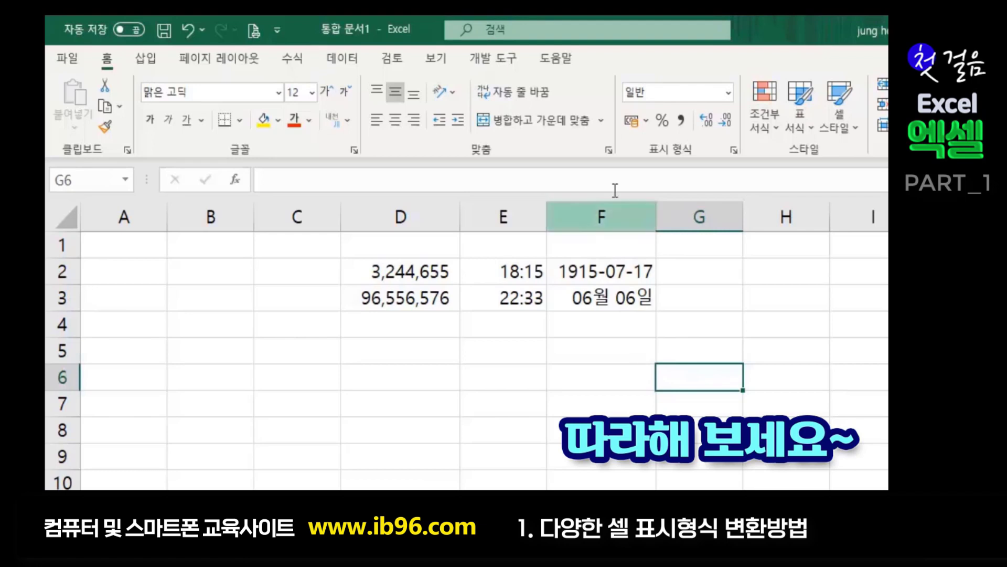
- Inspect the dates in F2:F3, then clear both cells
click(603, 278)
click(608, 294)
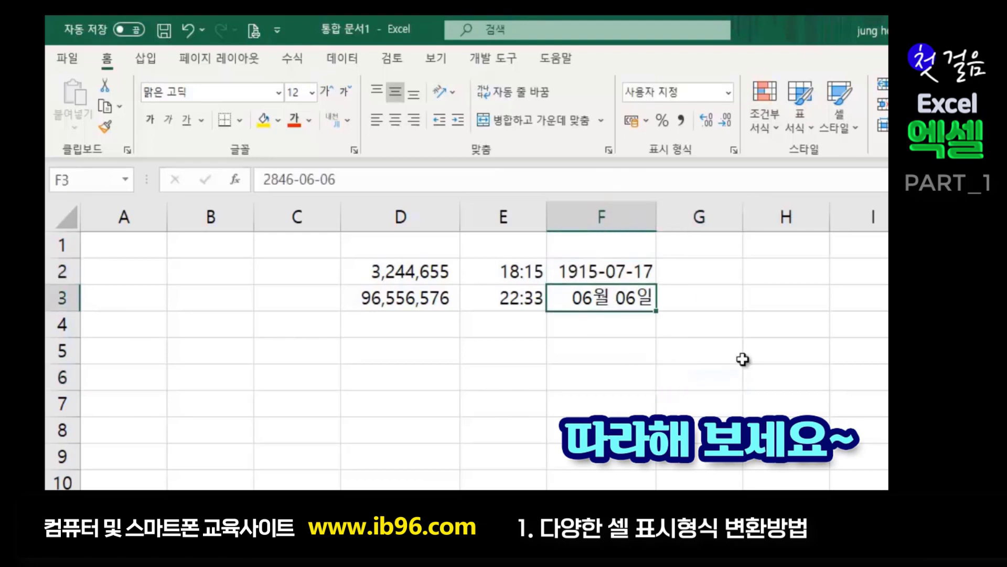
click(776, 351)
drag(596, 268, 606, 293)
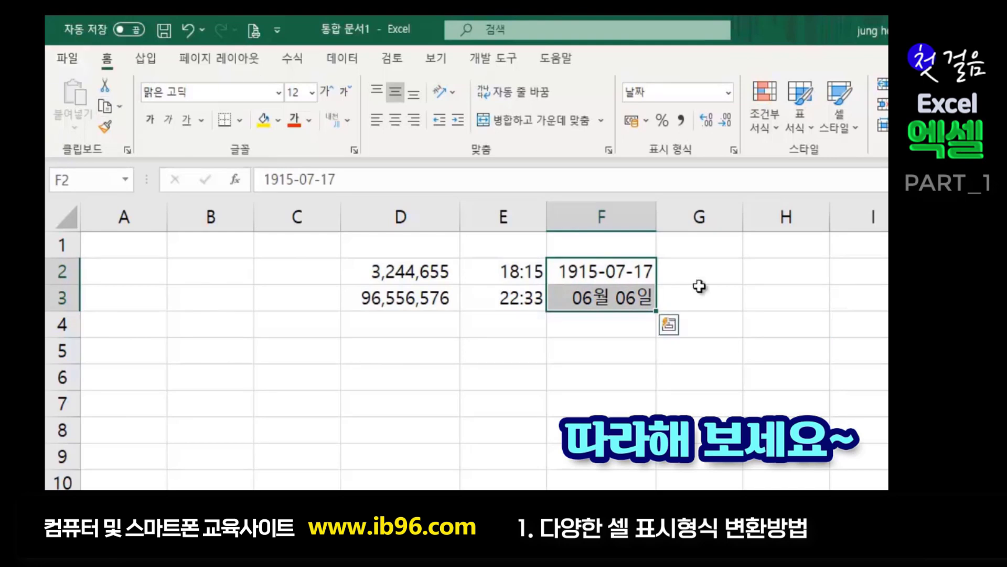
click(602, 430)
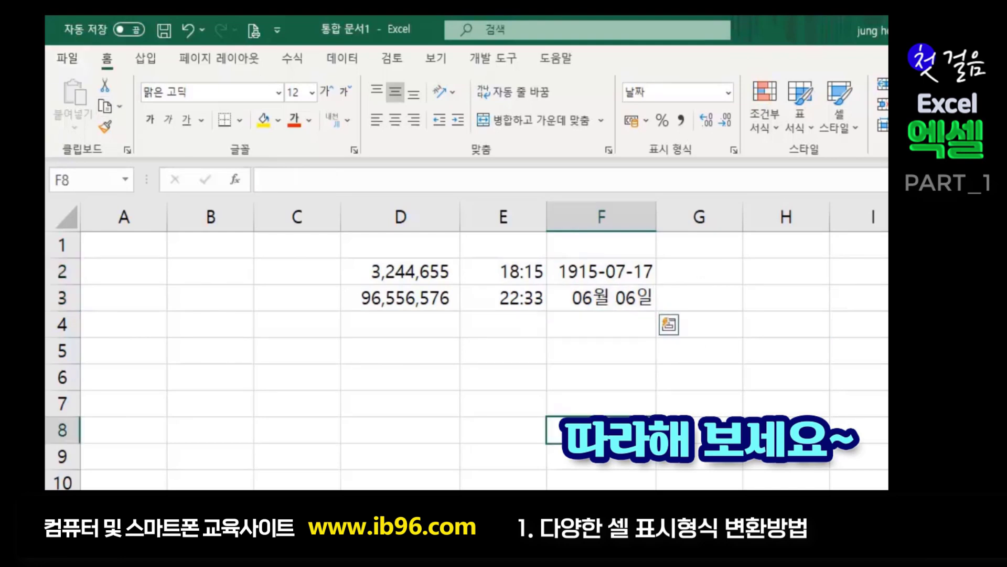
drag(603, 271, 617, 298)
click(787, 353)
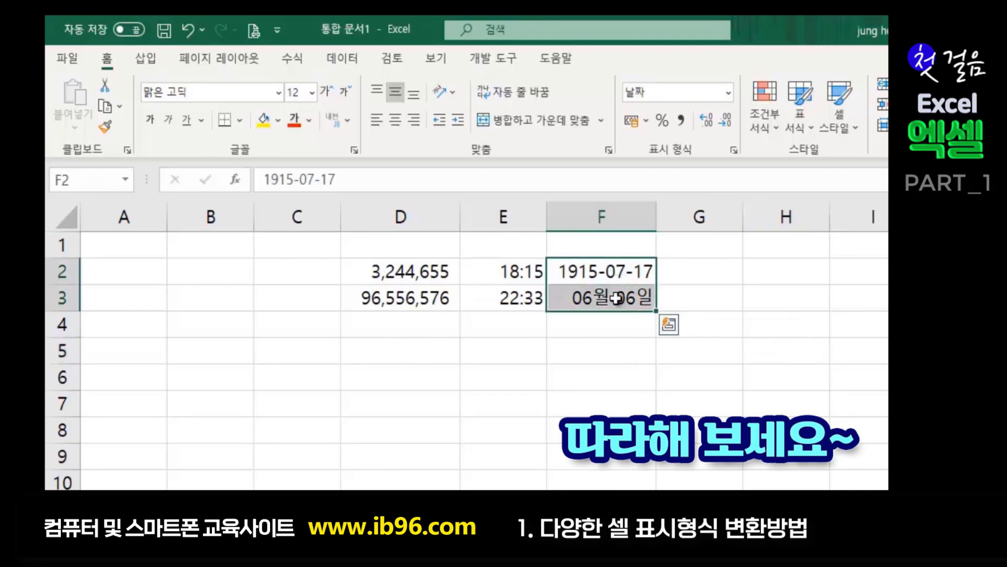
key(Delete)
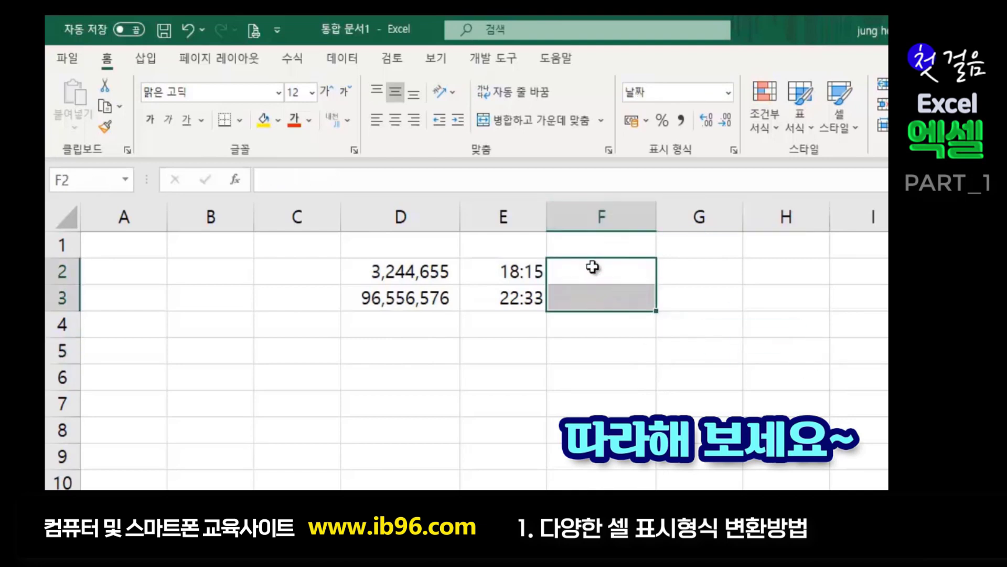
- Enter 3456 in F2 and 5678 in F3, showing 1909-06-17 and 07월 18일
click(592, 267)
text(3456)
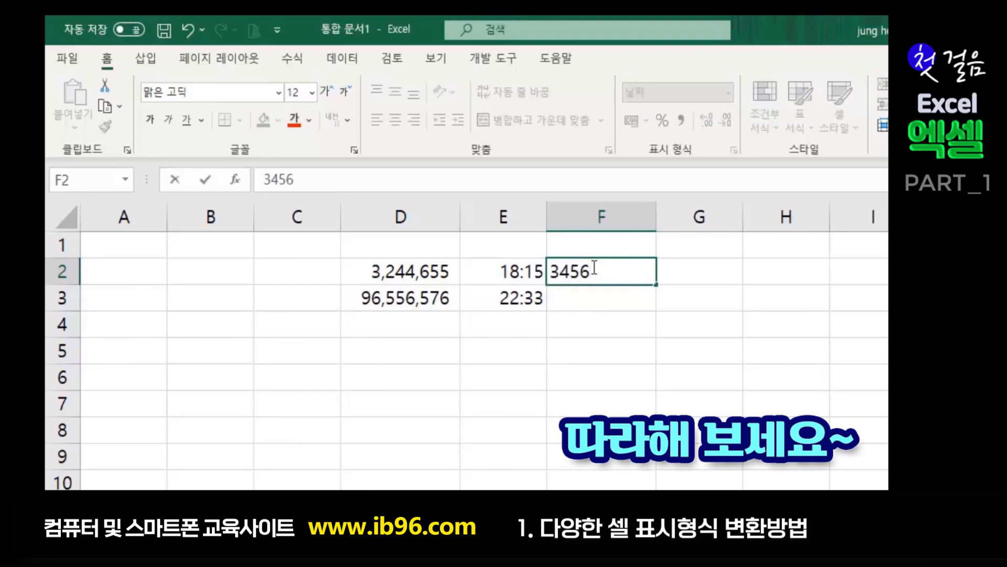
key(Return)
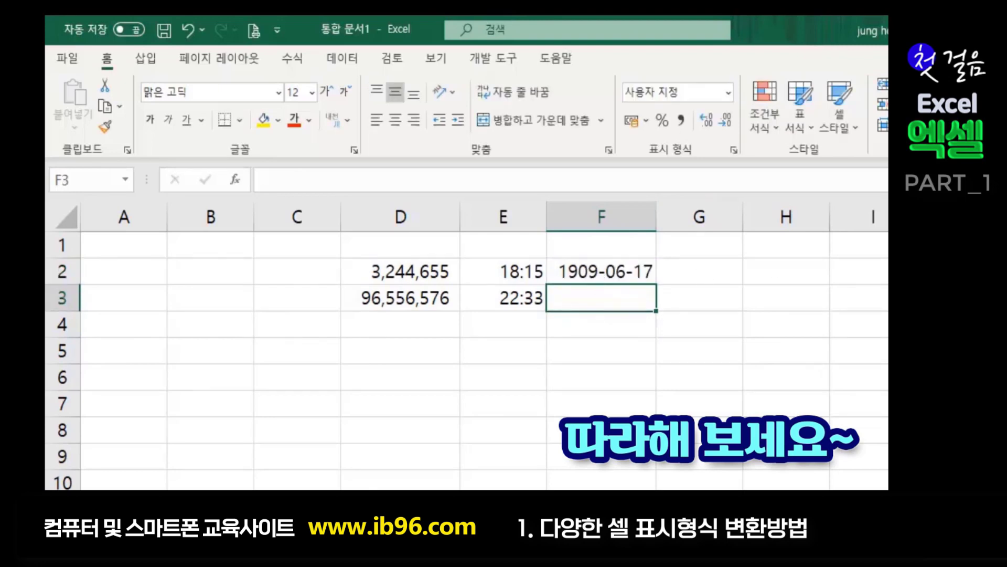
text(5678)
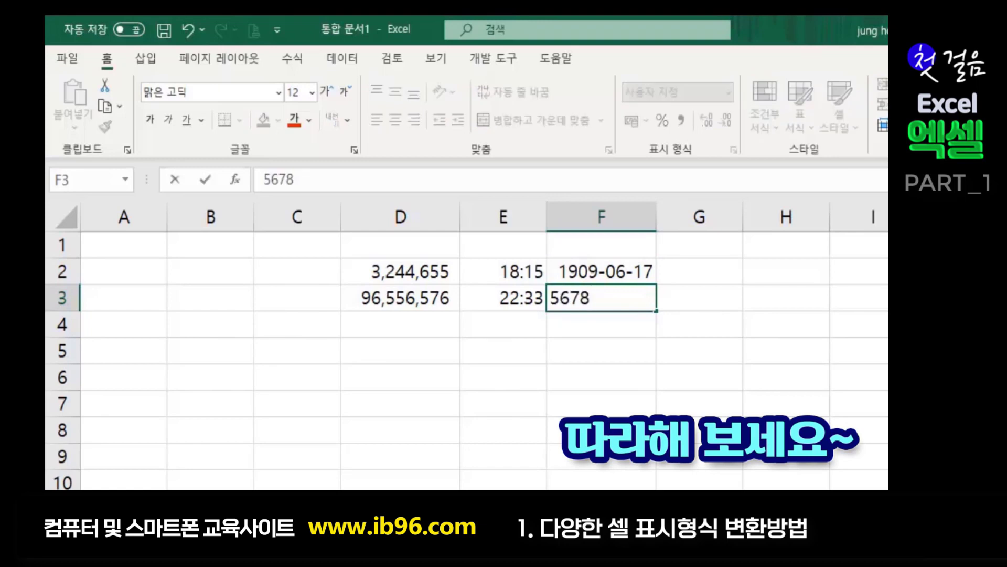
key(Return)
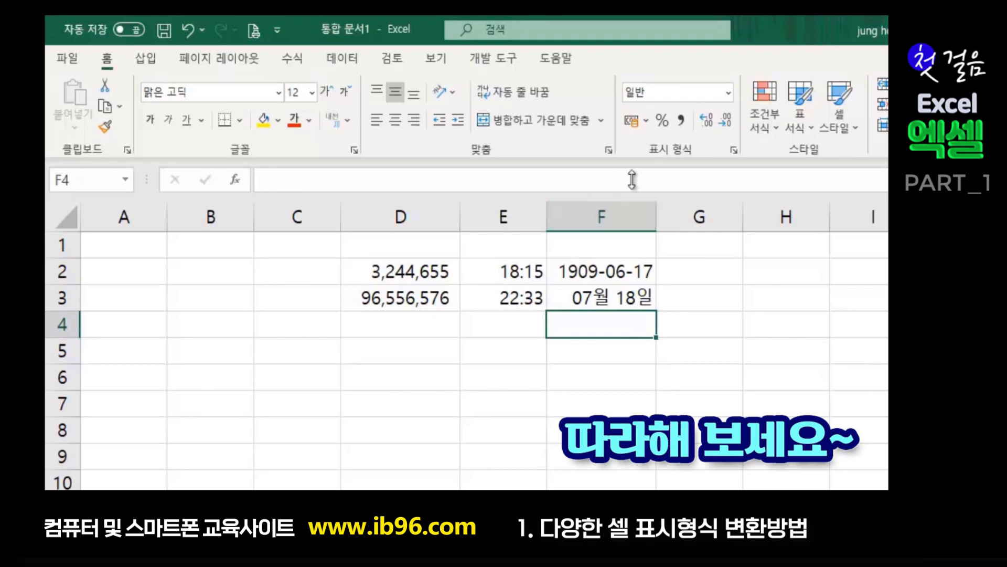
click(629, 282)
drag(629, 285, 633, 293)
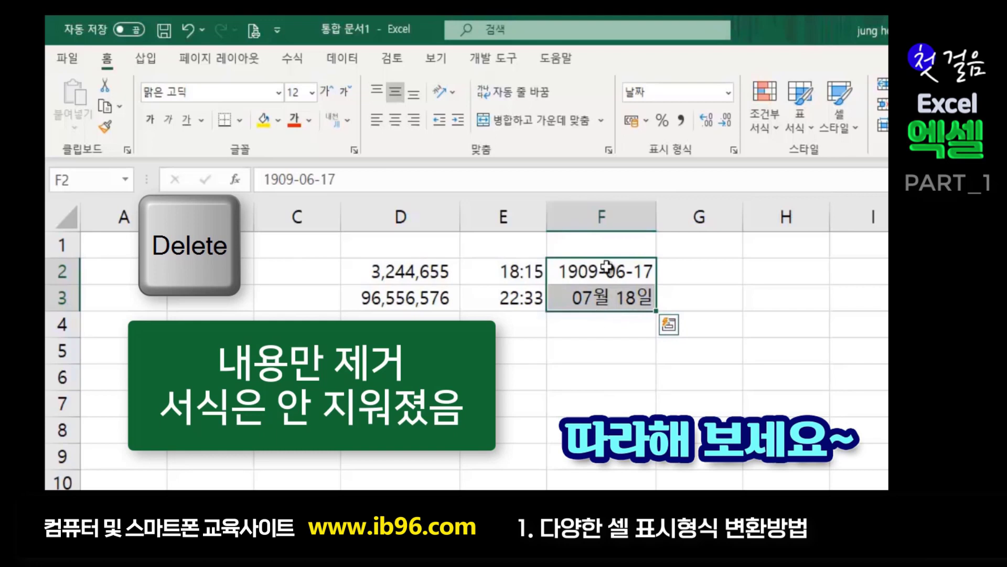
- Enter 6666 in F4, which stays a plain number
click(580, 348)
click(750, 328)
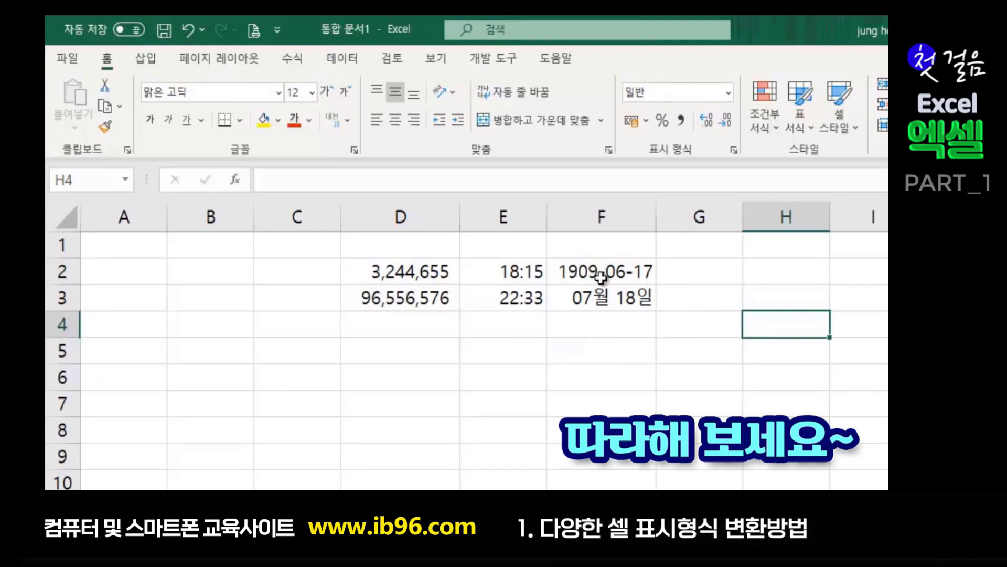
click(595, 322)
click(599, 267)
drag(599, 268, 599, 297)
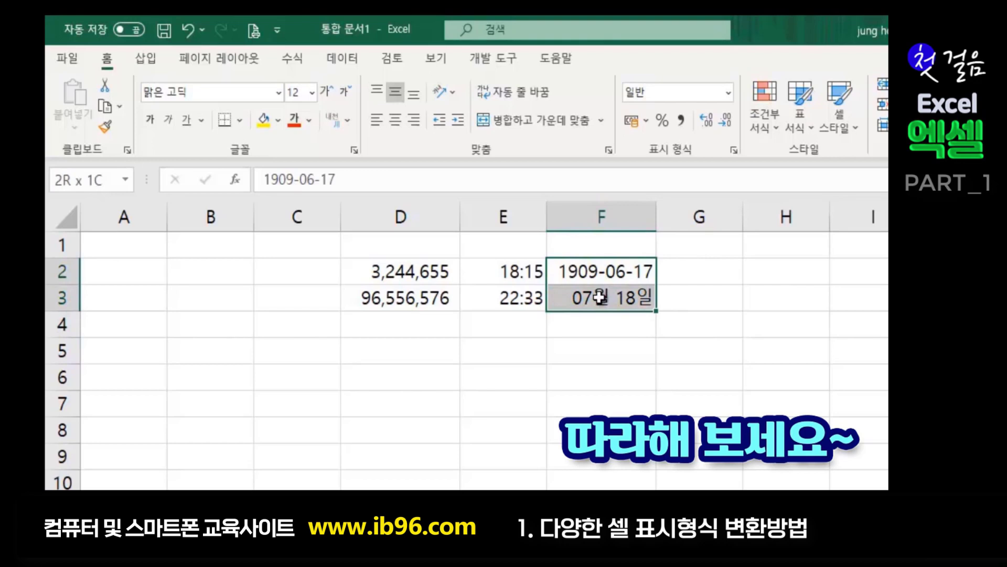
click(665, 328)
click(592, 331)
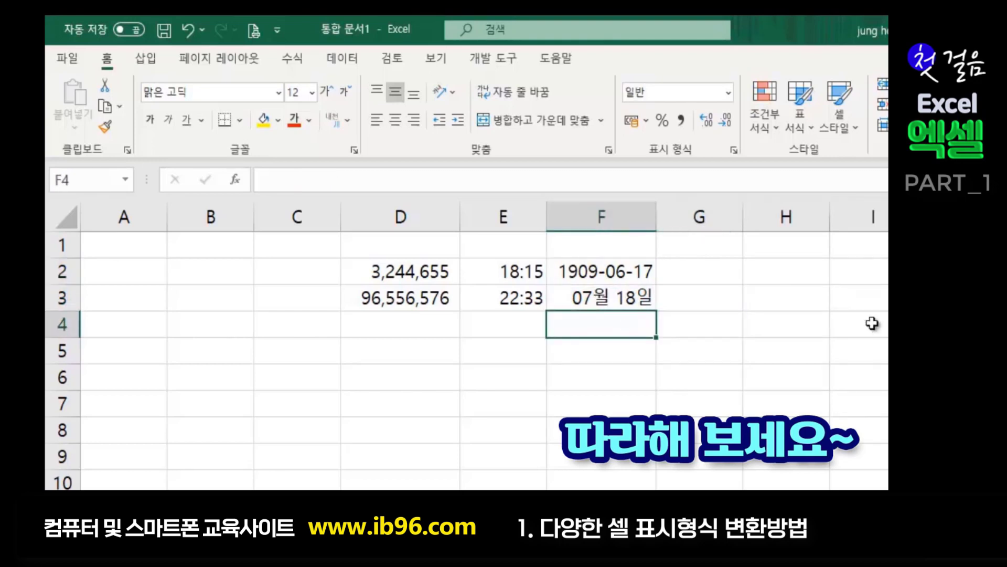
text(6666)
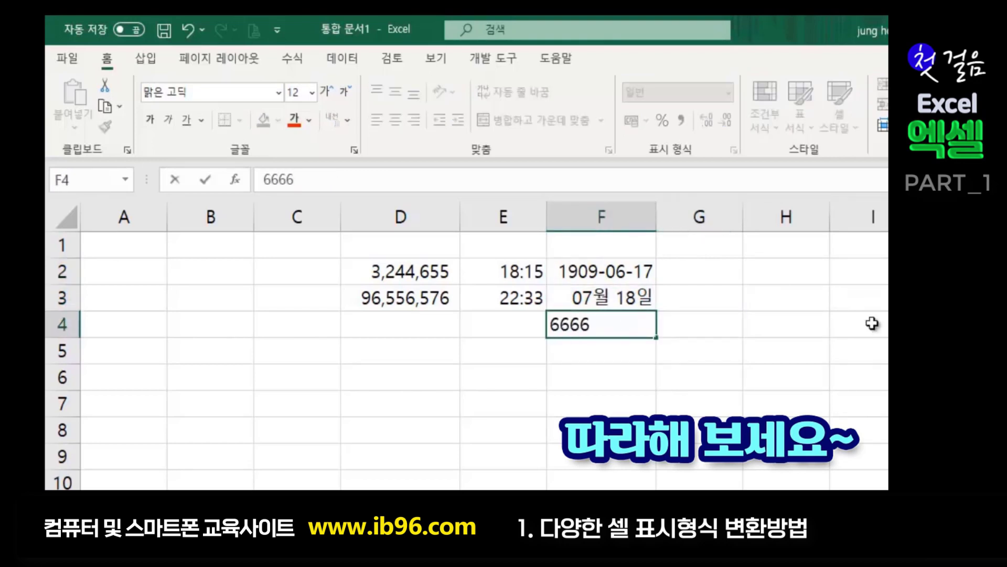
key(Return)
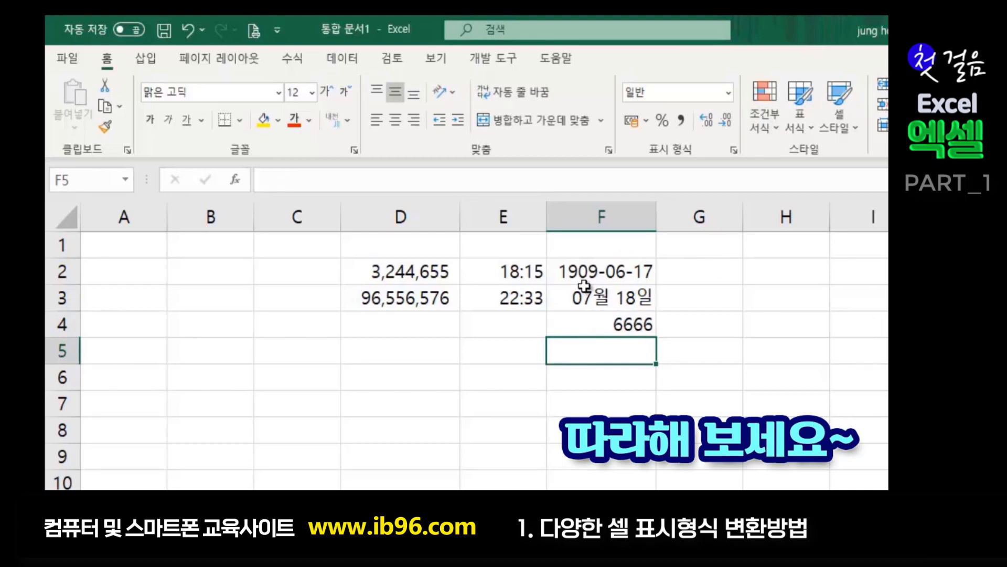
- Reselect F2:F3 to compare their kept date formats with F4
click(605, 271)
drag(605, 271, 592, 297)
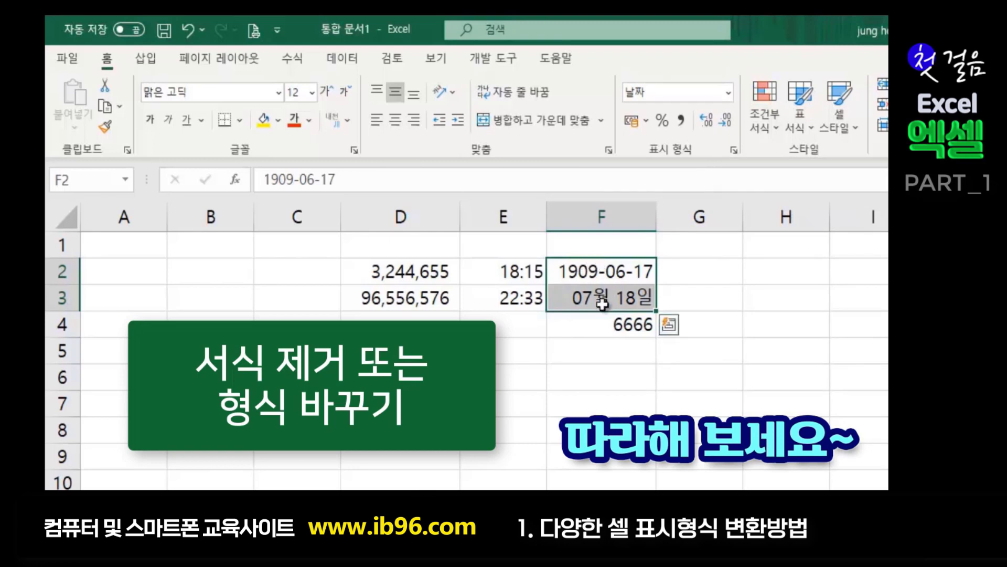
click(636, 386)
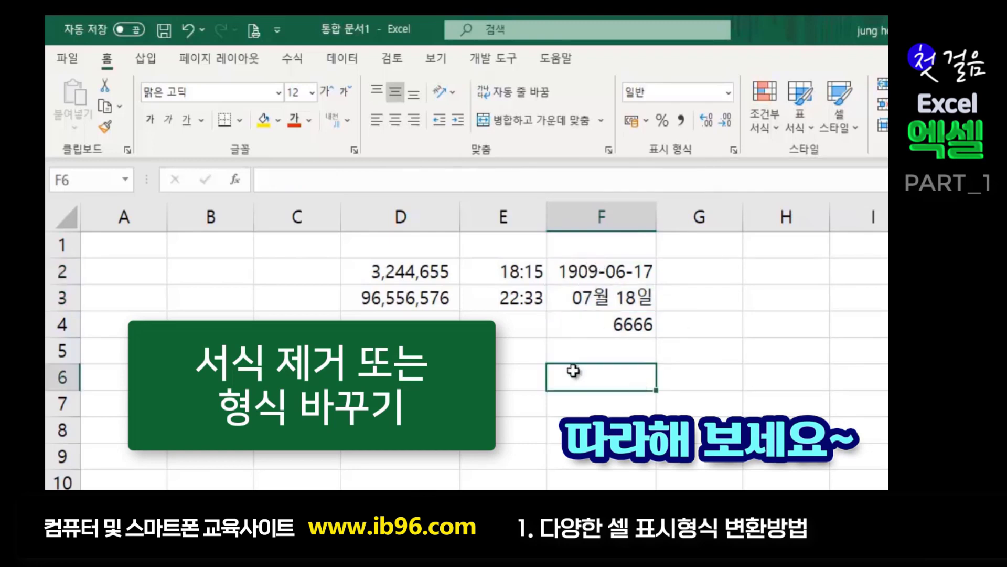
click(590, 267)
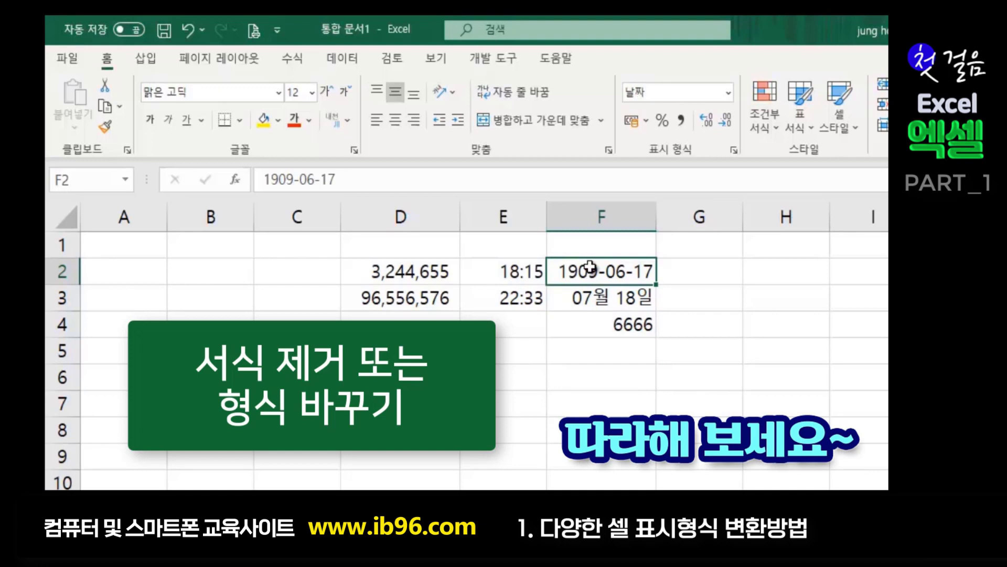
click(557, 370)
click(600, 265)
drag(598, 272, 587, 305)
click(591, 388)
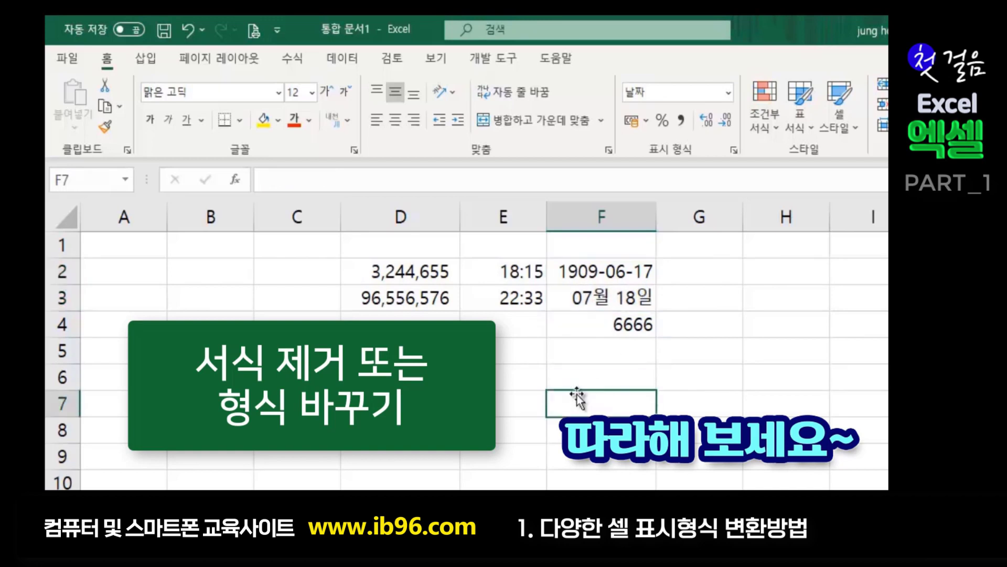
drag(587, 271, 590, 298)
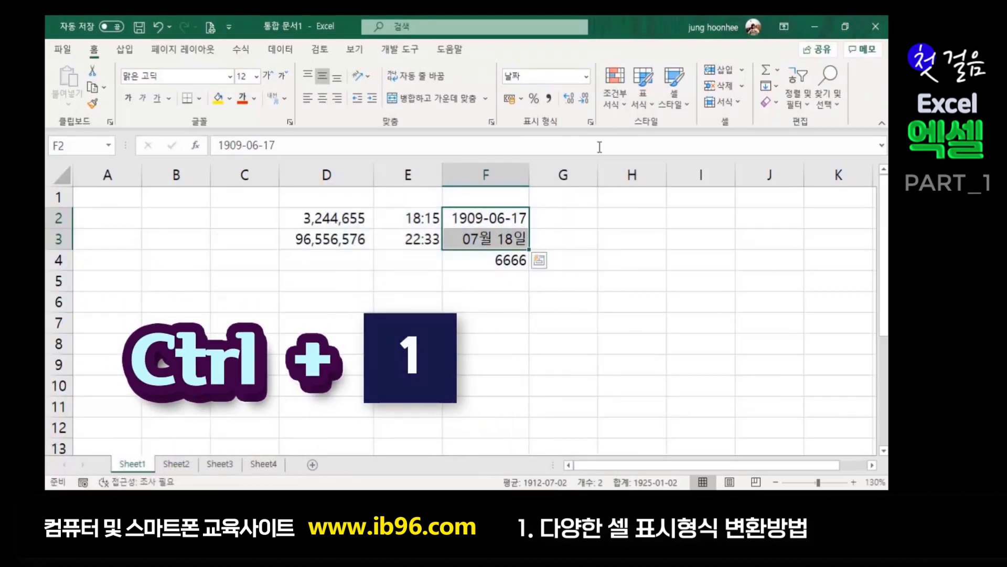
- Format F2:F3 as 숫자 with the 1000 separator, showing 3,456 and 5,678
key(ctrl+1)
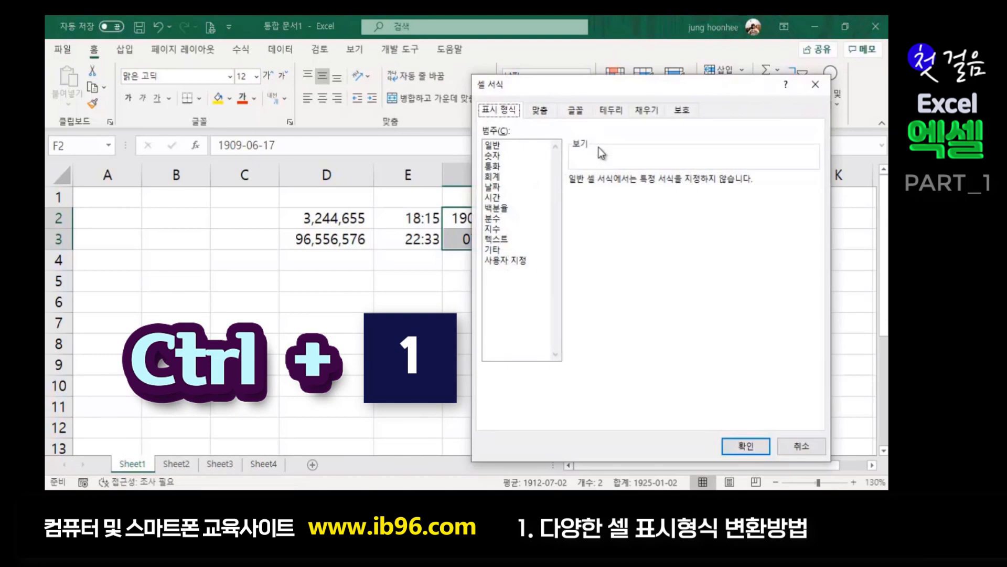
drag(557, 90, 333, 149)
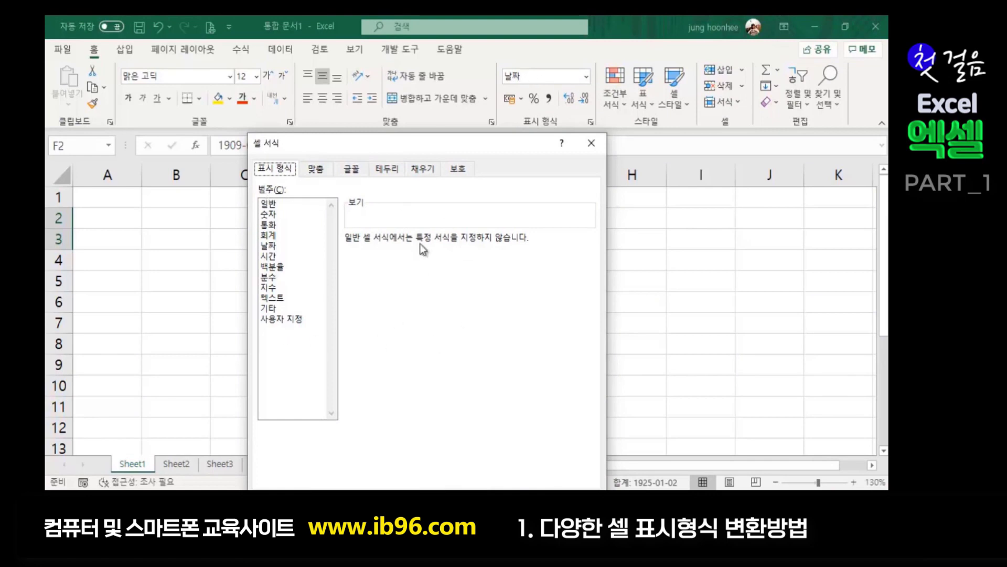
drag(401, 140, 729, 131)
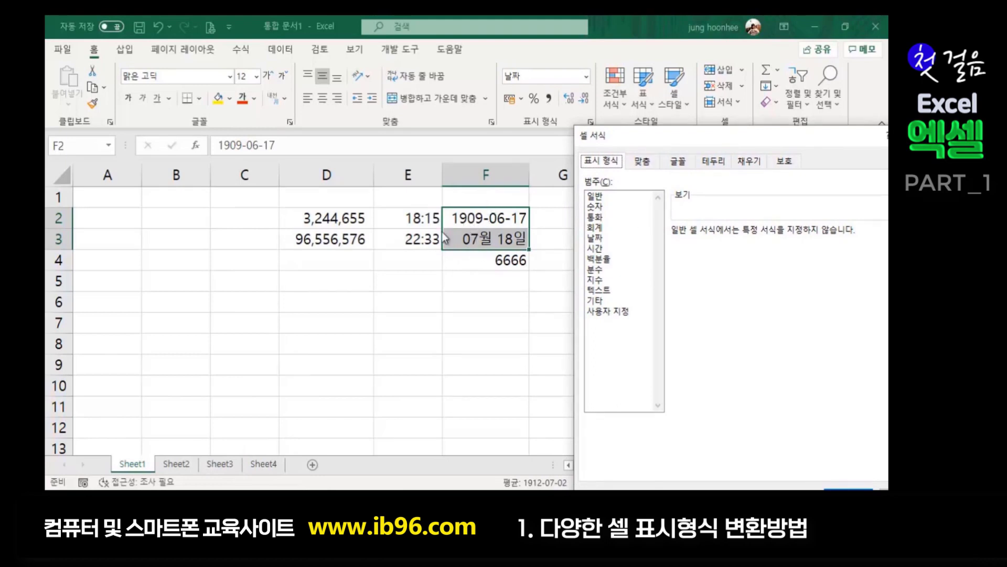
click(595, 206)
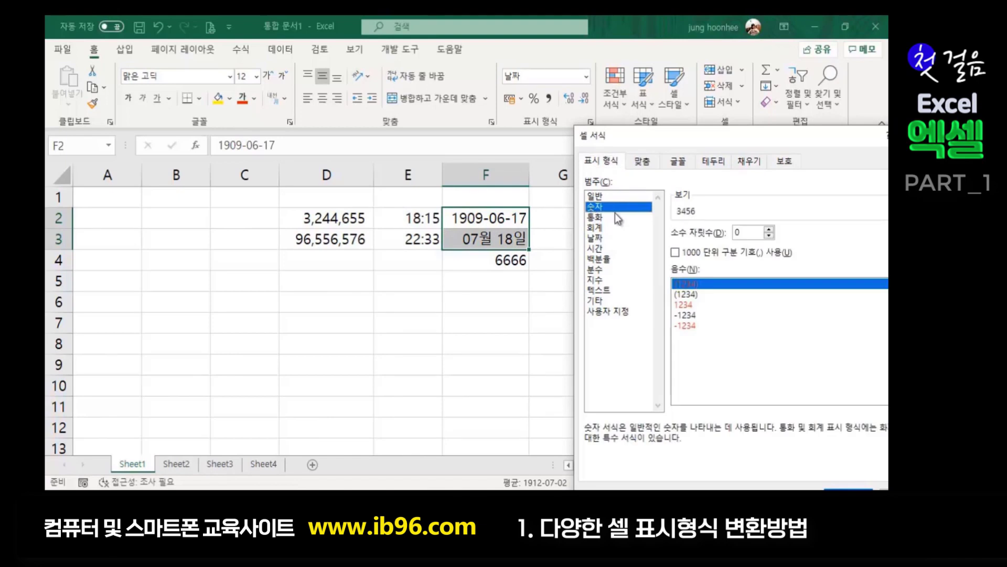
drag(733, 138, 704, 77)
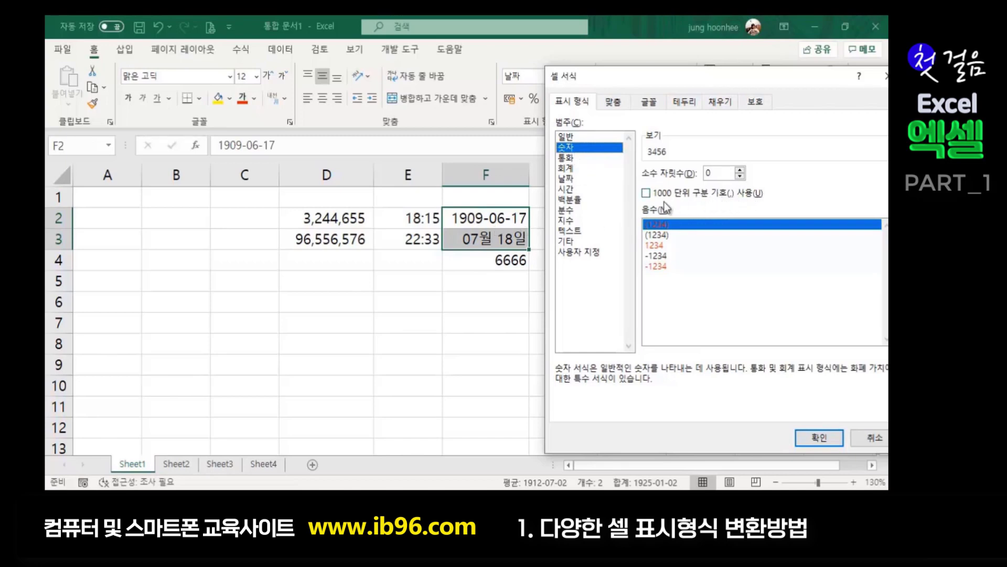
click(646, 194)
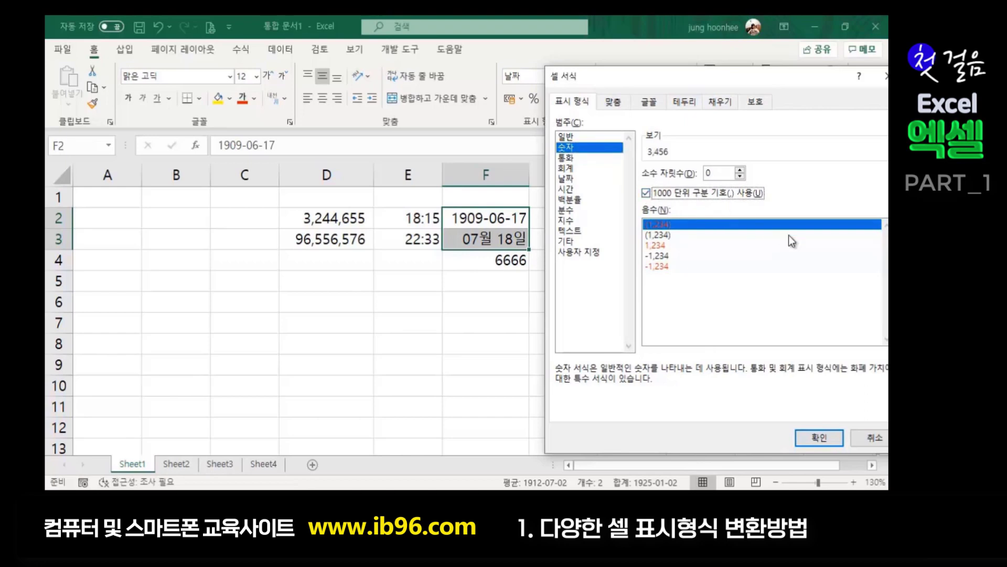
click(821, 438)
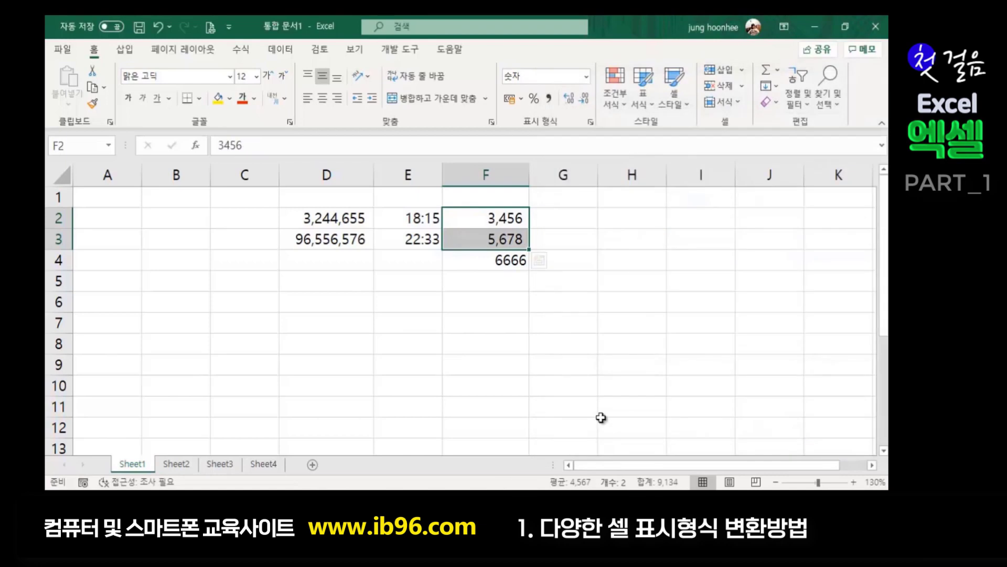
click(594, 405)
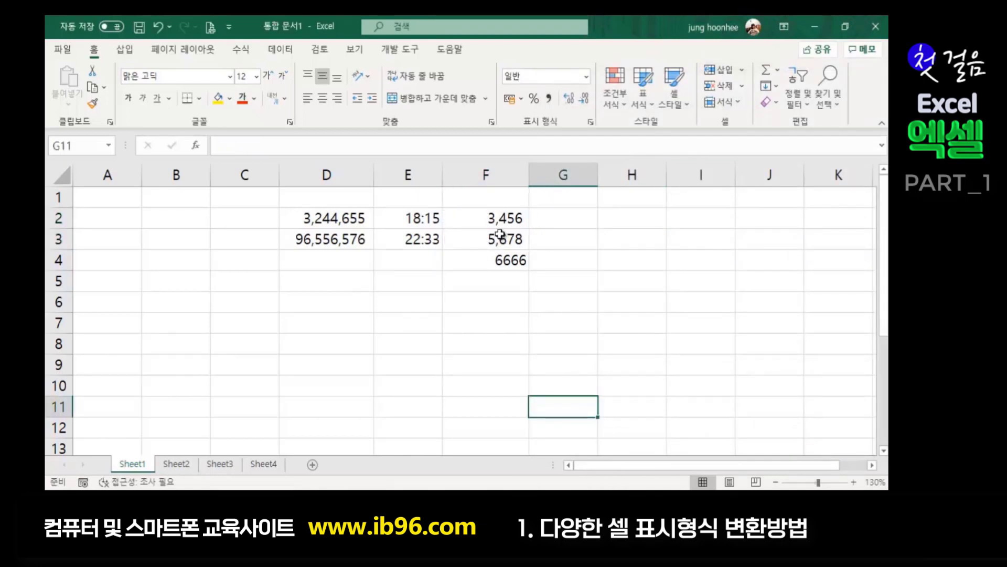
drag(493, 218, 492, 245)
click(472, 306)
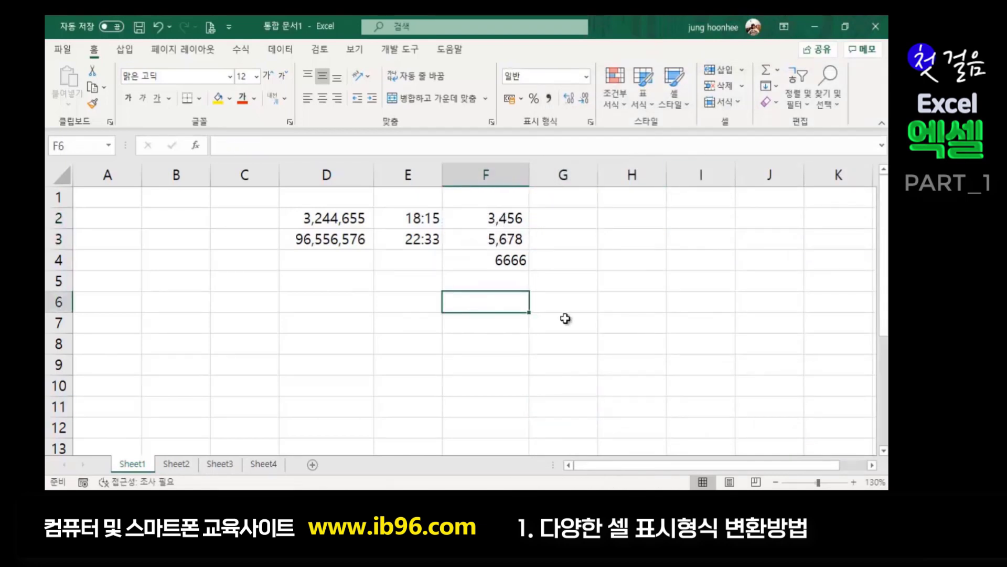
click(565, 318)
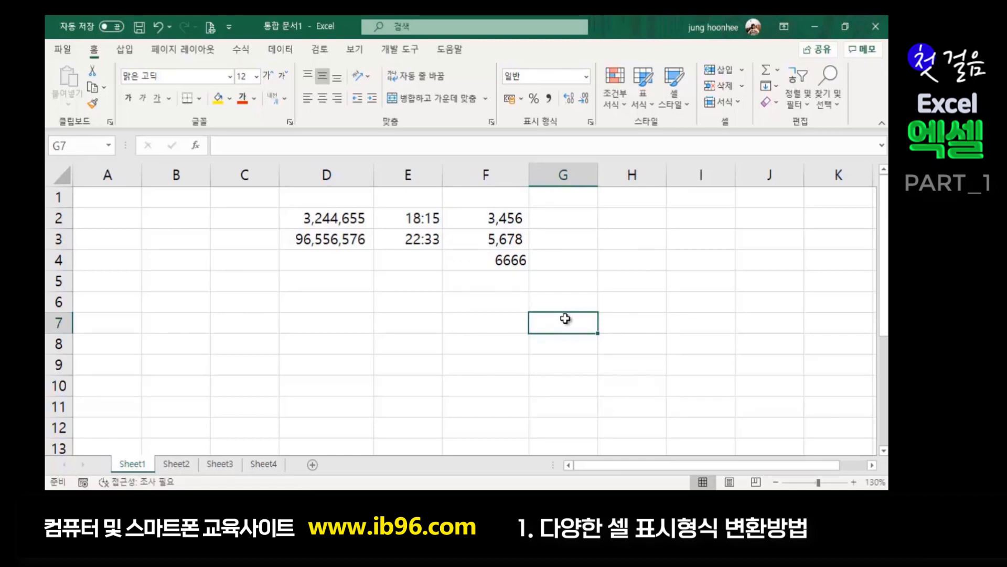
drag(487, 216, 485, 246)
click(485, 278)
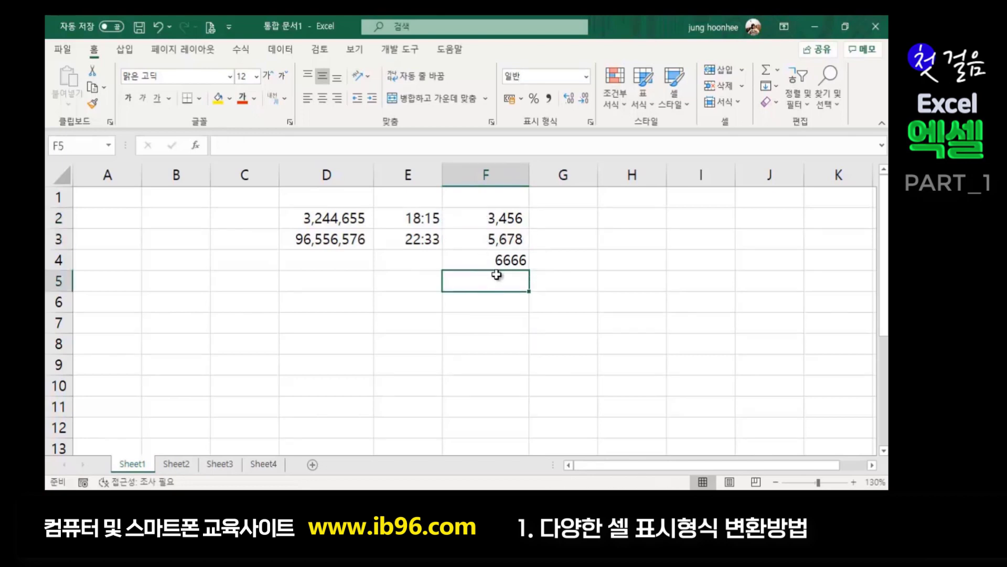
click(652, 300)
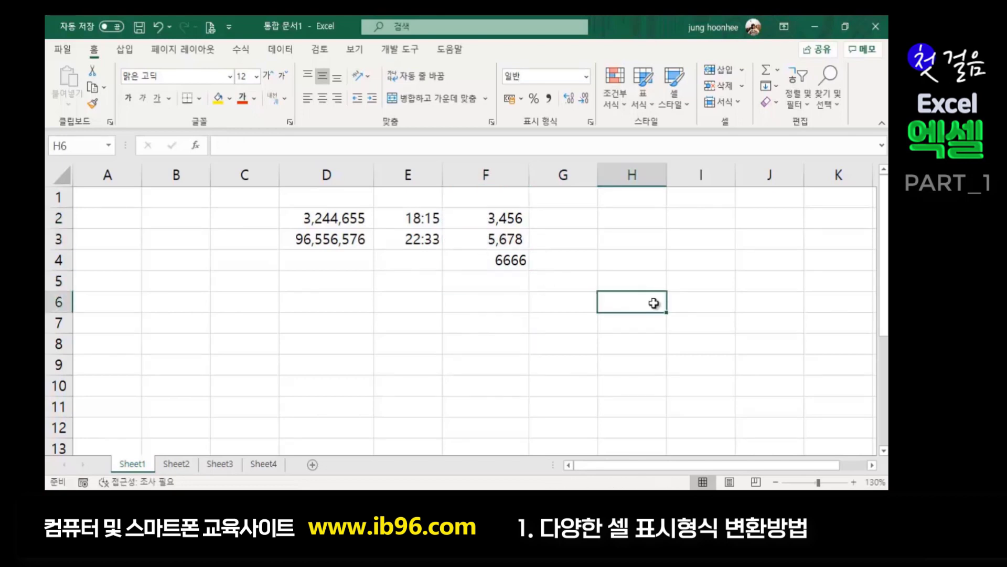
click(326, 304)
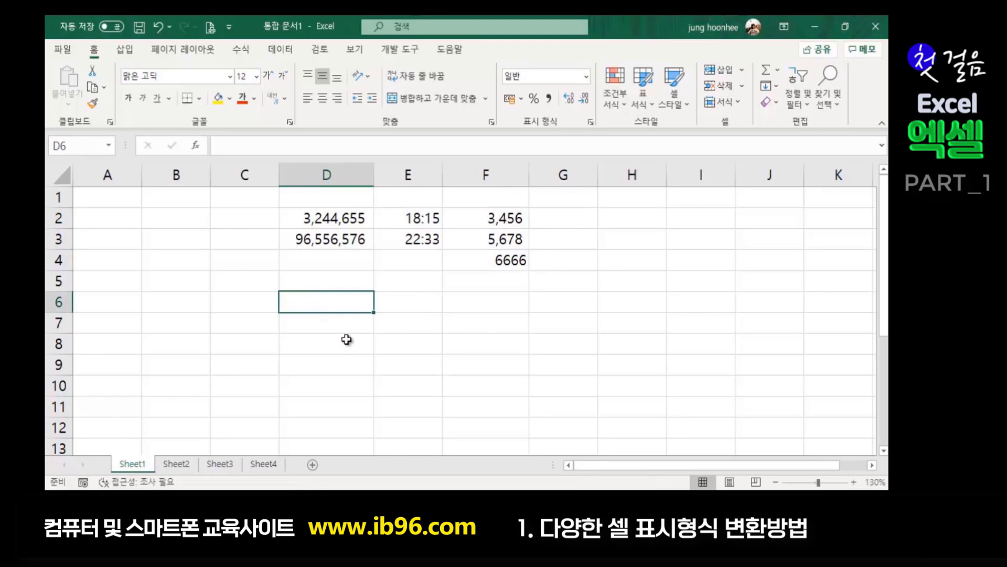
click(433, 338)
click(401, 307)
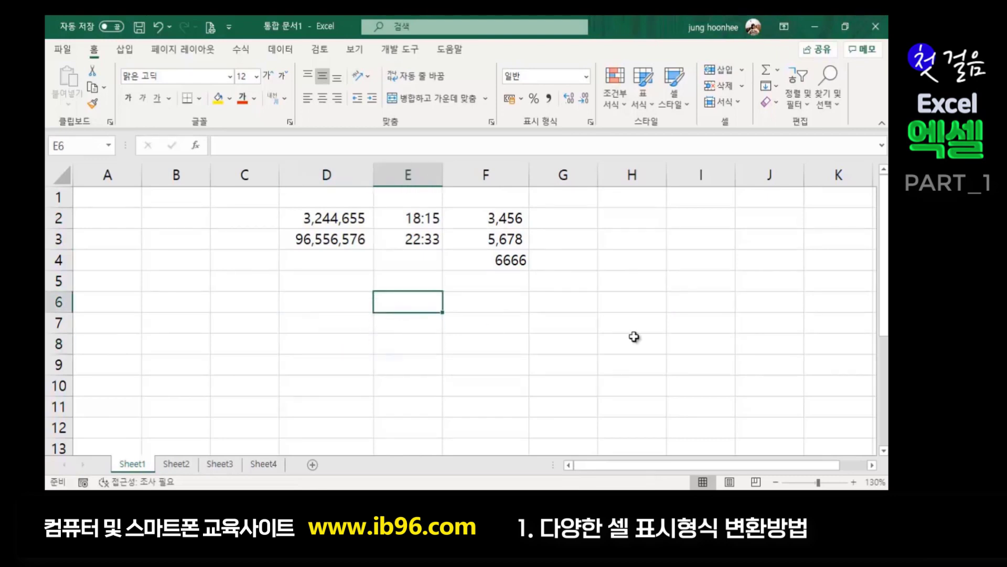
- Type the heading 금액 in E6
text(rm)
key(BackSpace)
key(BackSpace)
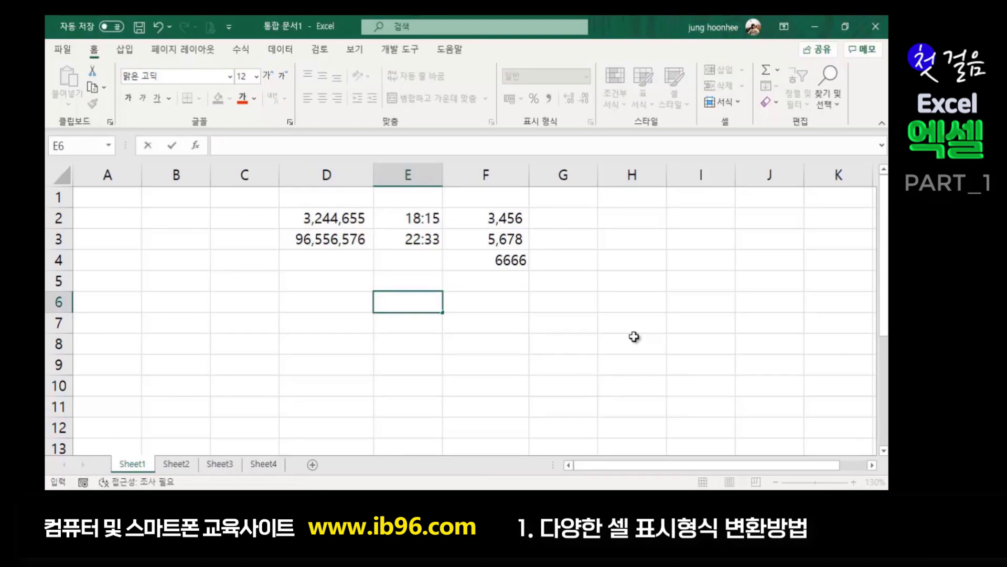
text(금액)
key(Return)
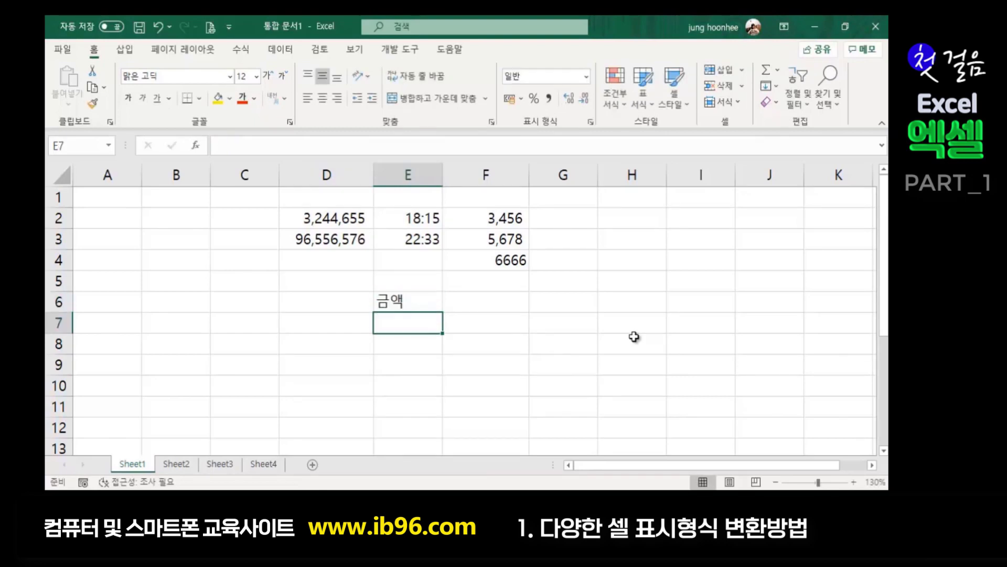
- Enter the amounts 123456000 in E7 and 23435400 in E8, then select E7:E8
text(12345)
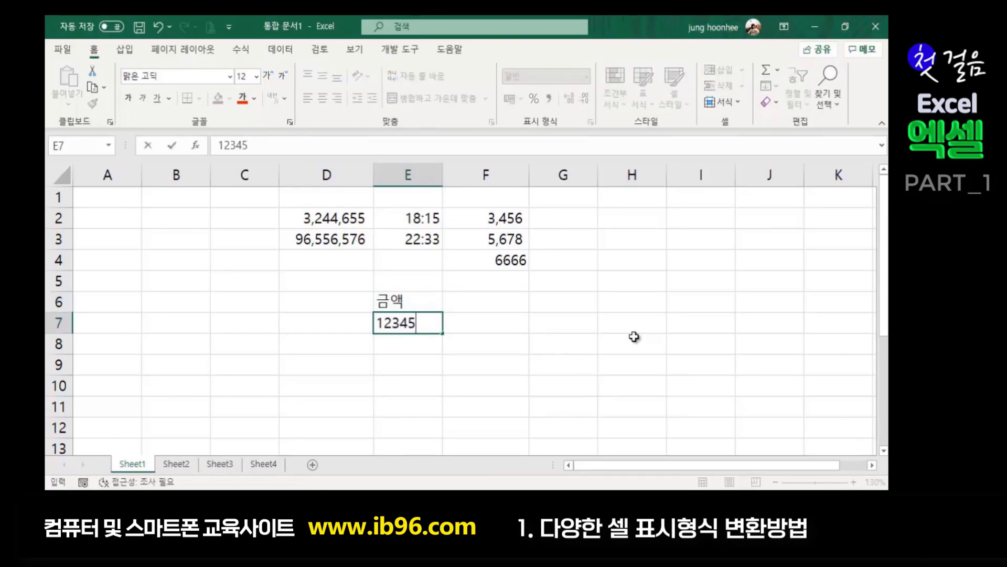
text(60000)
key(Return)
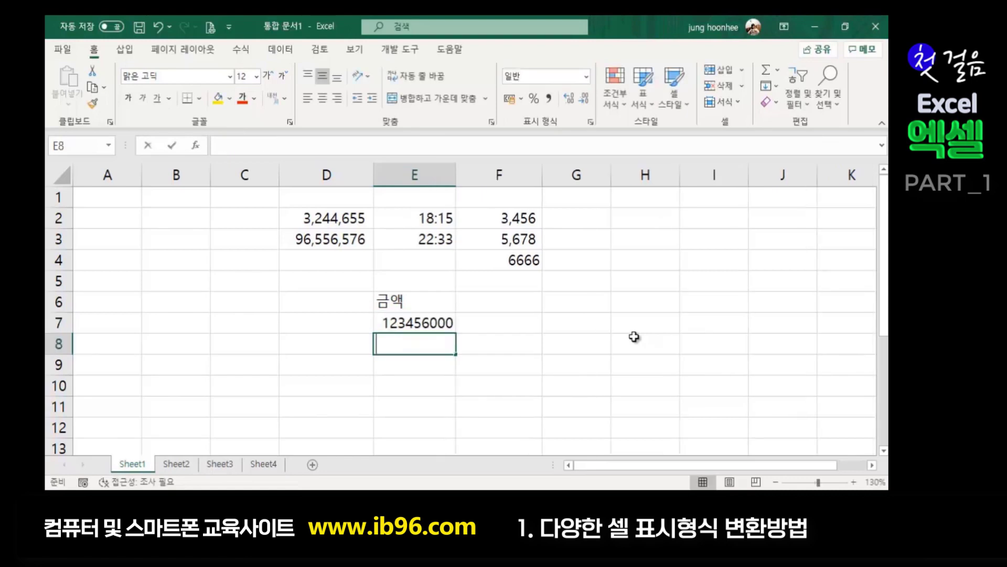
text(23435400)
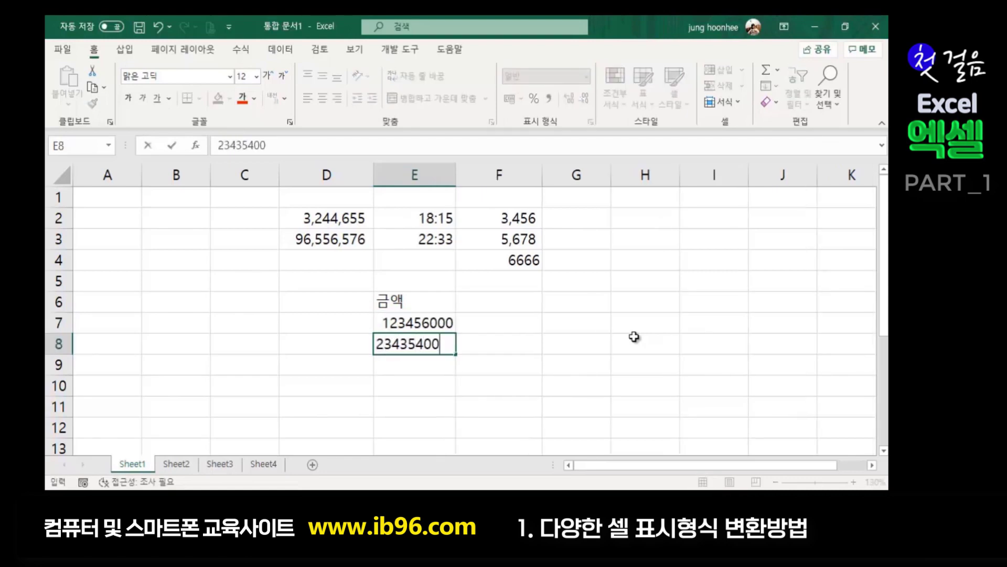
key(Return)
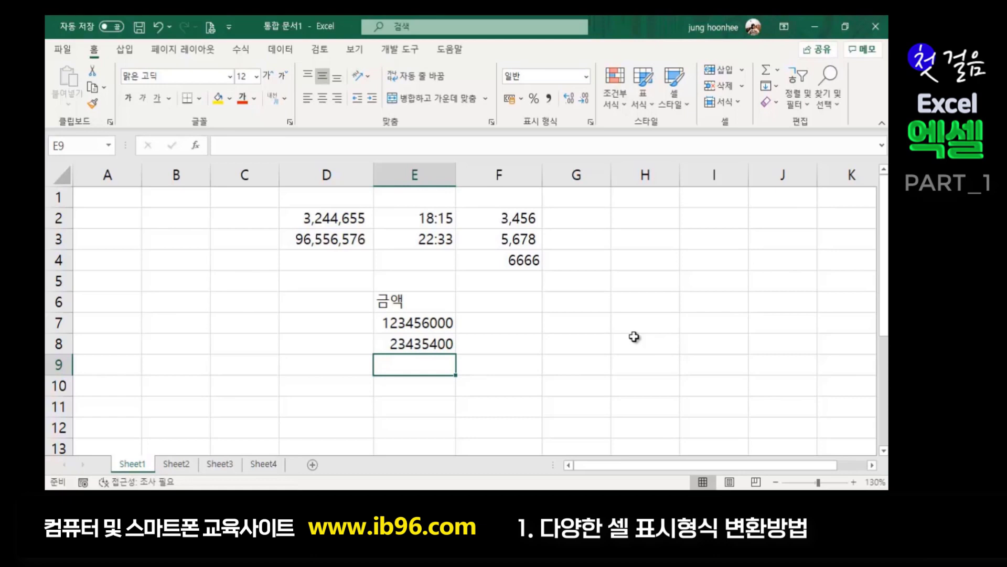
click(549, 350)
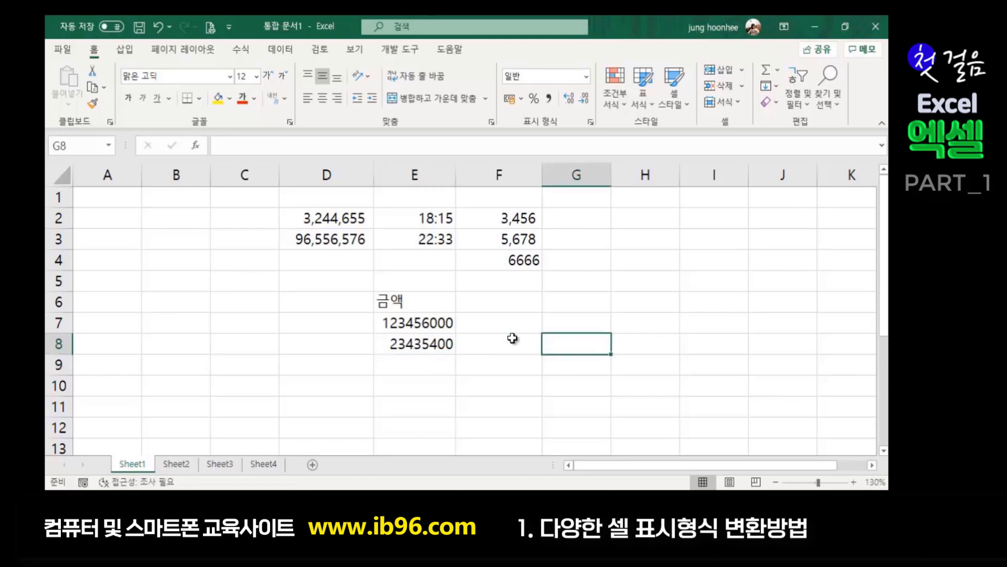
click(419, 321)
click(497, 346)
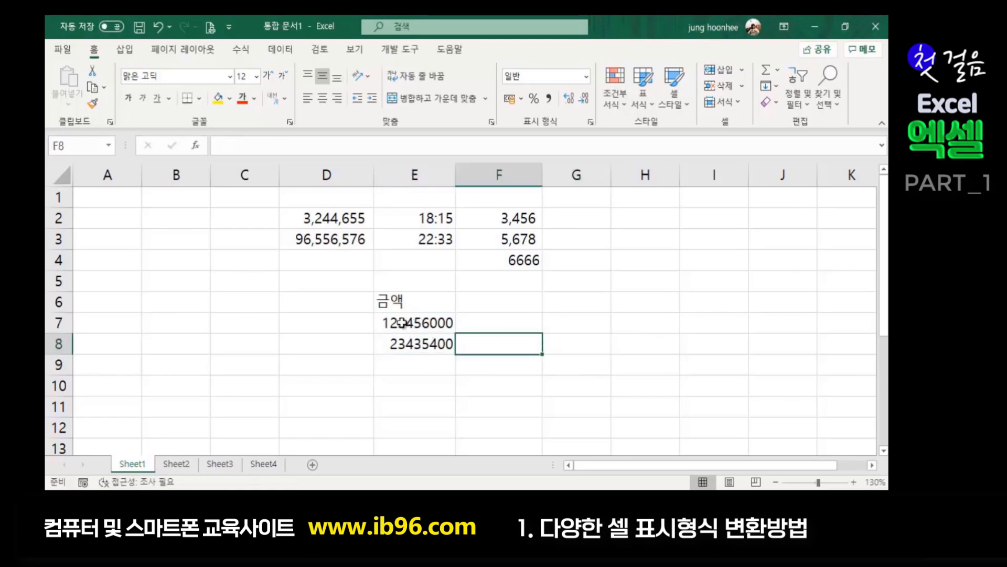
drag(402, 322, 409, 343)
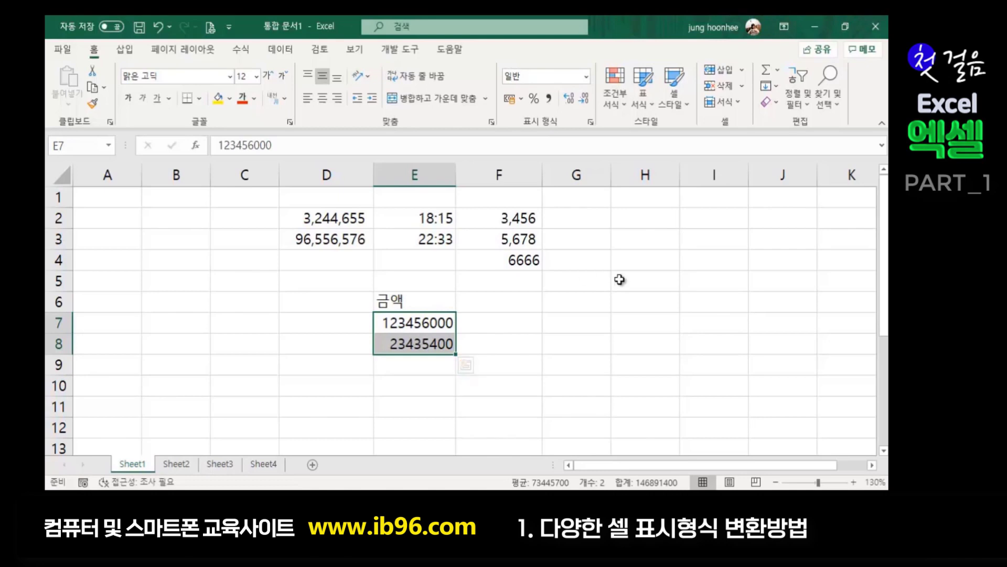
- Apply the 통화 format with the ₩ symbol to E7:E8
key(ctrl+1)
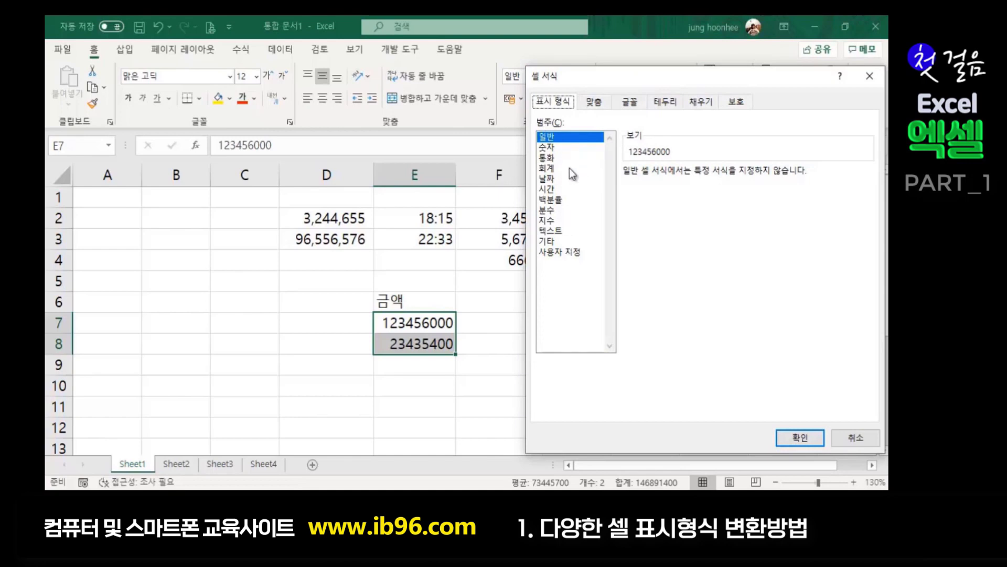
click(546, 157)
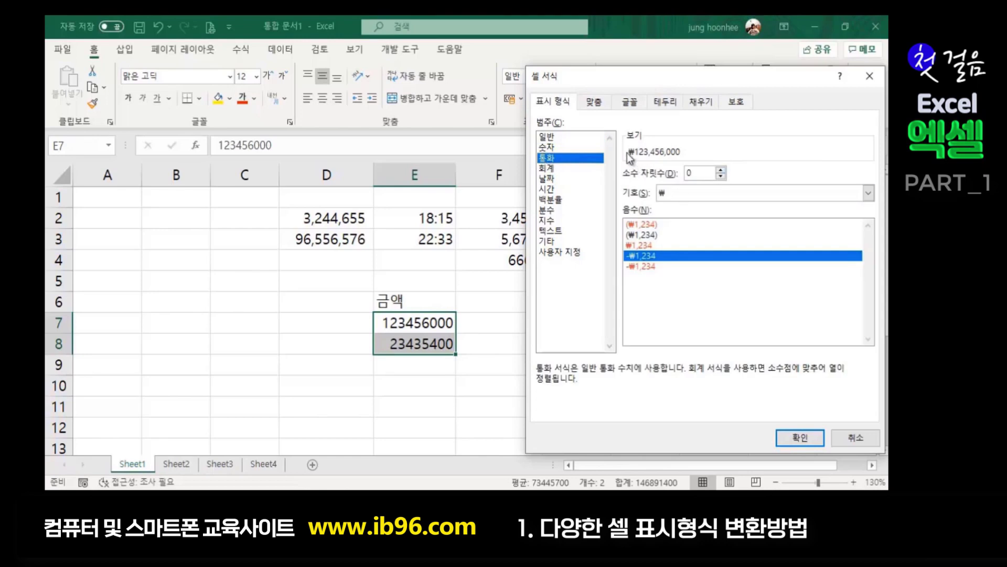
click(868, 193)
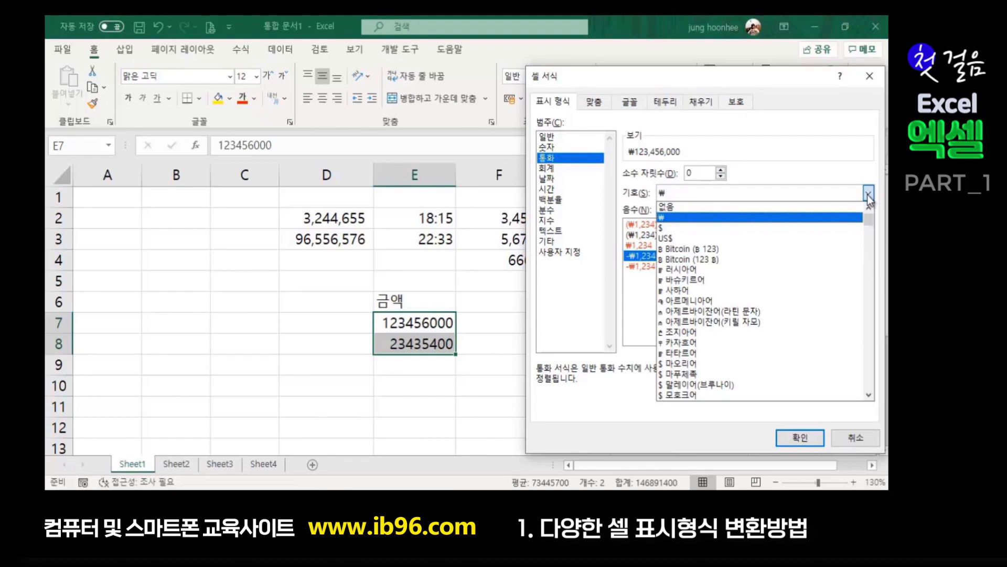
click(663, 217)
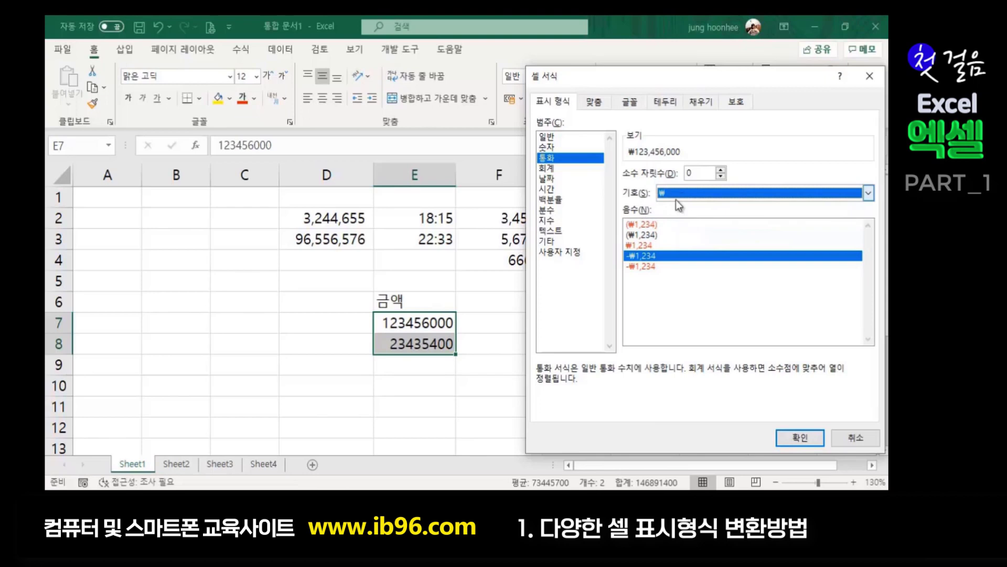
click(797, 440)
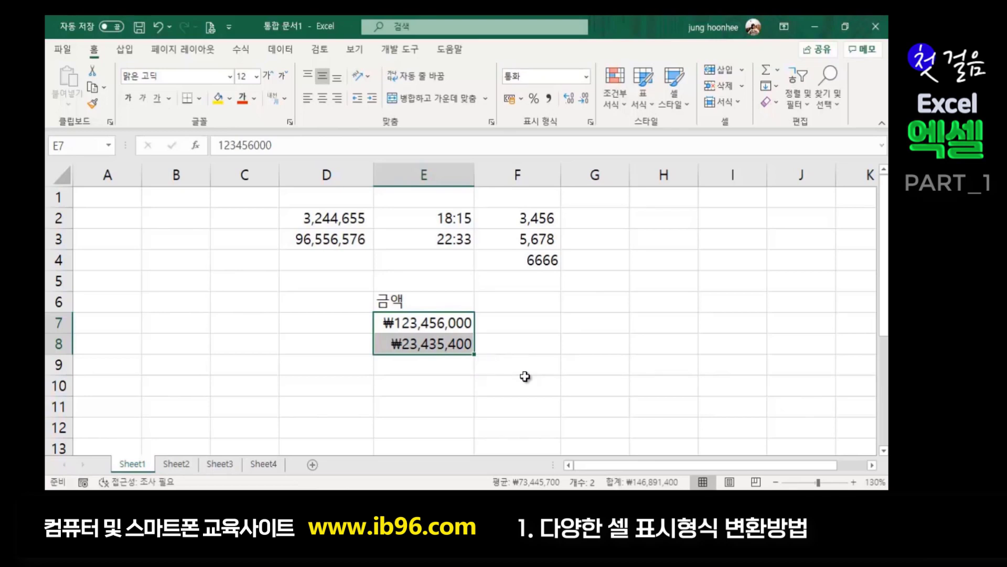
- Apply Accounting format to E7:E8 so they read ₩ 123,456,000 and ₩ 23,435,400
key(ctrl+1)
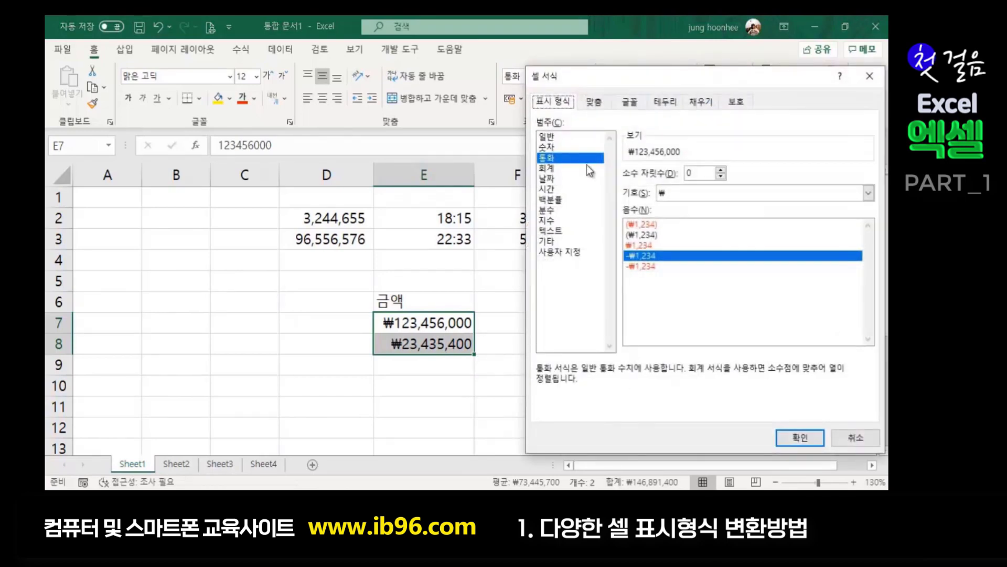
click(548, 168)
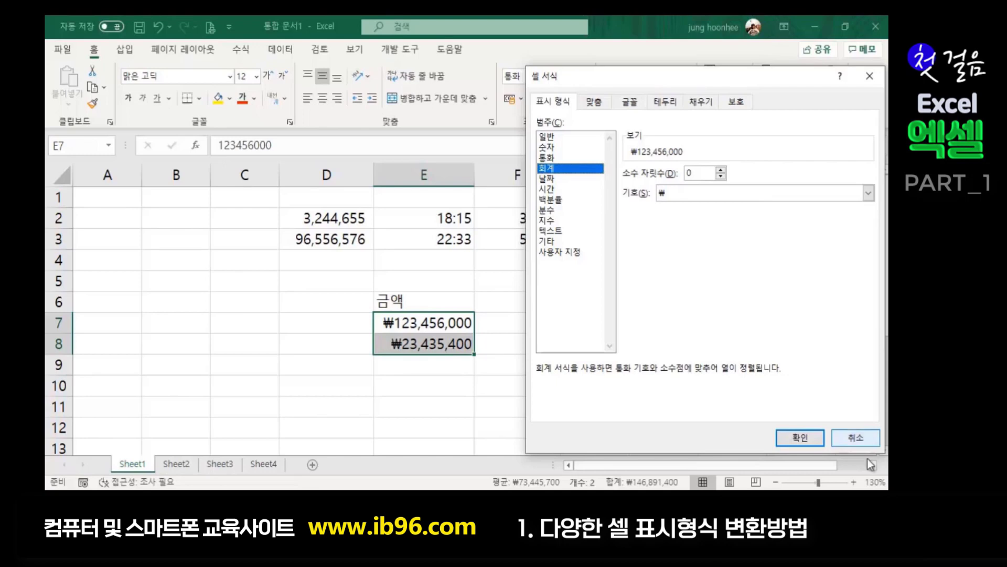
click(806, 437)
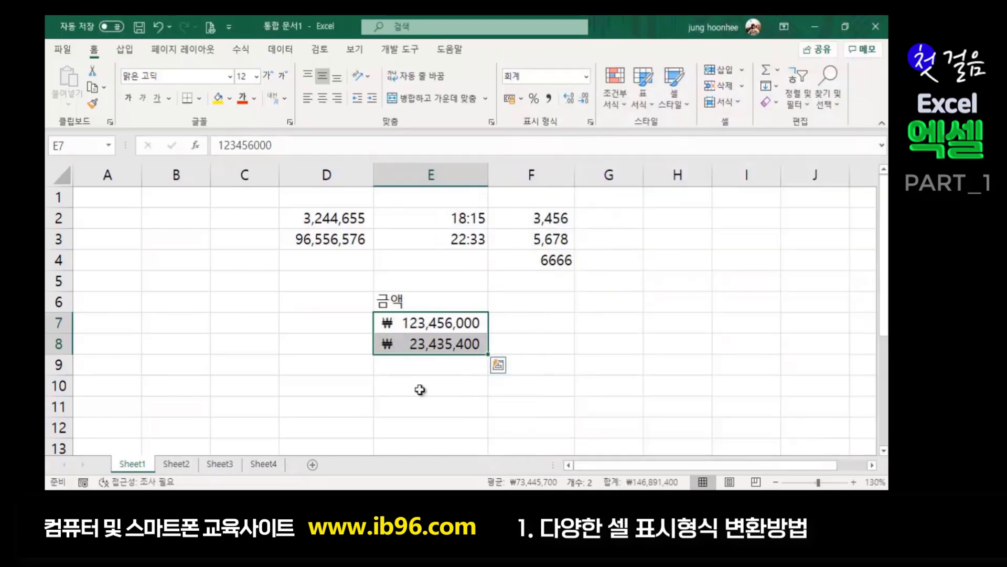
click(414, 382)
click(545, 388)
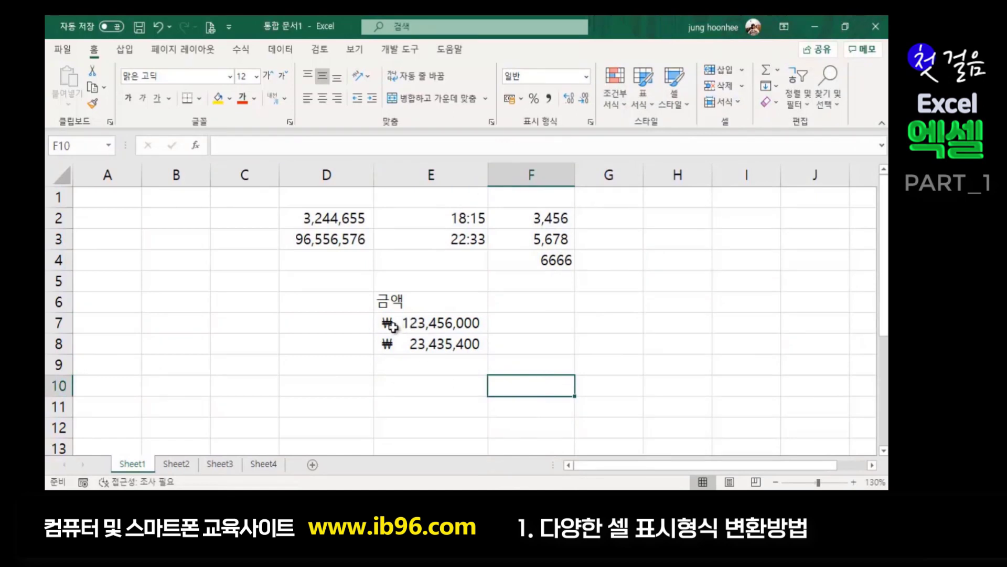
click(416, 391)
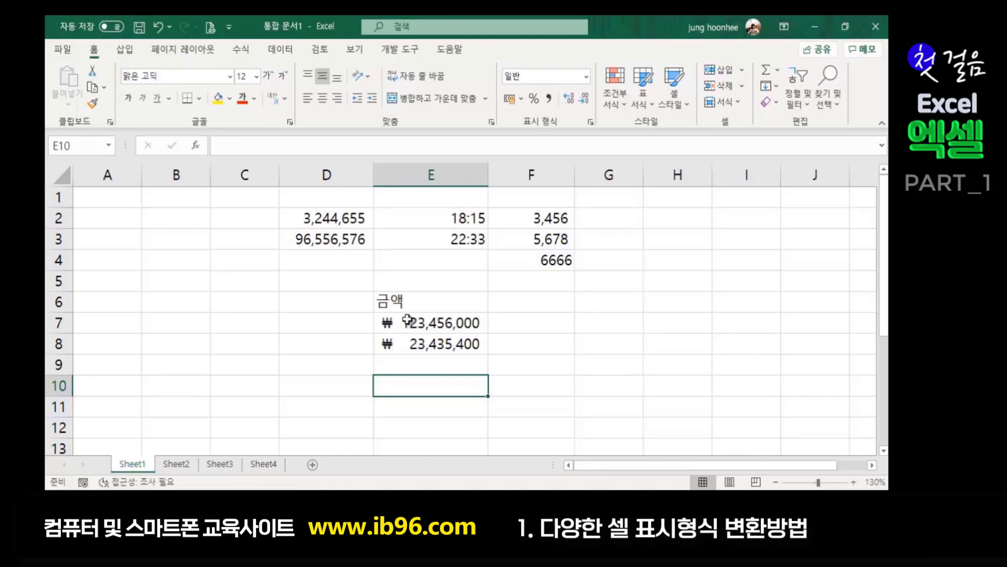
click(518, 323)
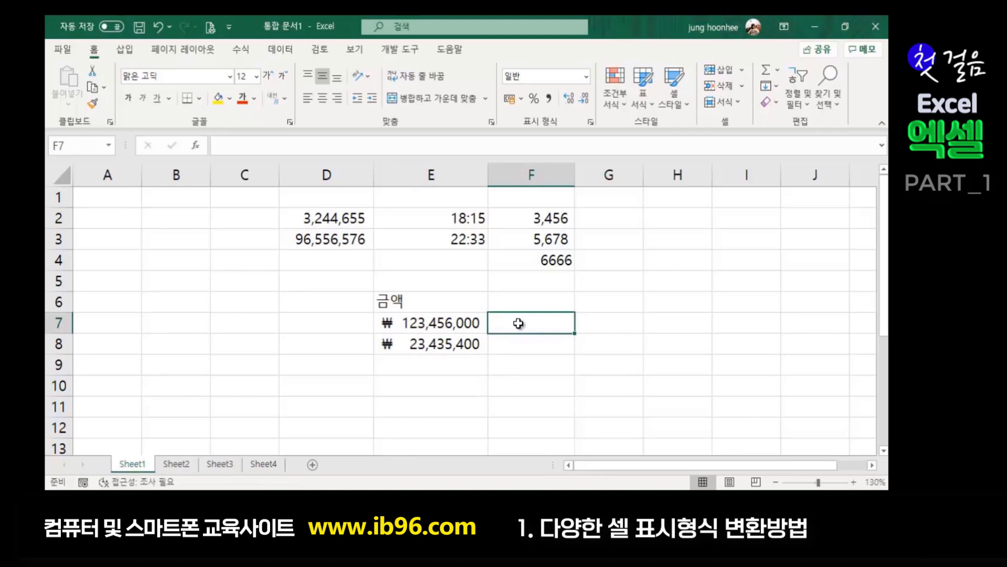
click(428, 331)
drag(427, 333, 427, 349)
click(571, 393)
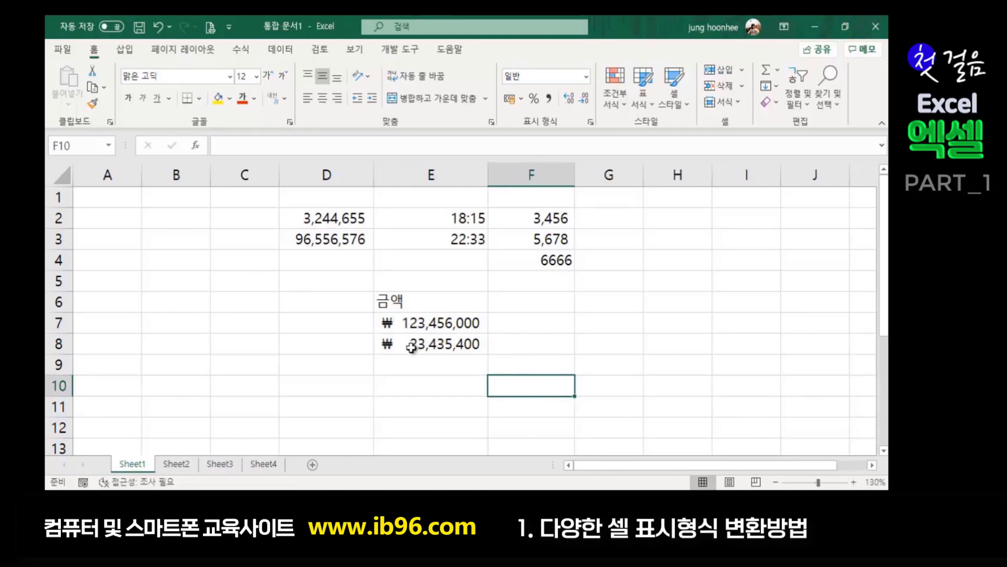
click(553, 343)
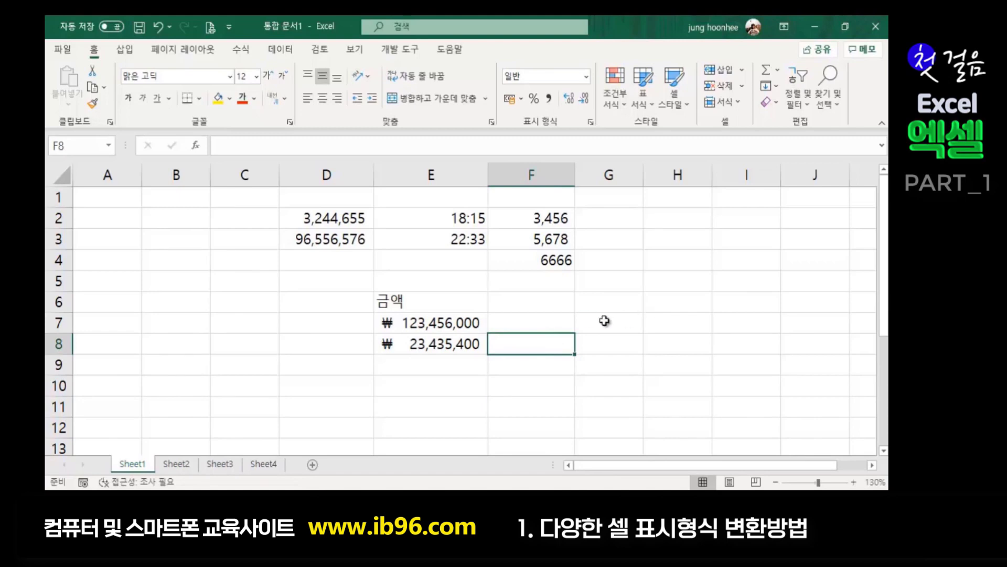
click(606, 340)
click(649, 340)
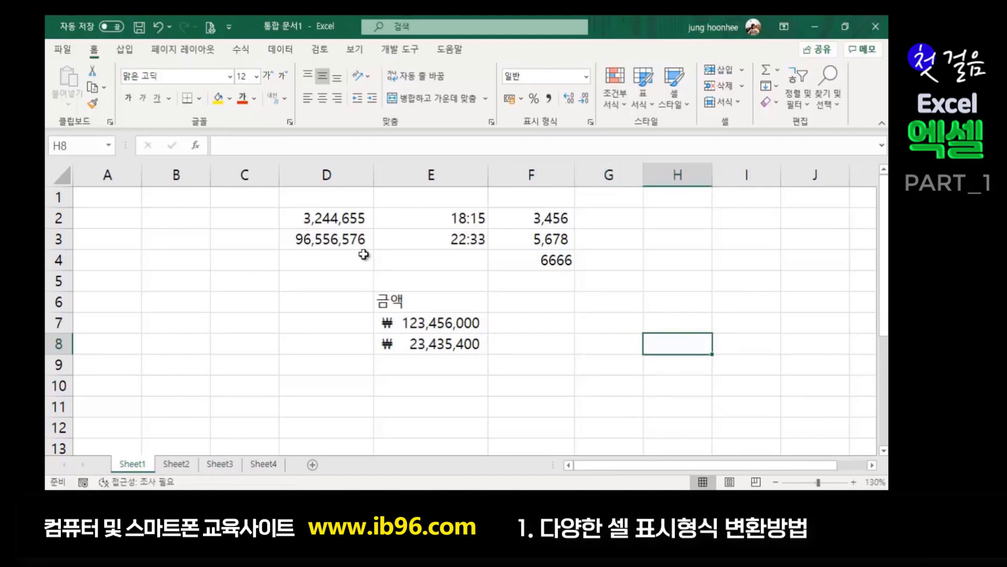
click(636, 378)
click(604, 307)
click(602, 316)
click(595, 346)
click(601, 303)
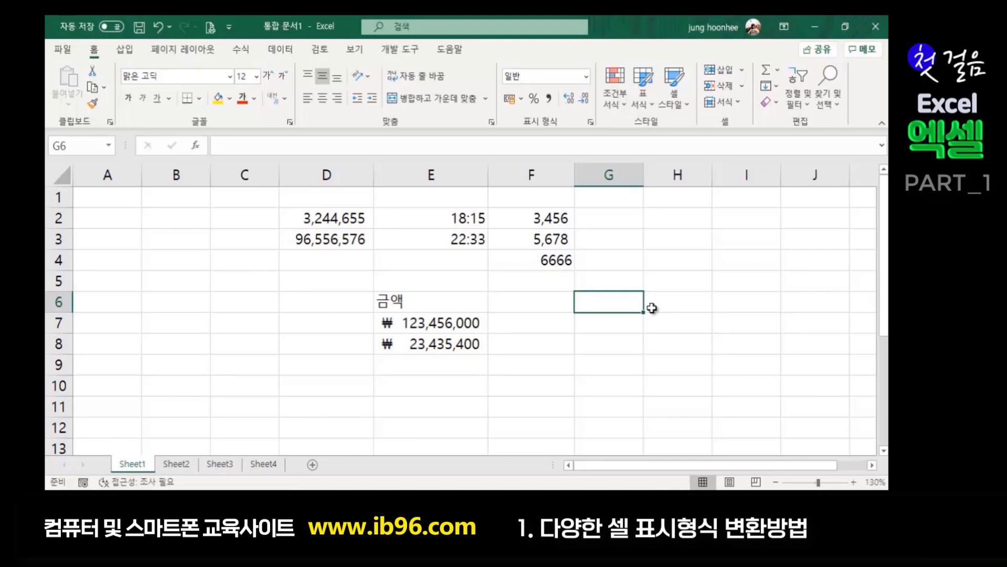
- Enter 432.15, 567.1247, 12.5 and 11.1 down cells G6 to G9
text(43)
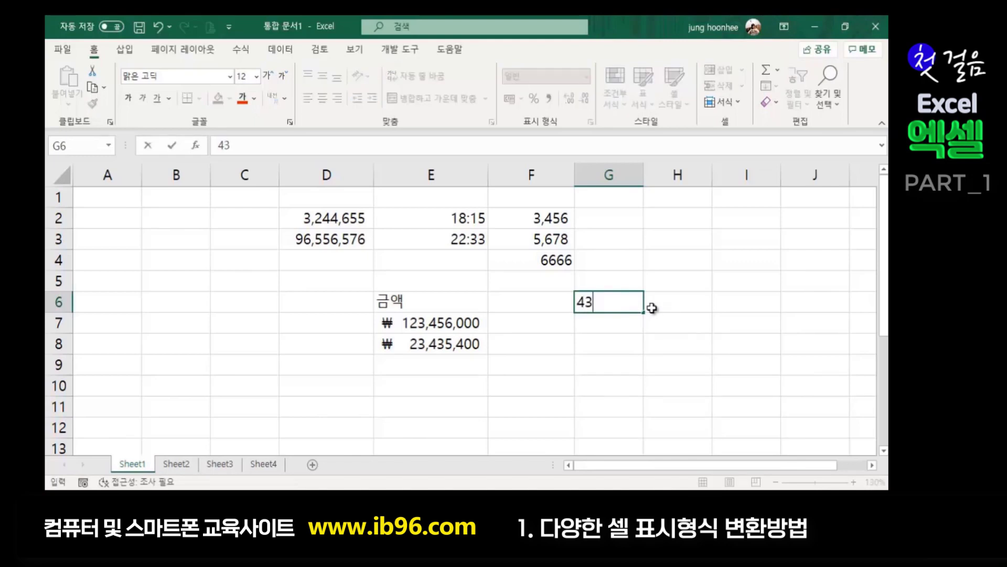
text(2.15)
key(Return)
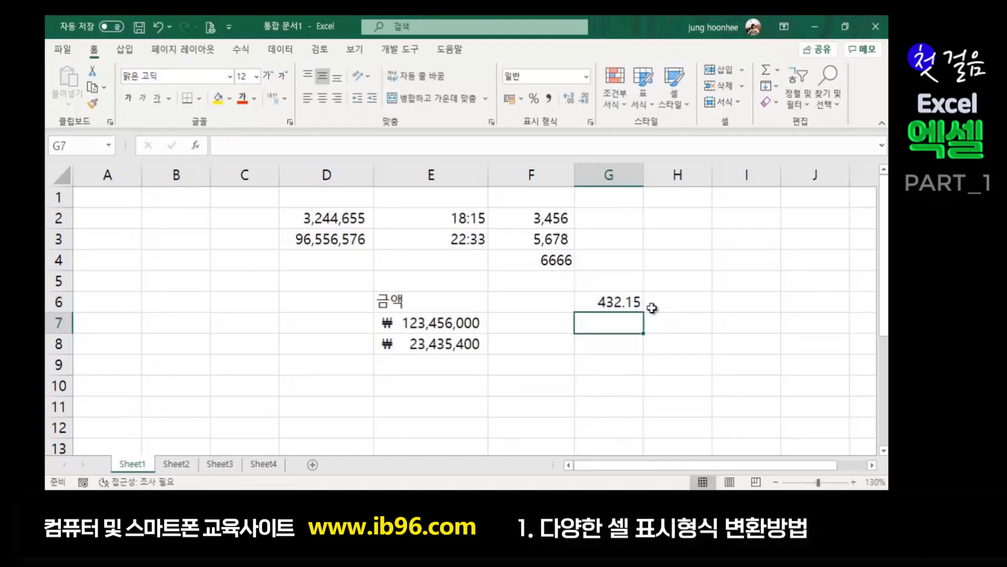
text(567.12)
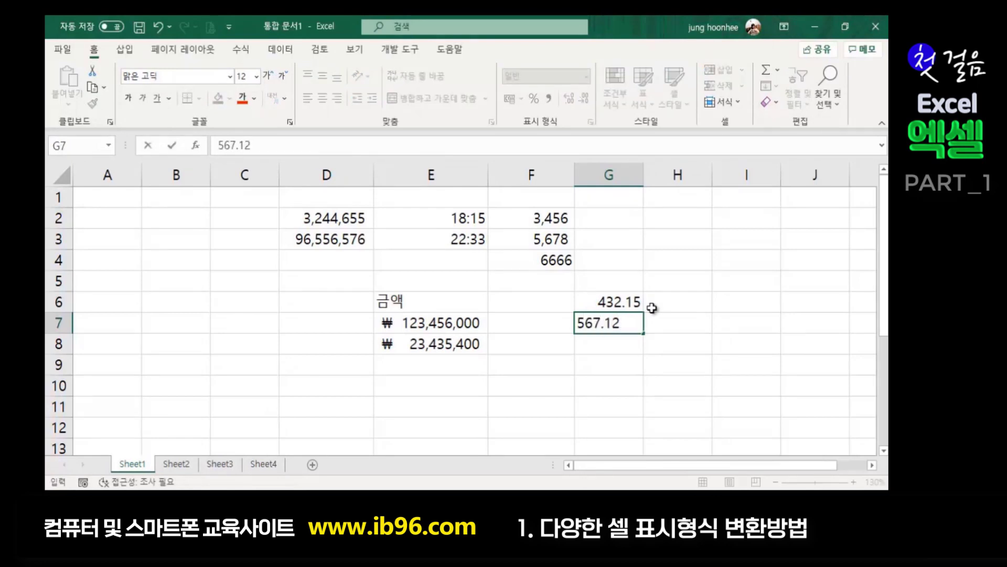
text(47)
key(Return)
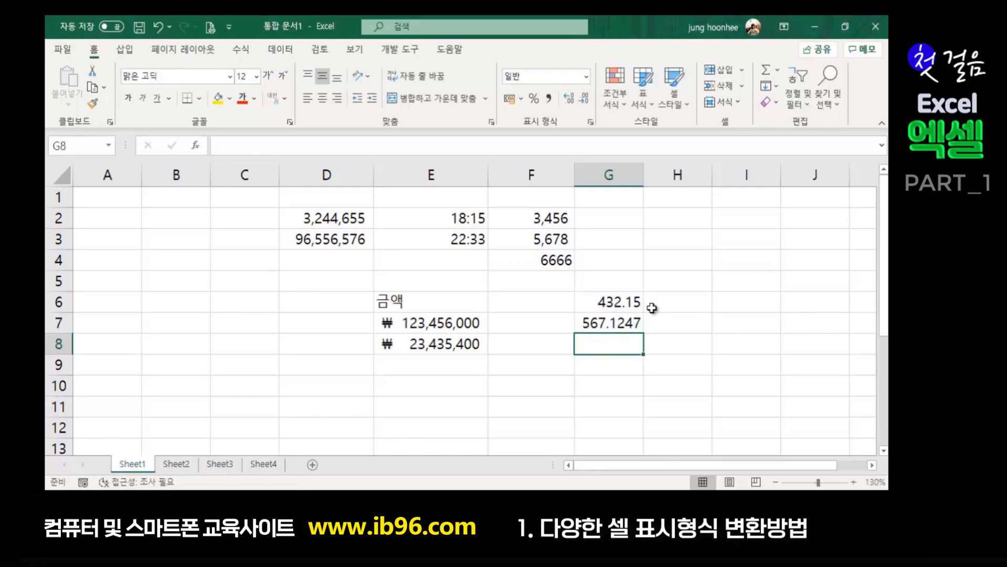
text(12.5)
key(Return)
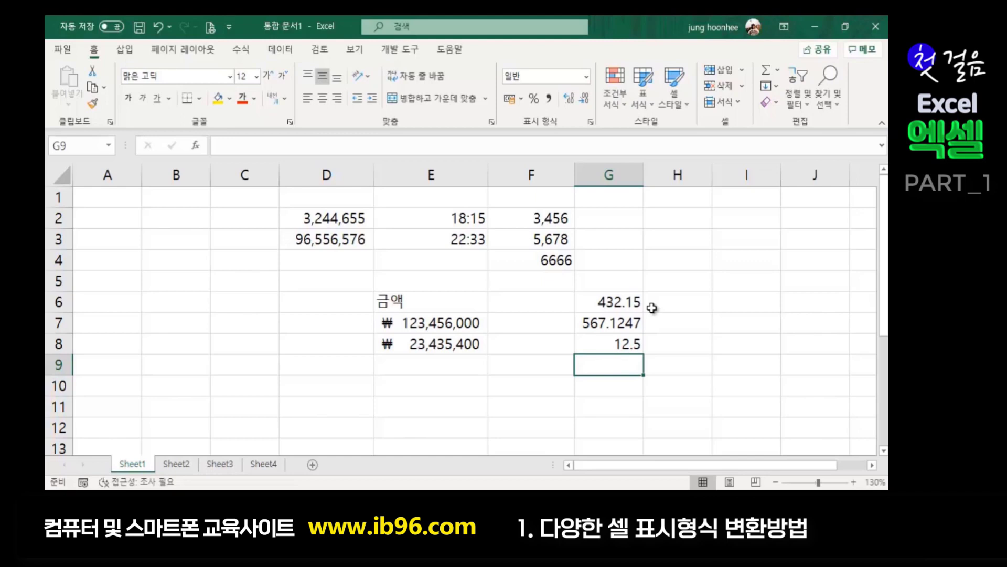
text(1)
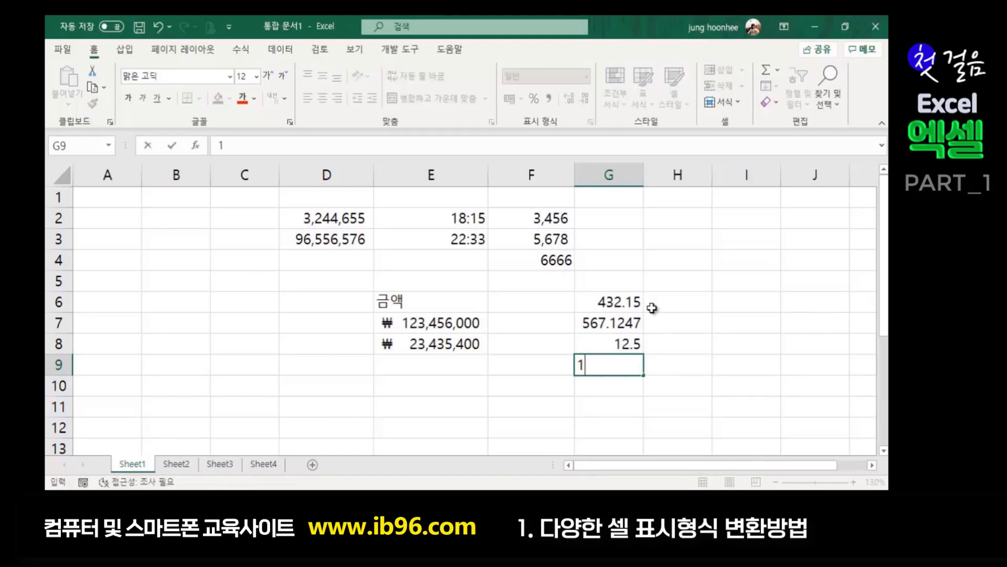
text(1.1)
key(Return)
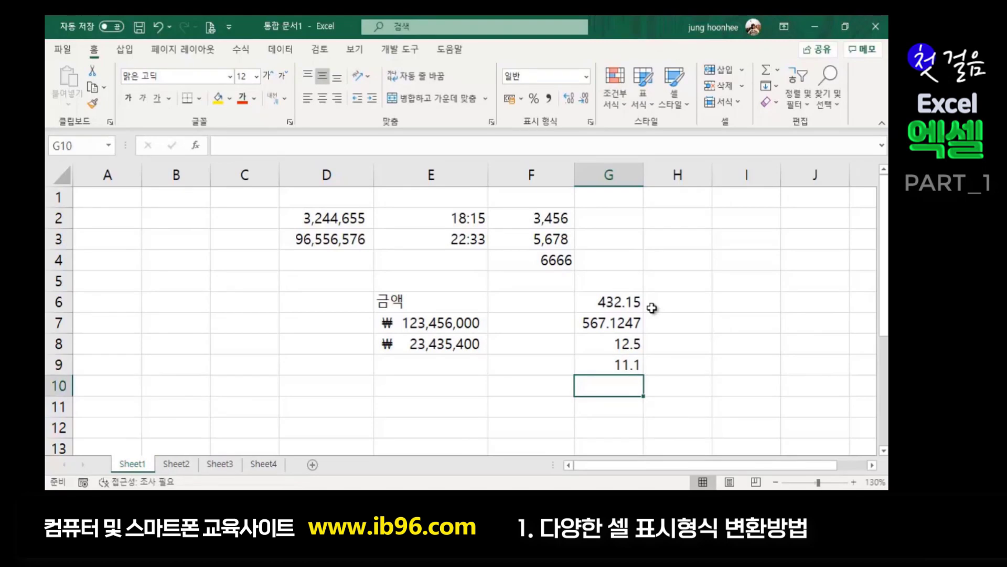
- Select the four decimal numbers in G6:G9
click(653, 314)
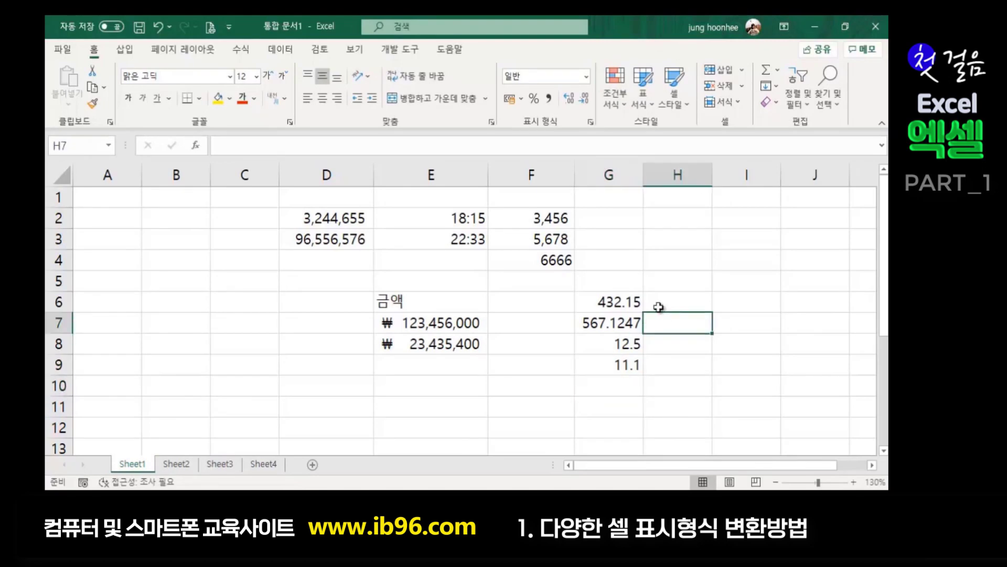
click(609, 298)
drag(610, 301, 612, 365)
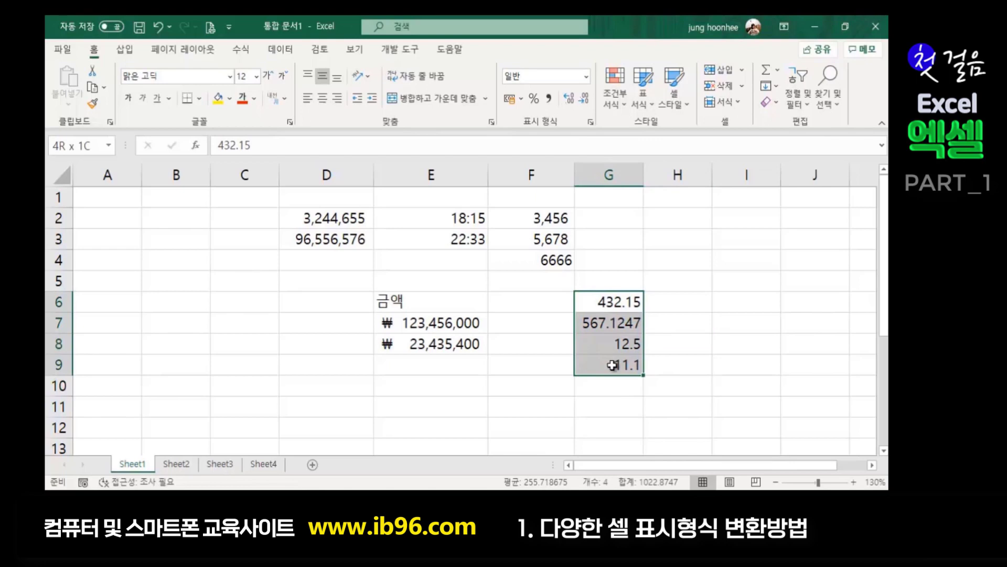
click(682, 345)
drag(621, 300, 617, 368)
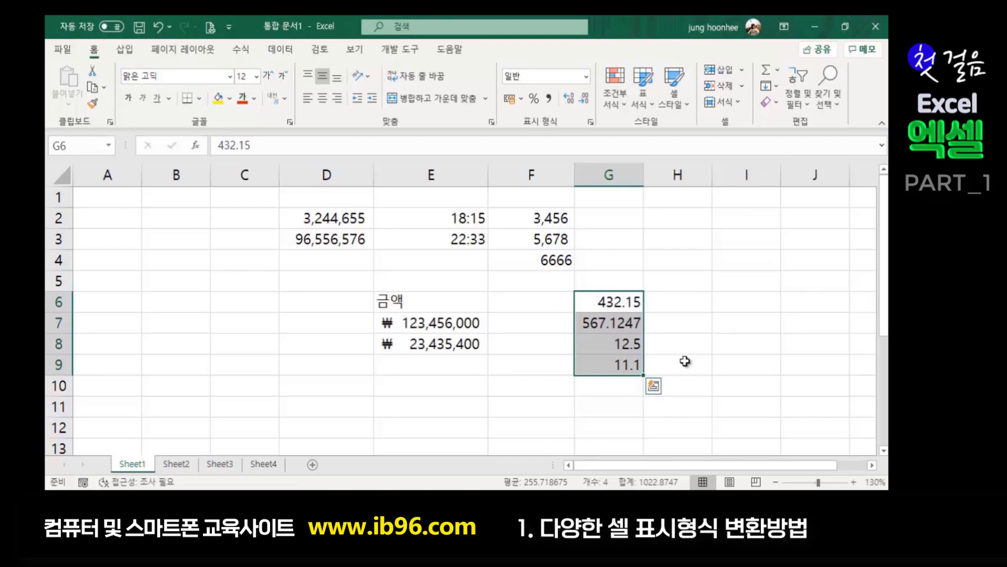
- Format G6:G9 as Number with a 1000 separator and one decimal place
key(ctrl+1)
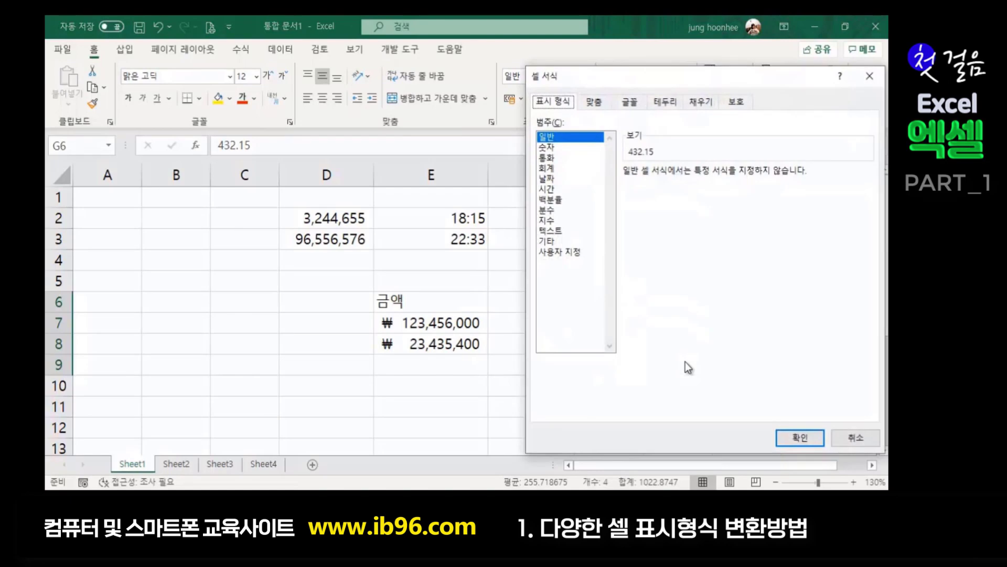
click(553, 148)
drag(703, 84, 311, 71)
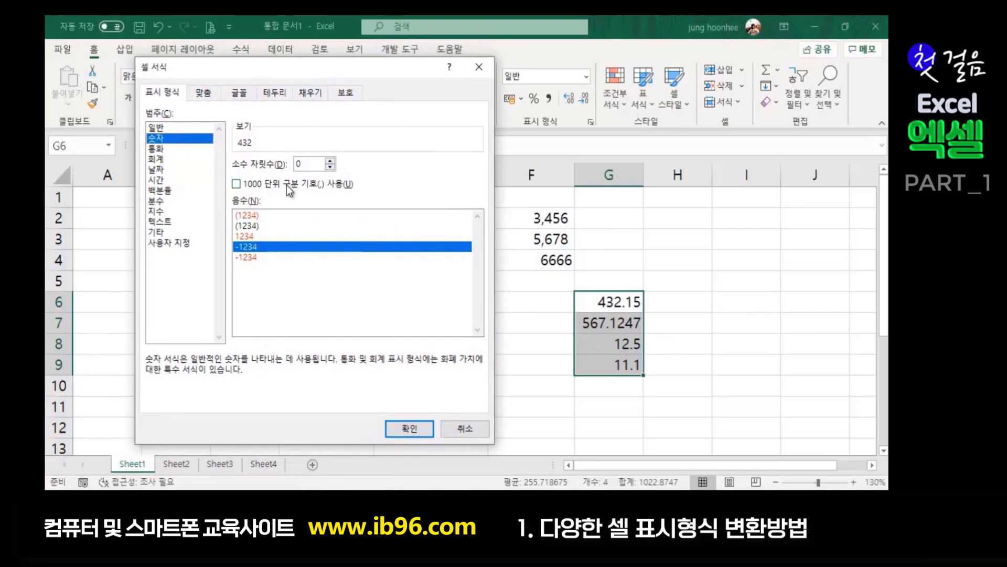
click(236, 183)
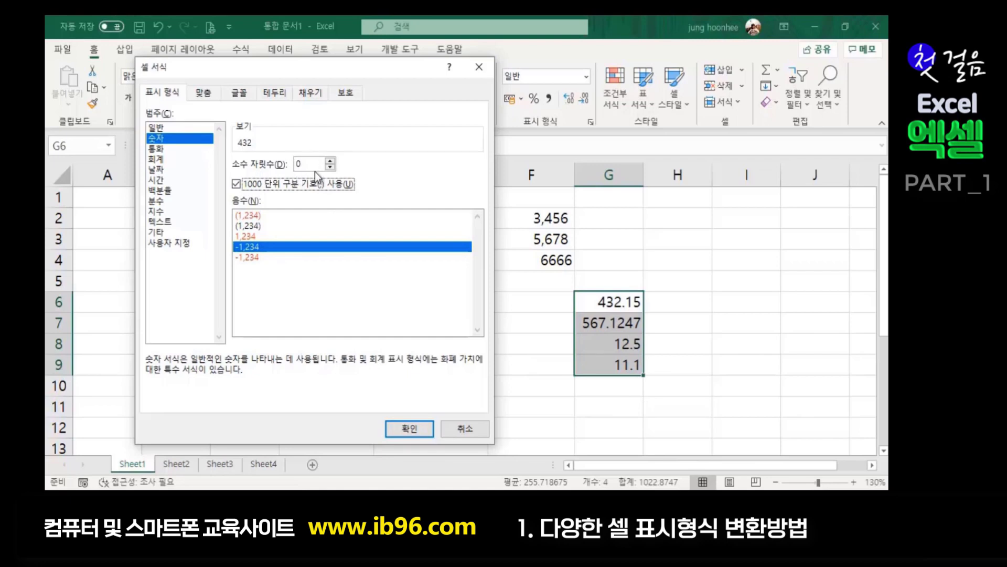
click(330, 163)
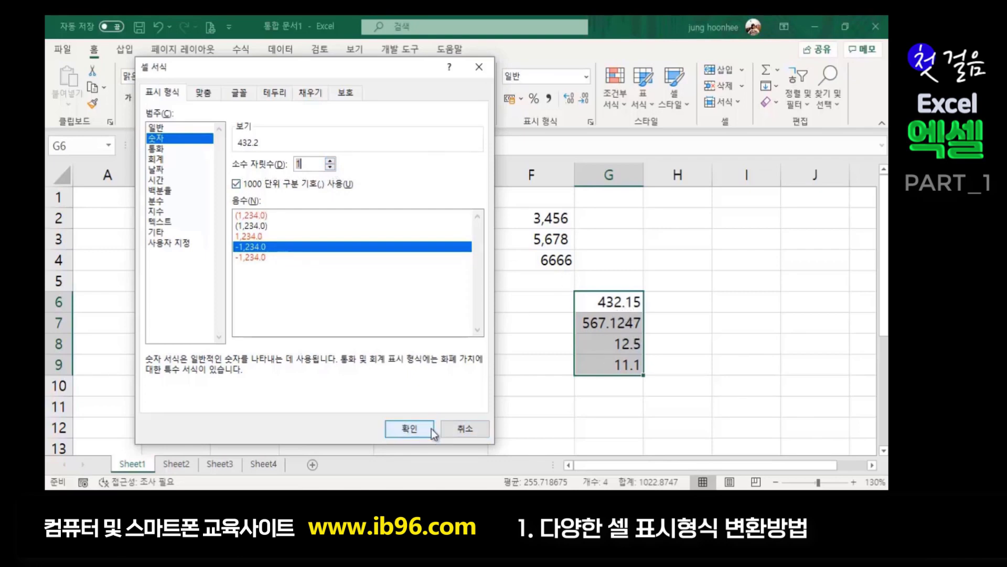
click(411, 428)
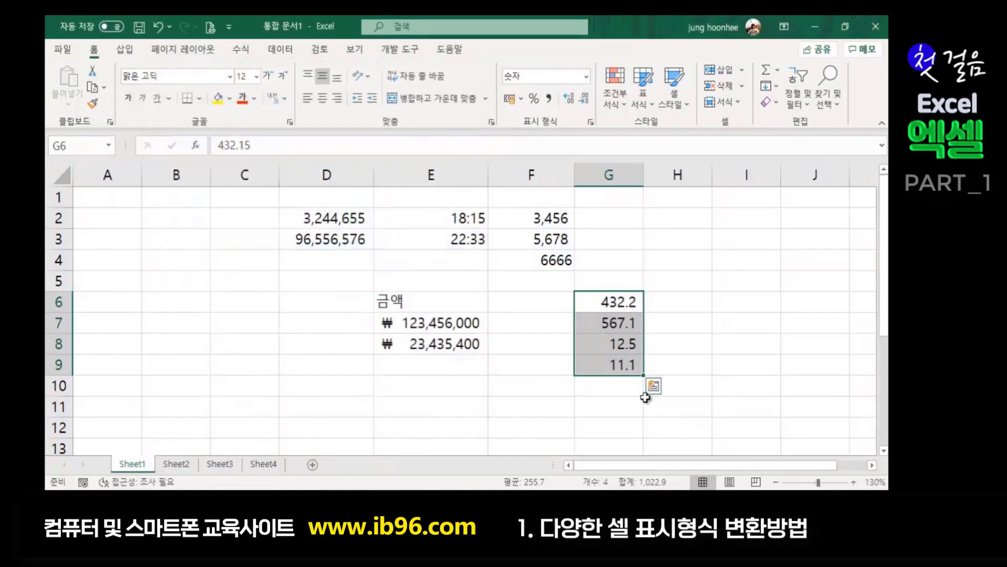
- Test G6:G9 at zero to four decimal places, ending back at one decimal
click(731, 372)
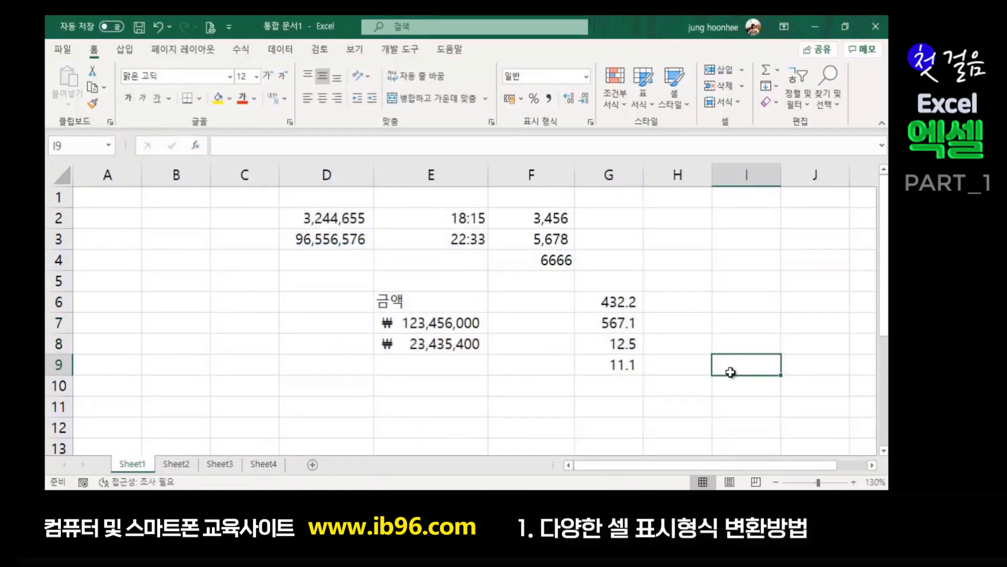
click(607, 301)
drag(608, 301, 609, 364)
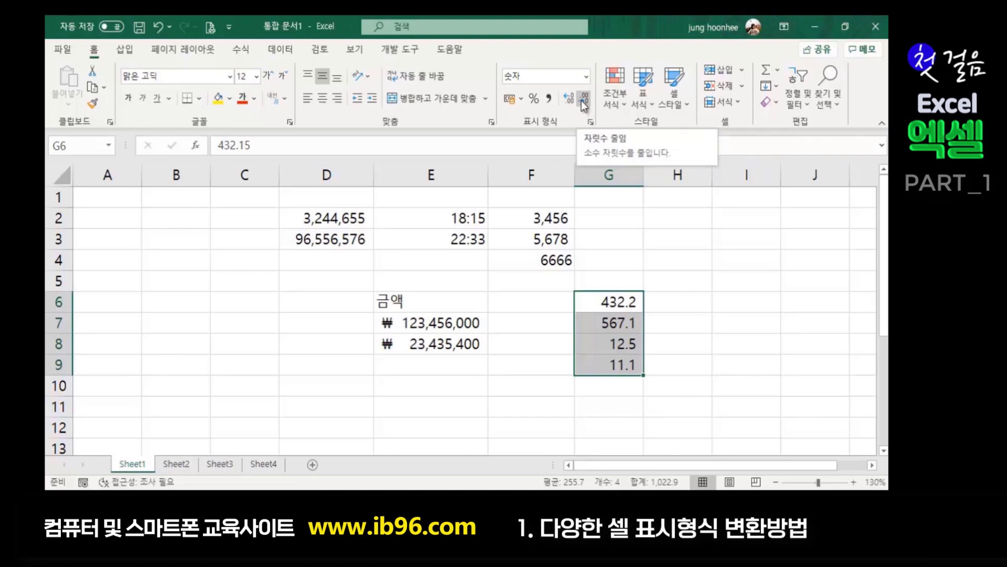
click(583, 100)
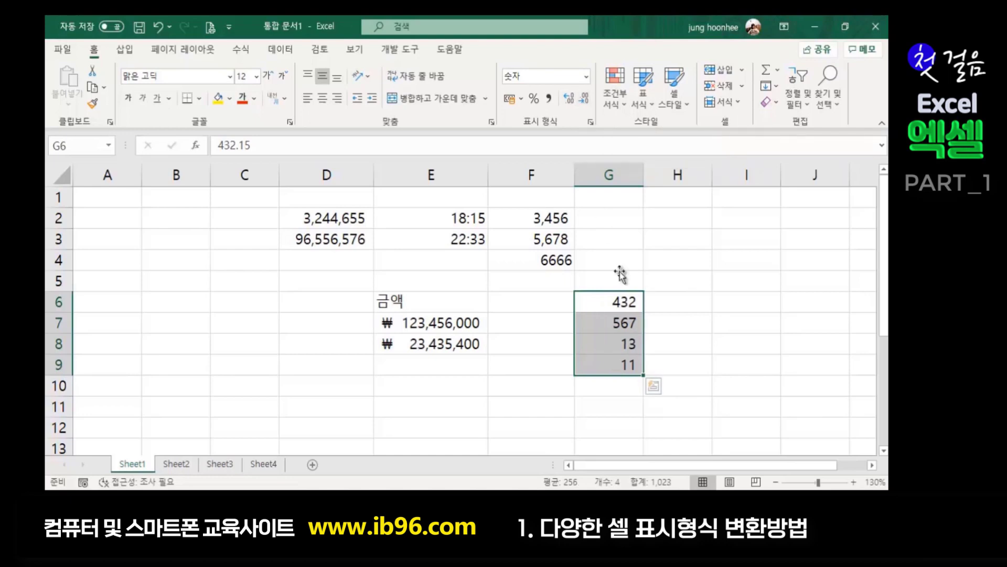
click(568, 99)
click(568, 99)
click(568, 99)
click(568, 99)
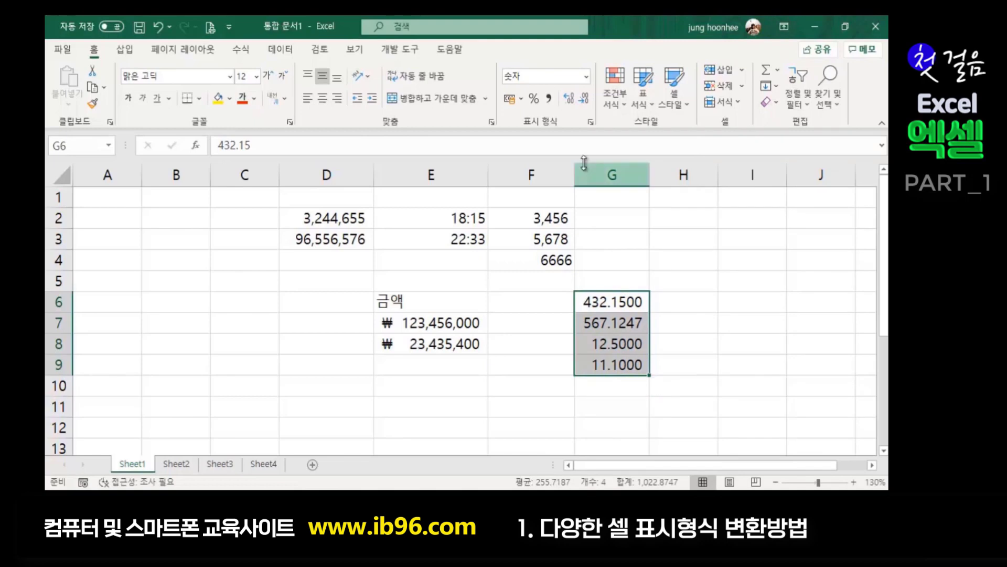
click(585, 98)
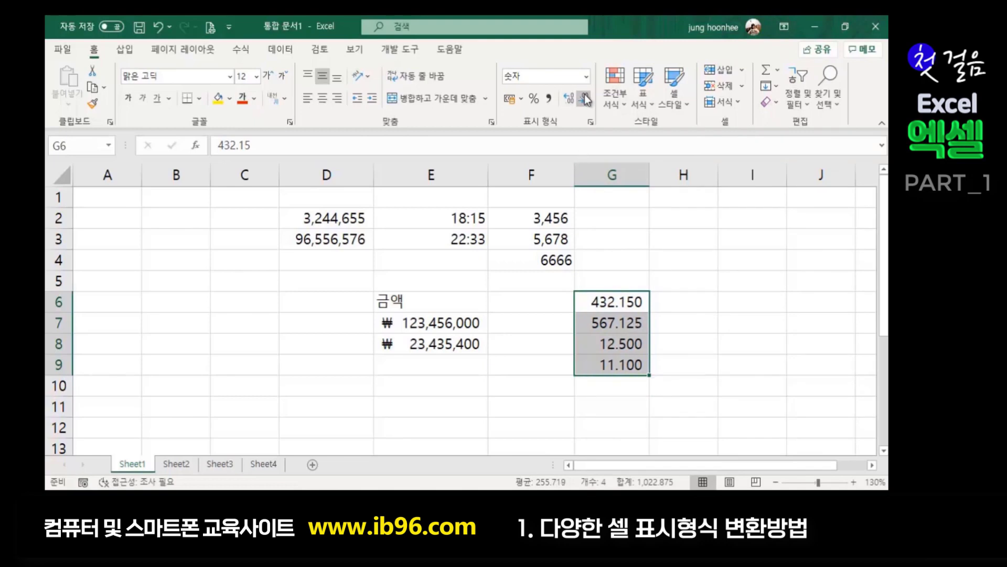
click(585, 98)
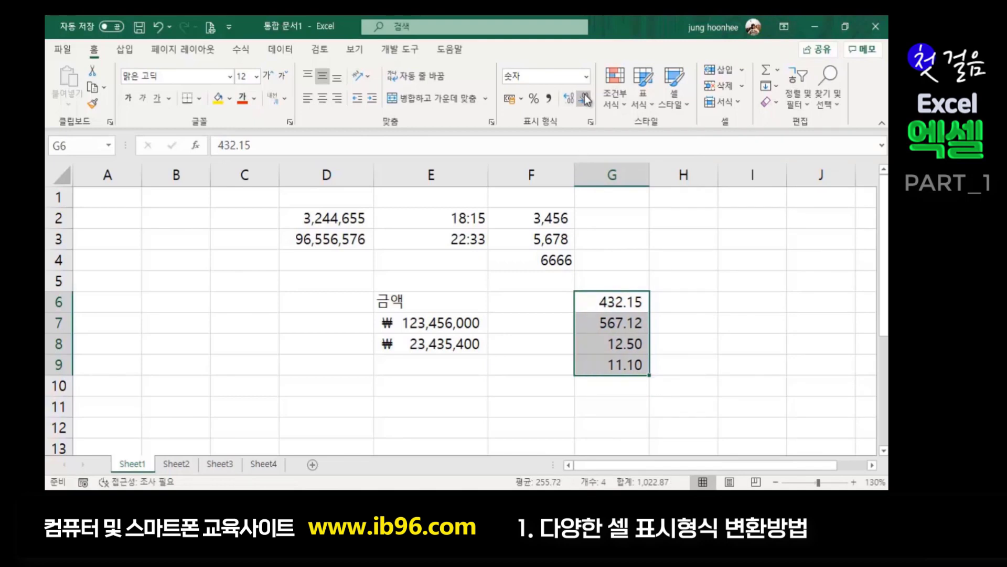
click(585, 99)
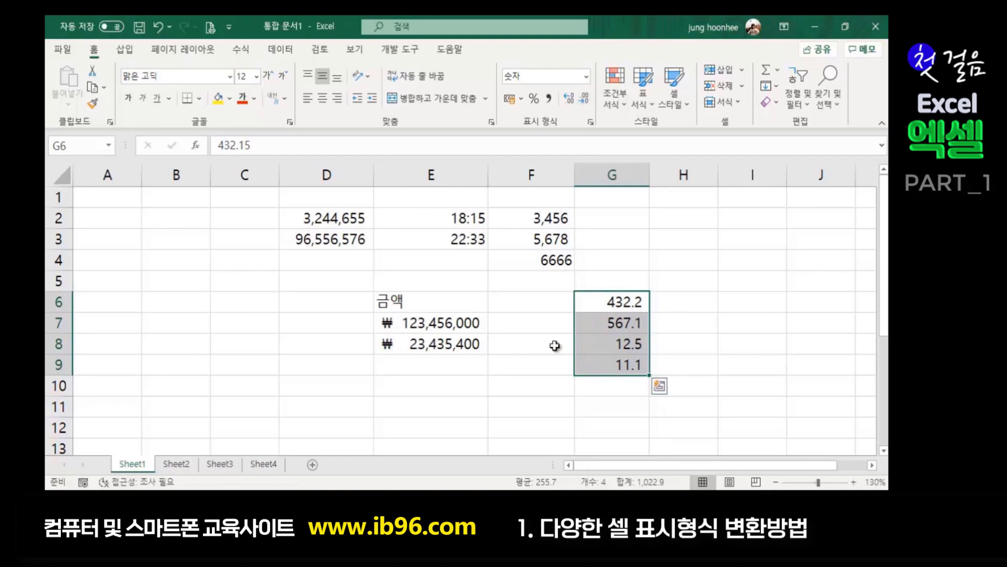
- Deselect the values and switch to the empty Sheet2
click(719, 336)
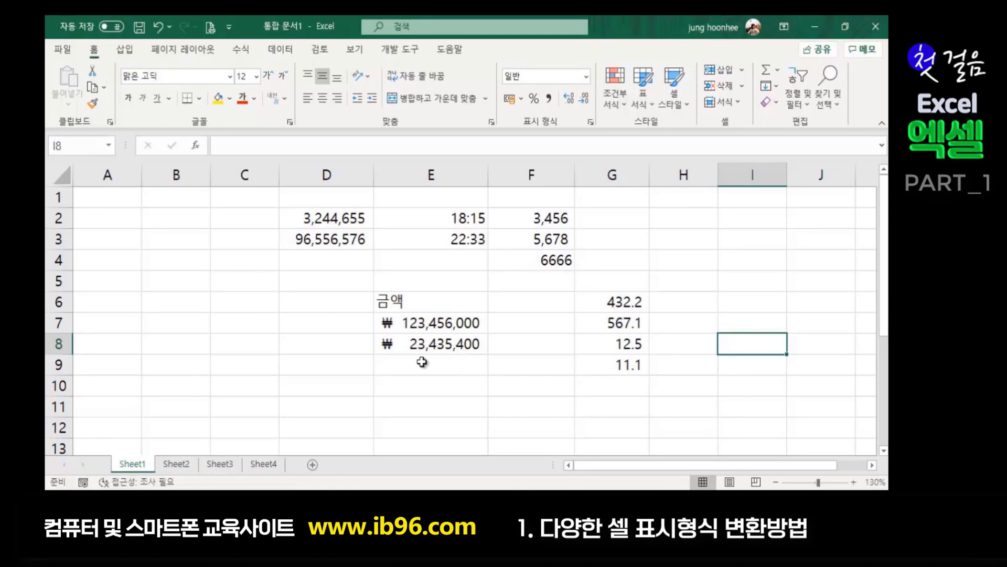
click(699, 302)
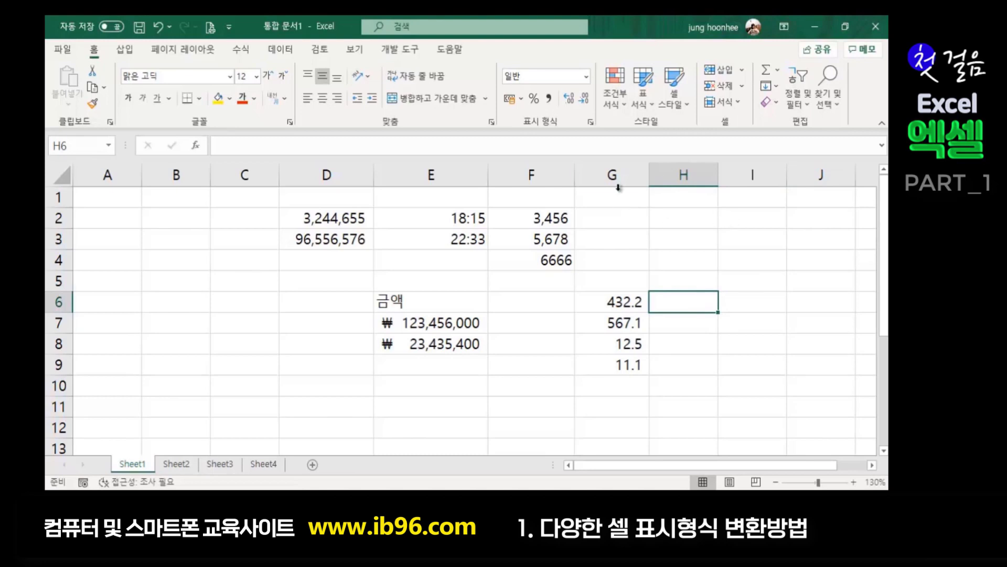
click(694, 237)
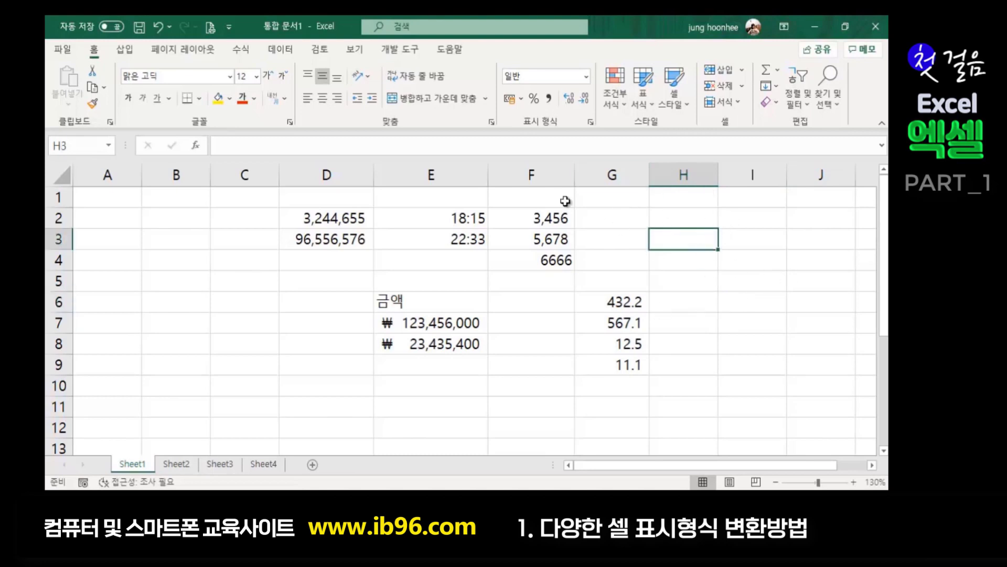
click(727, 298)
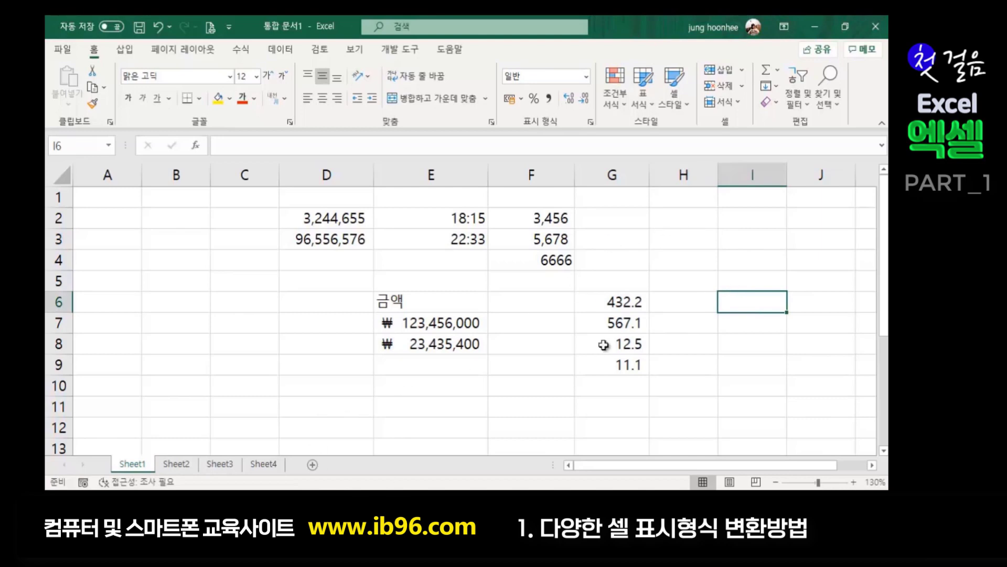
click(700, 242)
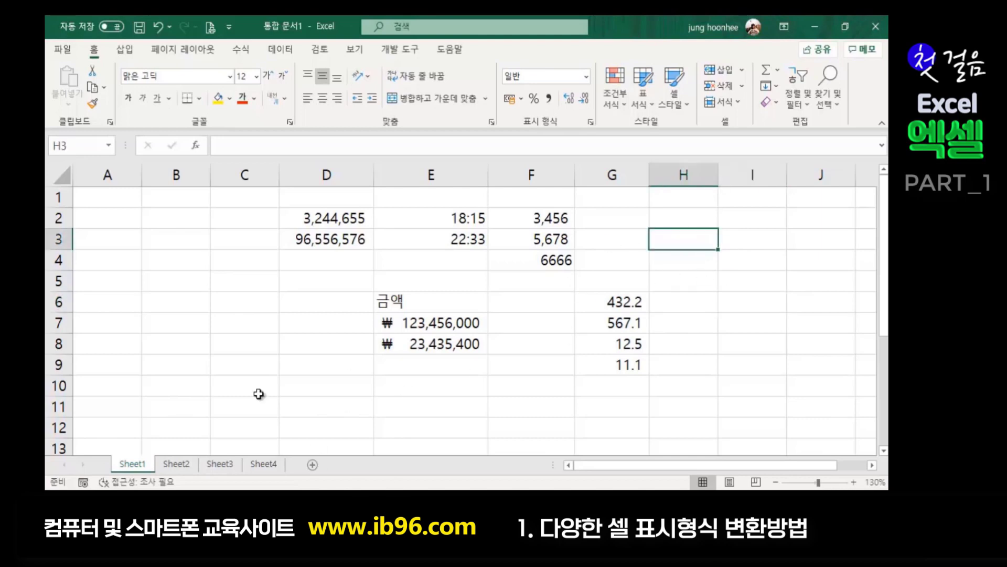
click(290, 389)
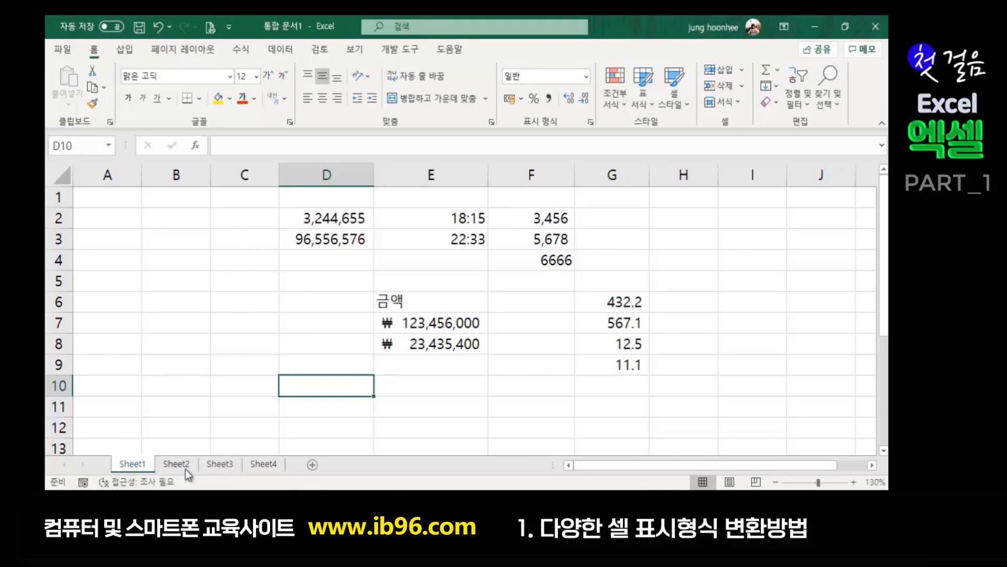
click(177, 465)
- Enter 0.375, 0.005 and 0.122 into C3:C5 and select them
click(499, 298)
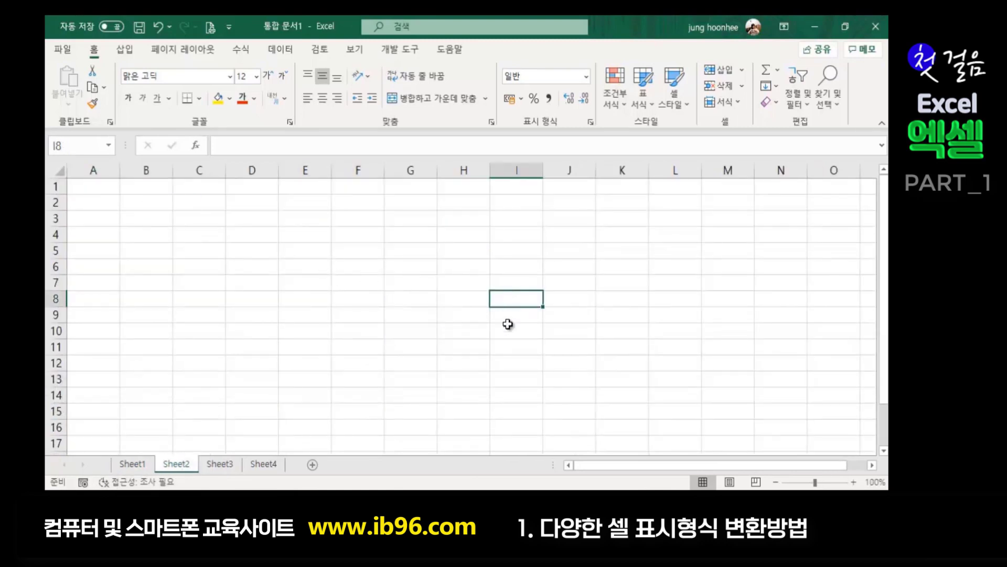
ctrl+scroll(422, 328, up, 3)
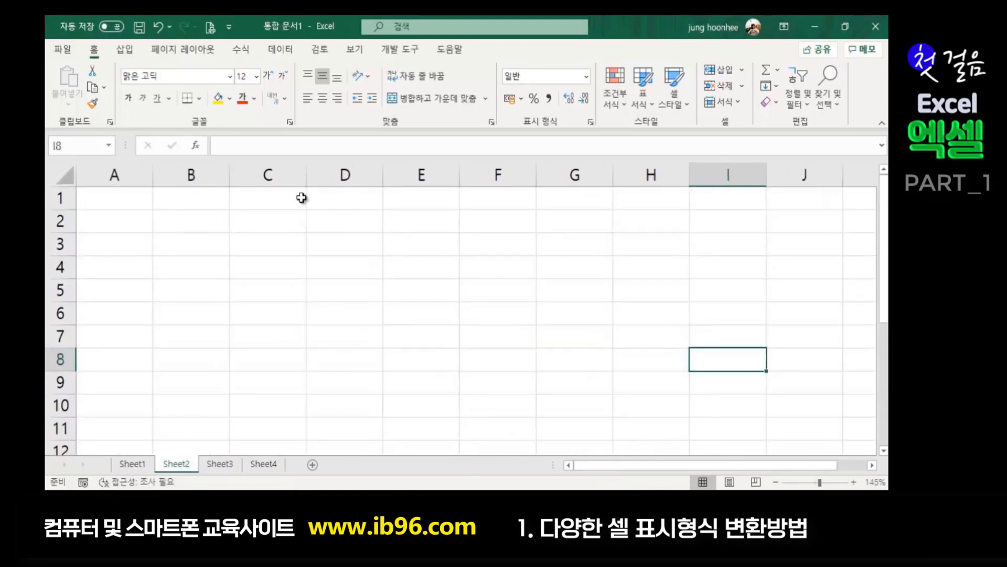
click(254, 247)
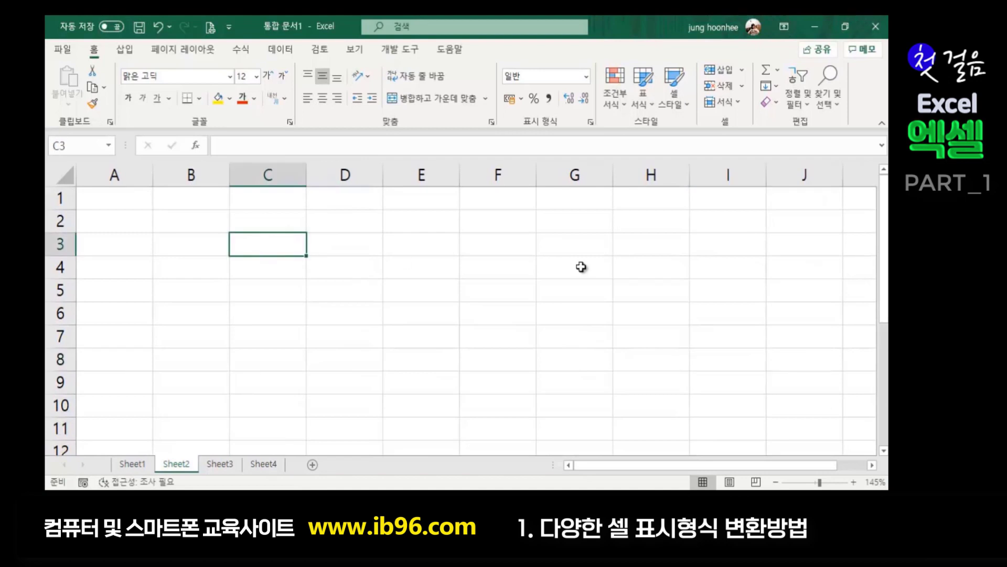
text(0.3)
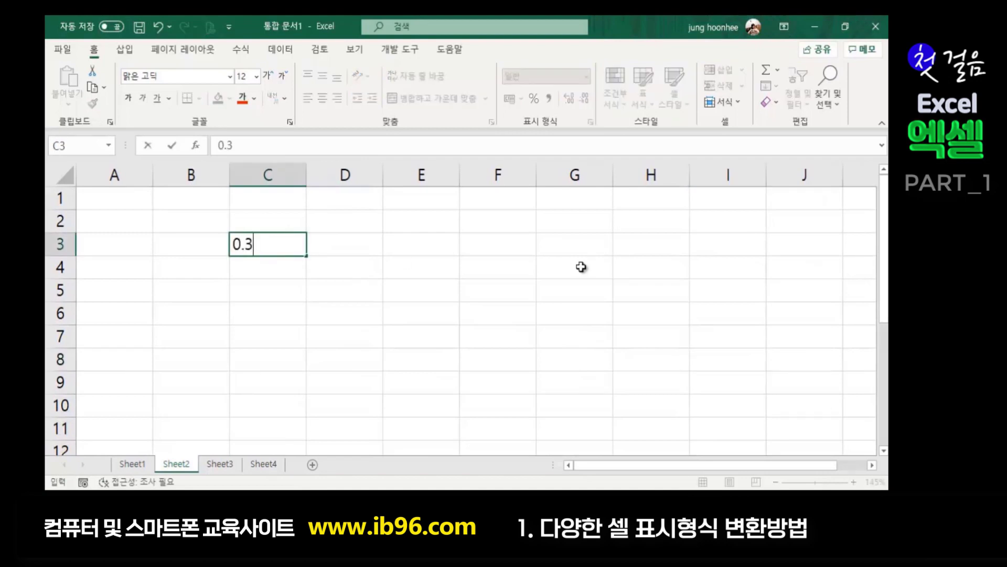
text(75)
key(Return)
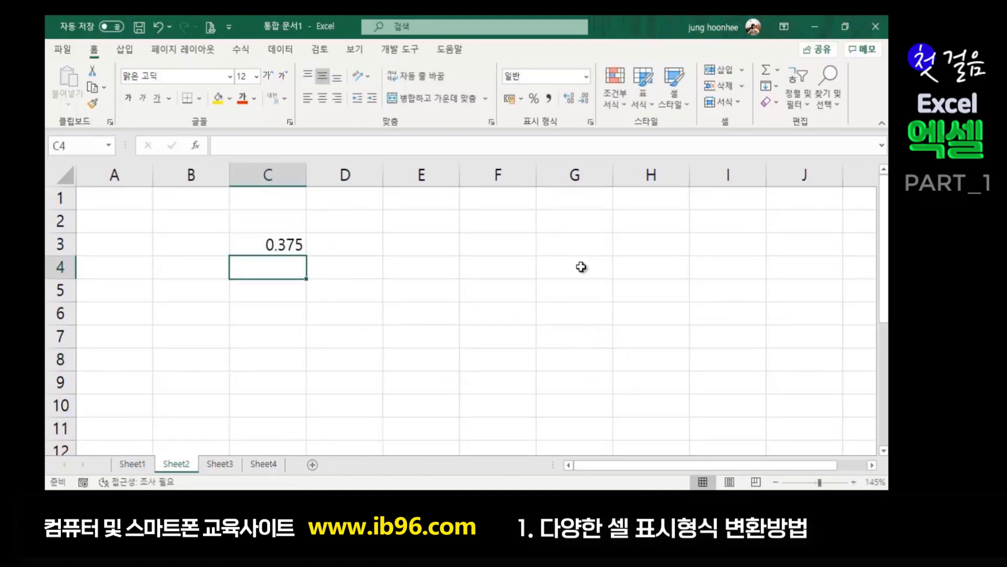
text(0.005)
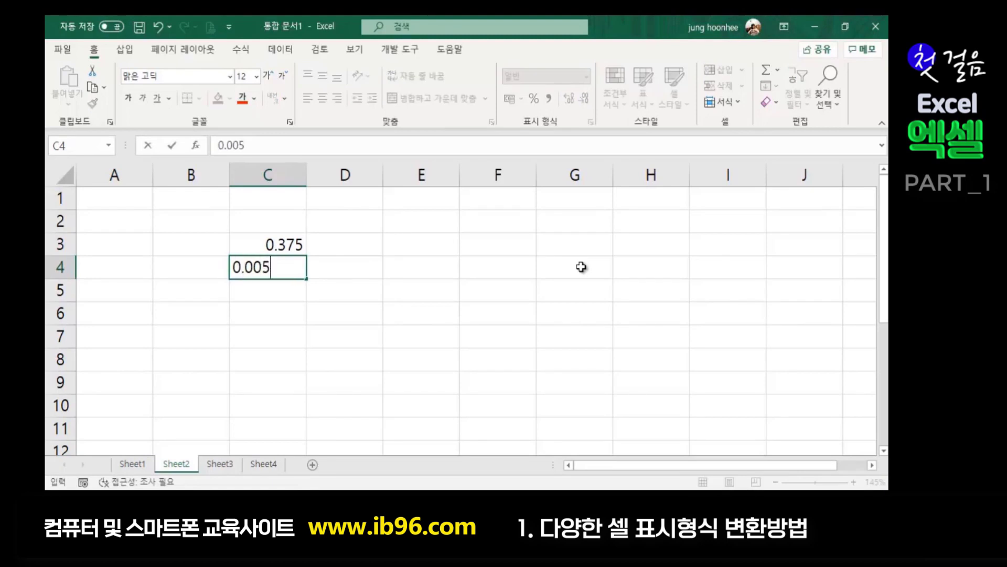
key(Return)
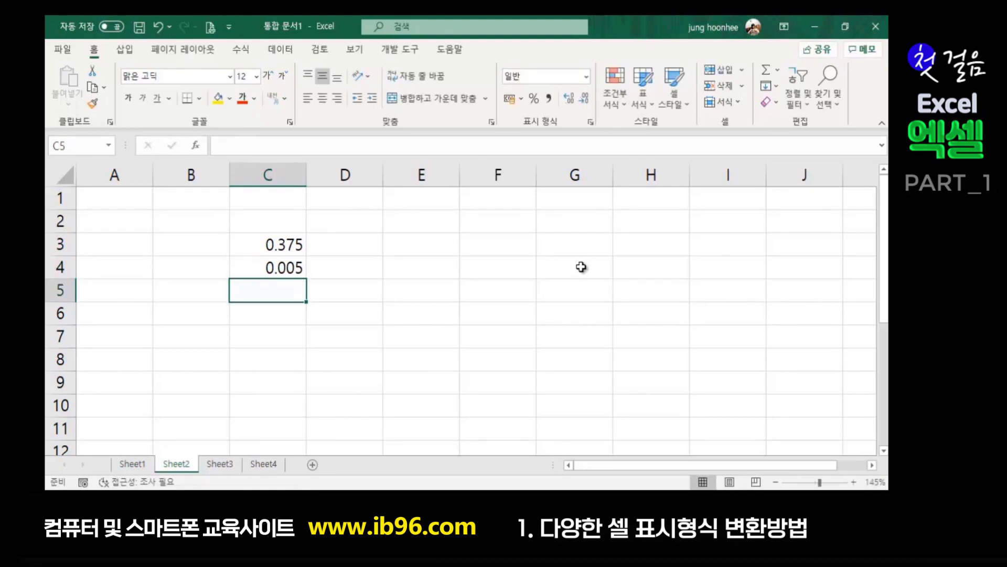
text(0.122)
key(Return)
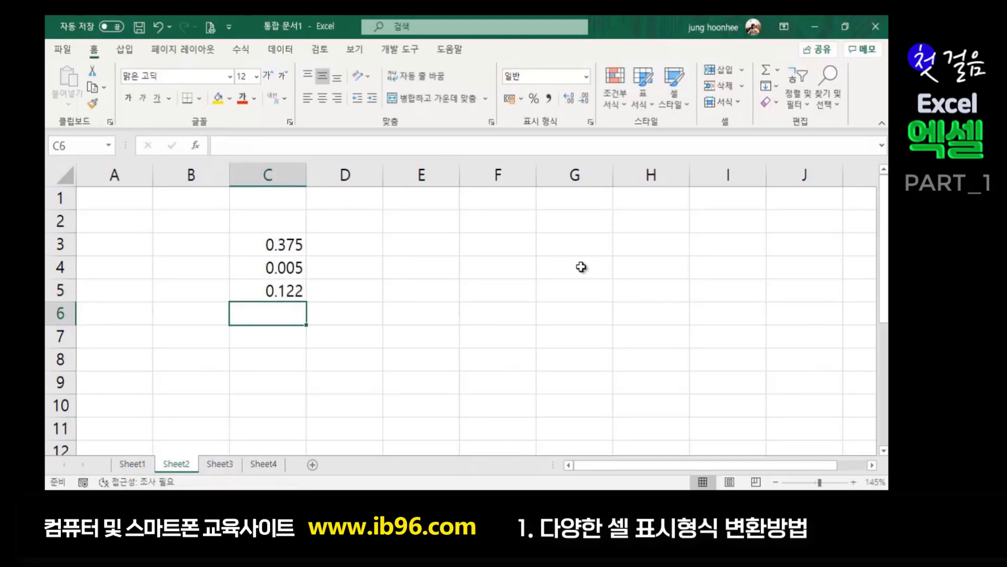
click(289, 243)
drag(288, 243, 289, 293)
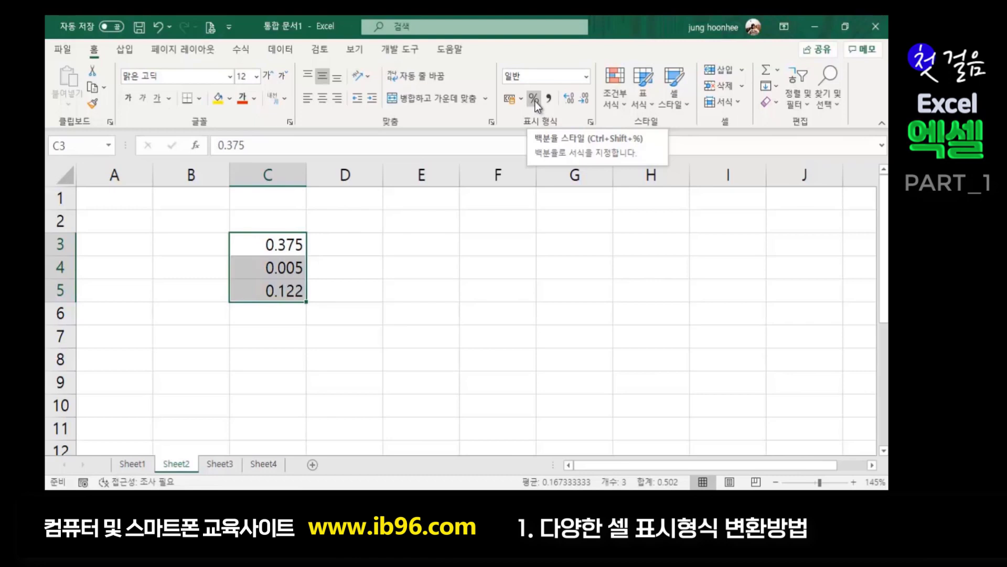
- Show C3:C5 as percentages with one decimal: 37.5%, 0.5% and 12.2%
click(535, 100)
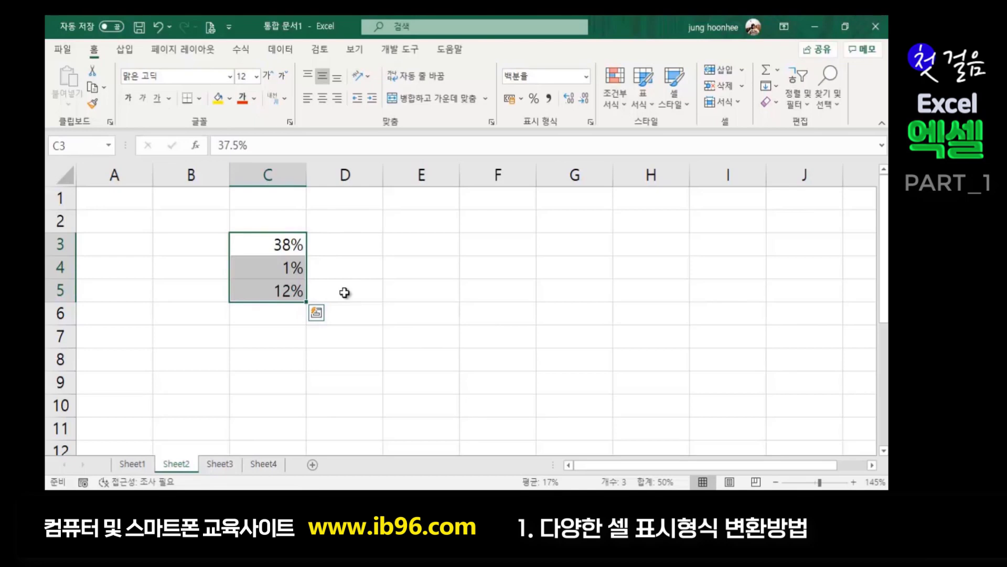
key(ctrl+1)
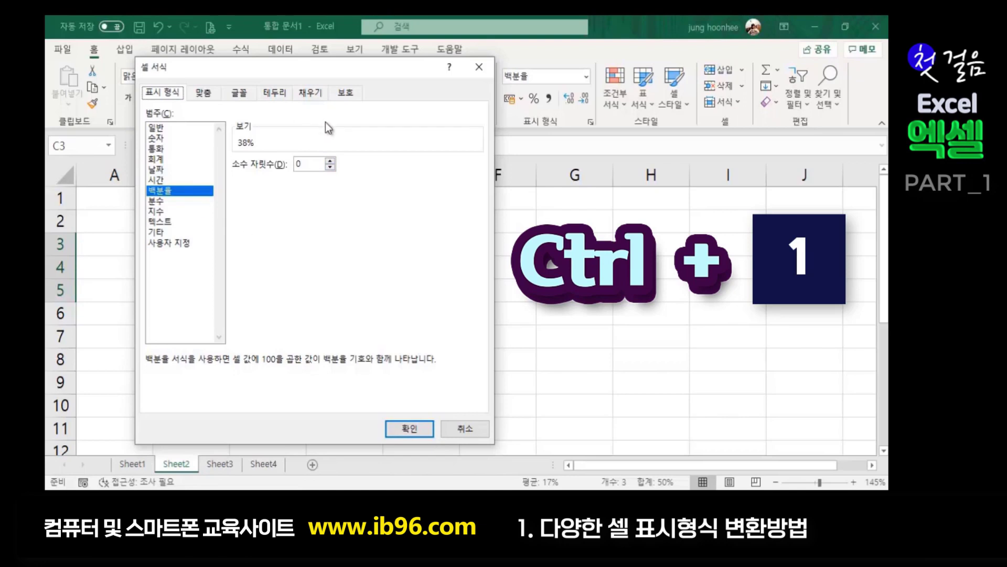
click(472, 432)
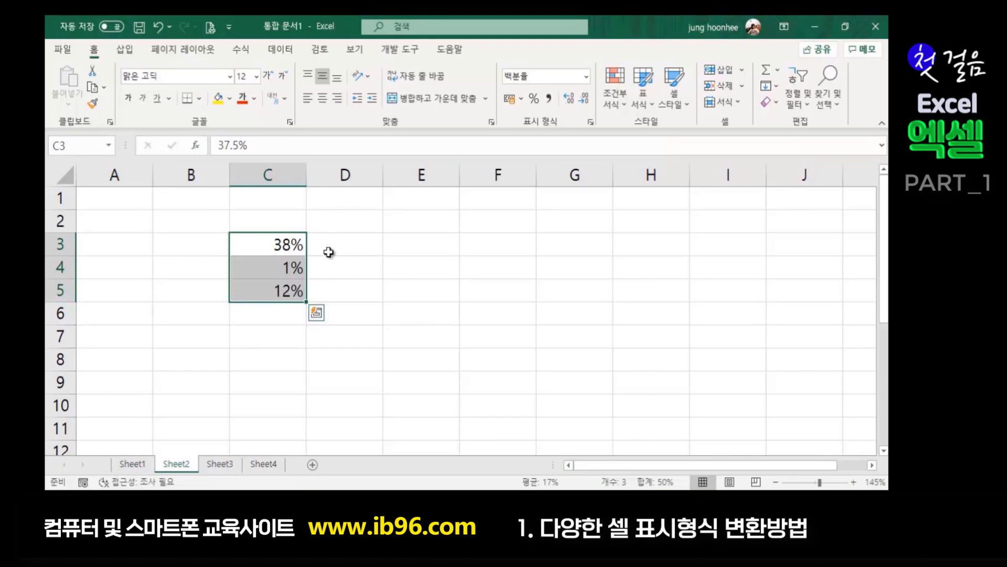
click(570, 100)
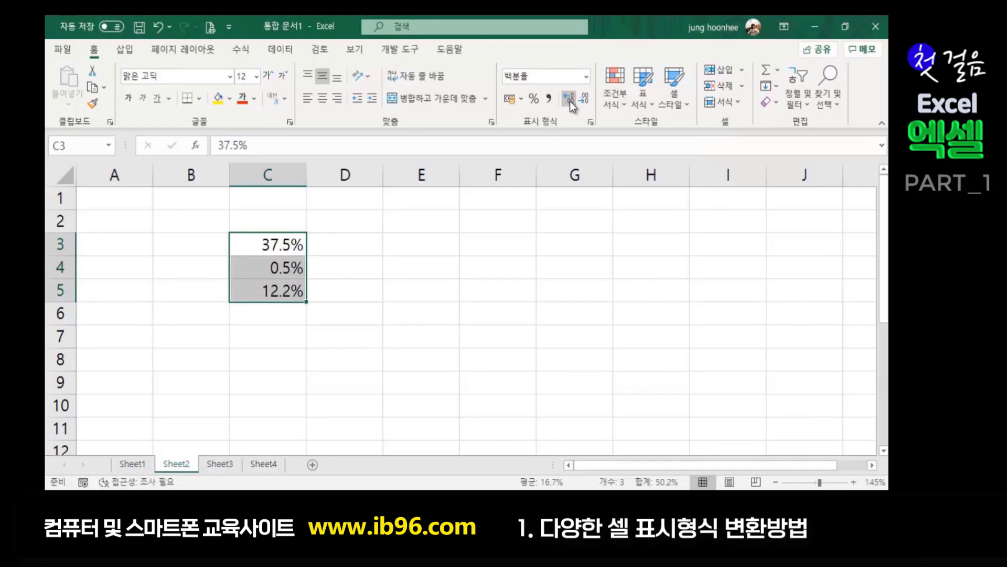
click(570, 101)
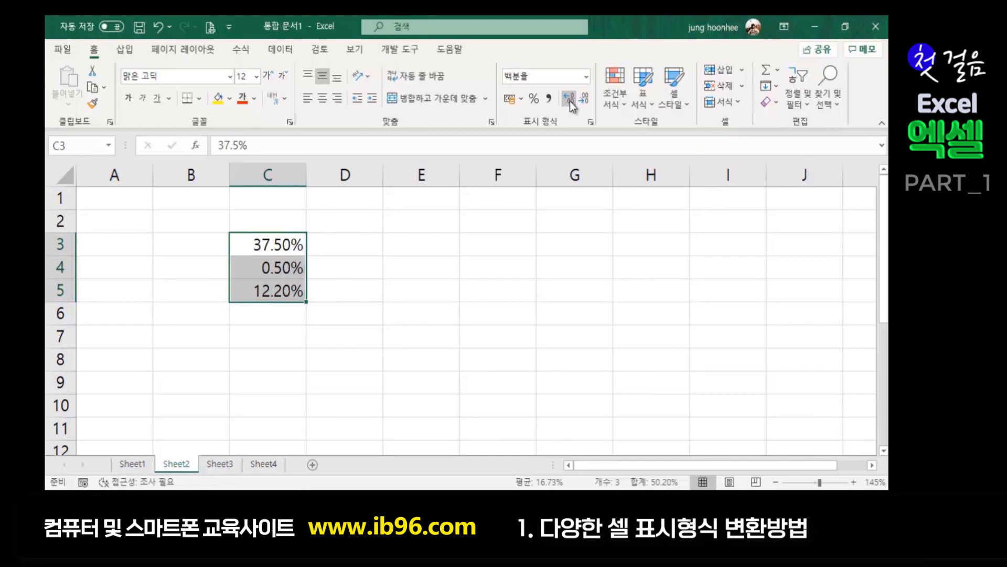
click(583, 100)
- Check the formatted 37.5% cell and deselect the percentages
click(366, 366)
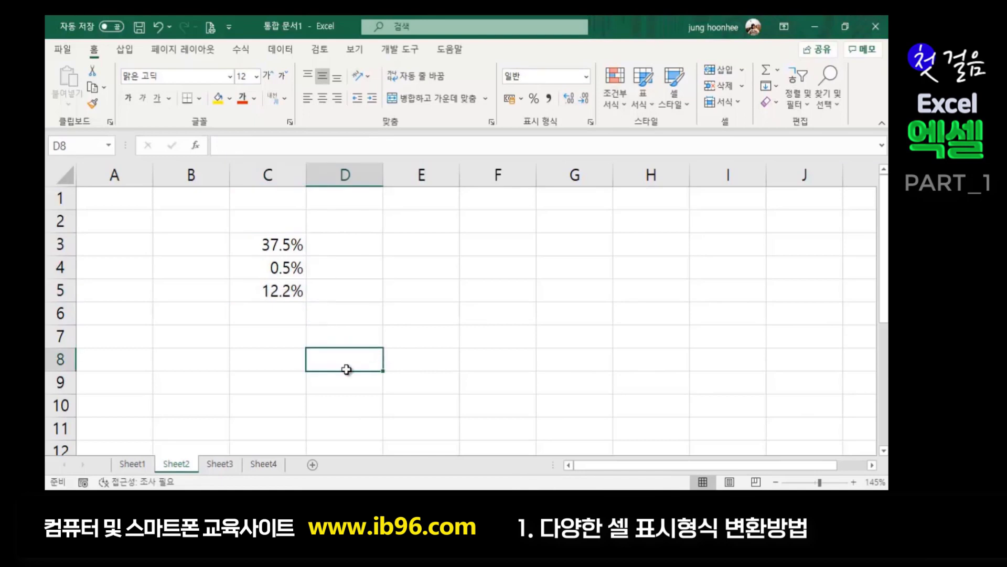
click(281, 245)
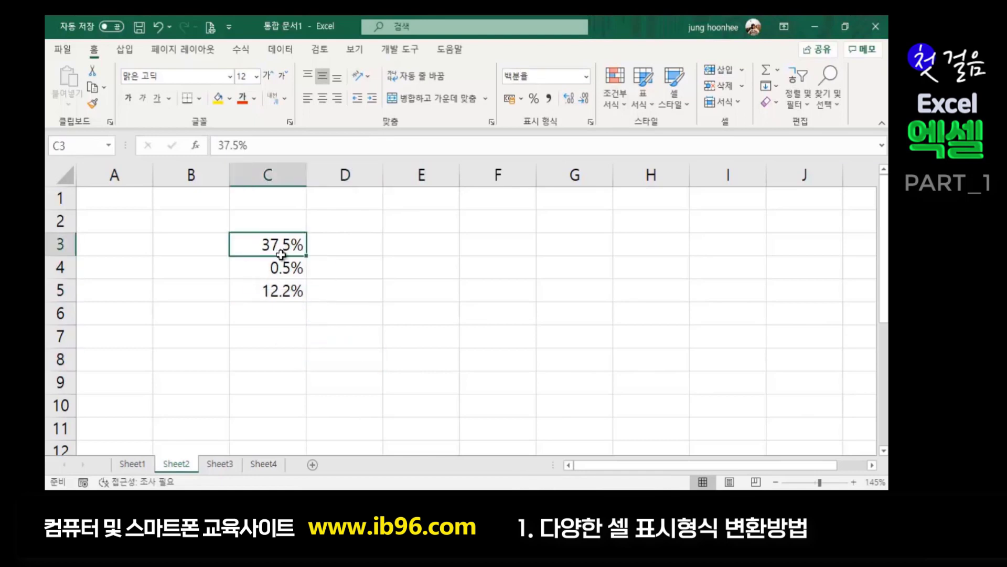
click(404, 292)
click(296, 248)
click(294, 309)
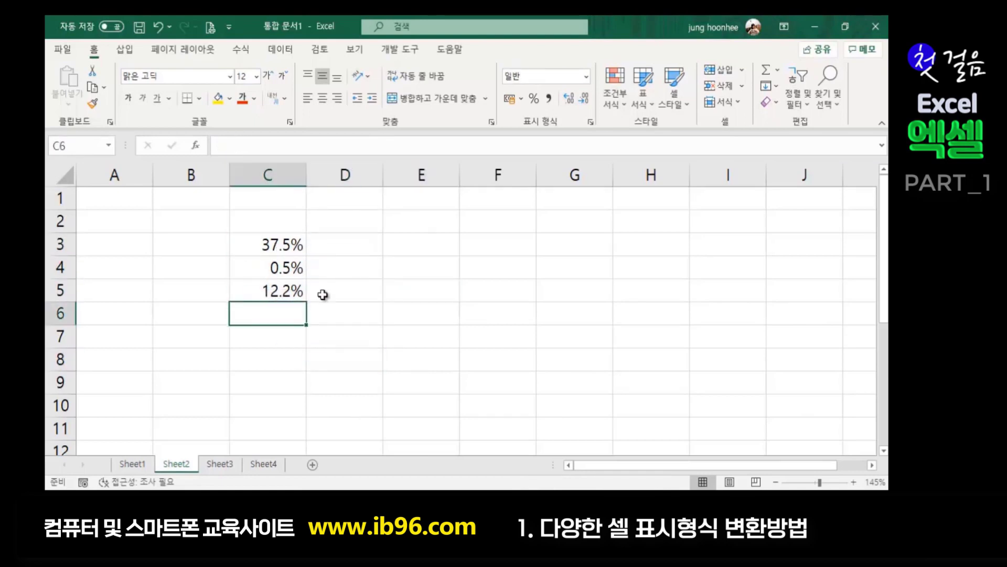
click(450, 286)
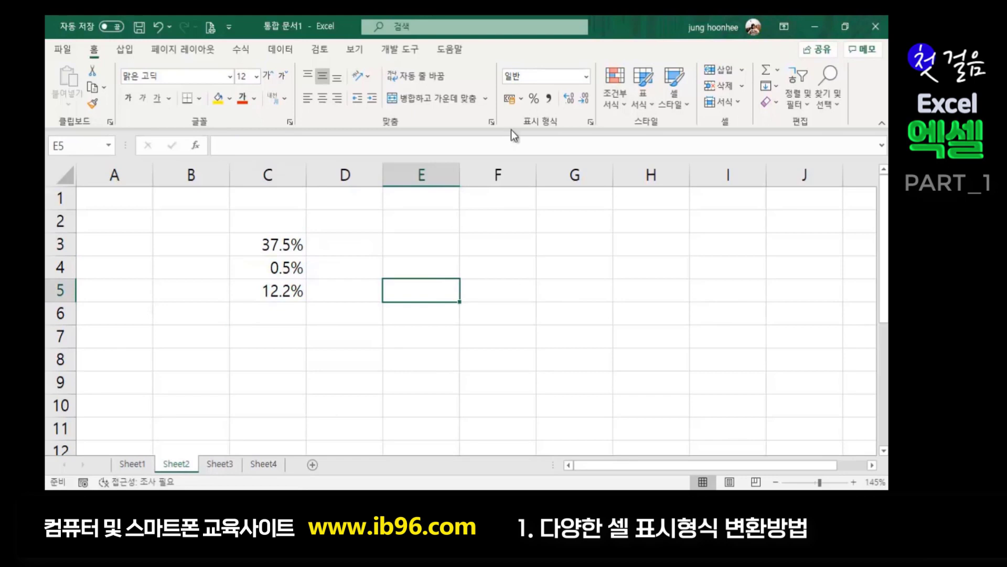
- Enter the label 수수료율 in G3
click(588, 244)
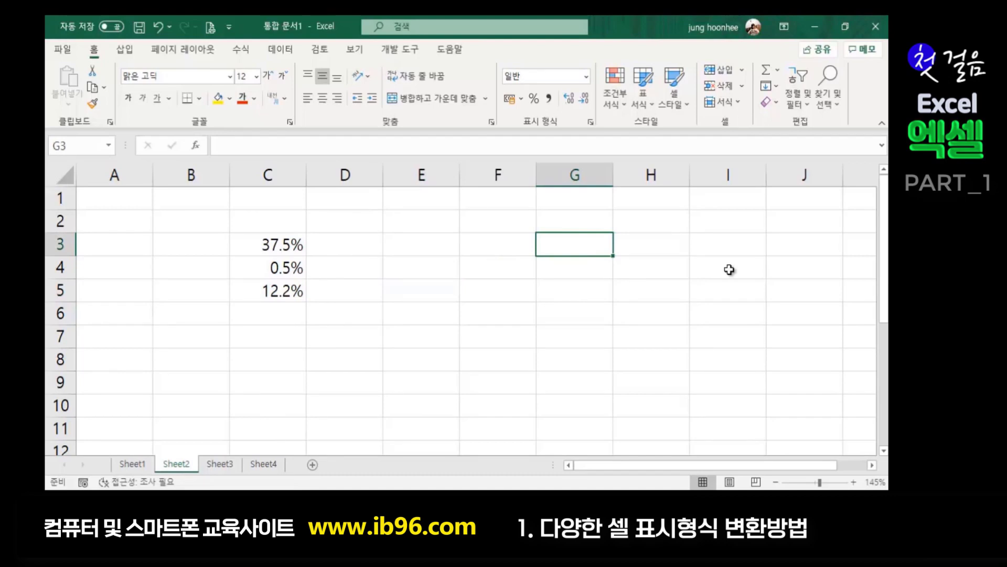
text(수수료)
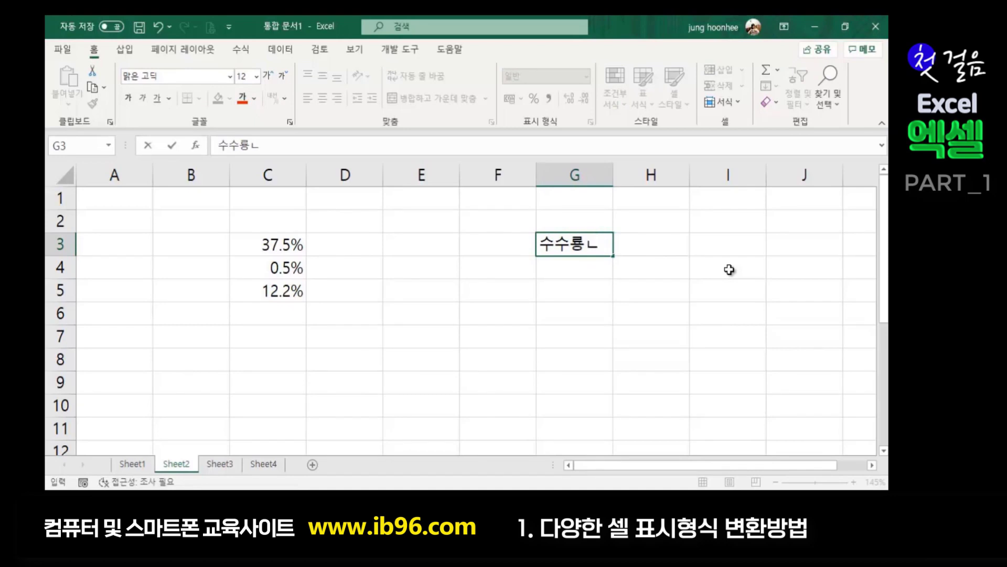
key(BackSpace)
key(BackSpace)
text(요)
key(BackSpace)
text(료율)
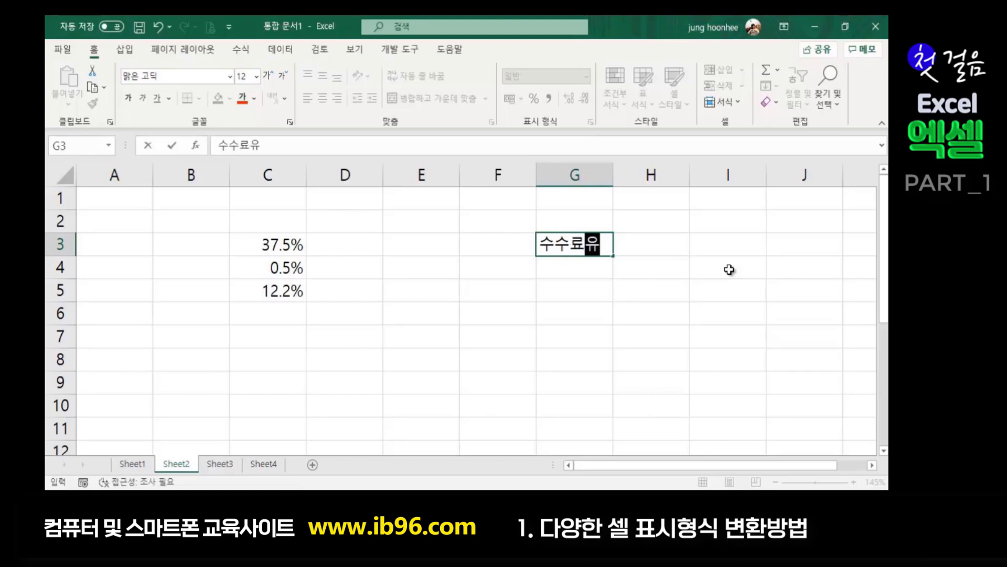
key(Return)
- Enter the rate 0.70% in H3 beside the label
key(Up)
key(Right)
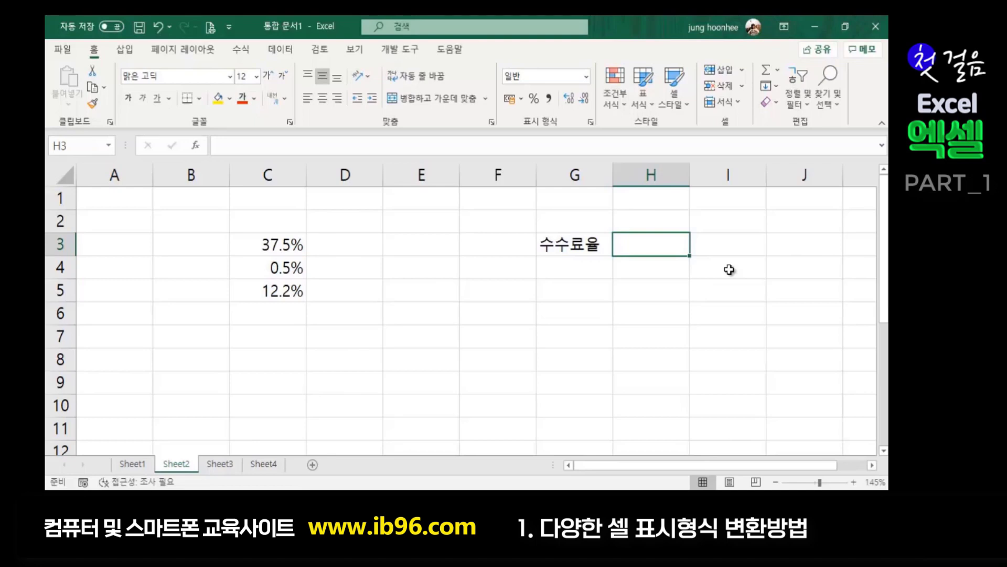
text(0.)
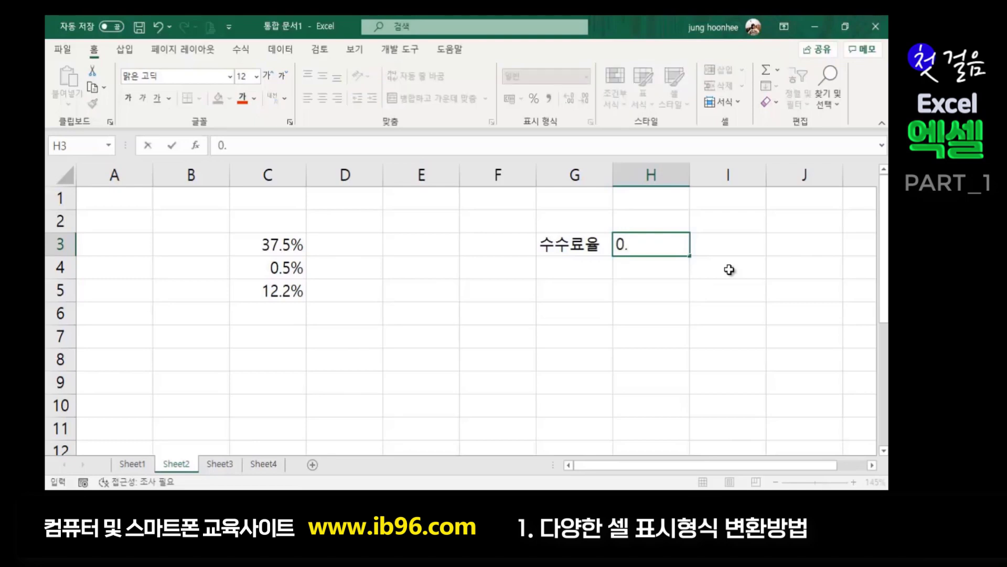
text(70%)
key(Return)
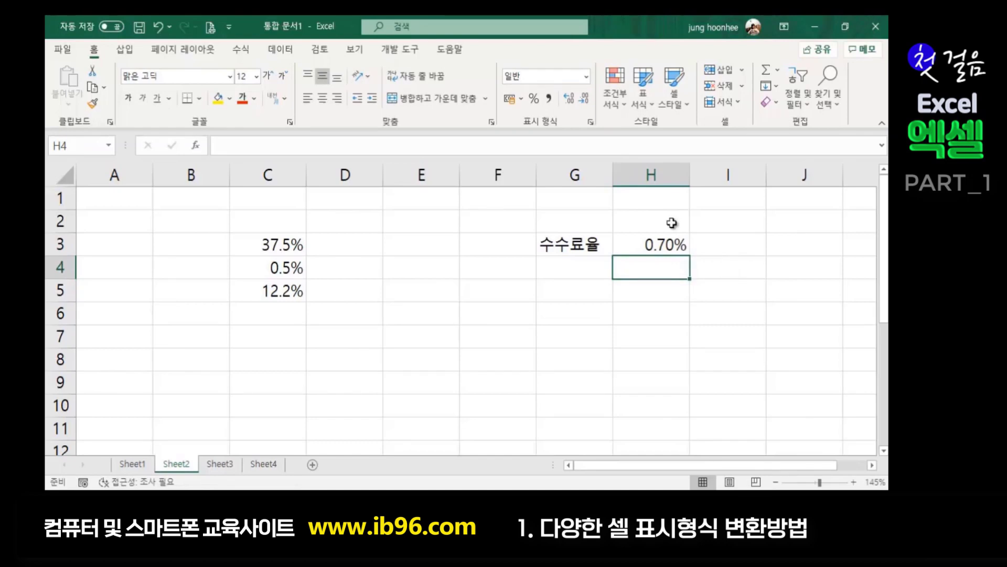
click(665, 240)
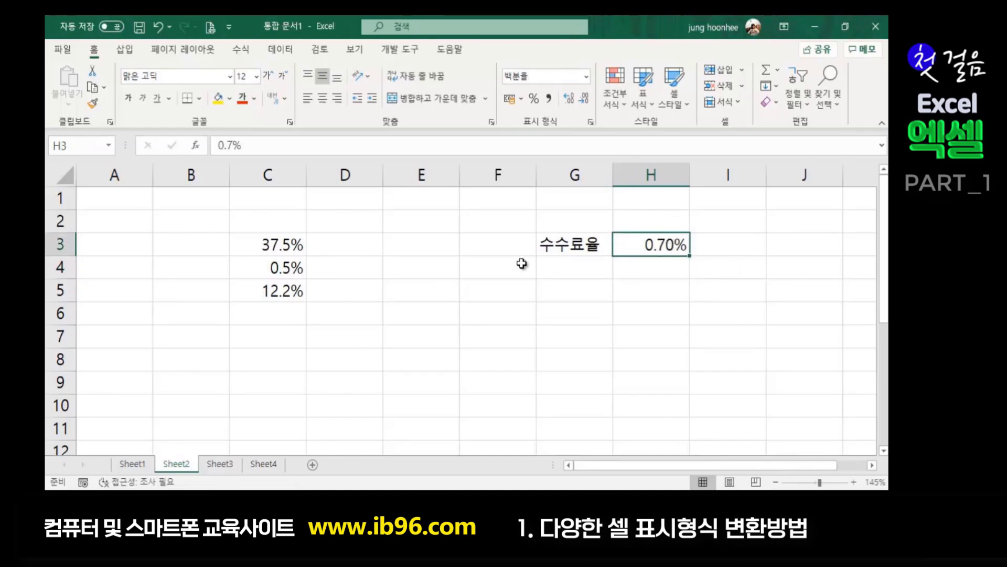
click(635, 316)
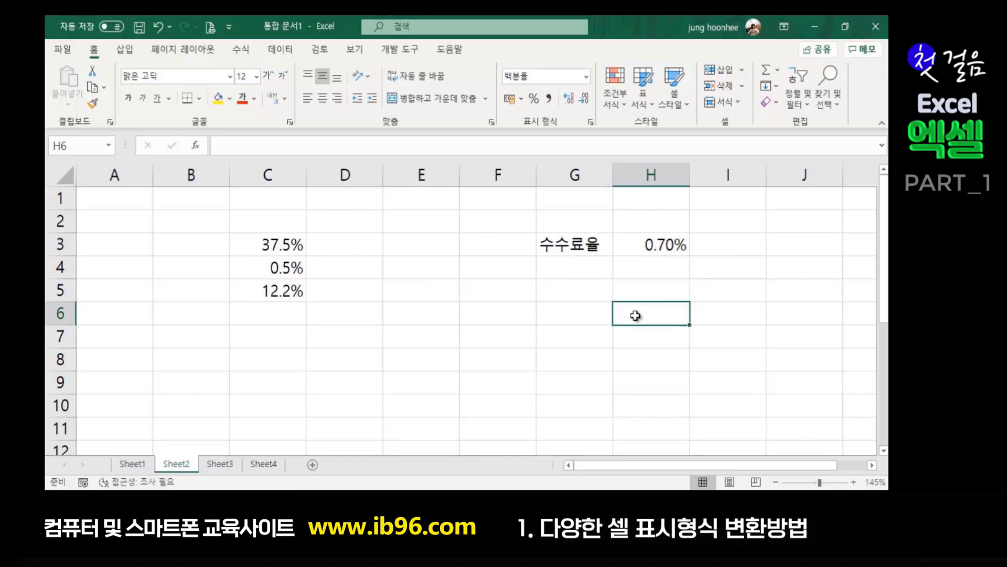
- Enter 21000000 in F4 and show it with thousands separators
click(495, 271)
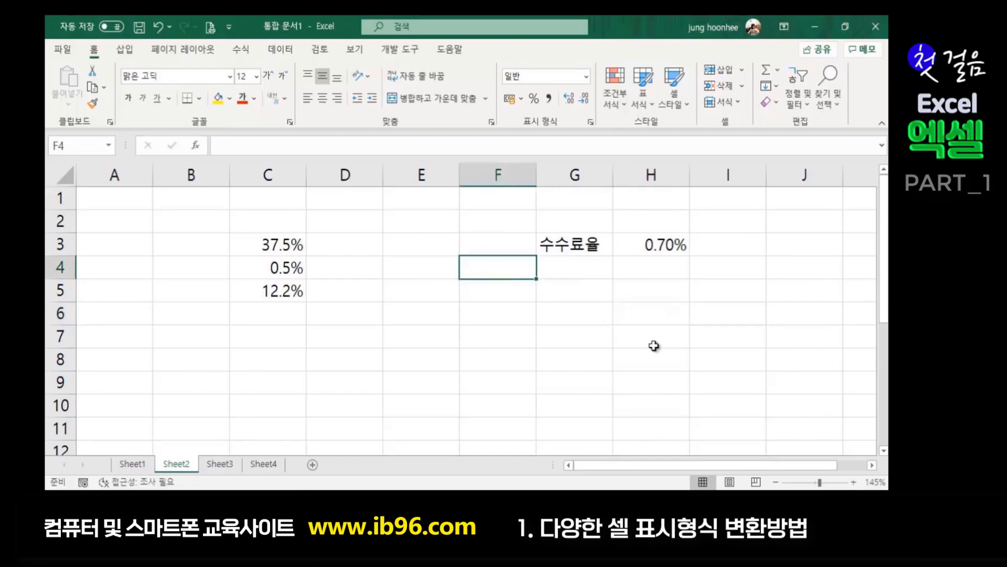
text(210)
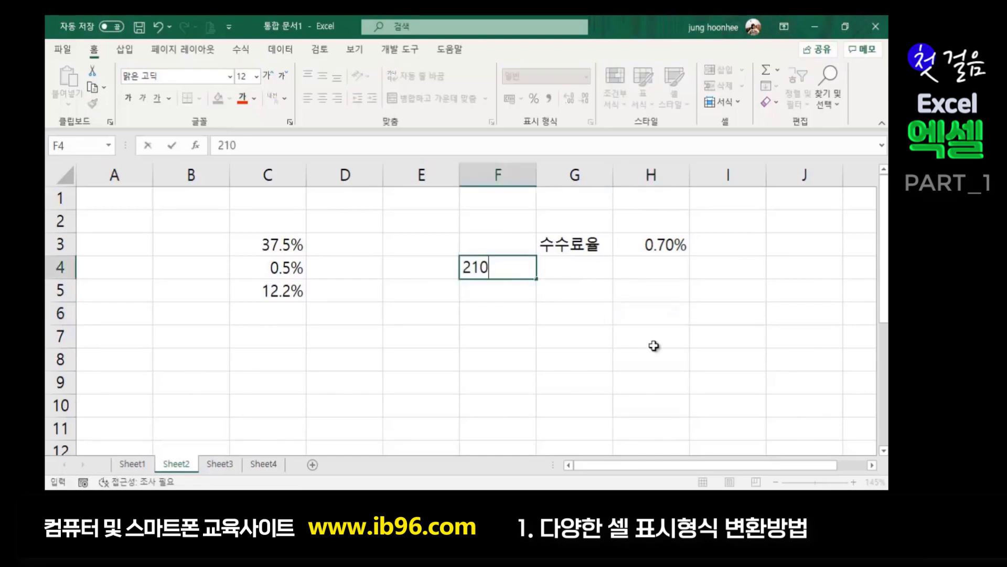
text(00000)
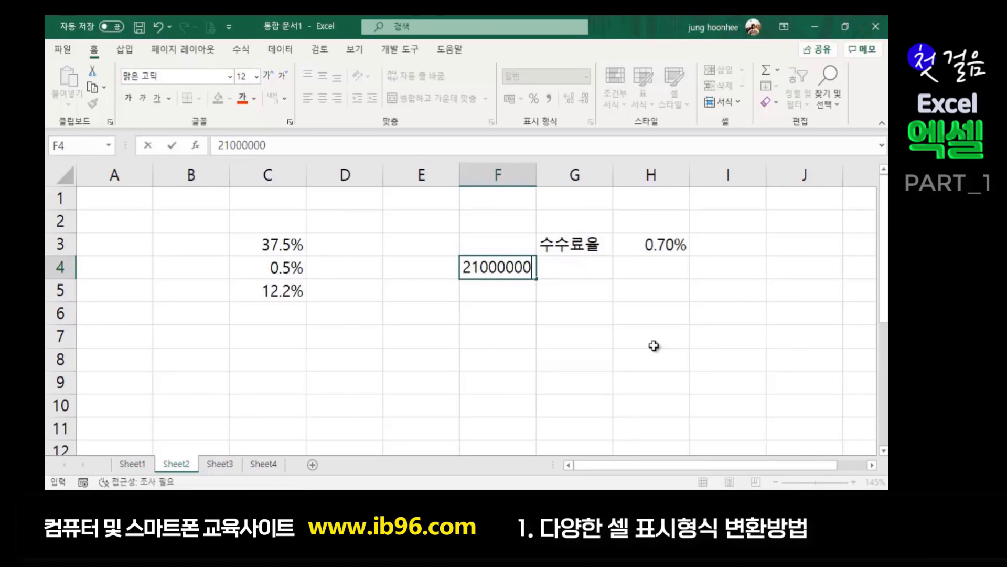
key(Return)
click(517, 269)
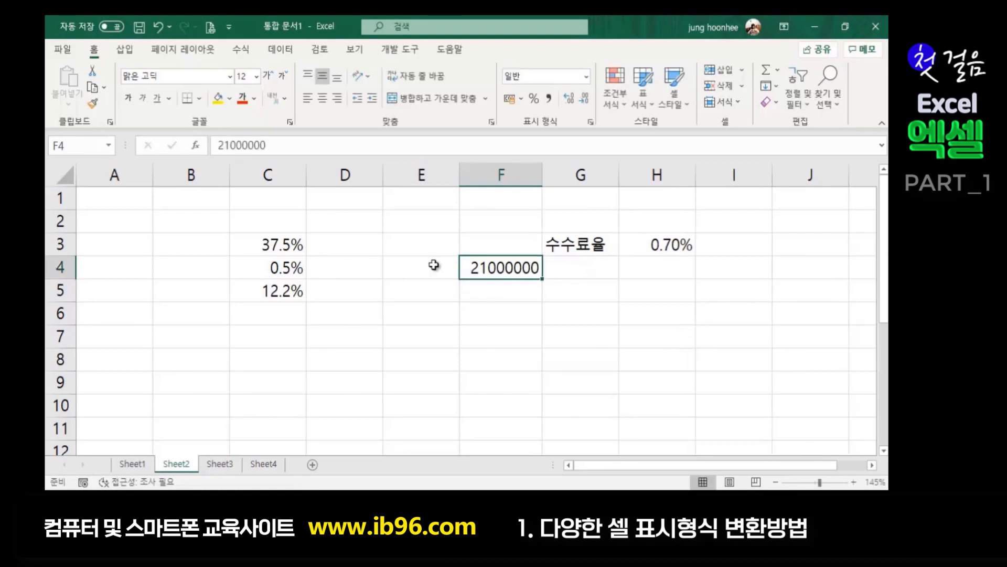
click(551, 98)
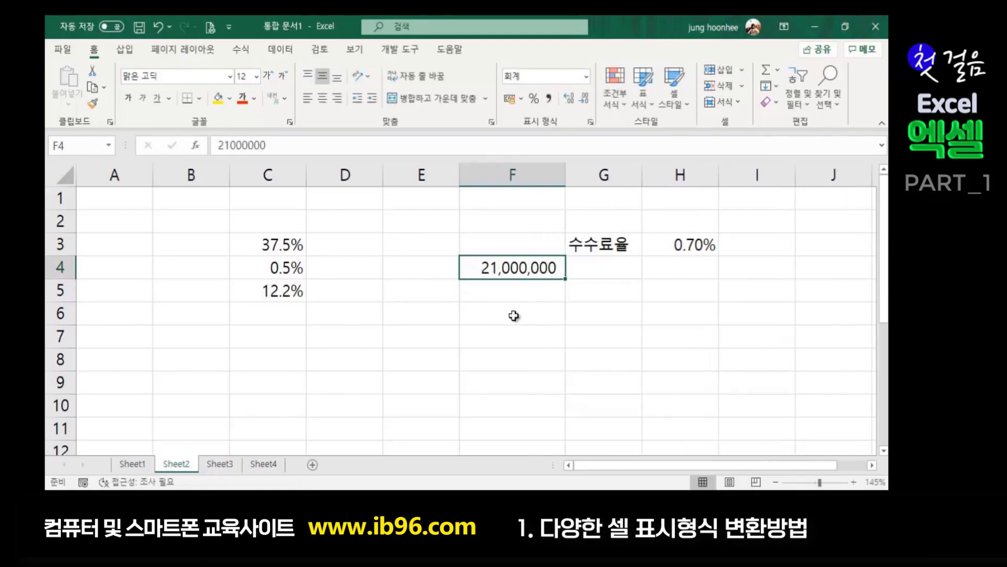
- Calculate the fee in G4 with the formula =F4*H3
click(692, 245)
click(619, 278)
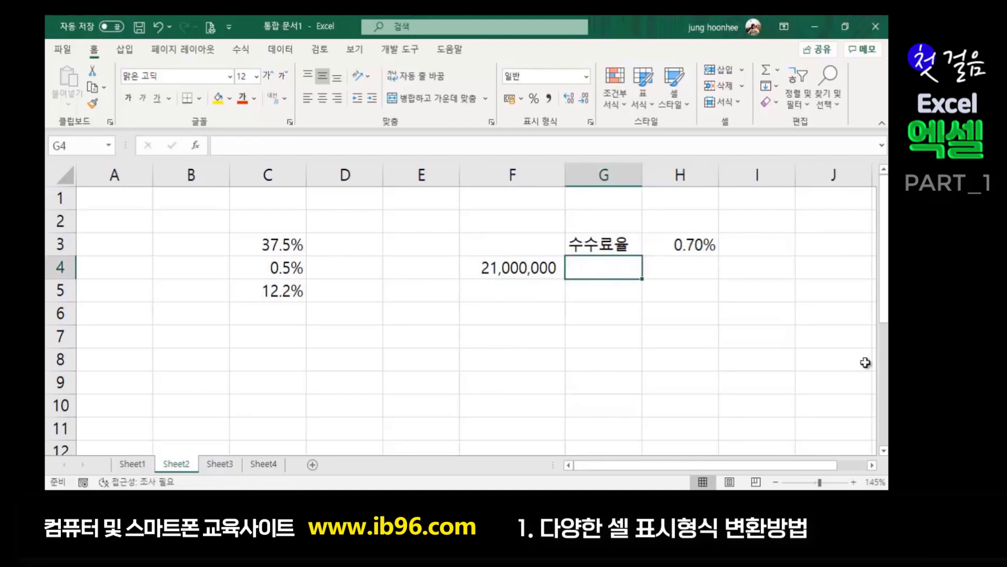
text(=)
click(536, 263)
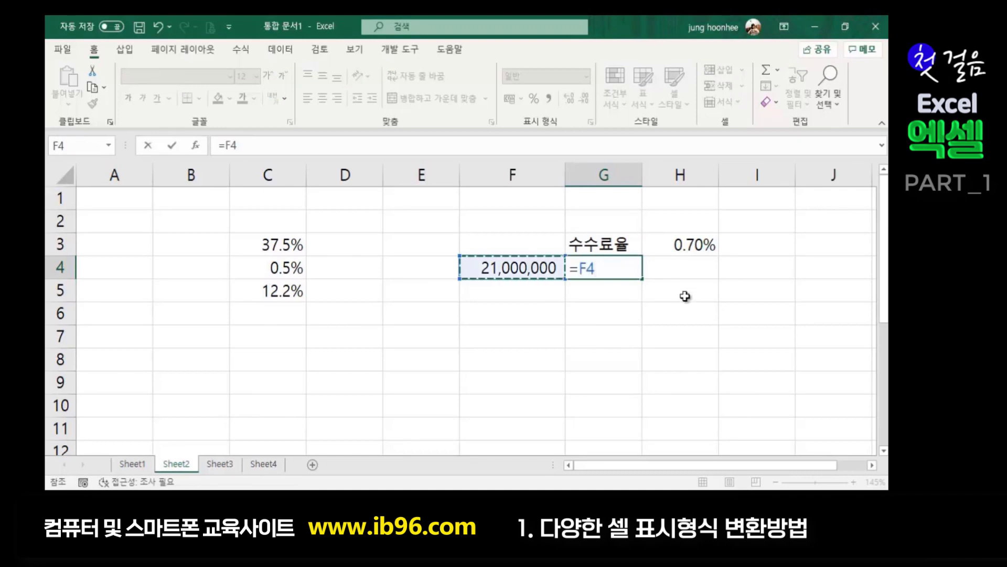
text(*)
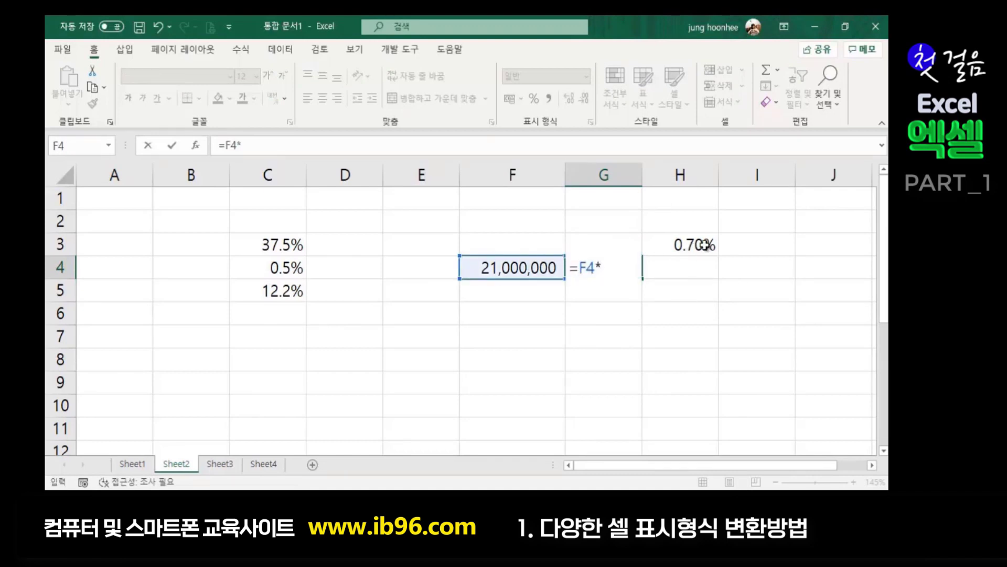
click(697, 246)
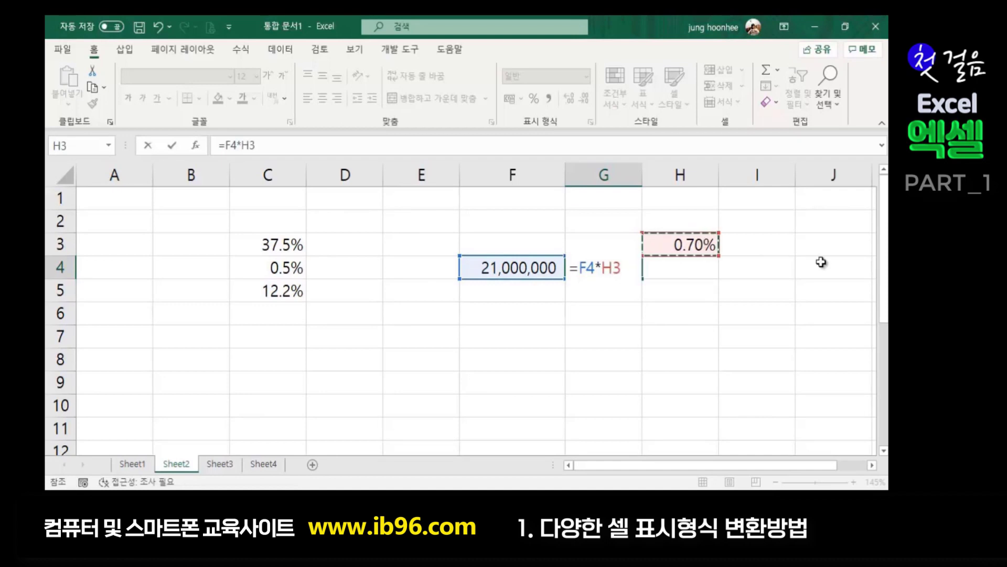
key(Return)
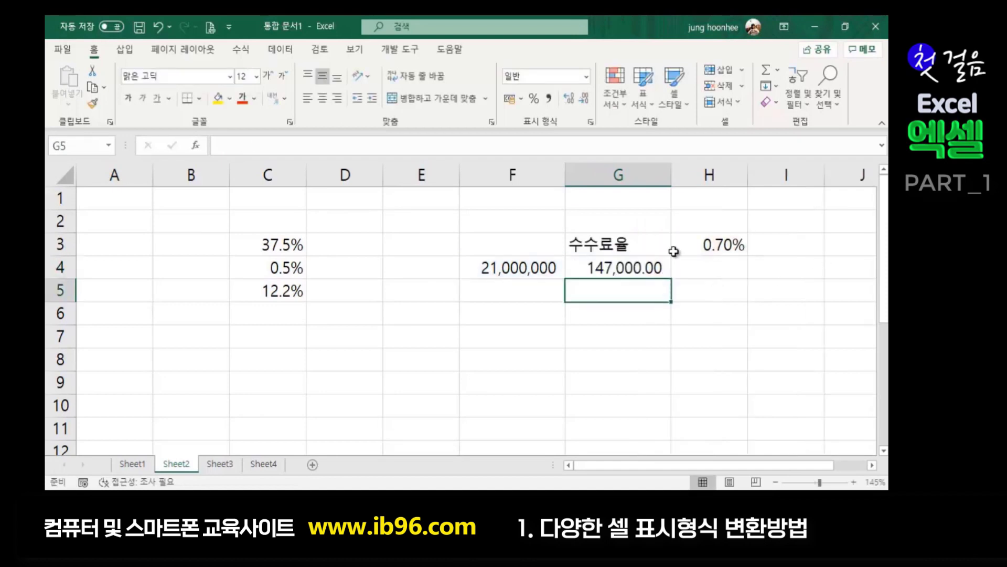
- Remove both decimal places from the G4 fee so it shows 147,000
click(624, 271)
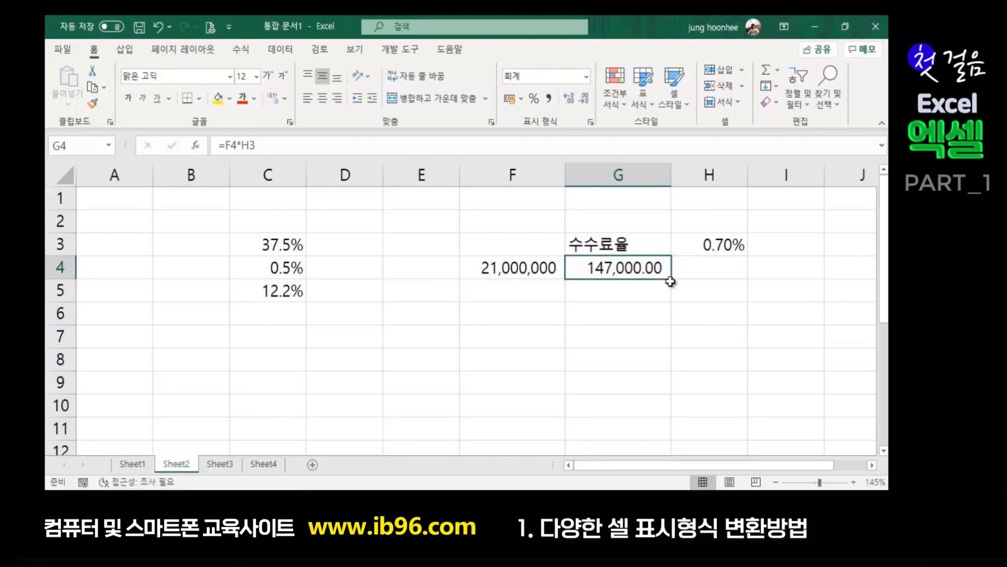
double_click(584, 104)
click(624, 332)
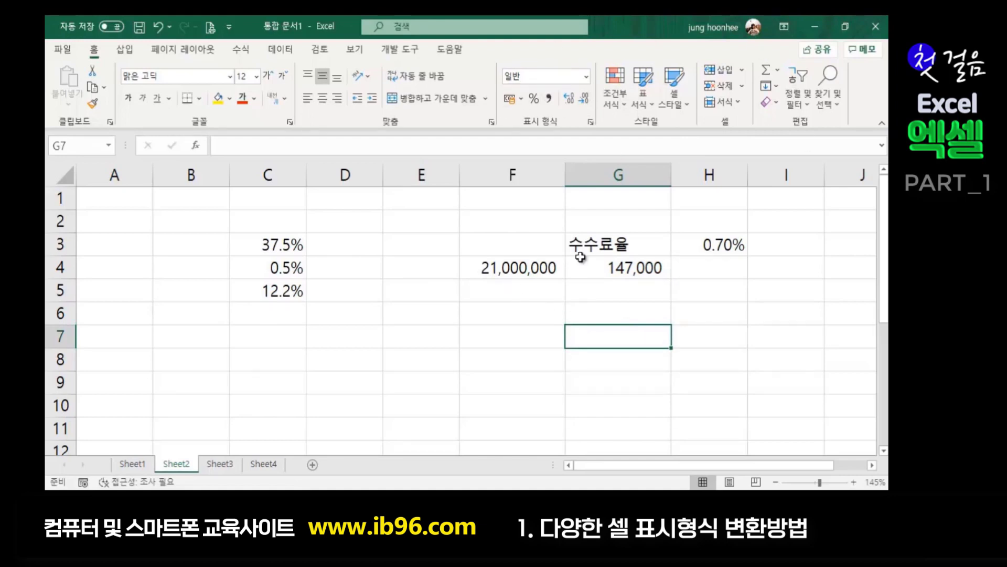
click(611, 264)
click(536, 271)
click(618, 268)
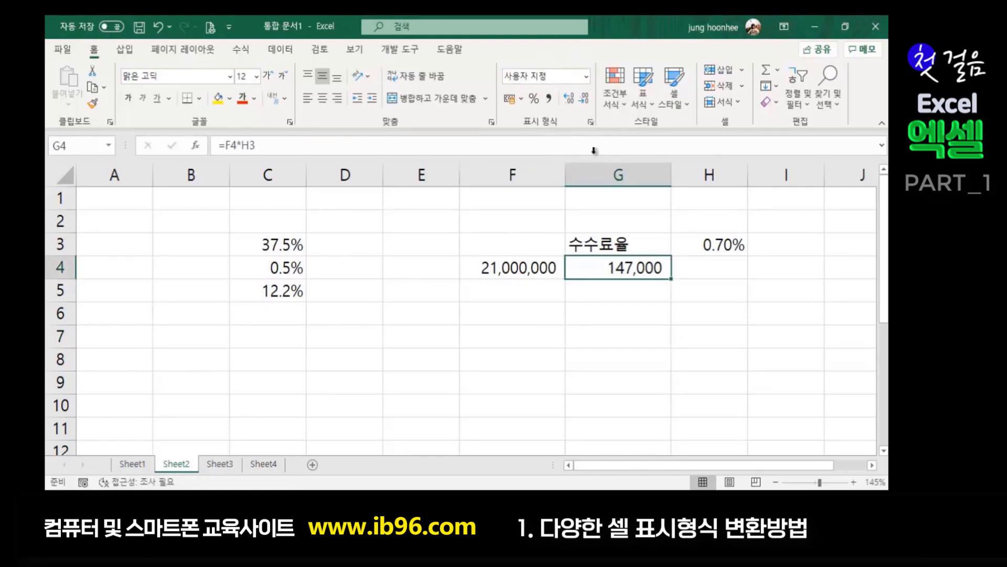
click(611, 331)
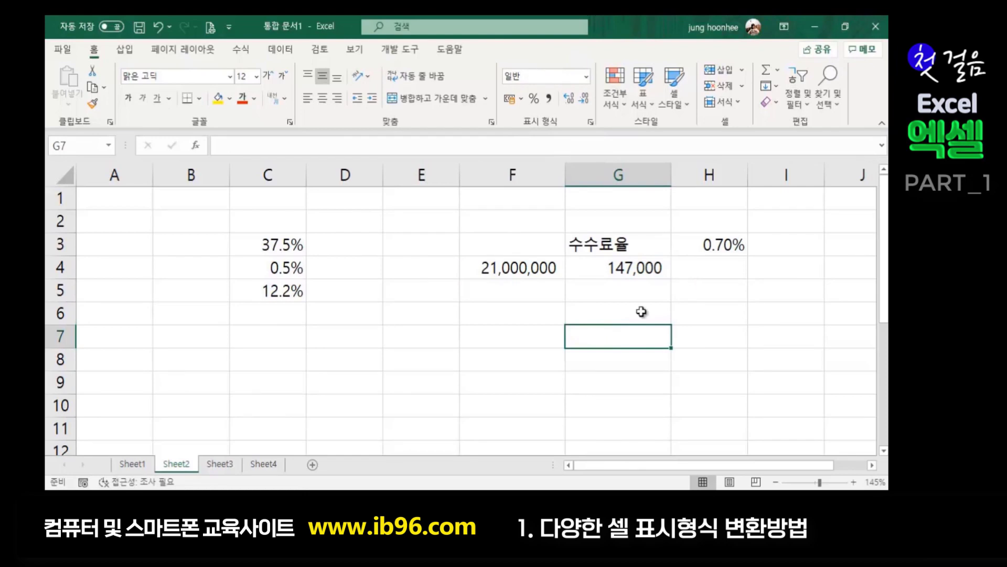
- Type the time 16:05 into C8
click(501, 377)
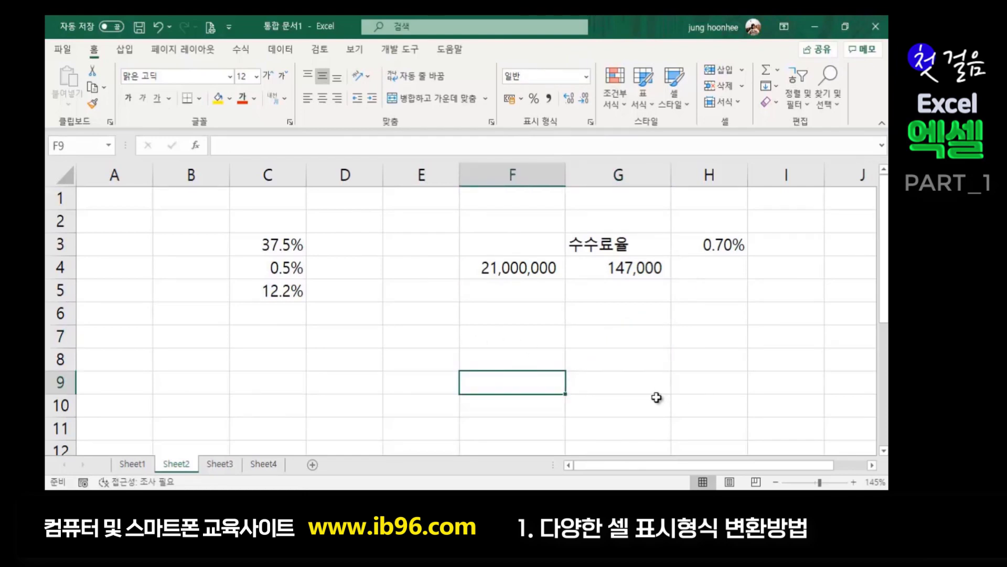
click(347, 353)
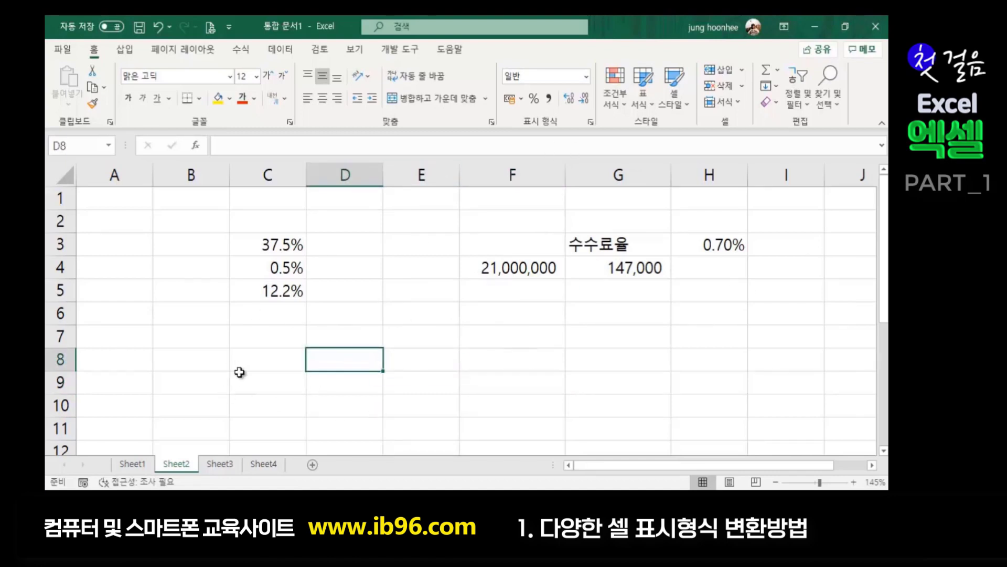
click(268, 364)
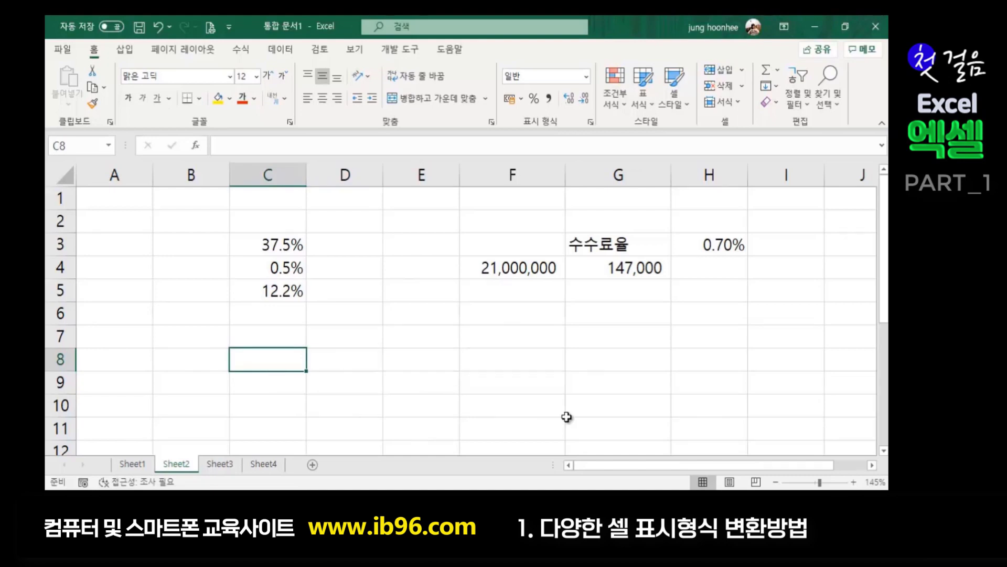
text(1)
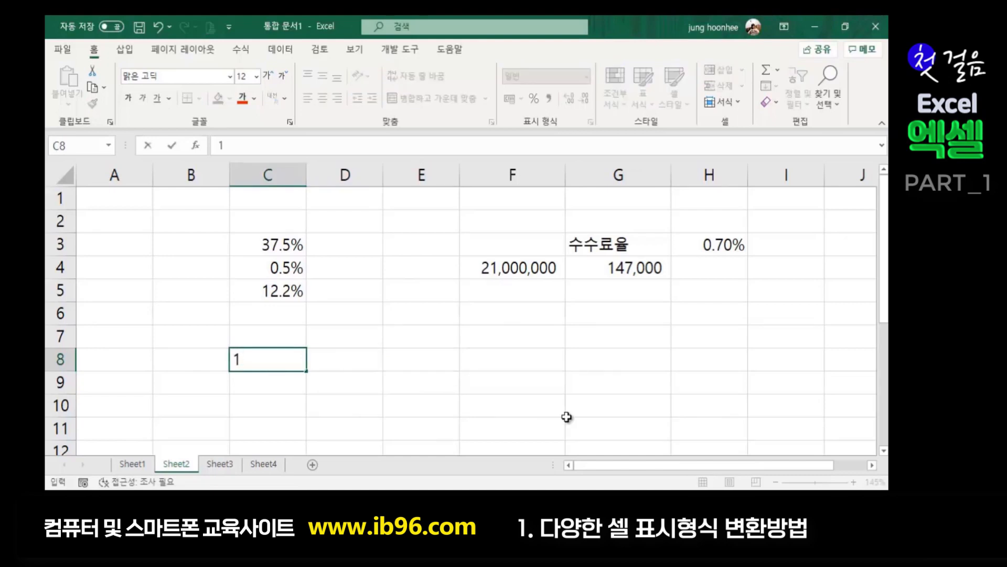
text(6:05)
- Fill C8:C10 with the times 16:05, 21:23 and 4:05
key(Return)
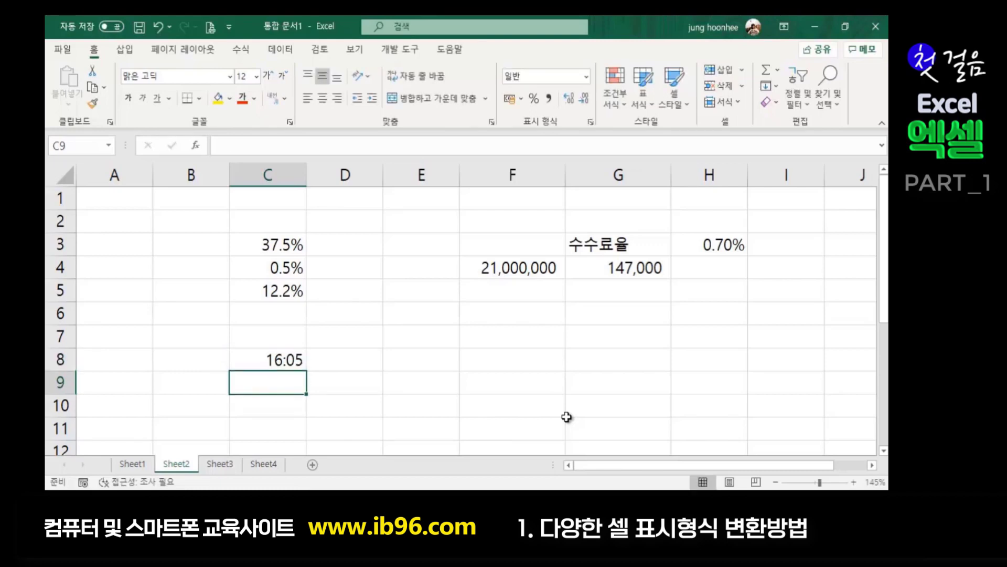
text(21:23)
key(Return)
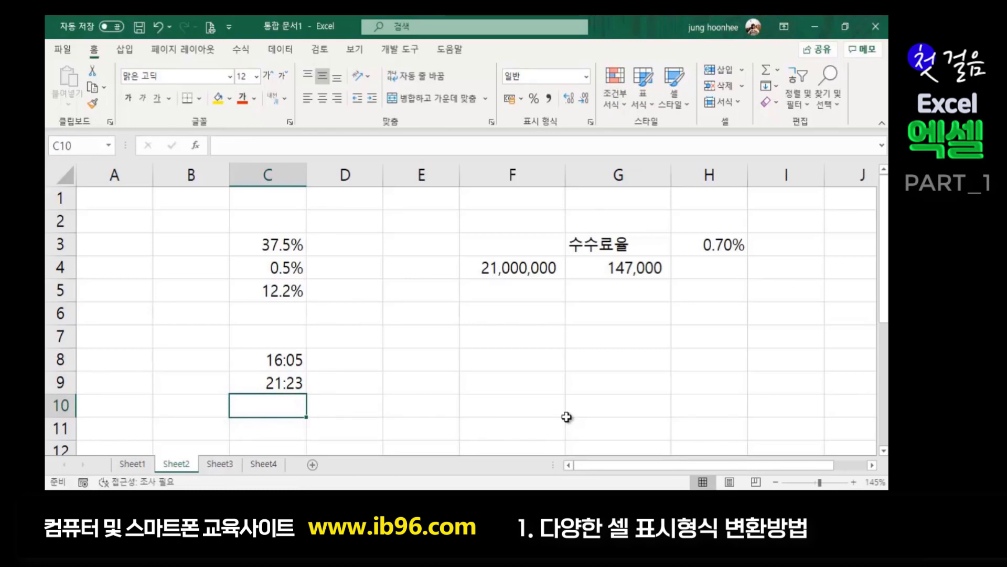
text(4)
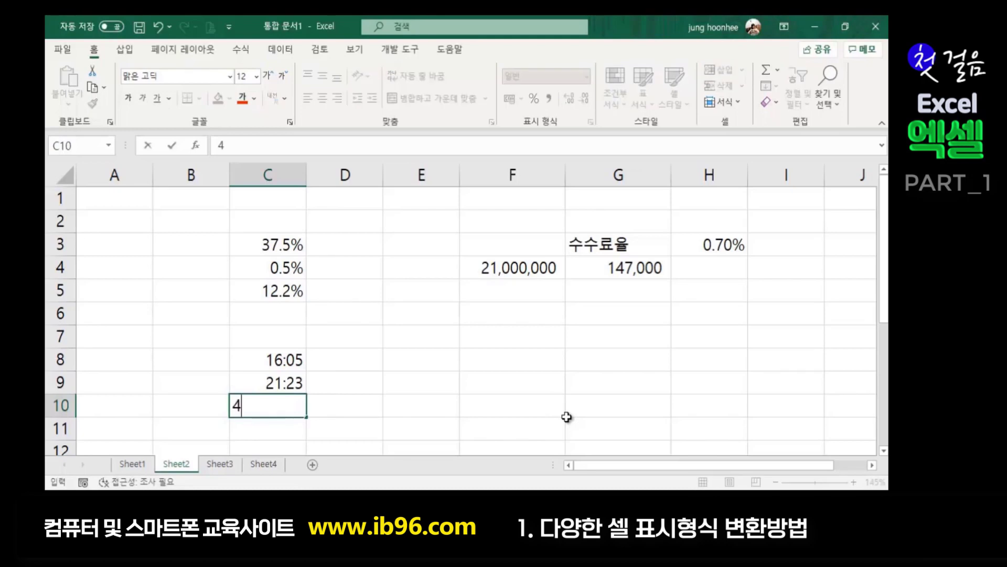
text(:05)
key(Return)
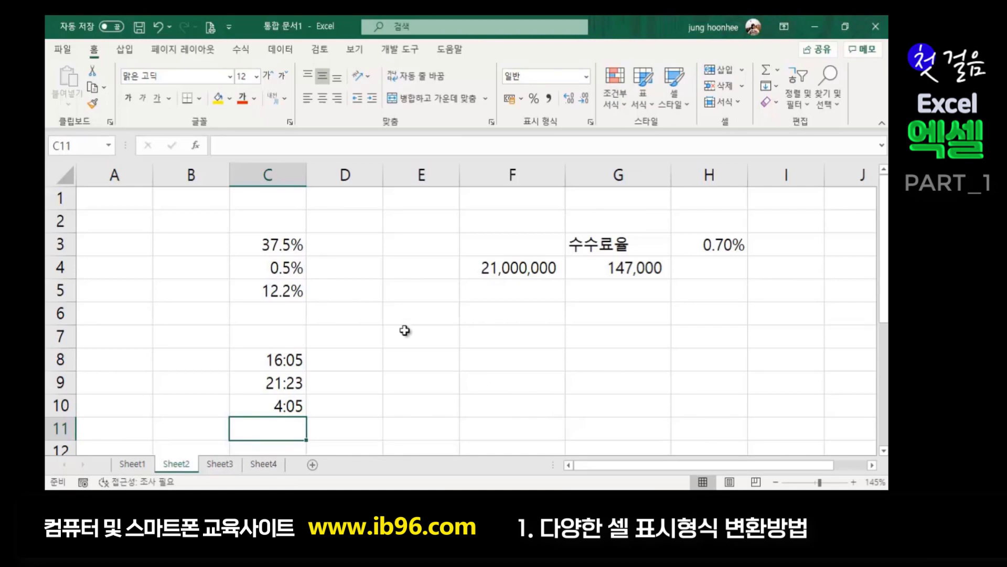
- Enter 12-21 and 12-30 in D8:D9, shown as 12월 21일 and 12월 30일
click(355, 361)
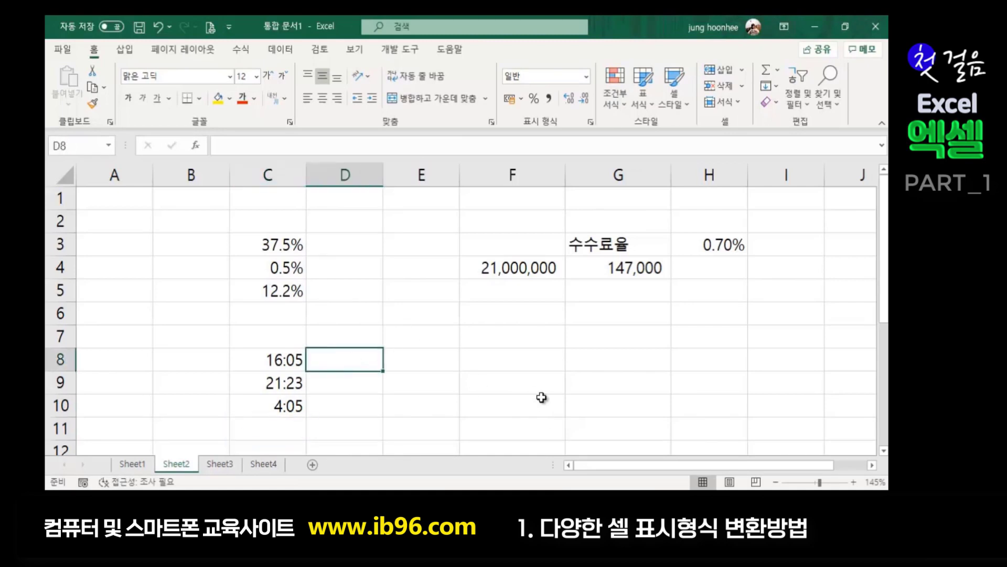
text(12-21)
key(Return)
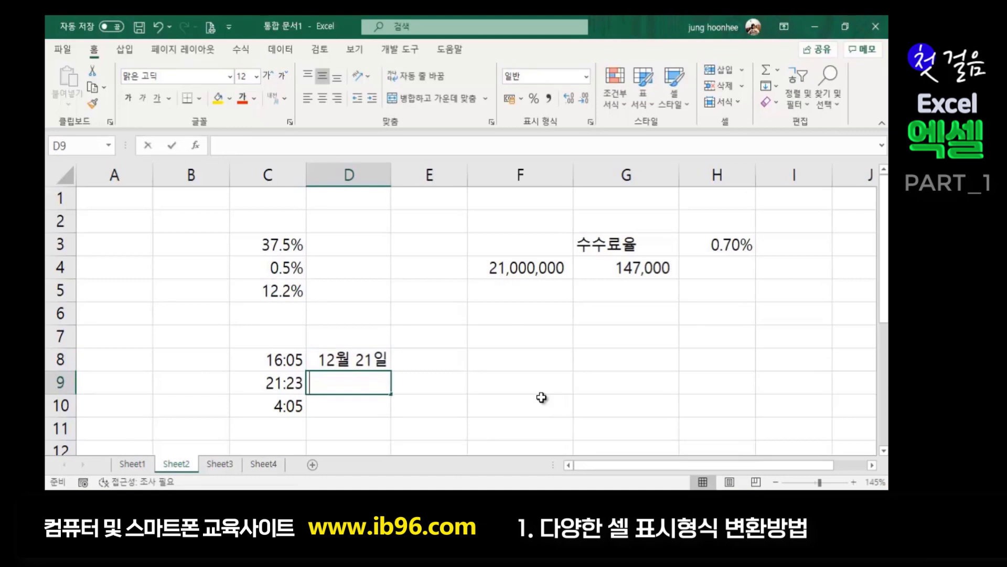
text(12-30)
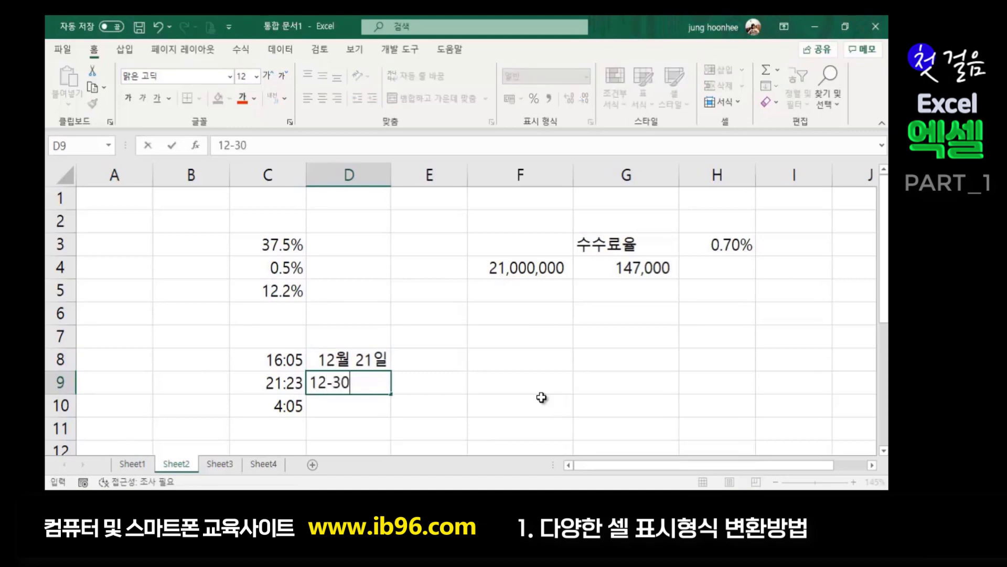
key(Return)
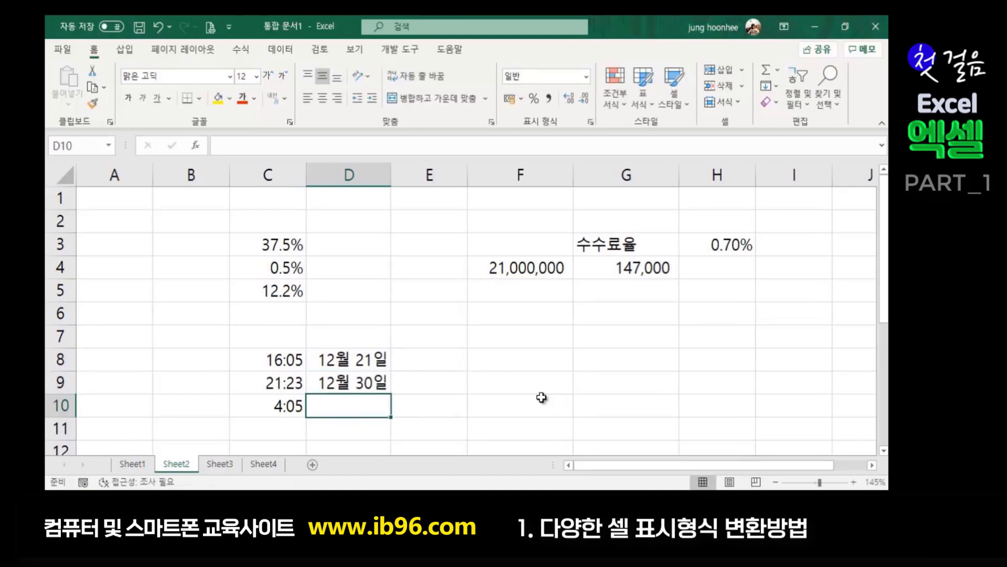
click(487, 353)
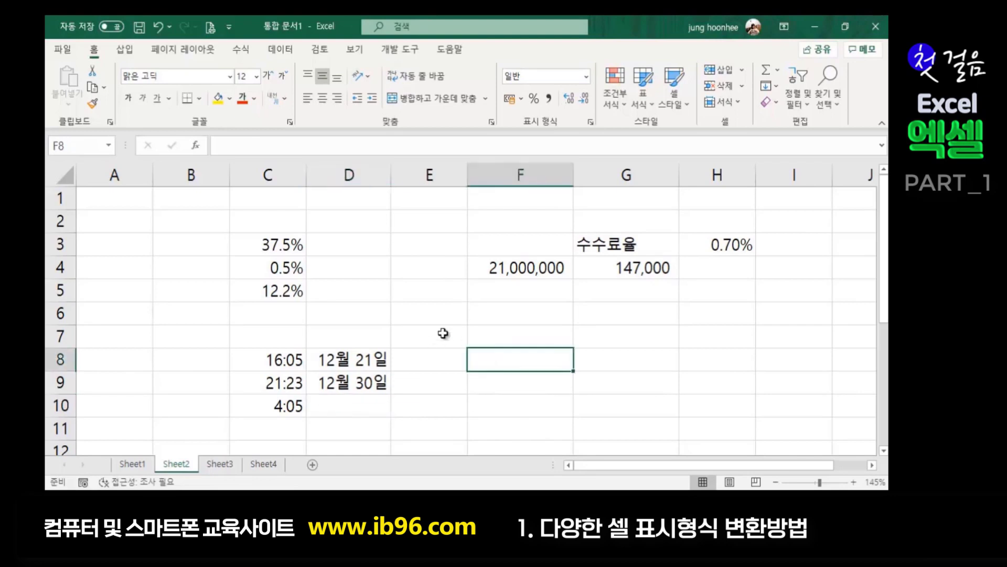
- Give C8:C10 the 오후 1:30 time style, showing 오후 4:05, 오후 9:23 and 오전 4:05
drag(292, 361, 287, 407)
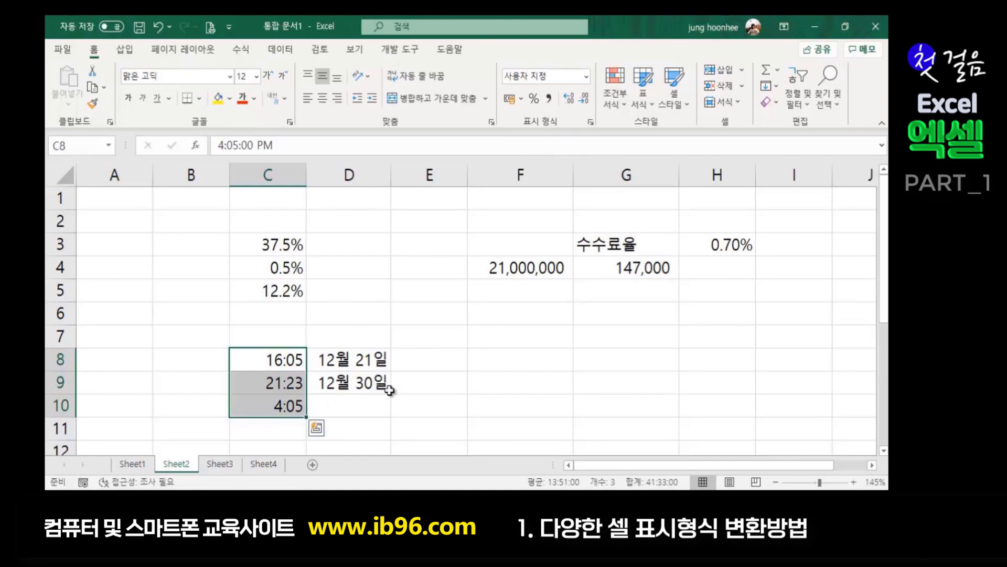
key(ctrl+1)
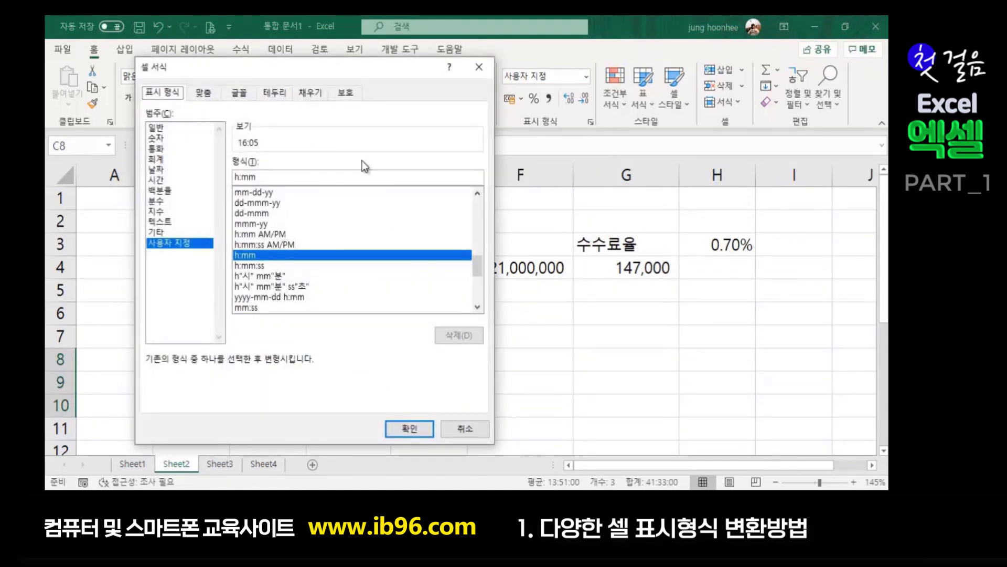
click(157, 180)
drag(339, 65, 660, 78)
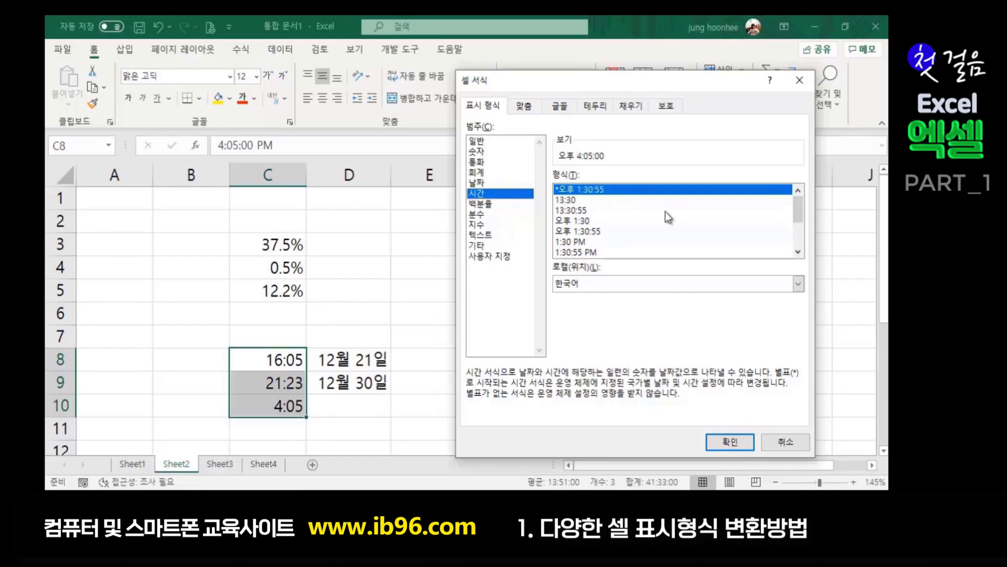
click(581, 222)
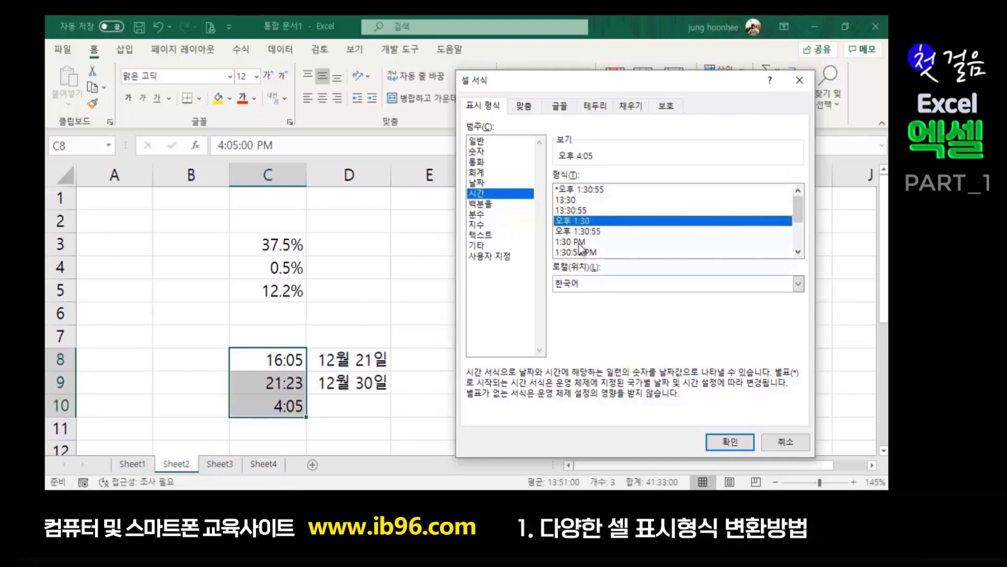
click(732, 441)
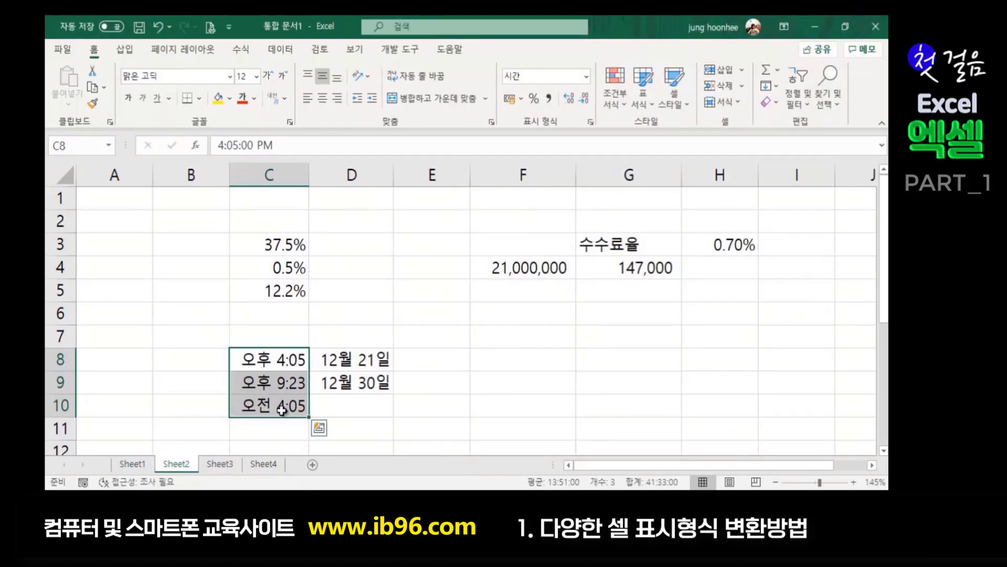
- Reformat C8:C10 with the 1:30 PM style to read 4:05 PM, 9:23 PM, 4:05 AM
click(411, 407)
drag(277, 363, 271, 406)
key(ctrl+1)
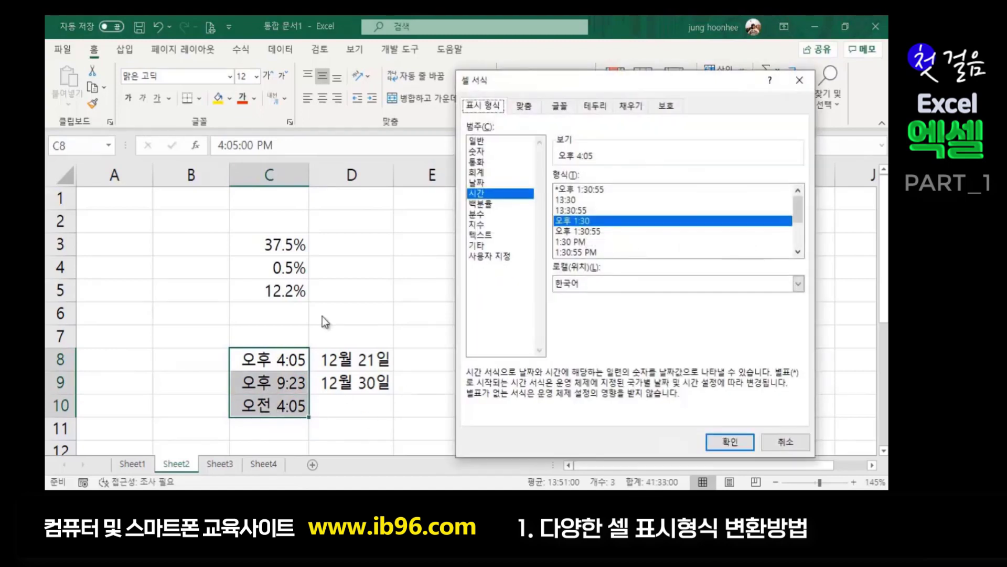
click(798, 253)
click(797, 253)
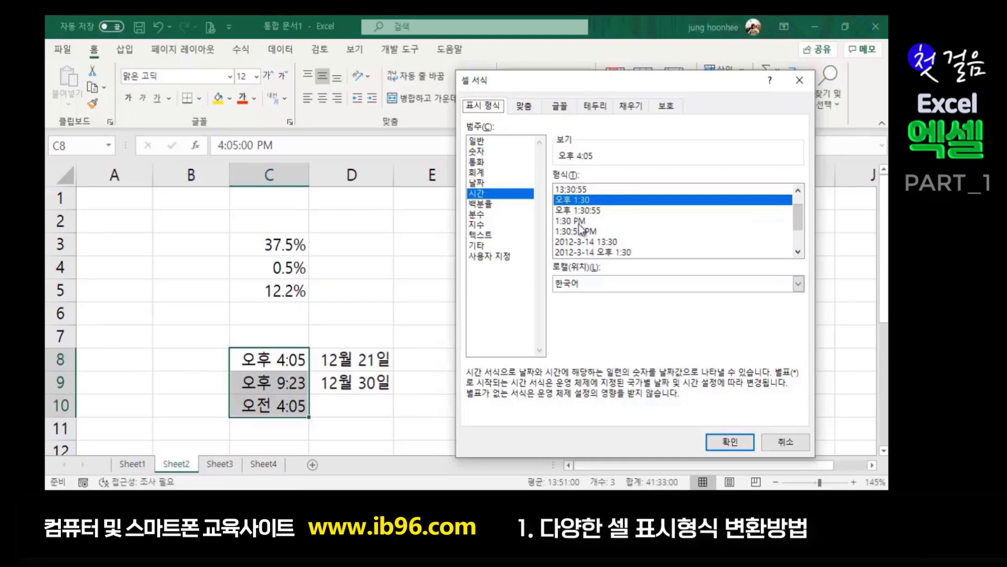
scroll(590, 229, up, 1)
scroll(590, 228, down, 1)
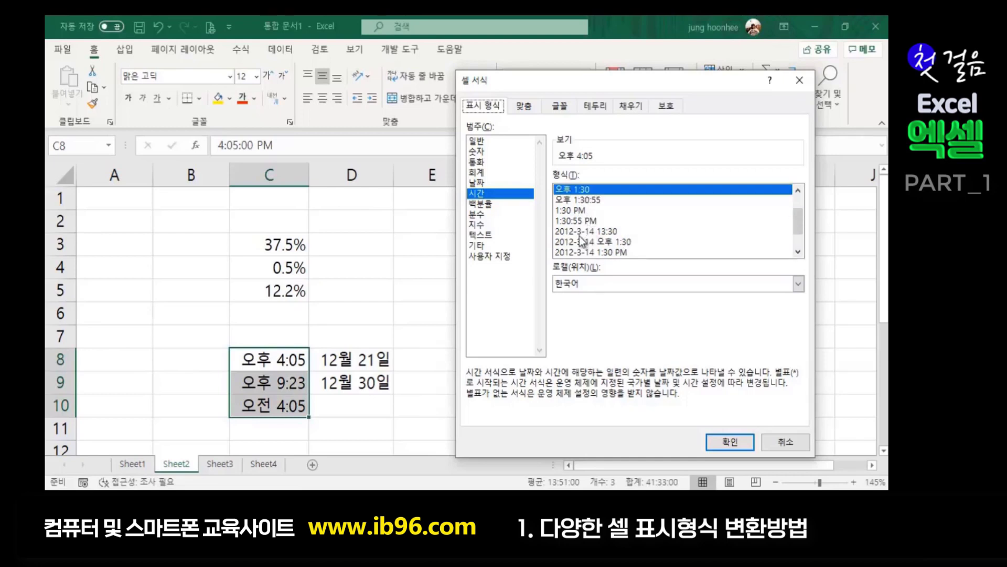
click(579, 211)
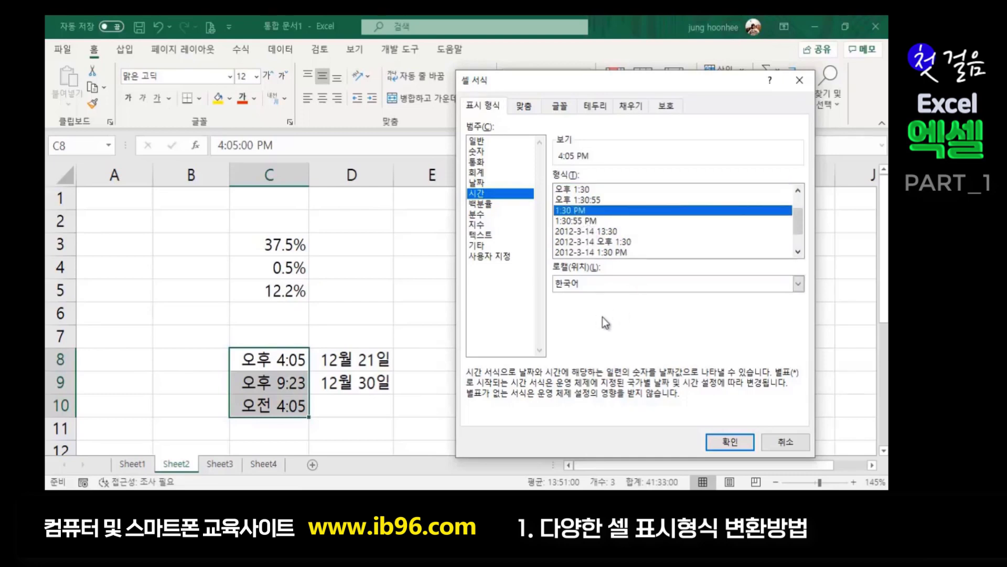
click(740, 440)
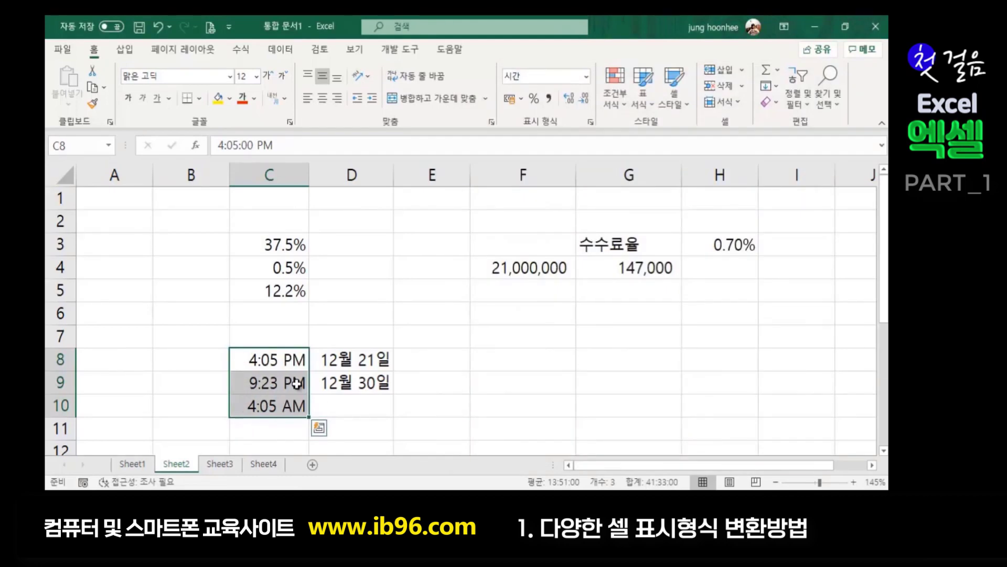
click(390, 423)
click(474, 415)
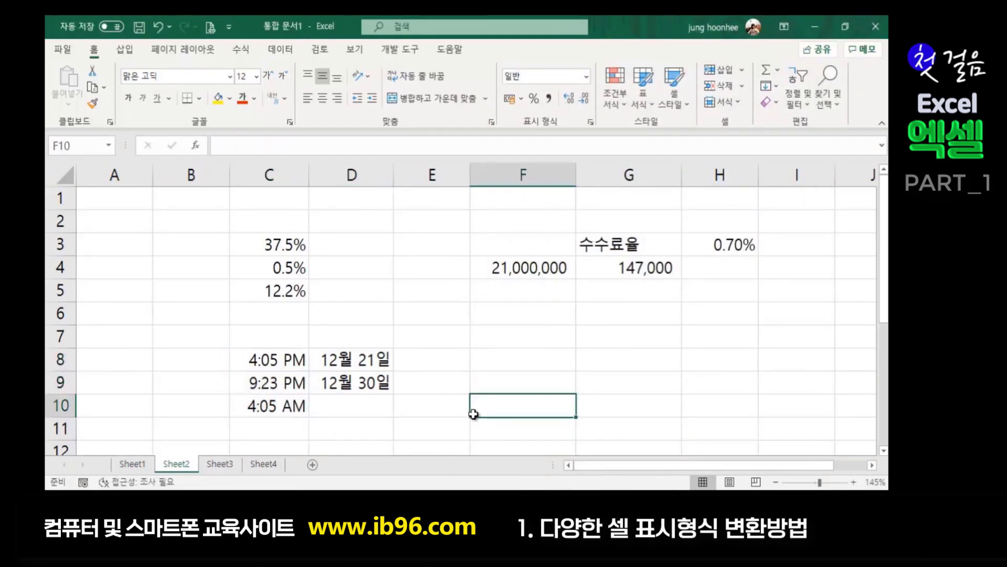
- Inspect the stored time value in C8 and the C8:C10 range
click(271, 359)
drag(256, 362, 266, 413)
click(523, 342)
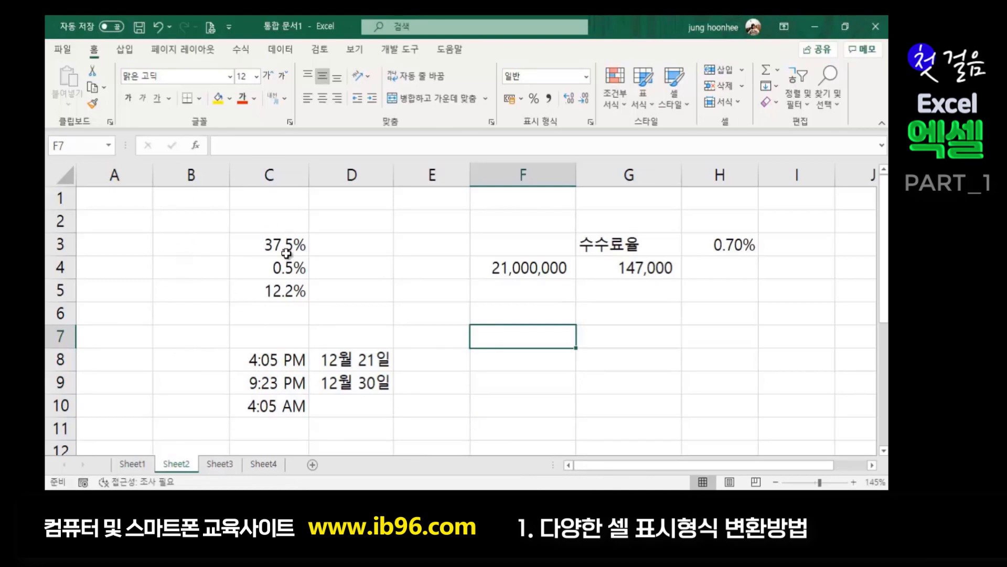
- Apply the 1:30 PM time format to the empty cells B4:B8
drag(183, 266, 189, 360)
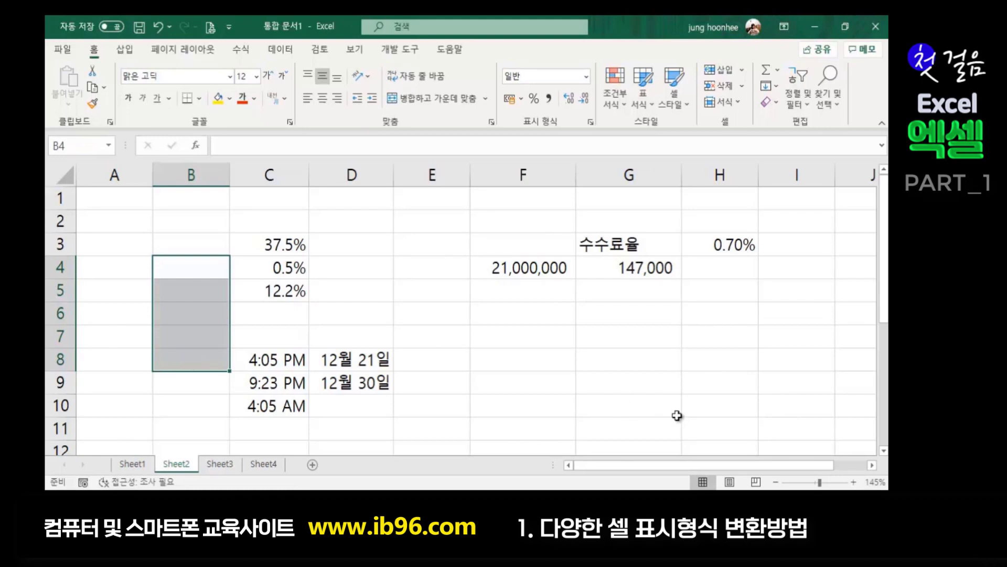
key(ctrl+1)
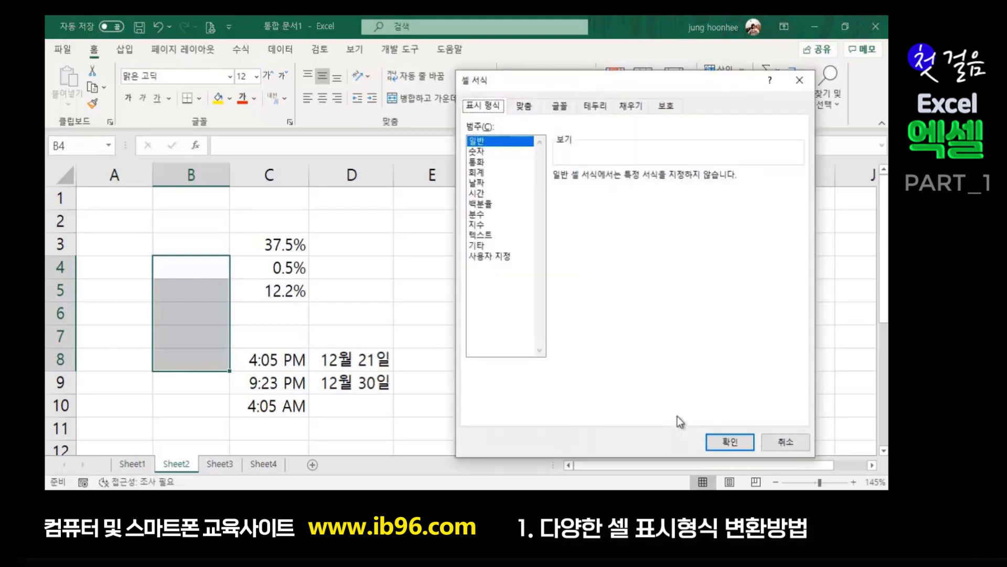
click(475, 194)
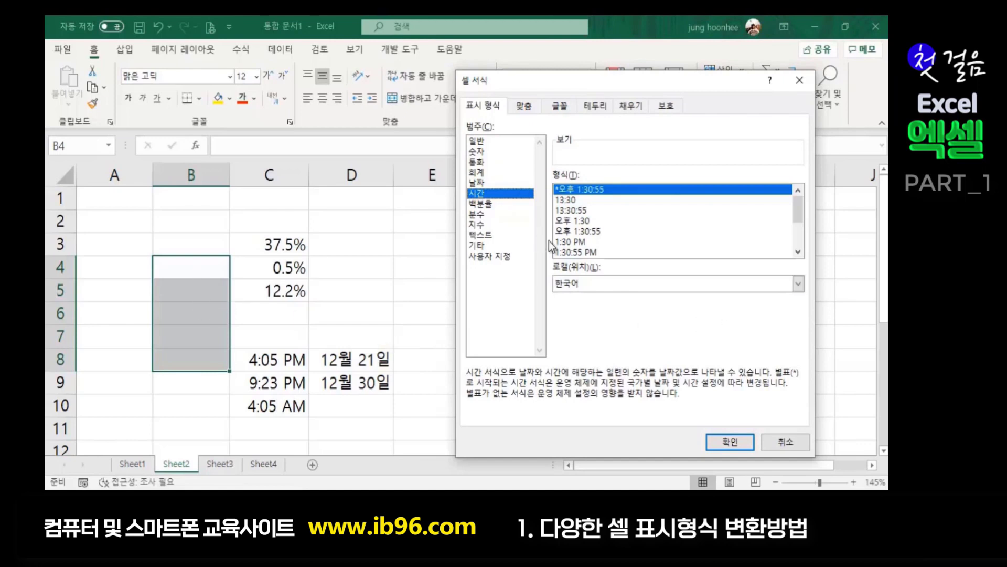
click(583, 243)
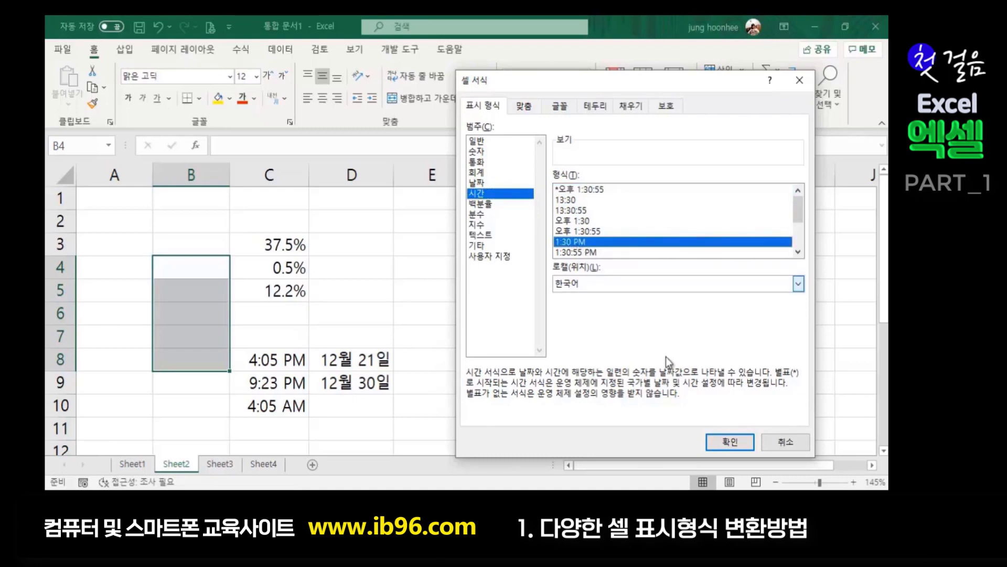
click(724, 440)
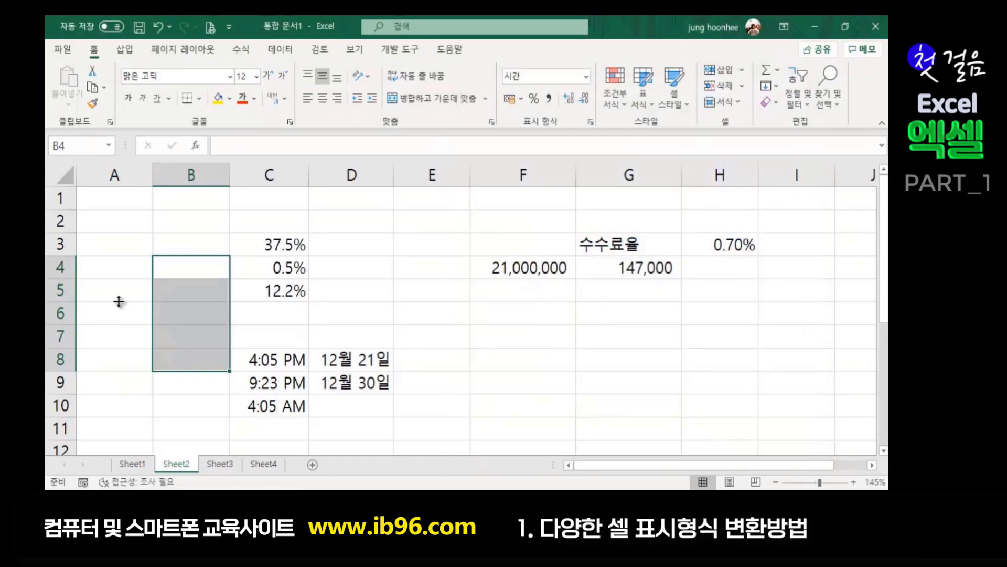
drag(175, 274, 181, 268)
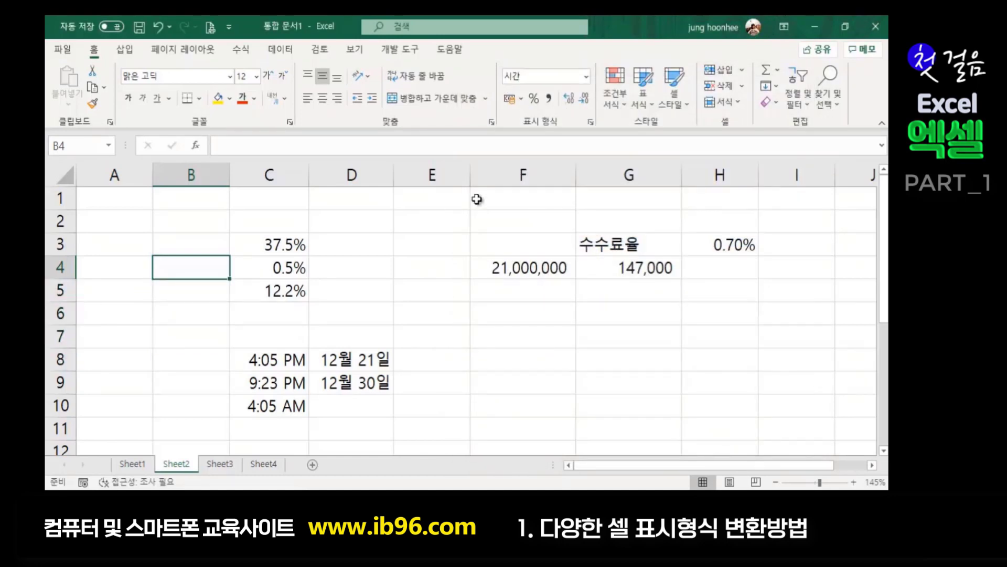
text(6)
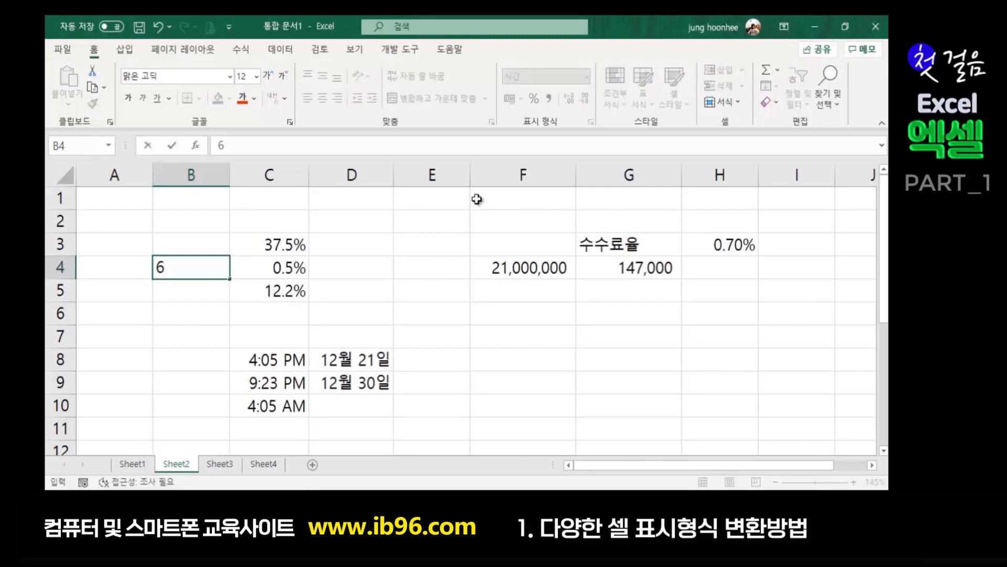
text(:30)
key(Return)
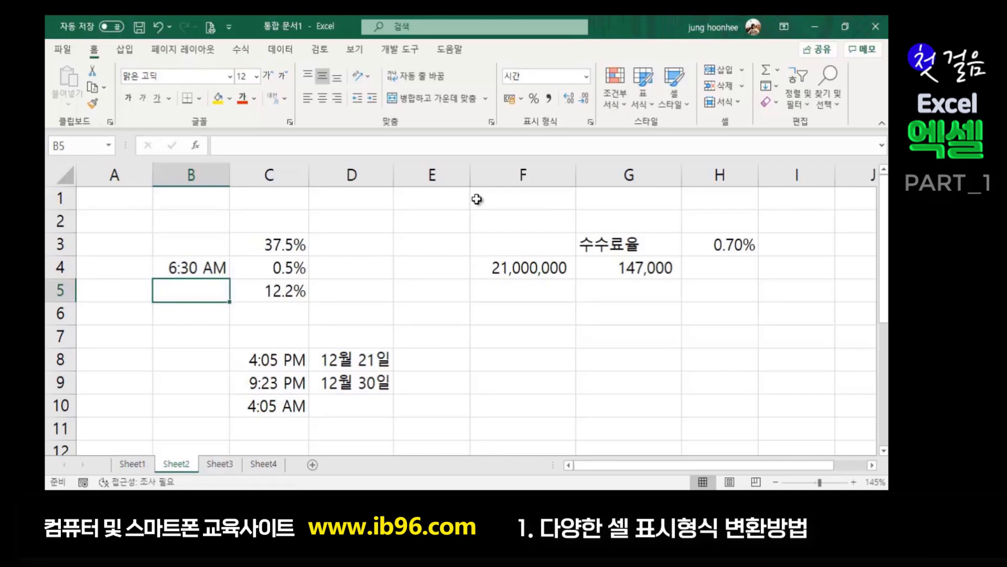
text(11:11)
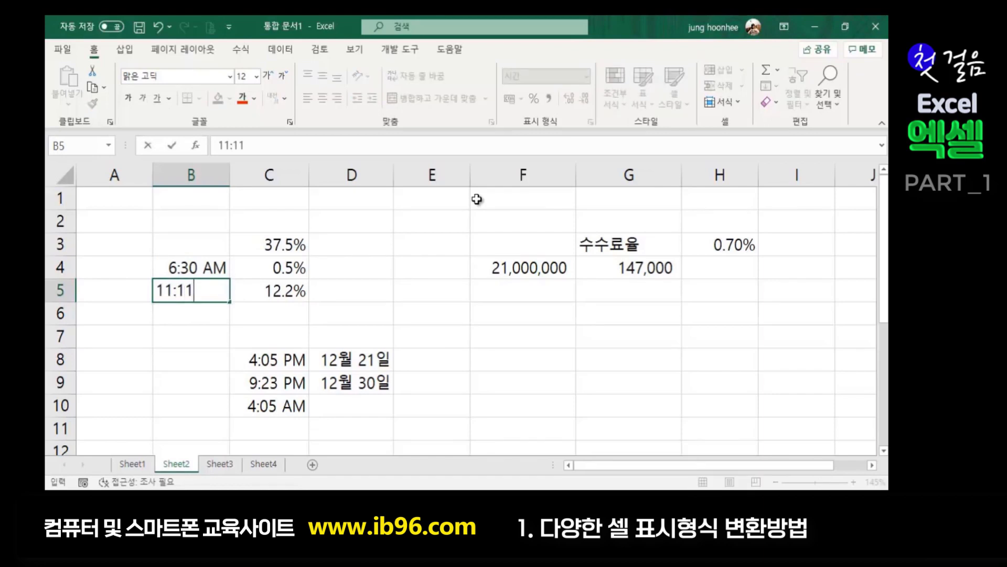
key(Return)
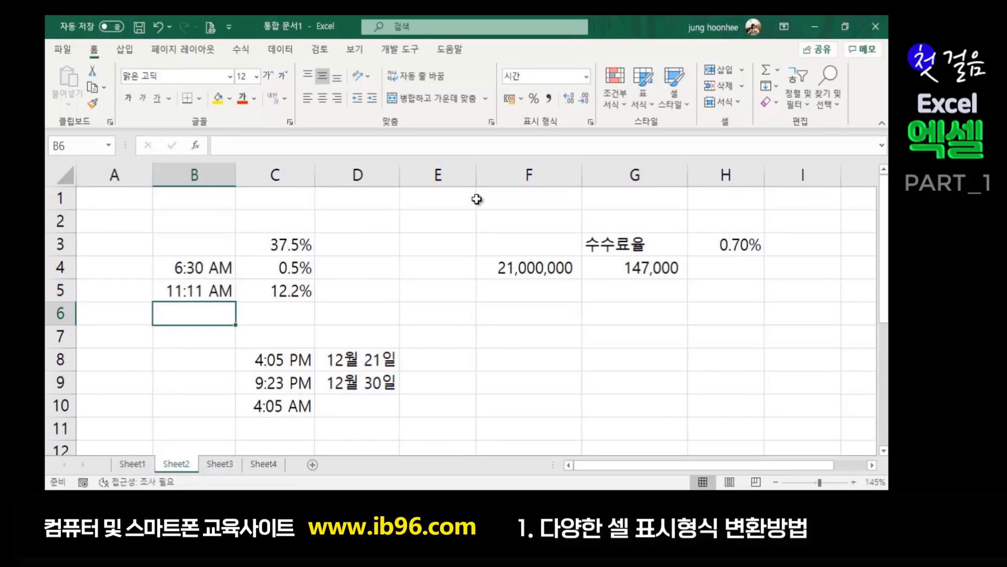
text(15:)
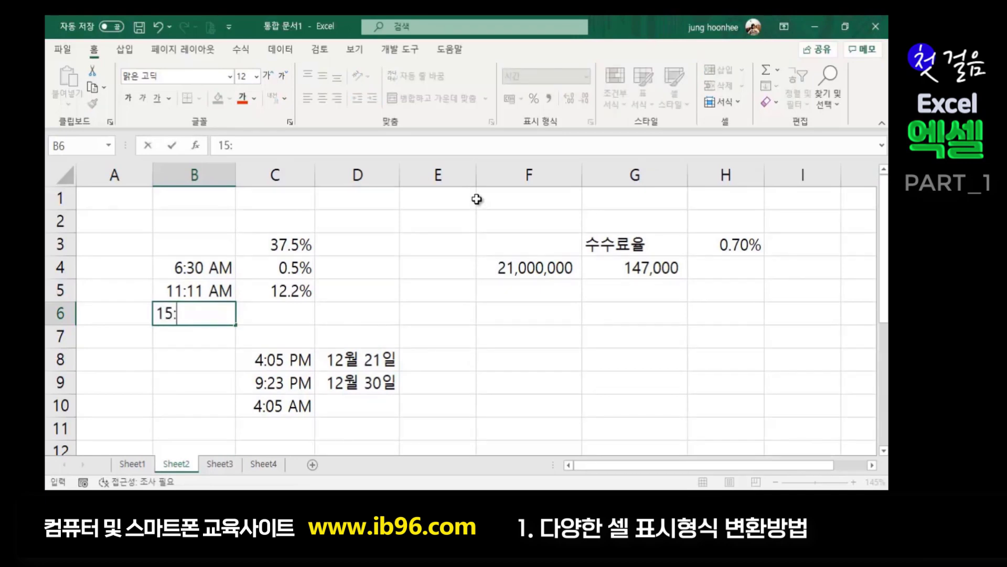
text(45)
key(Return)
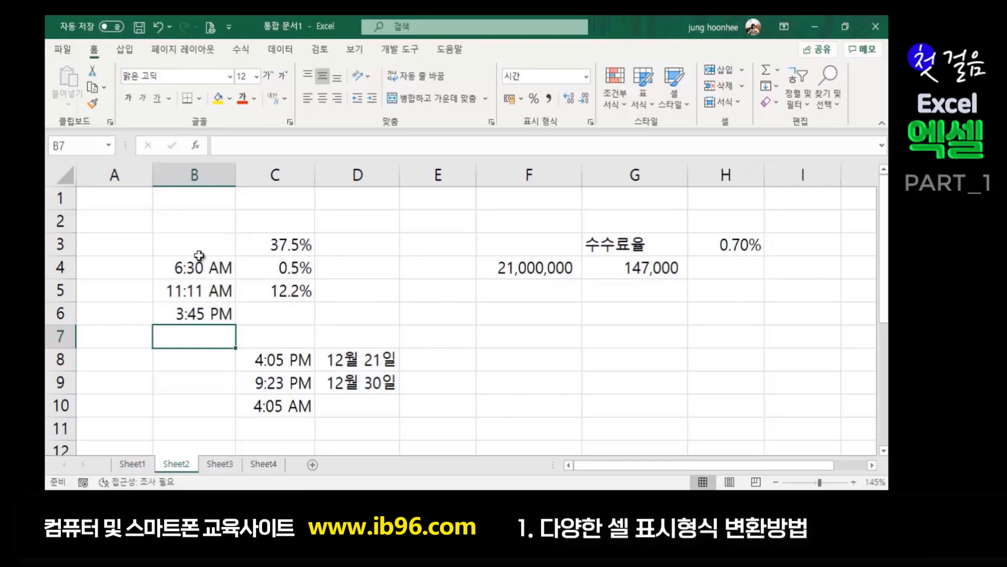
drag(216, 267, 221, 325)
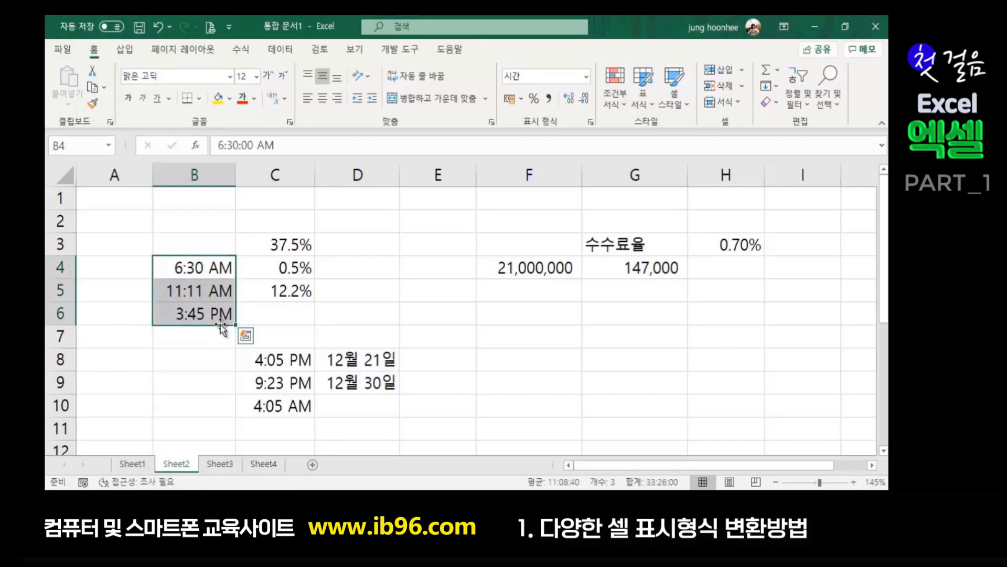
key(ctrl+1)
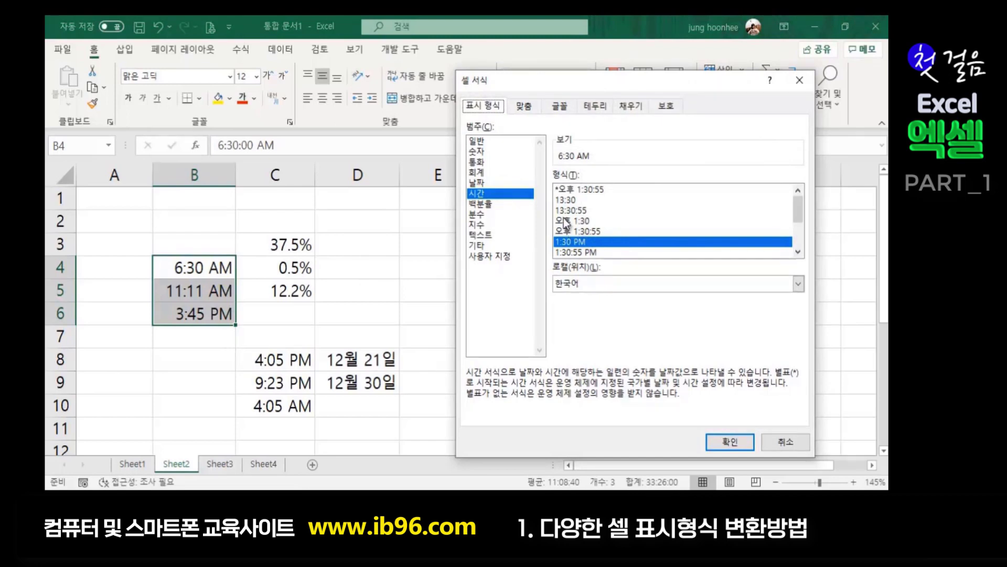
click(798, 251)
click(798, 251)
click(799, 250)
click(799, 250)
click(798, 250)
click(798, 251)
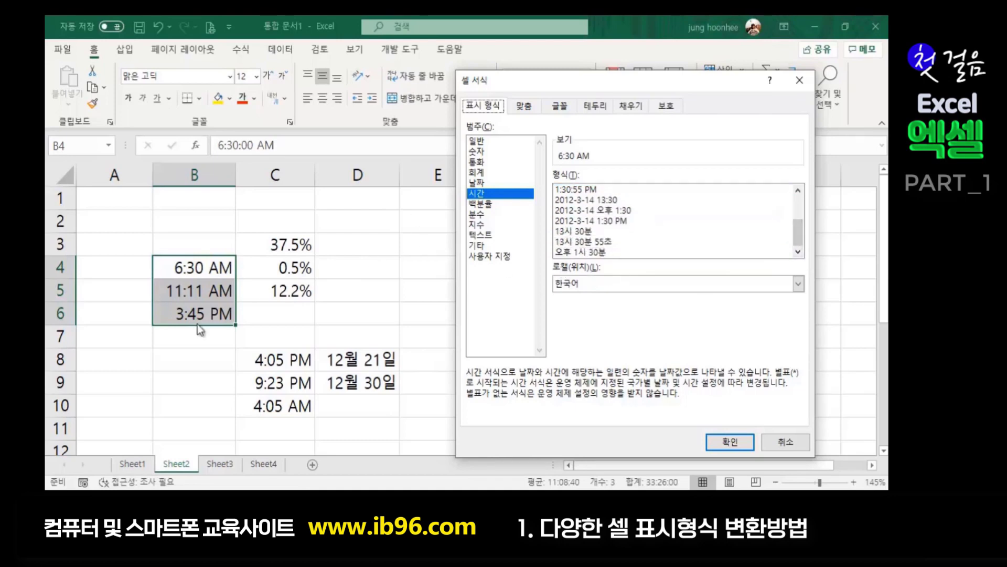
drag(800, 235, 808, 201)
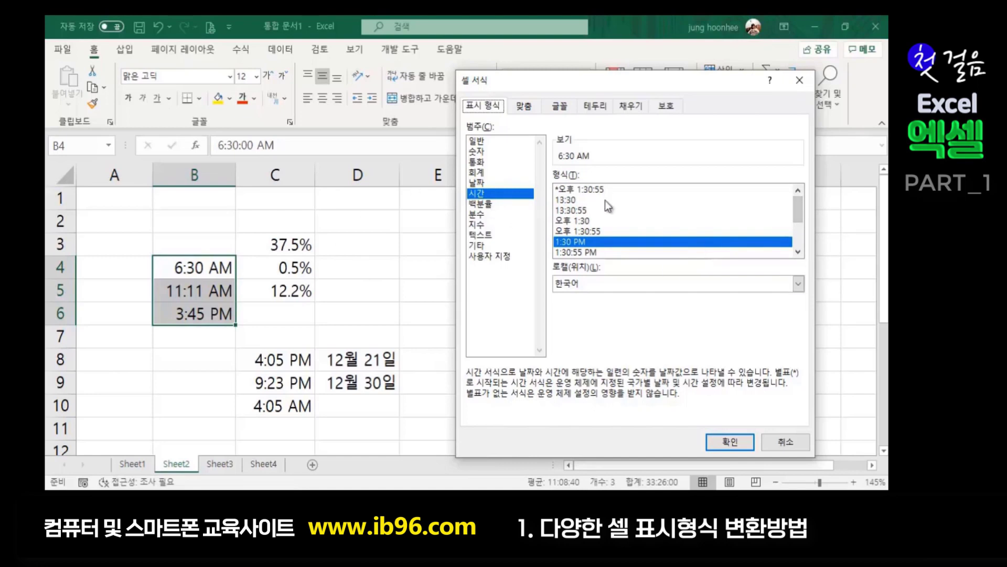
scroll(606, 200, down, 2)
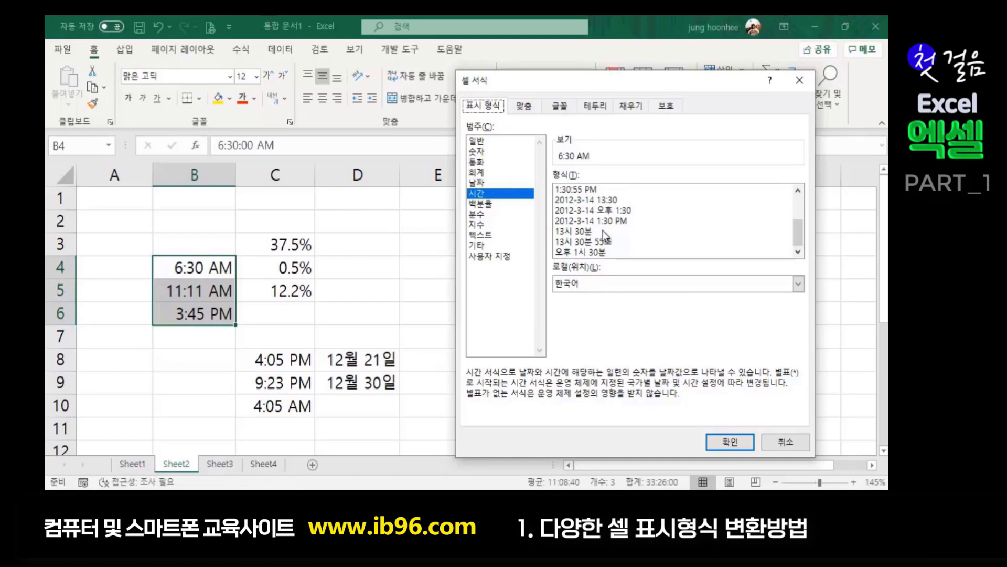
scroll(602, 231, up, 2)
scroll(603, 200, down, 2)
scroll(603, 220, up, 2)
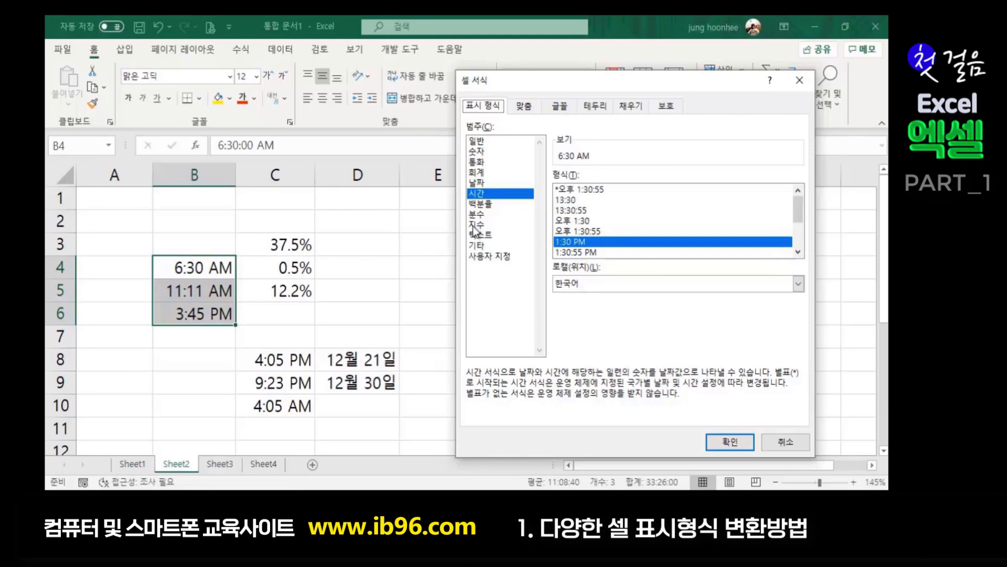
click(784, 438)
click(412, 275)
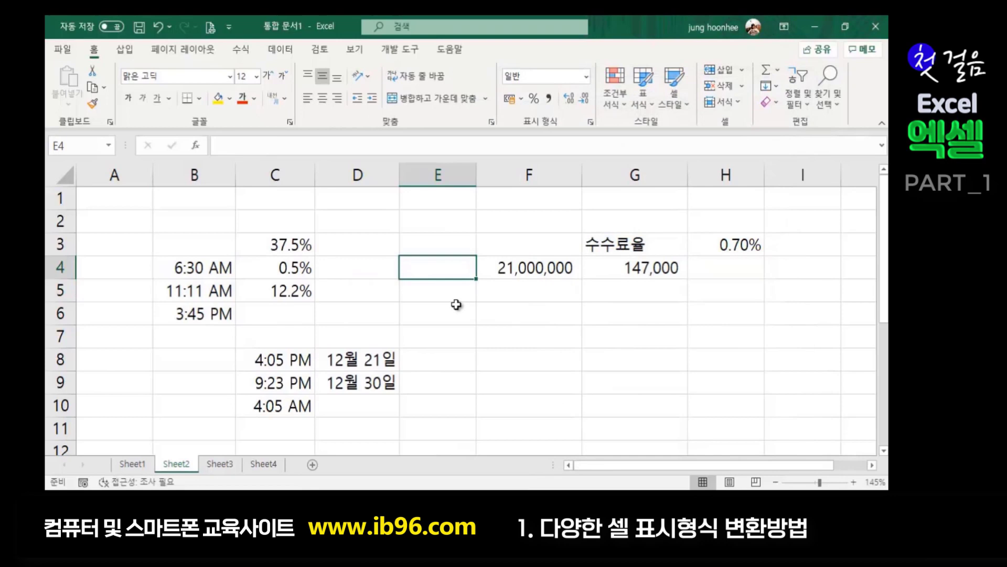
- Select the dates in D8:D9 and preview several built-in date formats
click(365, 359)
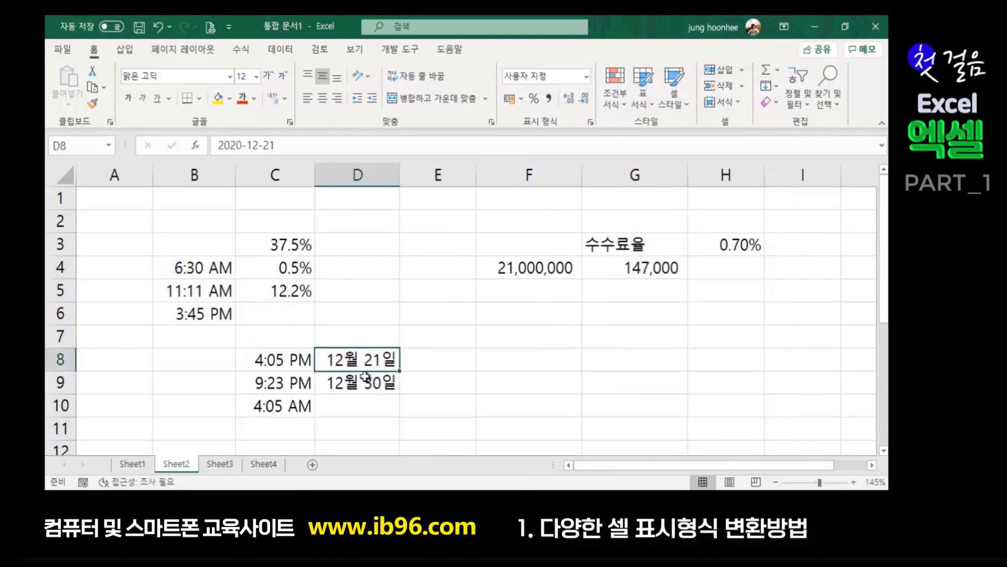
drag(366, 361, 366, 391)
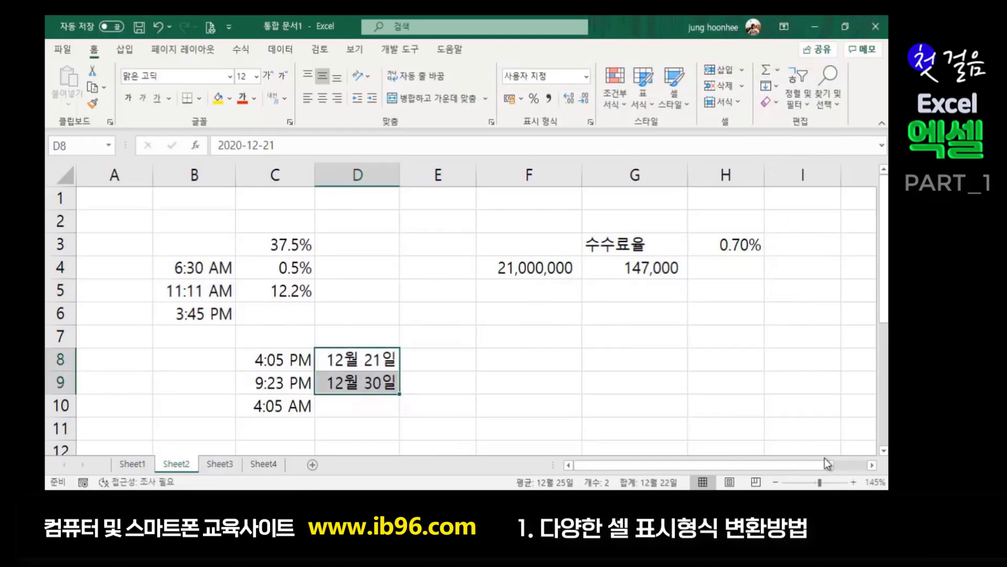
key(ctrl+1)
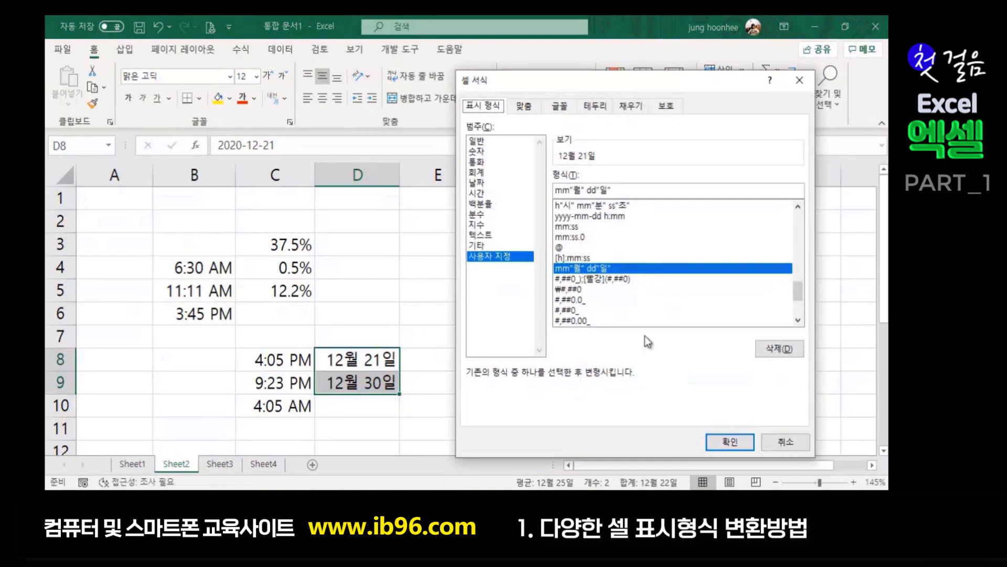
click(478, 183)
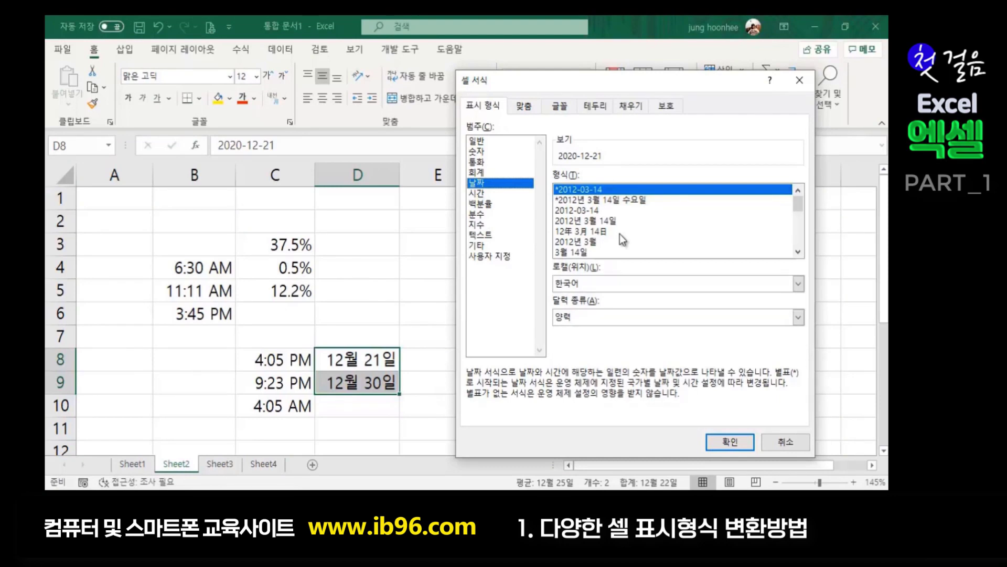
click(577, 201)
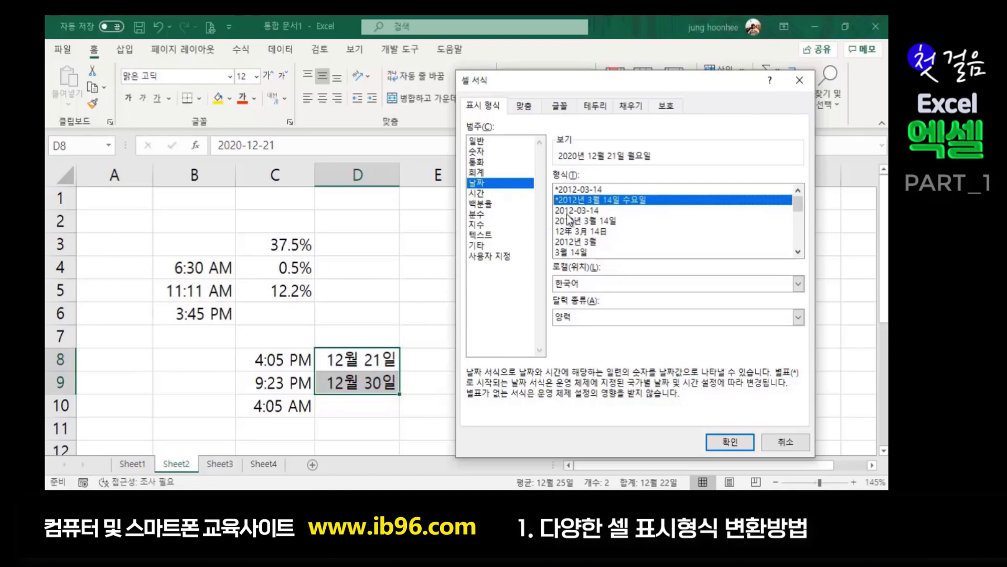
click(583, 212)
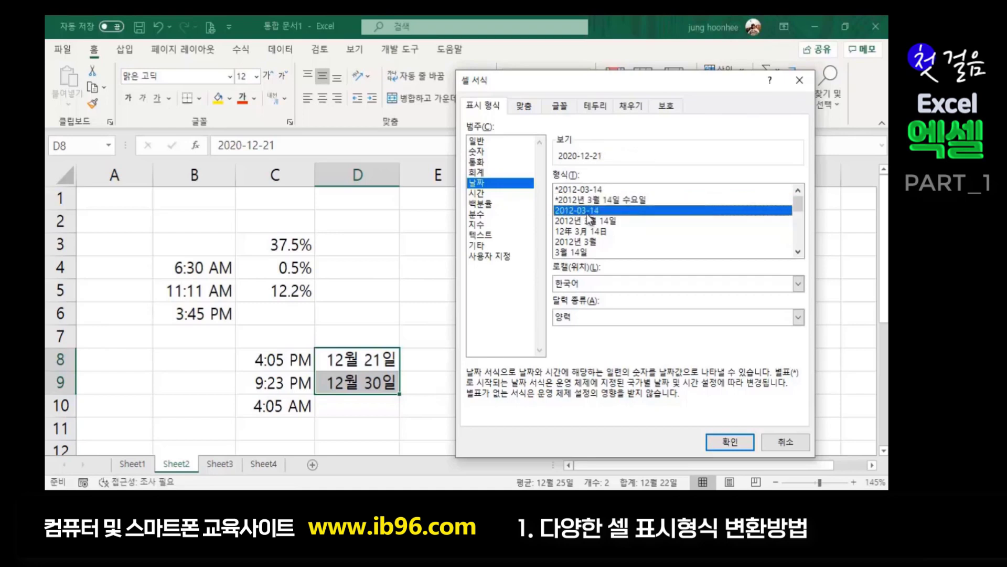
click(602, 232)
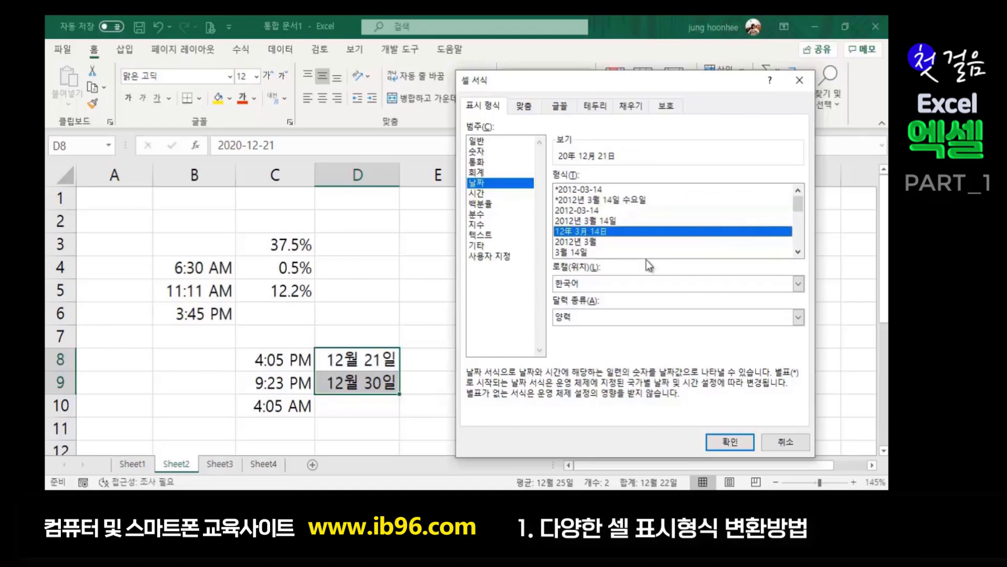
click(585, 254)
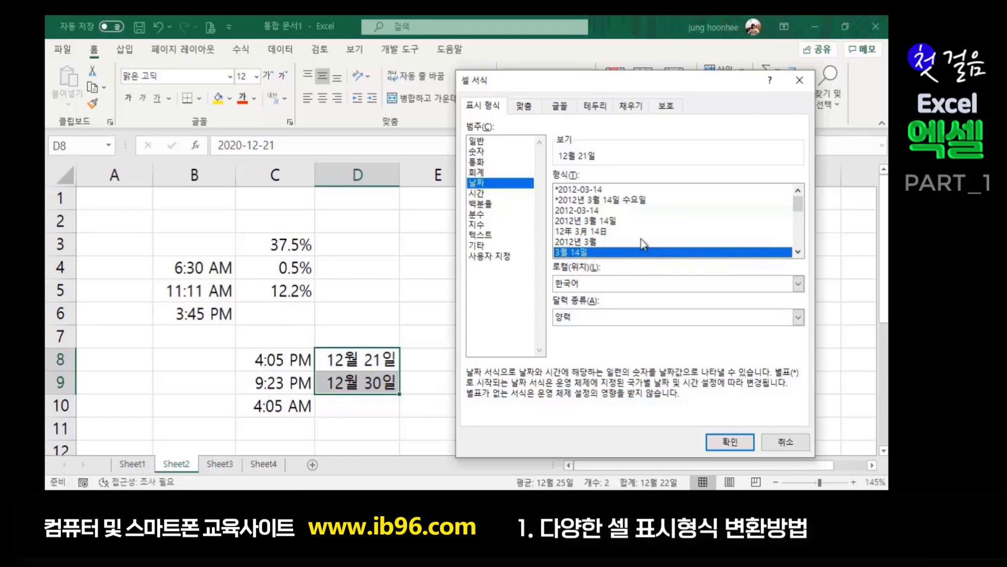
scroll(643, 244, down, 1)
click(603, 210)
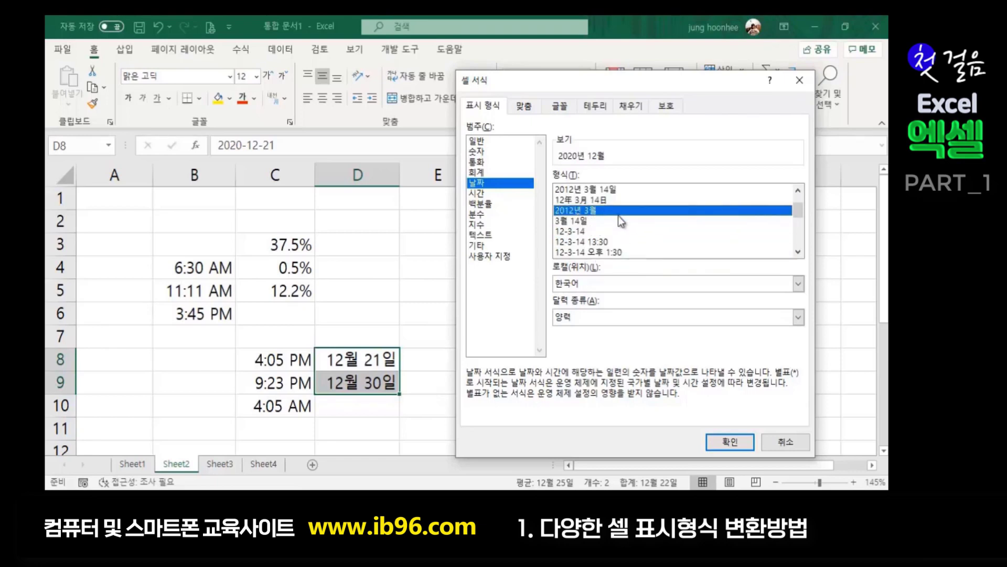
scroll(601, 252, up, 1)
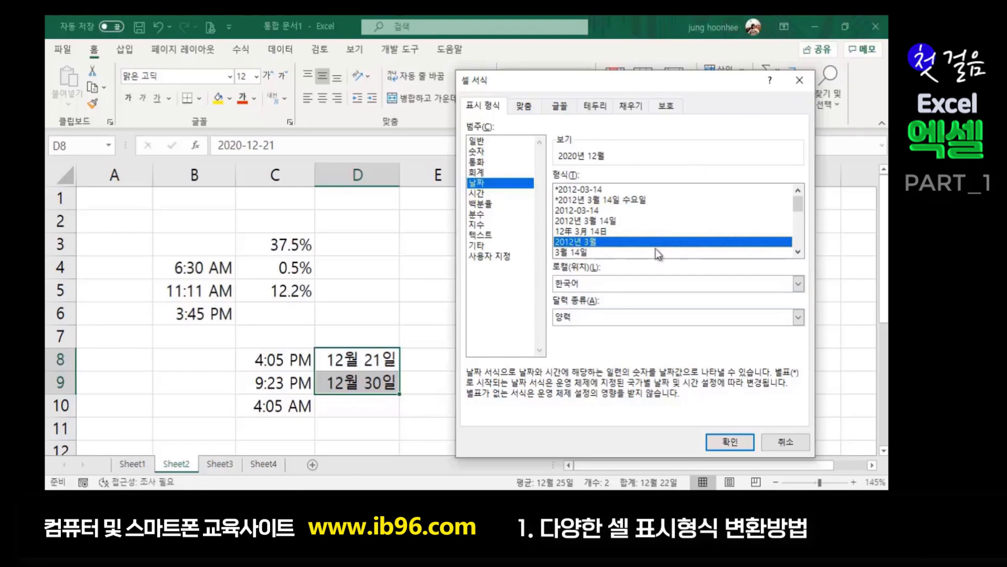
- Apply the 12年 3月 14日 format so D8:D9 read 20年 12月 21日 and 20年 12月 30日
scroll(633, 222, down, 1)
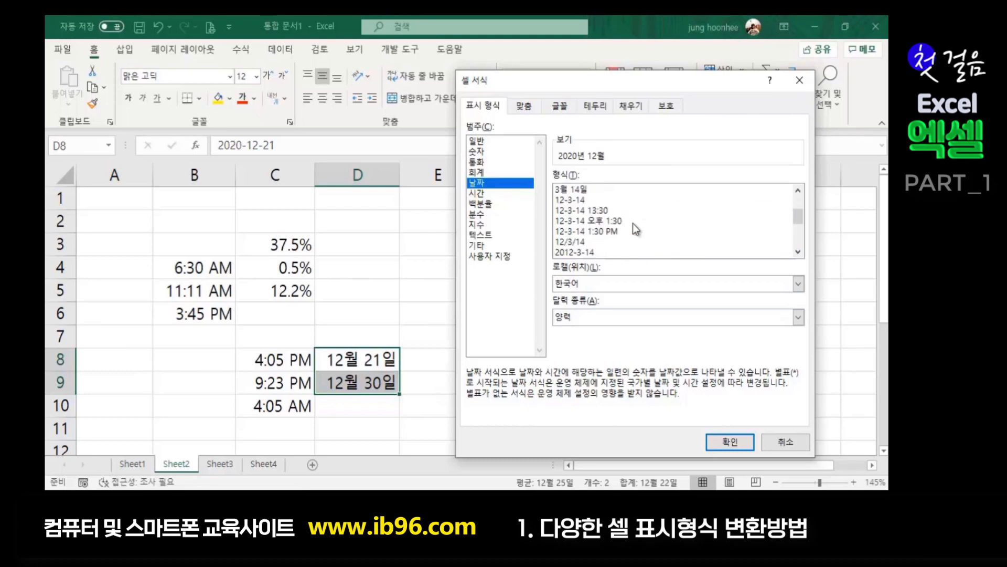
key(Up)
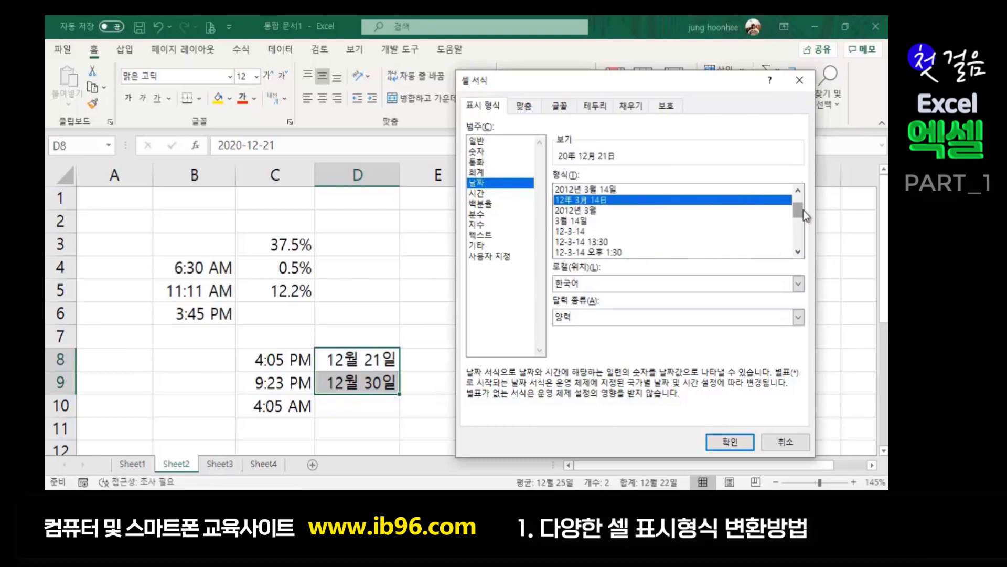
drag(796, 212, 805, 243)
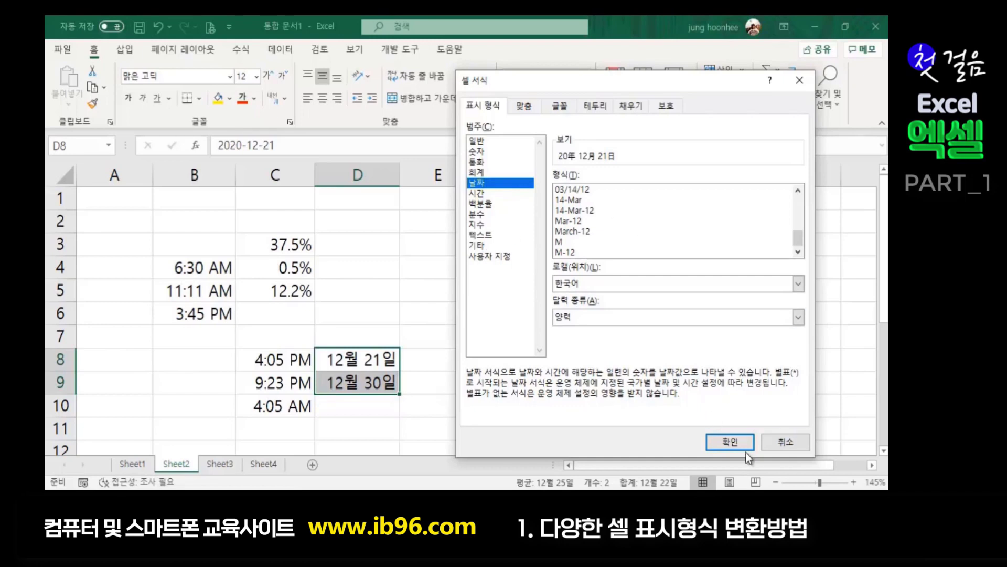
click(736, 439)
click(507, 387)
click(576, 385)
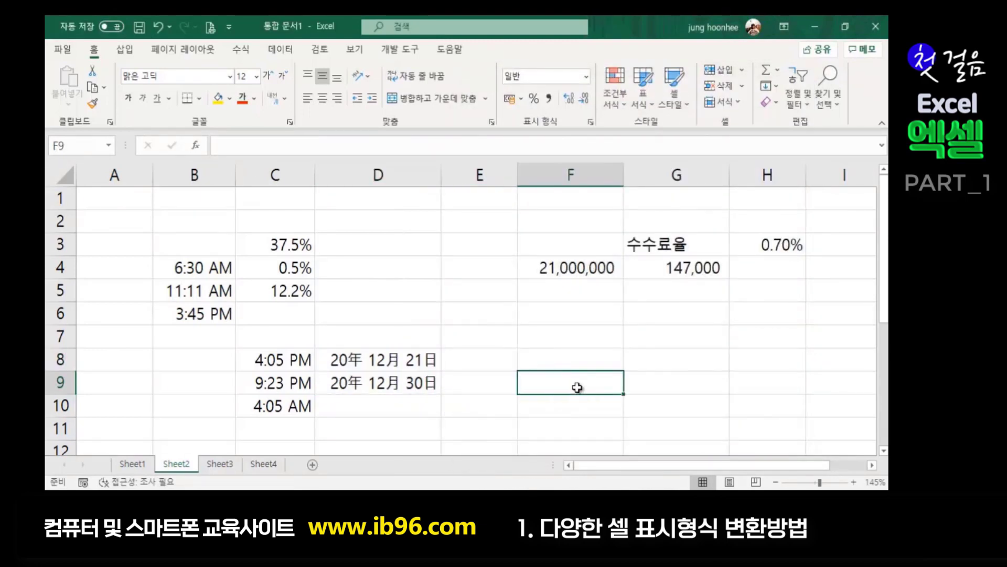
click(457, 428)
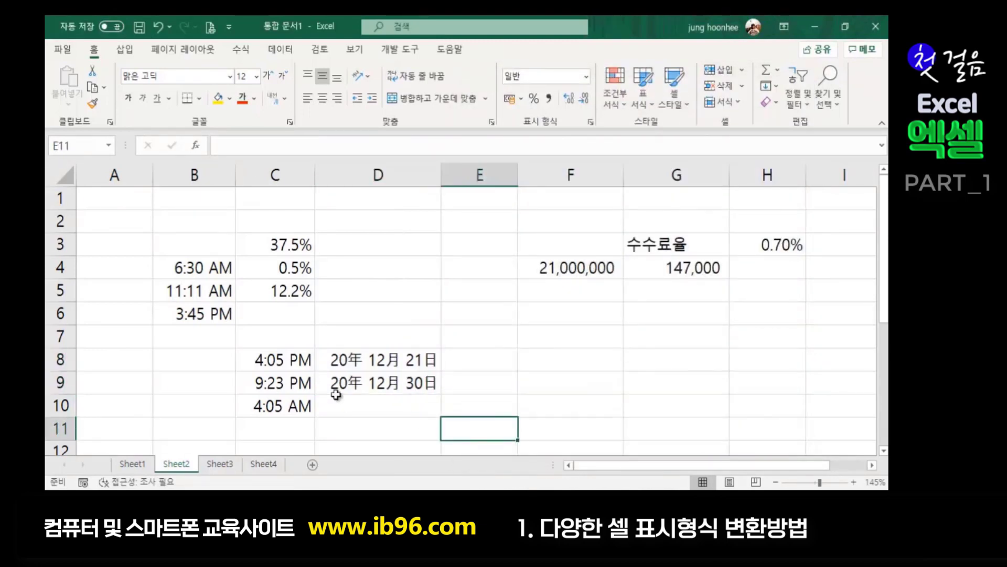
click(280, 358)
drag(280, 359, 389, 398)
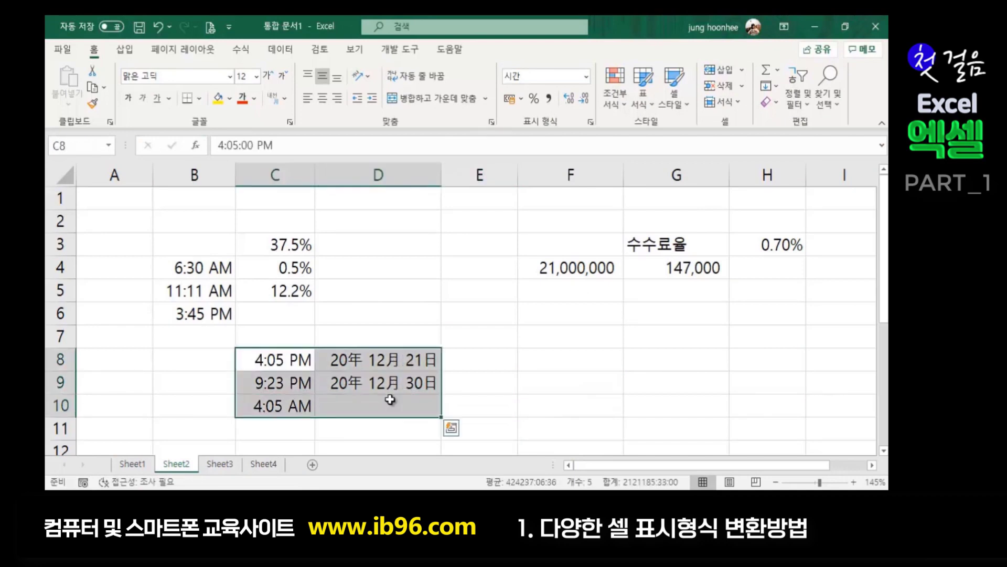
click(449, 365)
click(309, 371)
click(473, 365)
click(600, 375)
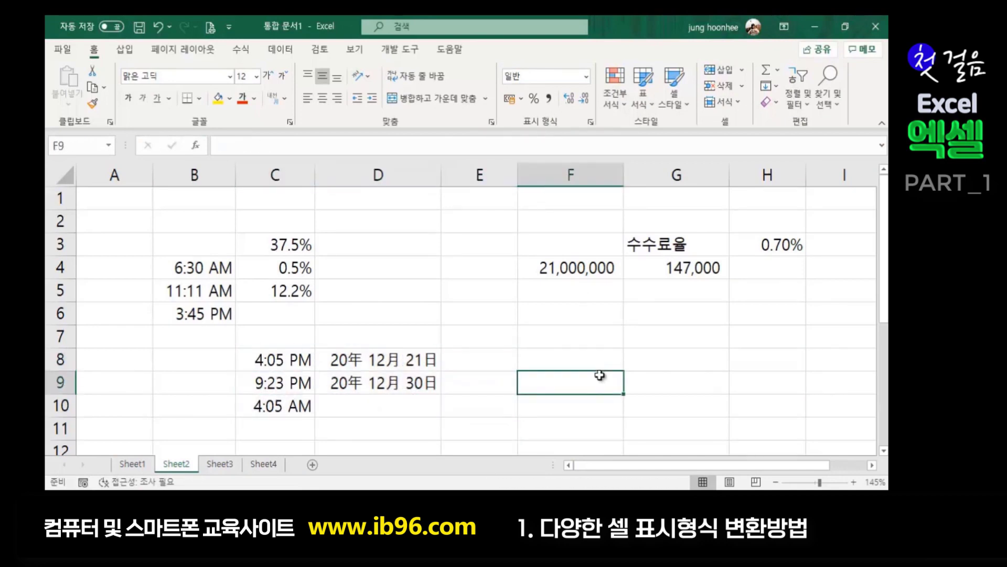
click(409, 366)
click(519, 351)
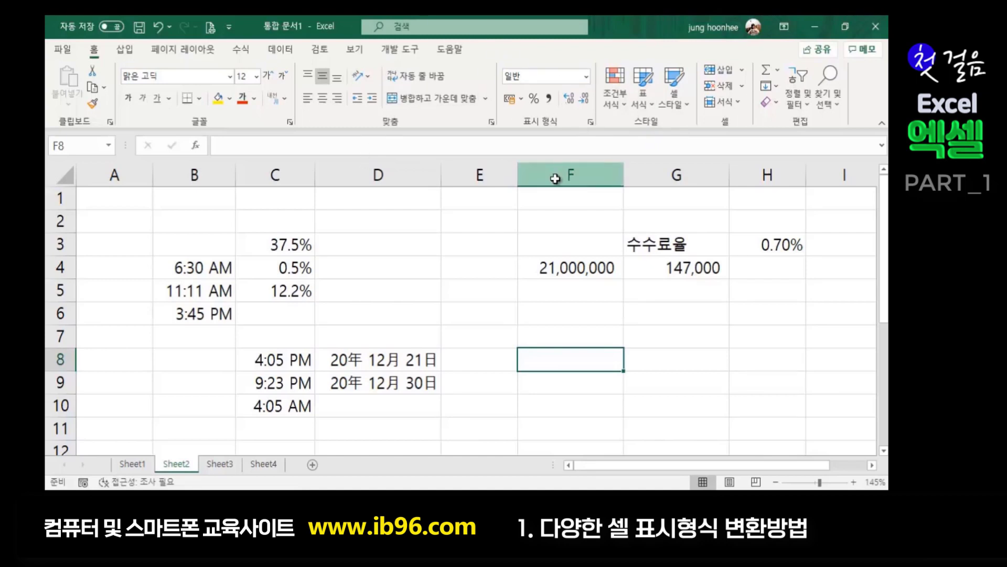
click(672, 340)
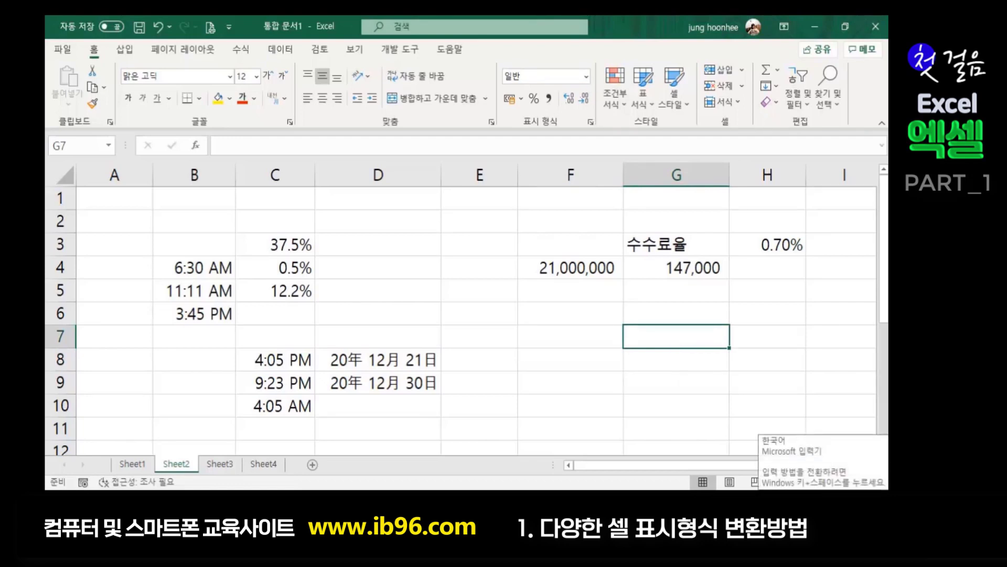
- Give G7 the Special (기타) 주민등록번호 resident registration number format
key(ctrl+1)
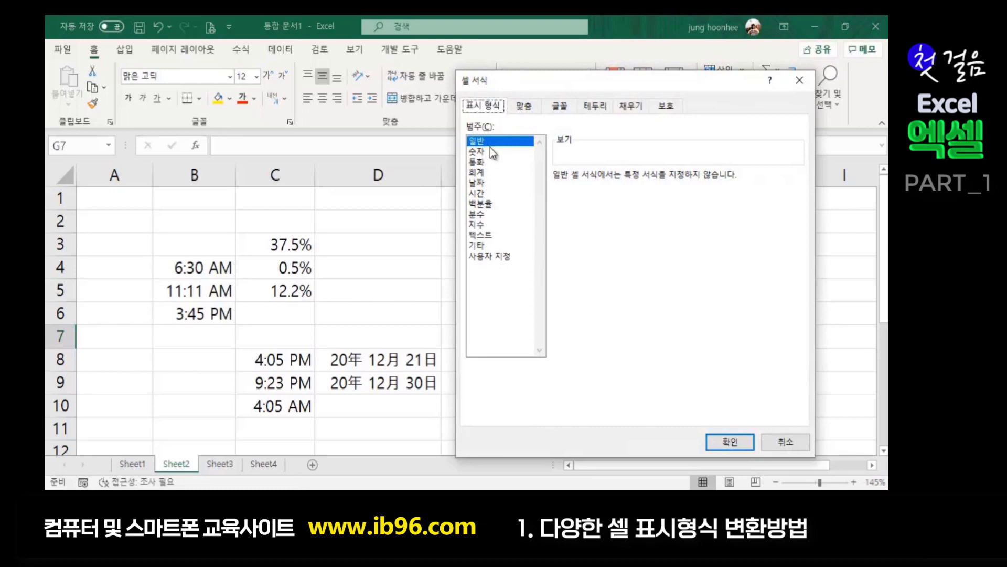
click(485, 234)
click(483, 203)
click(483, 214)
click(482, 224)
click(483, 235)
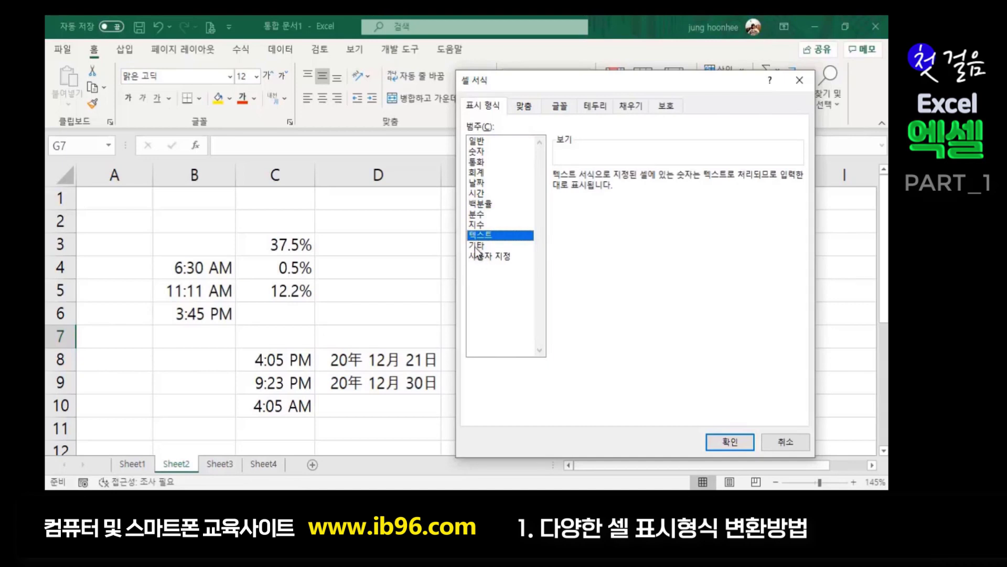
click(478, 245)
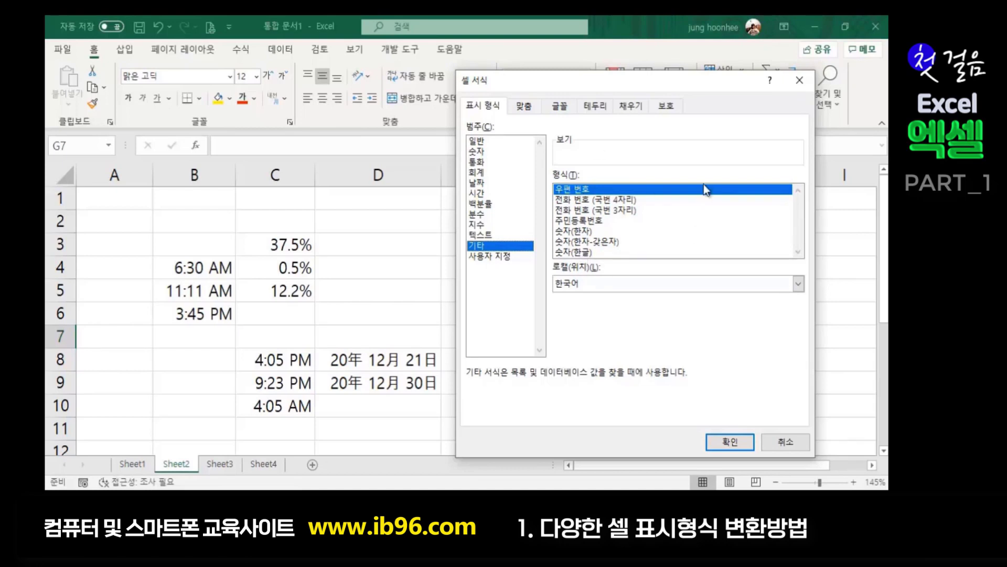
click(667, 221)
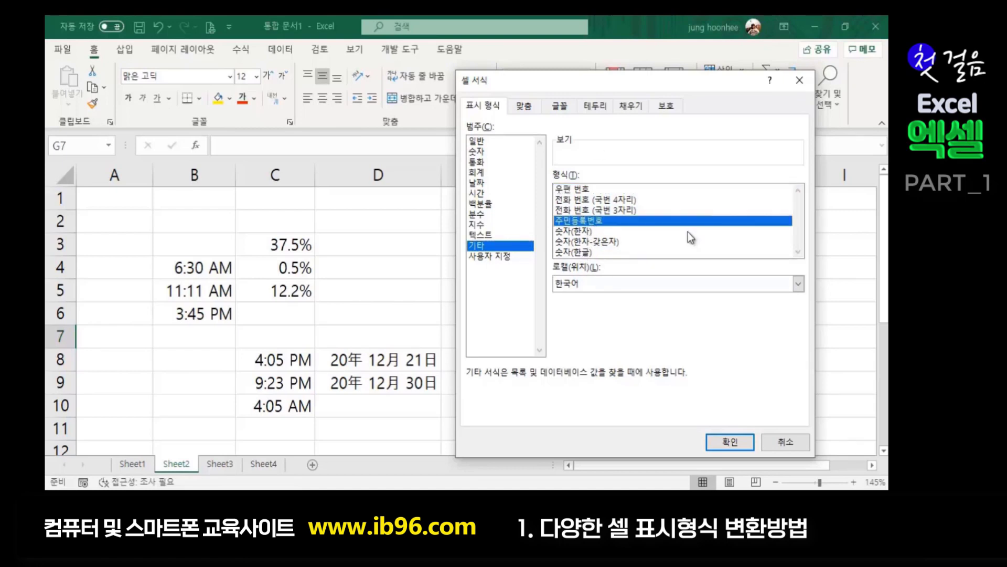
click(738, 440)
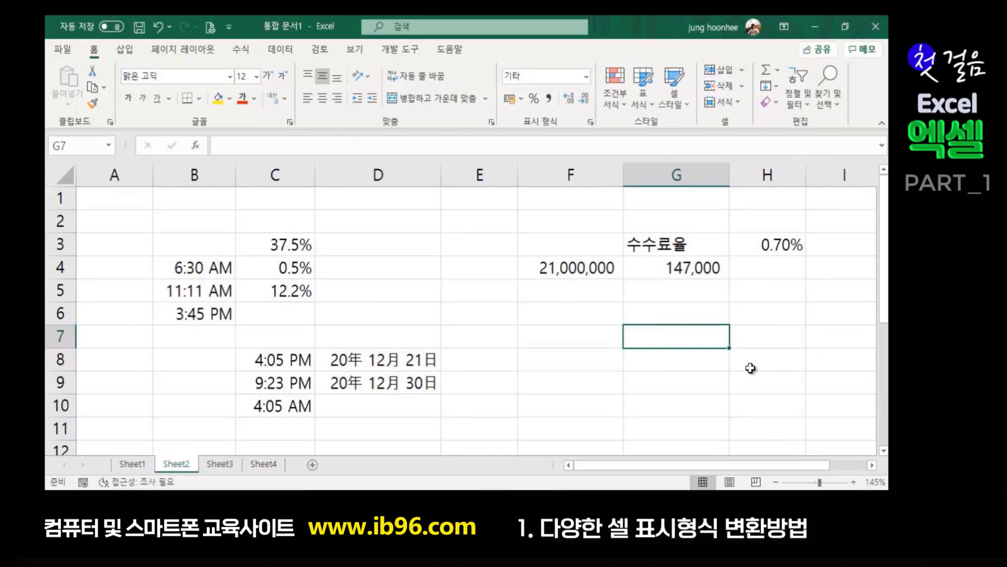
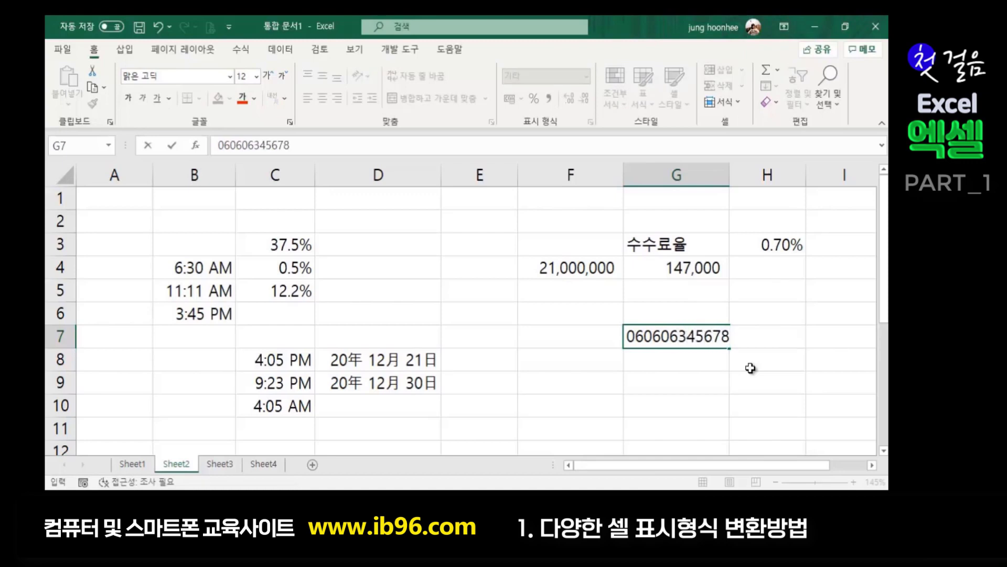
- Enter a 13-digit resident registration number in G7 and check its stored value
key(Return)
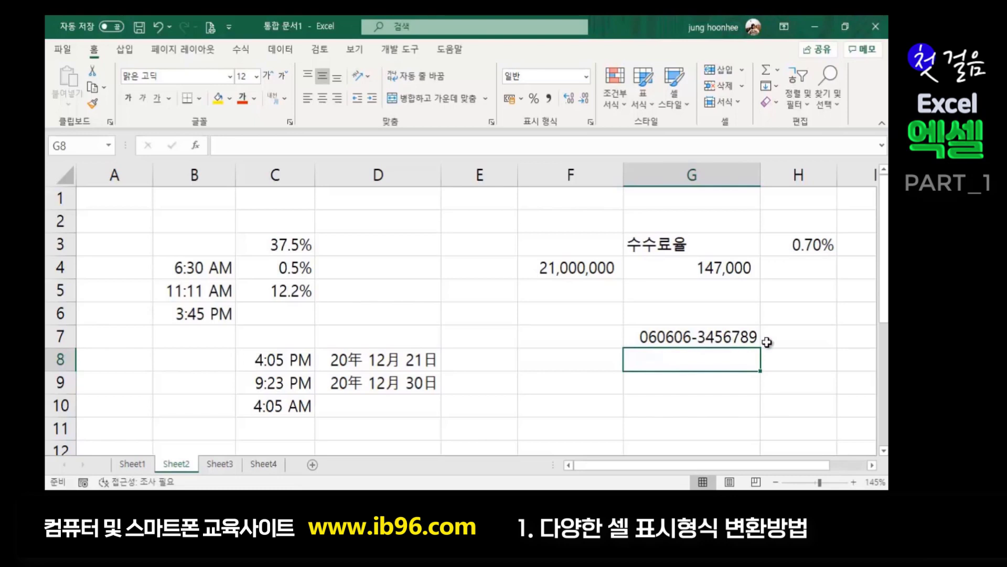
click(676, 334)
click(689, 354)
click(693, 341)
click(694, 353)
click(686, 382)
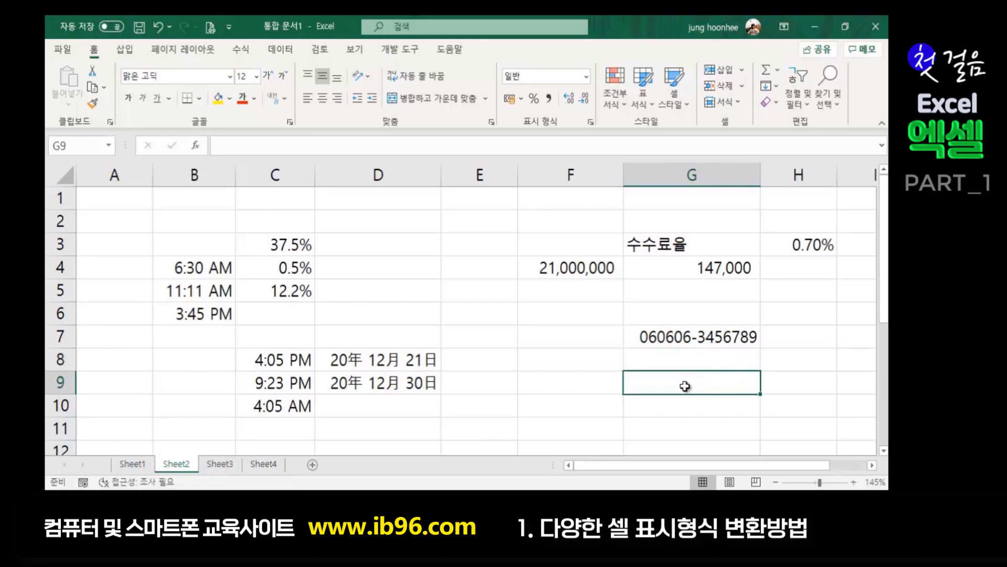
- Enter 21500000 in F8 and 376500000 in F9, then select F8:F9
click(557, 364)
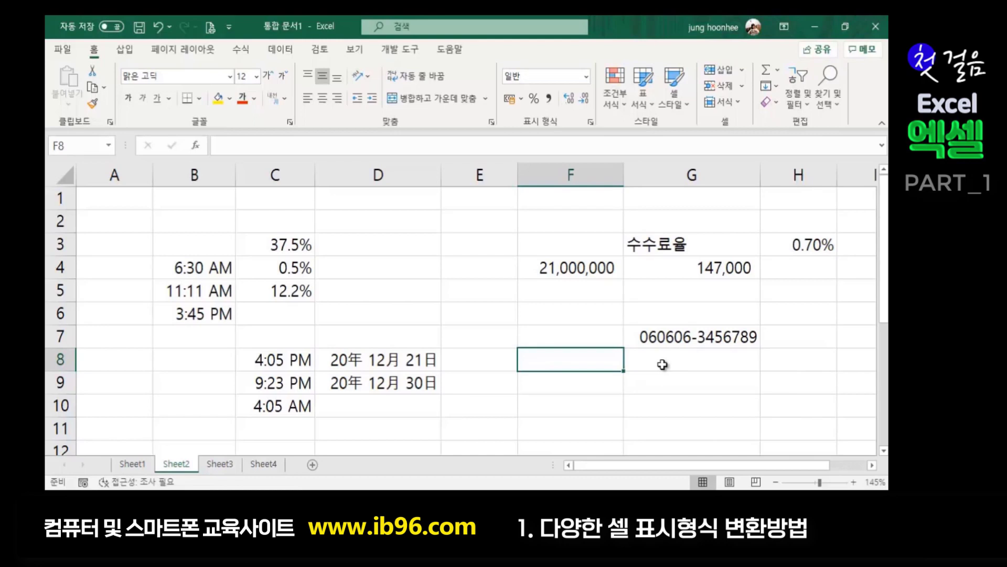
text(21)
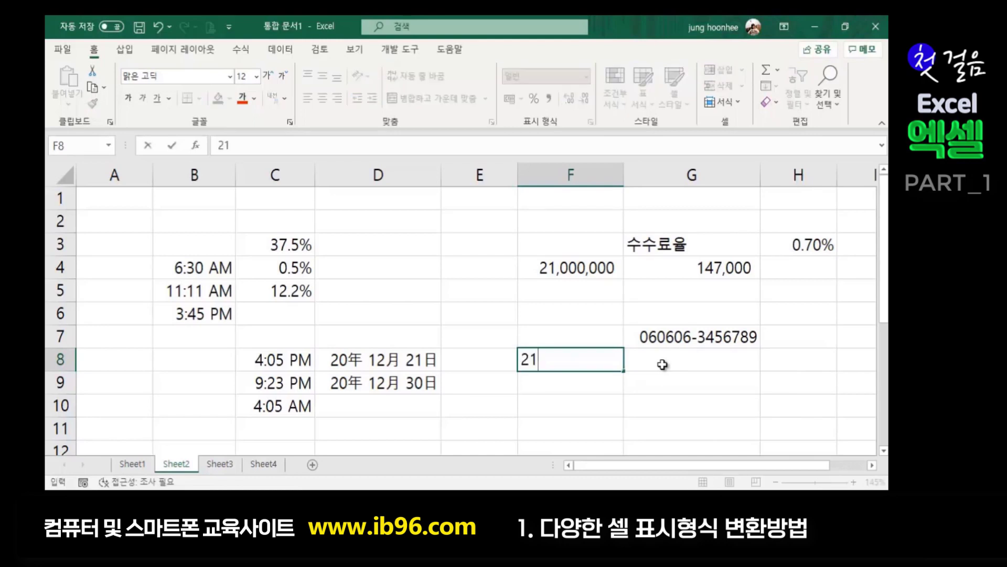
text(5000)
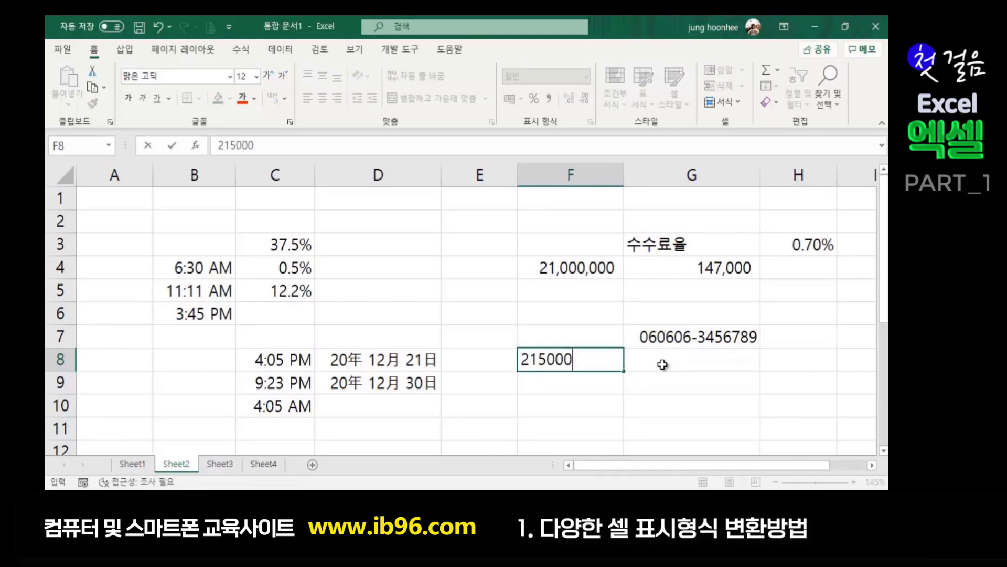
text(00)
key(Return)
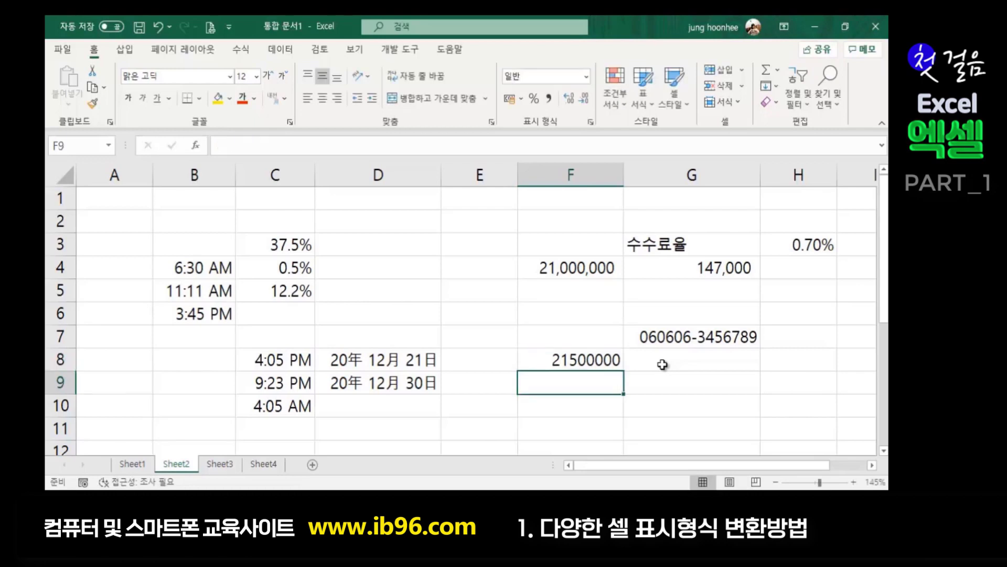
text(376500000)
key(Return)
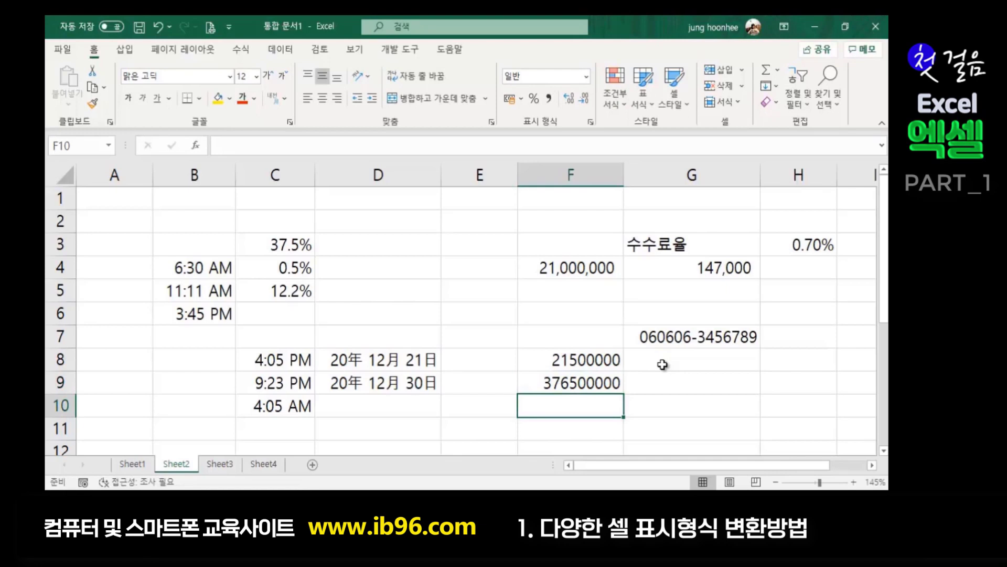
click(665, 400)
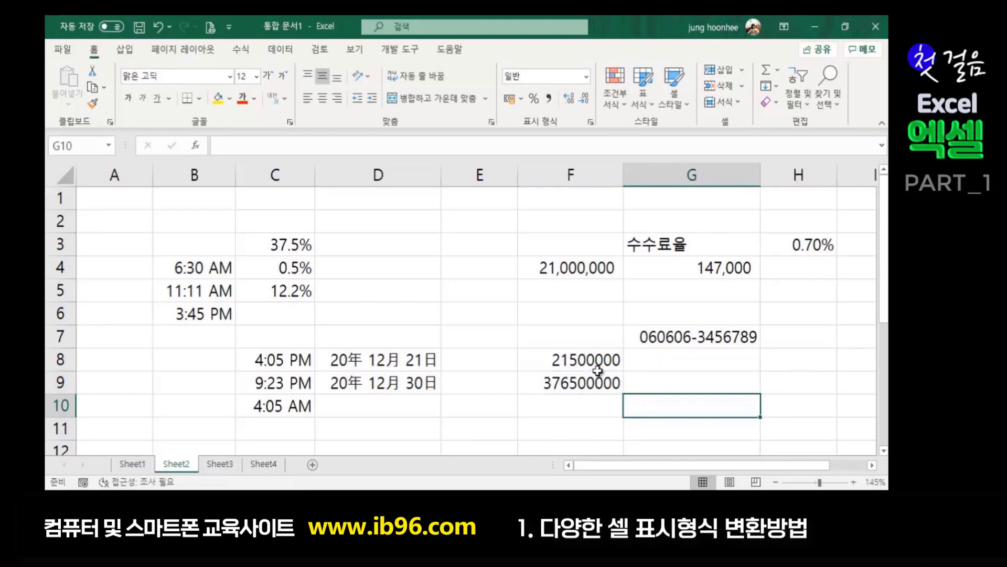
click(556, 363)
drag(557, 365, 560, 383)
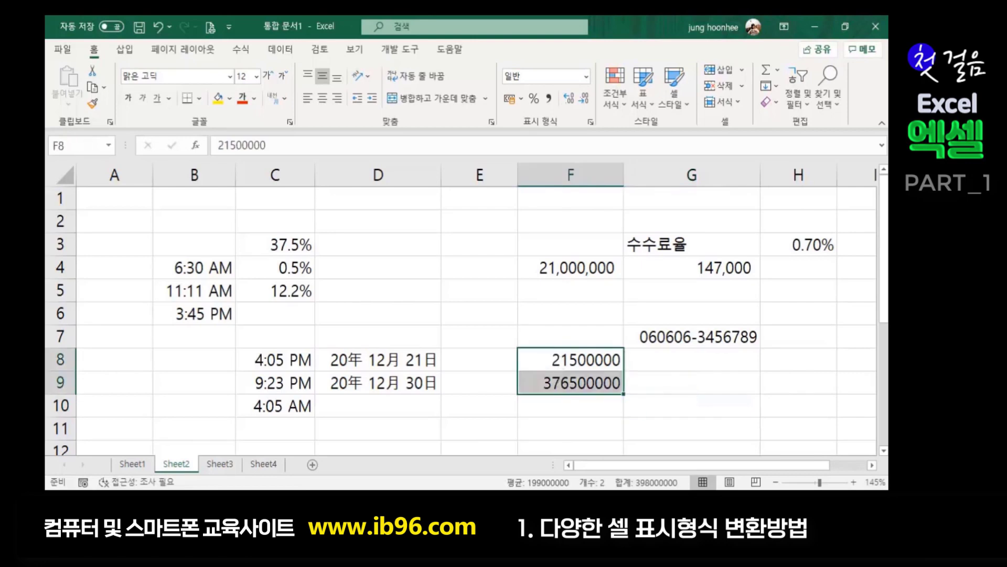
- Apply the Special 숫자(한글) Korean-words number format to F8:F9
key(ctrl+1)
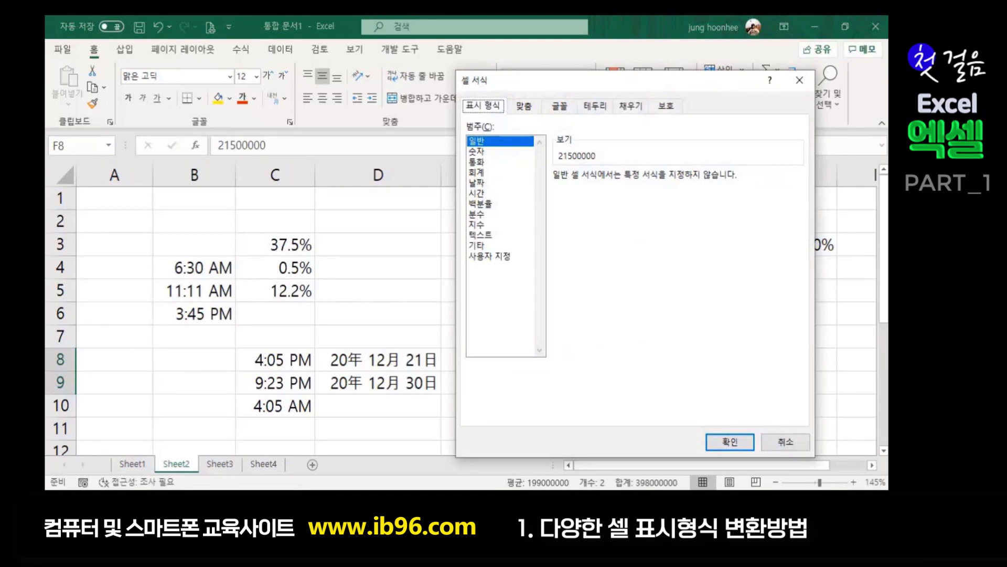
click(477, 245)
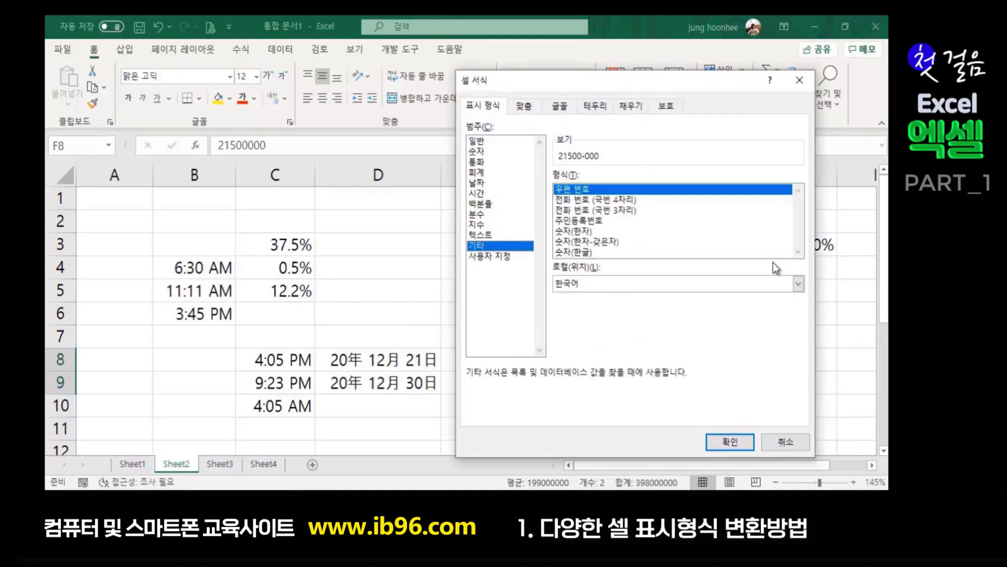
click(574, 253)
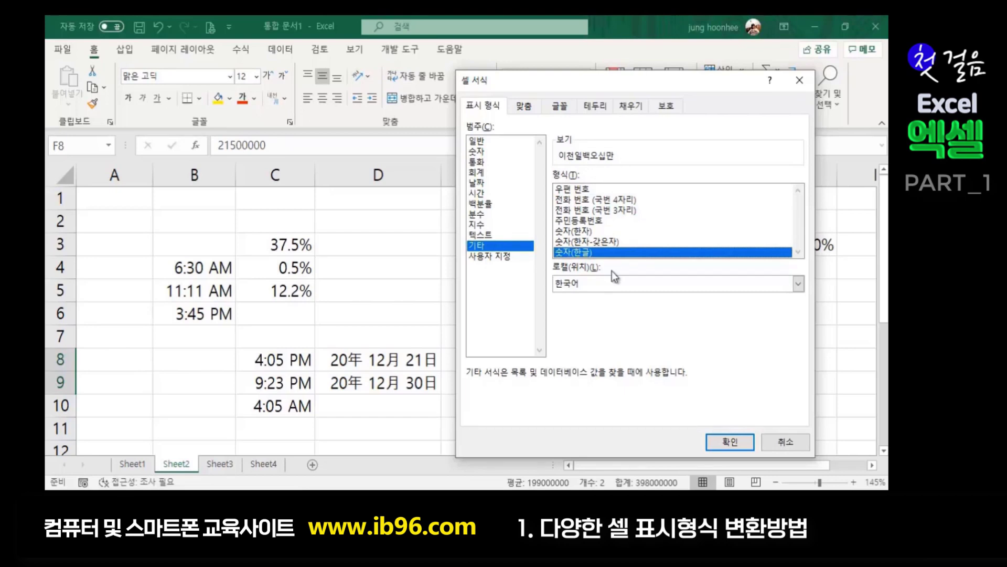
click(728, 442)
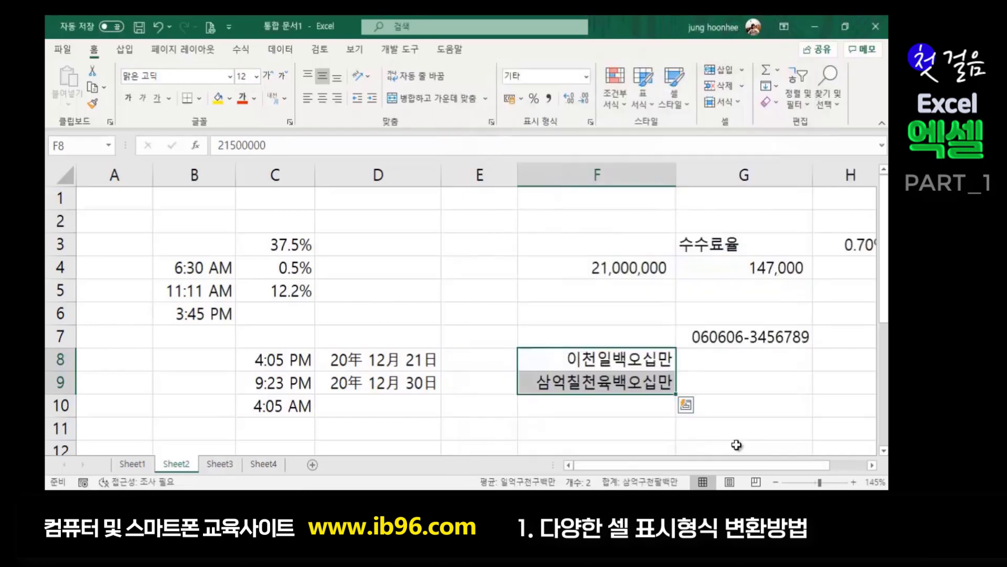
- Compare the numbers stored behind F8 and F9 with their Korean-word display
click(761, 426)
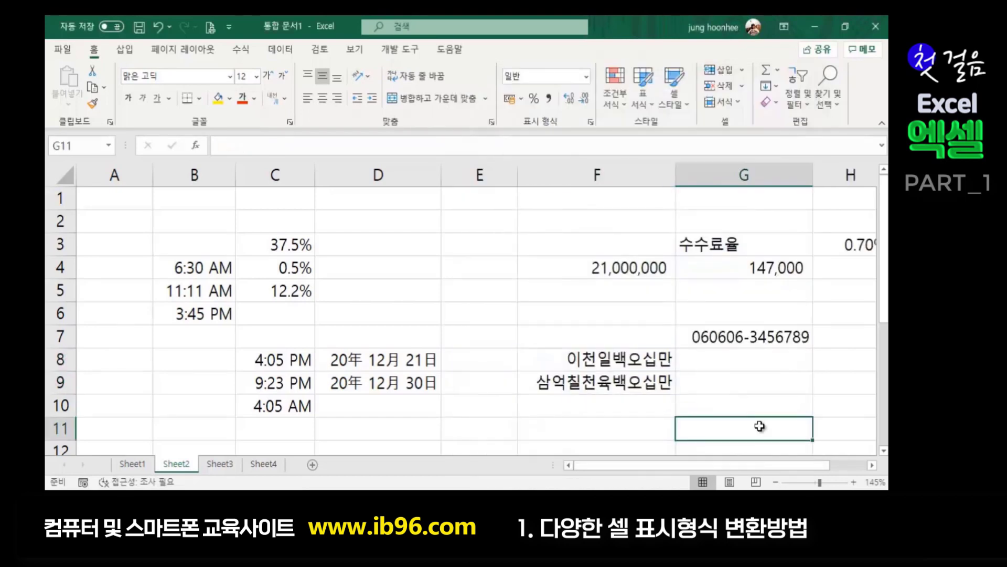
click(627, 360)
click(612, 386)
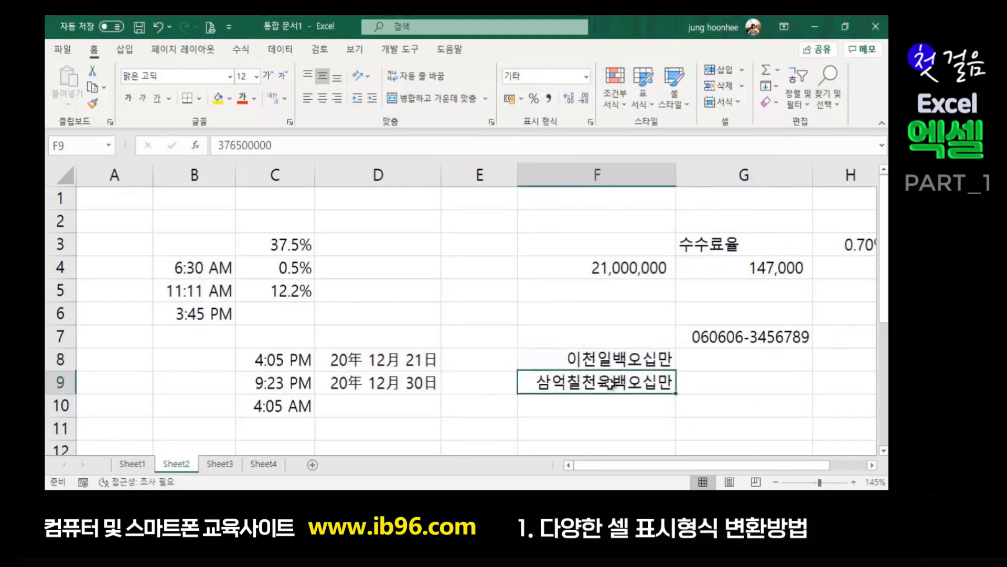
click(701, 402)
click(623, 366)
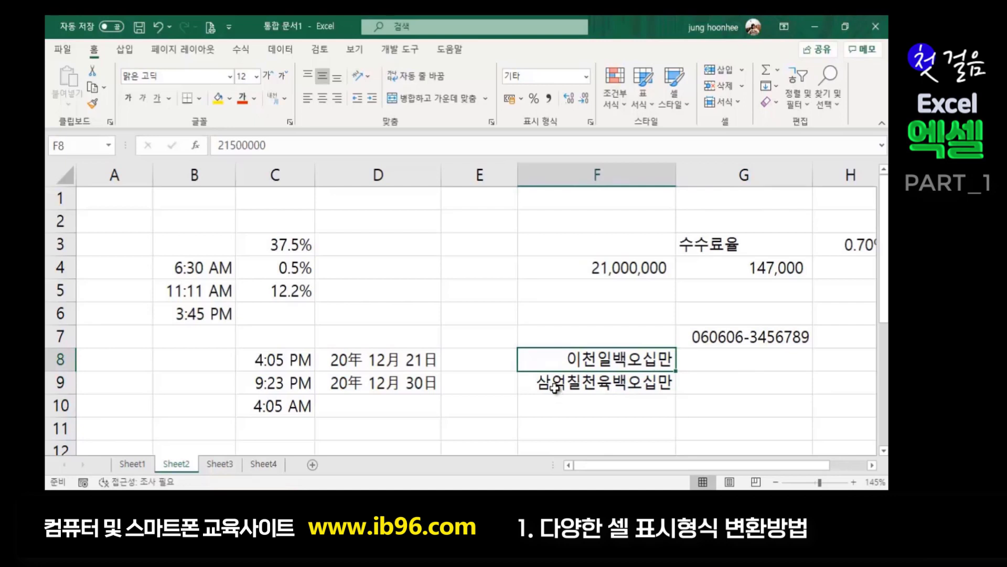
click(627, 383)
click(628, 366)
click(624, 388)
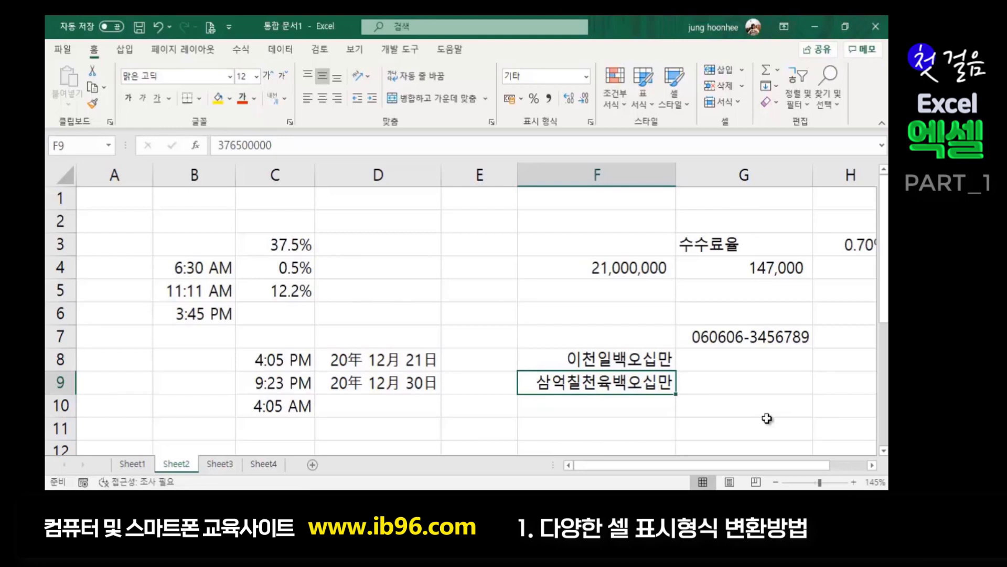
click(618, 356)
drag(618, 356, 577, 386)
click(691, 405)
click(591, 434)
click(729, 388)
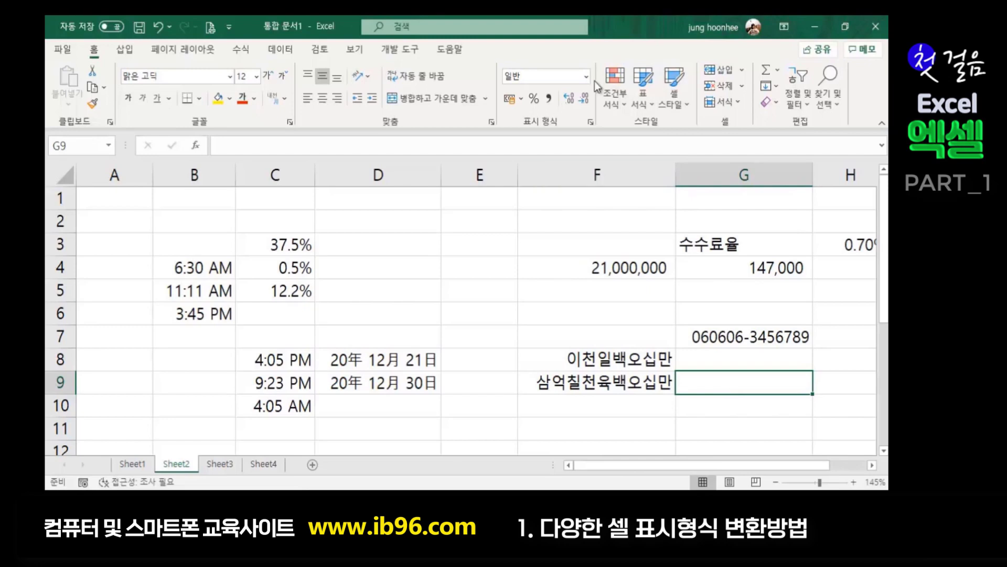
click(591, 122)
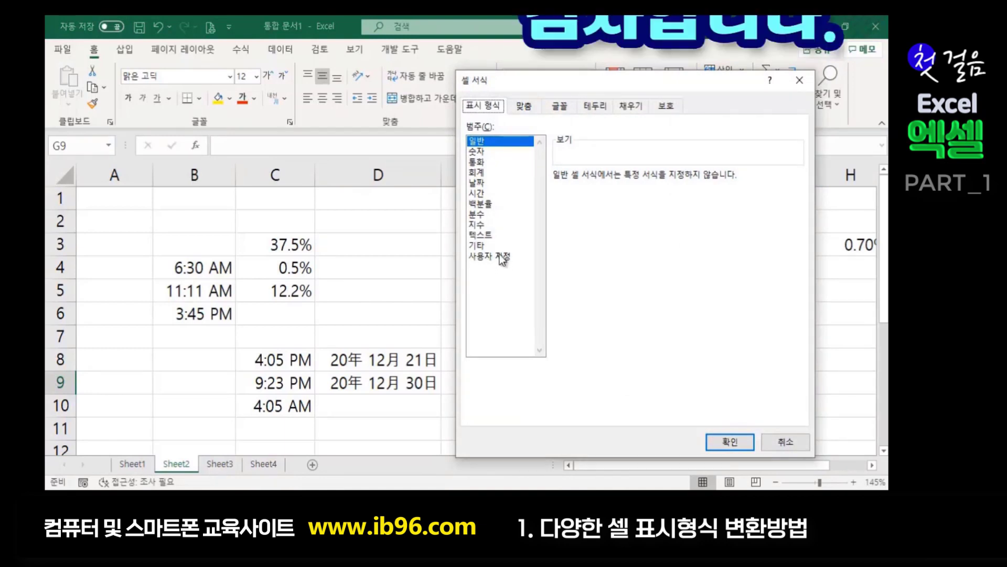
click(740, 445)
click(423, 304)
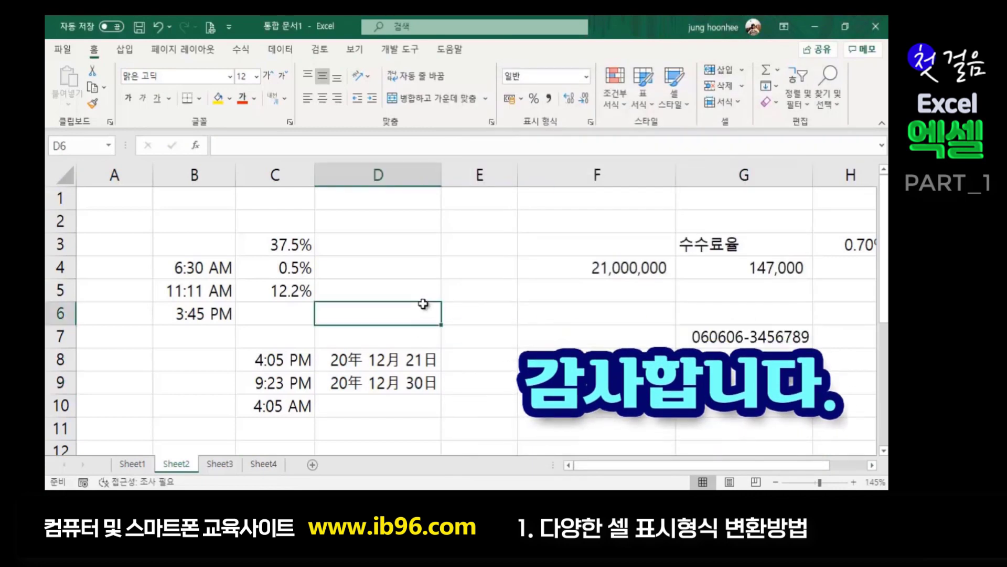
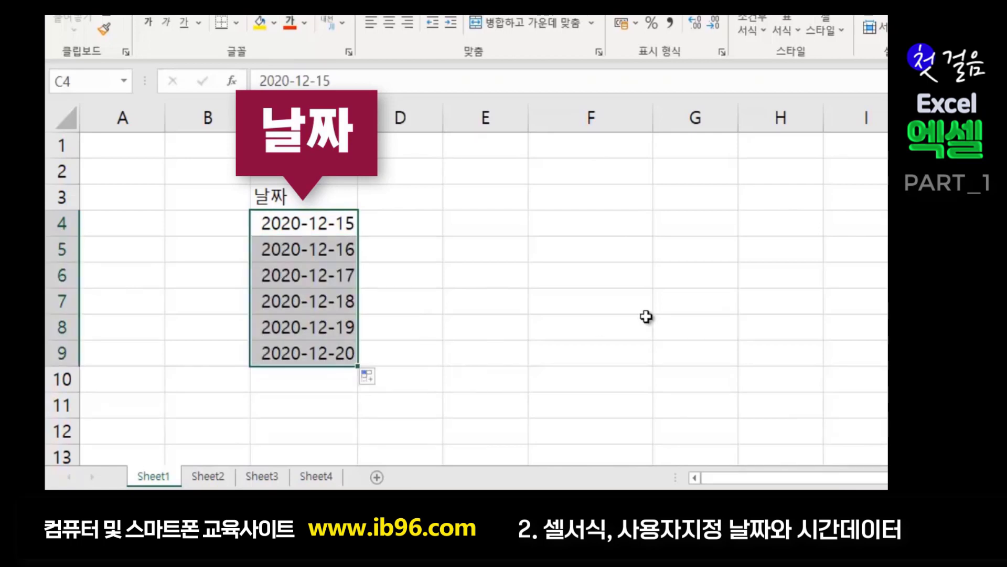
- Head D3 as 시간, enter 7:30 and 8:30, and fill hourly times down to 12:30 in D9
click(396, 199)
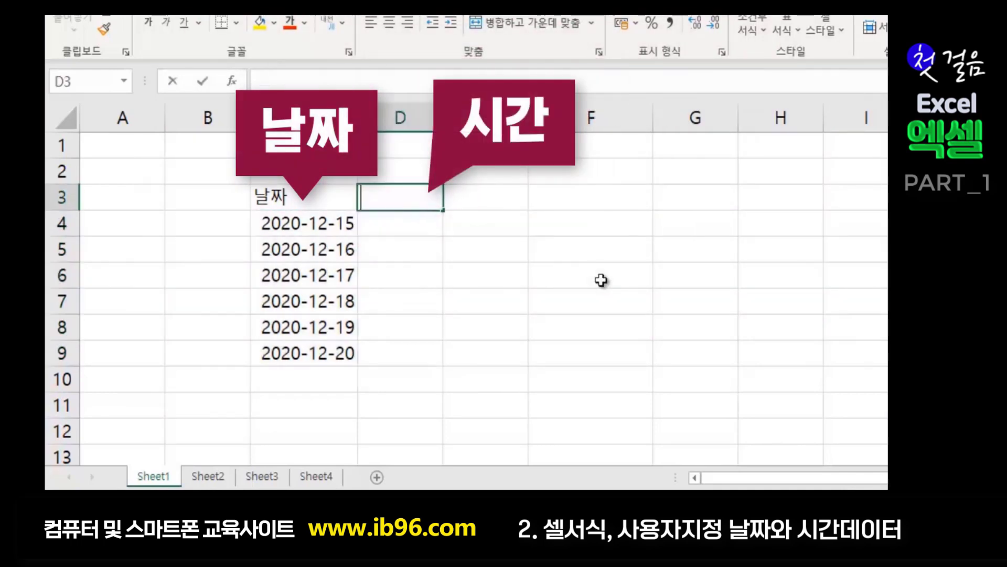
text(시간)
key(Return)
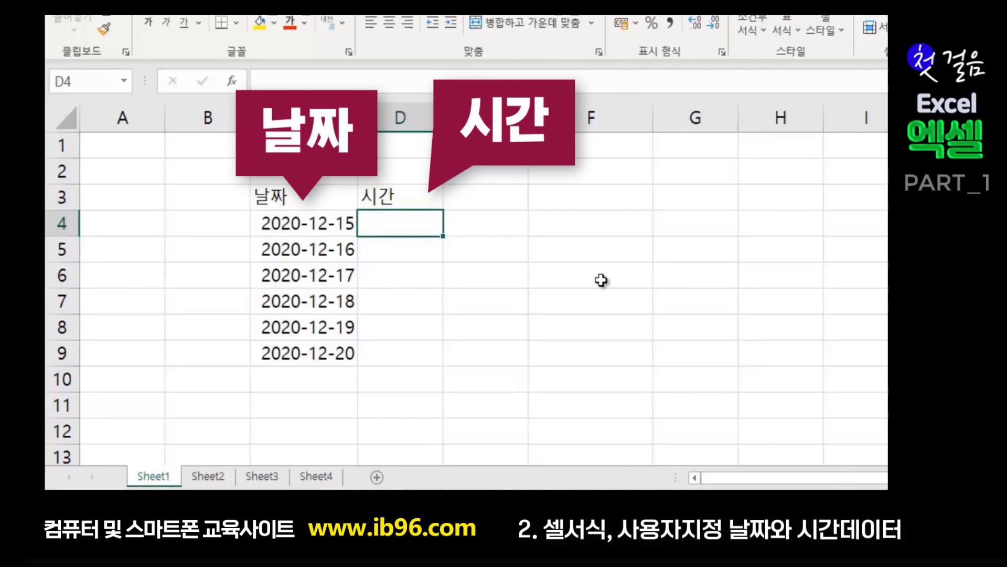
text(7:30)
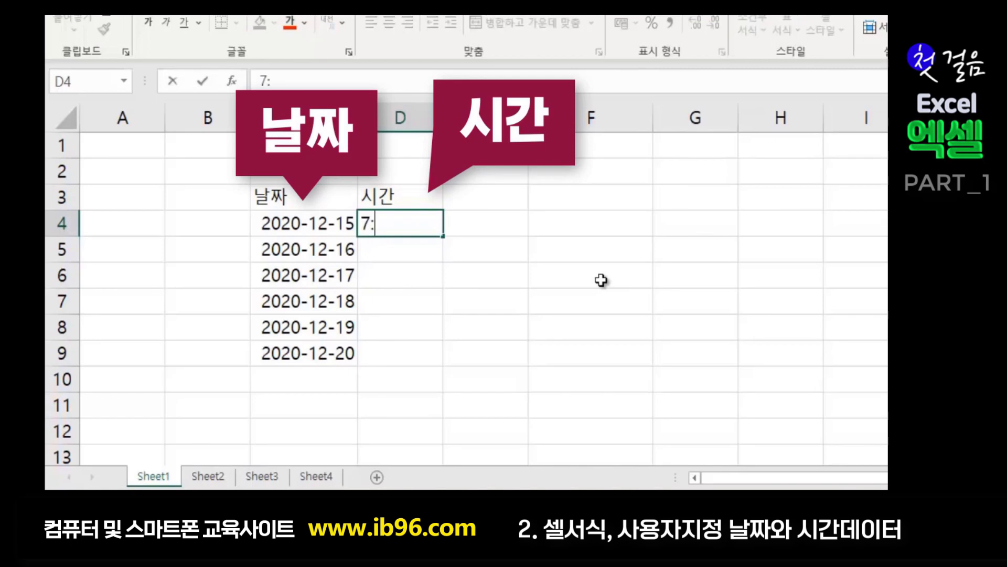
key(Return)
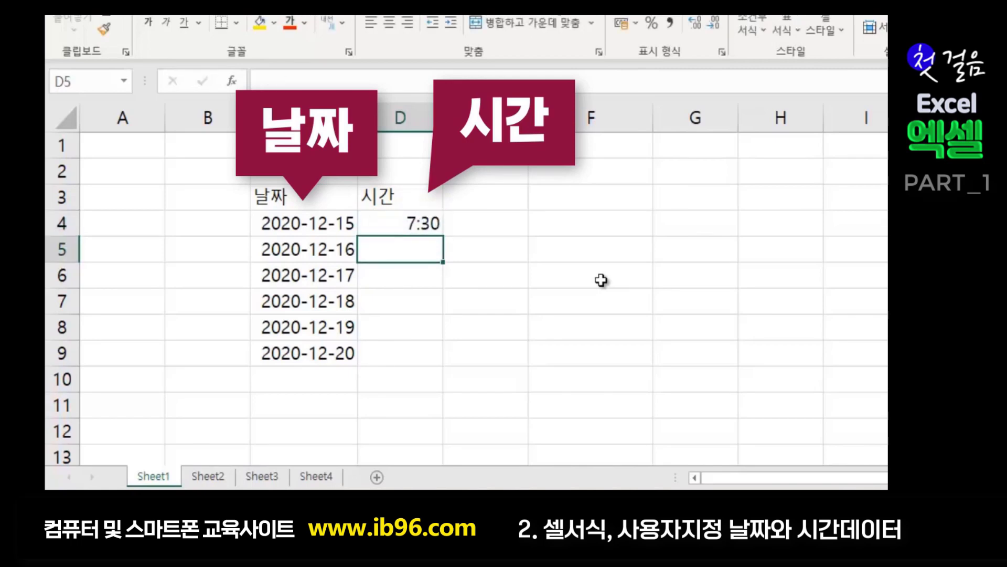
text(8:30)
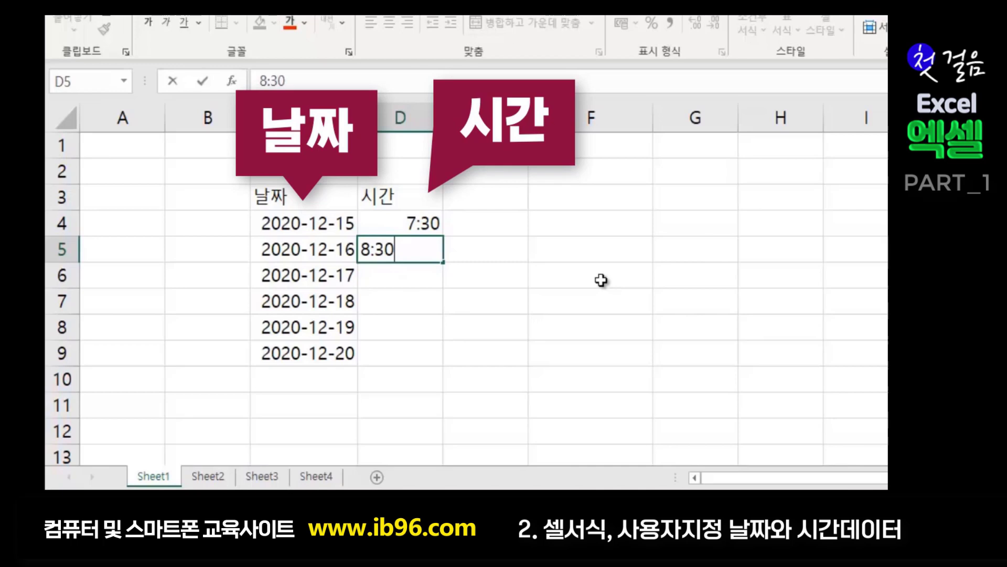
key(Return)
drag(424, 223, 446, 355)
click(607, 352)
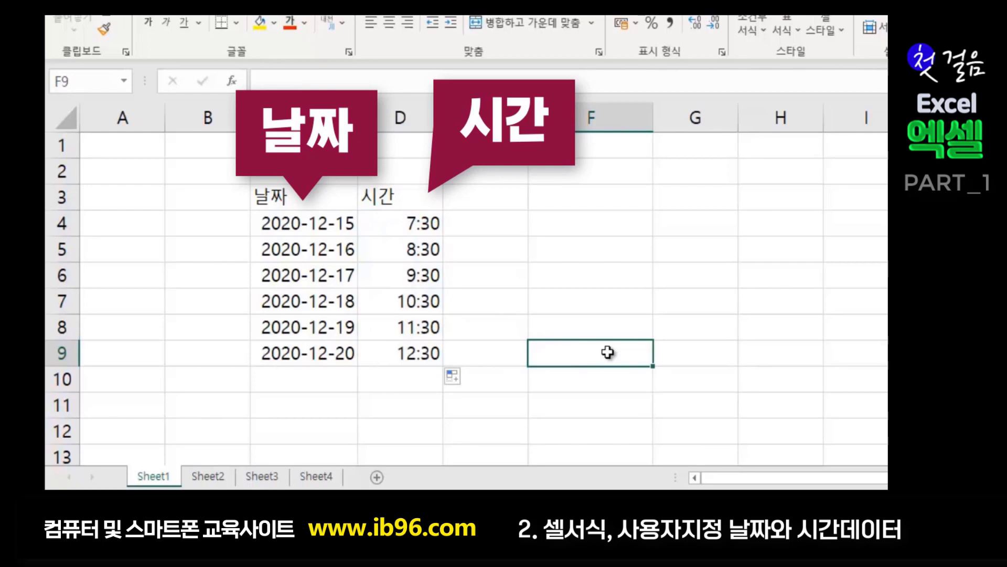
- Point out each of the six dates in column C, C4 through C9
click(592, 321)
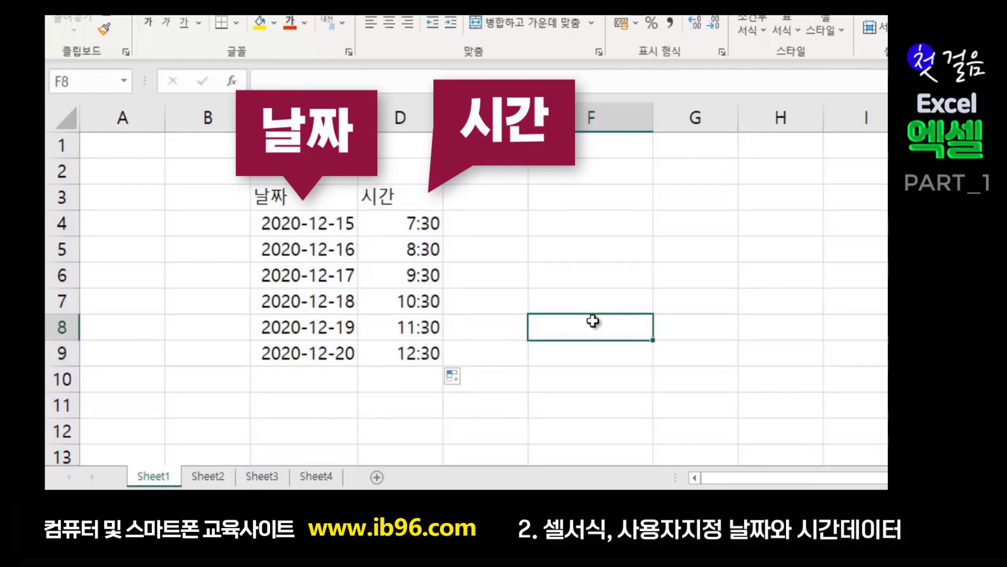
click(553, 225)
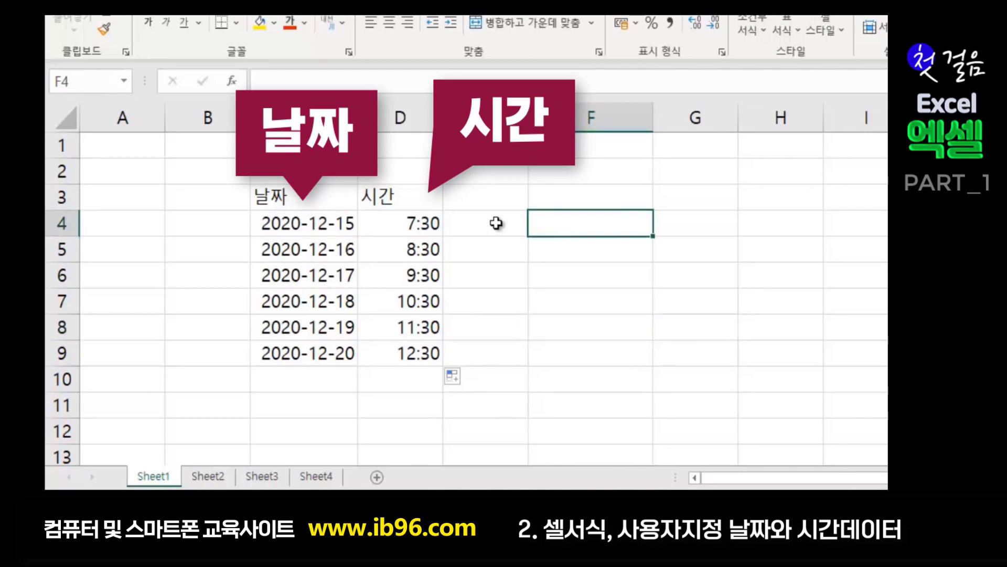
click(334, 230)
click(307, 251)
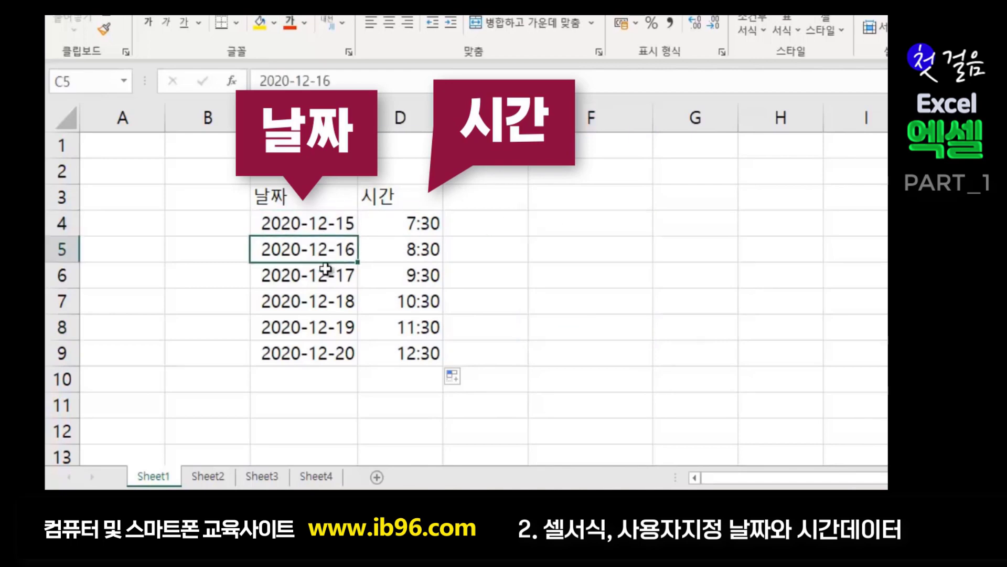
click(324, 274)
click(322, 299)
click(305, 326)
click(309, 355)
- Select the date range C4:C9
click(545, 321)
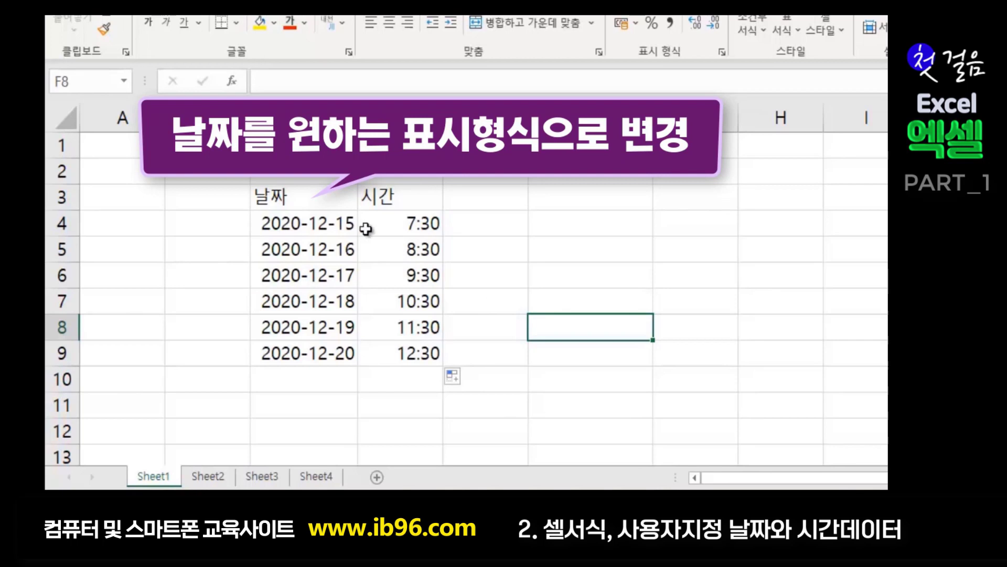
click(322, 221)
drag(322, 220, 304, 355)
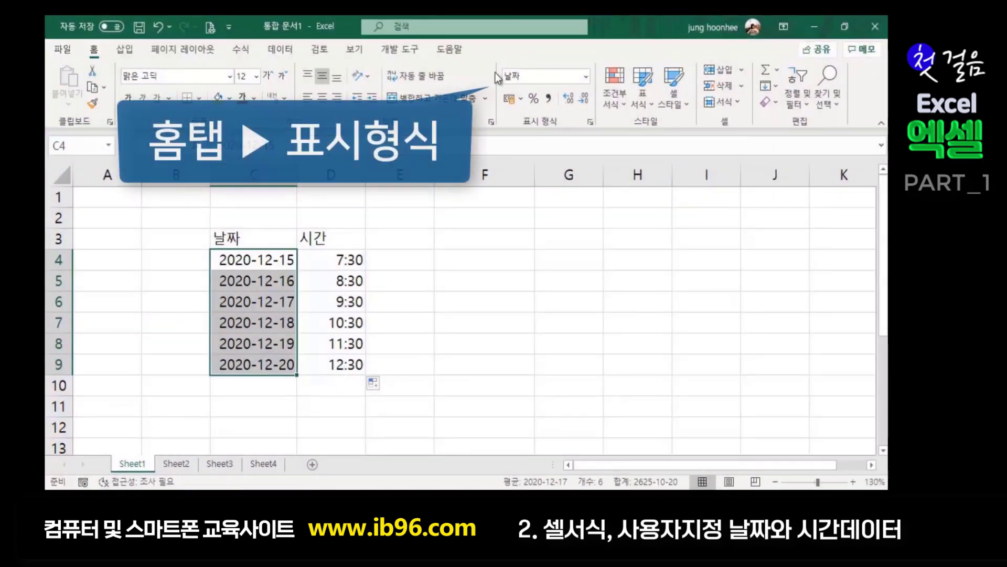
- Open the 셀 서식 dialog for the dates from the number format list's more-formats option
click(585, 77)
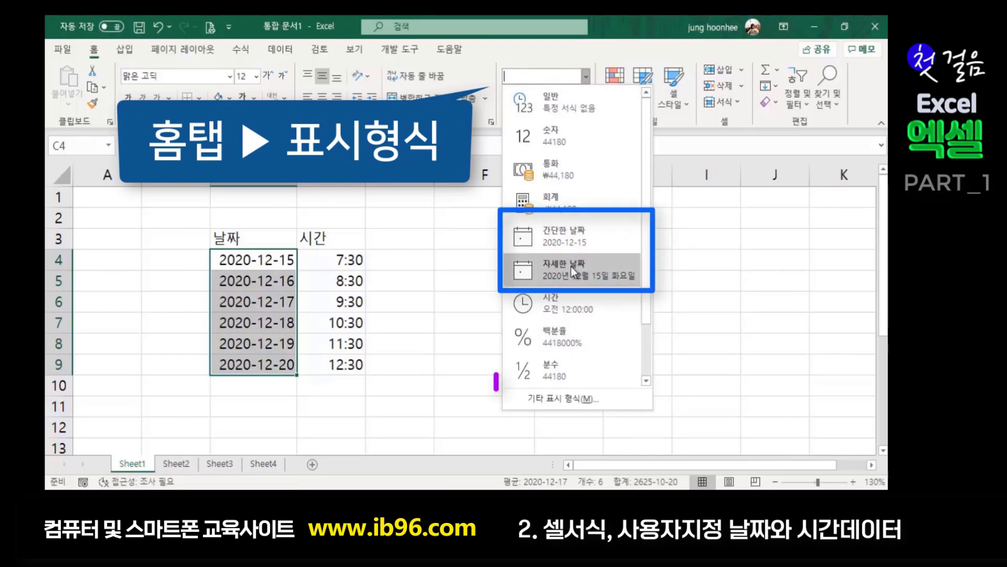
click(579, 401)
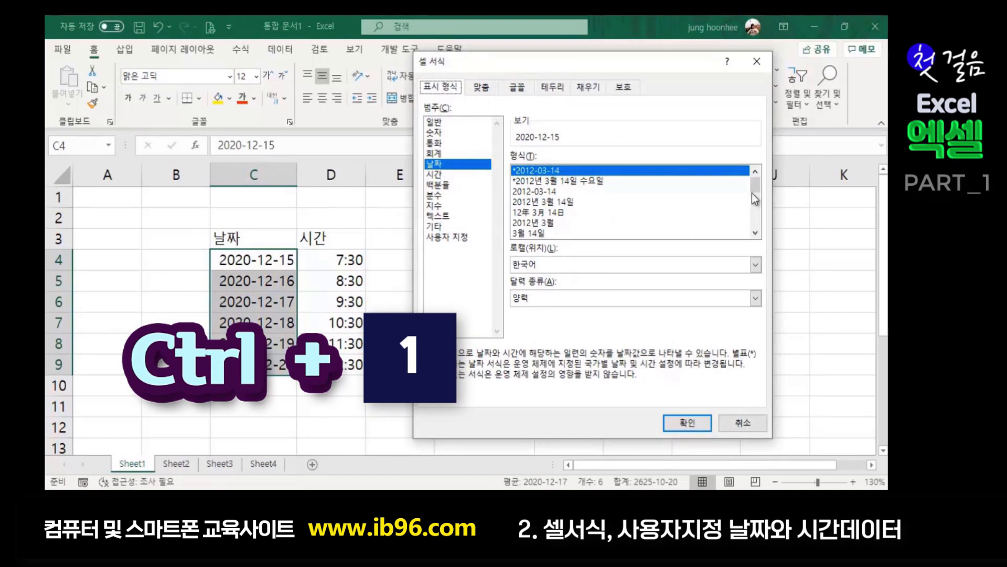
- Apply the 2012년 3월 14일 date type so dates read 2020년 12월 15일 through 2020년 12월 20일
mouse_move(755, 185)
mouse_down()
mouse_move(754, 200)
mouse_move(745, 175)
mouse_move(746, 195)
mouse_up()
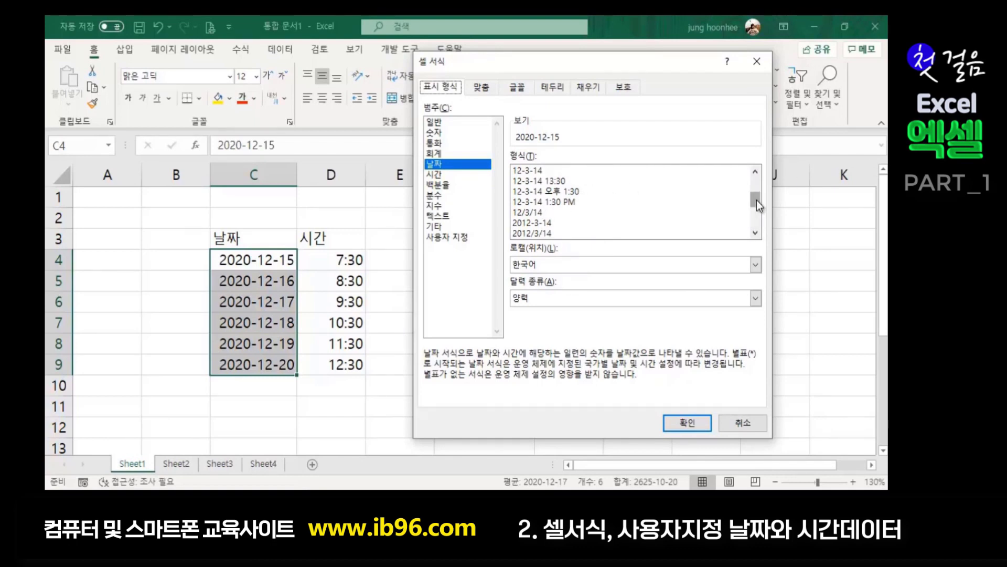
drag(756, 200, 759, 178)
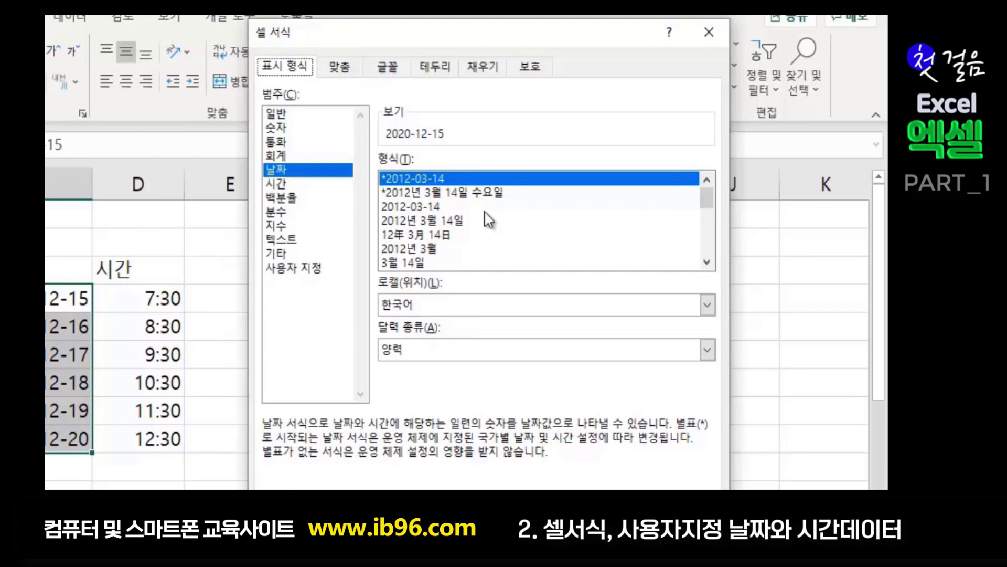
click(429, 223)
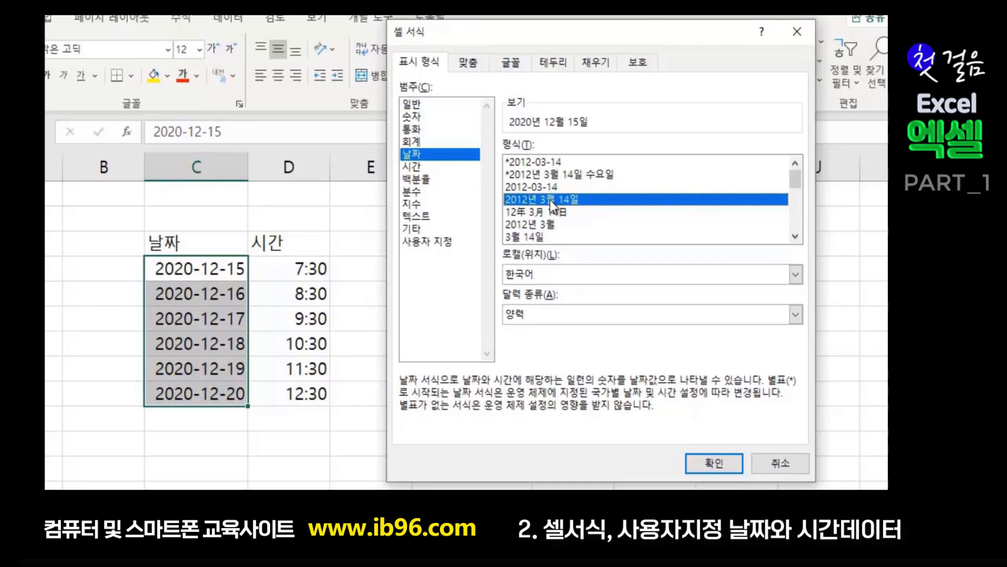
click(716, 461)
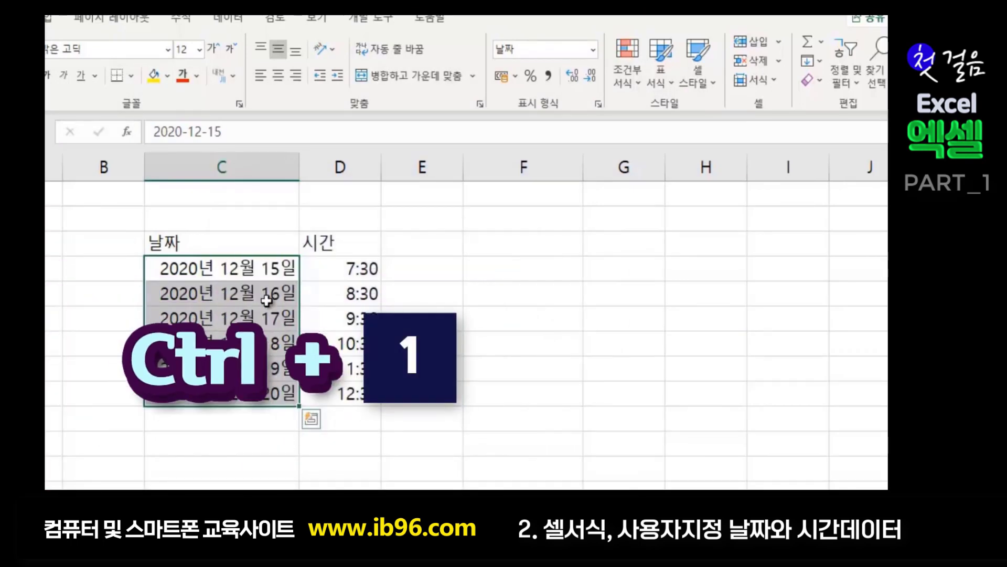
- Reopen 셀 서식, compare the weekday date type, then view the custom code yyyy"년" m"월" d"일";@
key(ctrl+1)
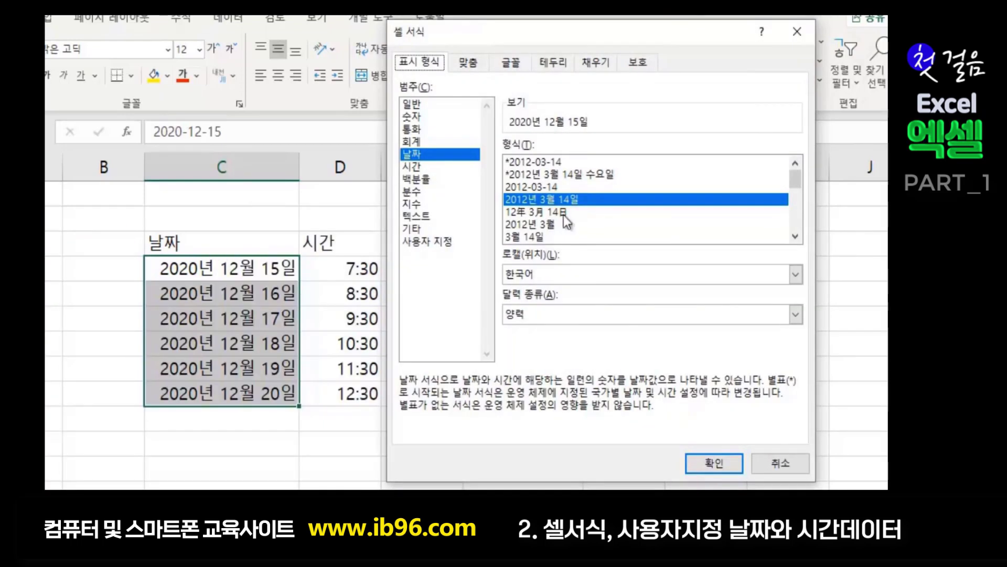
click(597, 175)
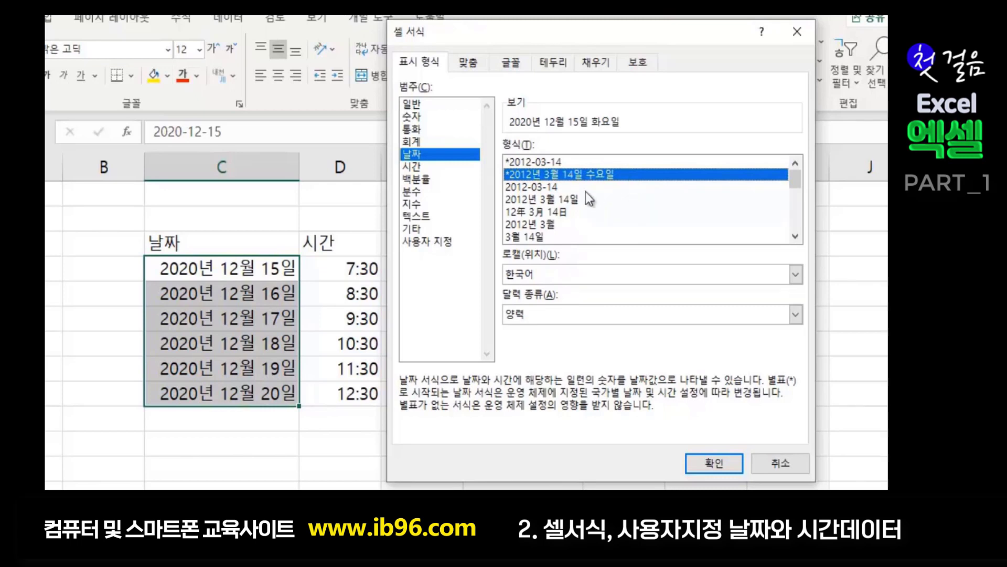
click(567, 204)
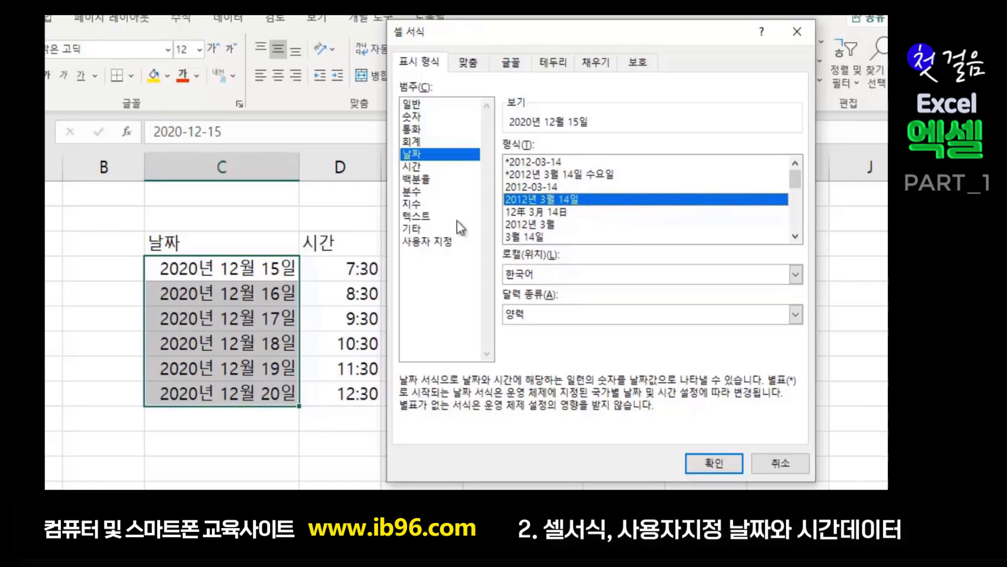
click(435, 243)
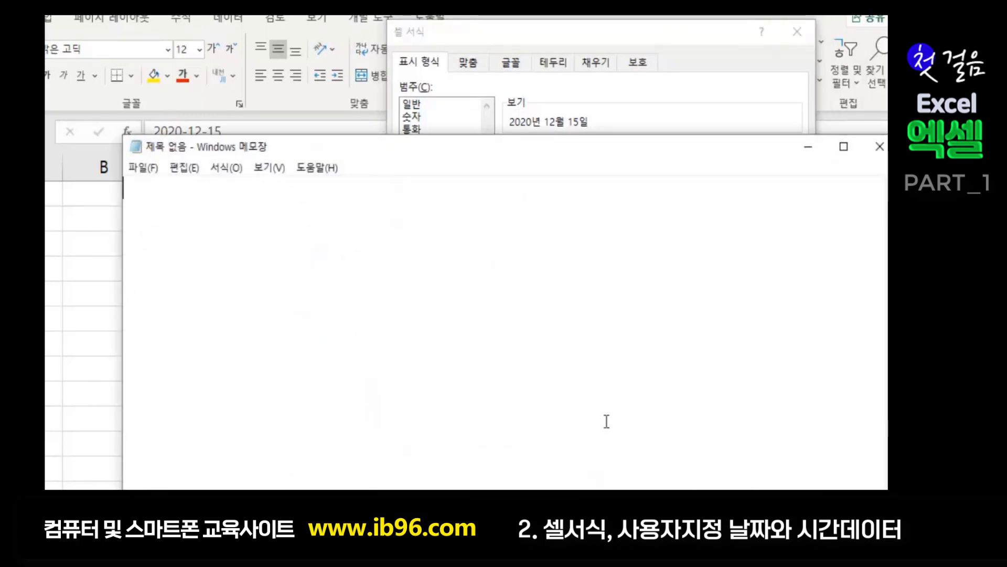
- Write 서식기호, 날짜 and y on three Notepad lines, then move Notepad down beside the format code
drag(486, 153, 759, 27)
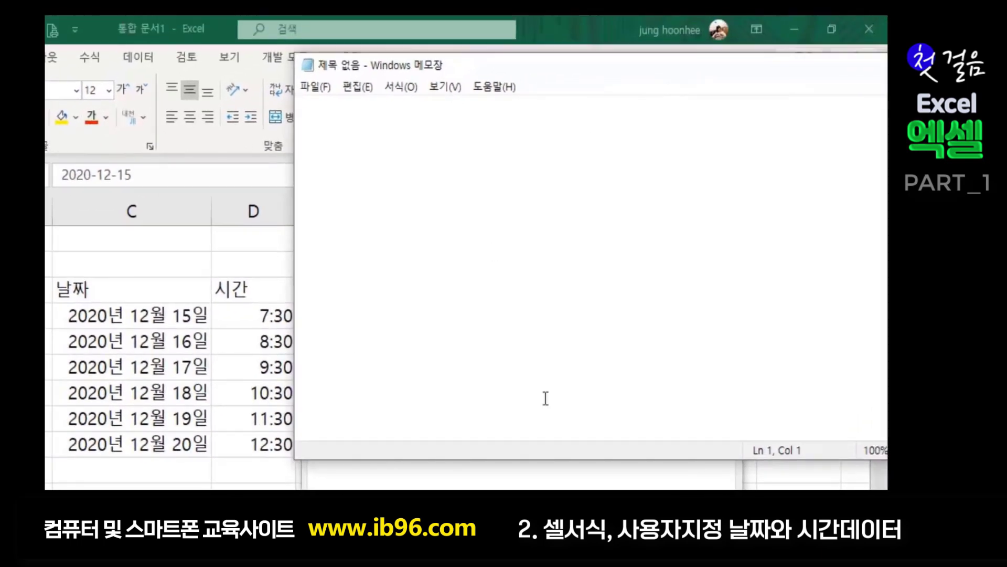
text(t)
key(BackSpace)
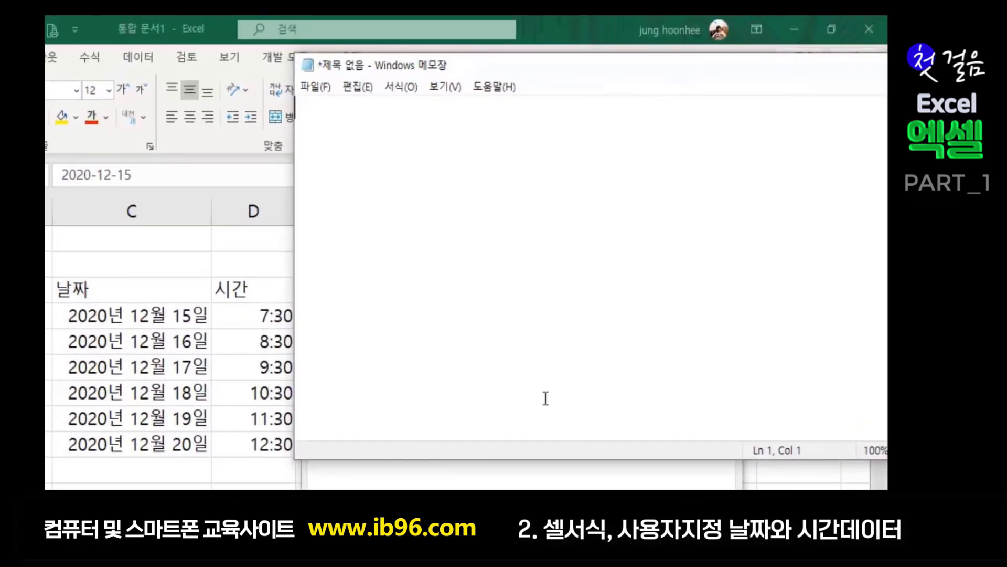
text(서식기호)
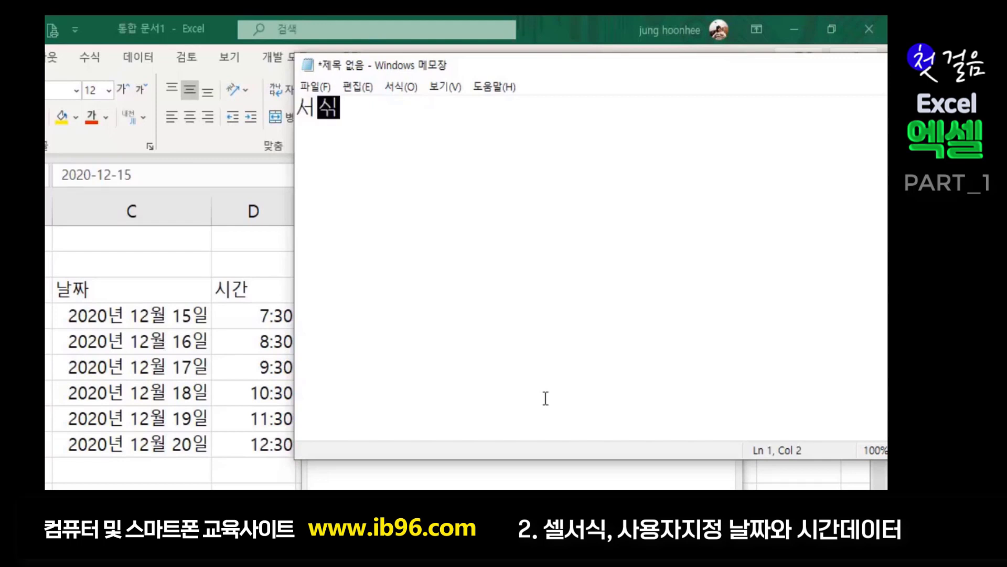
key(Return)
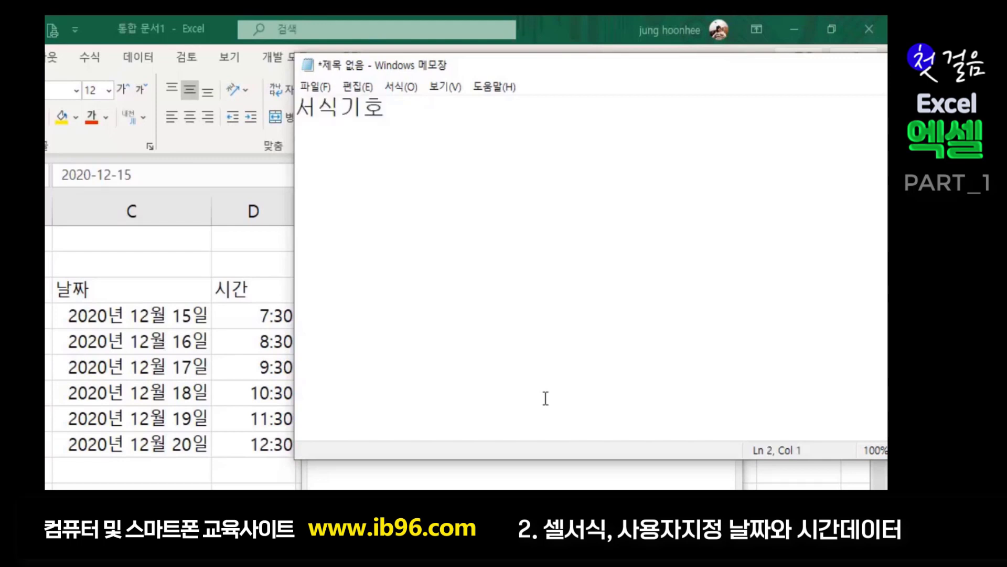
text(날쩌ㅏ)
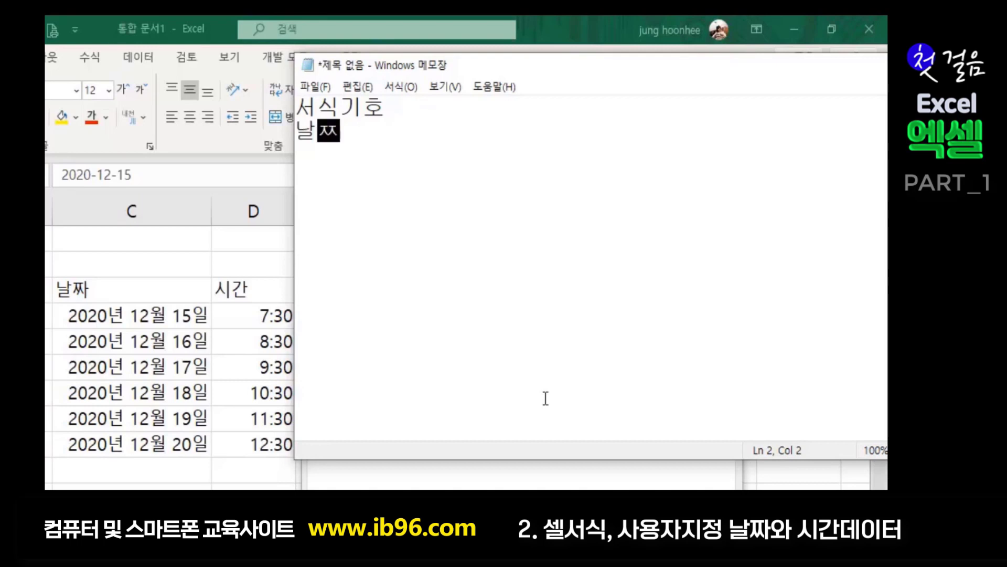
key(BackSpace)
key(BackSpace)
text(짜)
key(Return)
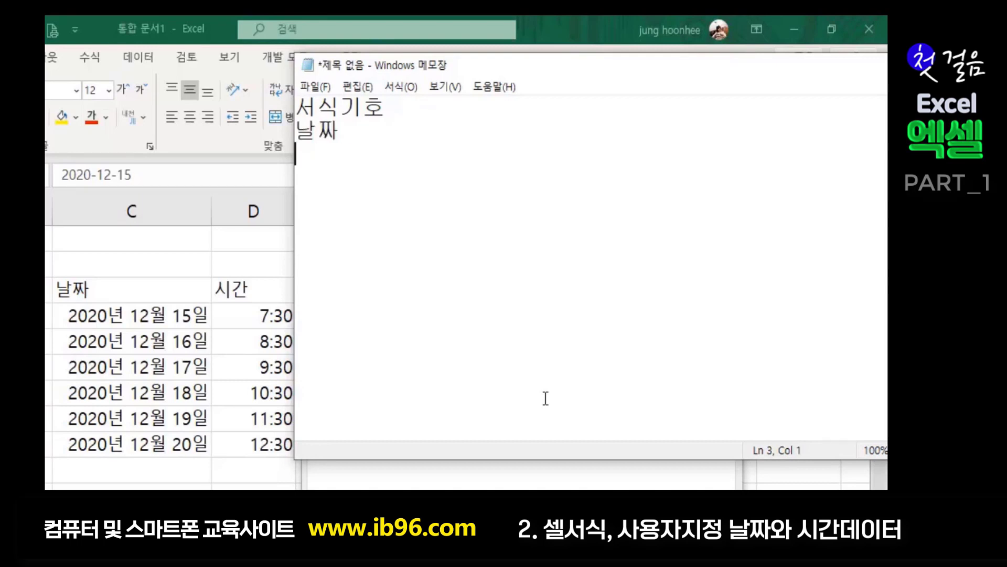
text(y)
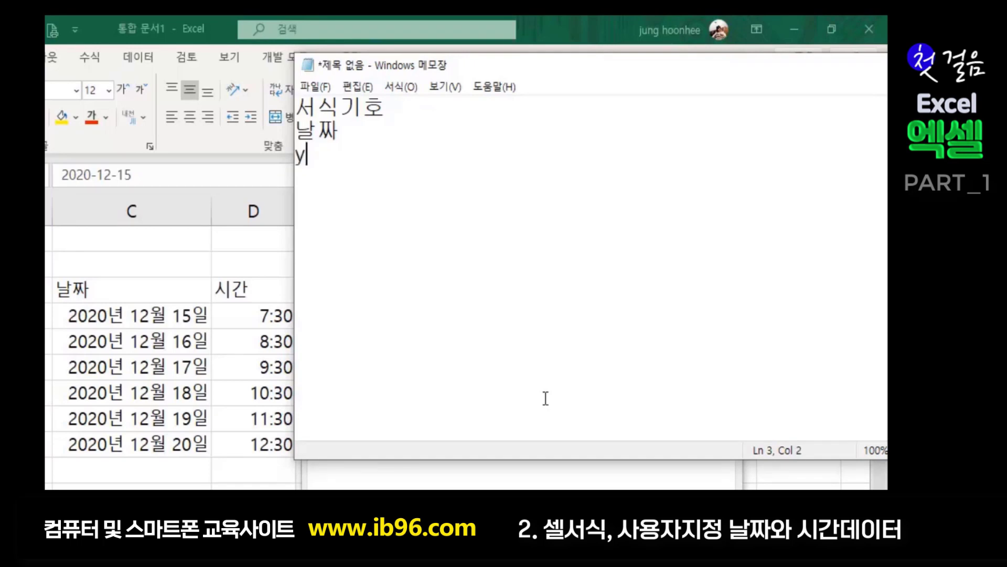
drag(576, 70, 580, 367)
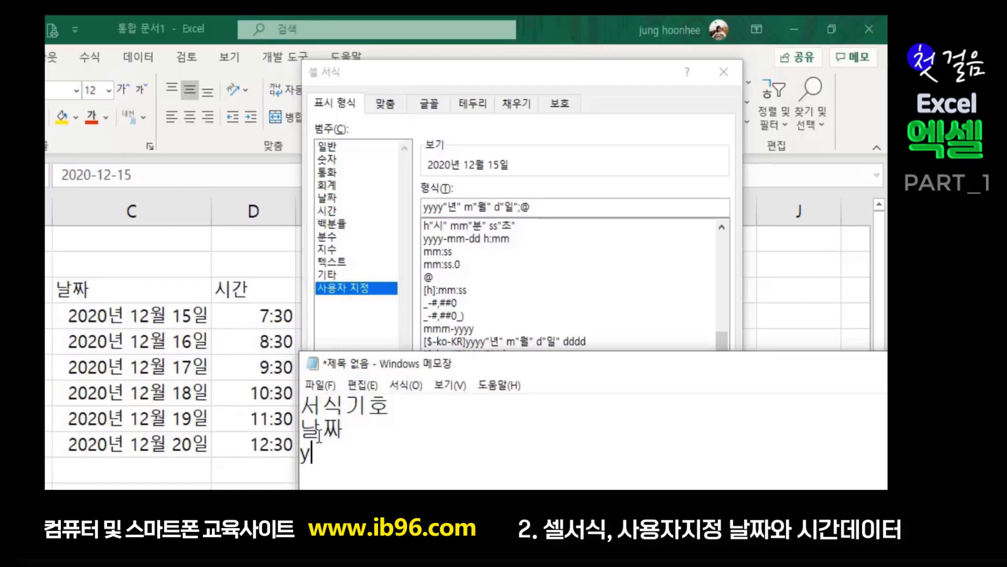
- Extend the third note line to yy and reposition Notepad up over the Format Cells dialog
text(y)
drag(578, 363, 650, 193)
drag(612, 78, 583, 74)
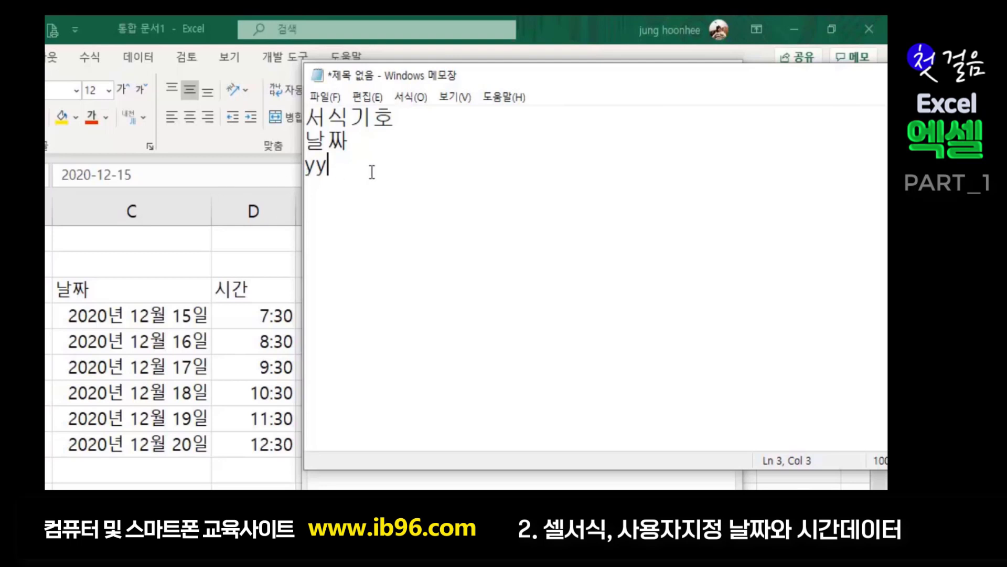
- Add the lines yyyy-년도 and m- 월 to the Notepad notes, then minimize Notepad
text(yy)
text(-녀ㄴ도)
key(Return)
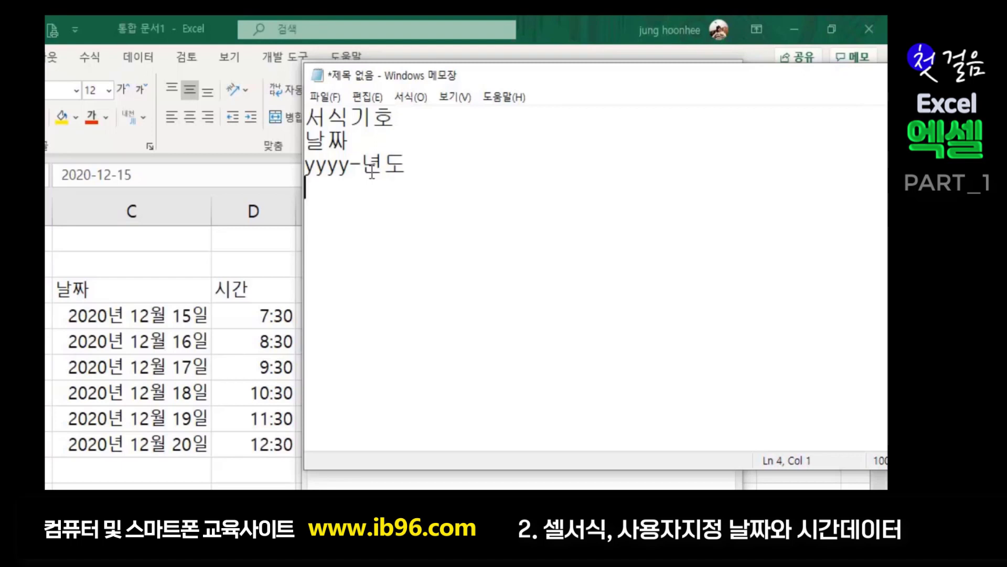
text(m)
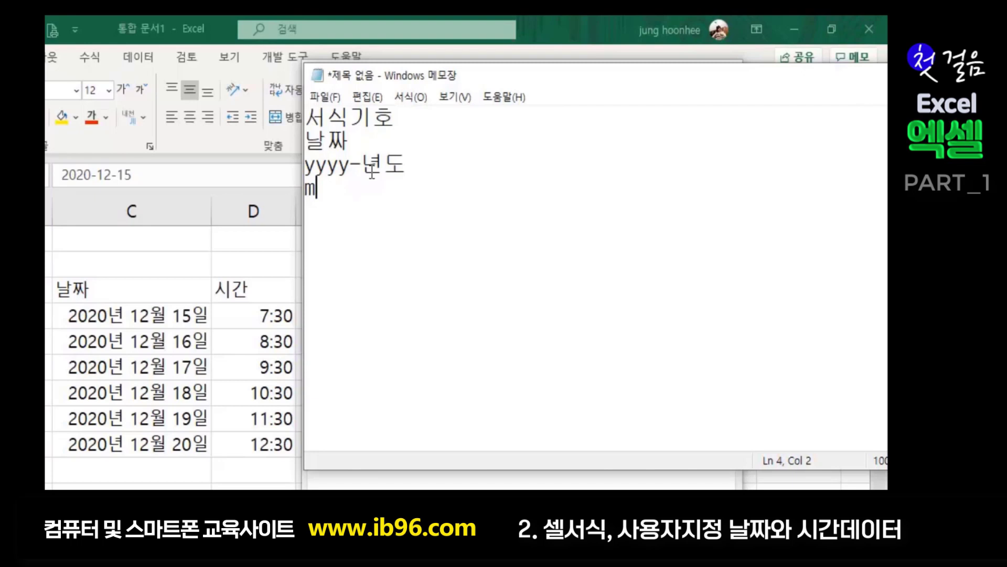
text(- 10)
key(BackSpace)
key(BackSpace)
text(dd)
key(BackSpace)
key(BackSpace)
text(월)
drag(678, 79, 462, 334)
click(780, 329)
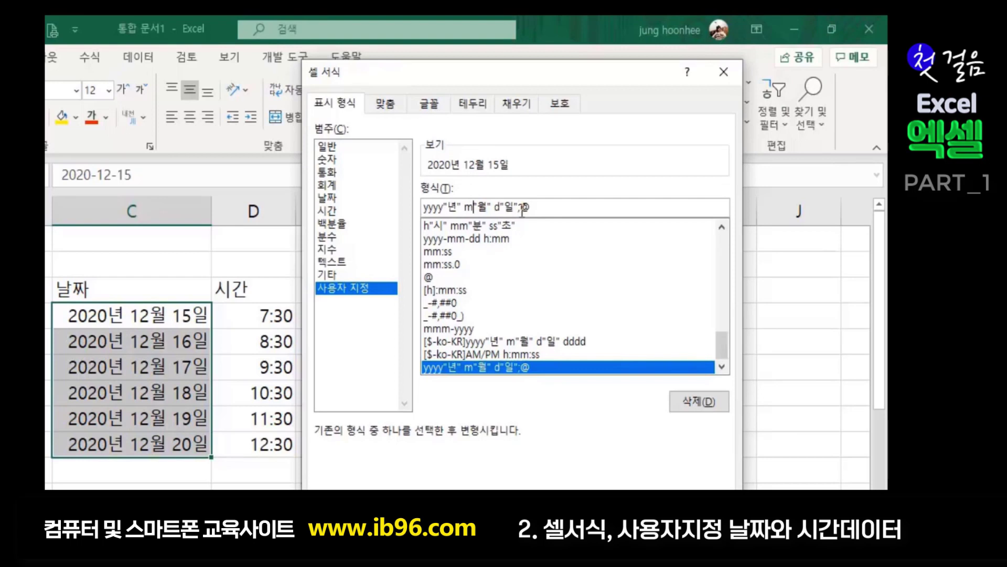
- Change the month code in the custom Type box from m to mm
click(473, 207)
text(ㅡ)
key(BackSpace)
text(m)
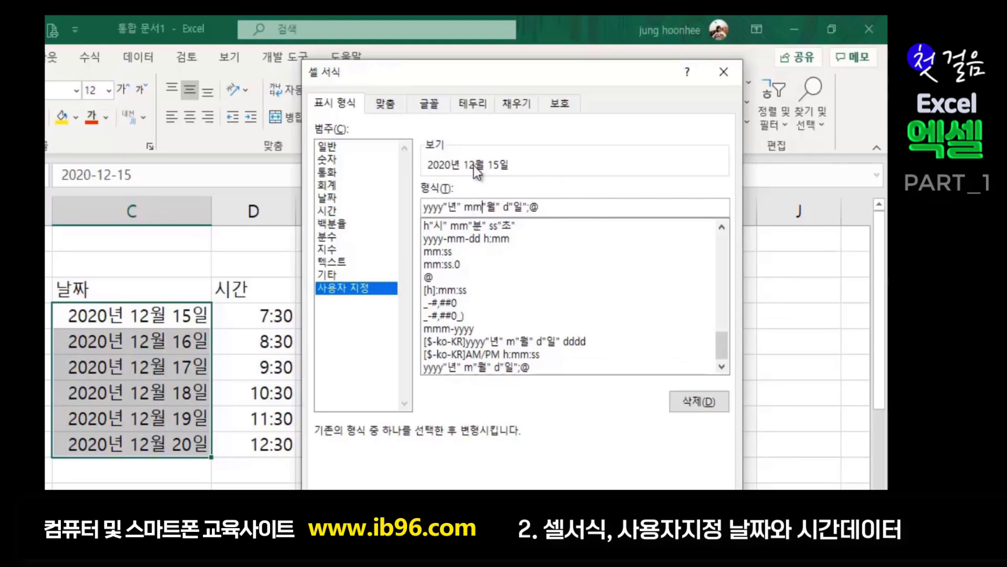
- Preview mmm (Dec) and mmmm (December), revert to mm, and bring Notepad back
click(483, 207)
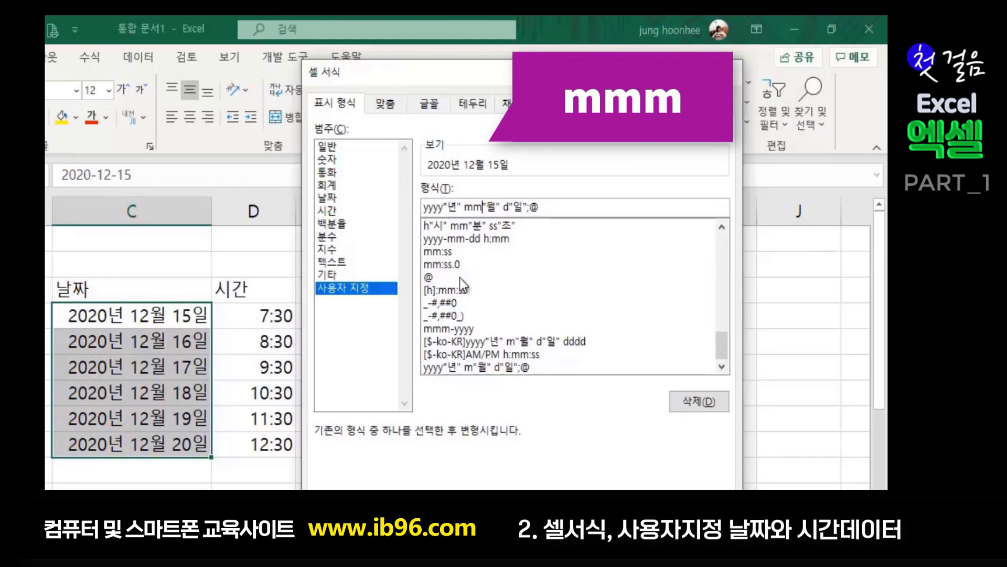
text(m)
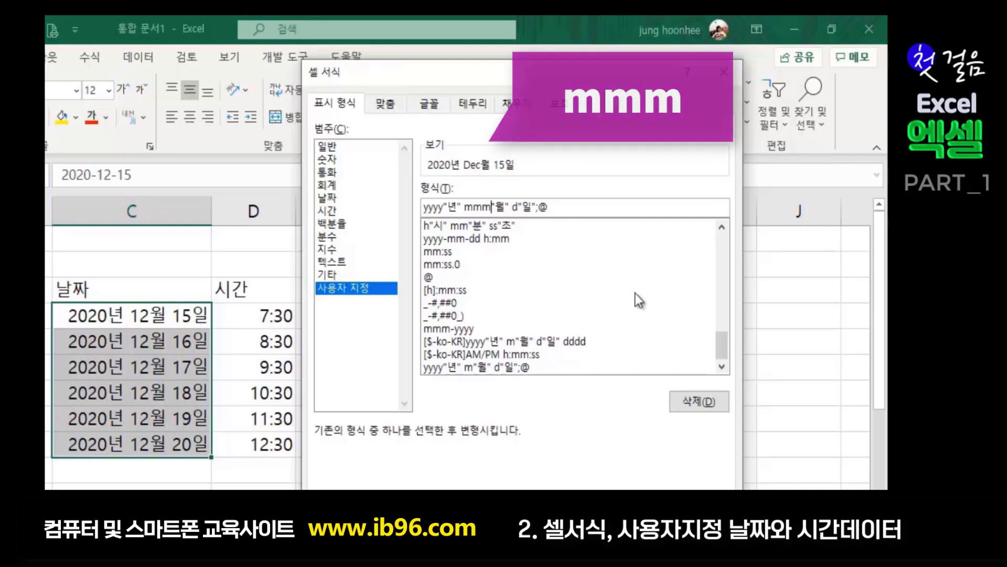
text(m)
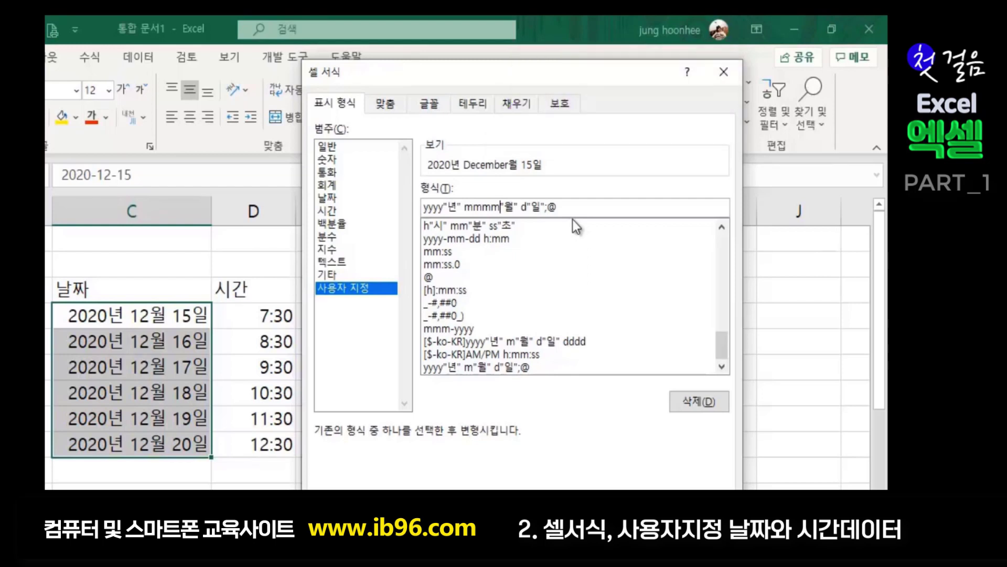
key(BackSpace)
key(BackSpace)
key(BackSpace)
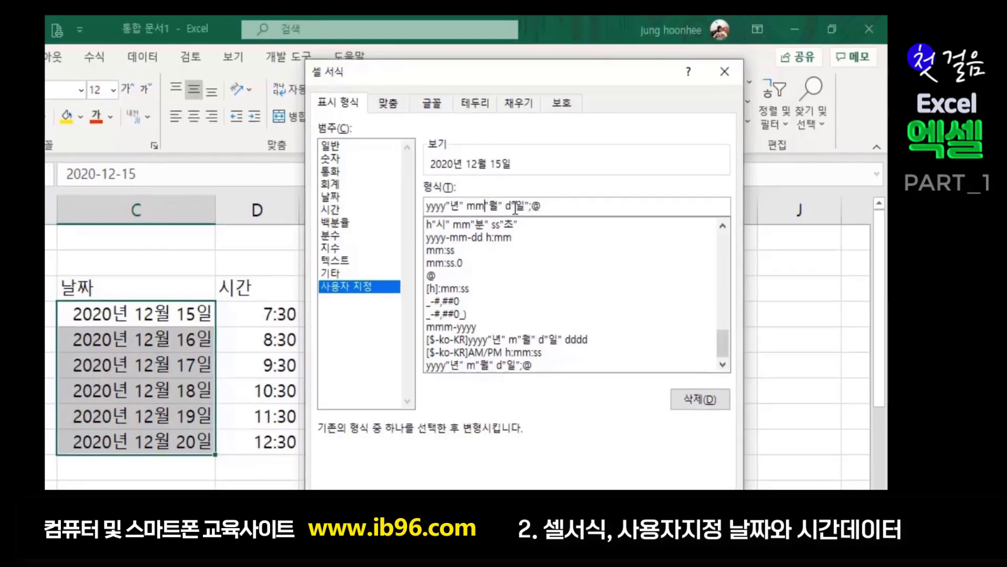
key(alt+Tab)
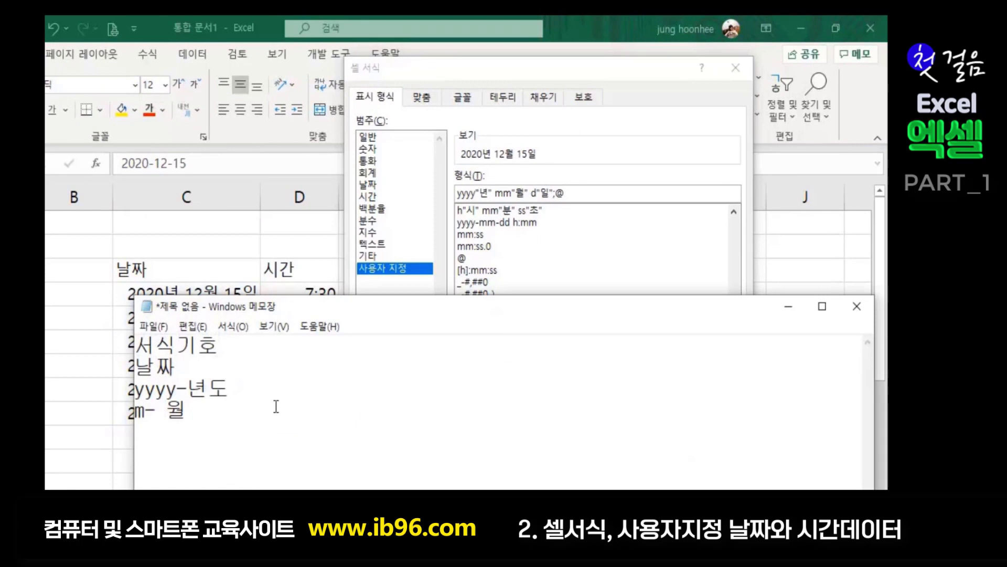
- Type the note d- 일 on line 5 and move Notepad up over the format settings
text(ㅇ)
key(BackSpace)
key(Hangul)
text(d-)
key(Hangul)
text(ㅇㅣㄹ)
drag(328, 306, 576, 122)
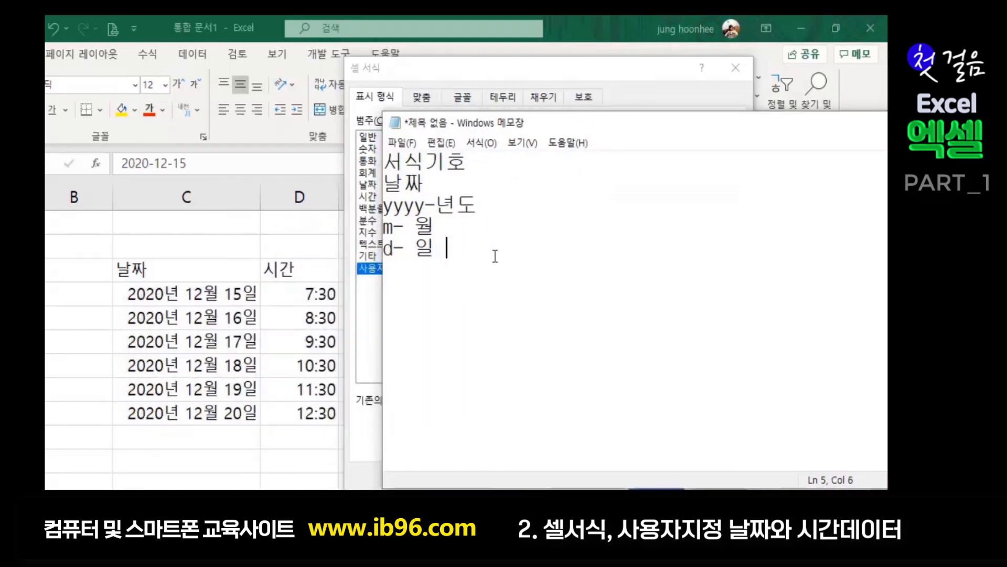
- Clear stray characters after 일, then minimize Notepad to return to the custom date code
text(ㅣ)
key(BackSpace)
text(리)
key(BackSpace)
key(BackSpace)
text(10)
key(BackSpace)
key(BackSpace)
drag(761, 131, 557, 157)
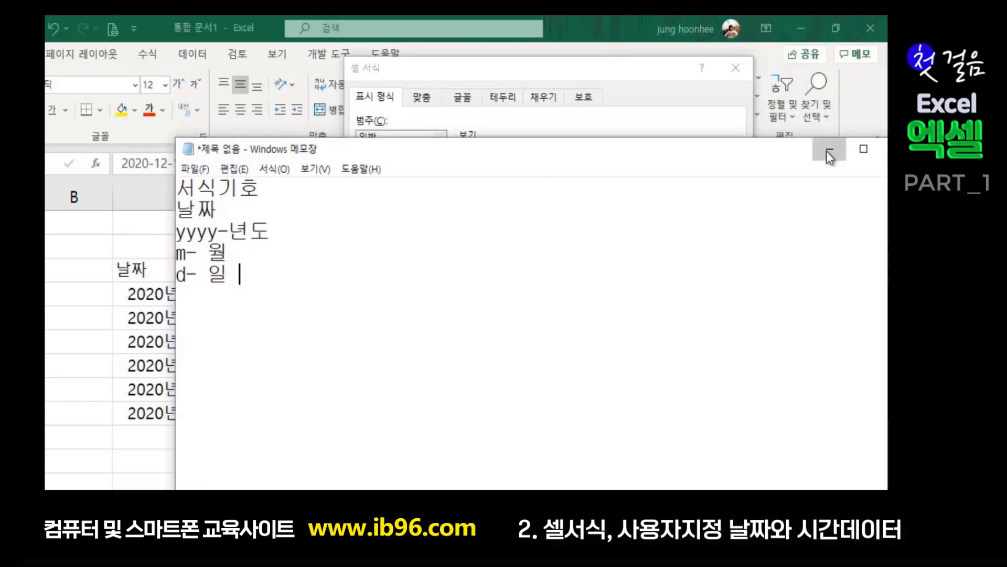
click(827, 150)
key(Right)
key(Right)
key(Right)
key(Right)
key(Right)
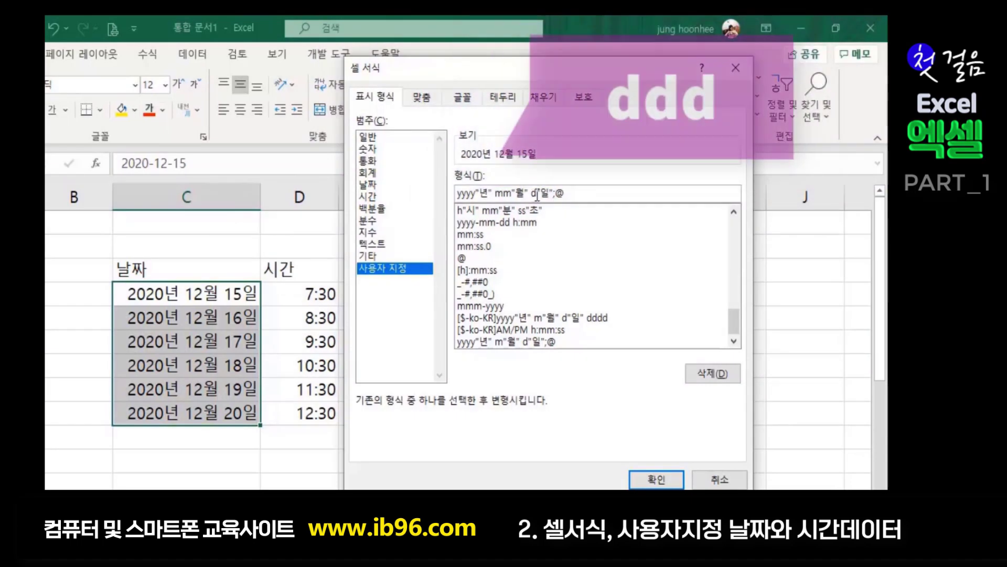
- Lengthen the day code to dd, preview ddd and dddd, then return to dd
text(d)
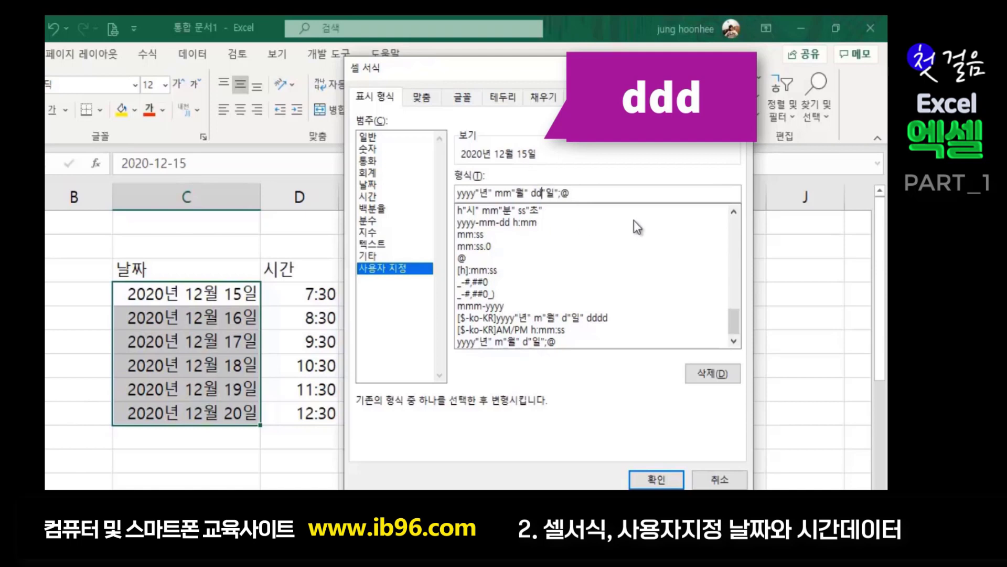
text(d)
text(dd)
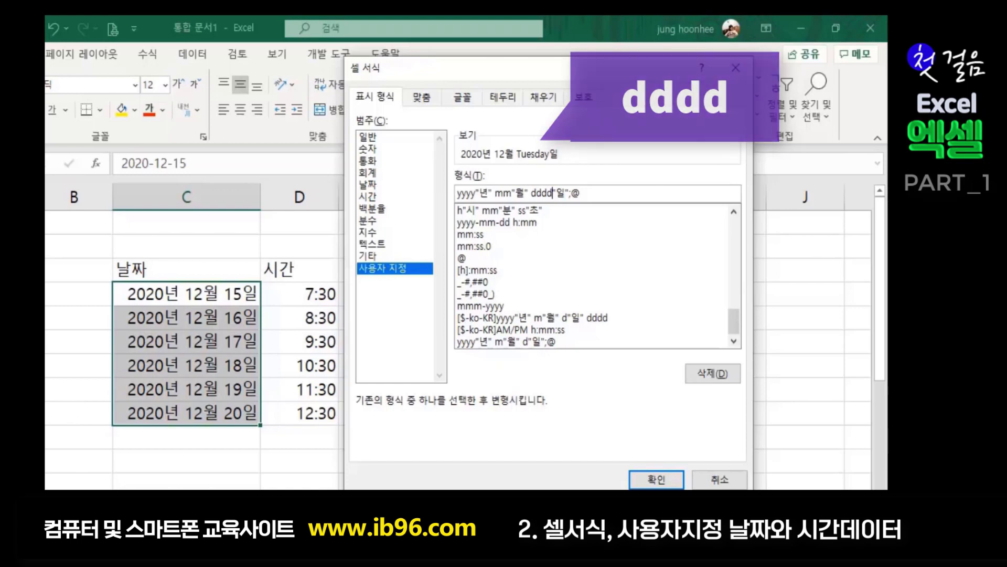
key(BackSpace)
key(BackSpace)
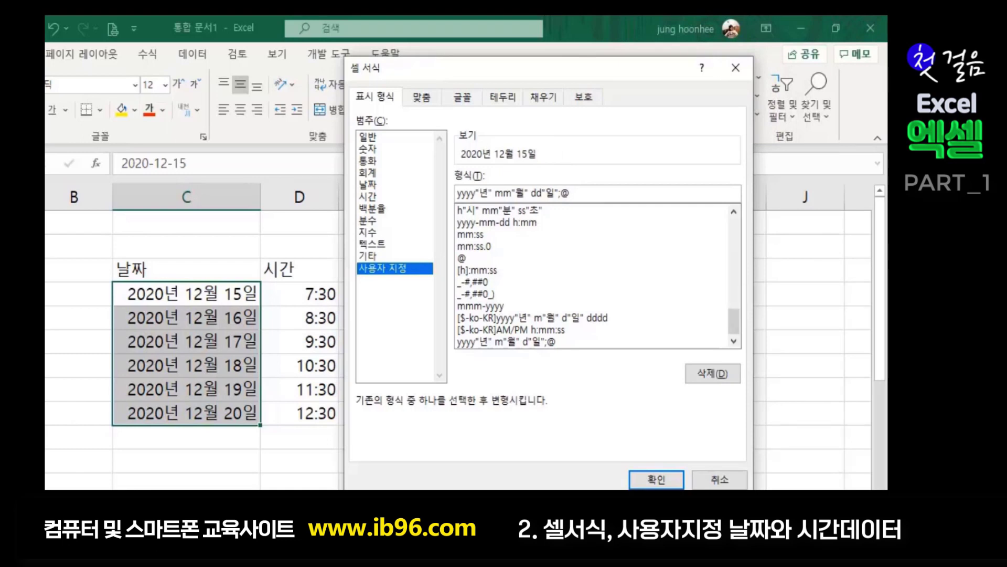
- Drop the ;@ section, apply yyyy"년" mm"월" dd"일", and click an empty cell
click(589, 195)
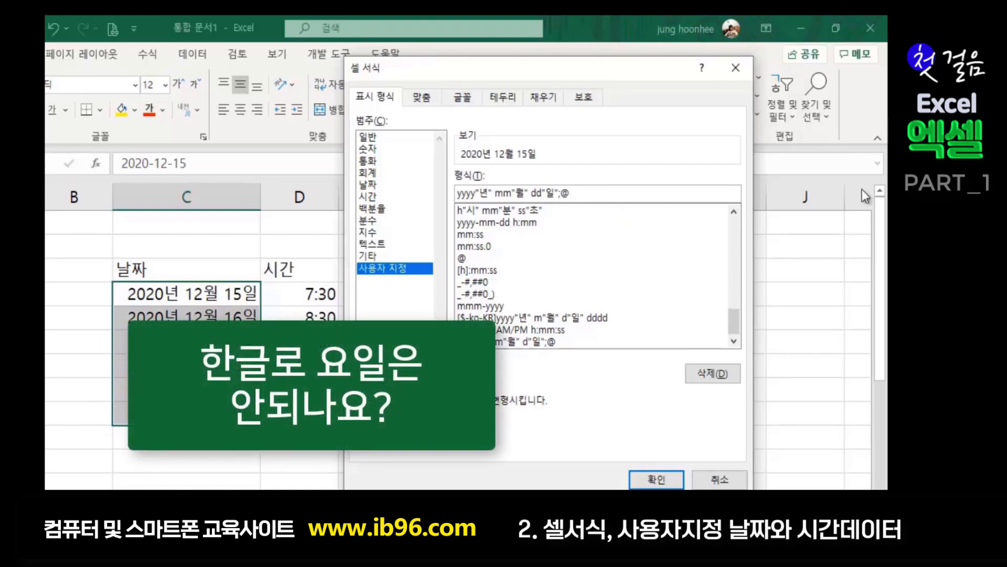
key(BackSpace)
key(BackSpace)
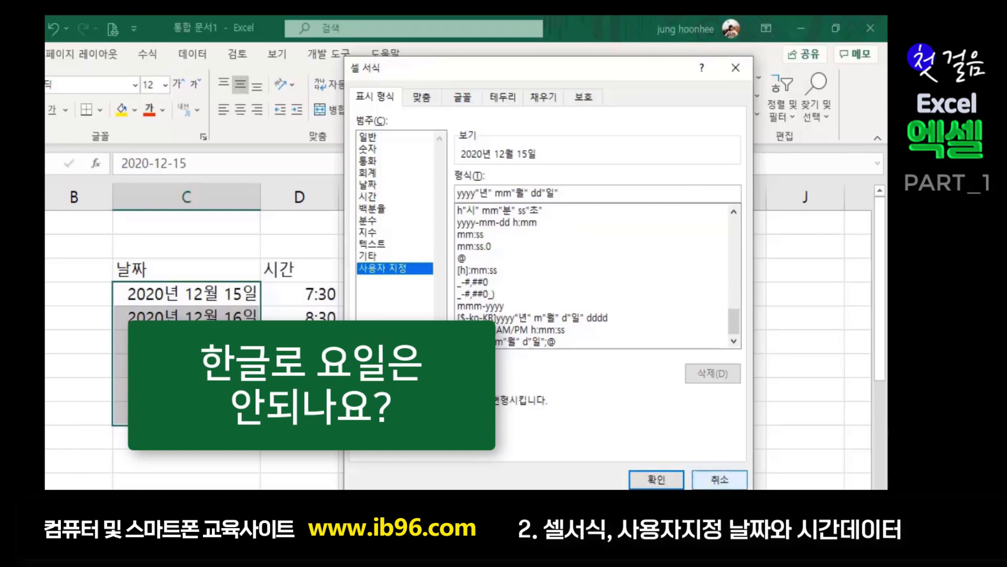
click(656, 479)
click(362, 480)
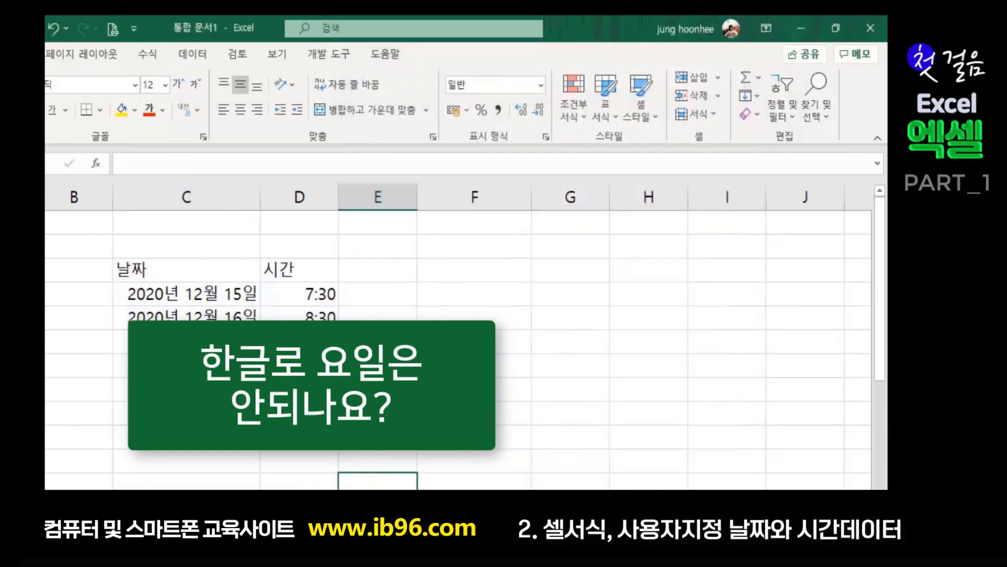
click(472, 365)
click(467, 294)
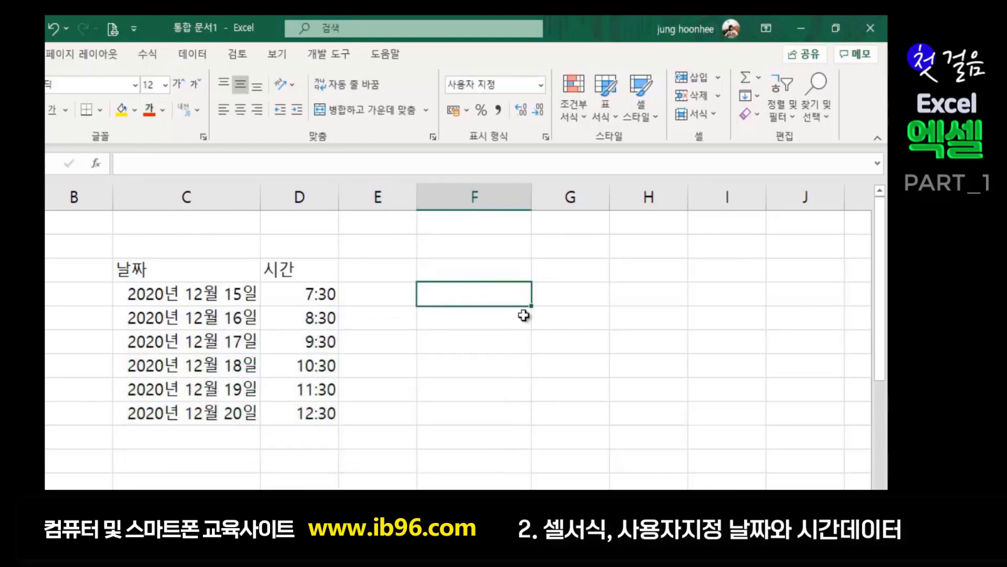
- Add the line 'ddd-영문요일,dddd-요일풀네임' to the Notepad notes, then minimize Notepad
key(alt+Tab)
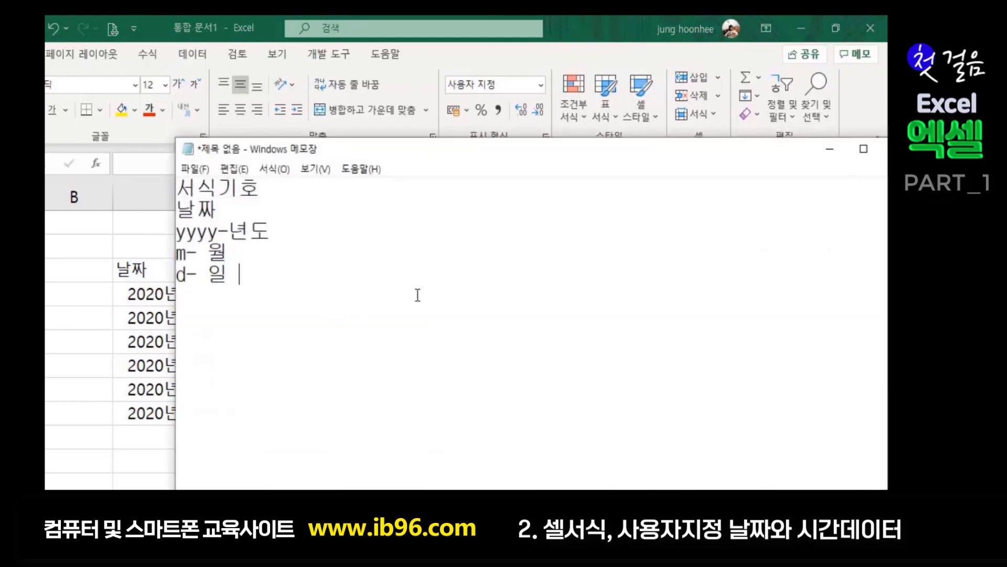
text(ㅇ)
key(BackSpace)
text(ddd-)
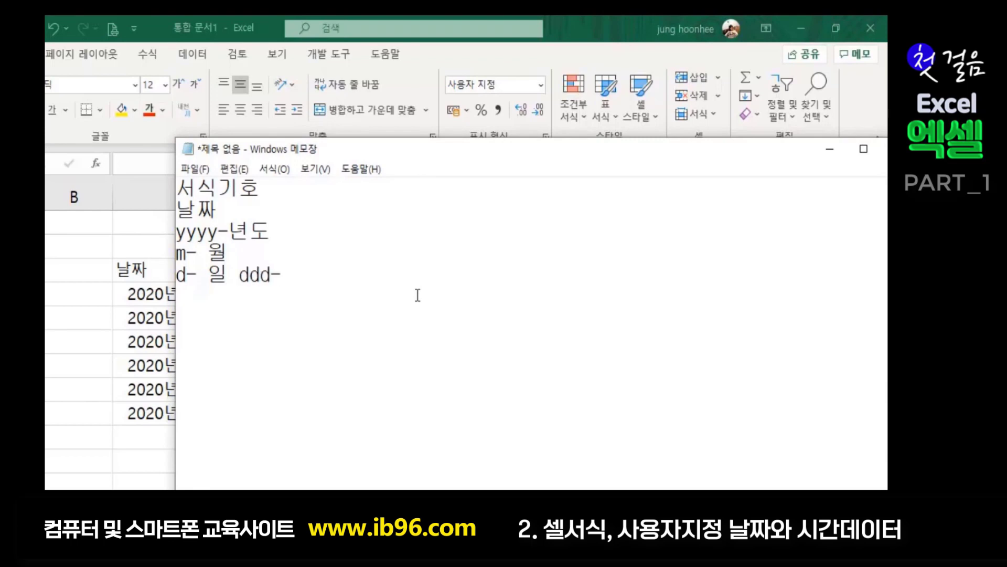
text(영ㅁ)
text(문요)
text(일)
text(,ㅇ)
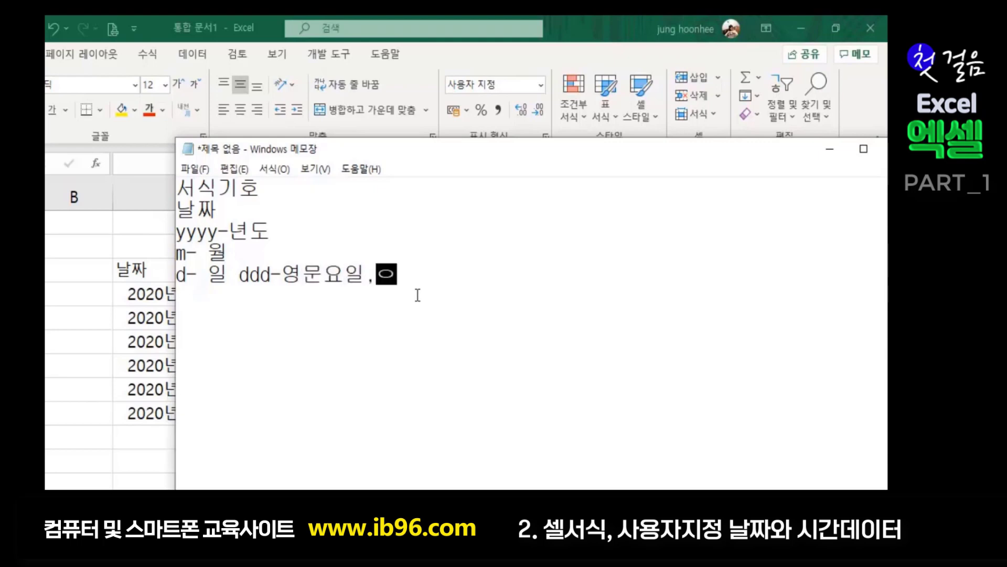
key(Hangul)
key(BackSpace)
text(ddd)
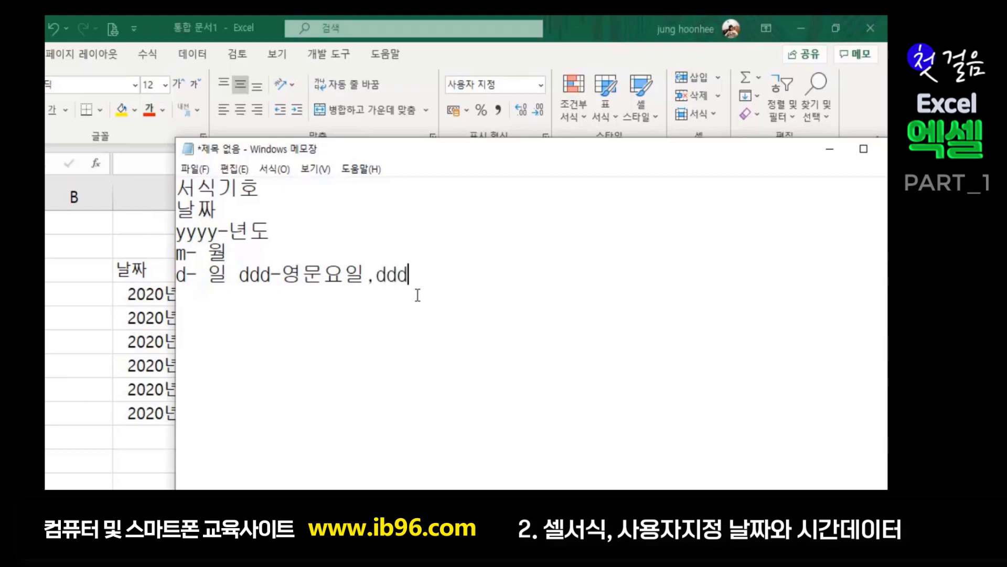
text(d-dy)
key(BackSpace)
key(BackSpace)
key(Hangul)
text(요일풀)
text(네임)
key(Return)
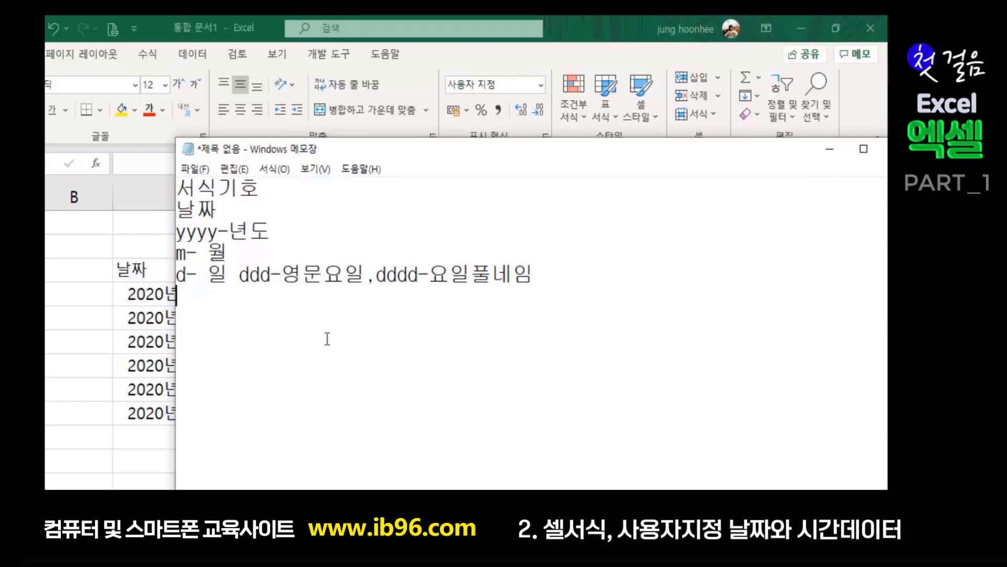
click(830, 149)
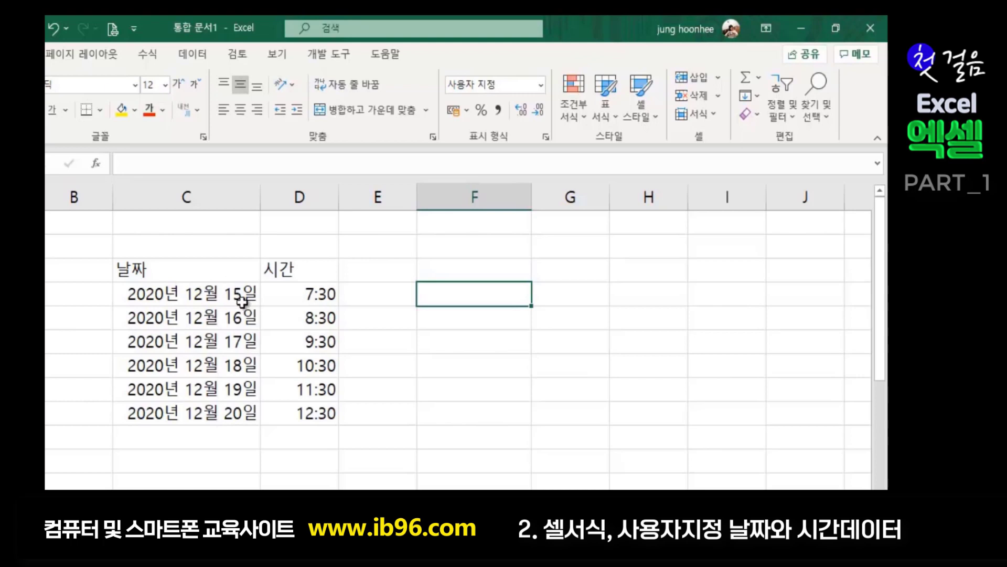
- Select the dates C5:C10 and clear their custom format code in Format Cells
click(219, 290)
mouse_move(219, 290)
mouse_down()
mouse_move(209, 292)
mouse_move(191, 416)
mouse_up()
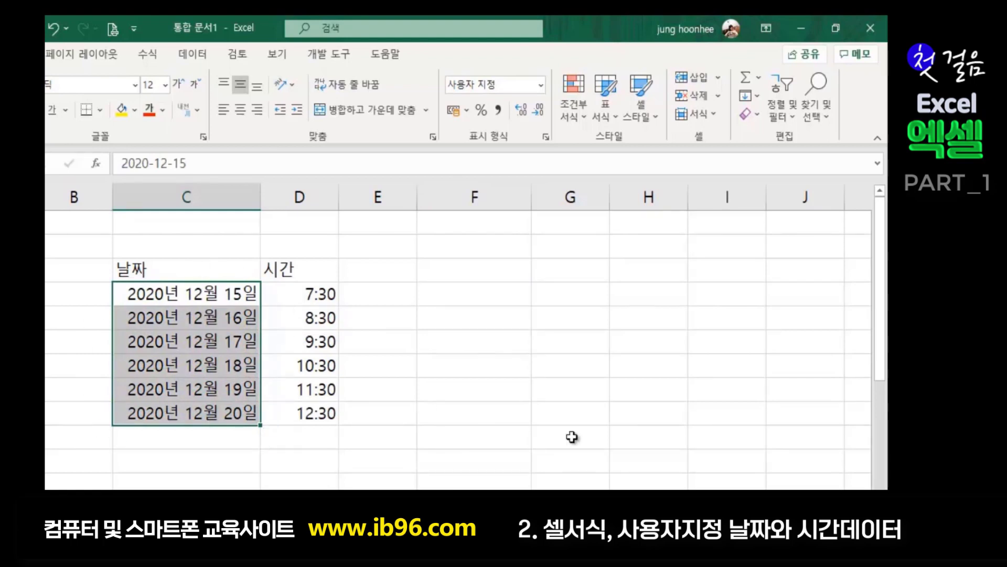
key(ctrl+1)
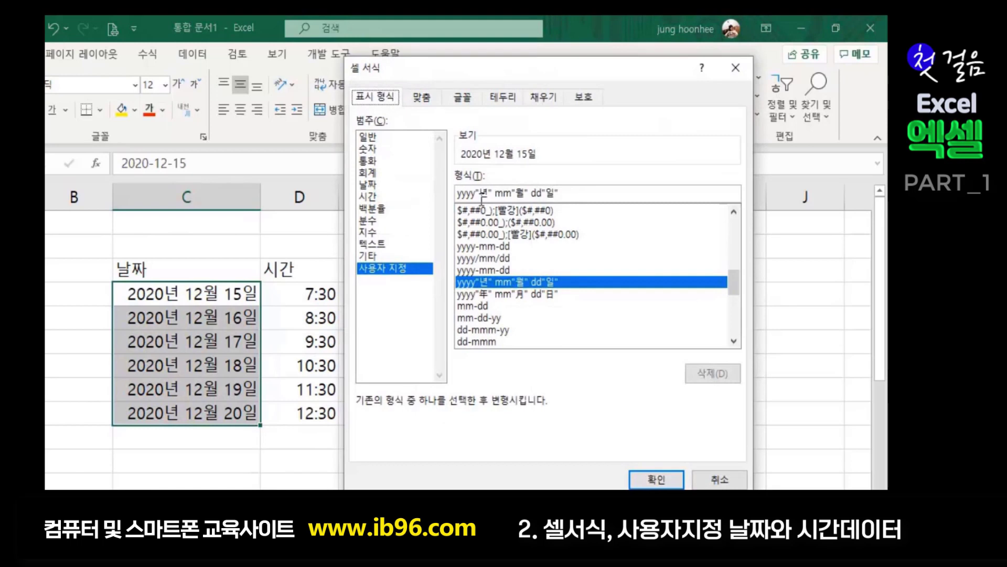
click(579, 192)
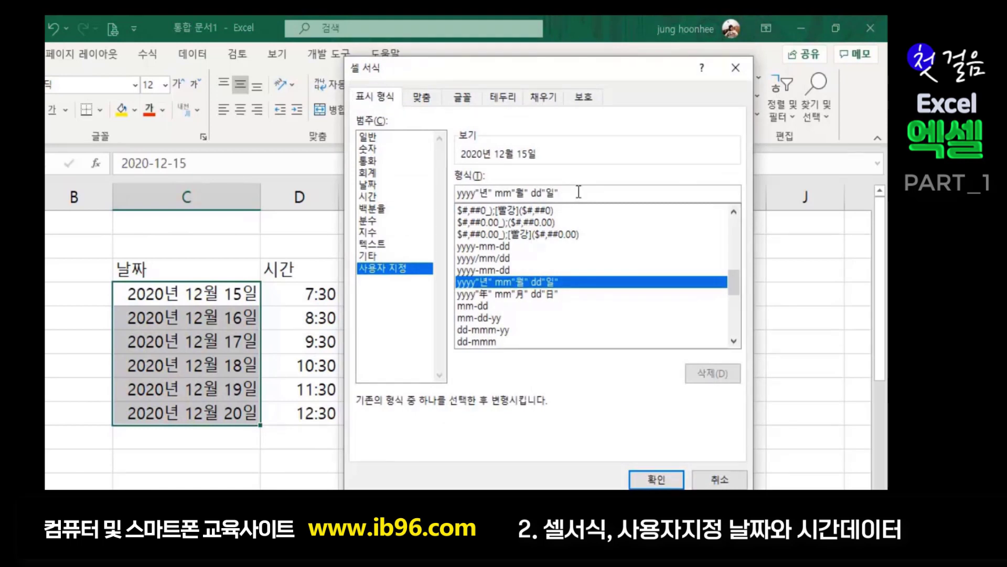
key(BackSpace)
key(BackSpace)
key(BackSpace)
key(BackSpace)
key(BackSpace)
key(BackSpace)
key(BackSpace)
key(BackSpace)
key(BackSpace)
key(BackSpace)
key(BackSpace)
key(BackSpace)
key(BackSpace)
key(BackSpace)
key(BackSpace)
key(BackSpace)
key(BackSpace)
key(BackSpace)
key(BackSpace)
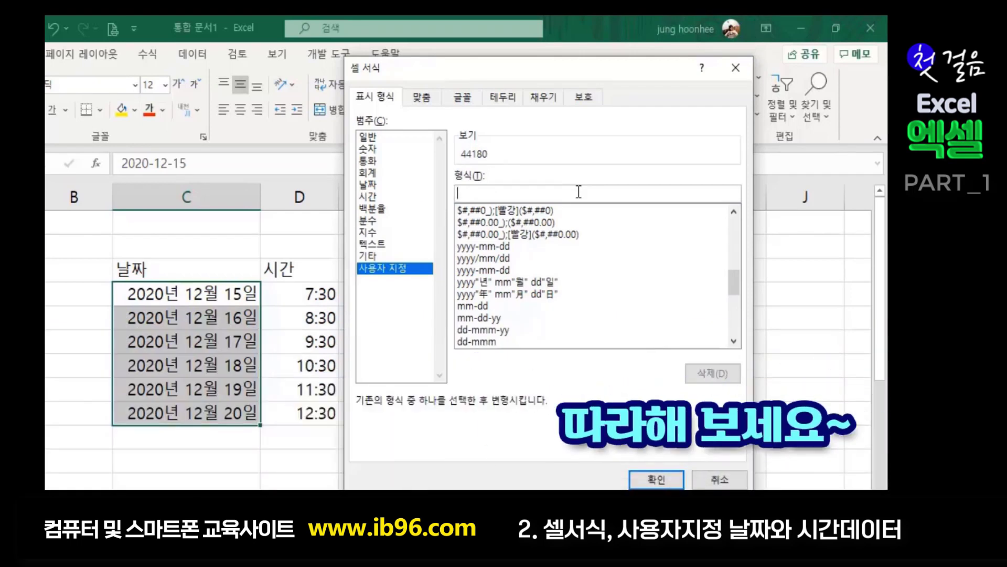
- Enter the custom code yy-mm-dd(aaa) so dates read 20-12-15(화), and apply it
text(yy)
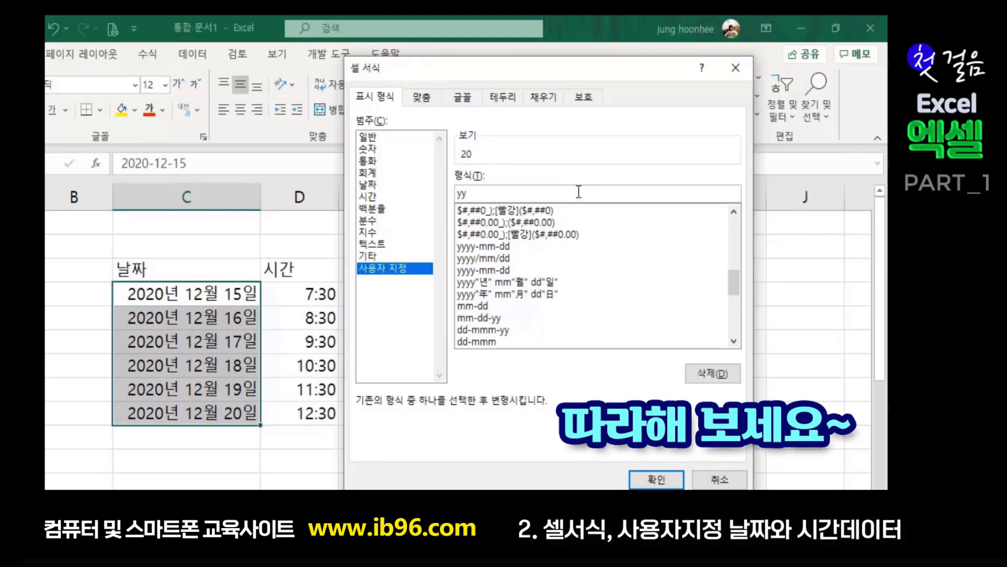
text(-)
text(mmm)
key(BackSpace)
text(-dd()
text(a)
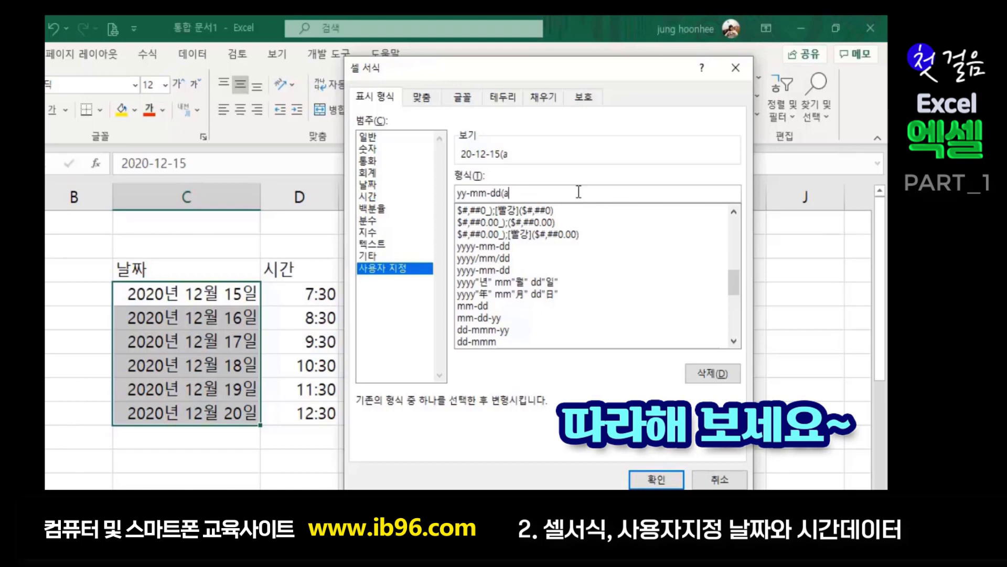
text(a)
text(a)
text(a)
key(BackSpace)
click(657, 479)
- Narrow column C to fit the 20-12-15(화) dates, then reselect the dates C5:C10
click(465, 394)
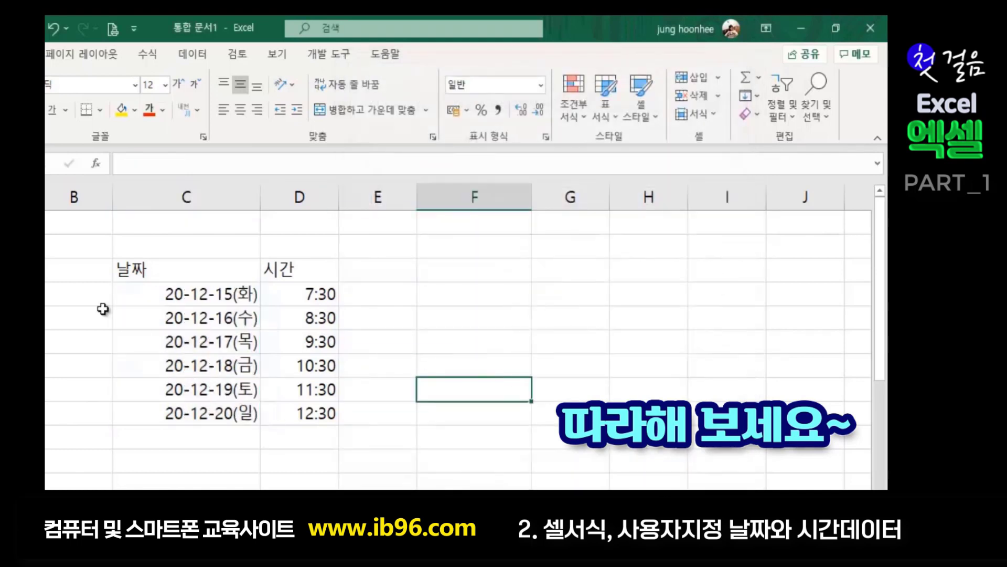
drag(260, 197, 220, 197)
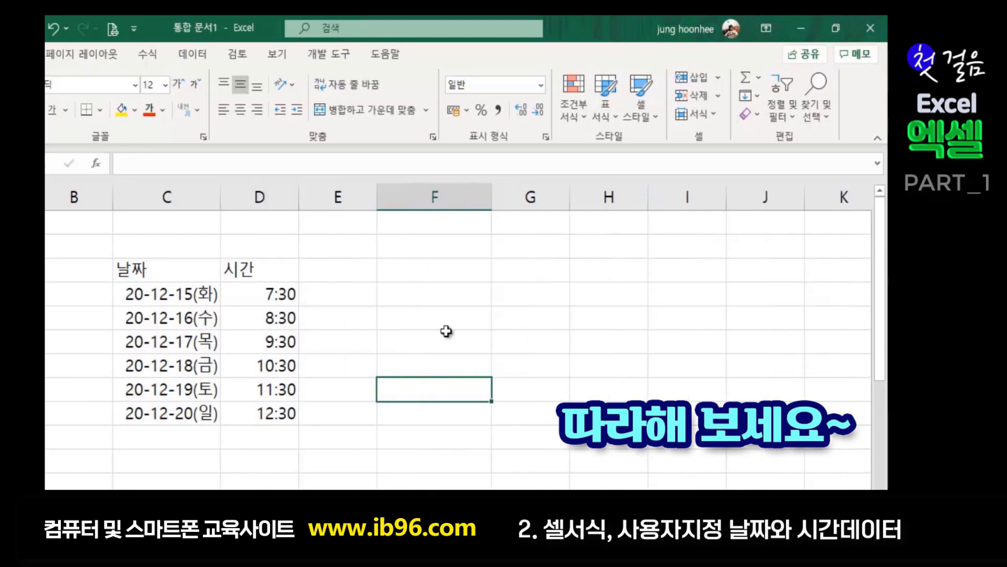
click(393, 434)
click(408, 399)
click(442, 368)
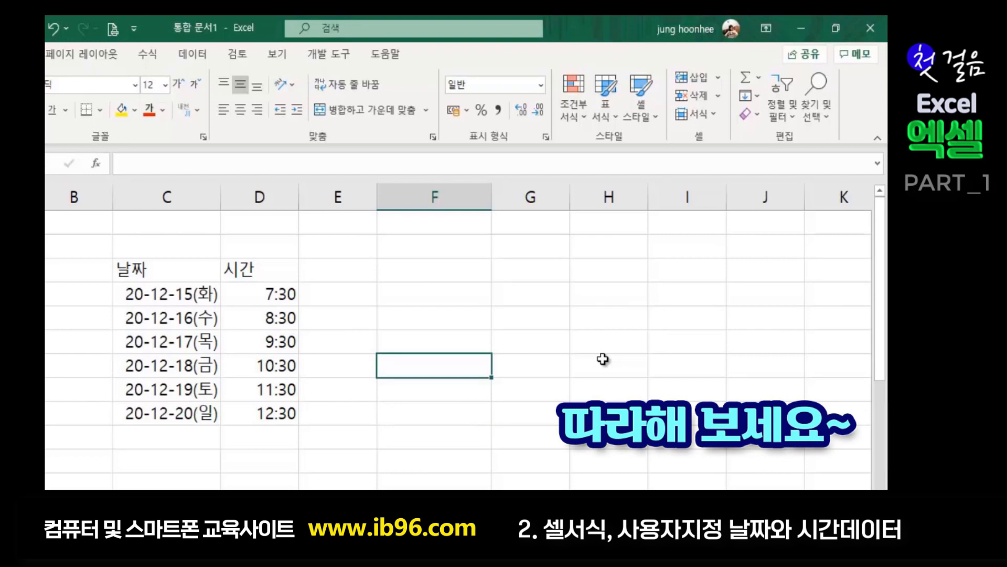
click(291, 443)
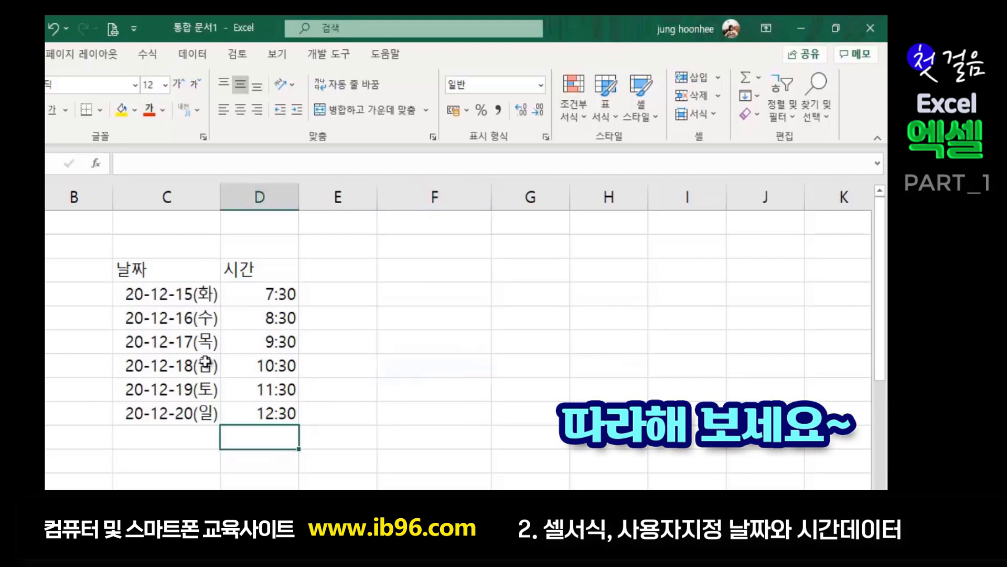
click(196, 296)
drag(197, 296, 184, 417)
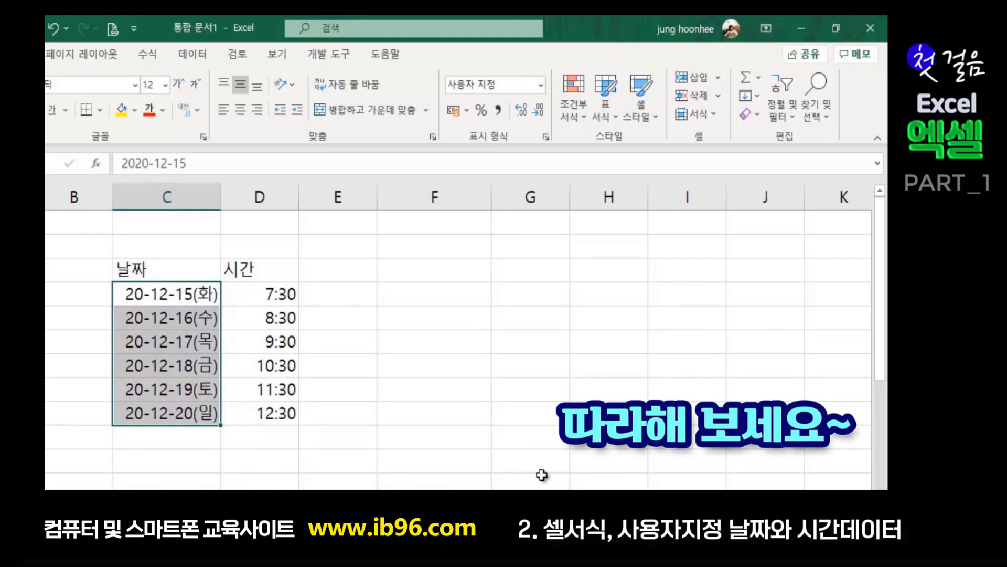
- Clear the existing custom date code in Format Cells
key(ctrl+1)
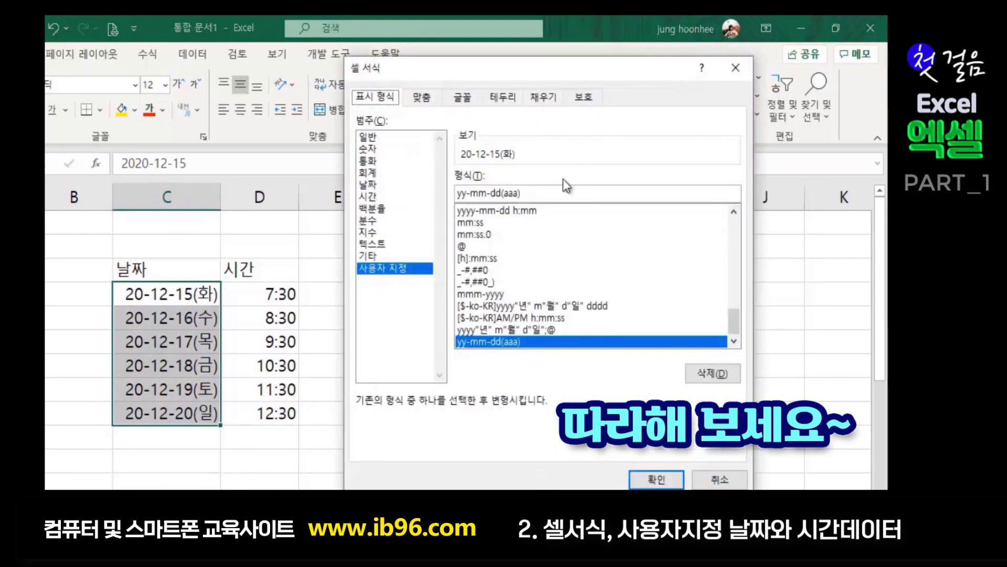
drag(536, 194, 457, 193)
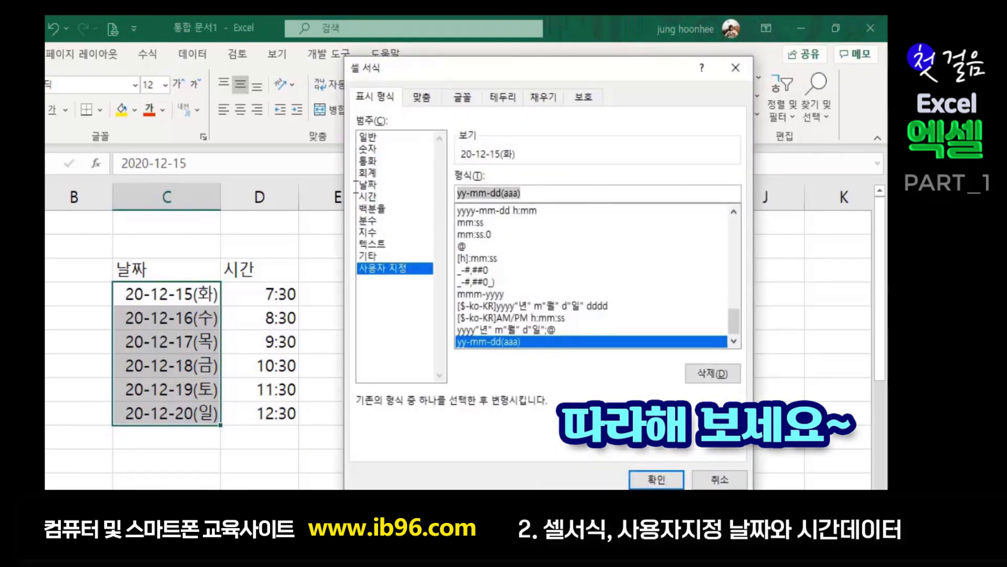
key(Delete)
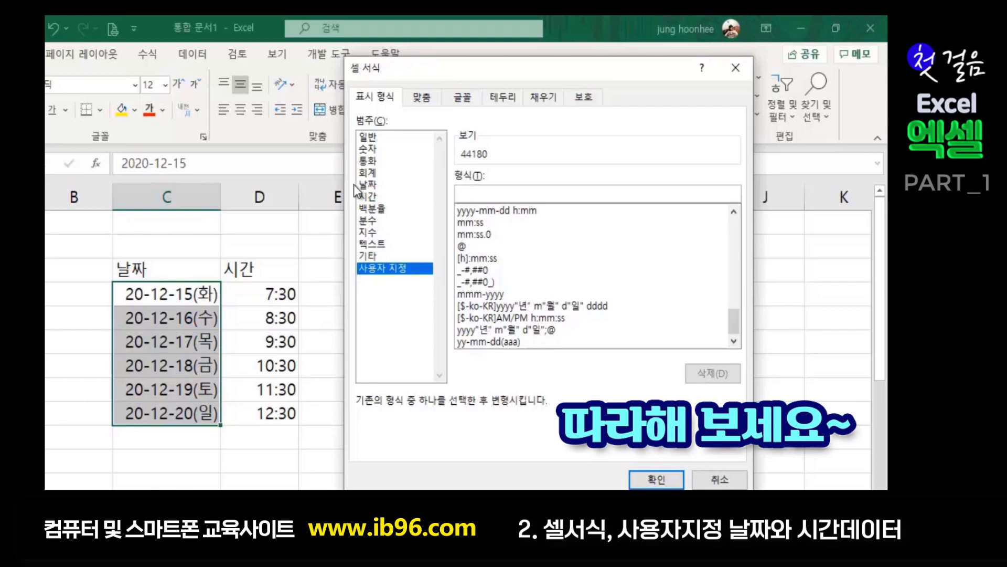
- Type the code [$-412]mm-dd(ddd), previewing 12-15(화), then go to the top of the Notepad notes
text(mm-ddd)
key(BackSpace)
text(()
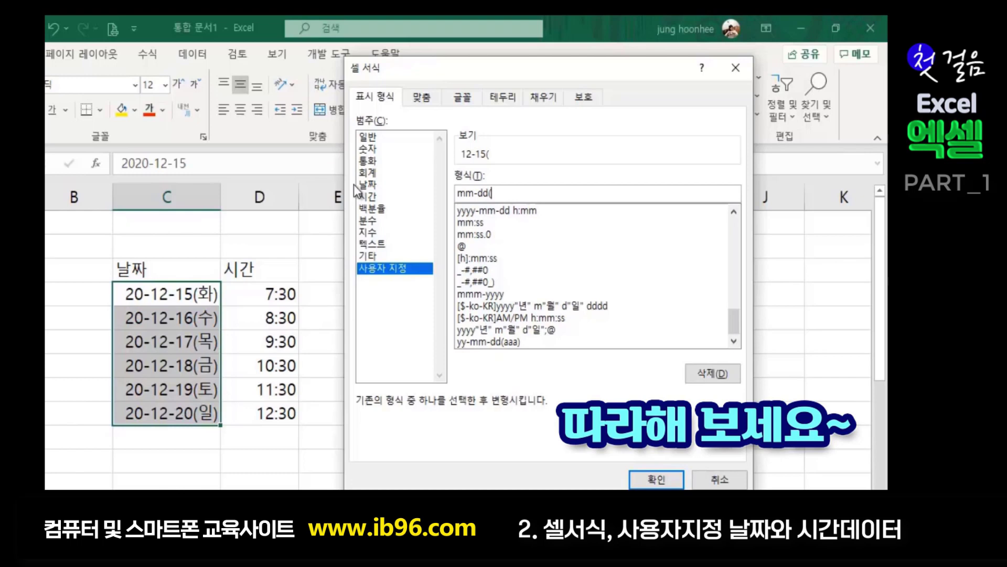
text(ddd))
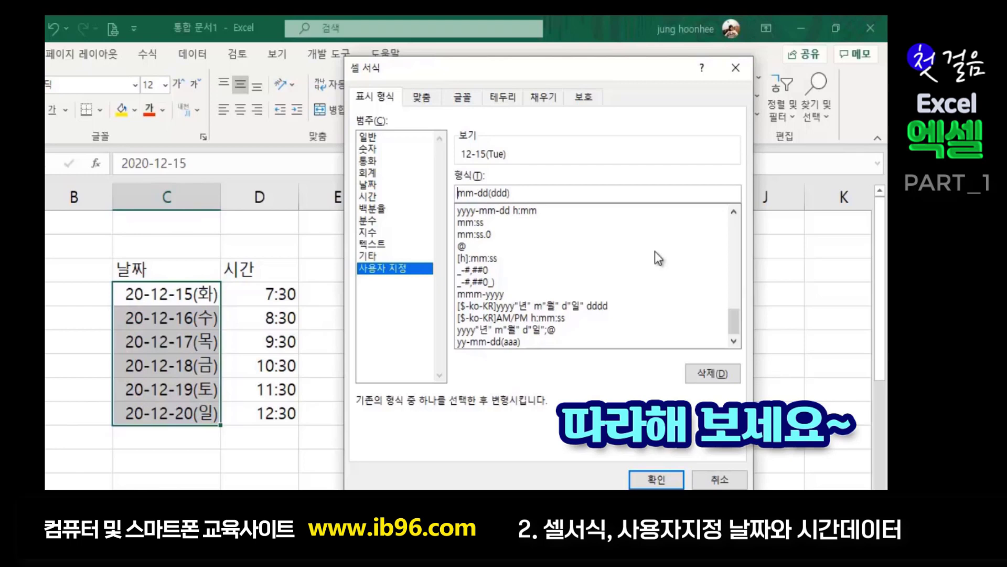
text([$)
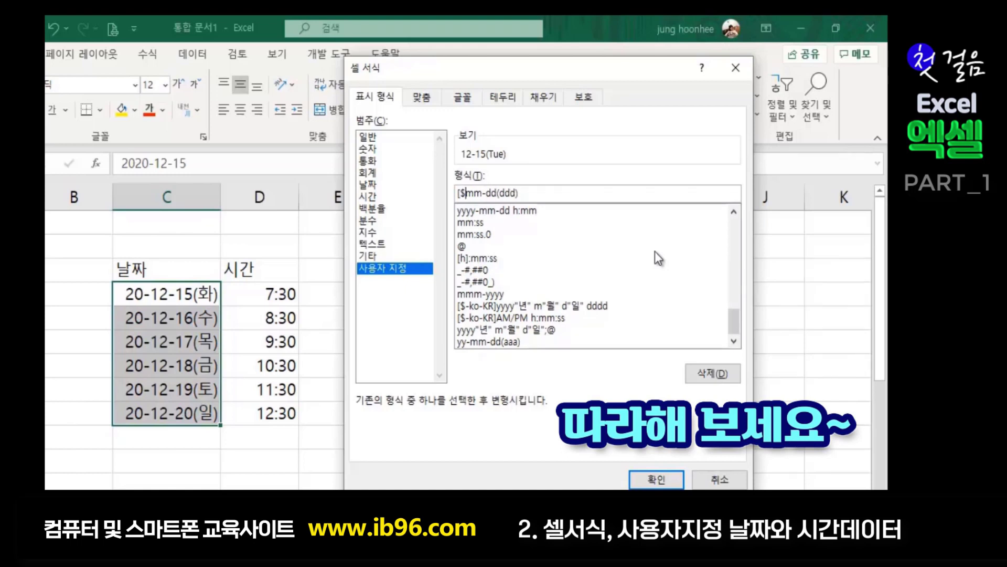
text(-412])
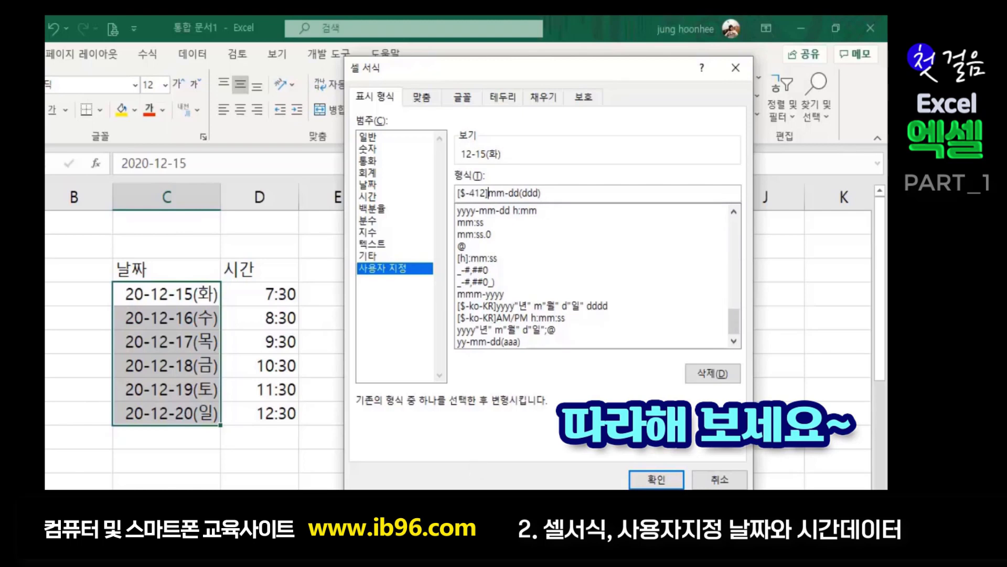
key(alt+Tab)
key(ctrl+Home)
- Insert the lines '[$-ko-KR]' and '[$-412]DDD' at the top of the Notepad notes
key(Return)
key(Return)
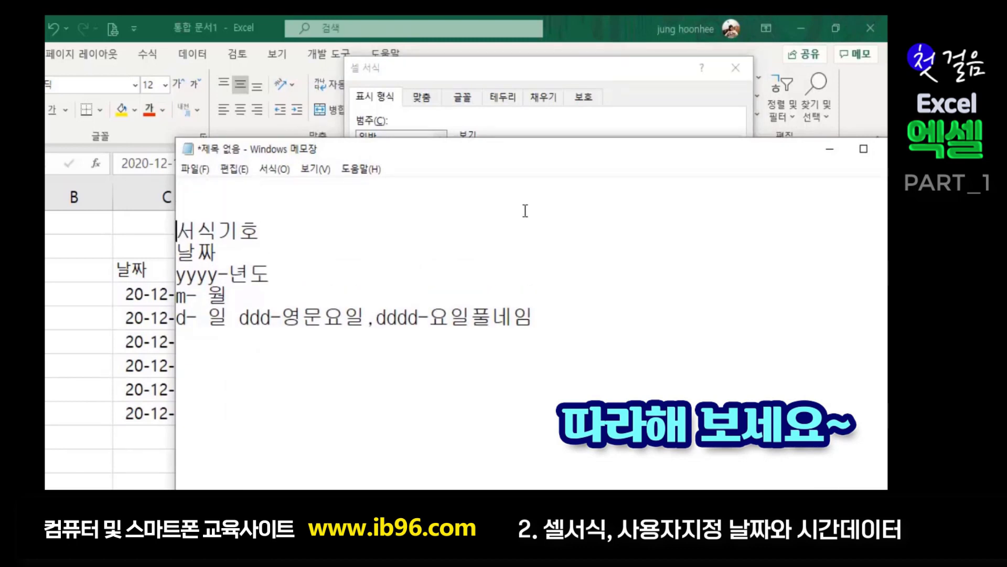
key(Return)
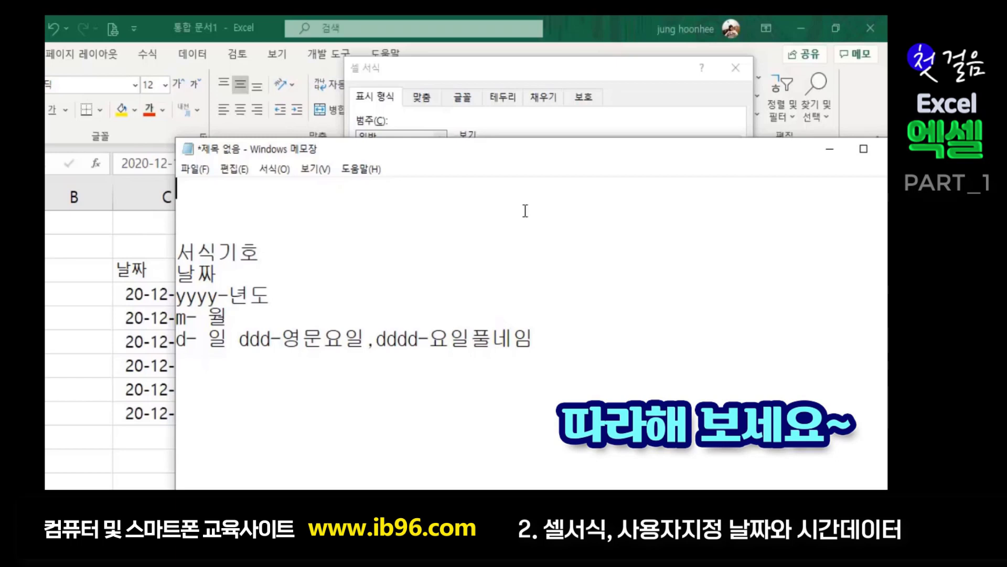
text([$-ㅏㅐ)
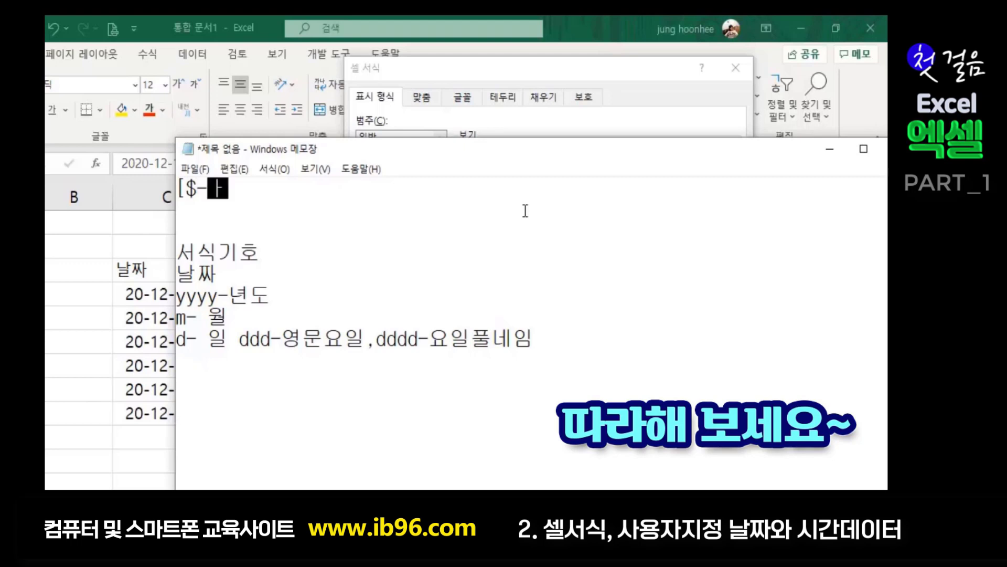
key(BackSpace)
key(BackSpace)
text(ko-)
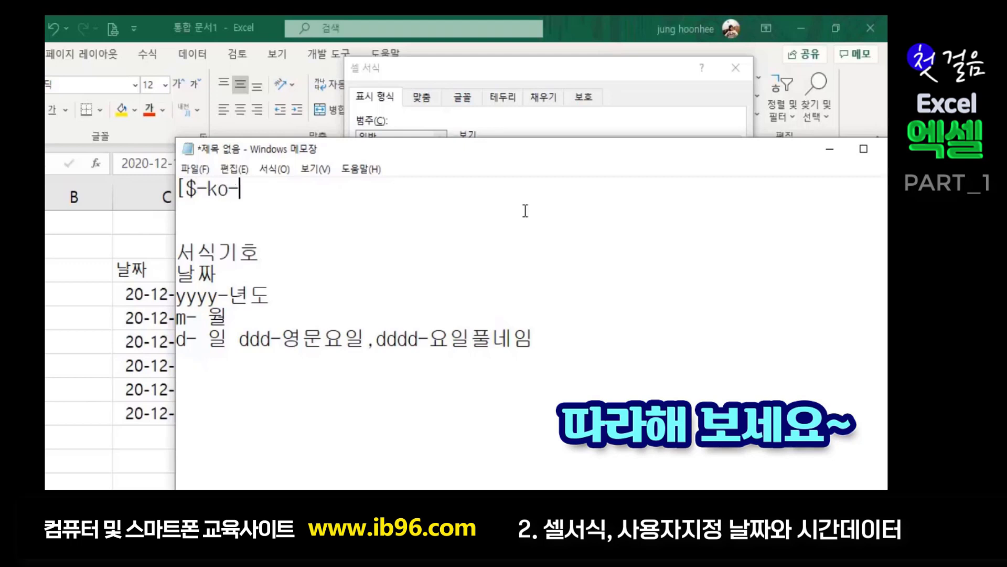
text(KR])
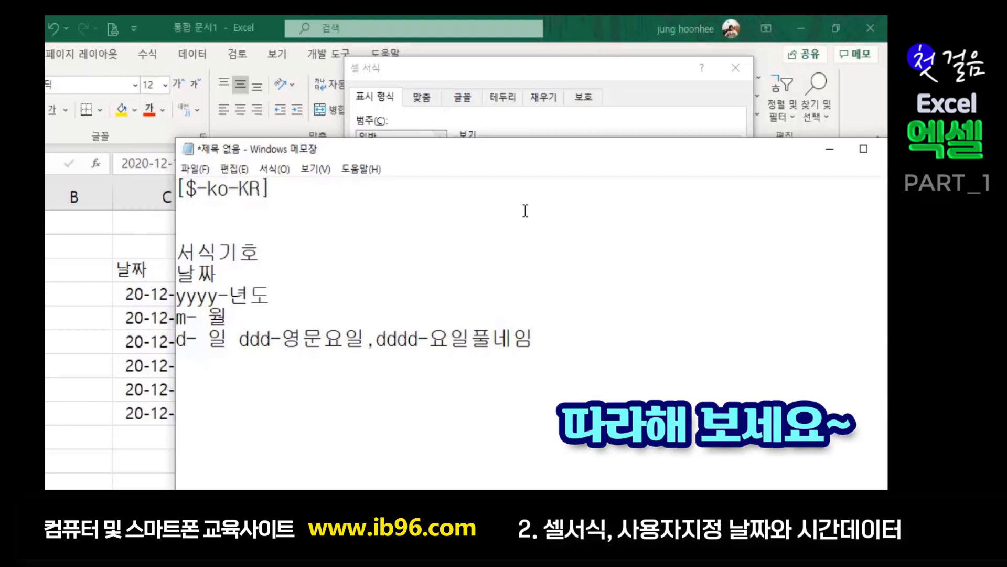
key(Return)
text([)
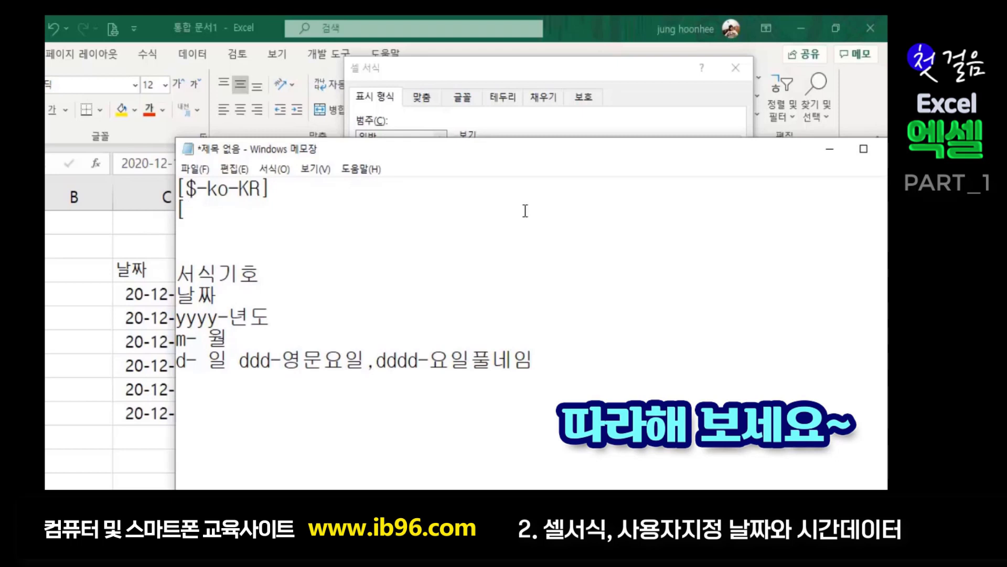
text($-412)
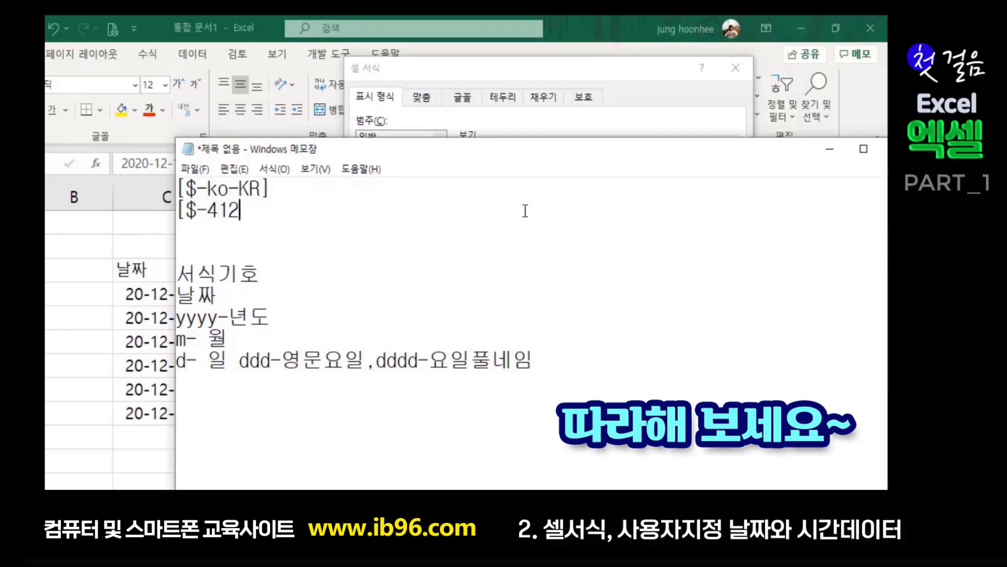
text(]ㅇ)
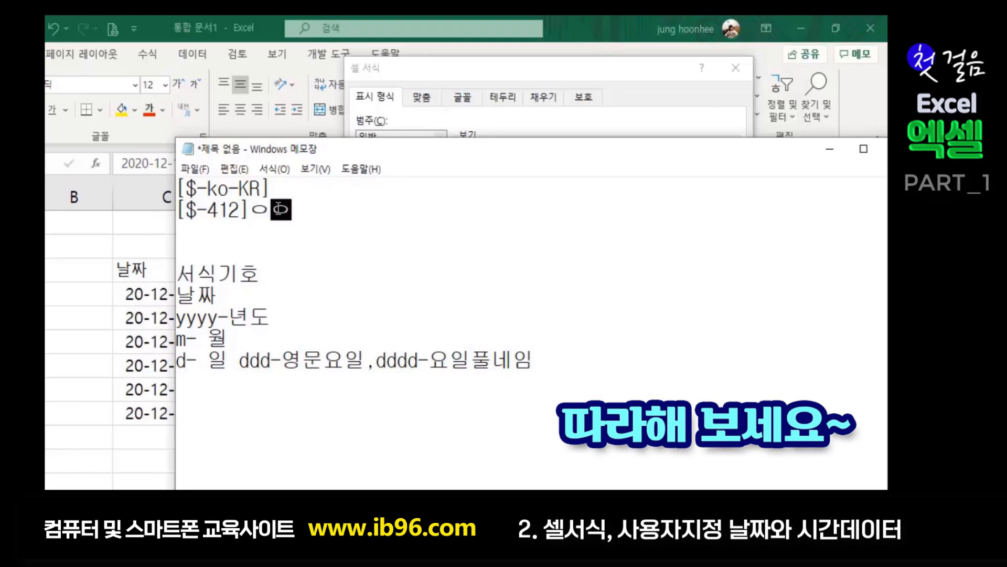
key(BackSpace)
text(DDD)
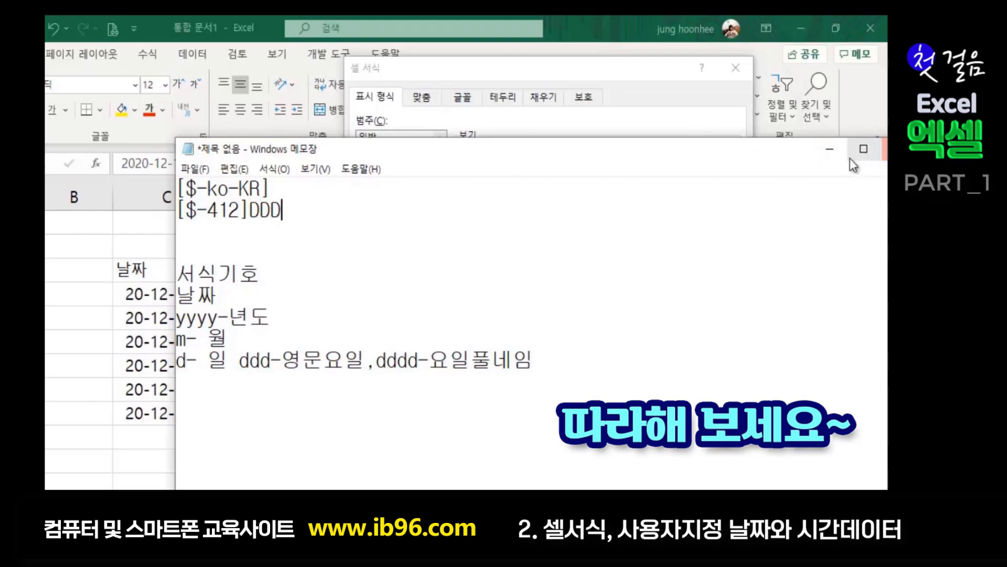
- Minimize Notepad and extend the date code to [$-412]mm-dd(dddd), previewing 12-15(화요일)
click(829, 152)
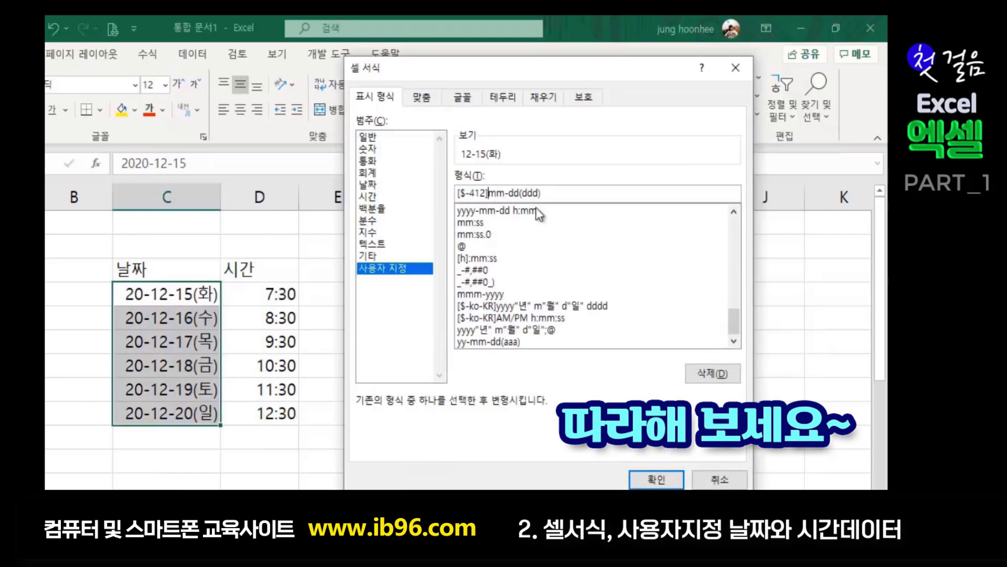
click(540, 192)
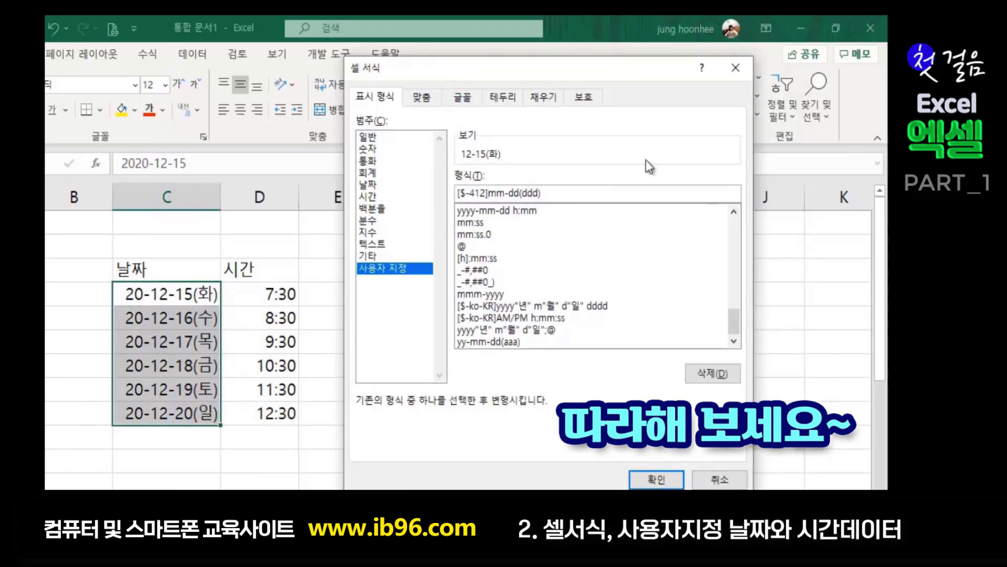
text(d)
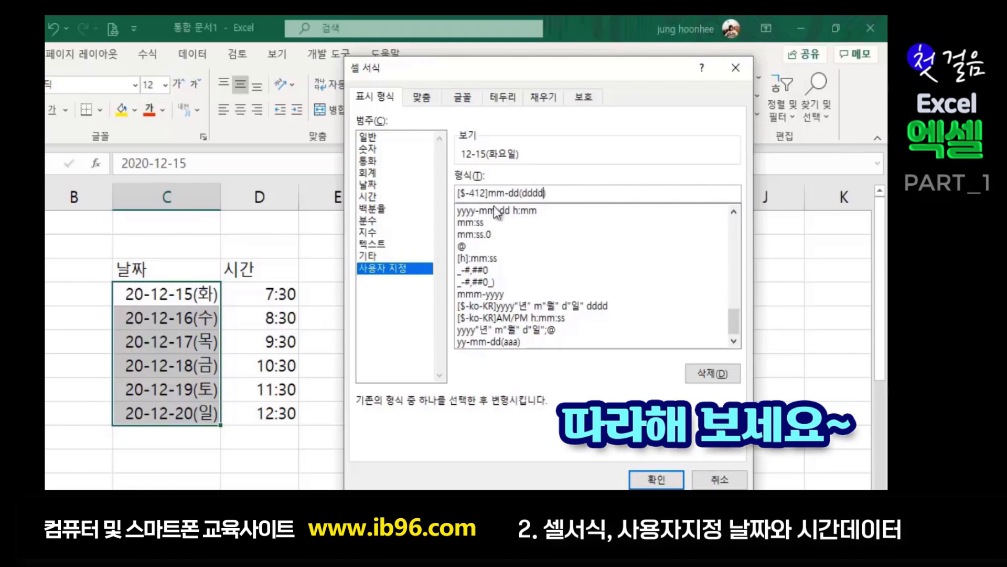
click(656, 479)
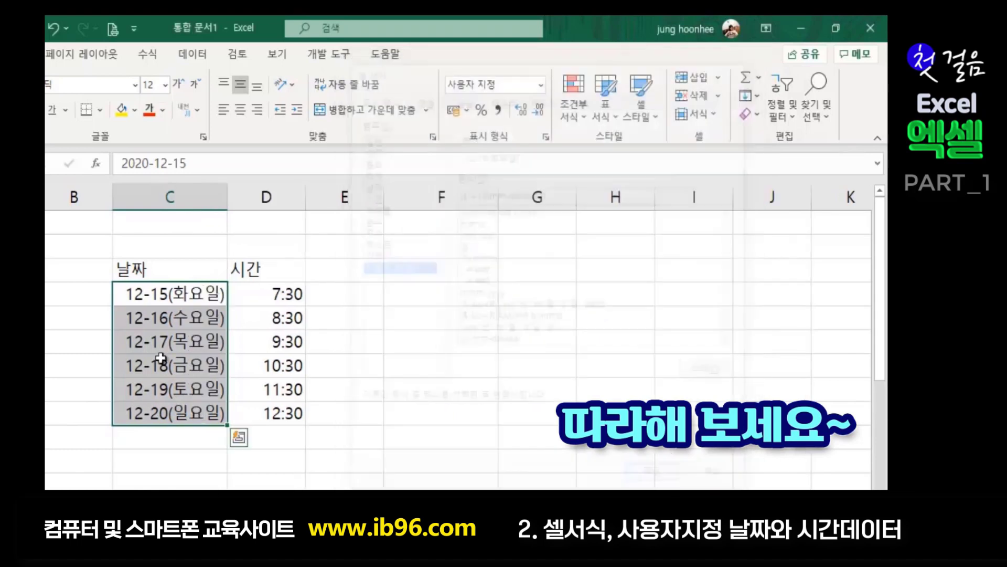
click(522, 421)
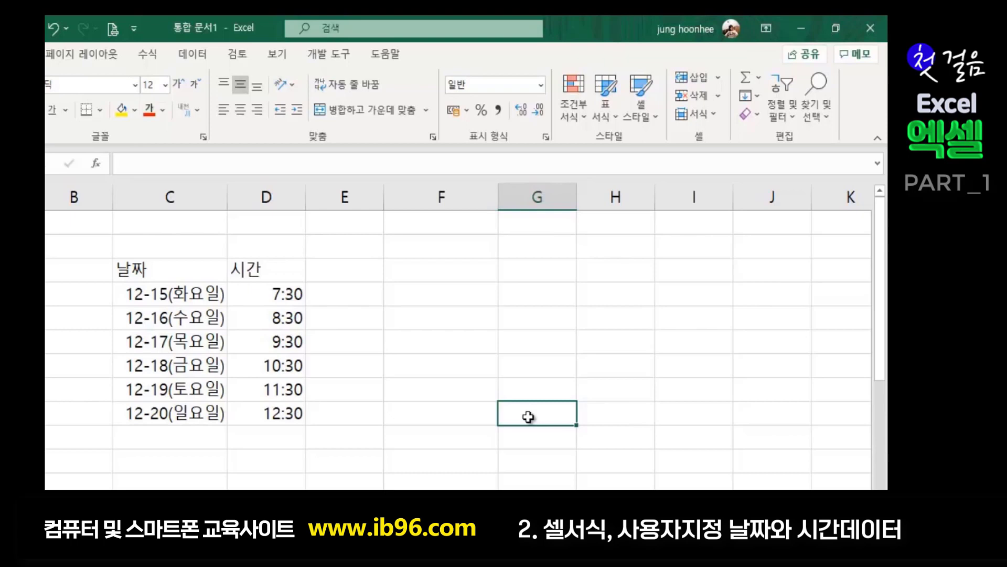
click(389, 386)
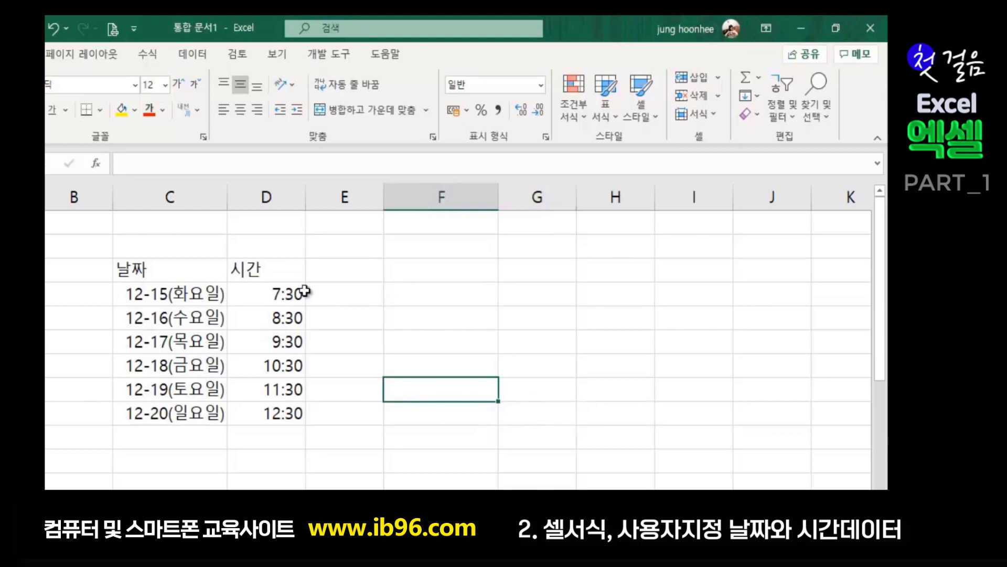
click(376, 318)
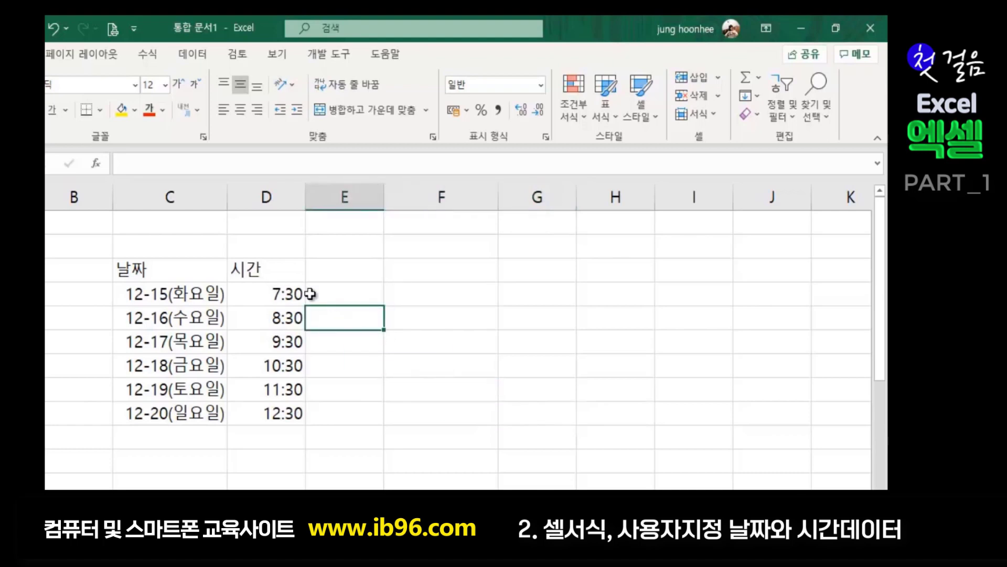
click(270, 290)
click(364, 333)
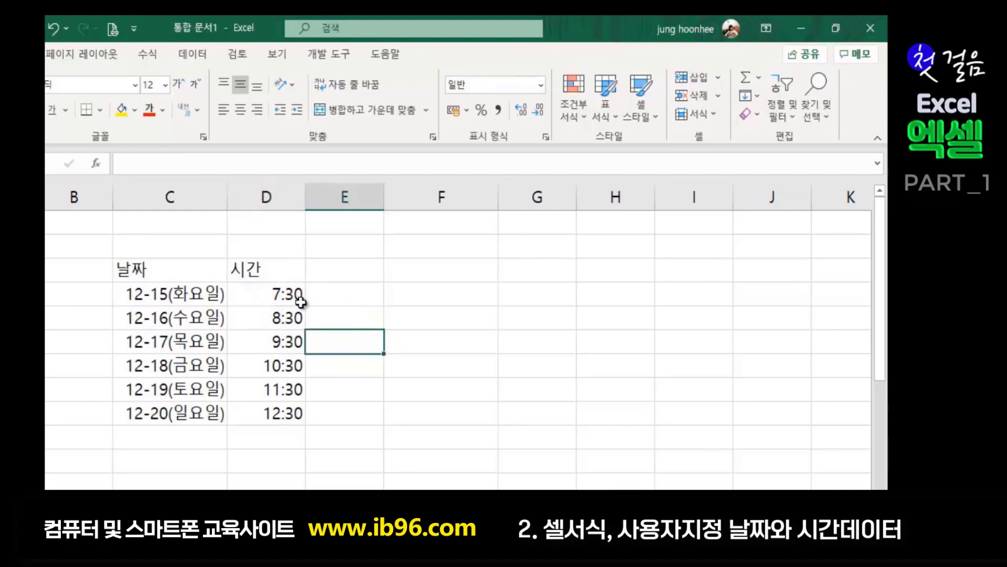
click(286, 293)
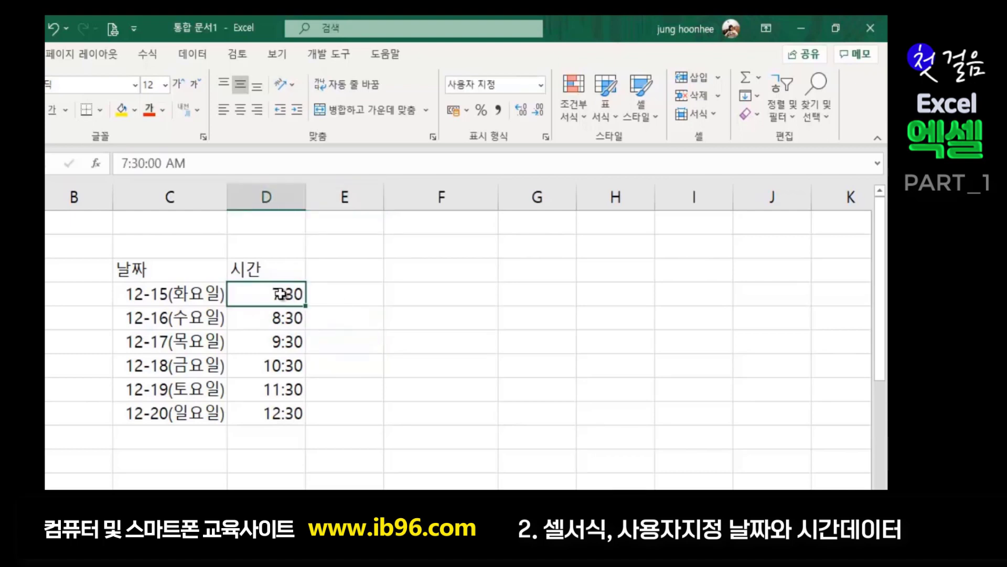
- Select the six times 7:30 to 12:30 and open Format Cells showing the h:mm code
drag(275, 290, 273, 412)
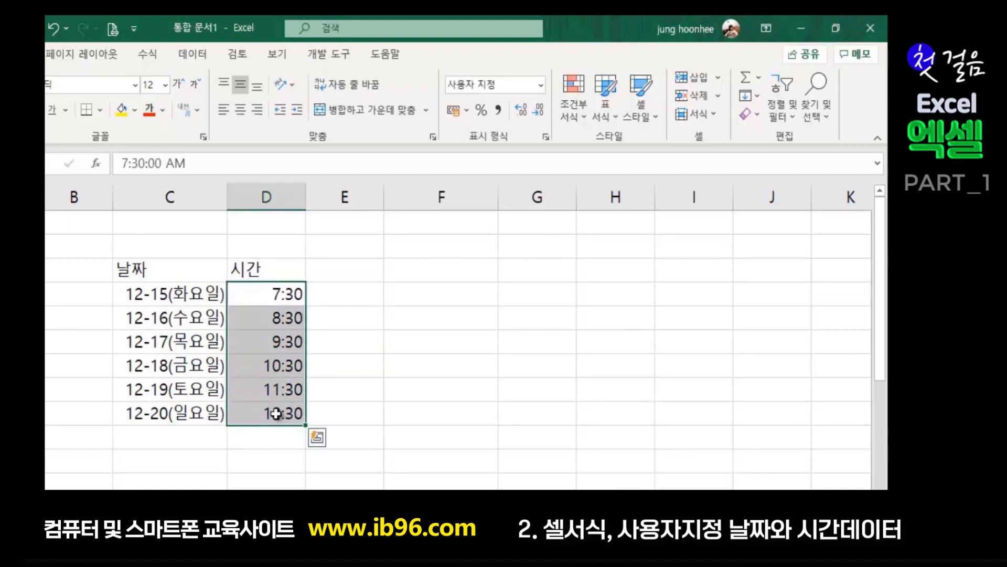
click(381, 405)
drag(268, 292, 270, 411)
key(ctrl+1)
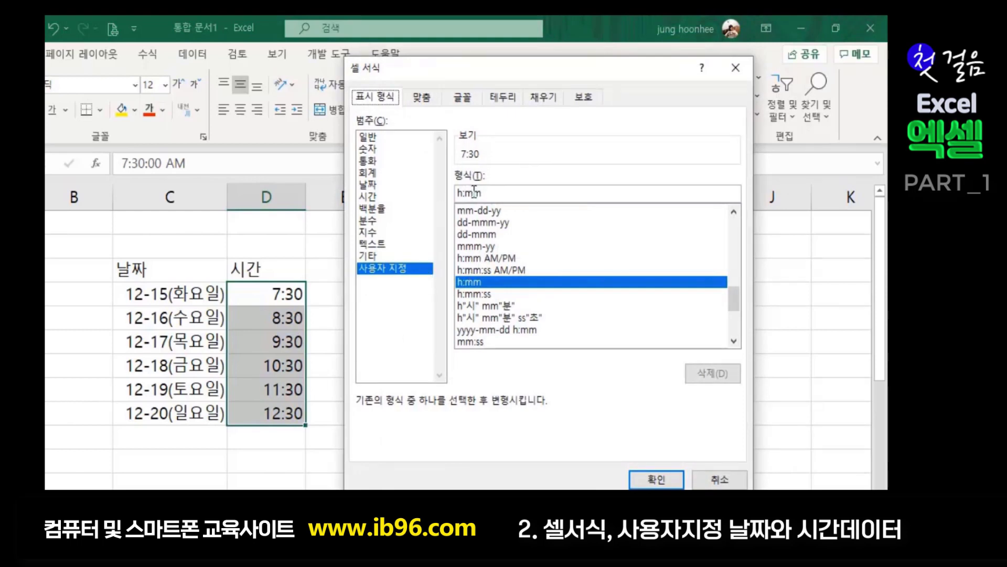
drag(564, 68, 612, 107)
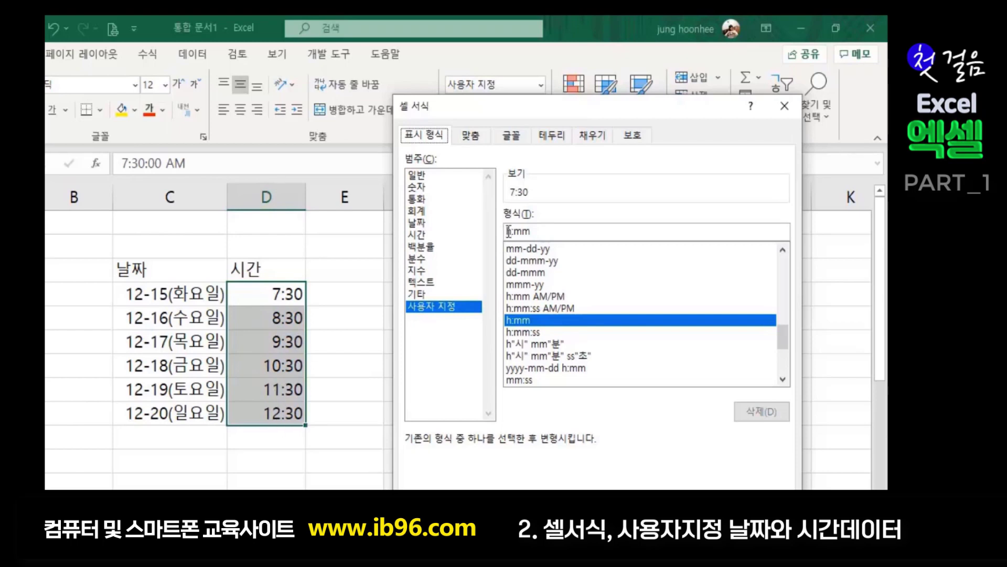
- Change the time code to AM/PM hh:mm so times read AM 07:30 to PM 12:30
click(508, 230)
text(h)
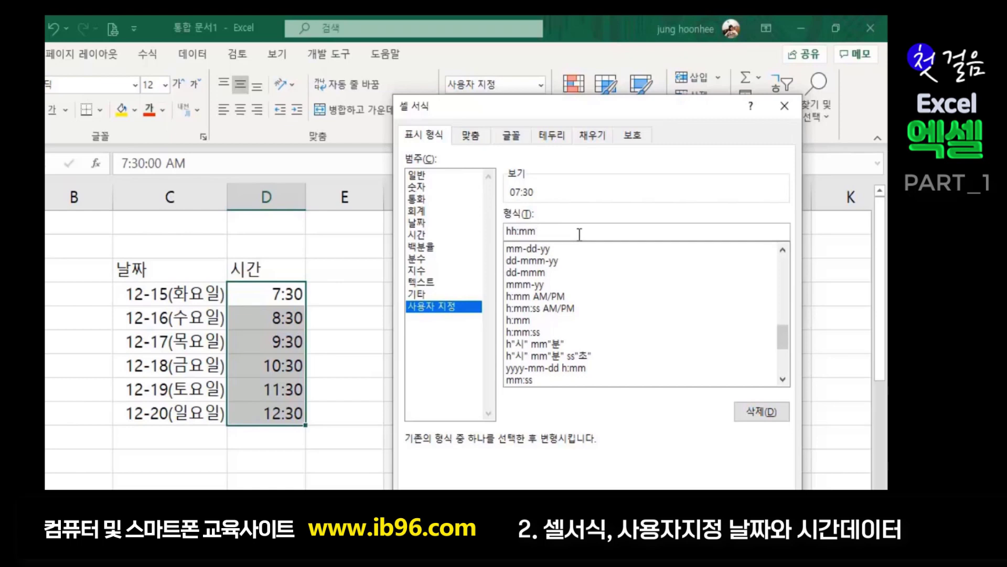
click(580, 234)
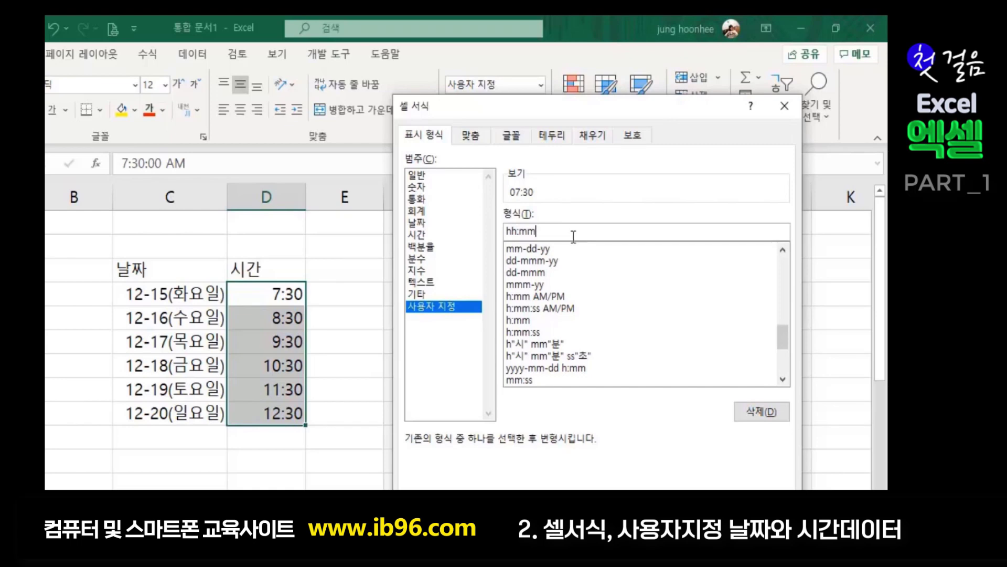
click(508, 231)
text(AM/PM)
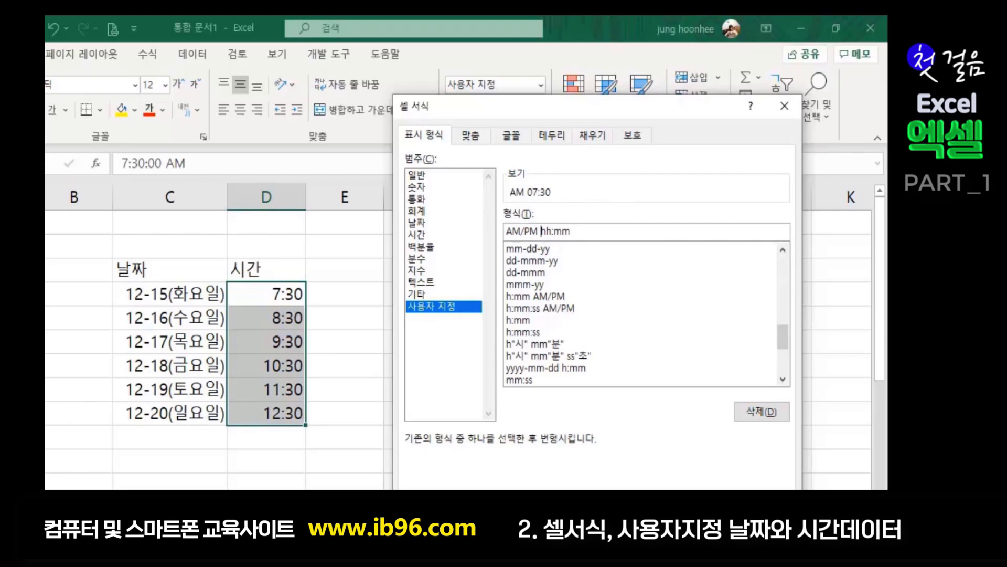
key(Return)
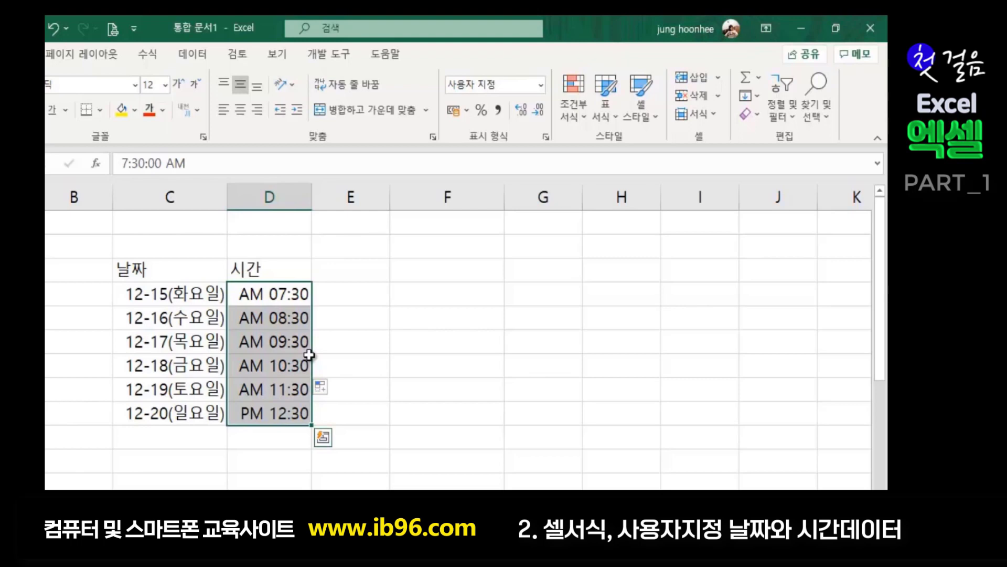
- Prefix the time code with [$-412], giving [$-412] AM/PM hh:mm, and apply it
key(ctrl+1)
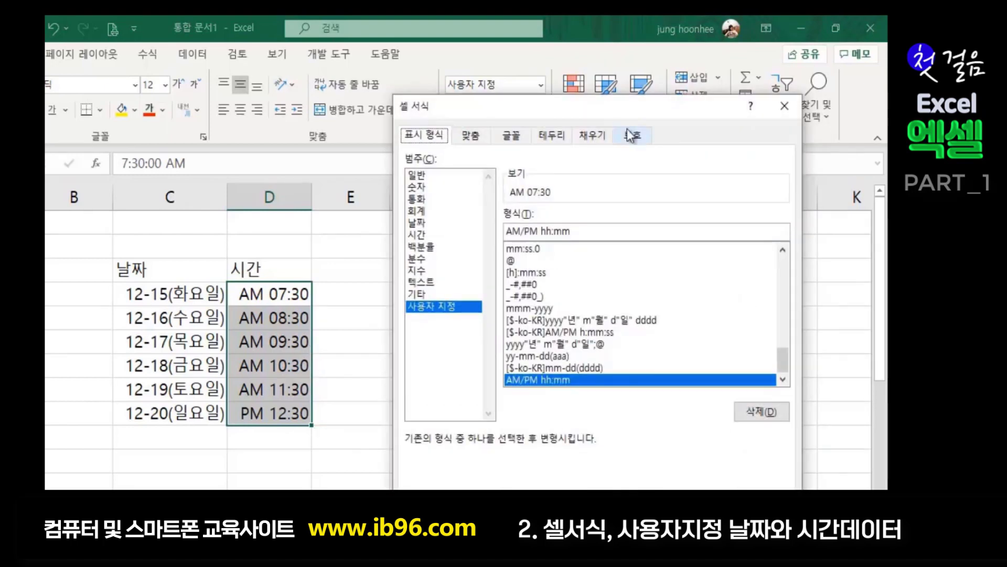
click(507, 235)
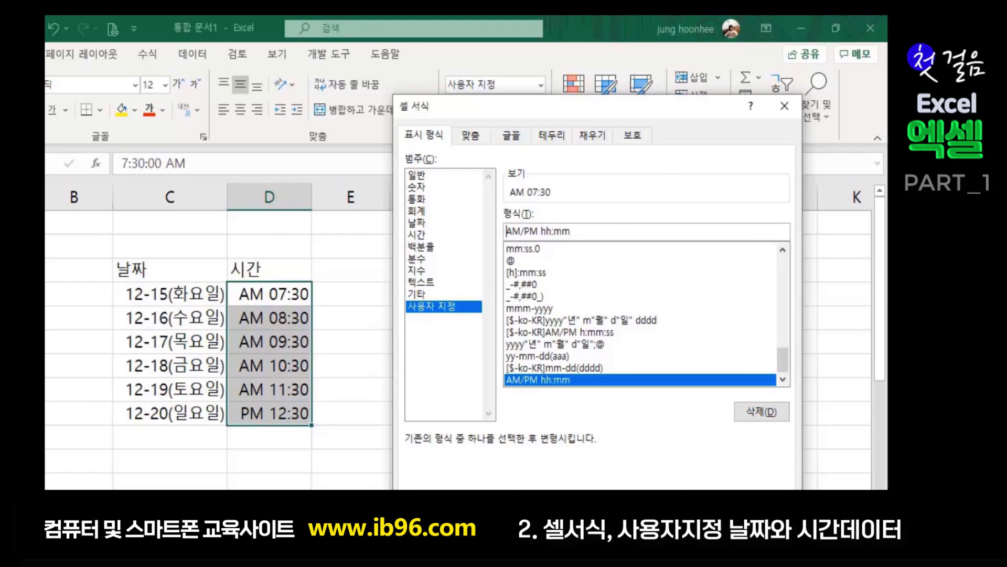
text([)
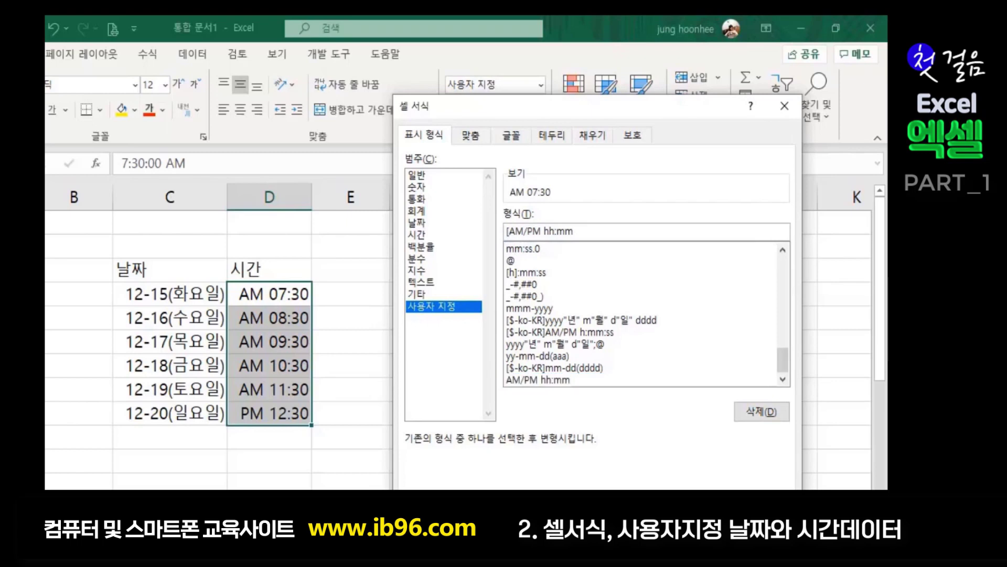
text($-412)
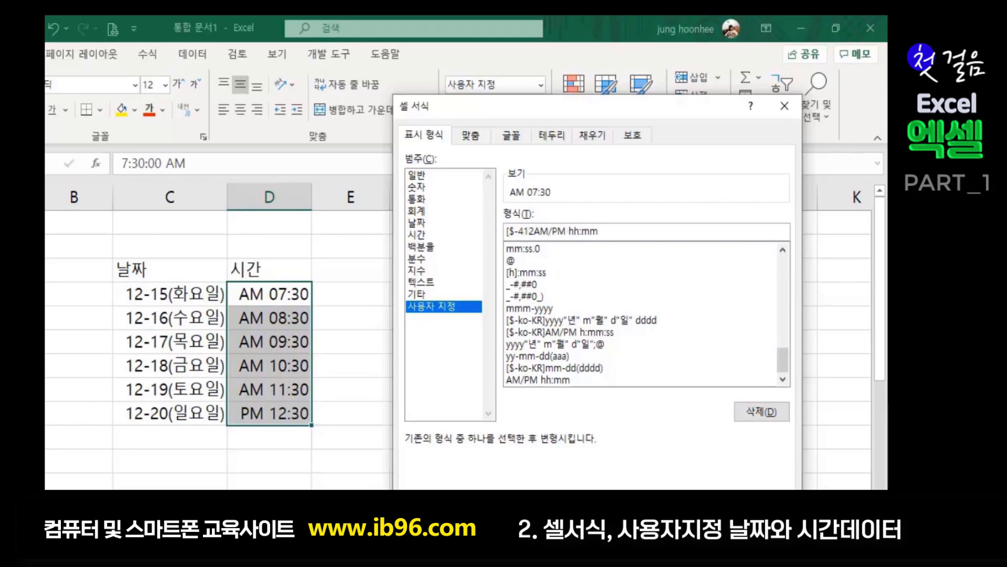
text(])
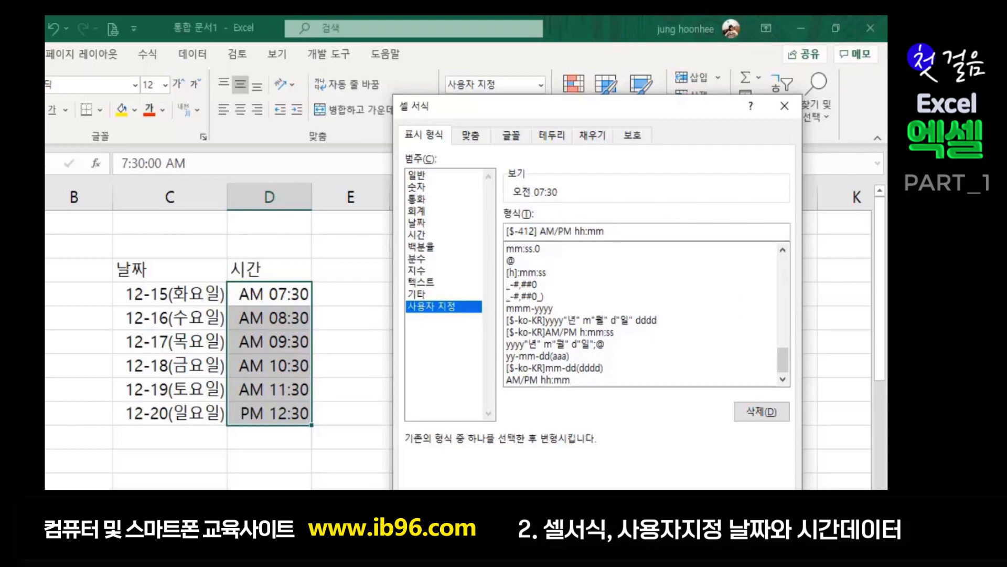
key(Return)
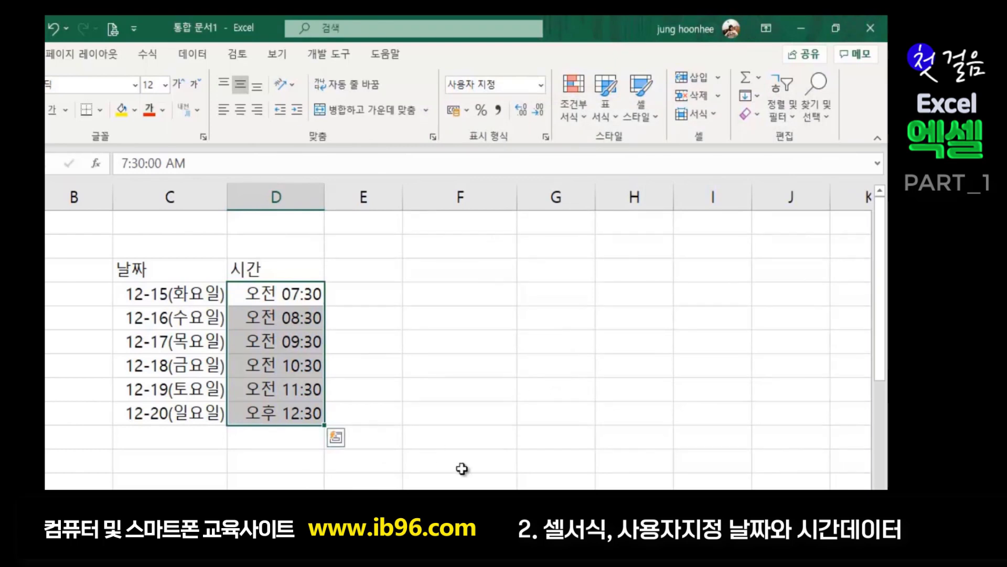
- Reformat the six times as hh:mm AM/PM so they read 07:30 오전 through 12:30 오후
click(515, 431)
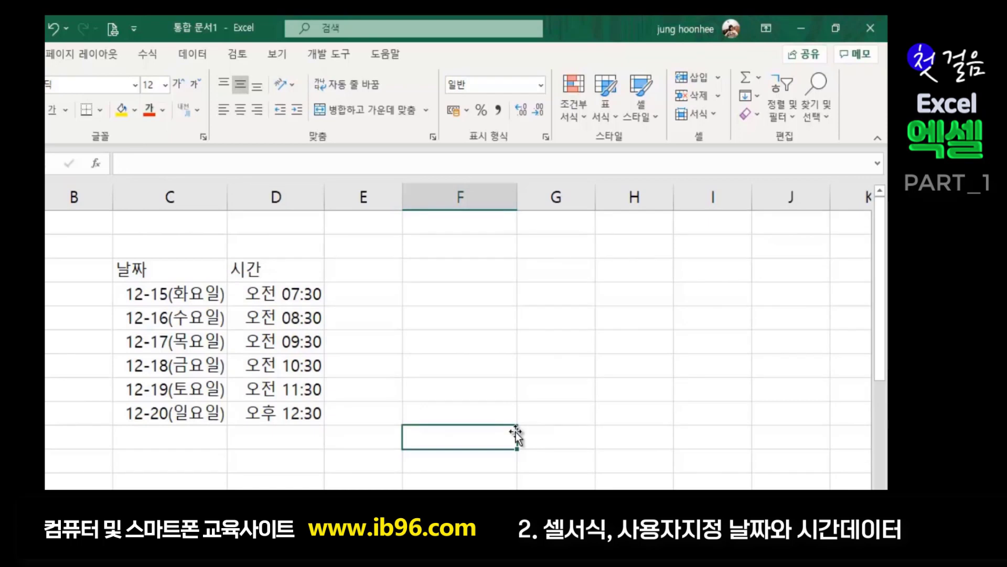
click(258, 368)
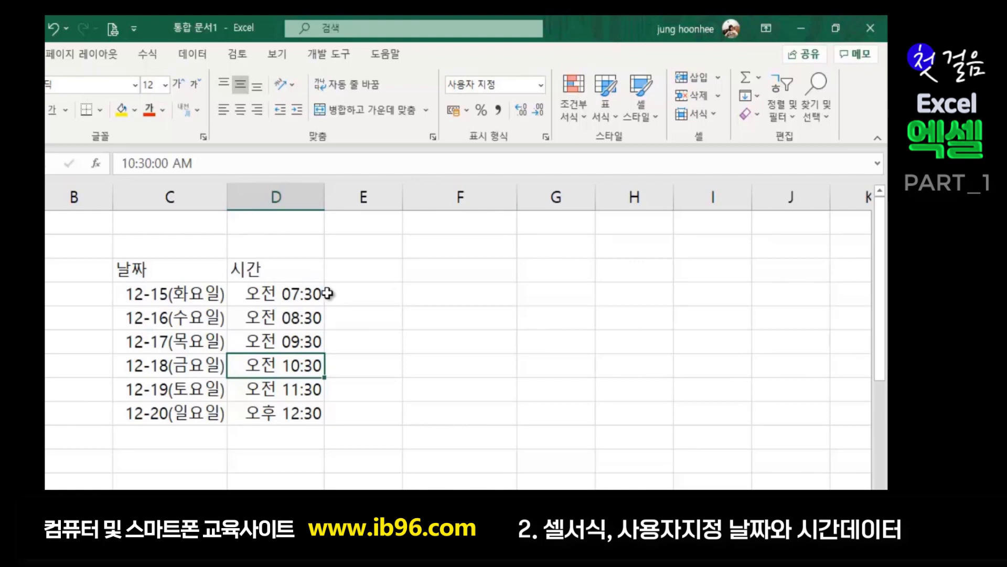
drag(286, 294, 282, 412)
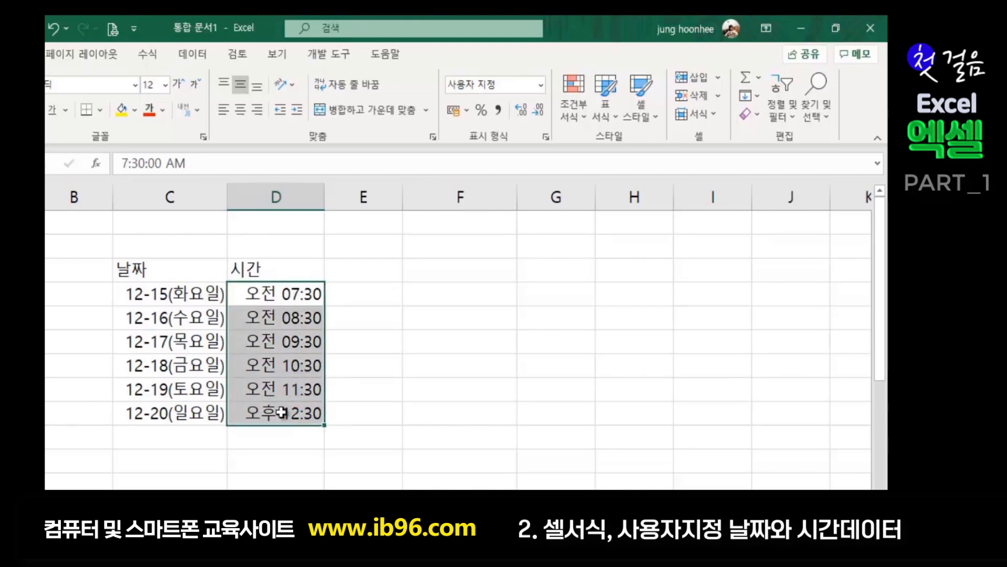
key(ctrl+1)
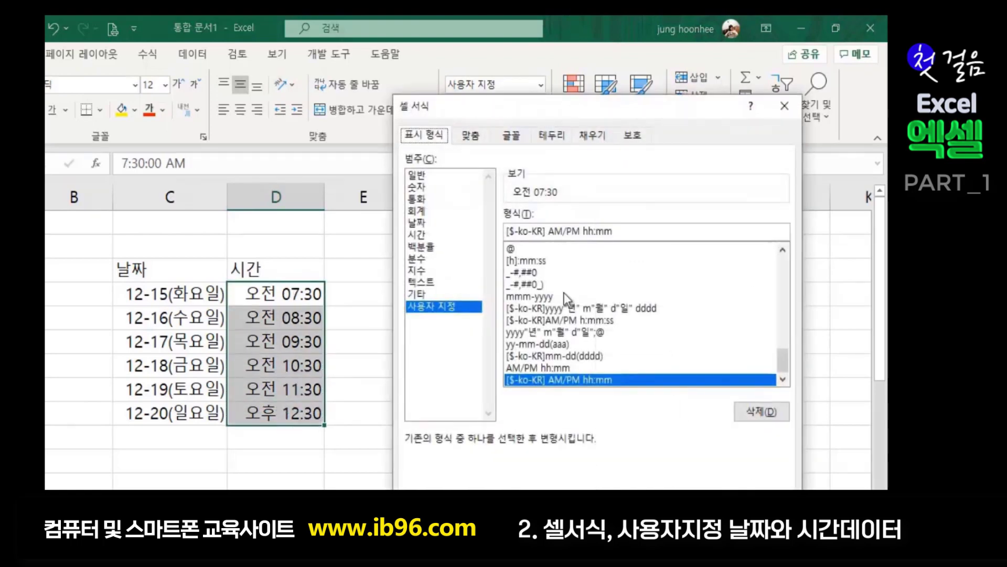
click(551, 233)
drag(549, 231, 581, 231)
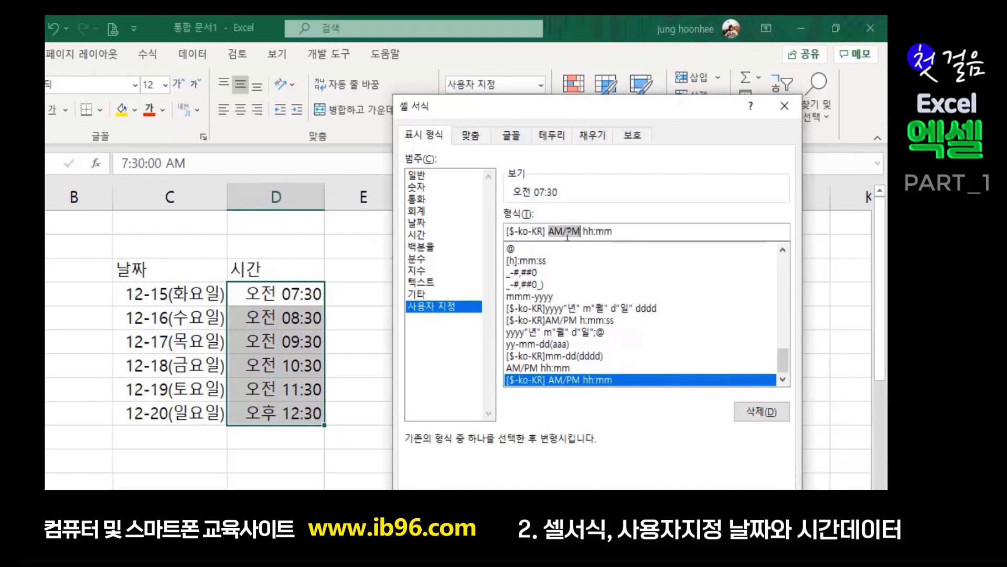
key(ctrl+x)
click(607, 232)
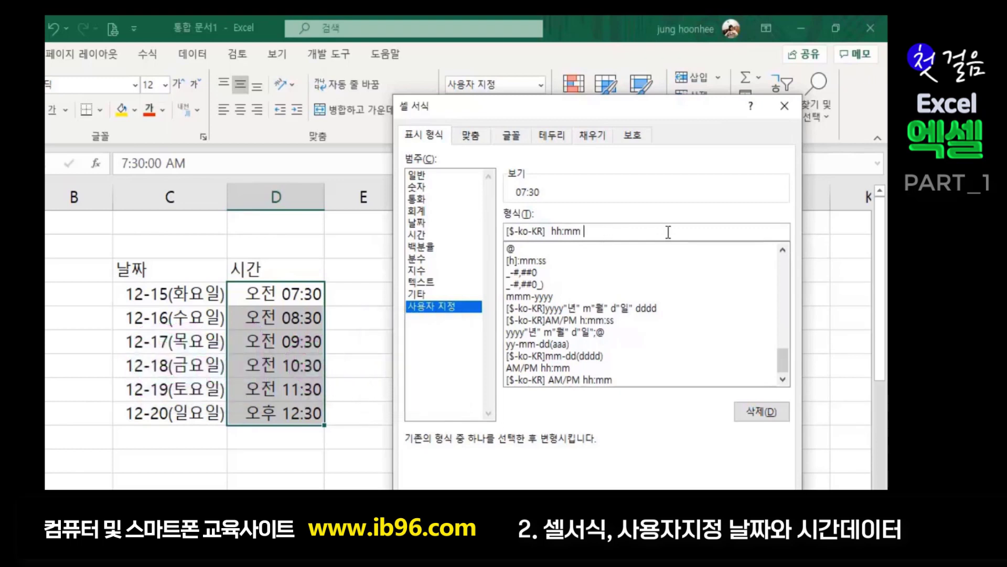
key(ctrl+v)
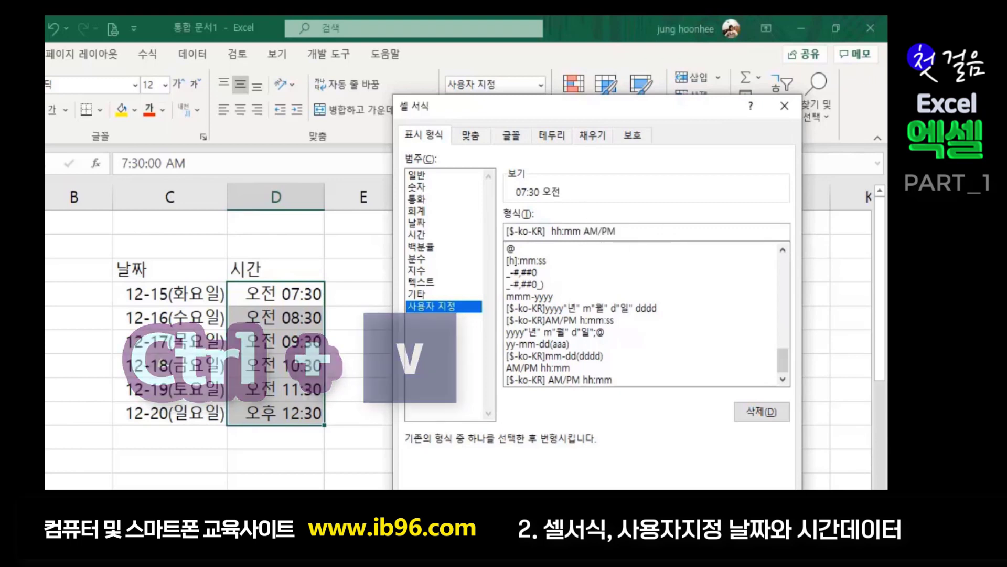
key(Return)
click(485, 408)
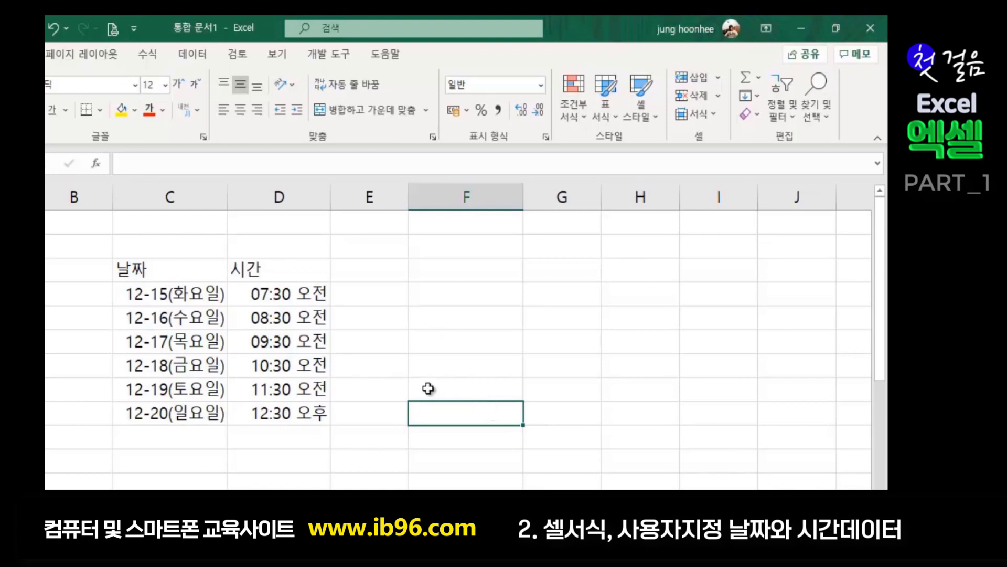
- Review the finished 날짜 date and time table on Sheet1 by selecting it
click(129, 266)
drag(128, 266, 292, 411)
click(398, 438)
click(425, 446)
click(462, 370)
click(429, 248)
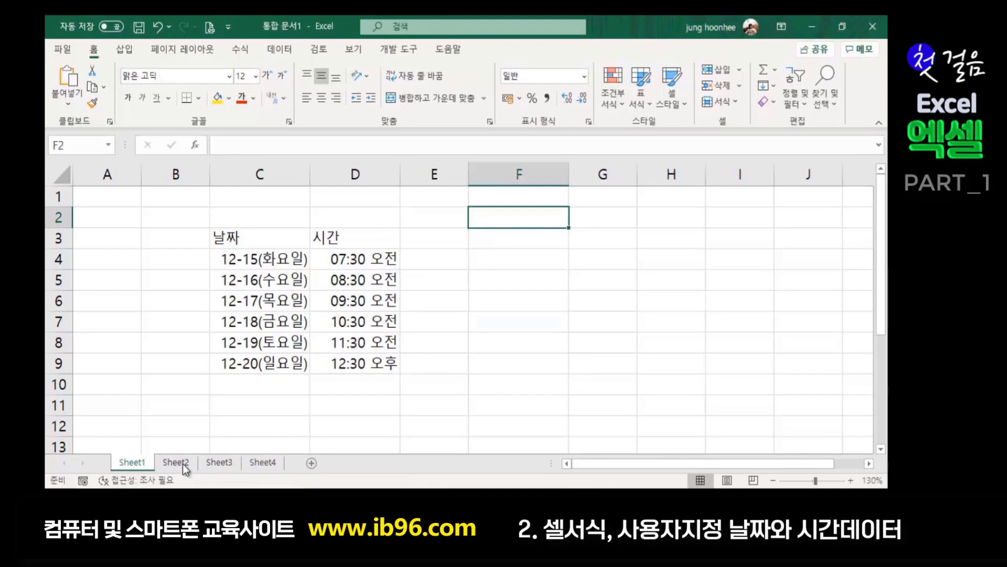
- Go to the empty Sheet2 and select cell C3
click(175, 462)
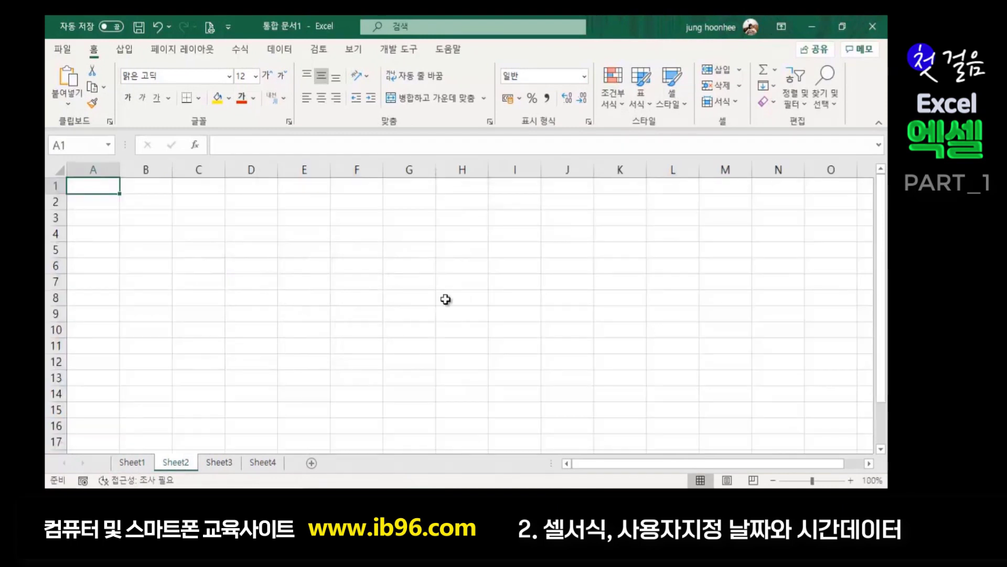
click(196, 207)
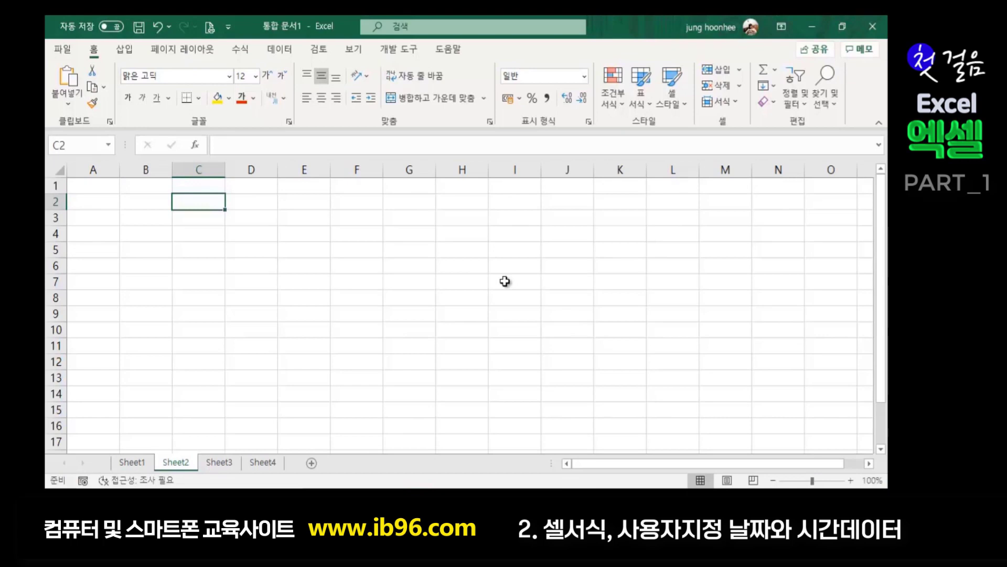
click(284, 373)
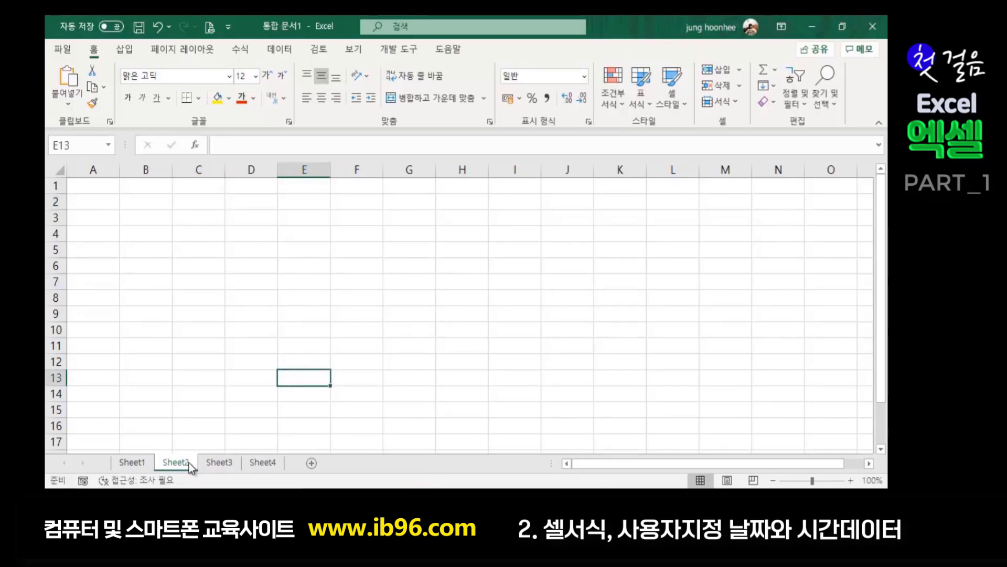
click(132, 462)
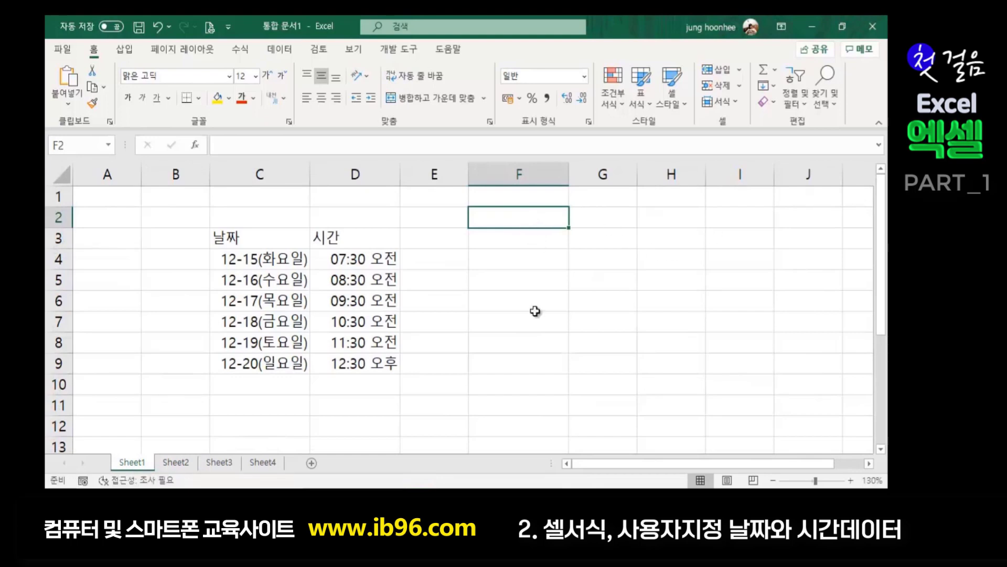
click(174, 462)
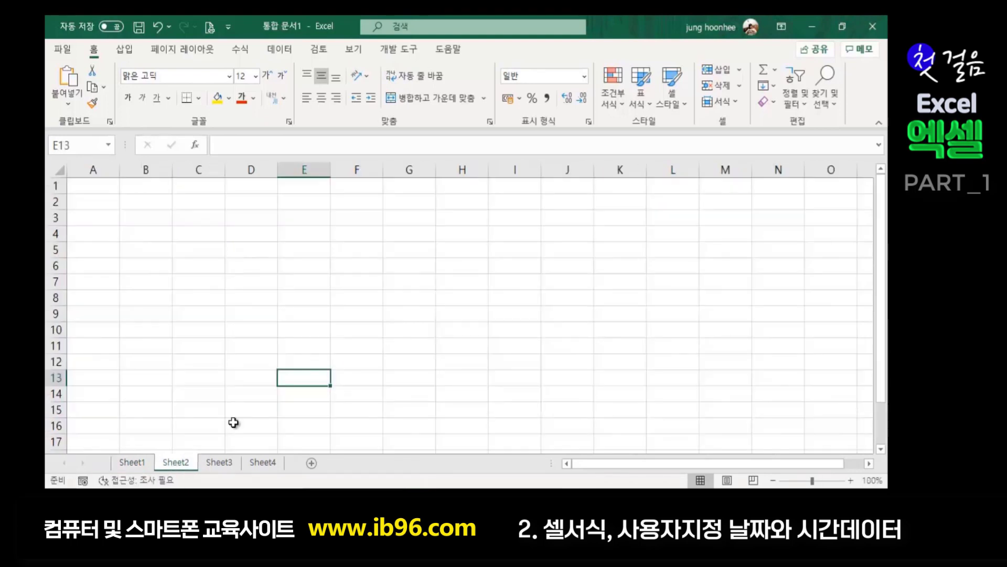
click(208, 221)
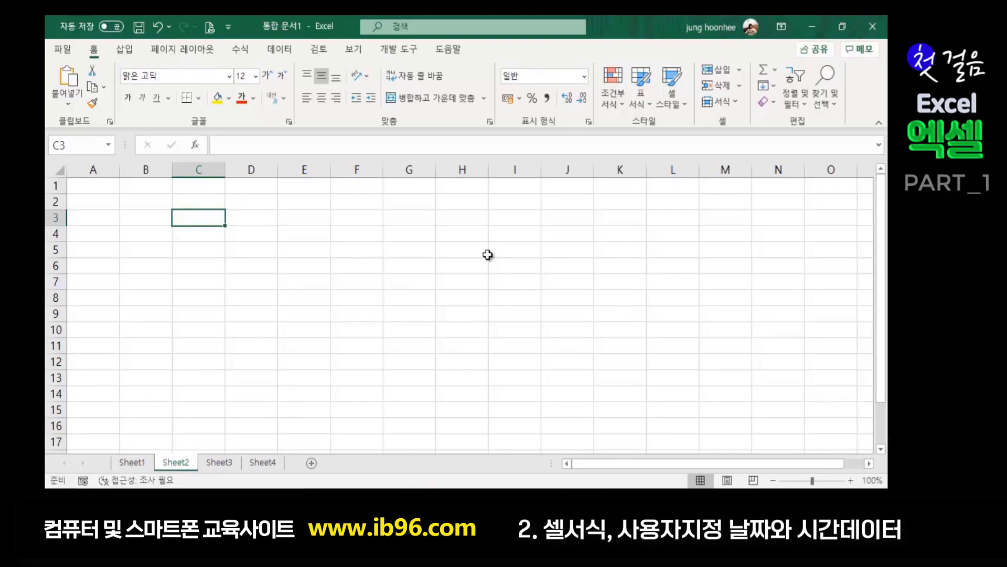
- Enter the date 2020-12-20 in Sheet2's C3 and the label 날짜 in B3
text(2020)
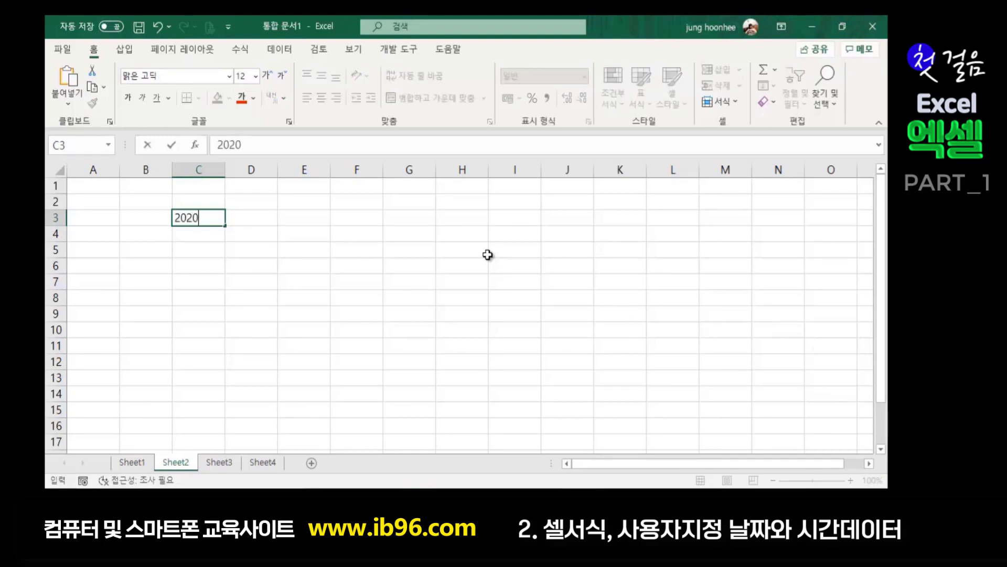
text(-12-20)
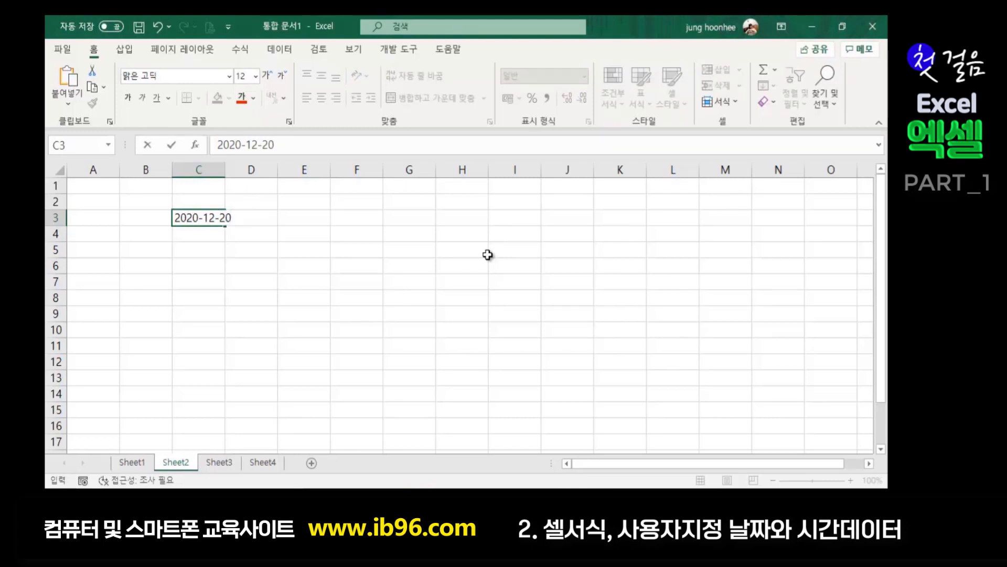
key(Return)
click(307, 326)
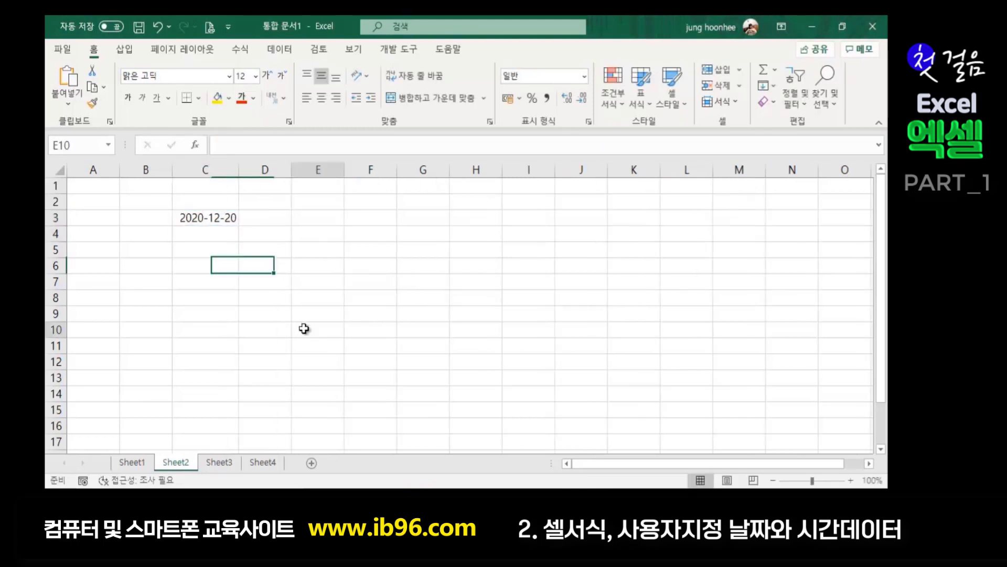
click(207, 221)
click(150, 215)
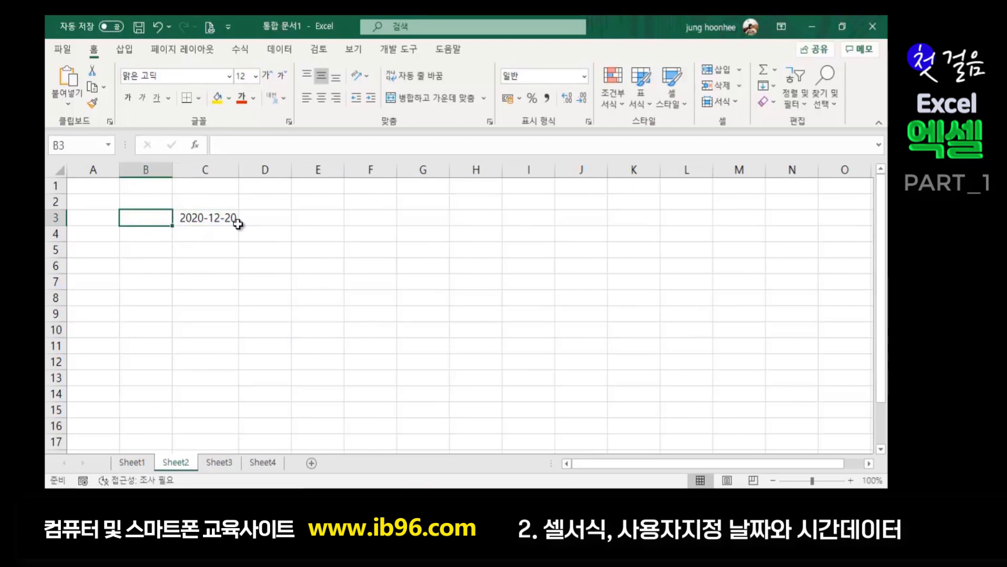
text(SKF)
key(BackSpace)
key(BackSpace)
key(BackSpace)
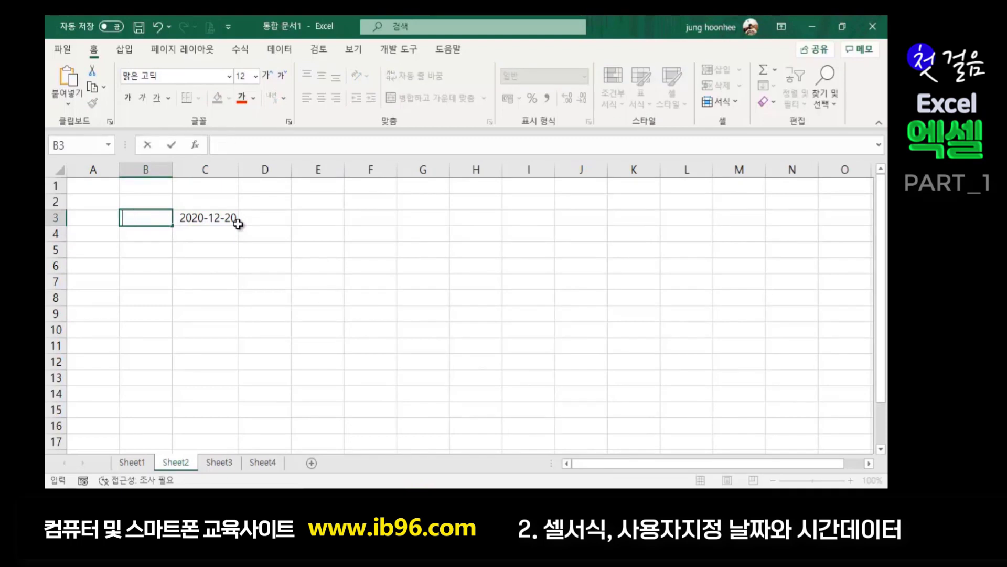
text(날짜)
key(Return)
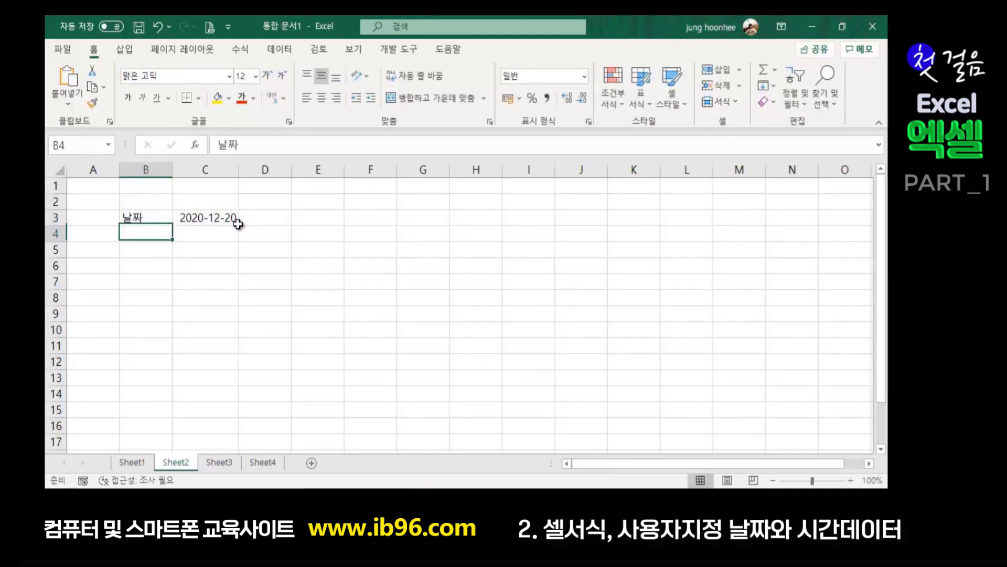
click(206, 218)
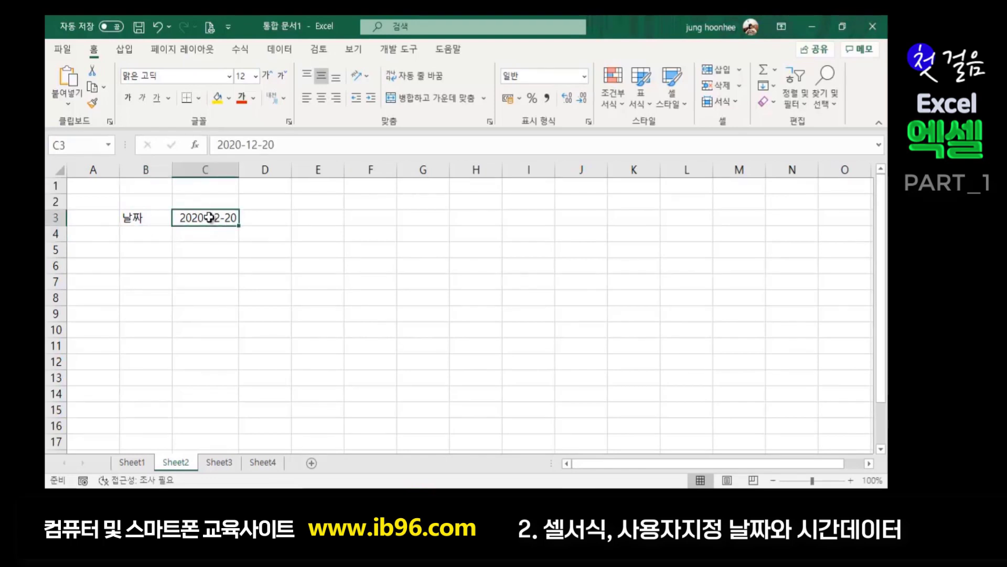
- Begin a formula with = in Sheet1's cell F2
click(136, 462)
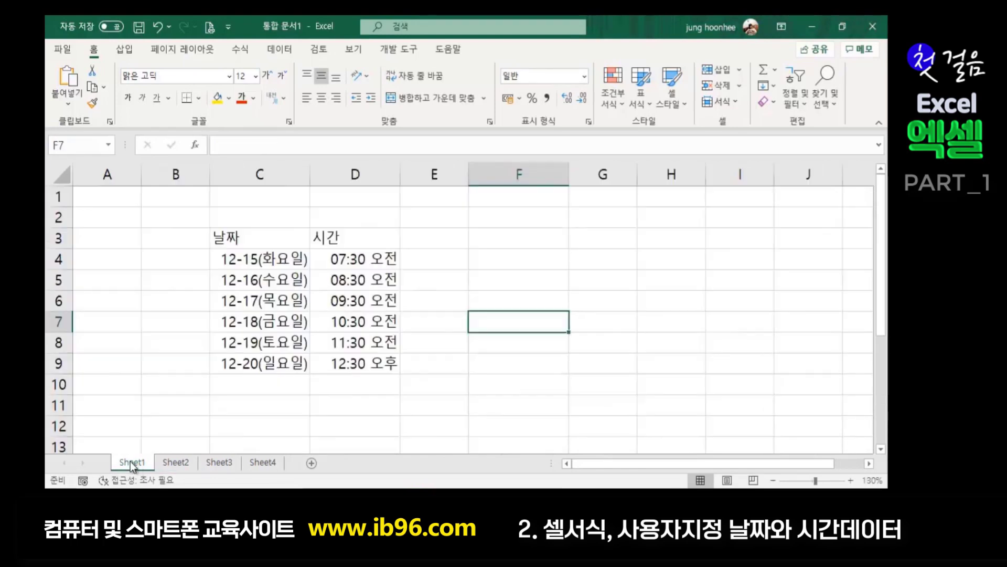
click(519, 218)
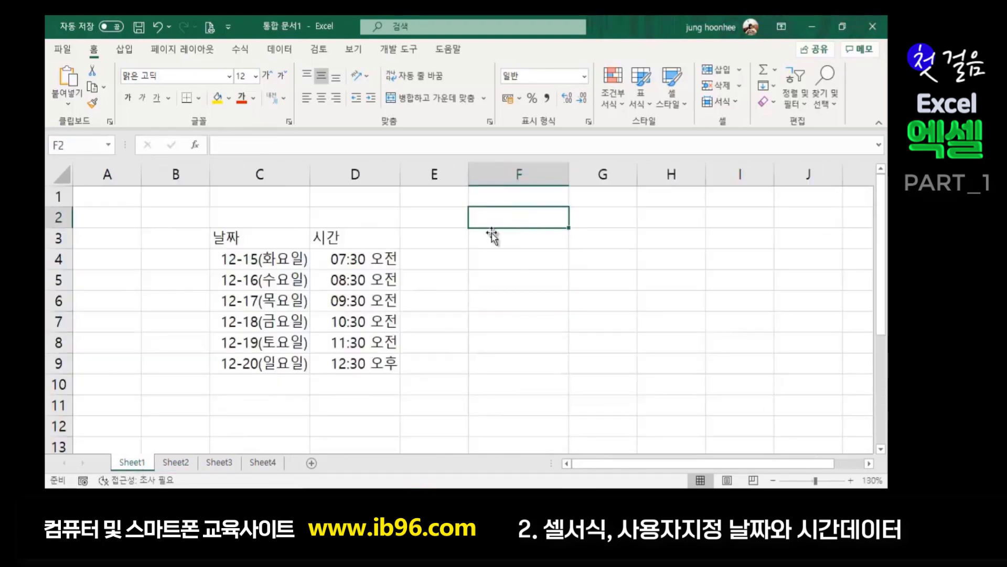
click(176, 462)
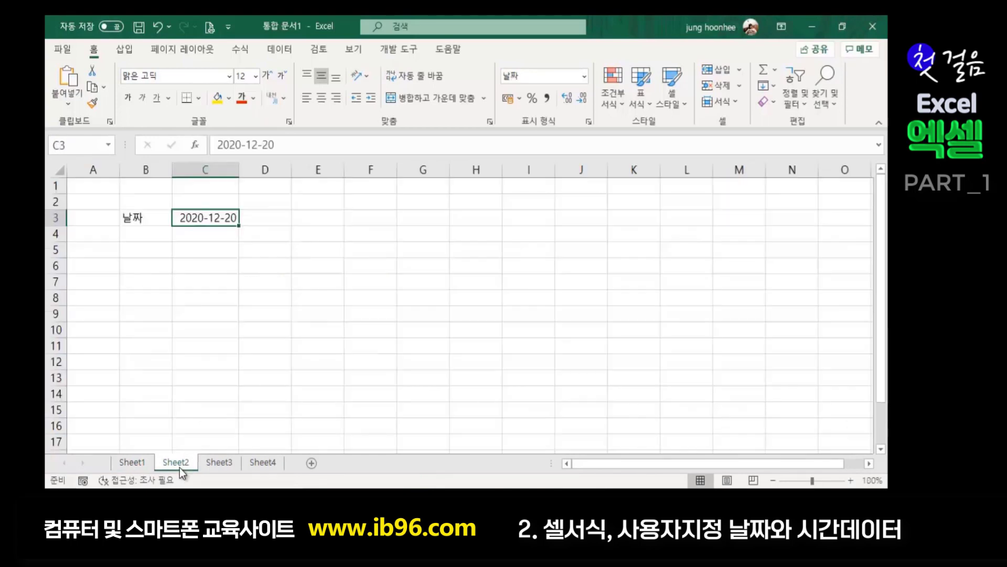
click(139, 462)
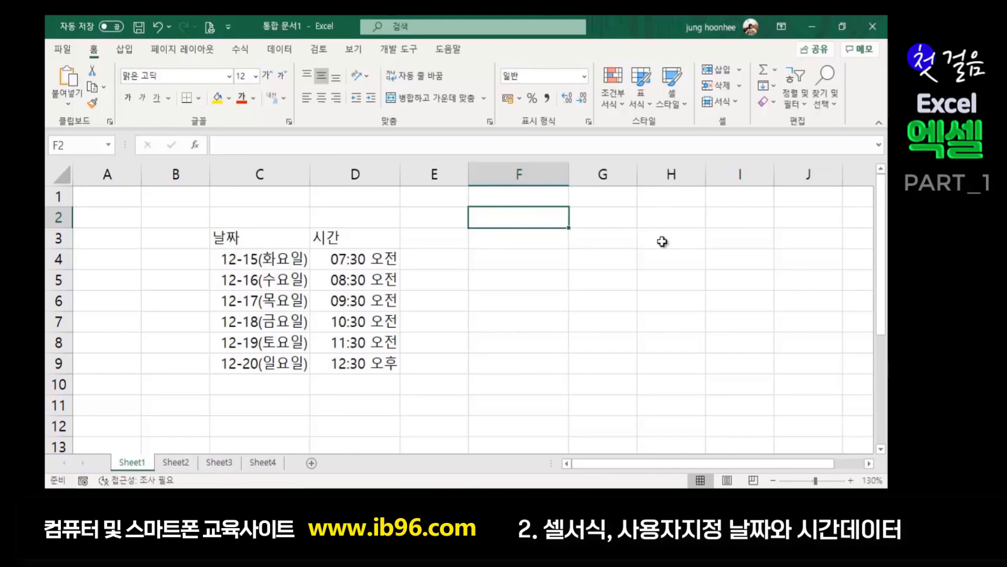
text(=)
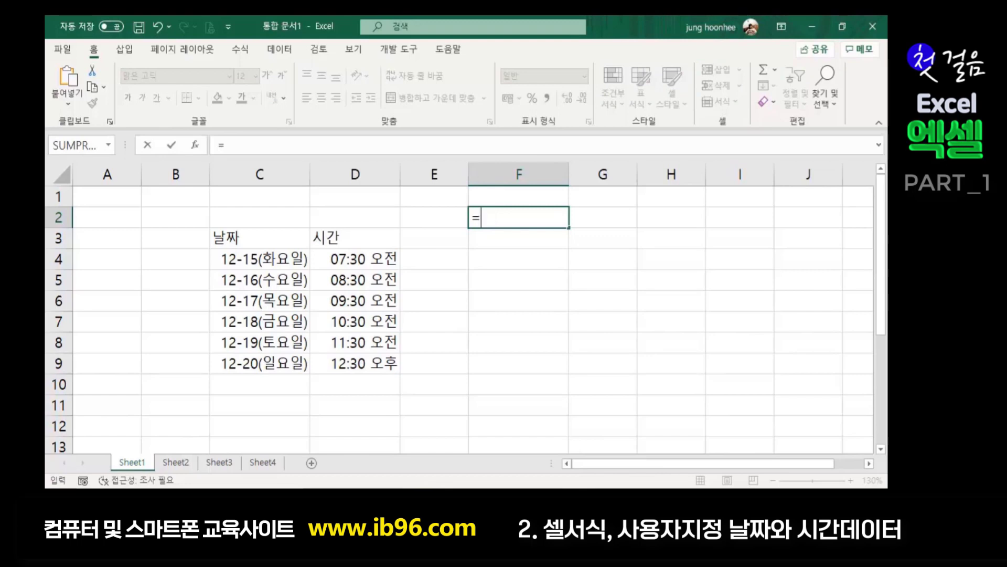
- Complete F2's formula as =Sheet2!C3 and confirm it displays 2020-12-20
click(175, 463)
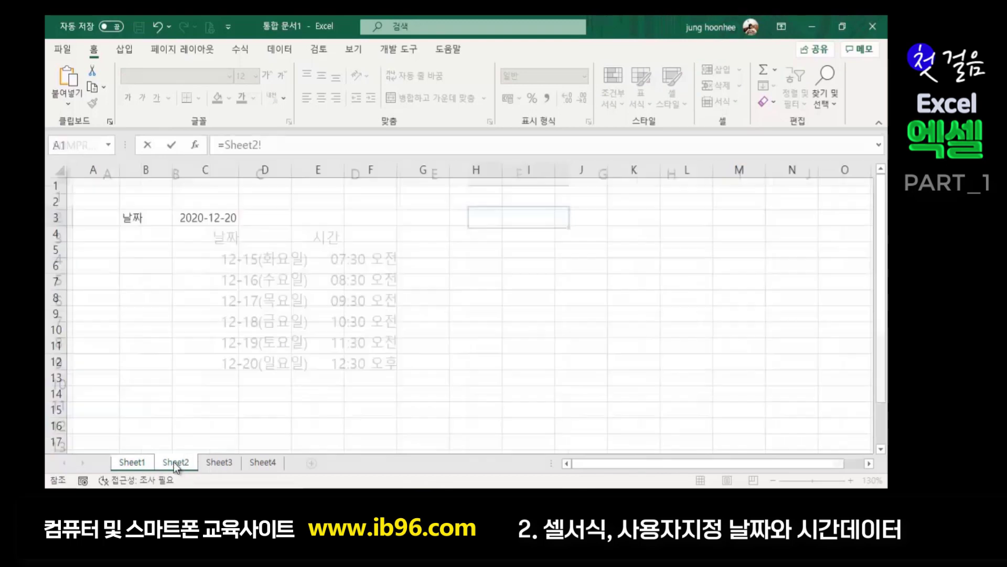
click(212, 220)
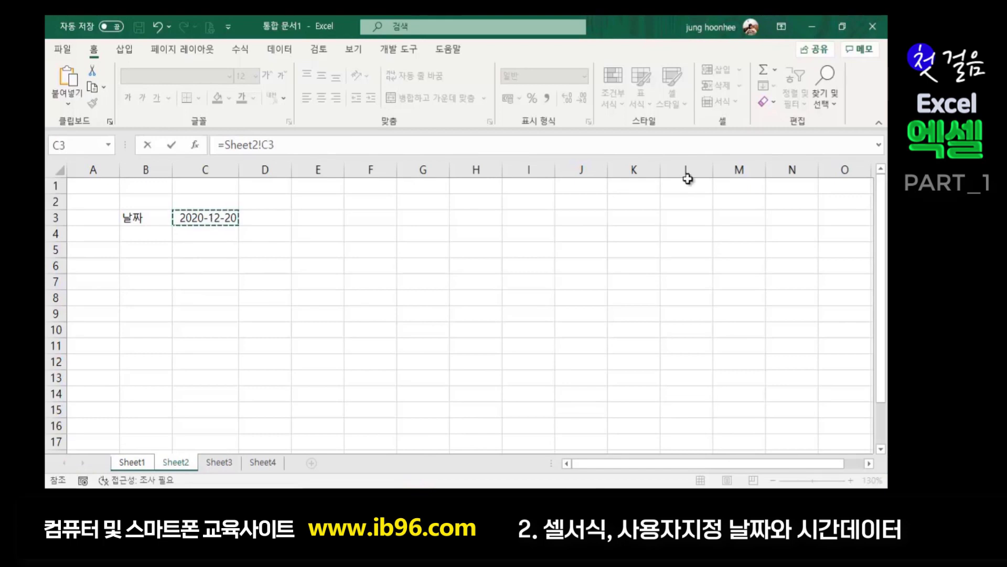
key(Return)
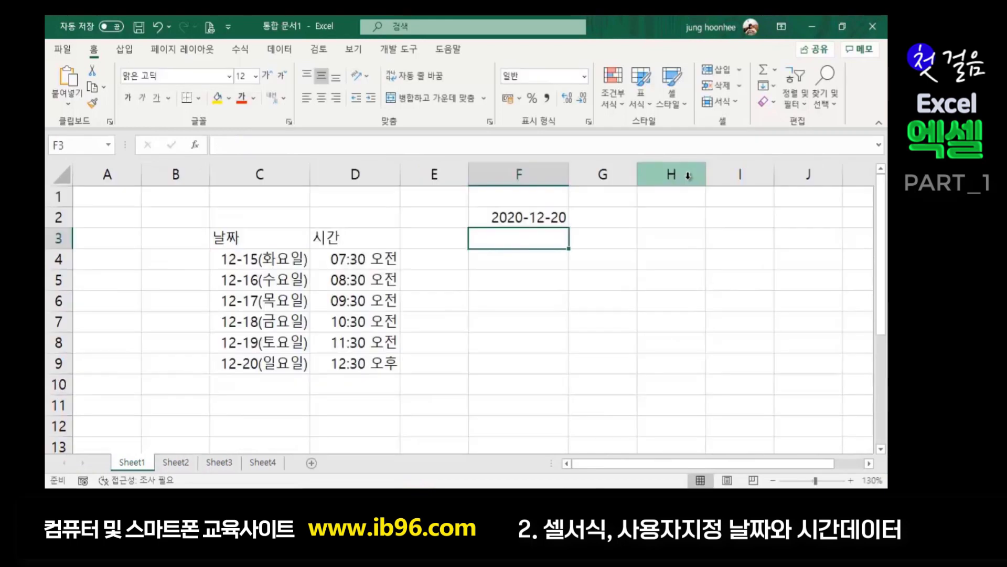
click(524, 216)
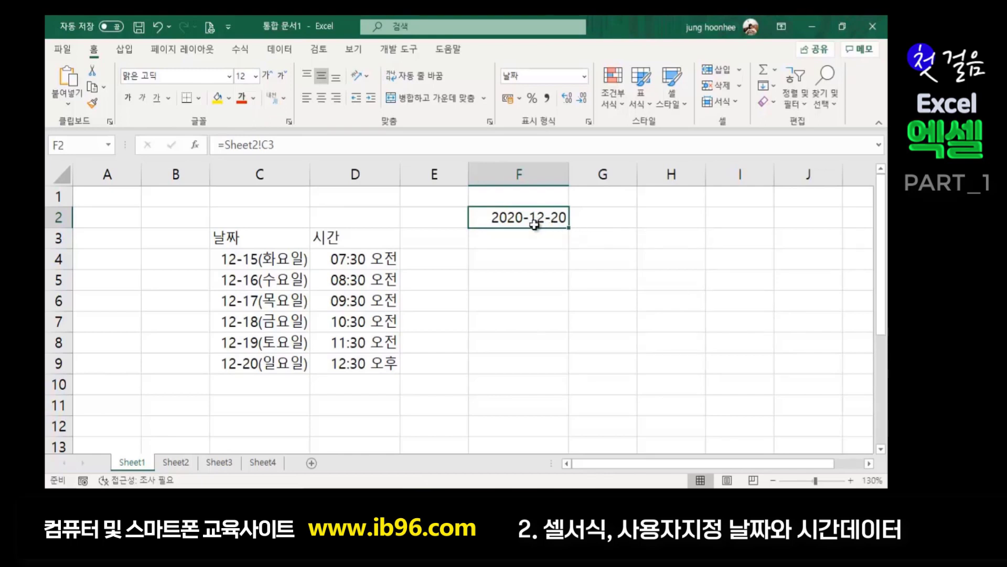
click(584, 246)
click(510, 217)
click(540, 272)
click(516, 221)
click(178, 463)
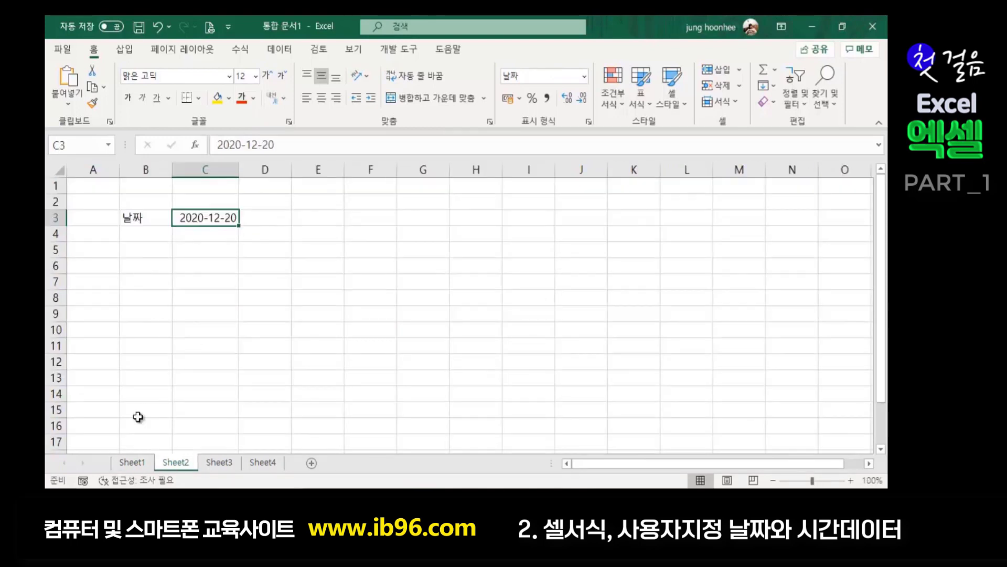
click(133, 463)
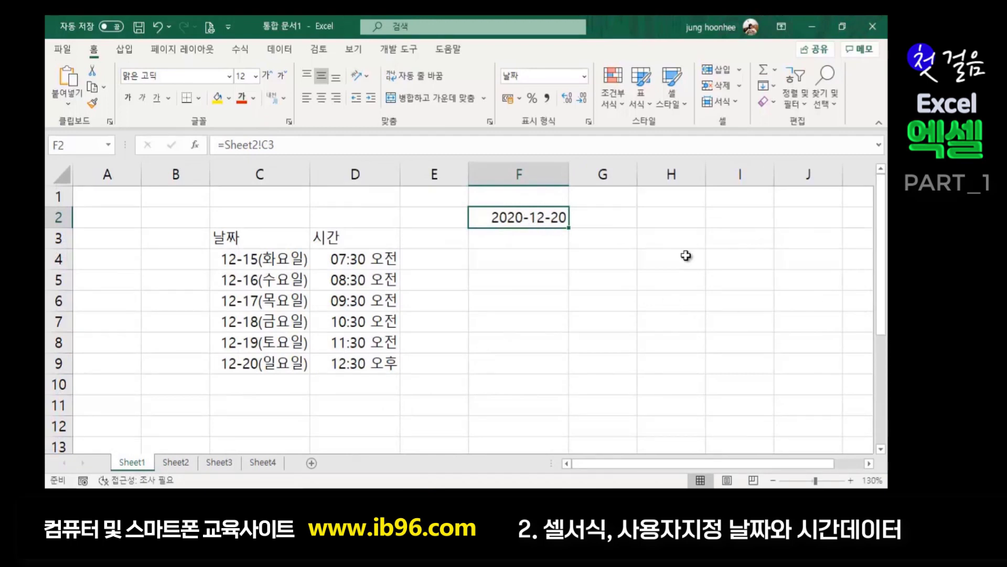
- Give F2 the custom format 'YY 년 MM월 관리비 결산보고', showing 20 년 12월 관리비 결산보고
key(ctrl+1)
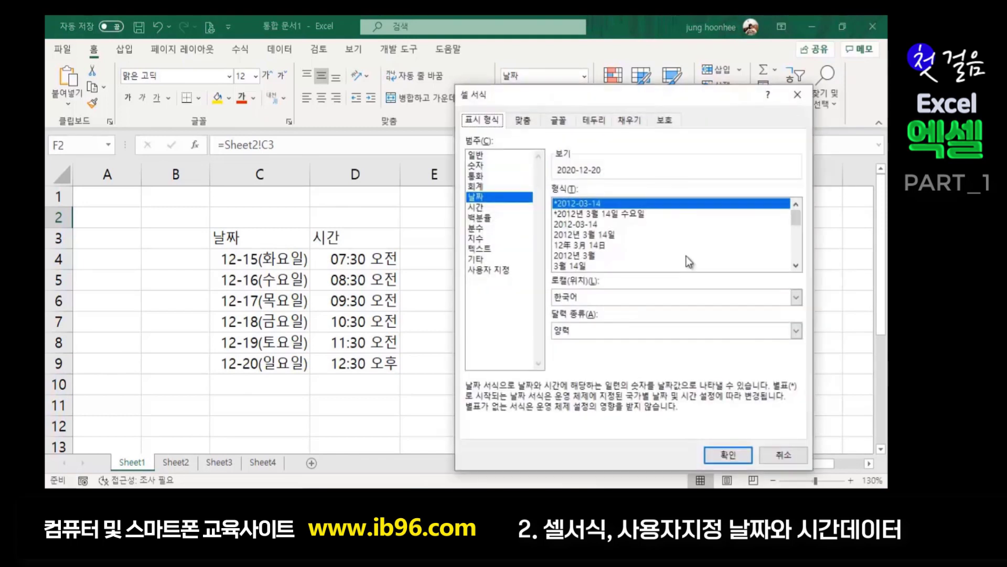
click(498, 270)
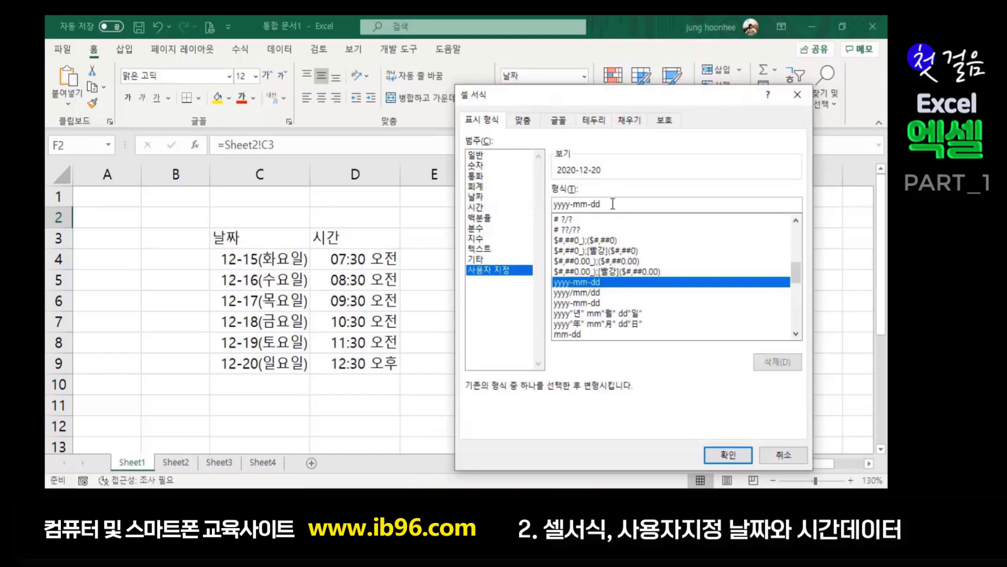
drag(612, 204, 446, 199)
key(BackSpace)
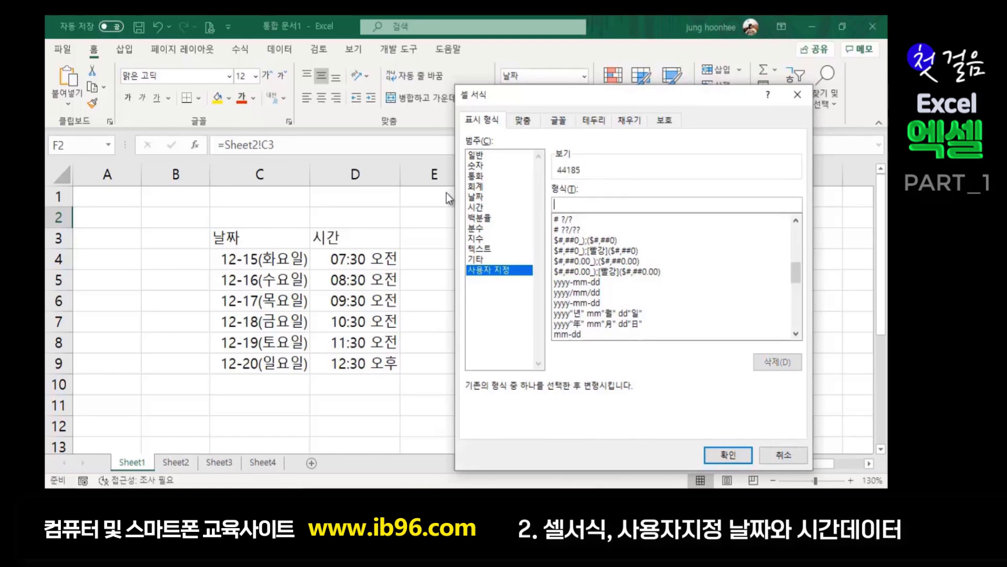
text(YY)
text( S)
text(년)
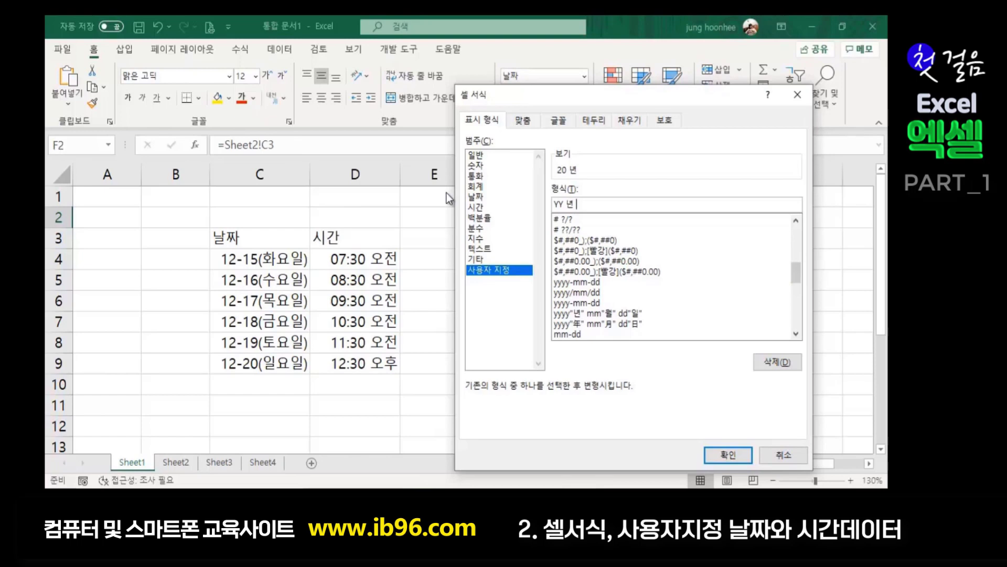
text( MM월 관리비 )
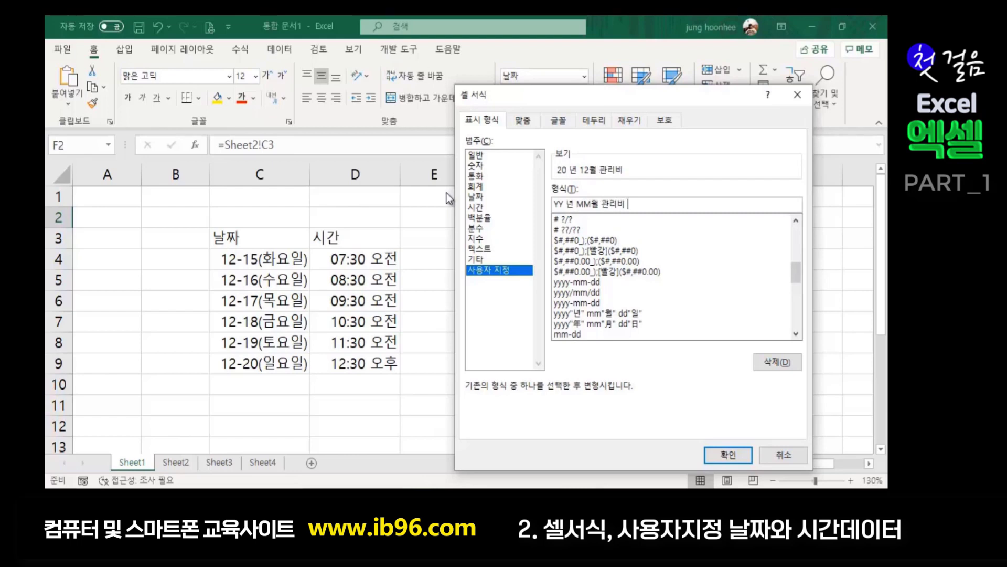
text(결산보고)
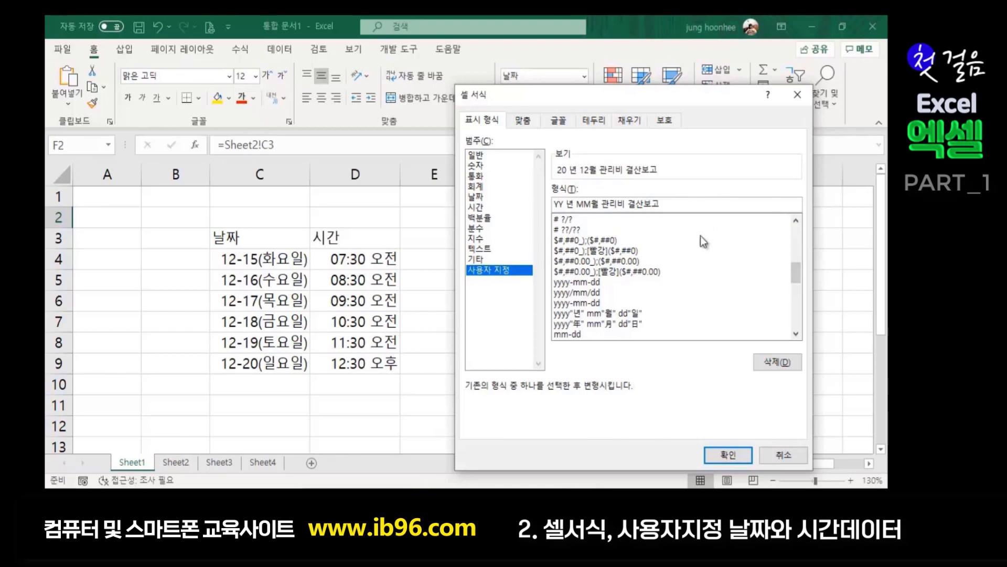
click(717, 464)
click(563, 288)
click(504, 221)
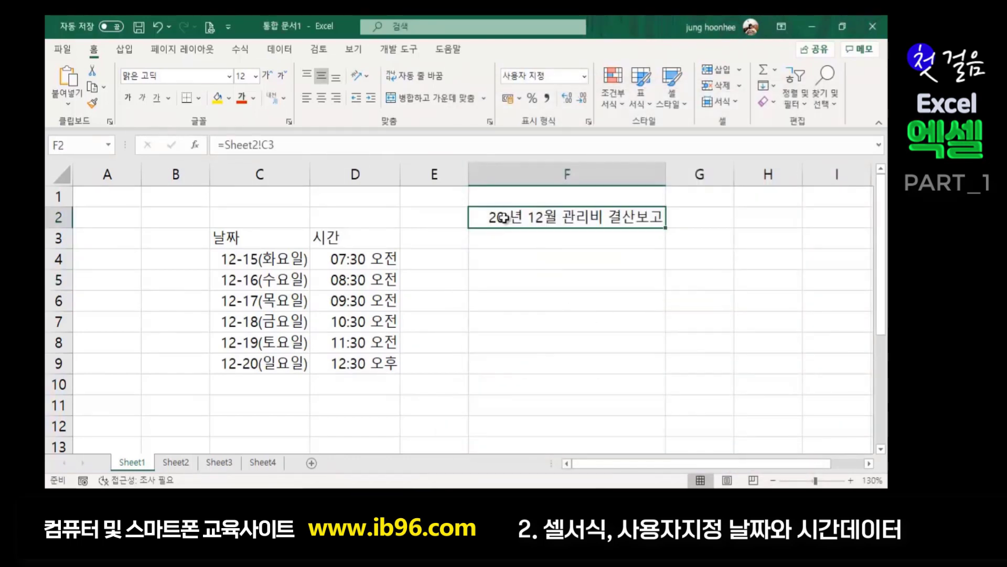
- Raise the F2 title's font size from 12 to 18 pt
click(265, 75)
click(265, 75)
click(553, 309)
click(546, 226)
click(597, 273)
click(600, 223)
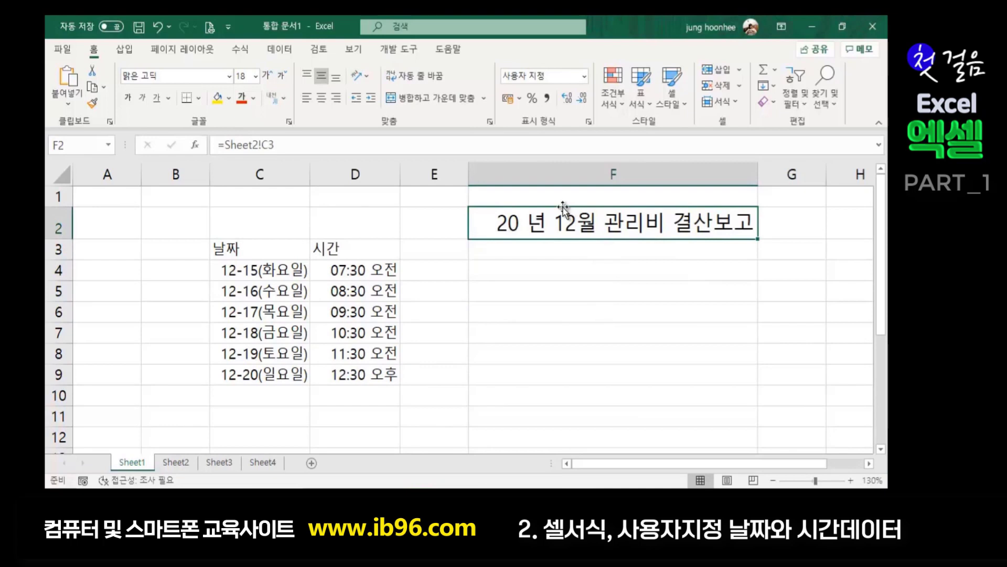
click(586, 310)
click(536, 215)
- Replace Sheet2's C3 date with 2021-1-10, so Sheet1's title reads 21 년 01월 관리비 결산보고
click(176, 463)
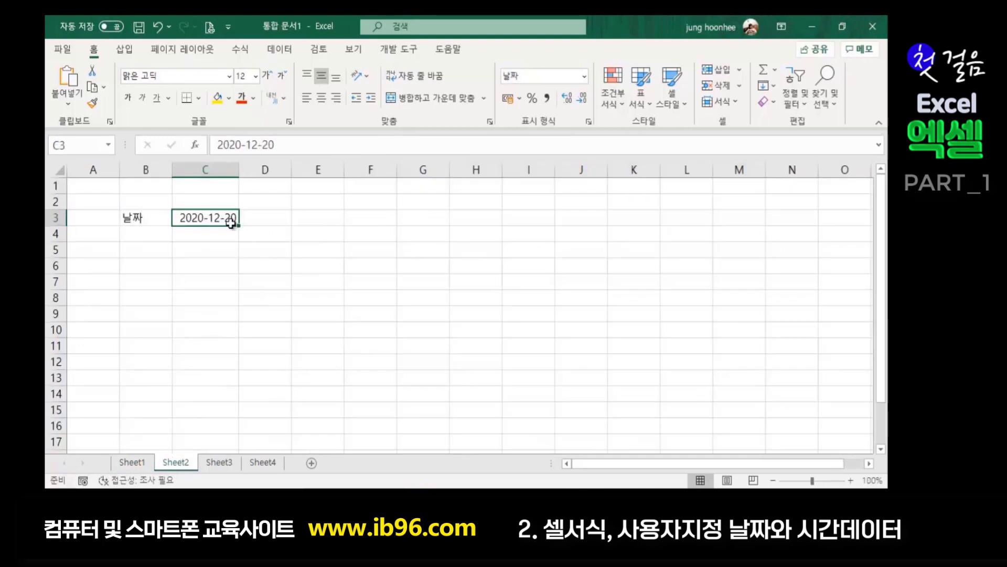
drag(270, 146, 208, 146)
text(2)
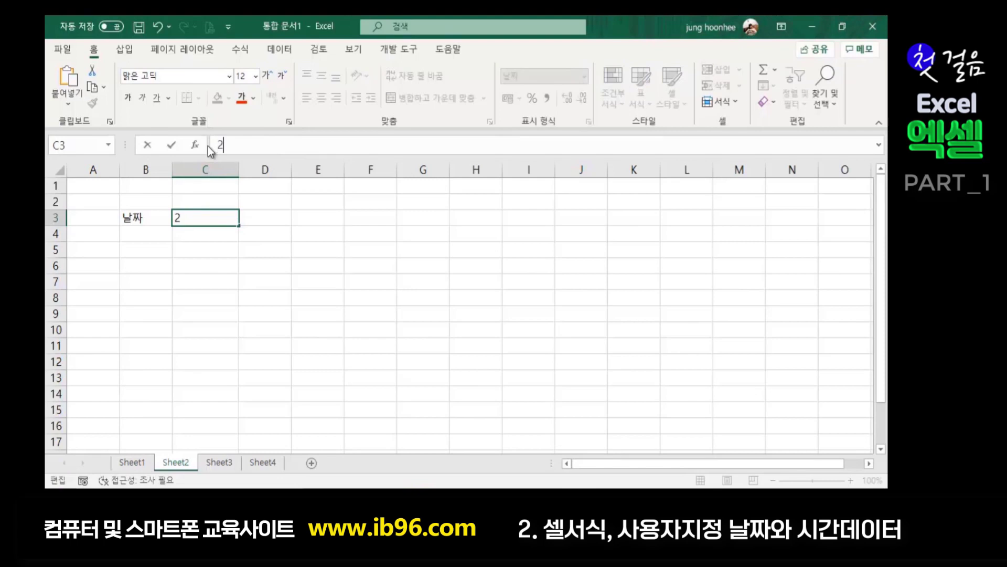
text(021-1-10)
key(Return)
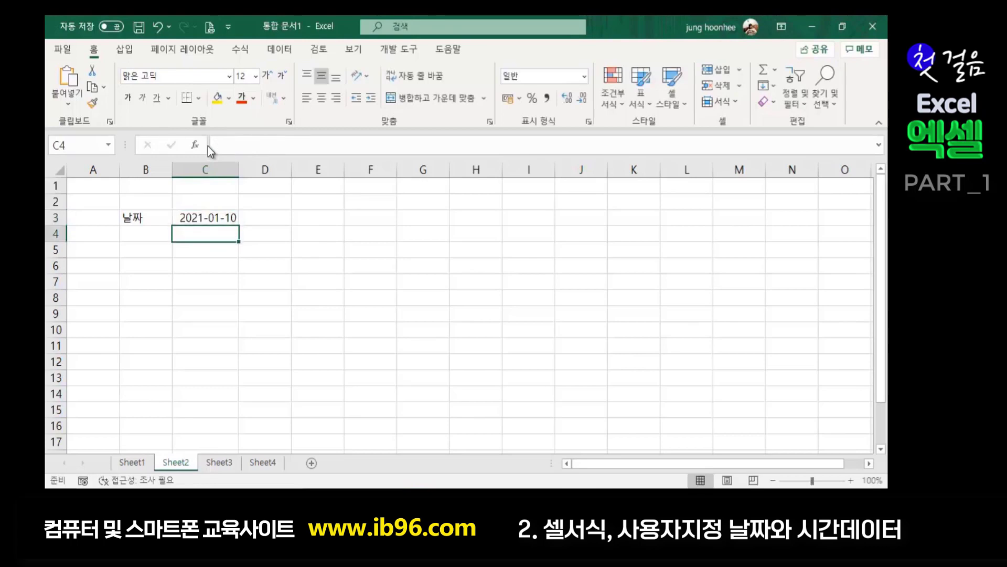
click(122, 460)
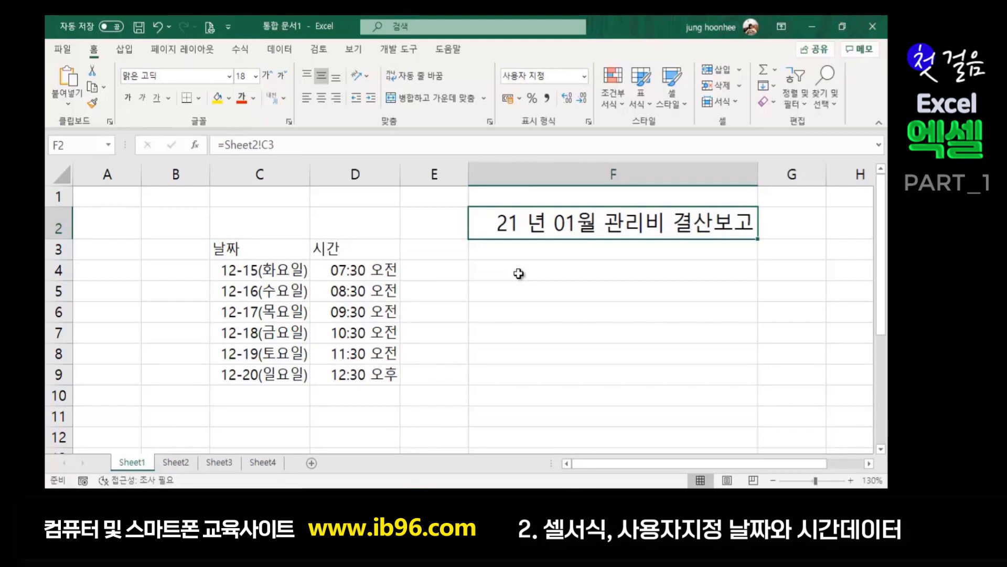
- Enter the header 고객 in cell E3
click(519, 393)
click(495, 350)
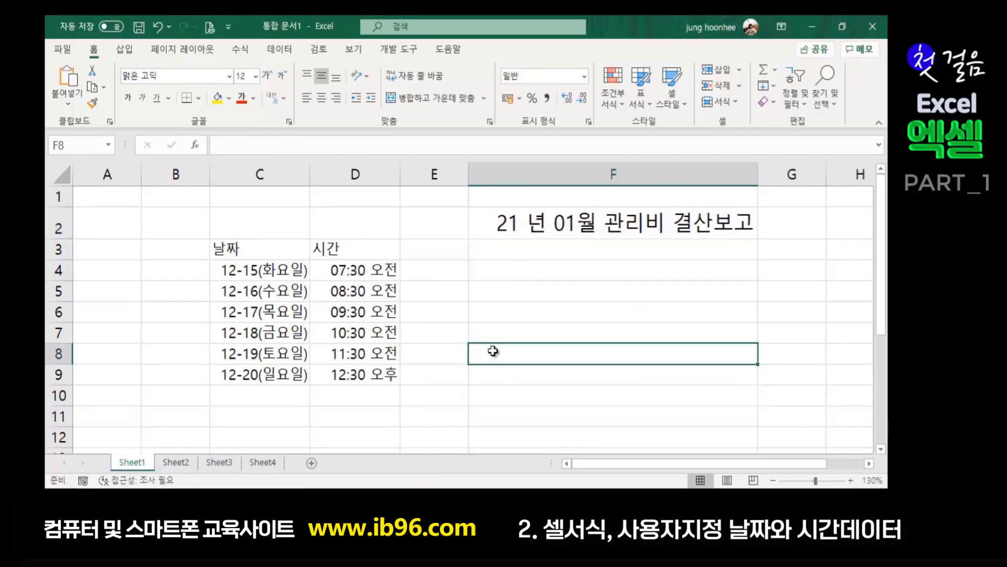
click(427, 332)
click(439, 268)
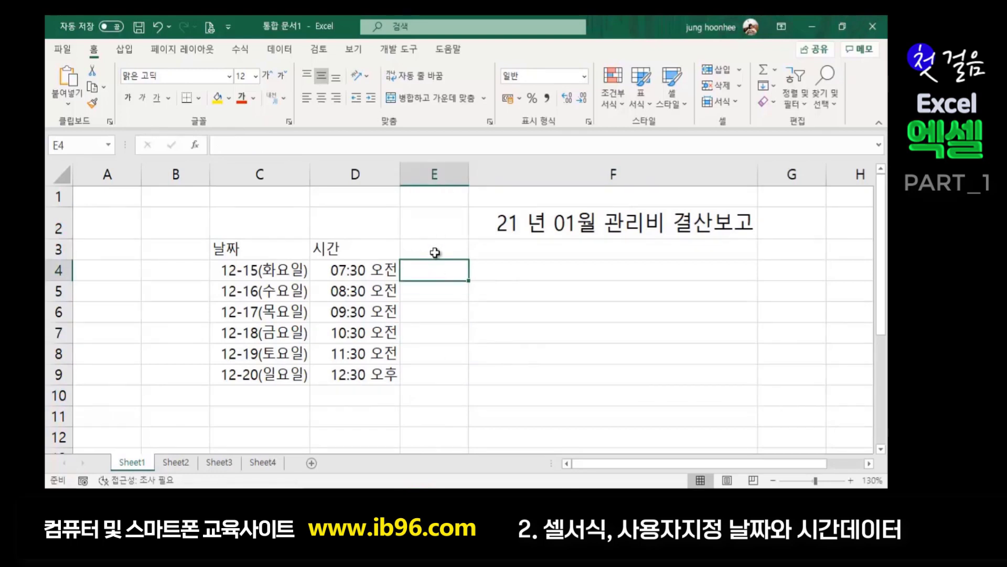
click(435, 249)
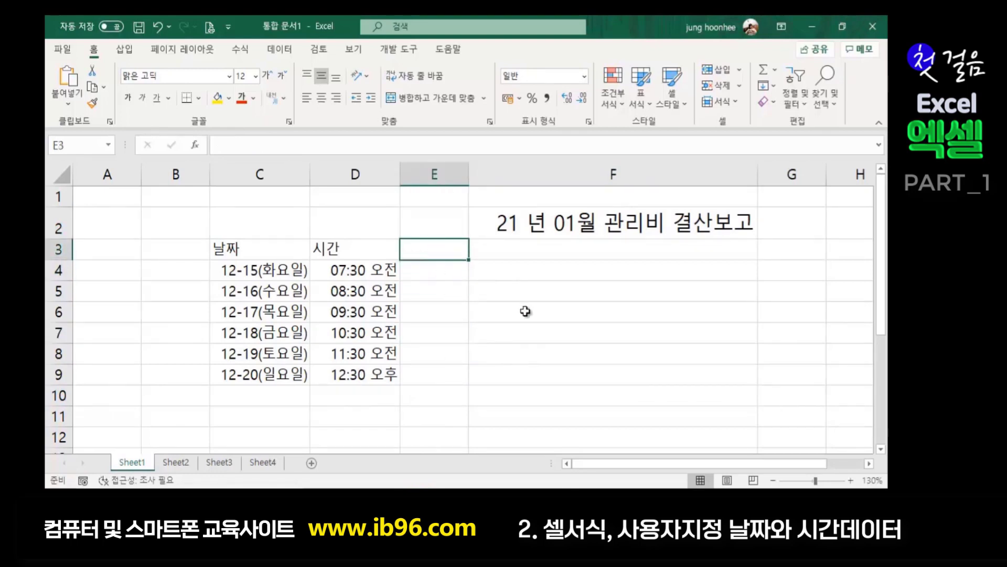
text(고)
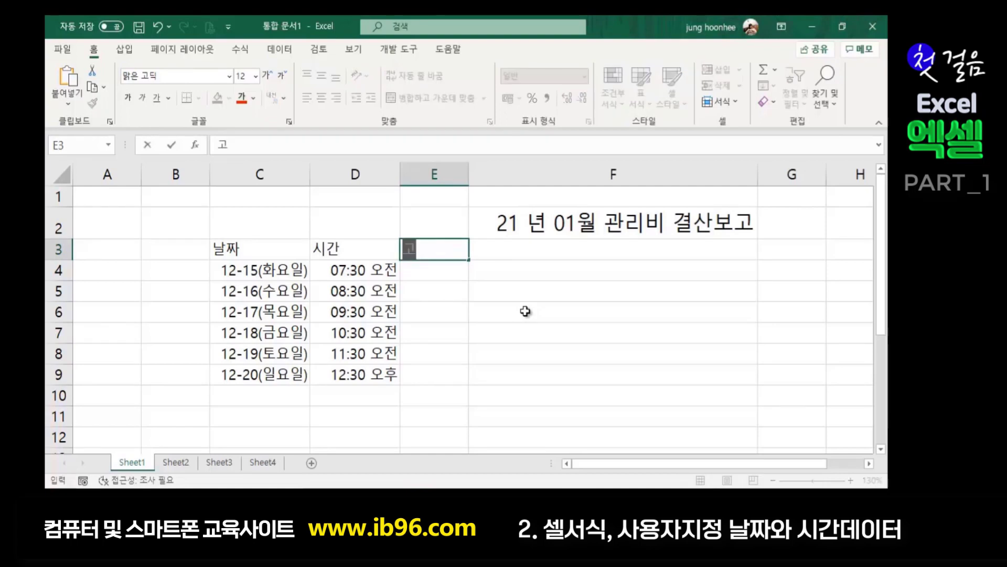
text(객)
key(Return)
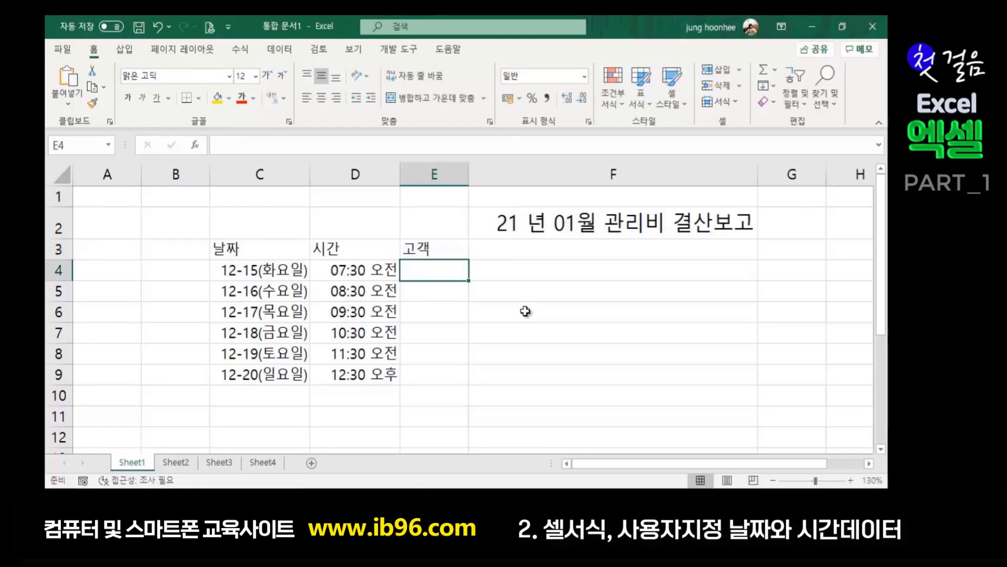
- Enter six customer names, one per cell, in E4 through E9
text(홍길도)
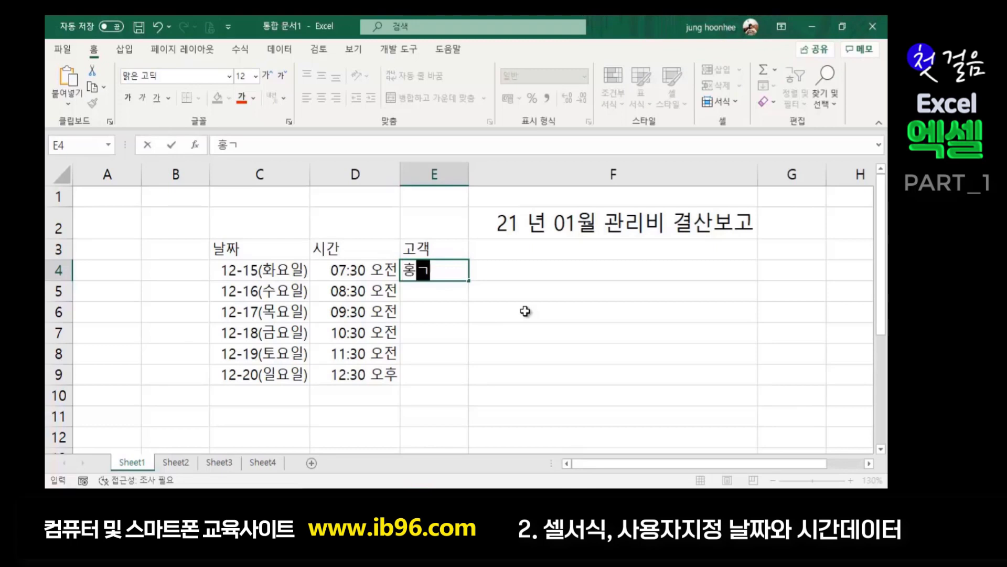
text(ㅇ)
key(Return)
text(가)
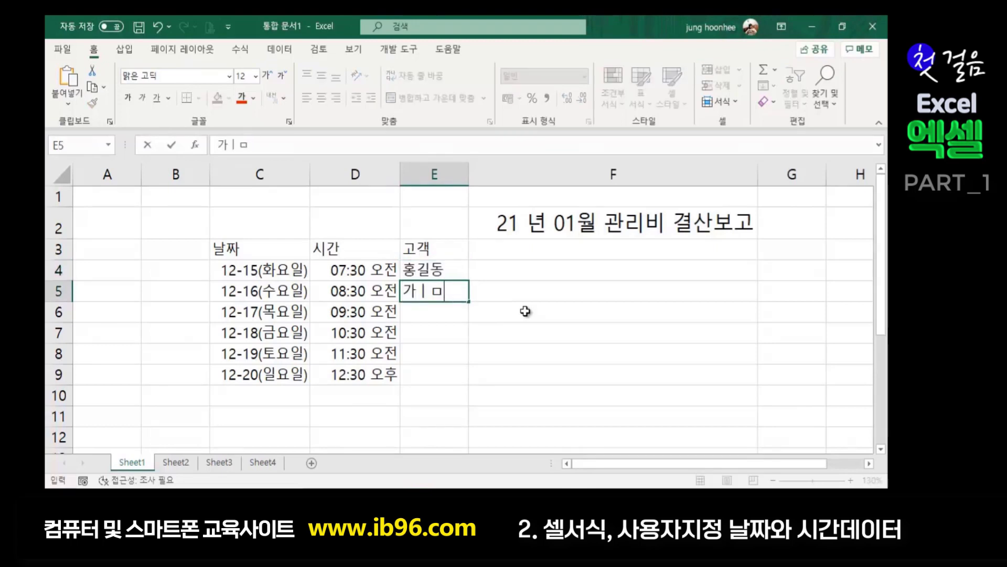
key(BackSpace)
text(김길동)
key(Return)
text(이길동)
key(Return)
text(족길동)
key(Return)
text(박길도)
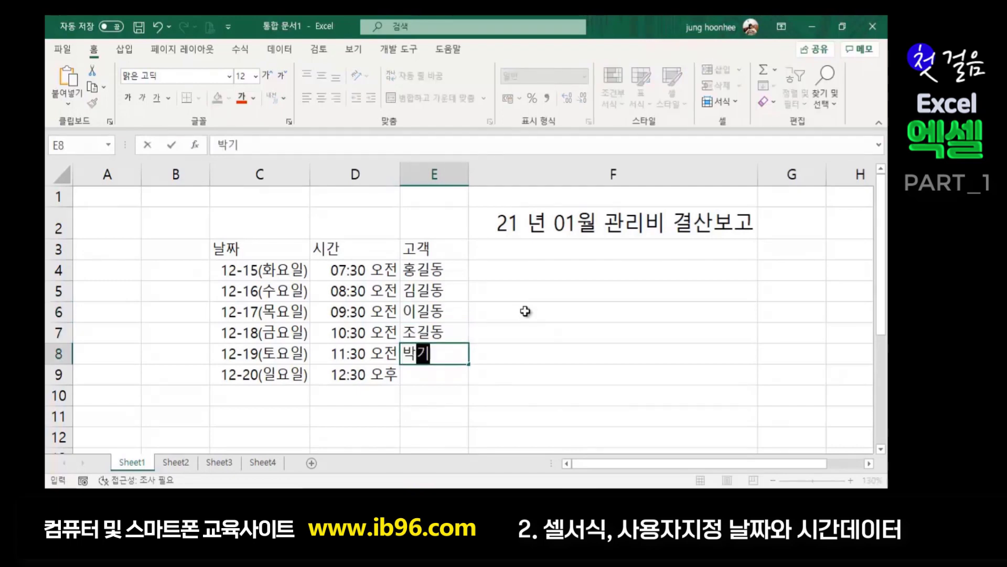
text(ㅇ)
key(Return)
text(윤길동)
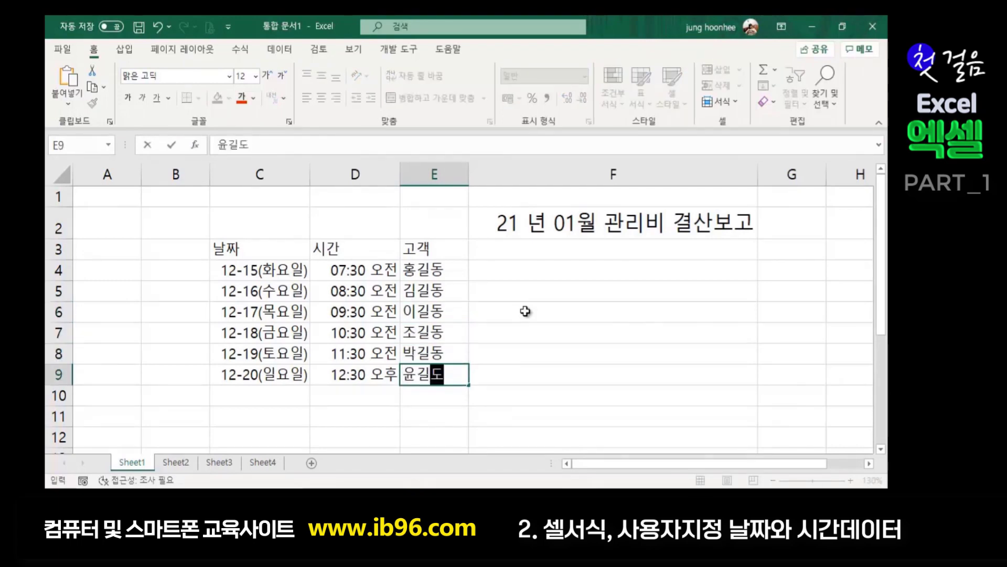
click(592, 328)
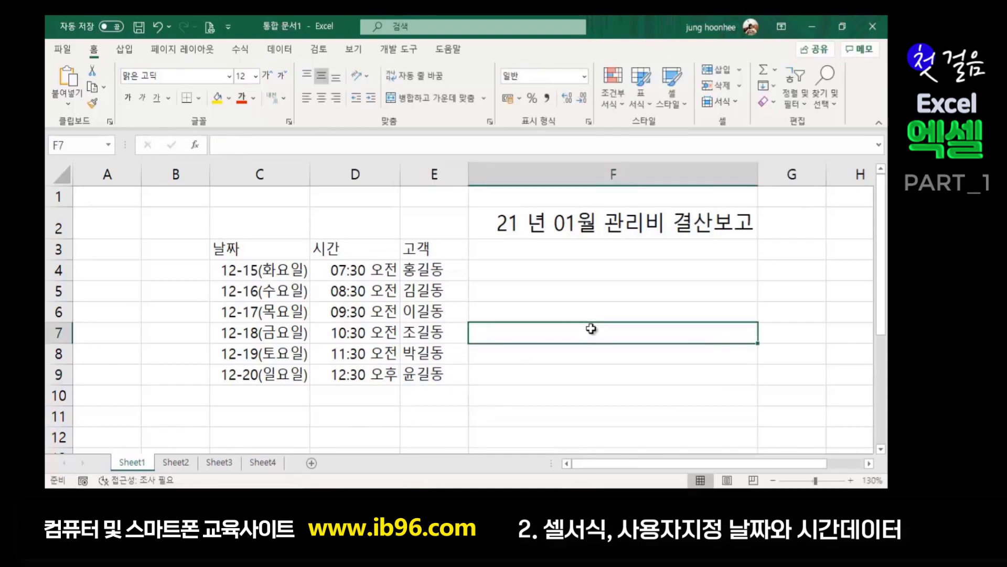
- Select the six customer names in E4:E9
click(443, 270)
drag(443, 271, 443, 371)
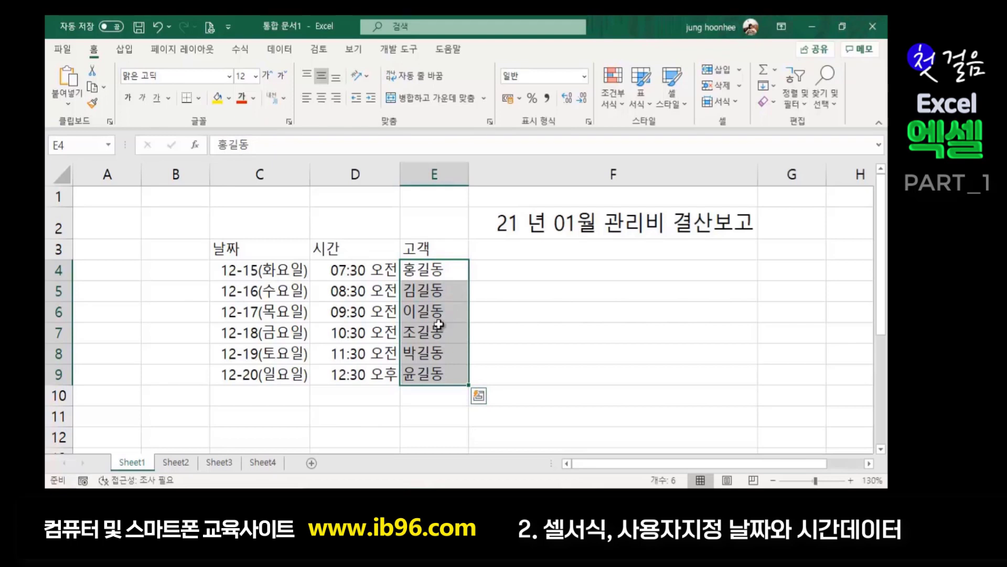
click(559, 368)
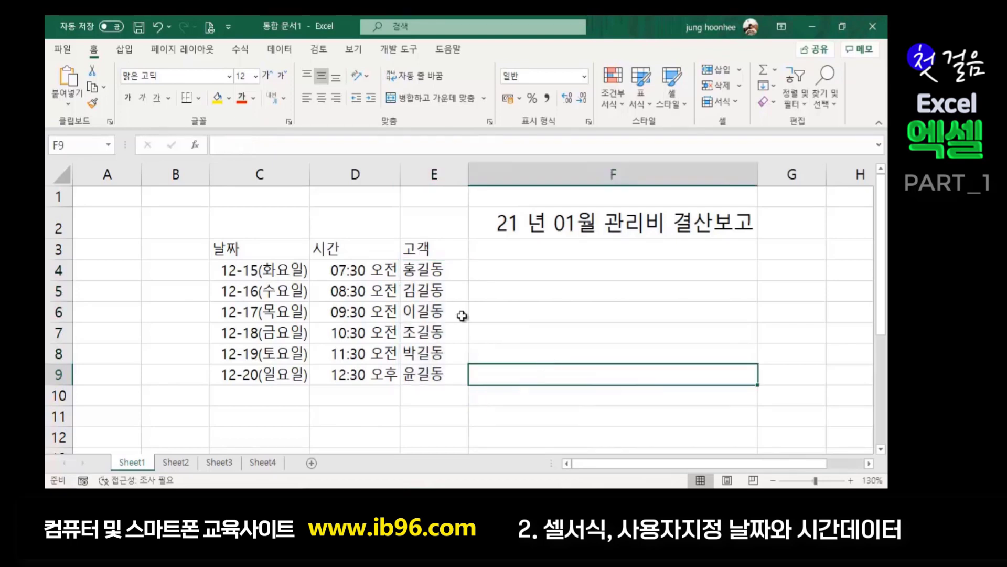
click(453, 271)
drag(423, 268, 418, 376)
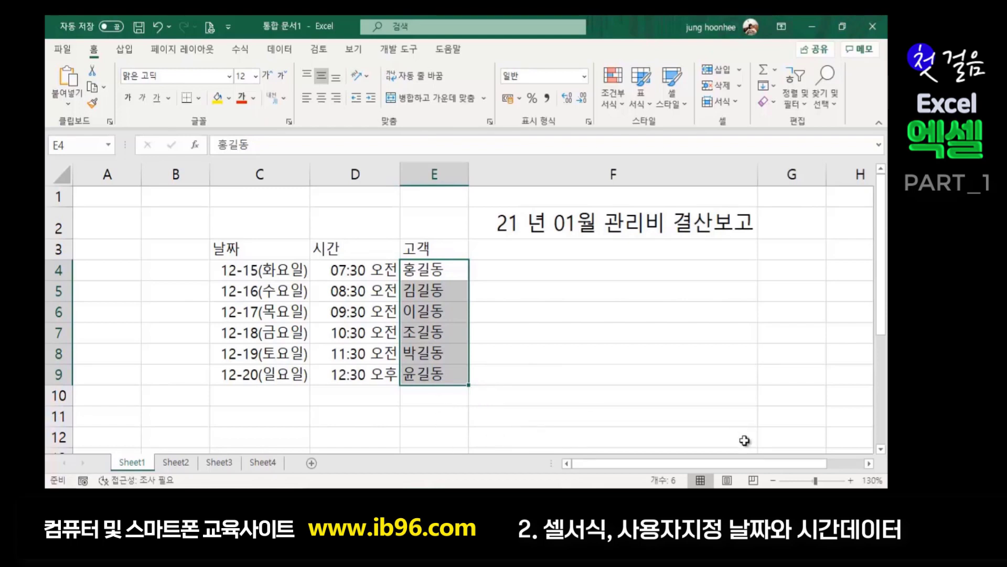
- Apply the custom number format '@ 고객' to the selected names
key(ctrl+1)
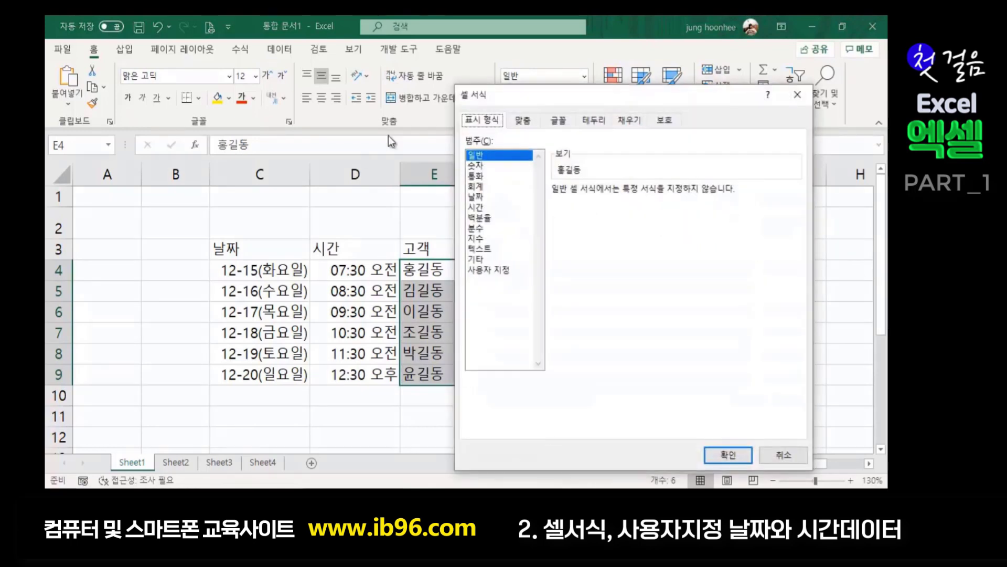
click(498, 272)
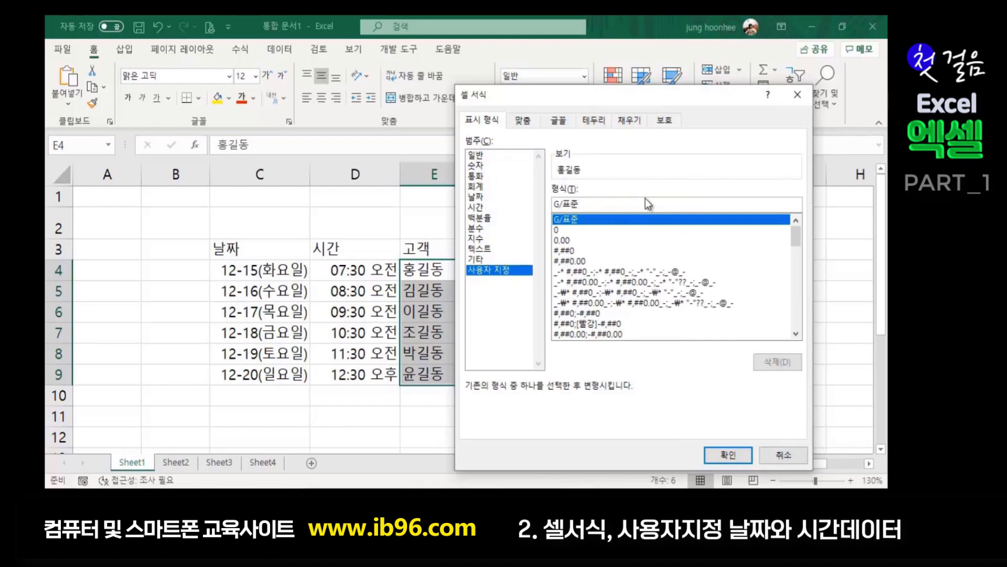
key(BackSpace)
key(BackSpace)
key(BackSpace)
key(BackSpace)
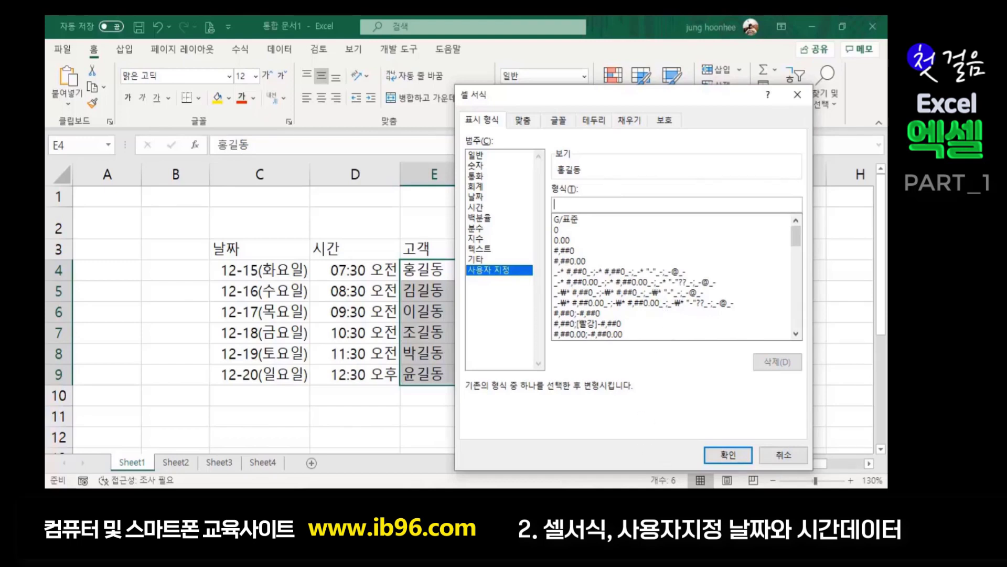
mouse_move(643, 488)
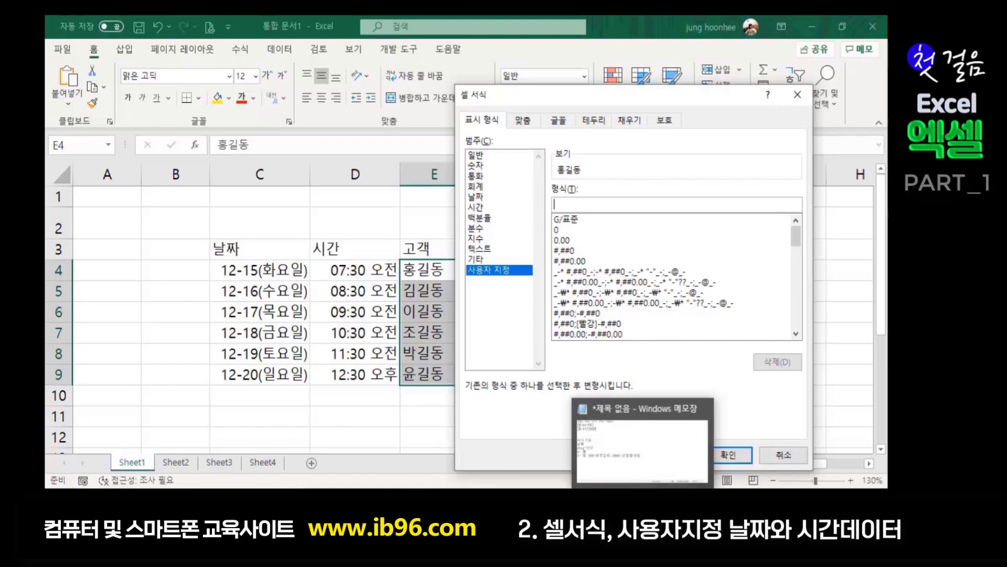
text(@)
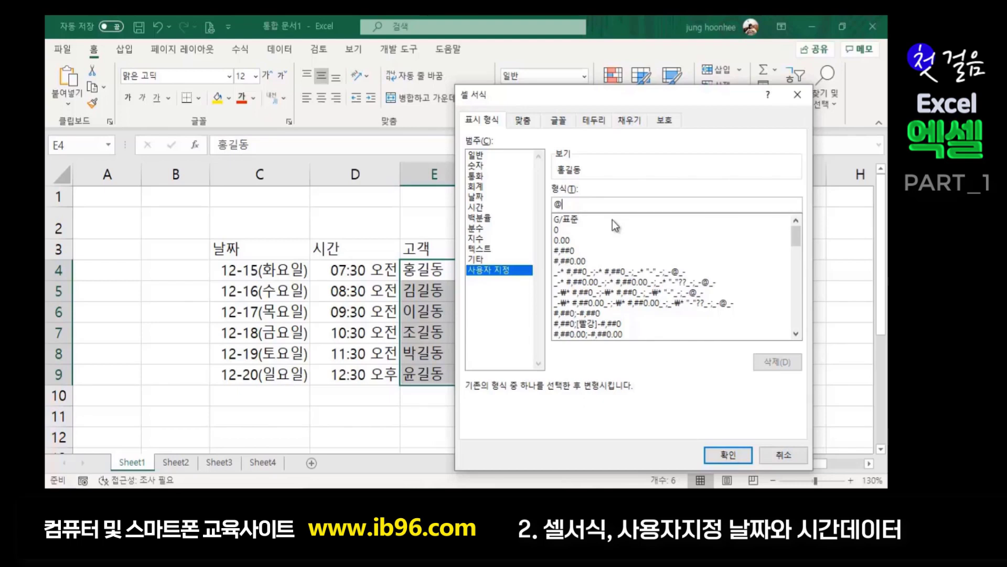
text(고객)
click(562, 204)
click(730, 453)
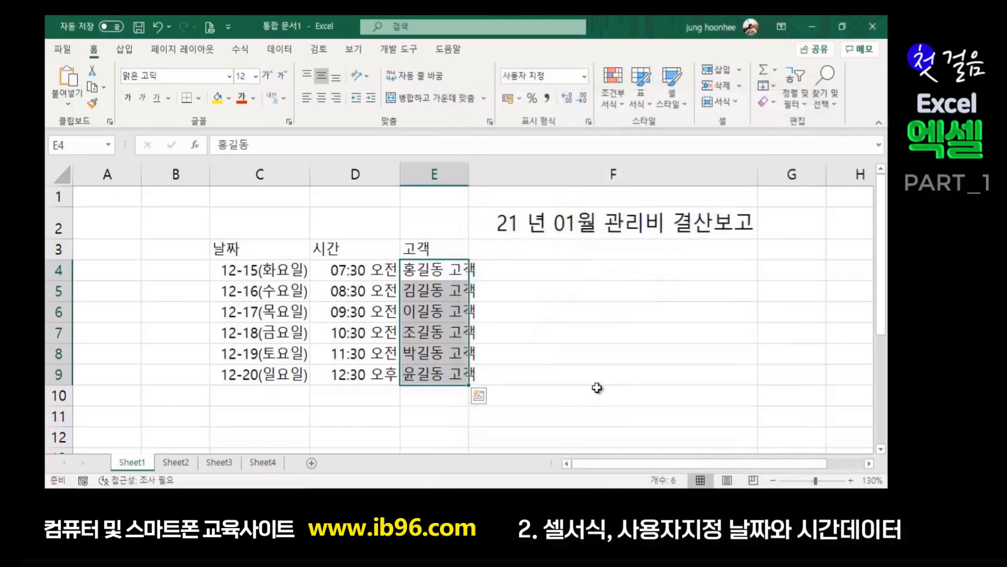
click(597, 391)
- Widen column E to fit the names with their 고객 suffix, then check E4:E9
drag(467, 170, 486, 170)
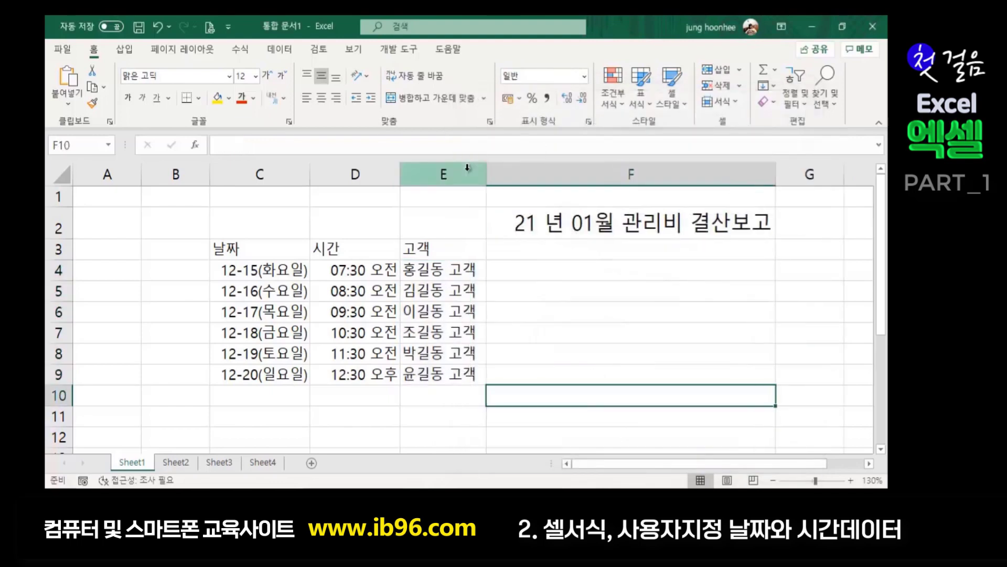
click(549, 332)
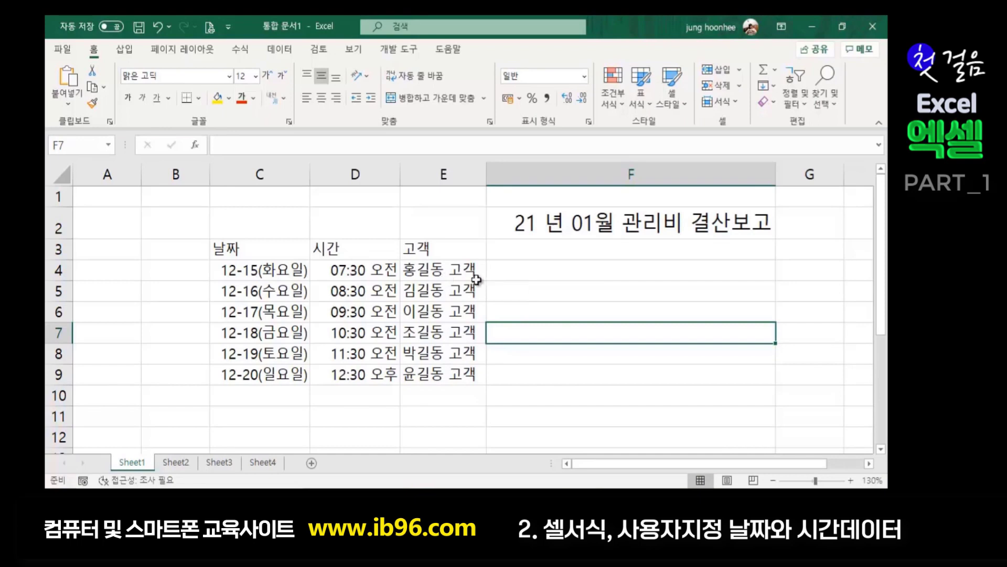
click(449, 270)
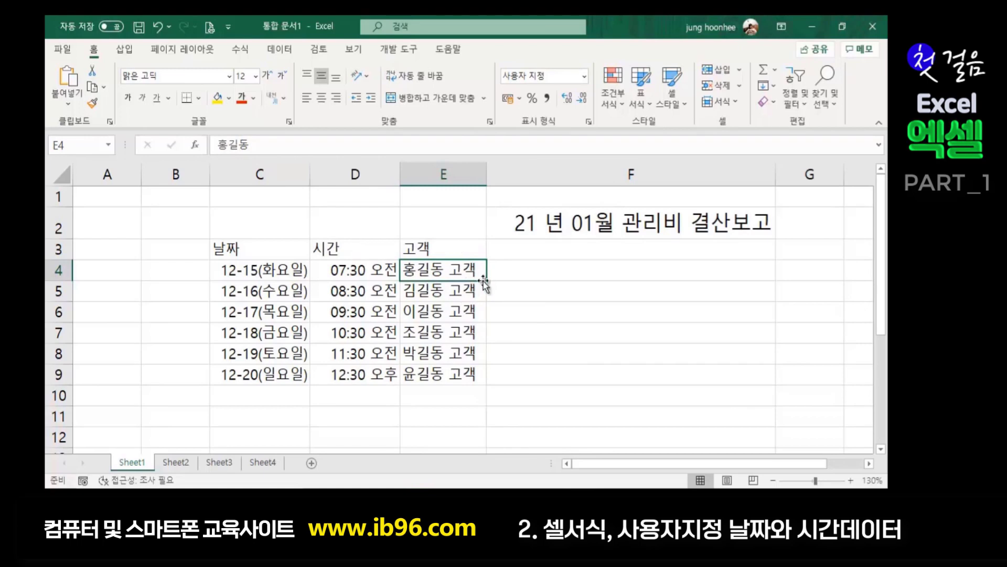
drag(455, 271, 457, 374)
click(607, 389)
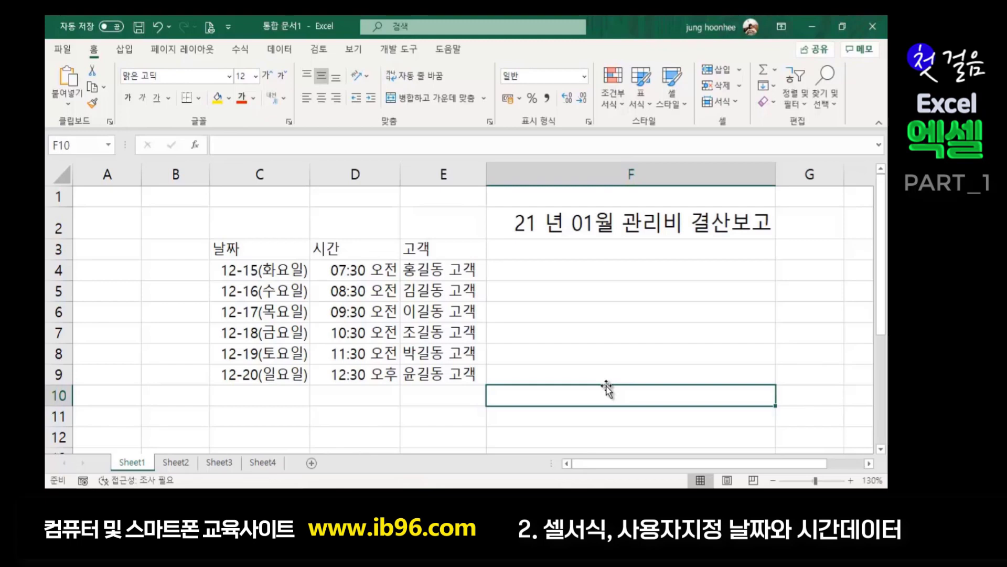
drag(448, 262, 438, 374)
click(349, 400)
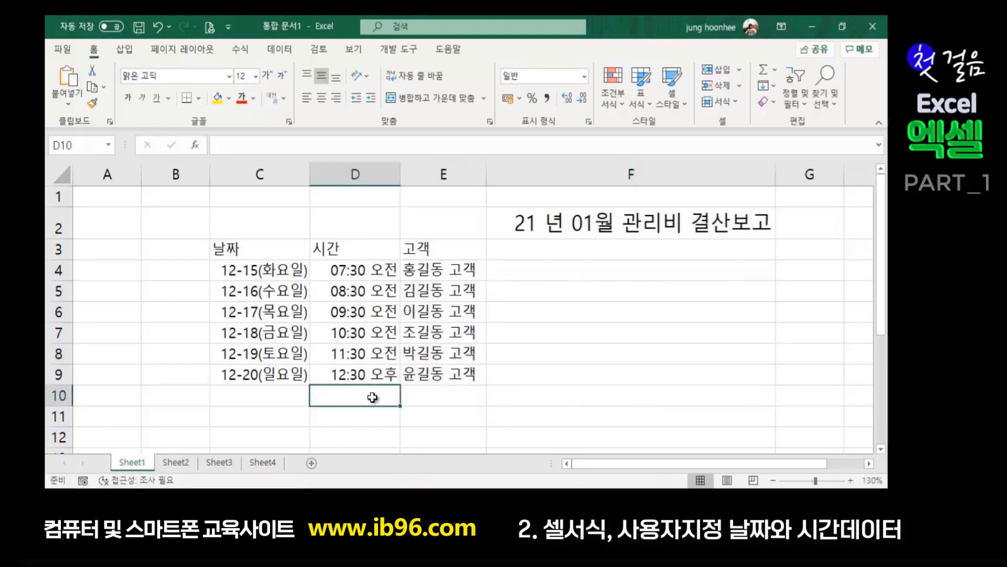
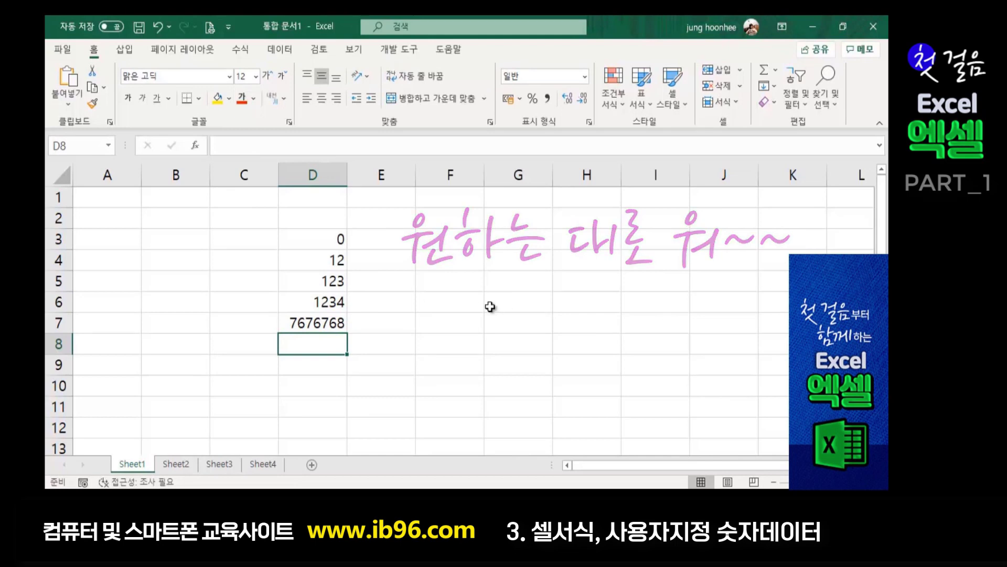
- Select the numbers 0 through 7676768 in D3:D7 and apply the 숫자 (Number) format
click(454, 296)
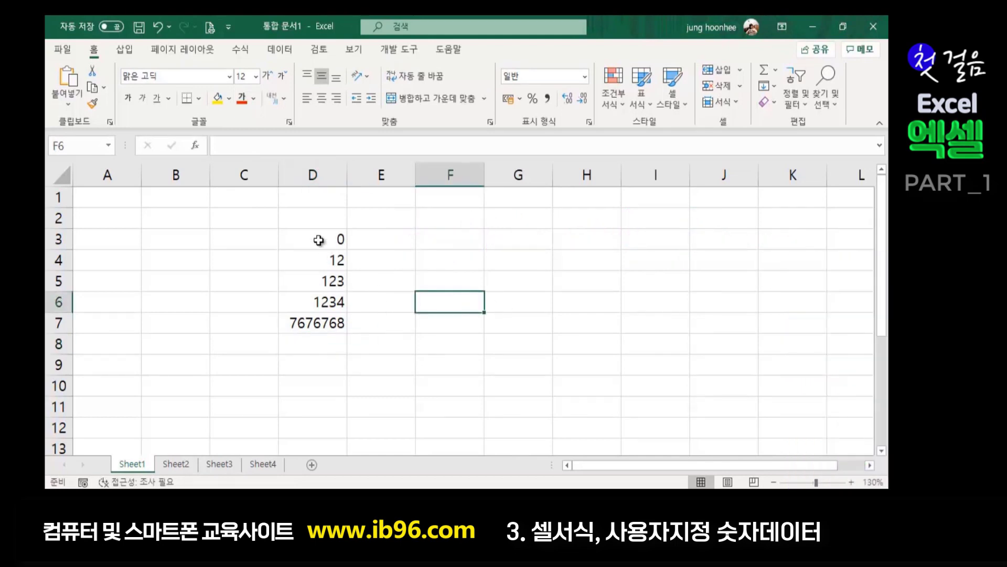
drag(324, 237, 314, 326)
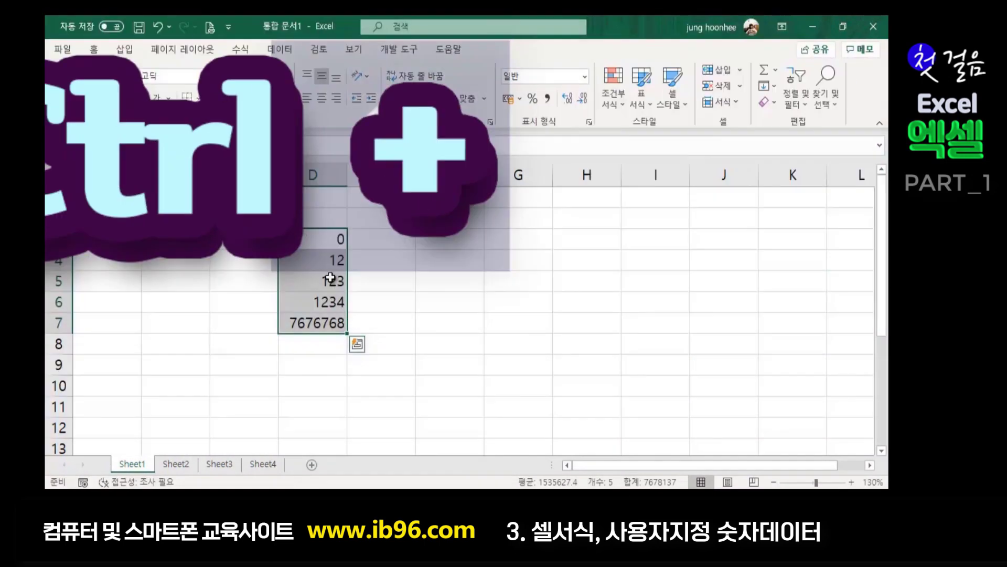
click(357, 344)
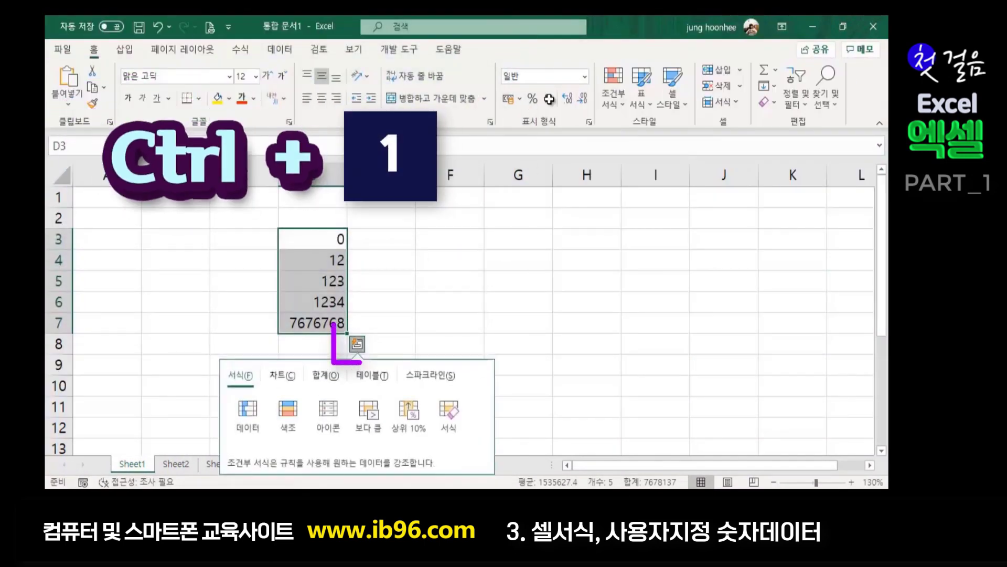
click(584, 77)
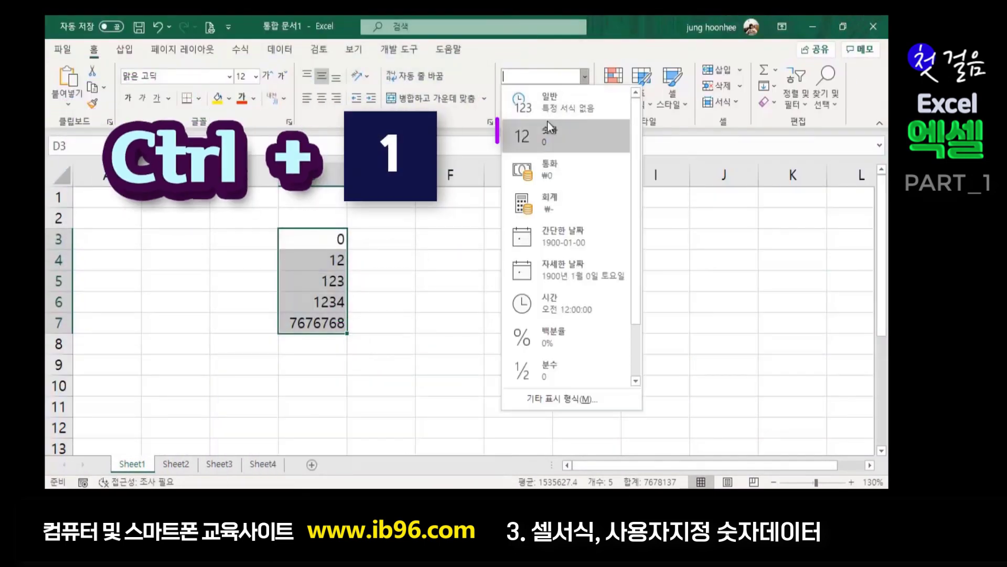
click(549, 133)
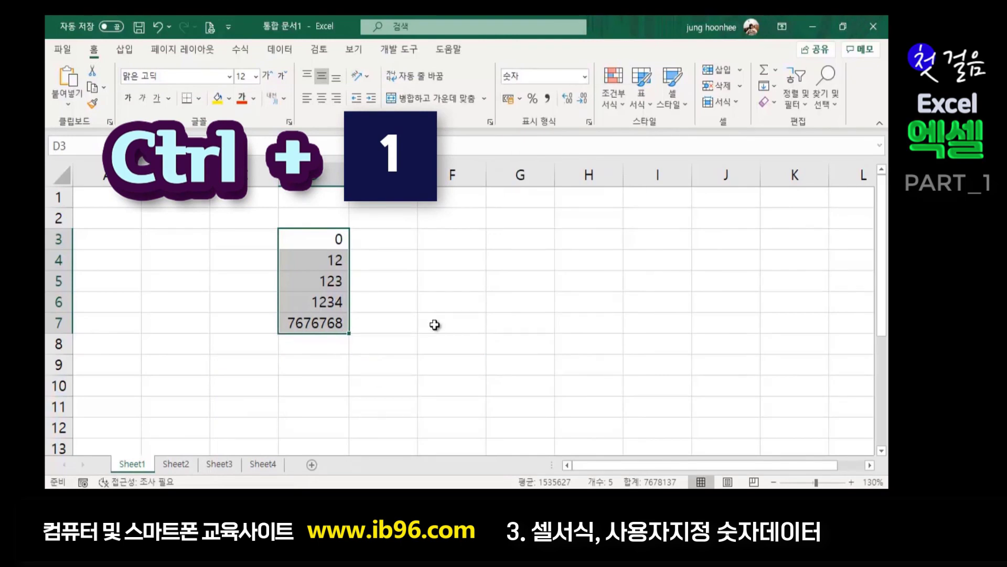
- Open Format Cells for D3:D7, pick the 사용자 지정 (Custom) category, and empty the format code
key(ctrl+1)
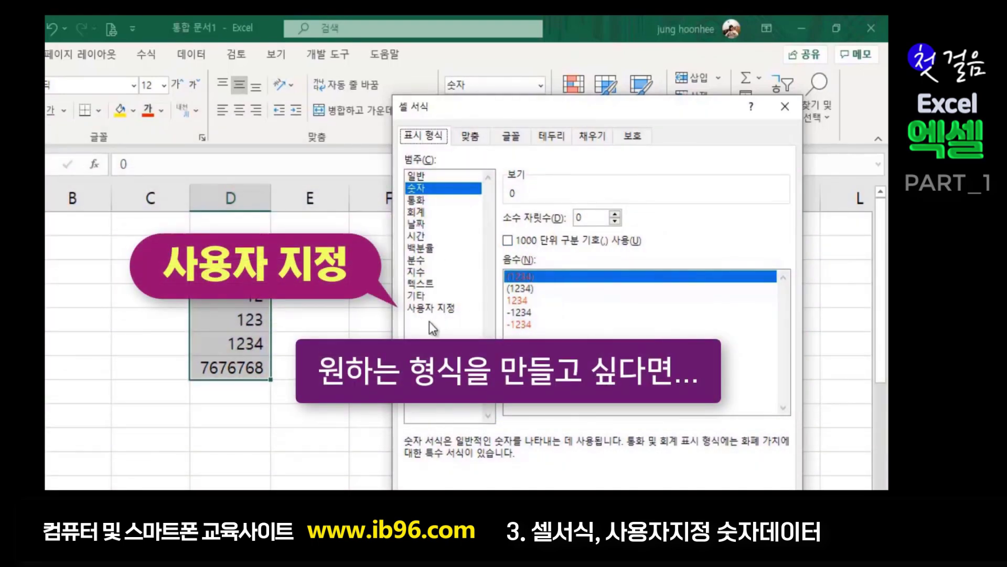
click(441, 309)
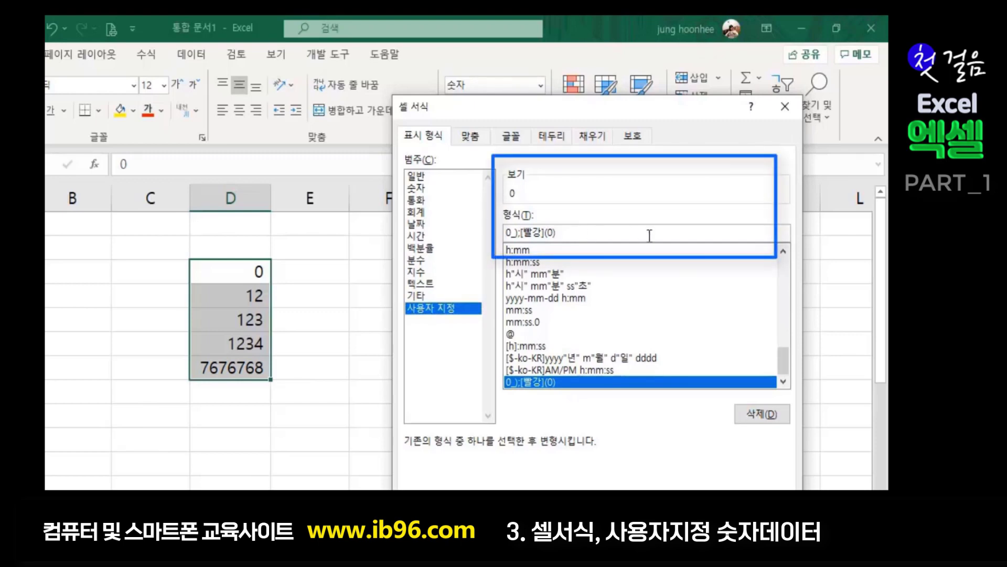
key(BackSpace)
key(BackSpace)
key(BackSpace)
key(BackSpace)
key(BackSpace)
key(BackSpace)
key(BackSpace)
key(BackSpace)
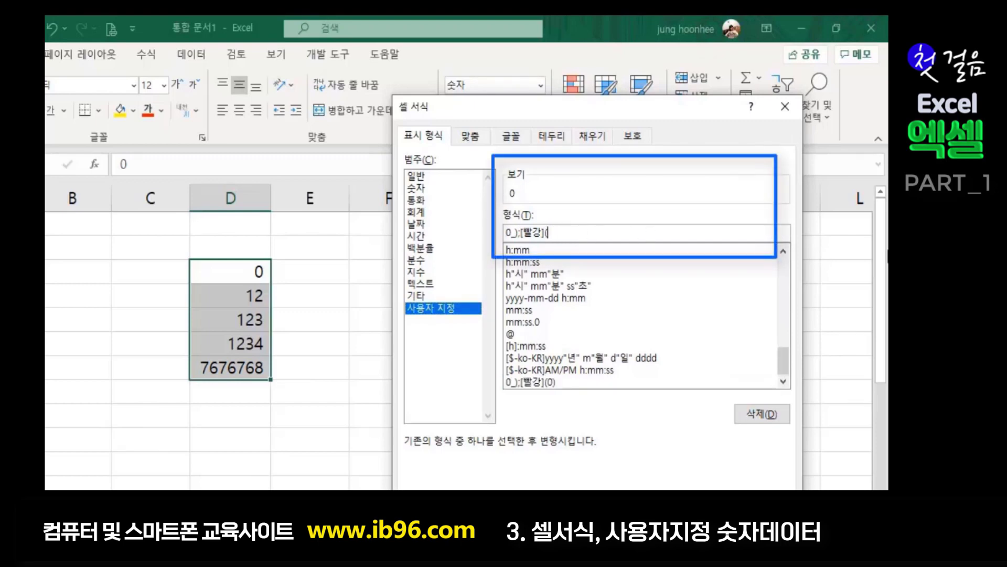
key(BackSpace)
key(BackSpace)
key(BackSpace)
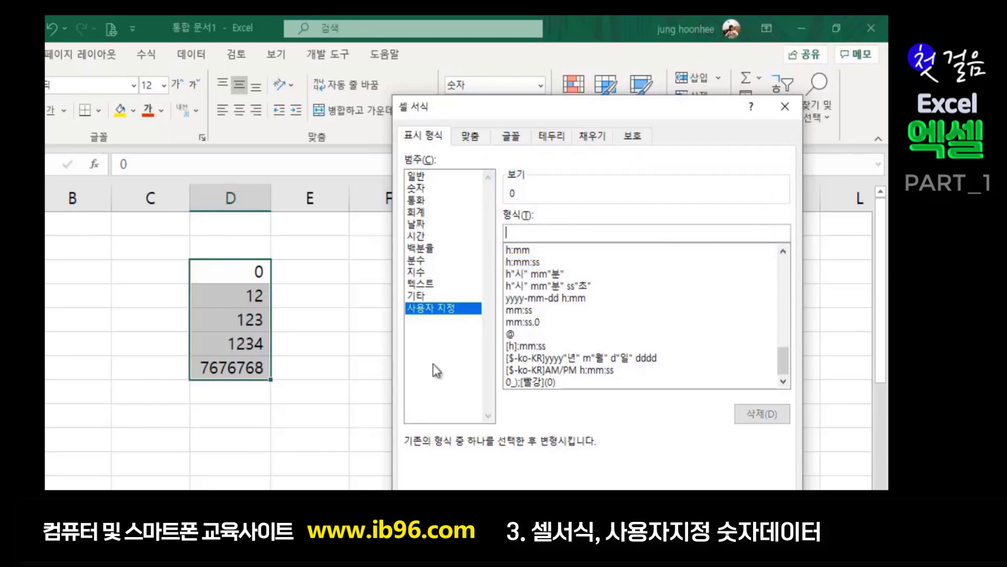
- Start a Notepad note headed 서식기호 with a blank line below it
click(174, 489)
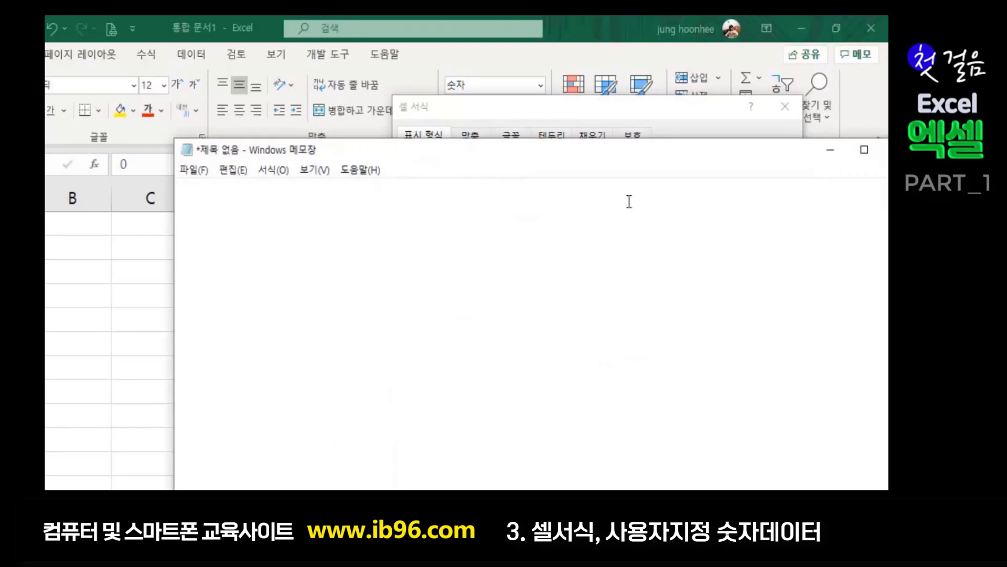
drag(399, 147, 599, 121)
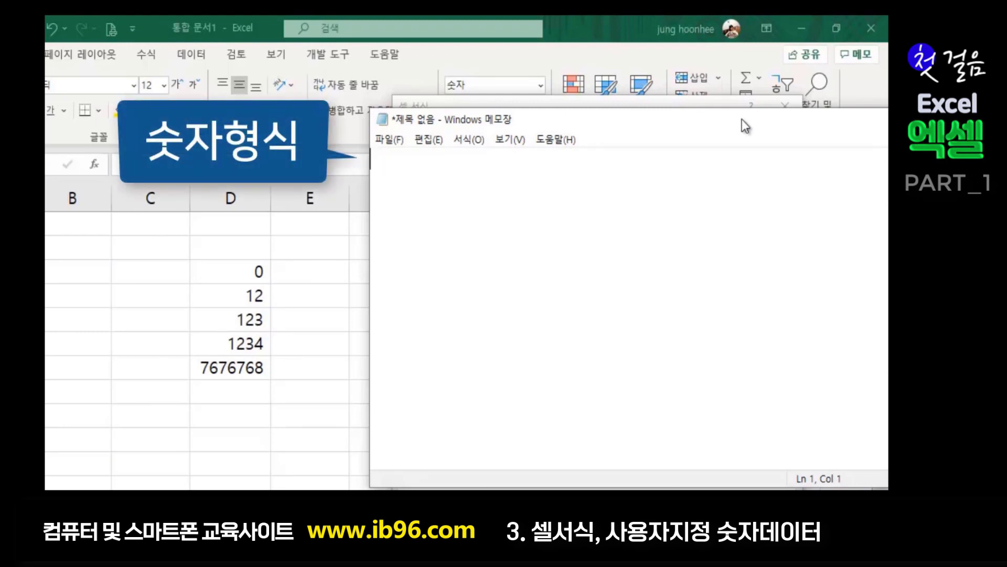
text(서식)
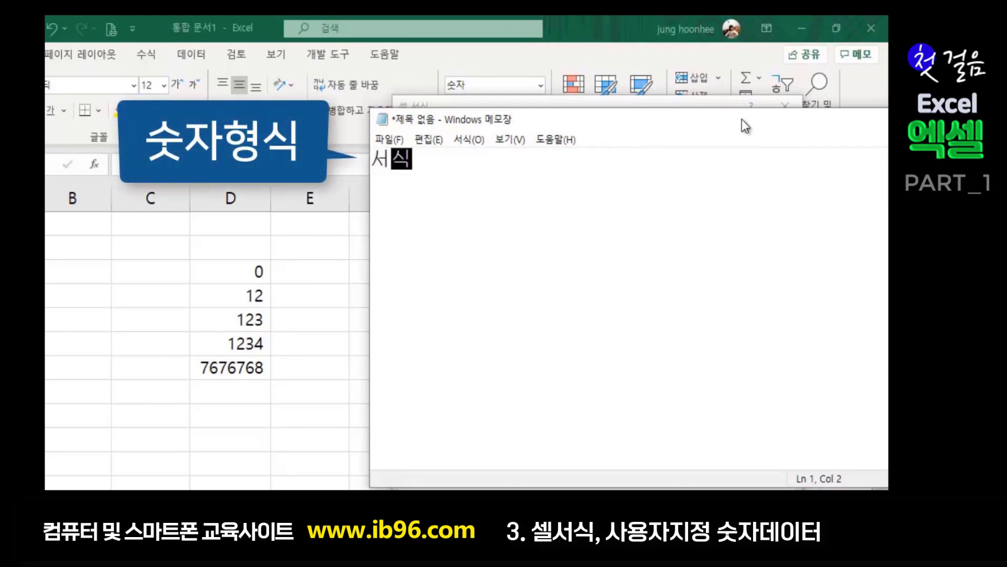
text(기호)
key(Return)
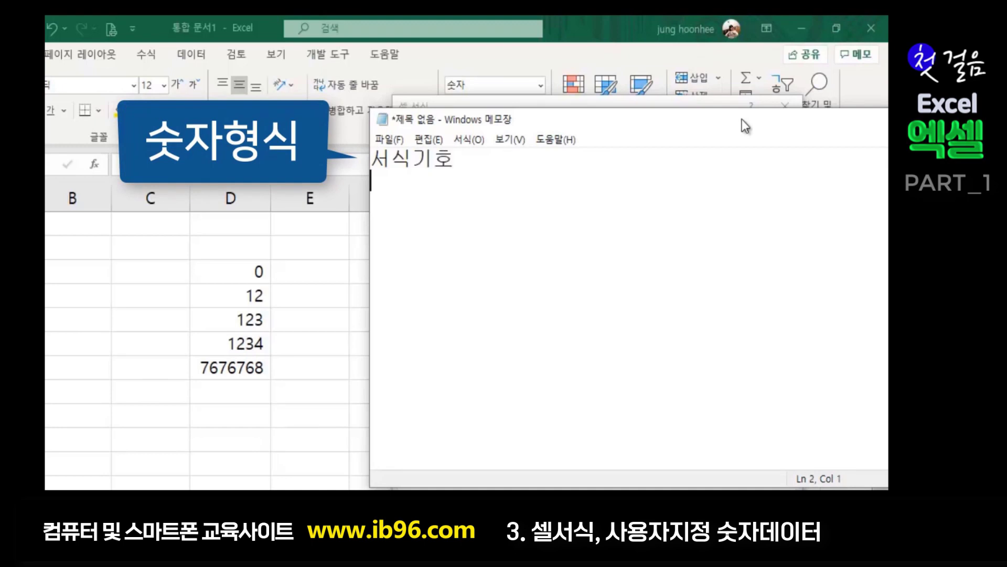
key(Return)
- Add the line '# -유효한 숫자를 표시' to the note and move Notepad out of the way
text(# )
text(-dbgy)
text(gk)
key(BackSpace)
key(BackSpace)
key(BackSpace)
key(BackSpace)
key(BackSpace)
key(BackSpace)
text(유효한 숫자를 표시)
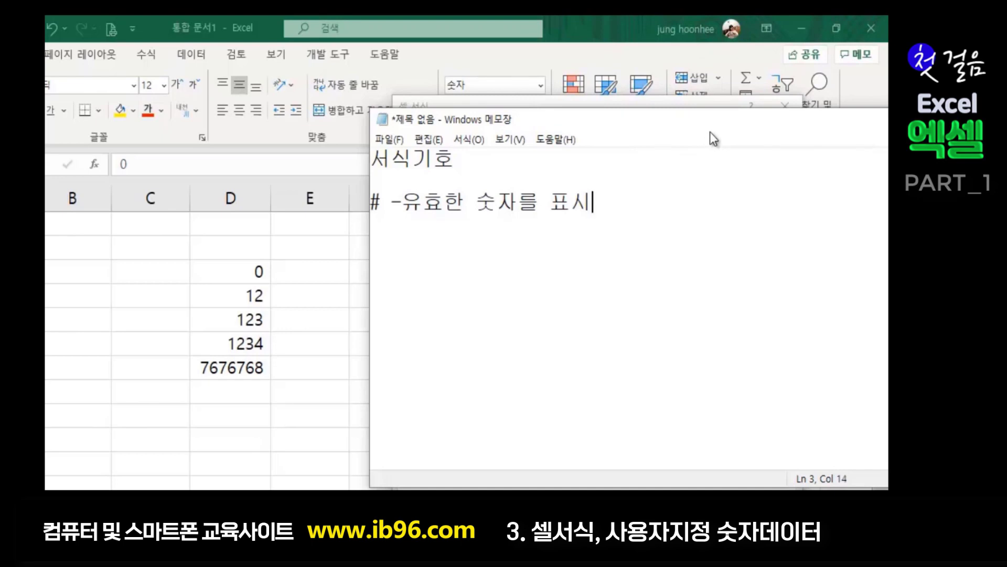
drag(710, 132, 625, 144)
drag(684, 152, 613, 166)
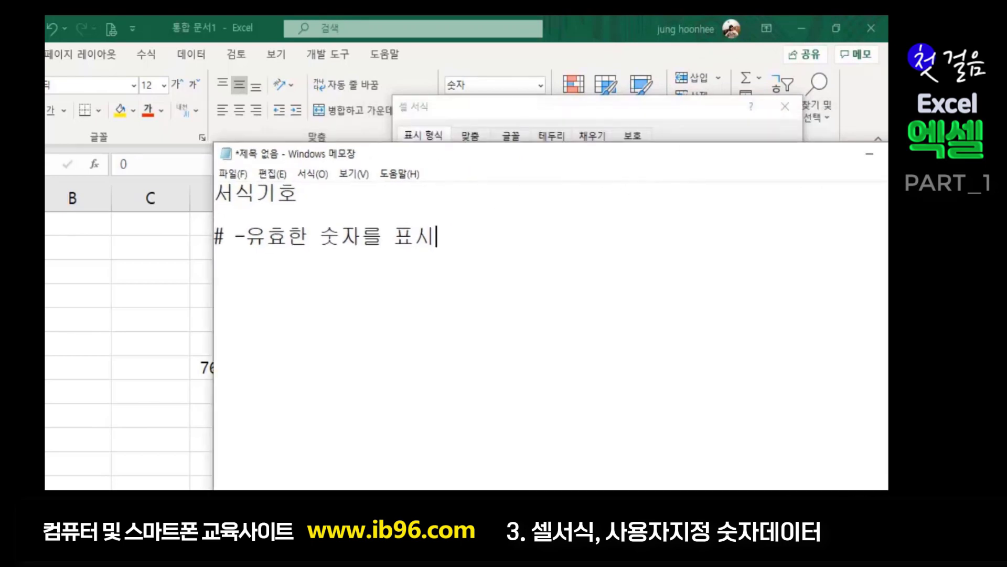
click(868, 155)
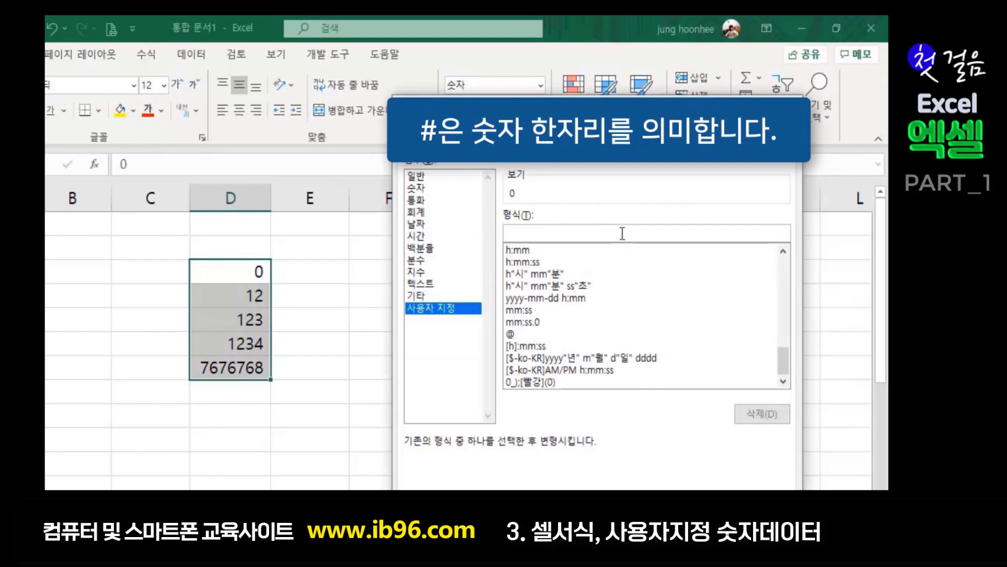
- Apply custom code #,### to D3:D7 so 1,234 and 7,676,768 get separators and 0 blanks
text(#)
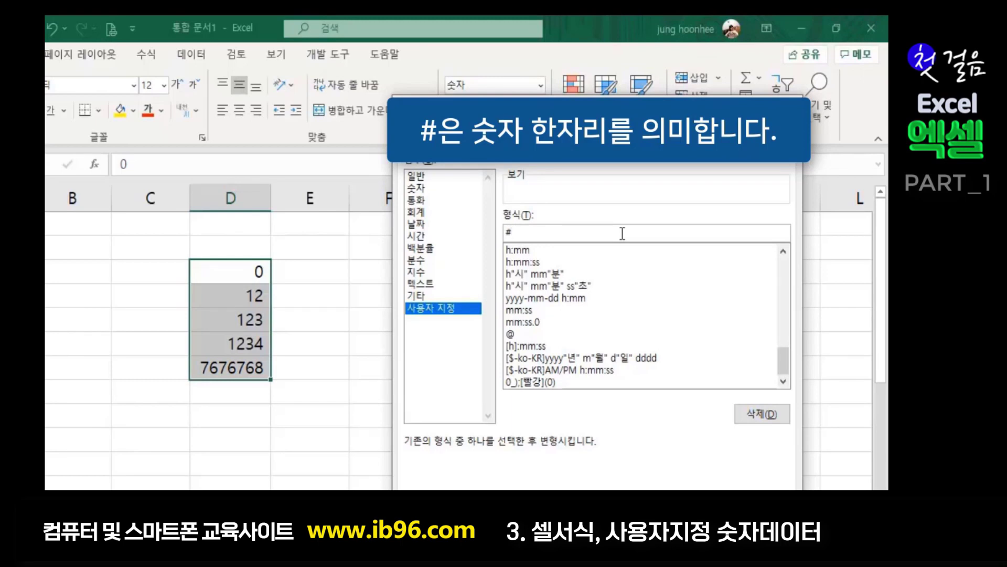
text(,###)
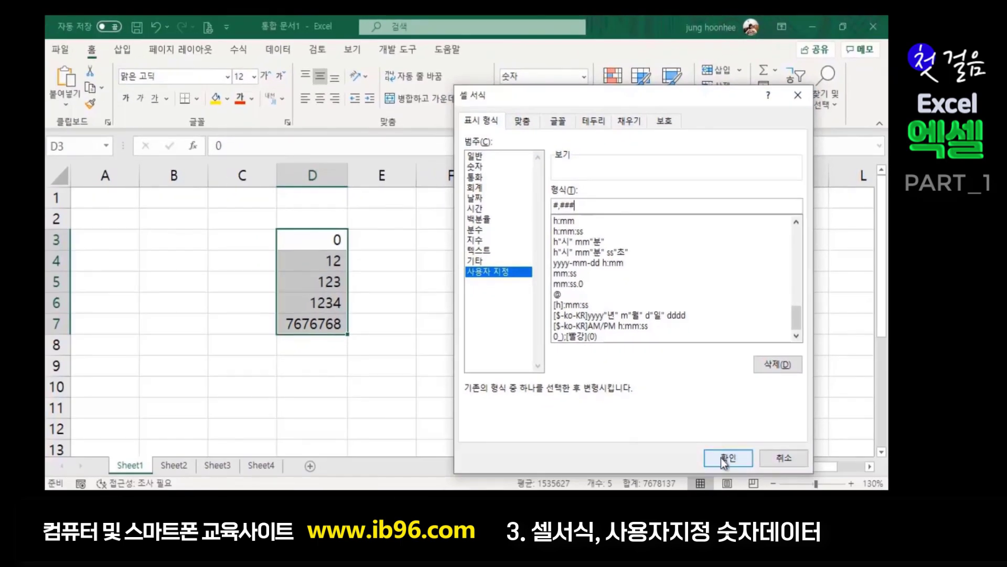
click(721, 457)
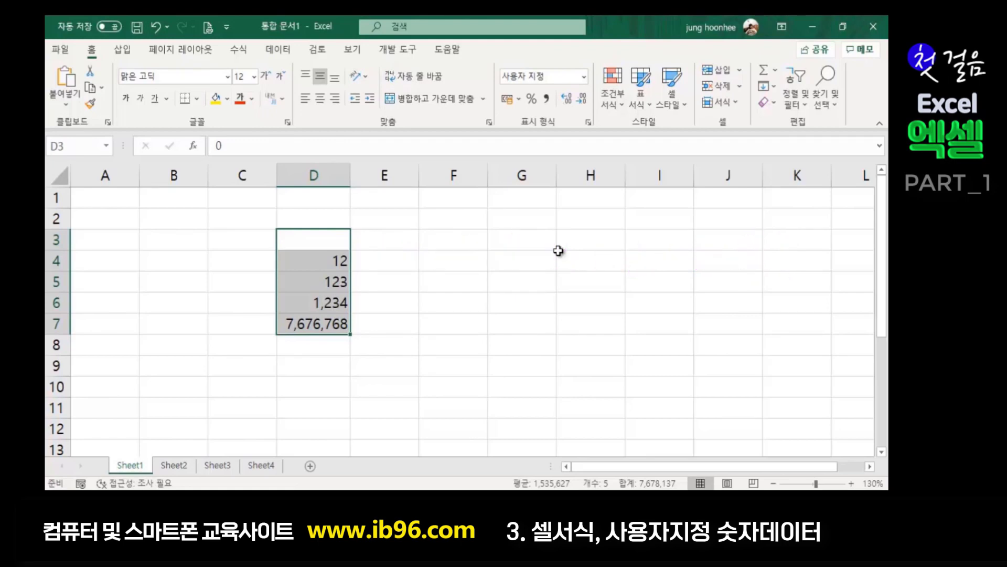
key(ctrl+1)
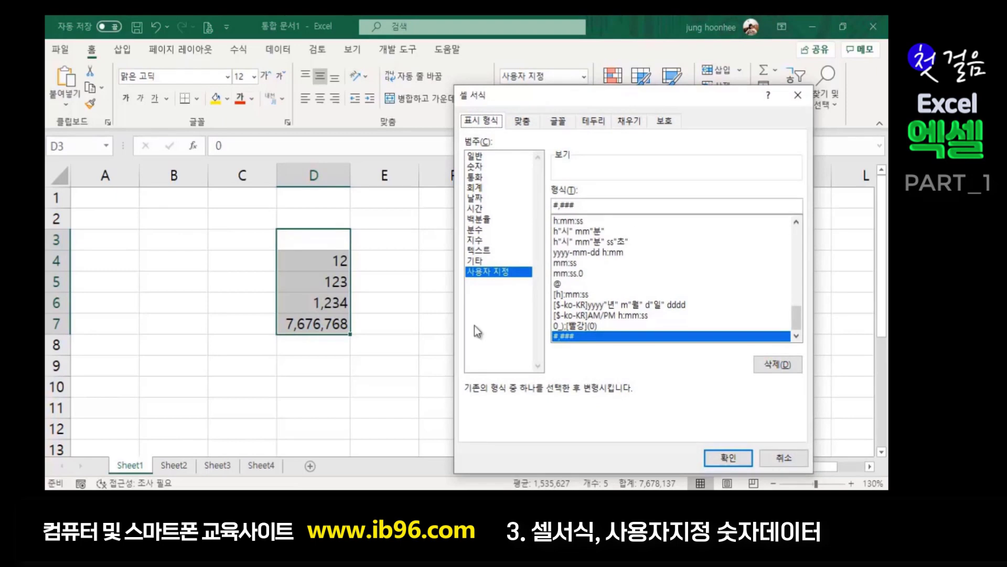
- Add the line '0-숫자를 표시' to the Notepad notes under the # entry
key(alt+Tab)
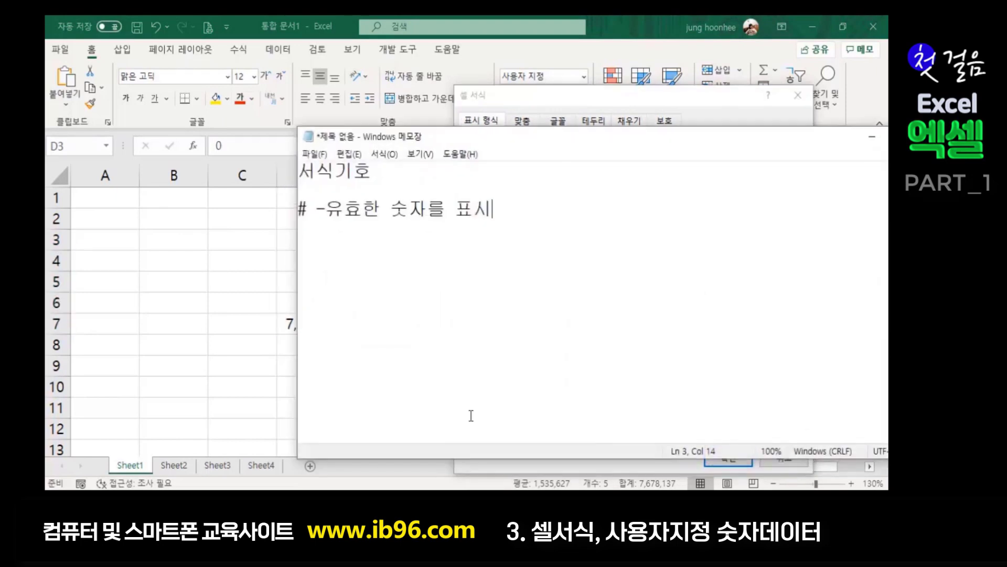
key(Return)
text(0)
text(-)
text(숫자를 표)
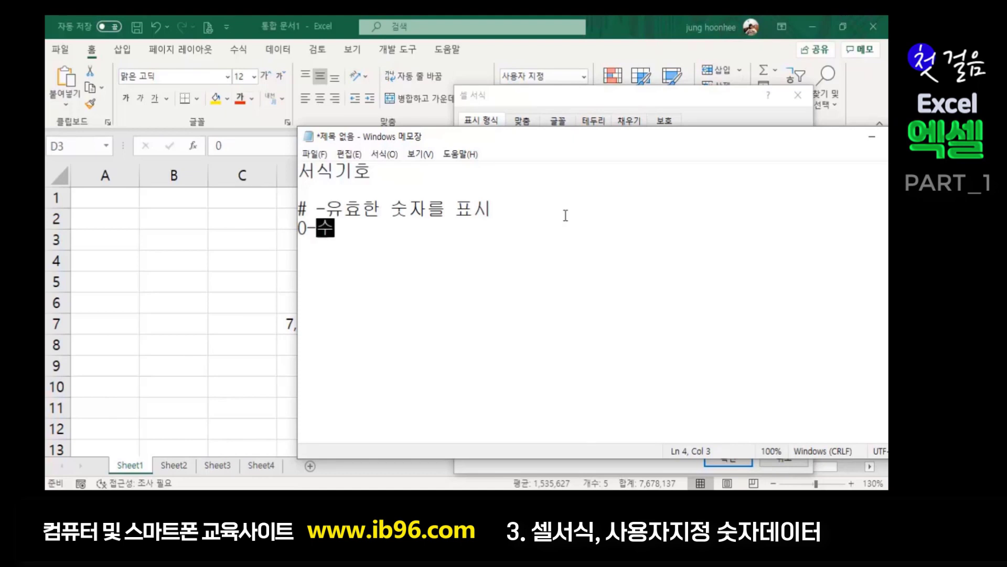
text(시)
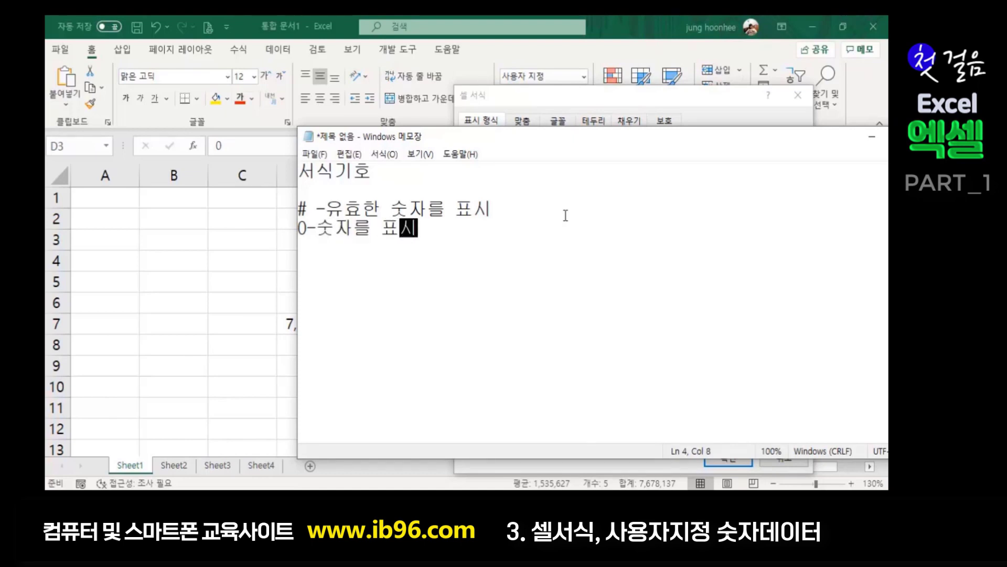
click(875, 138)
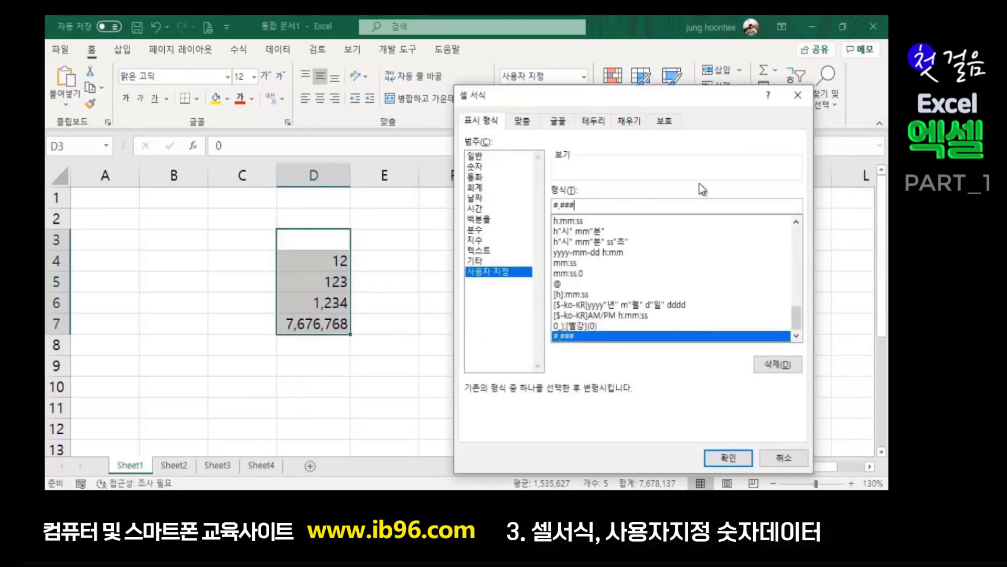
- Change the D3:D7 code to #,##0 so D3 shows 0, then recheck the Custom format
key(BackSpace)
text(0)
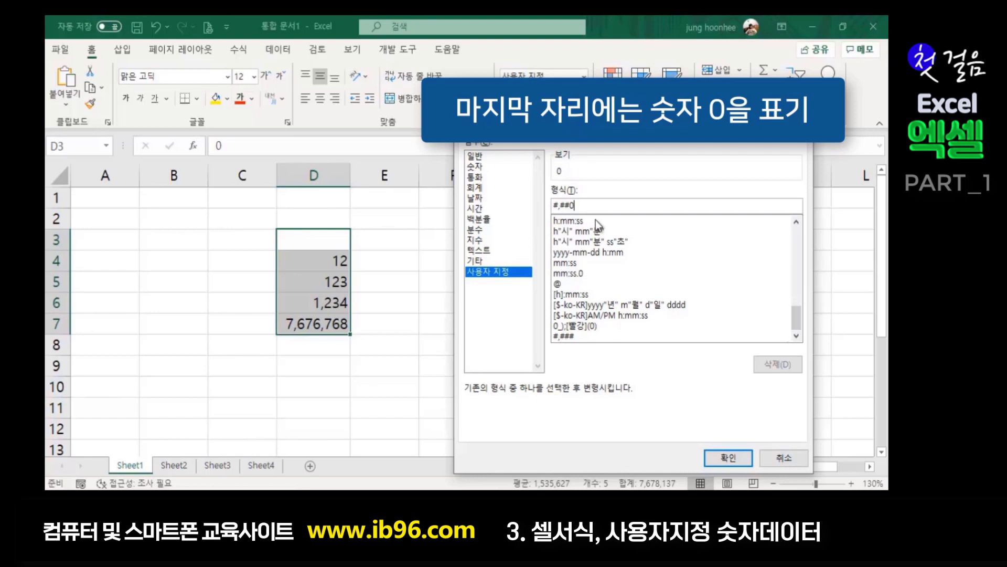
click(729, 458)
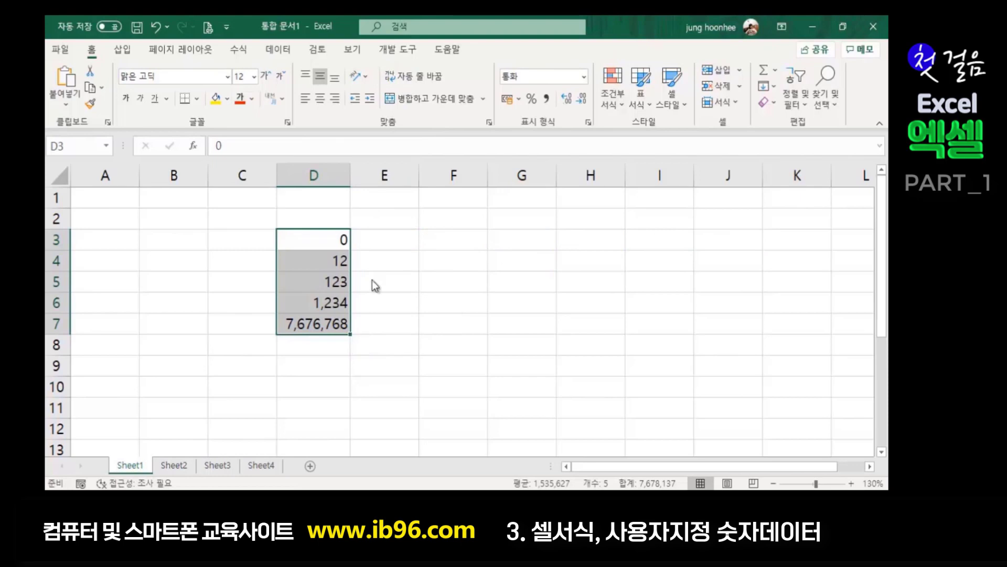
key(ctrl+1)
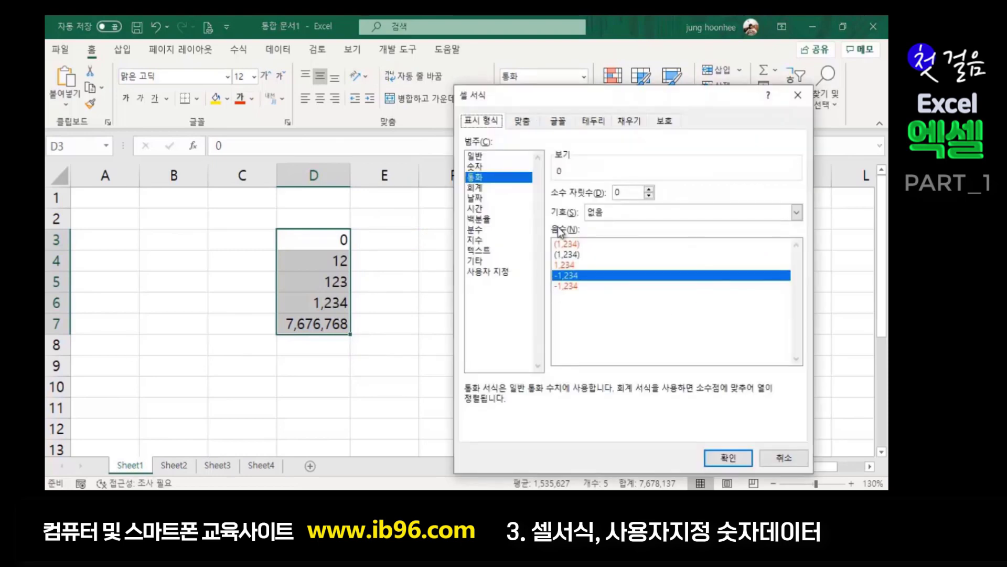
click(500, 273)
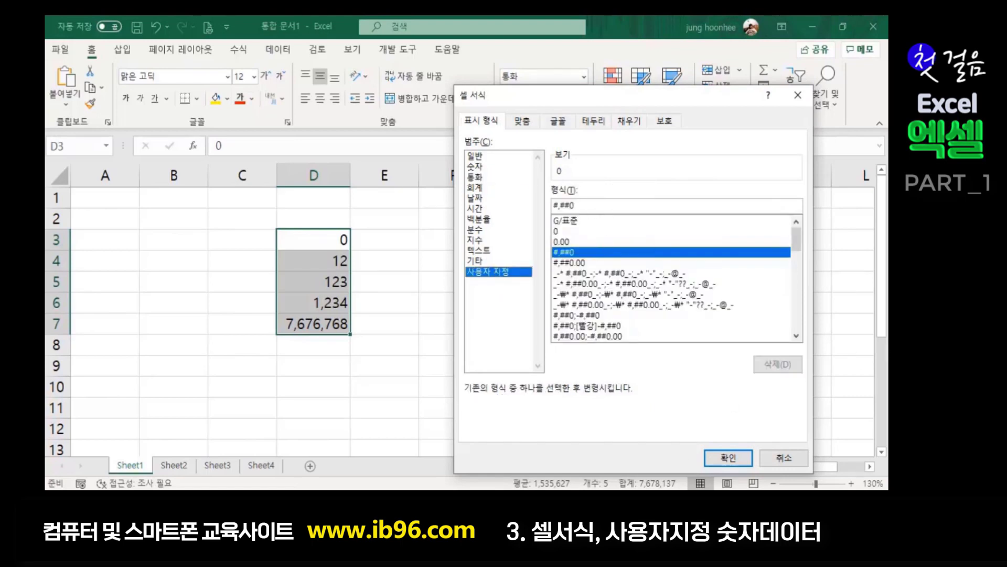
key(alt+Tab)
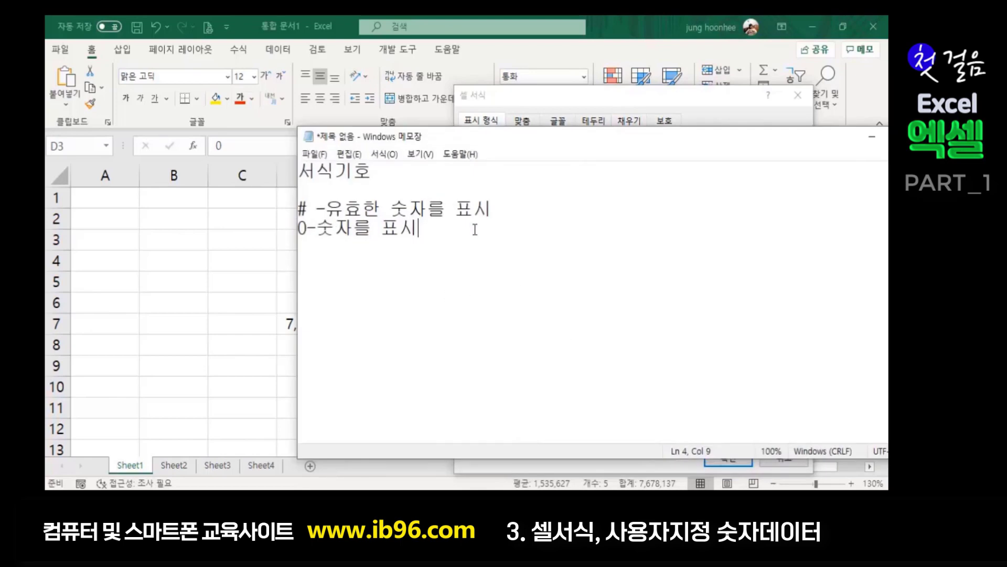
- Add the note line '_ -공백을 표시' explaining that an underscore shows a space
key(Return)
text(_)
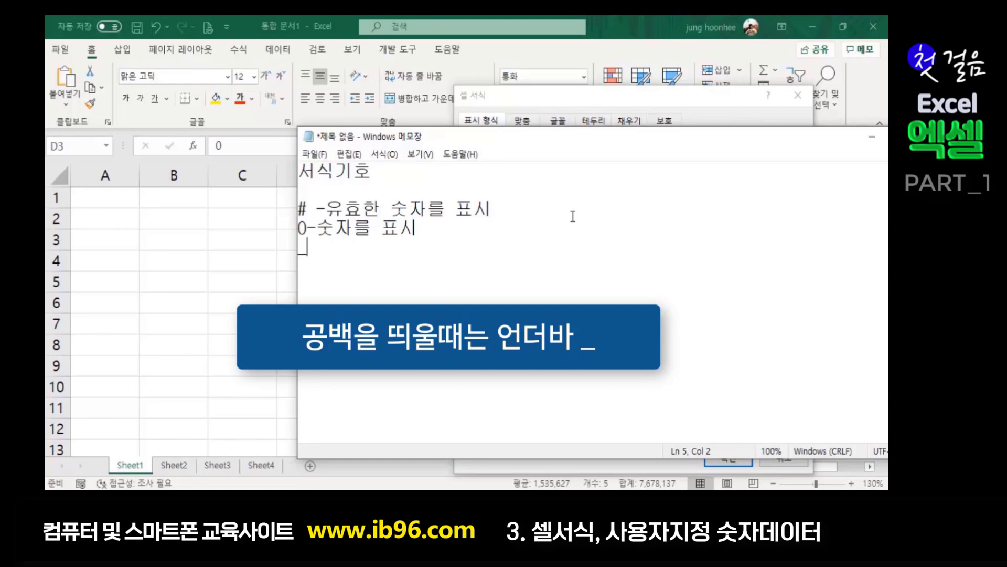
text(ㅓ)
text(공)
text(백을표)
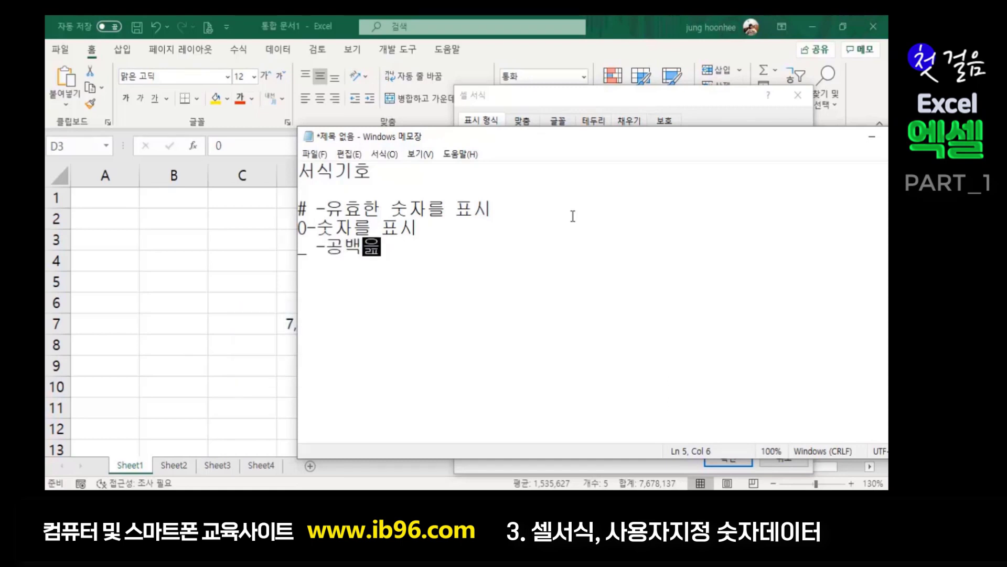
key(BackSpace)
text(표시)
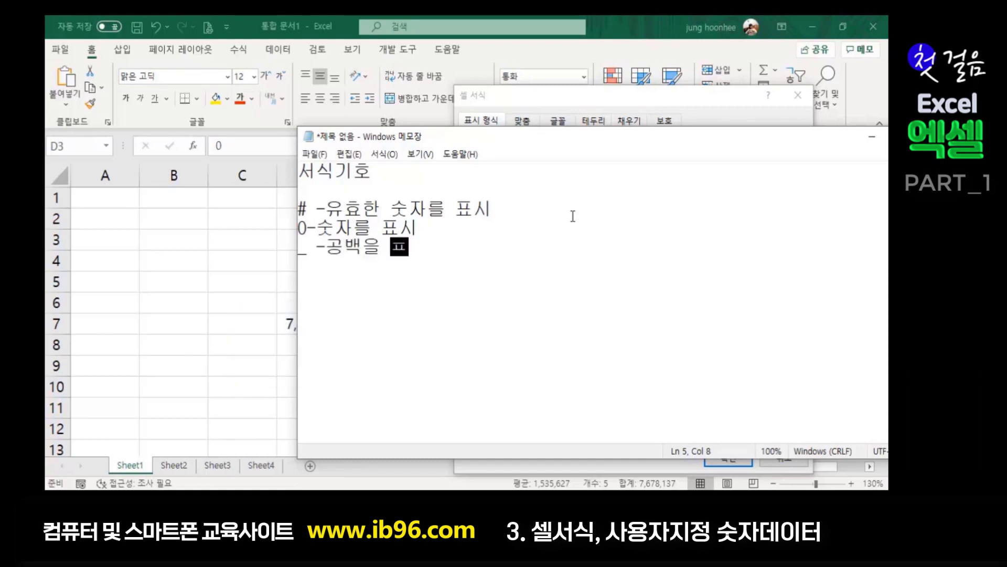
- Add the note line '_- -_뒤에 나온 문자만큼 공백을 표시'
key(Return)
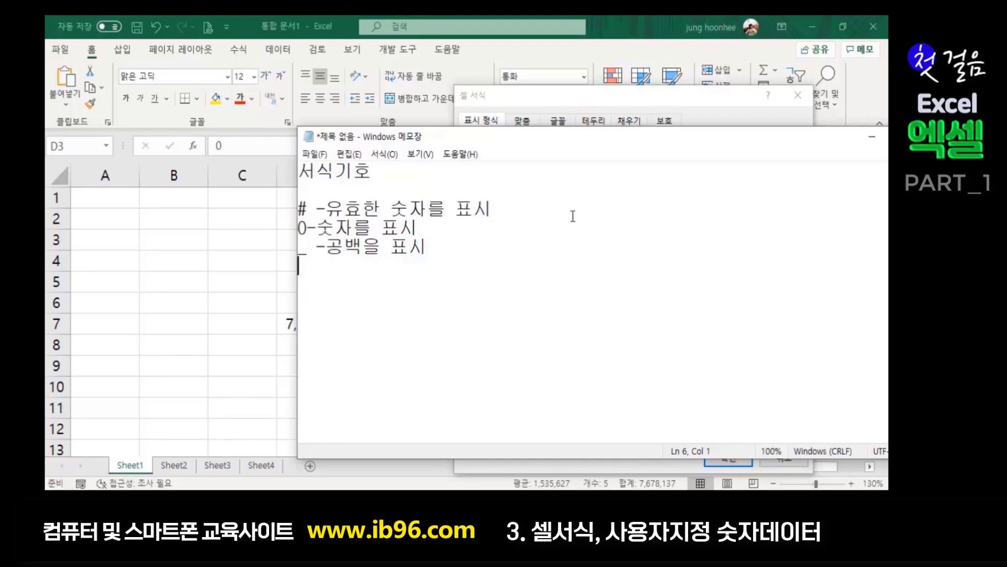
text(_-)
text( -)
text(_en)
key(BackSpace)
key(BackSpace)
text(뒤에 나온 문자만큼 공백을 표시)
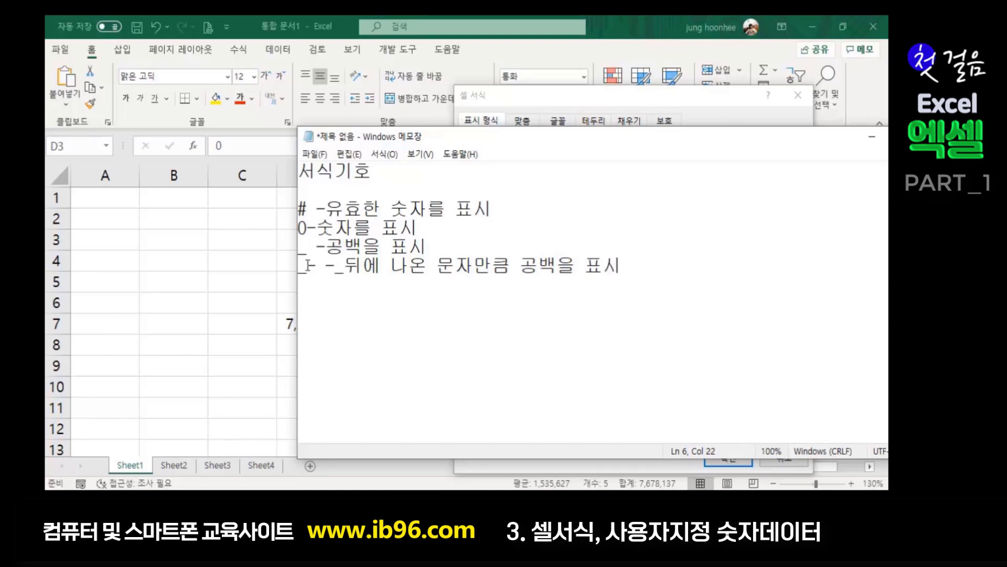
drag(307, 266, 314, 267)
- Try an _) suffix on the D3:D7 format code, remove it, and close the dialog
text(-)
click(430, 297)
click(872, 136)
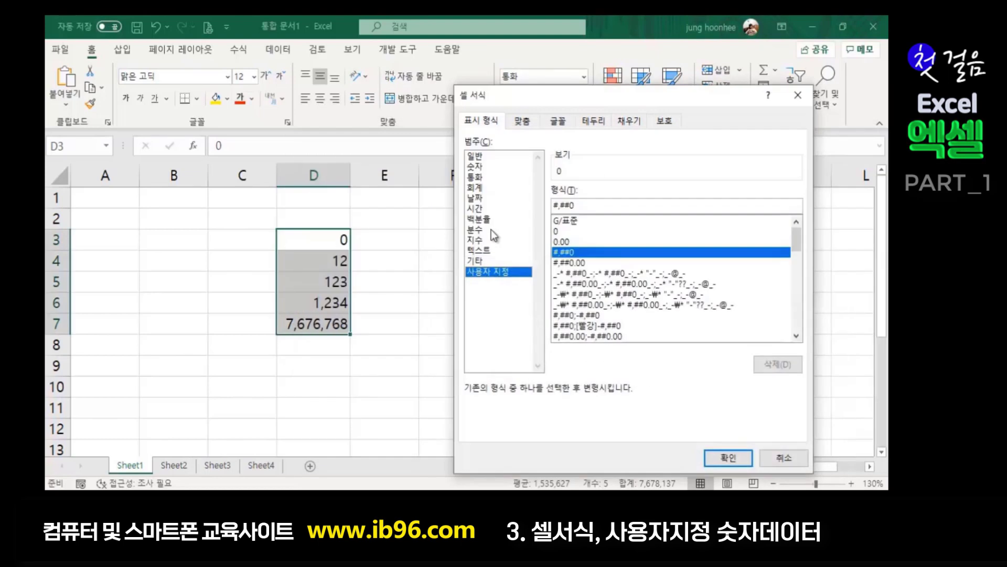
click(585, 205)
text(_))
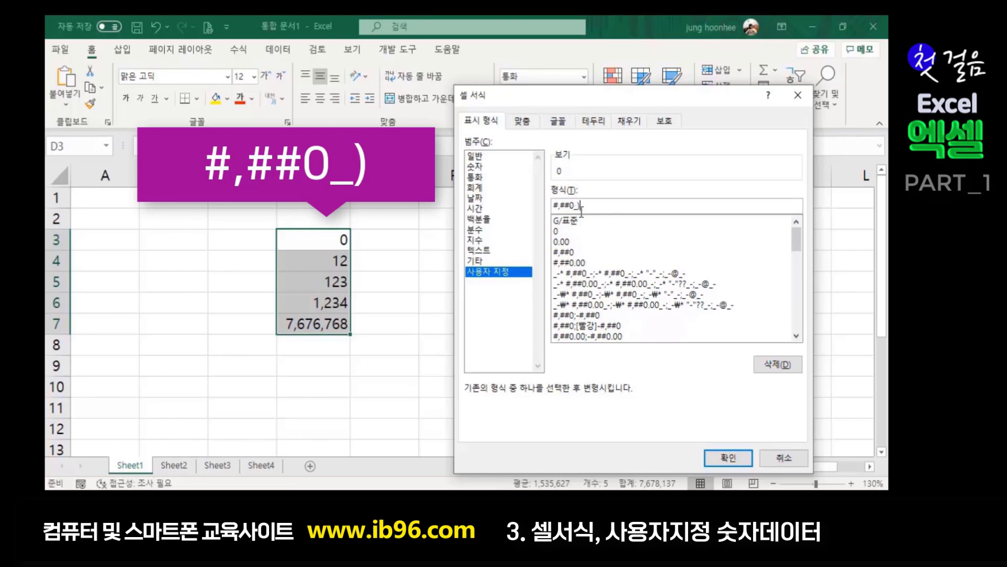
key(BackSpace)
key(BackSpace)
click(727, 457)
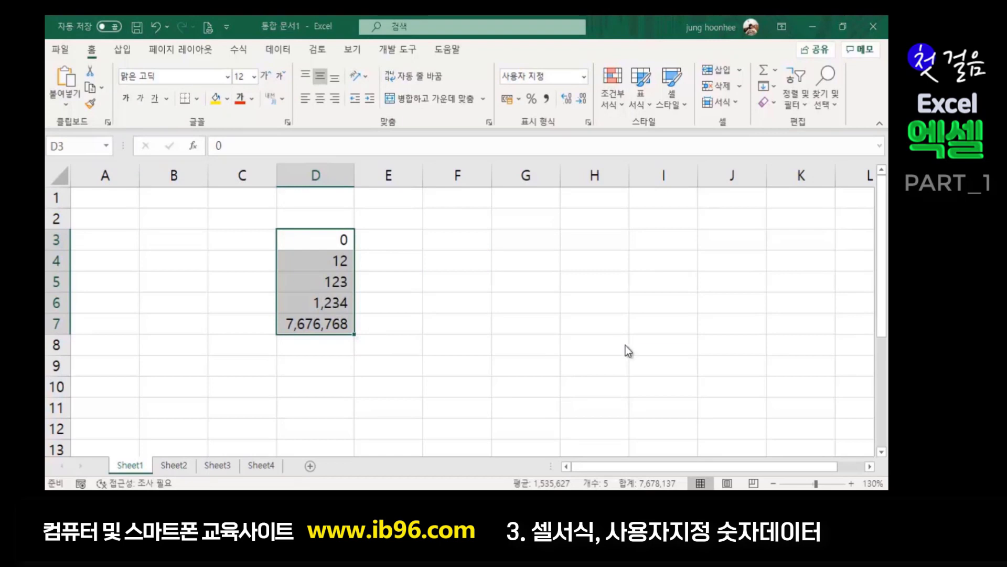
- Change the D3:D7 code to _-#,##0 so the numbers sit in from the right edge
key(ctrl+1)
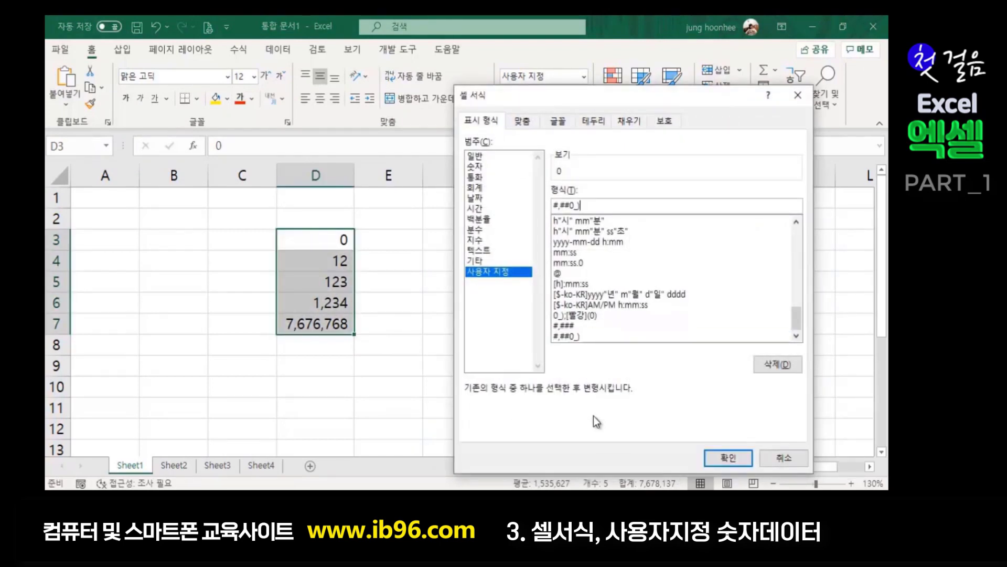
key(BackSpace)
key(BackSpace)
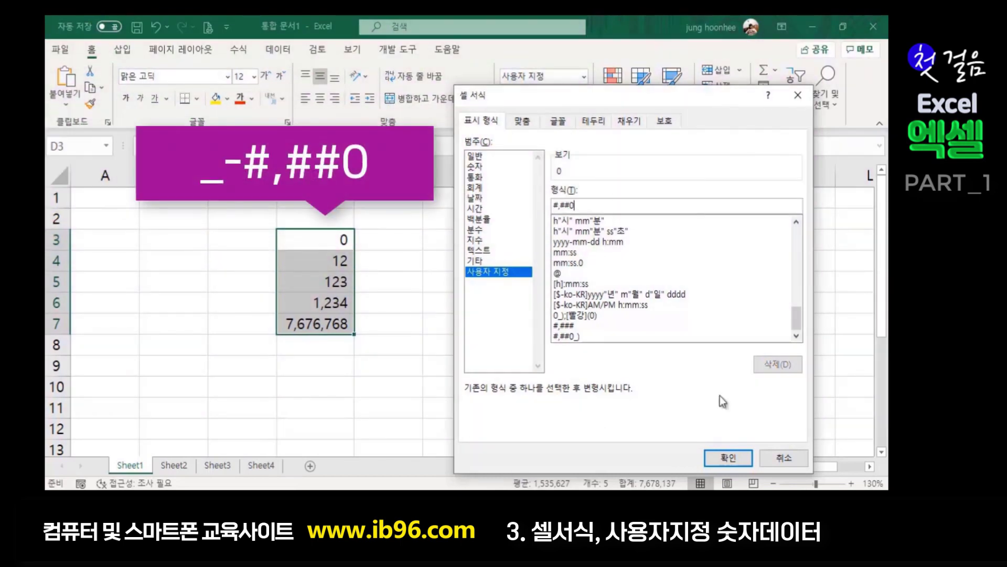
click(554, 205)
text(_)
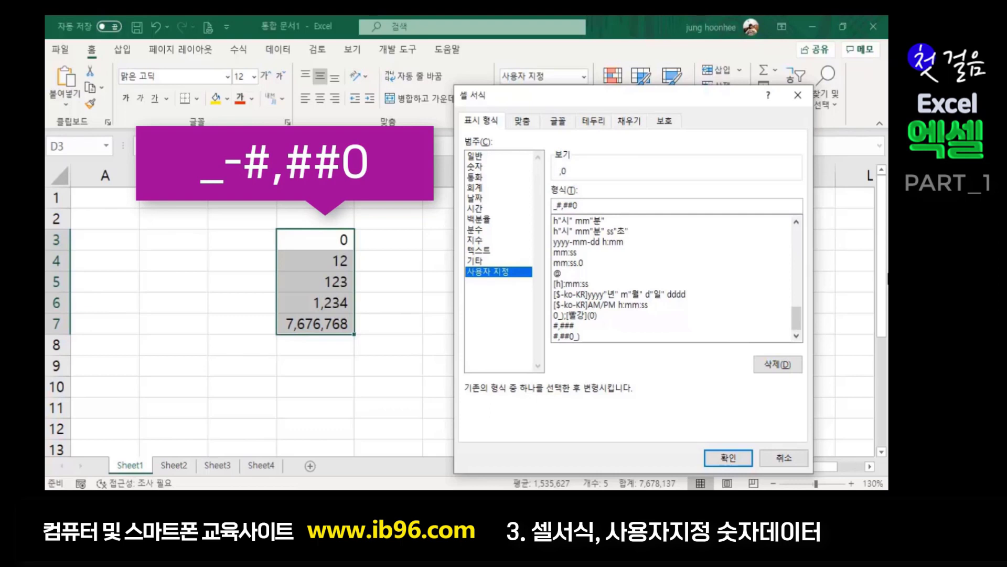
text(-)
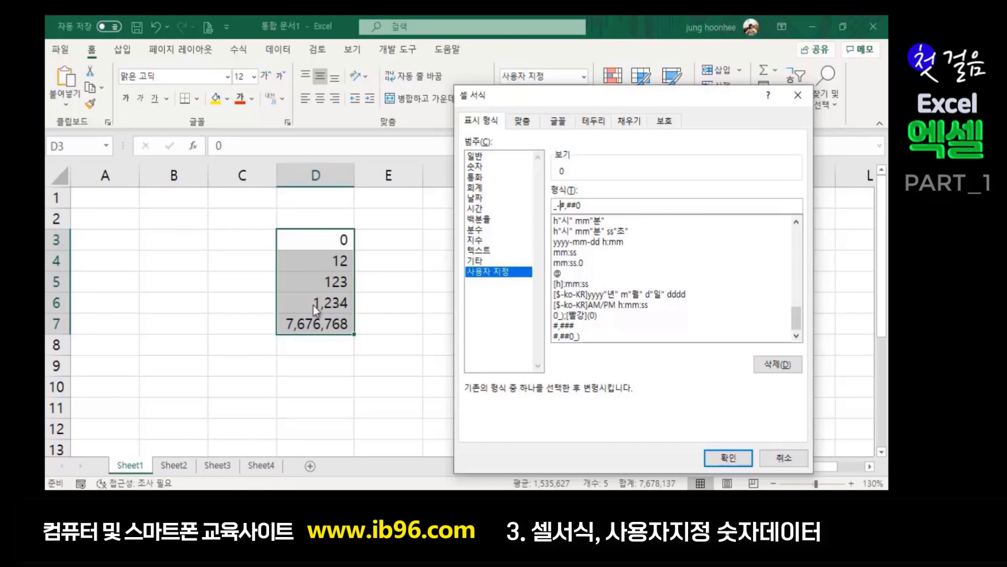
click(722, 459)
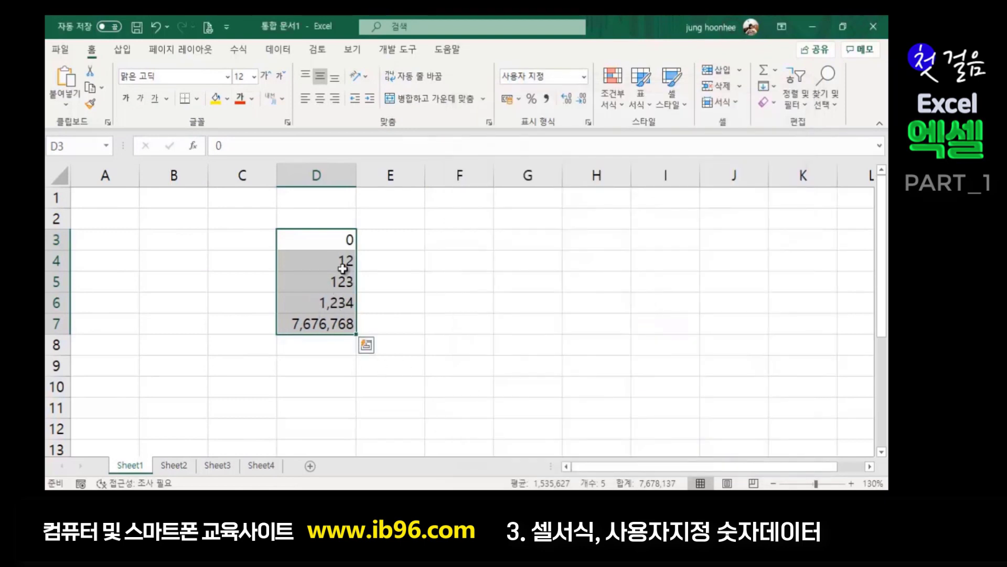
- Check the indented numbers, then reselect D3:D7
click(429, 342)
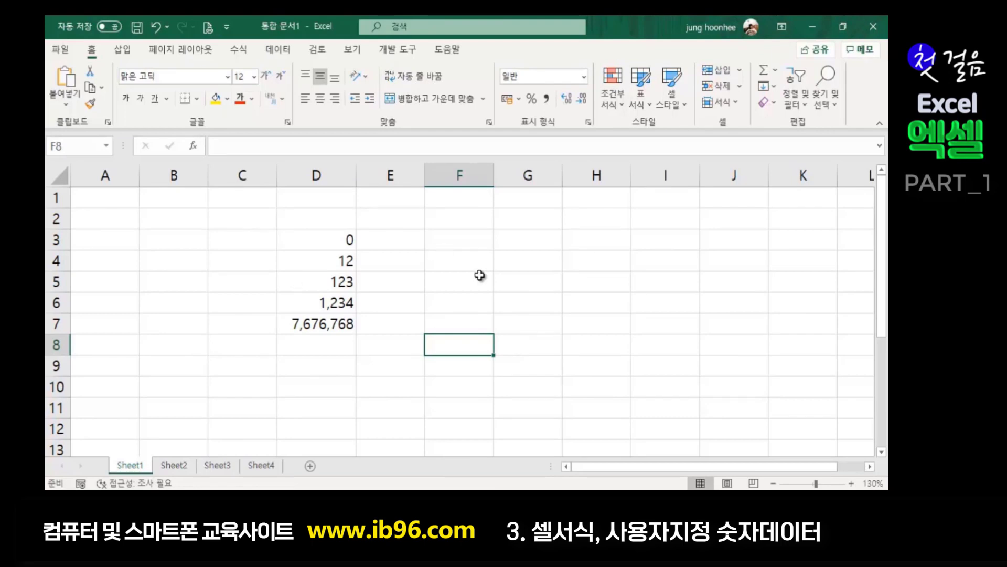
drag(322, 237, 322, 323)
click(461, 324)
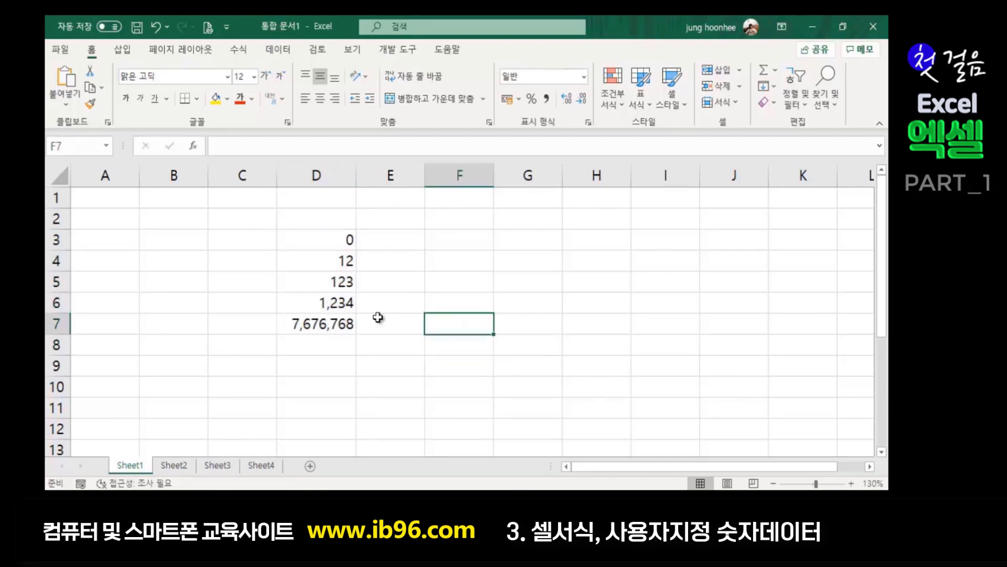
click(329, 239)
drag(329, 239, 322, 321)
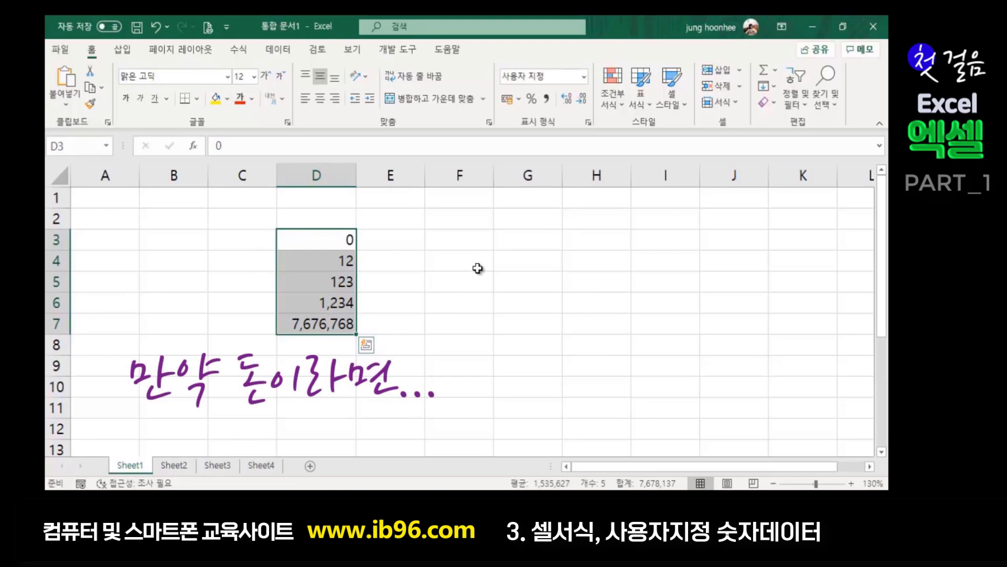
- Prefix the D3:D7 code with ₩ to get ₩_-#,##0, showing amounts like ₩ 7,676,768
key(ctrl+1)
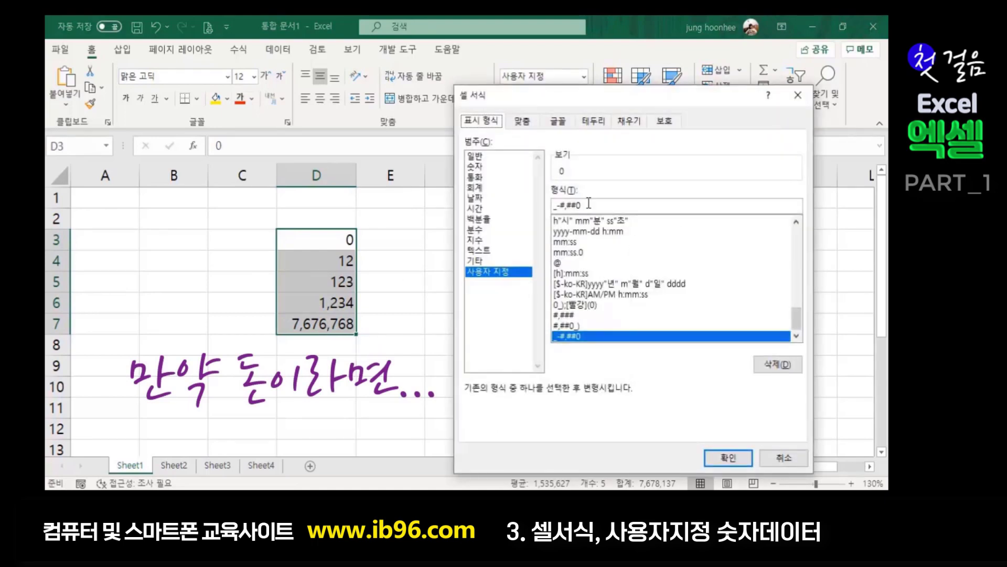
click(561, 206)
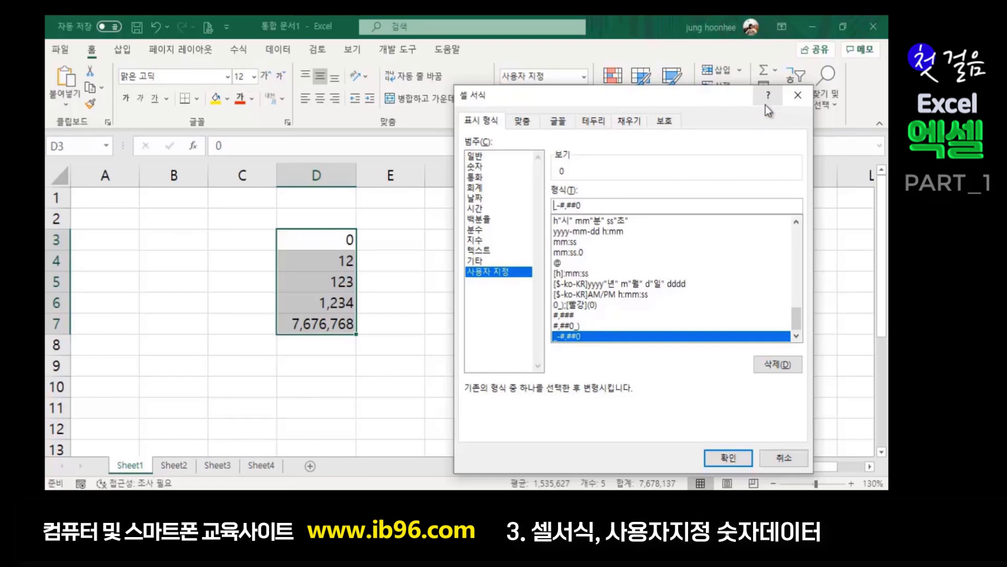
text(₩)
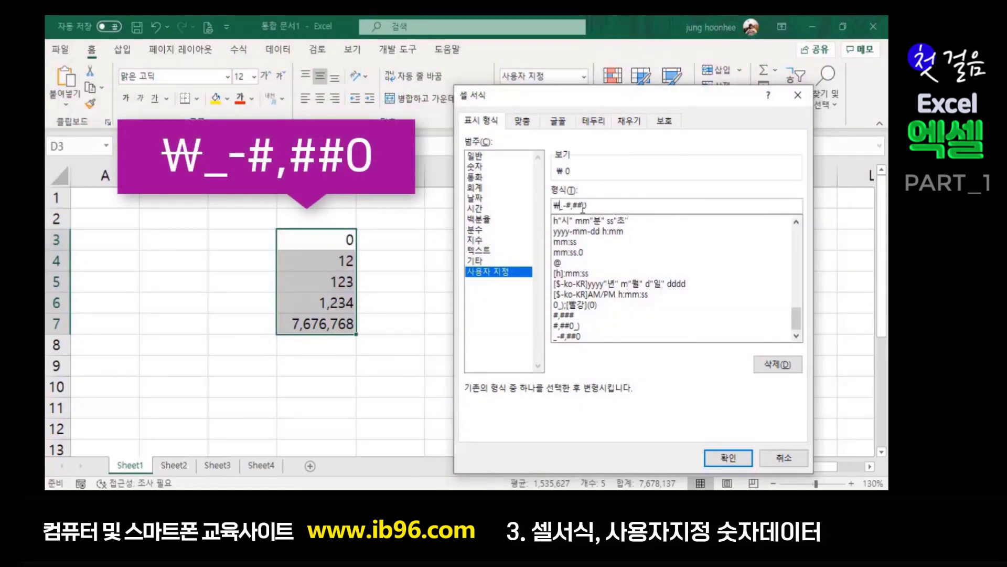
click(738, 457)
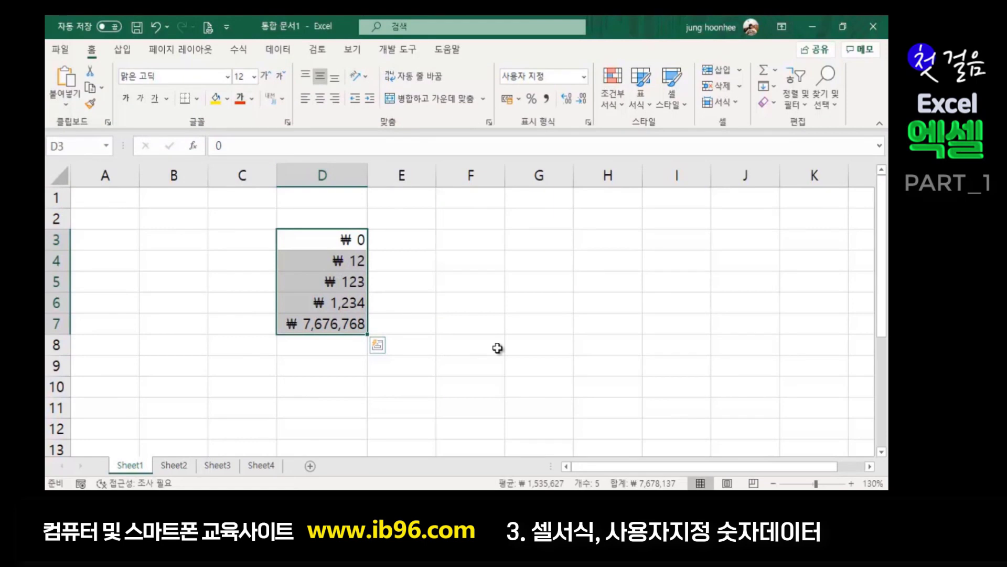
- Replace the leading ₩ with a trailing ' 원' so D3:D7 read like 7,676,768 원
key(ctrl+1)
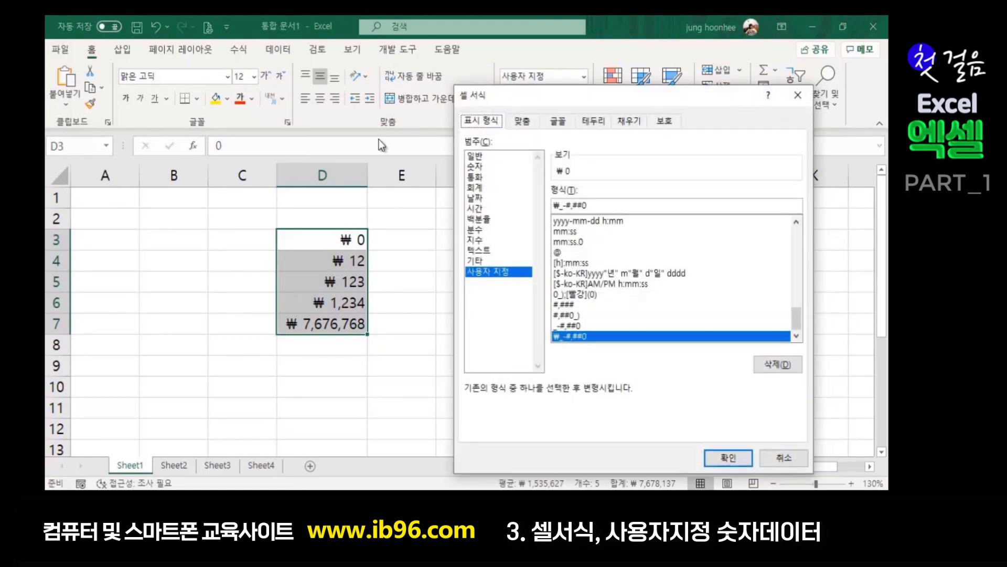
click(560, 205)
key(BackSpace)
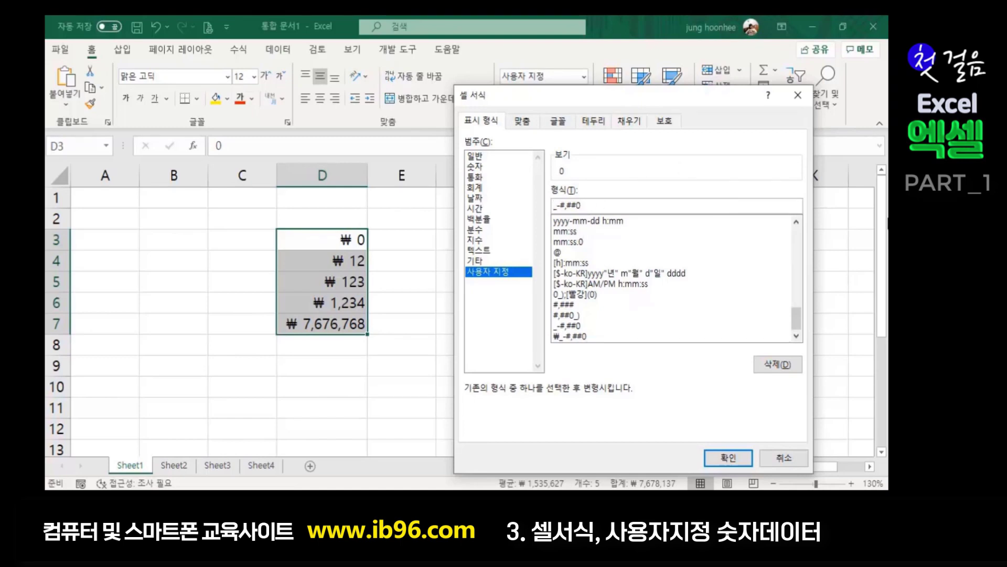
key(BackSpace)
text(우ㅓㄴ)
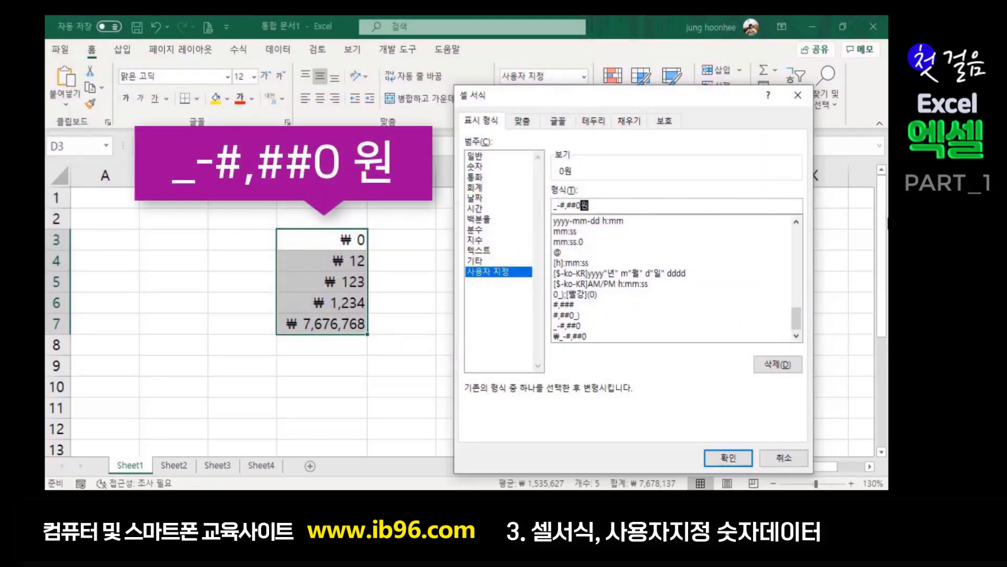
click(584, 203)
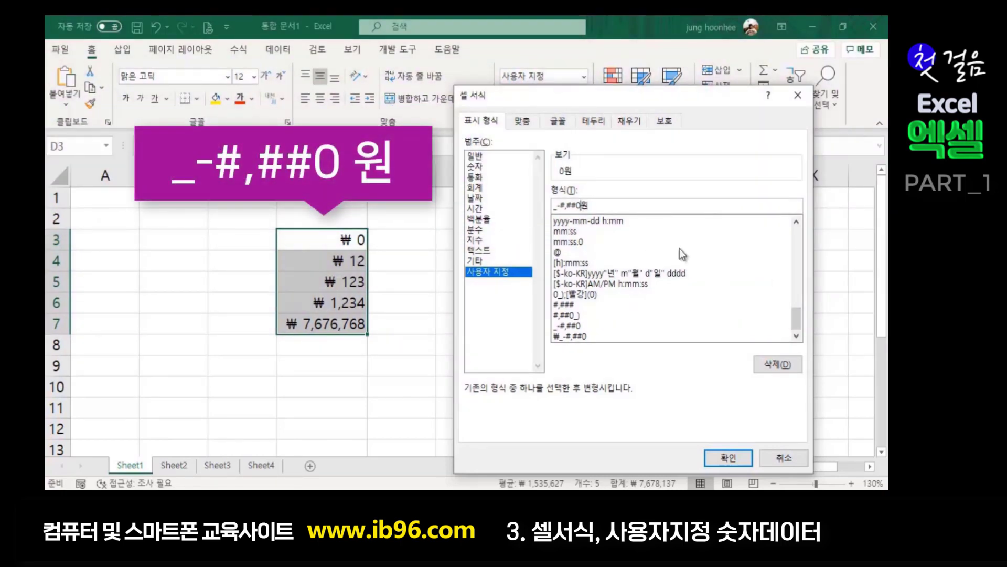
click(728, 457)
click(472, 367)
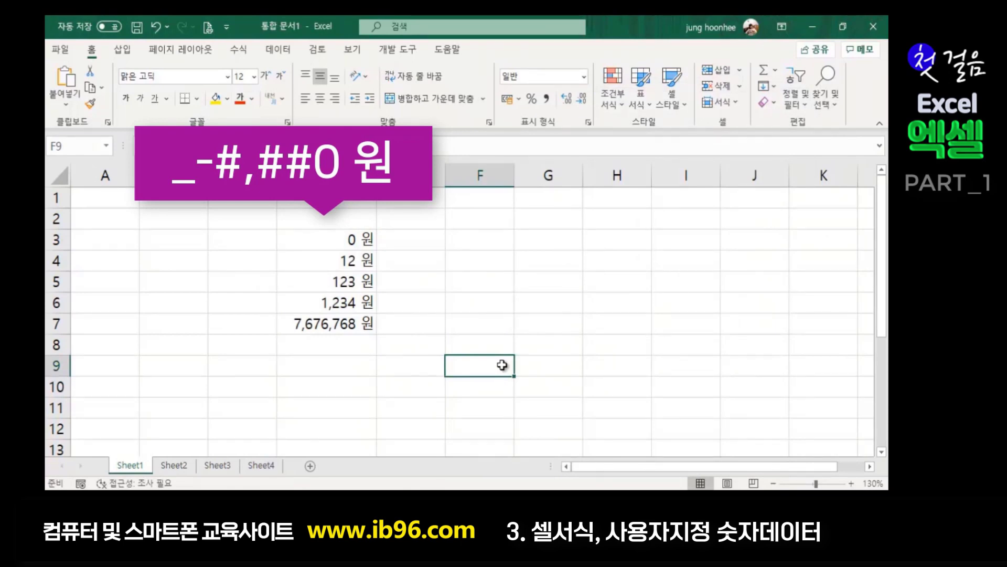
click(432, 243)
drag(330, 241, 330, 325)
click(460, 359)
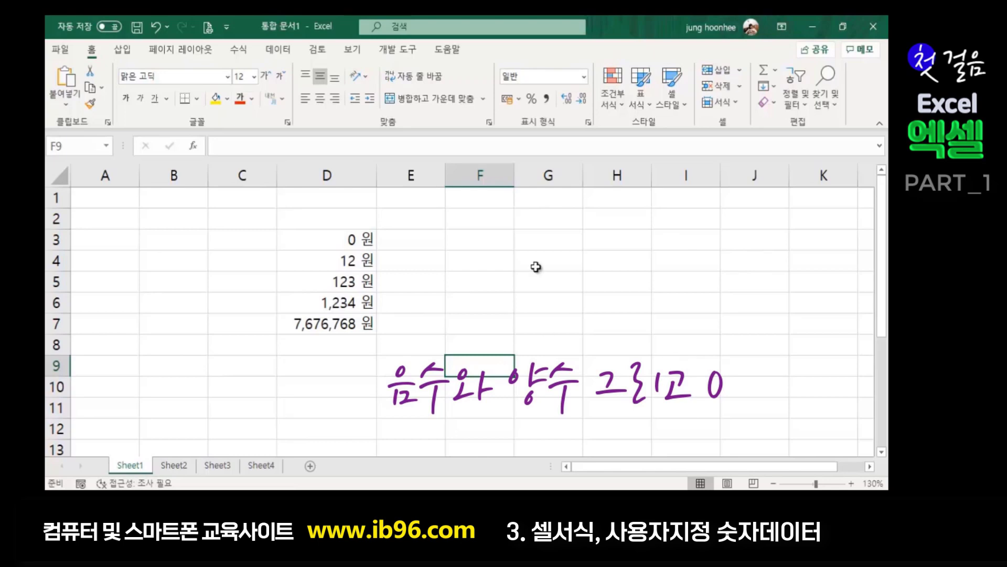
click(495, 240)
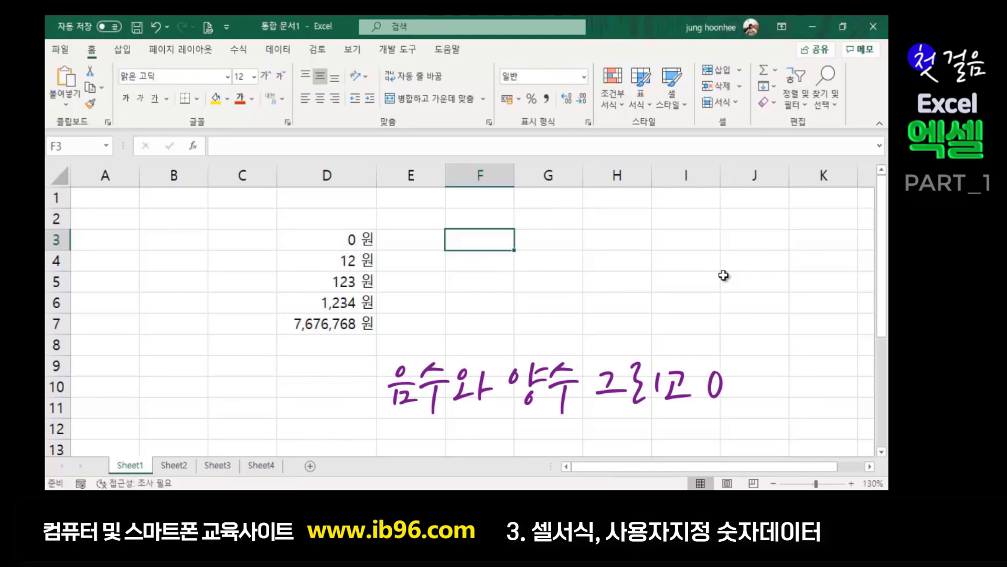
text(23)
key(Return)
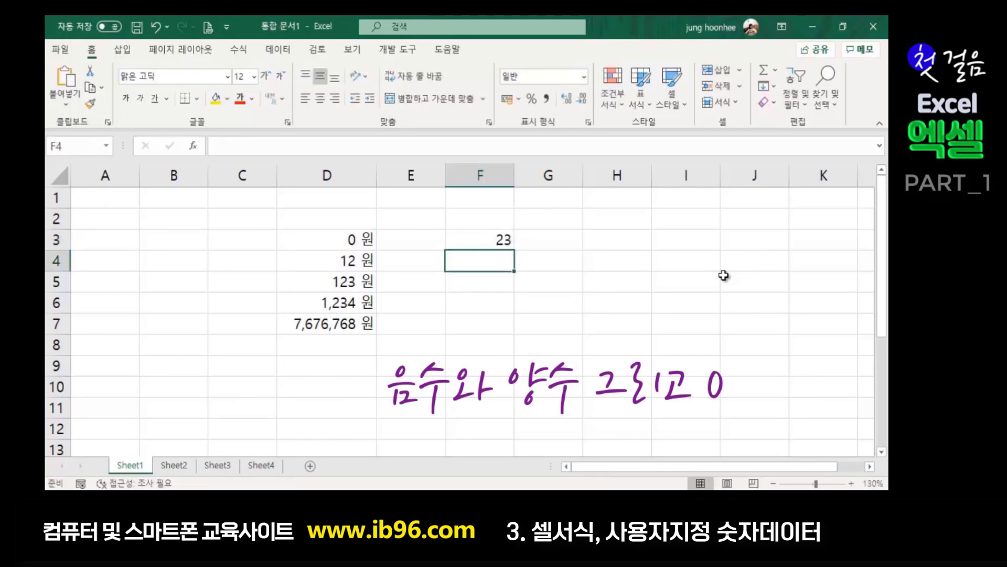
text(1230)
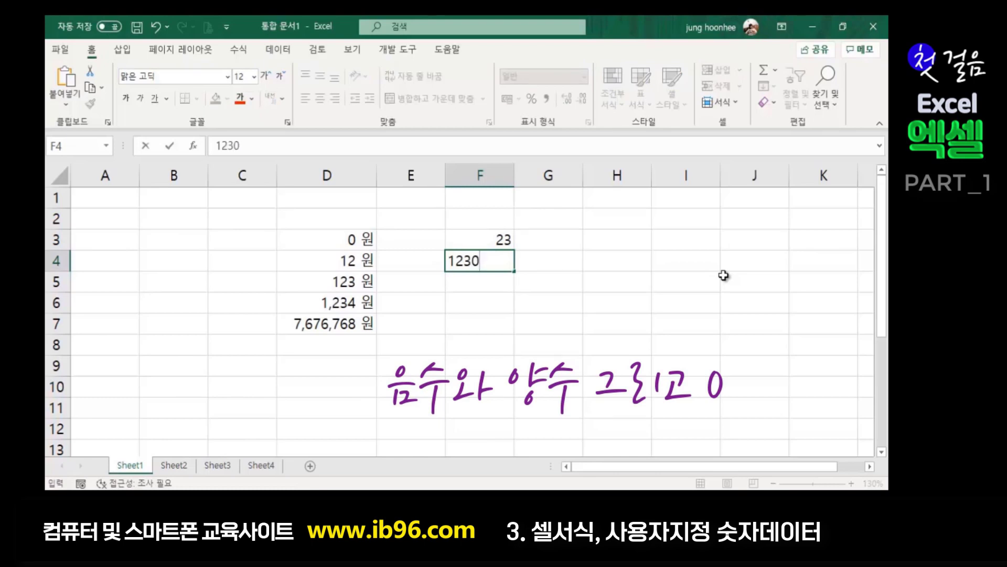
key(Return)
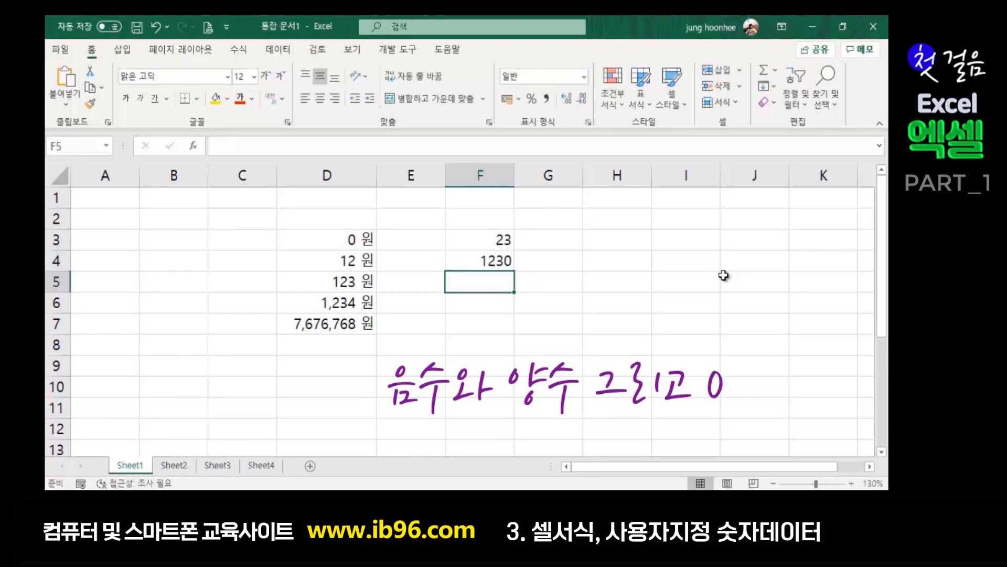
text(-15)
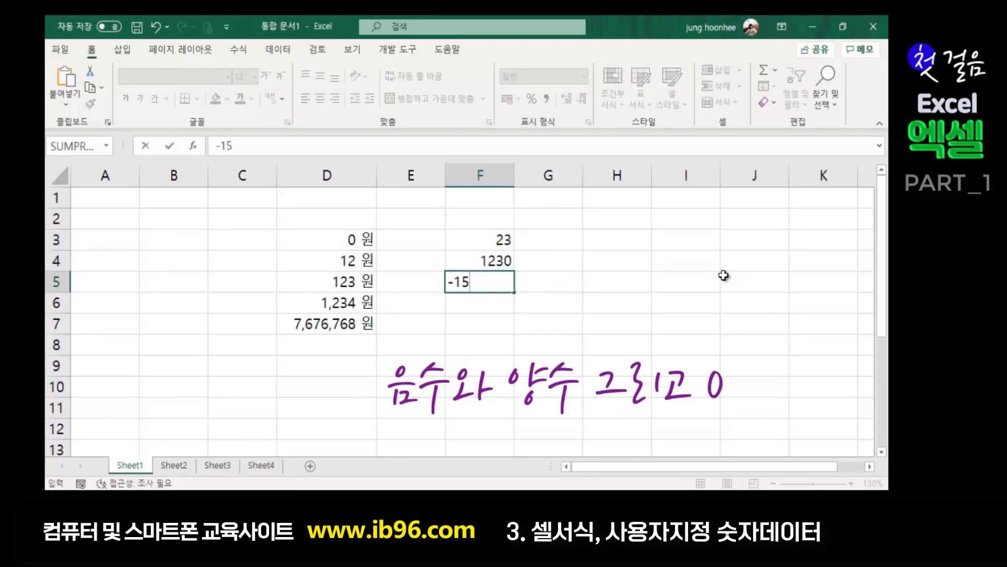
key(Return)
text(0)
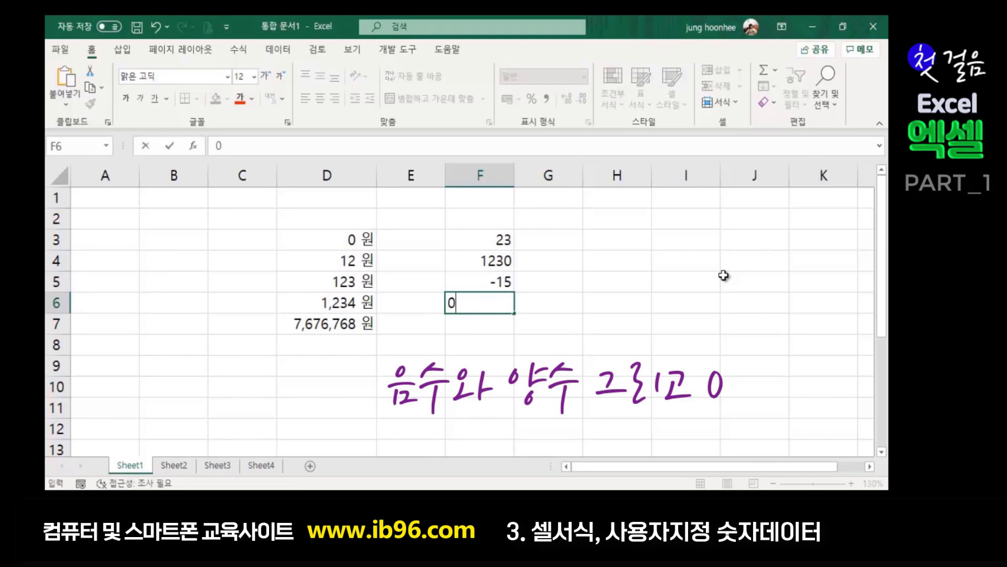
key(Return)
text(-300)
key(Return)
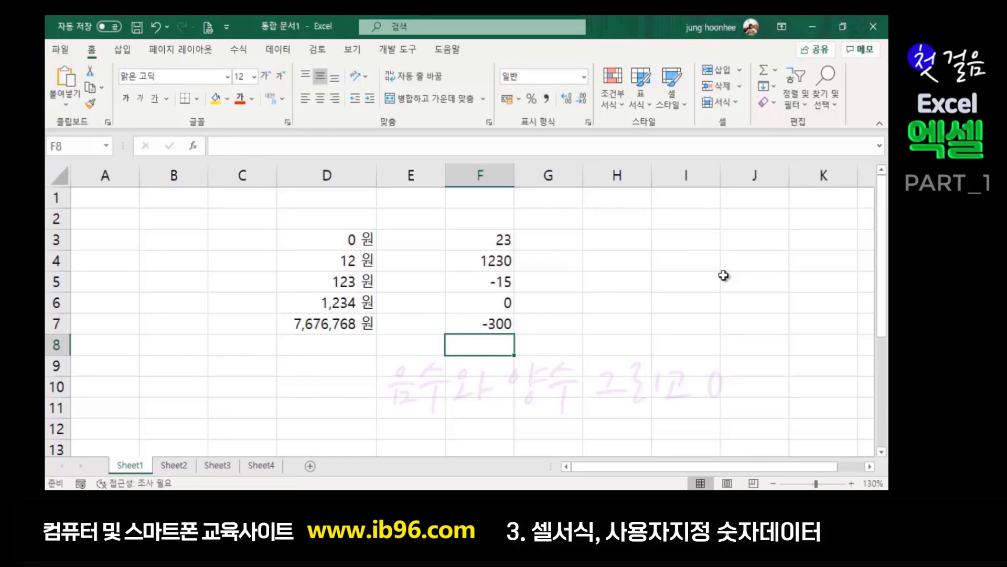
click(656, 315)
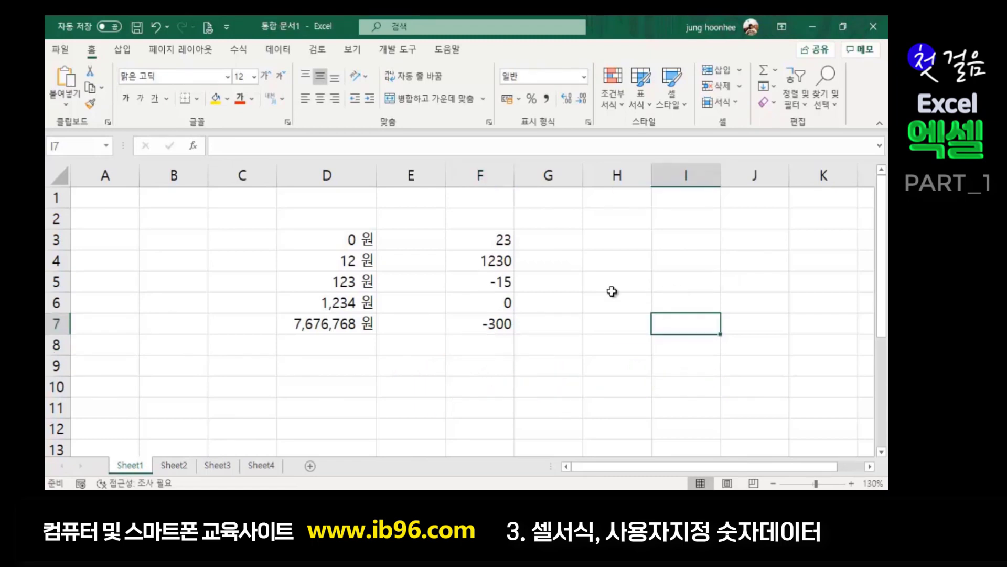
click(632, 342)
click(585, 277)
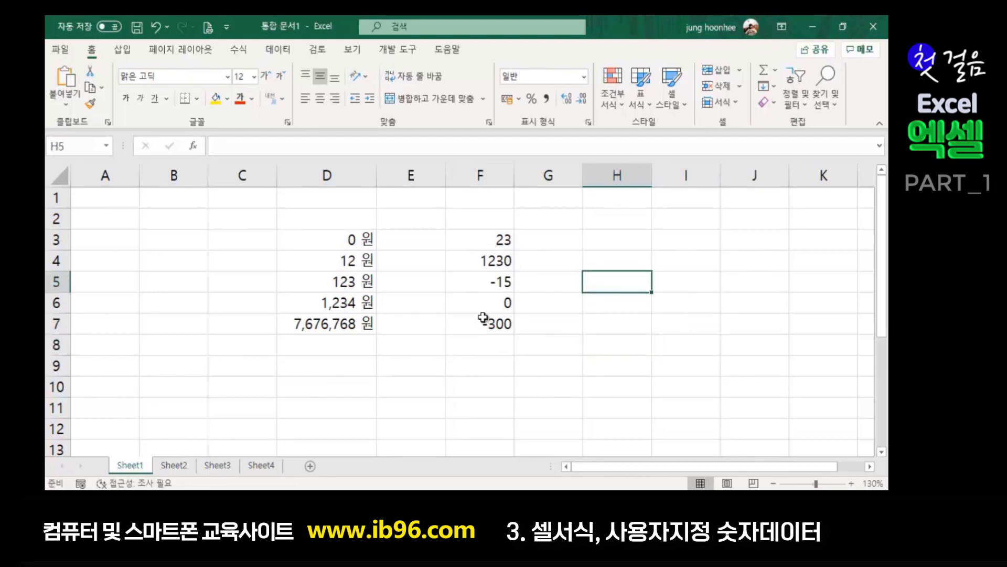
click(529, 302)
click(554, 260)
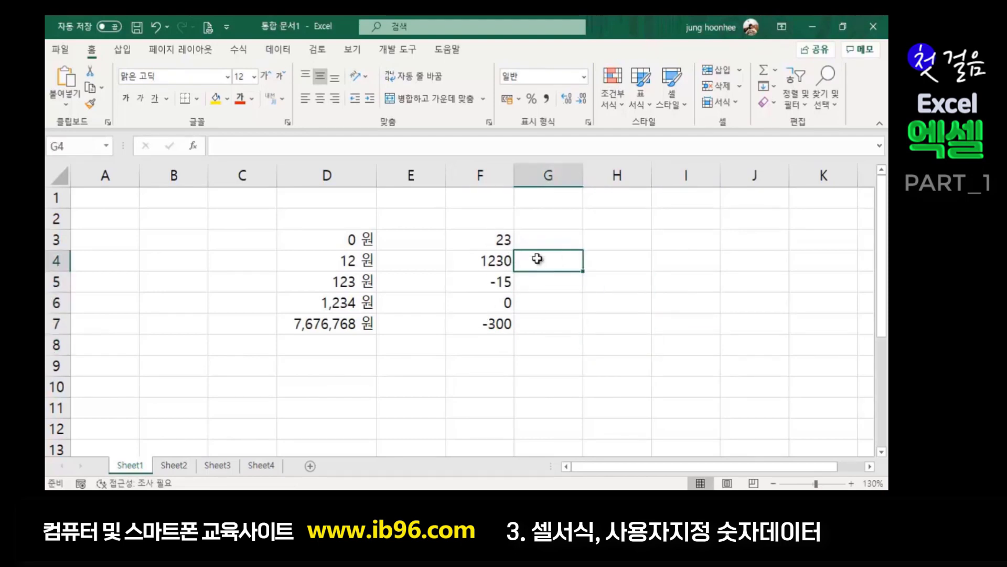
click(496, 239)
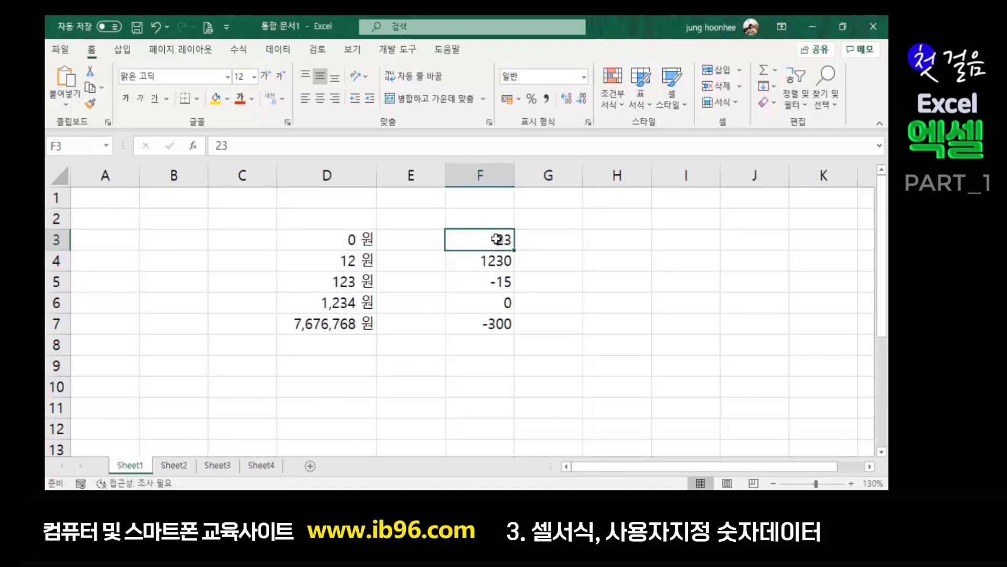
click(531, 268)
click(496, 285)
click(499, 330)
click(501, 287)
click(495, 330)
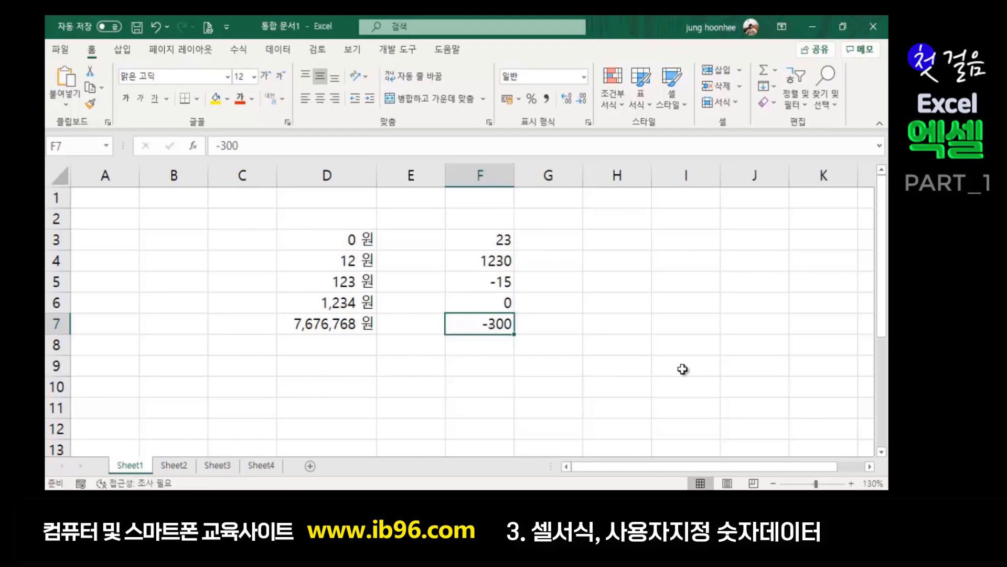
drag(480, 237, 490, 318)
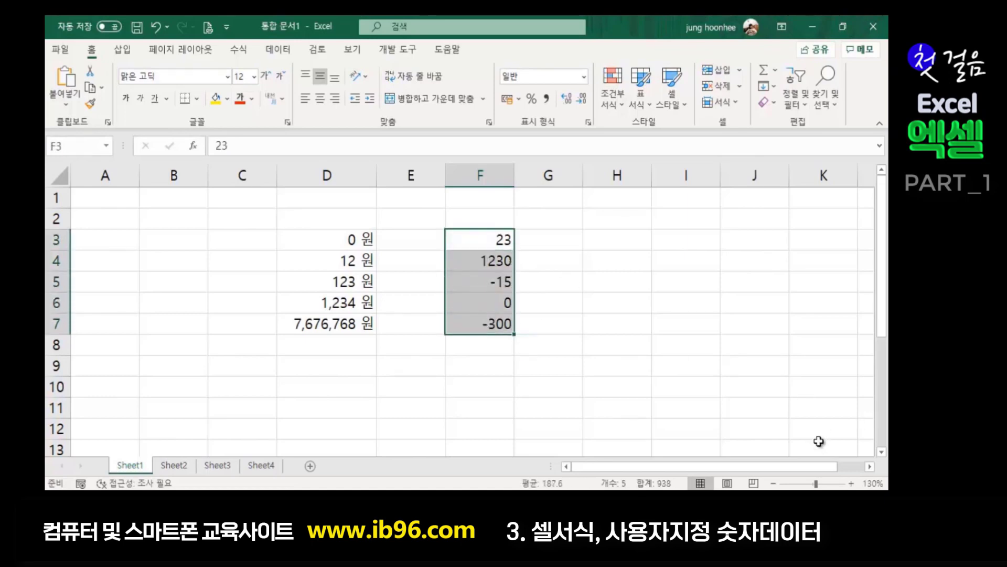
- In Notepad, add the note line 양수서식;음수서식;0서식
key(alt+Tab)
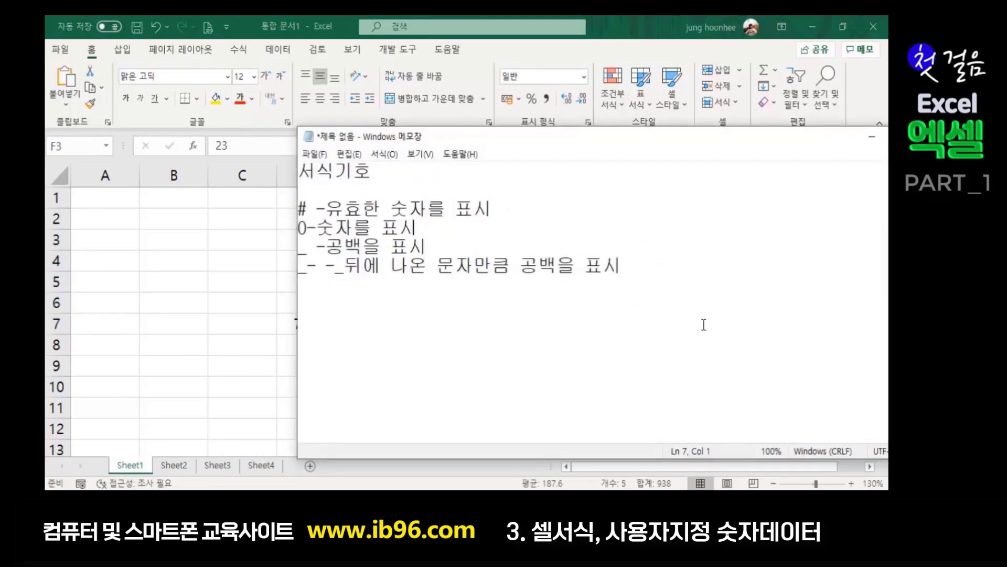
key(Return)
text(양수)
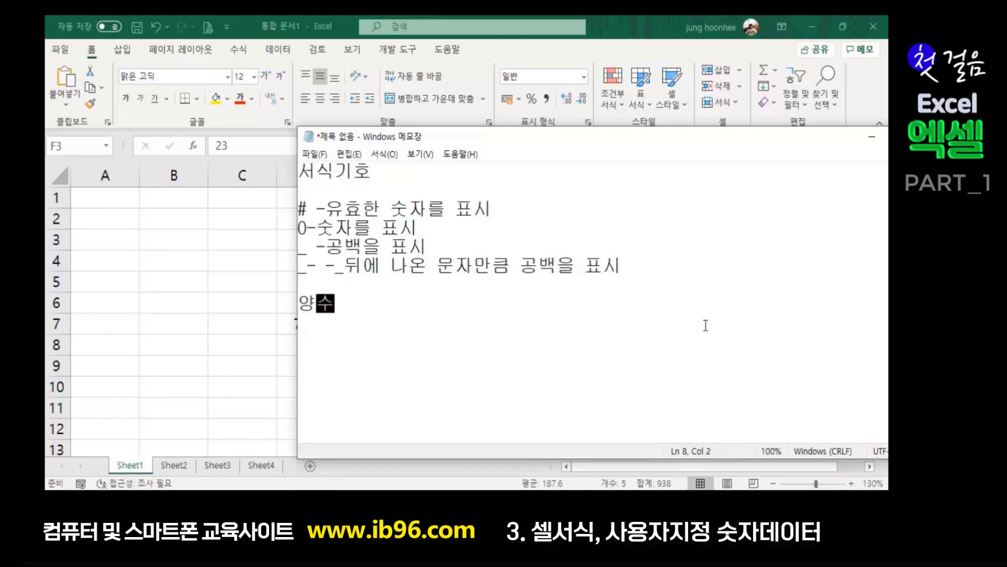
text(섯식)
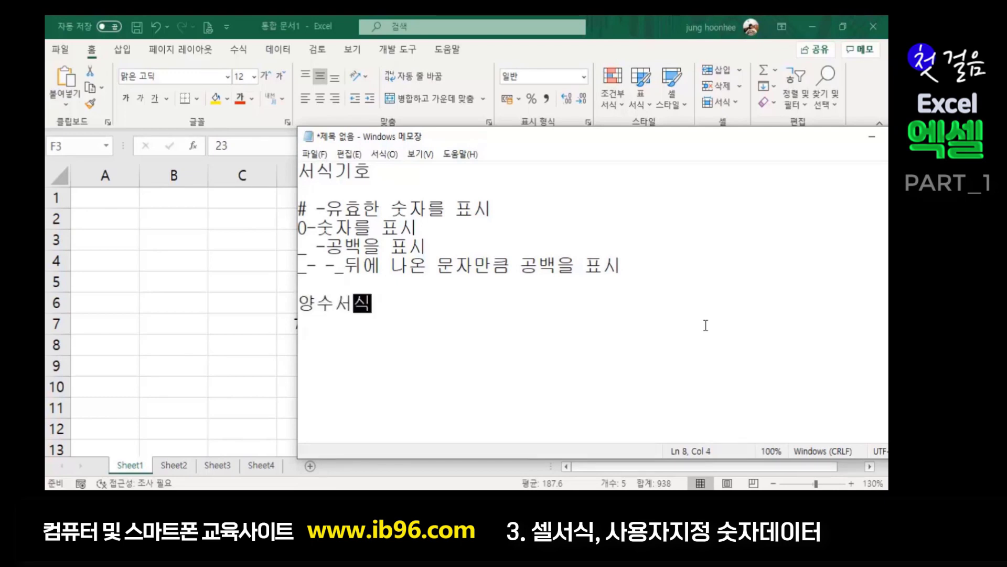
text(;)
text(음수섯)
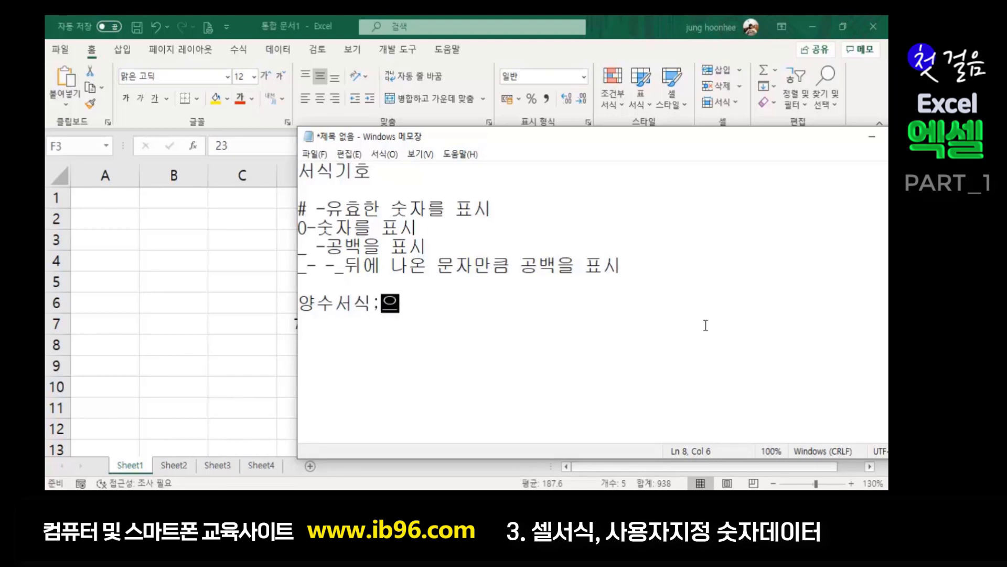
text(식;)
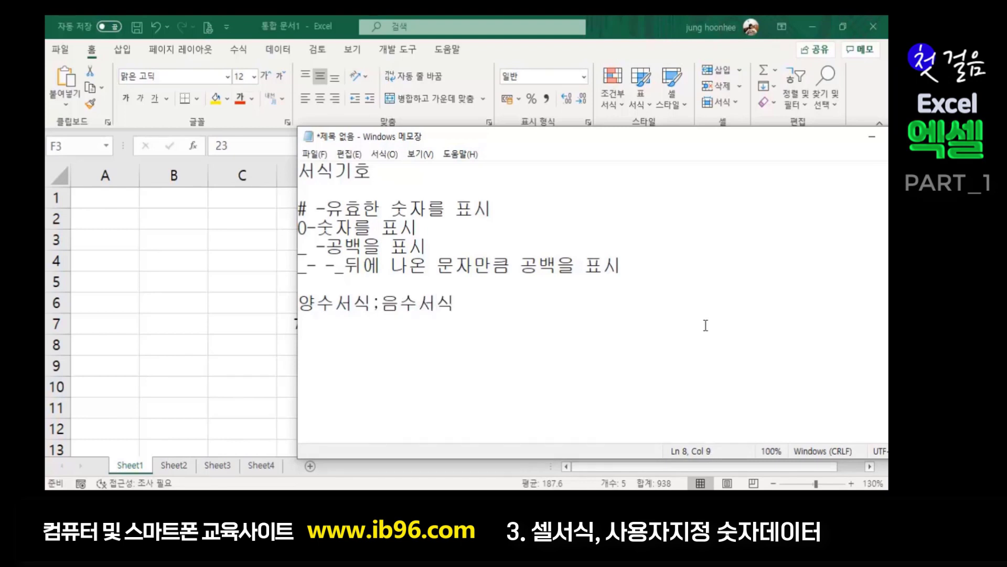
text(0섯)
text(식)
- Write the format code [파랑]#,##0;[빨강]#,##0;- on the next line and select it
key(Return)
text([)
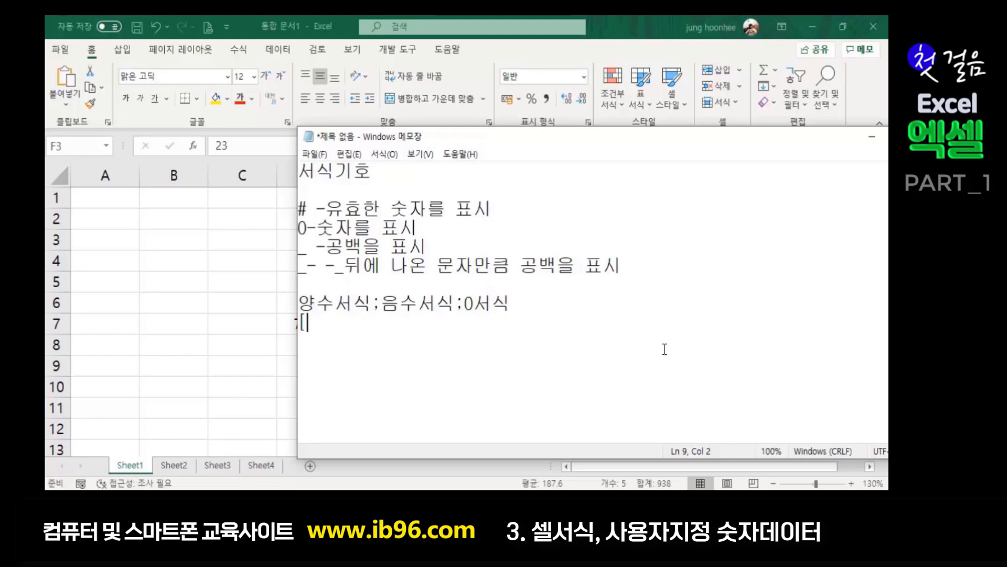
text(파랑]#,##0)
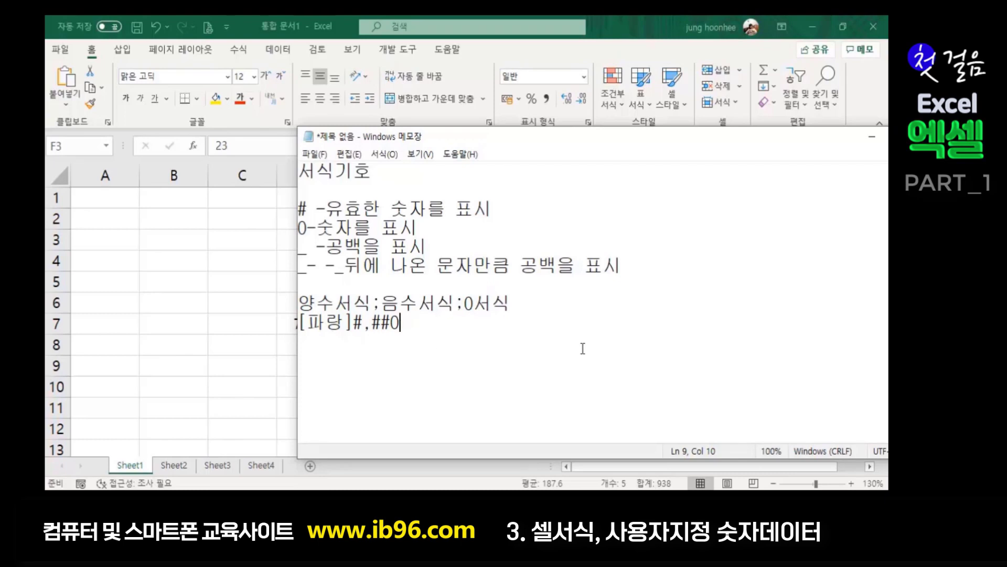
text(;)
text([)
text(빠)
text(ㄹ강)
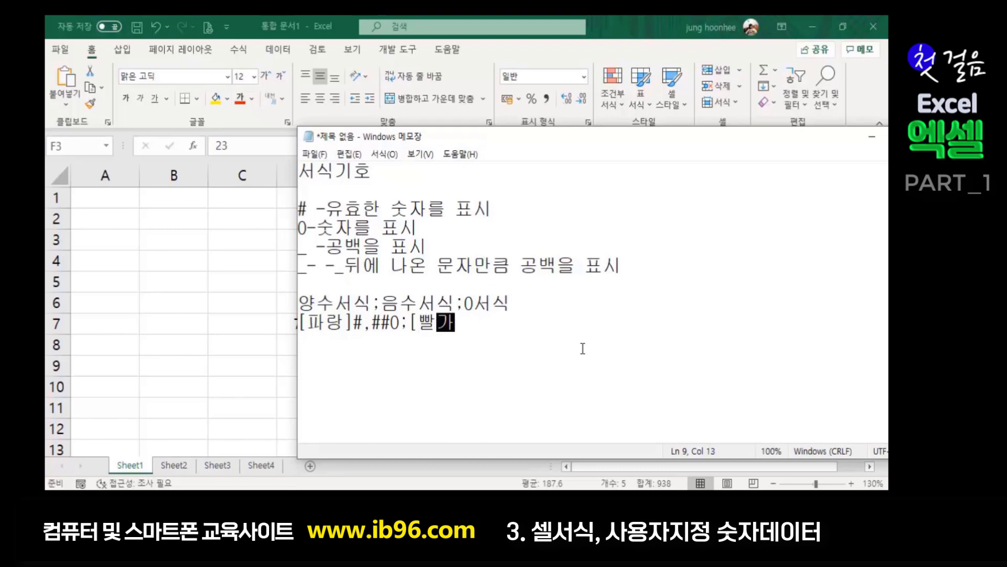
text(]#,##0)
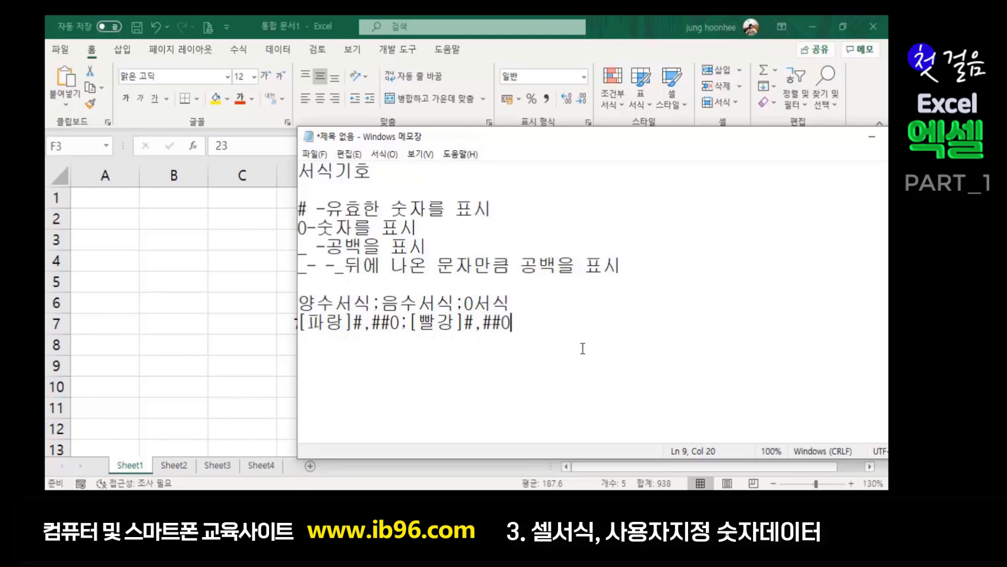
text(;)
text(_)
key(BackSpace)
text(-)
key(shift+Left)
key(shift+Left)
key(shift+Left)
key(shift+Left)
key(shift+Left)
key(shift+Left)
key(shift+Left)
key(shift+Left)
key(shift+Left)
key(shift+Left)
key(shift+Left)
key(shift+Left)
key(shift+Left)
key(shift+Left)
key(shift+Left)
key(shift+Left)
key(shift+Left)
key(shift+Left)
key(shift+Left)
key(shift+Left)
key(shift+Left)
key(ctrl+c)
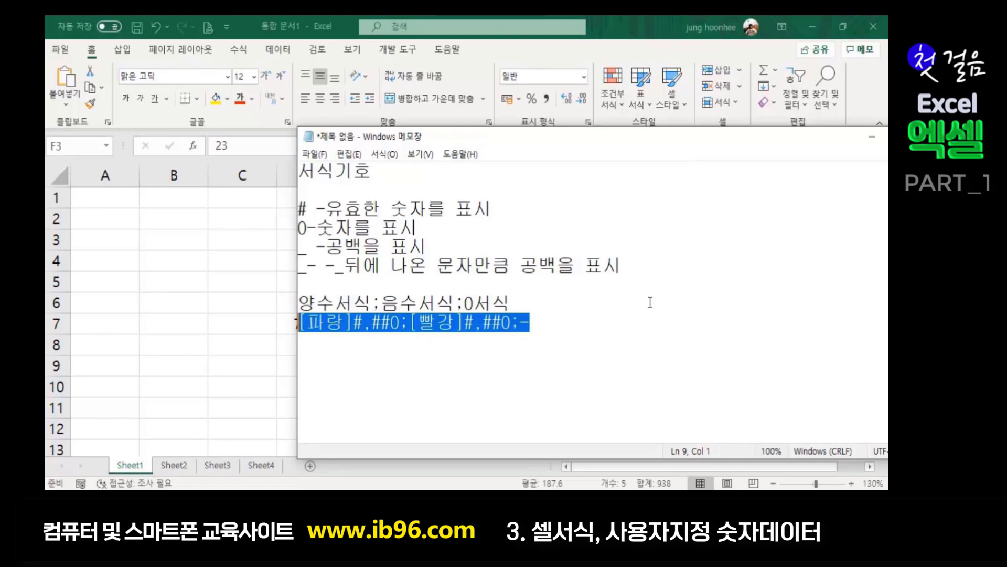
- Apply the custom format [파랑]#,##0;[빨강]#,##0;- to F3:F7, showing zero as a dash
click(872, 137)
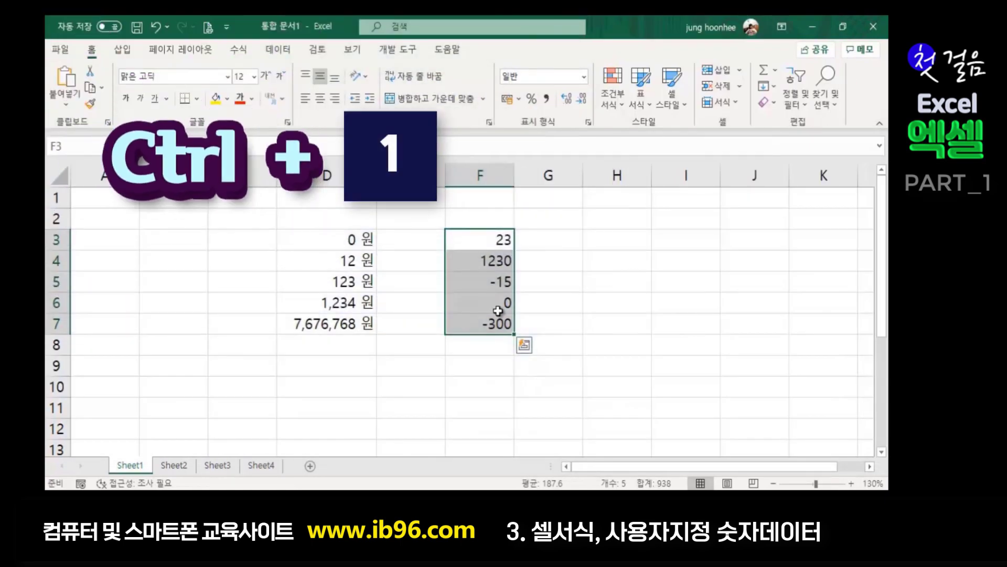
key(ctrl+1)
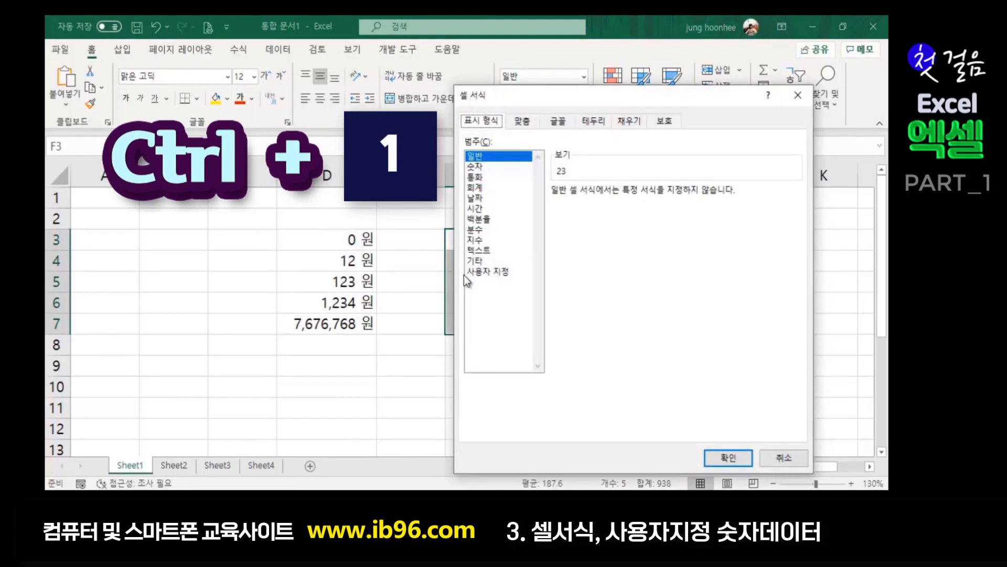
click(492, 271)
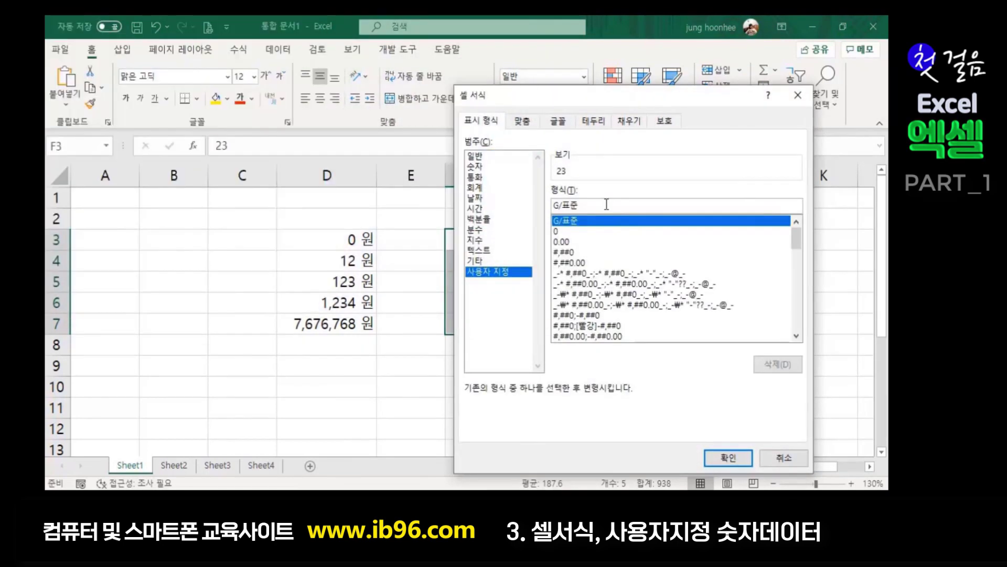
key(BackSpace)
key(BackSpace)
key(BackSpace)
key(BackSpace)
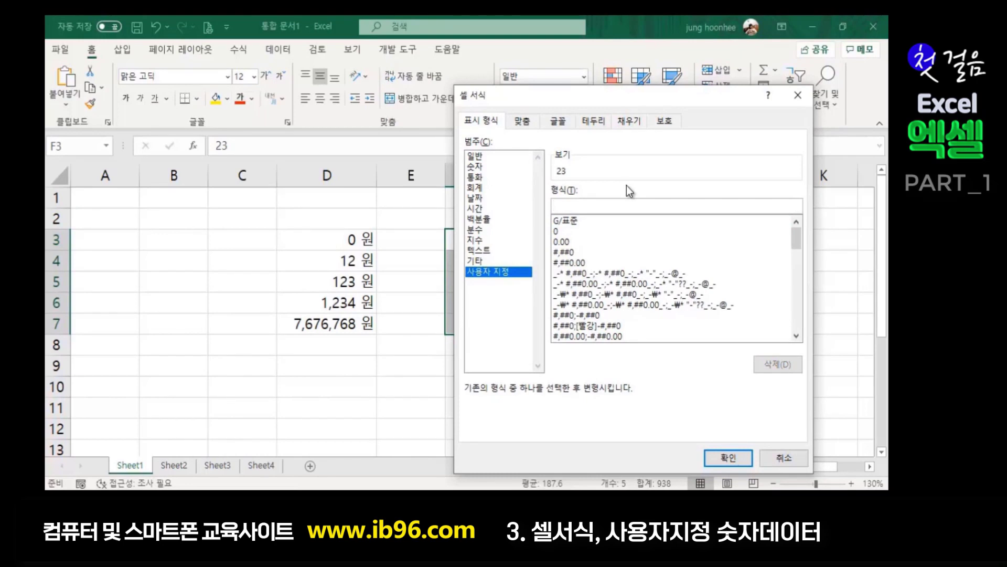
key(ctrl+v)
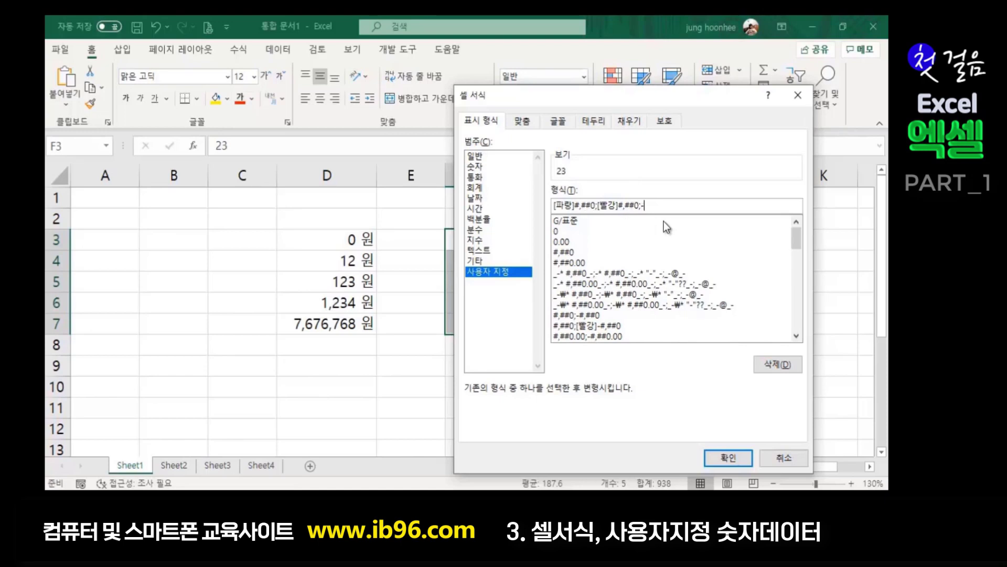
click(719, 458)
click(619, 346)
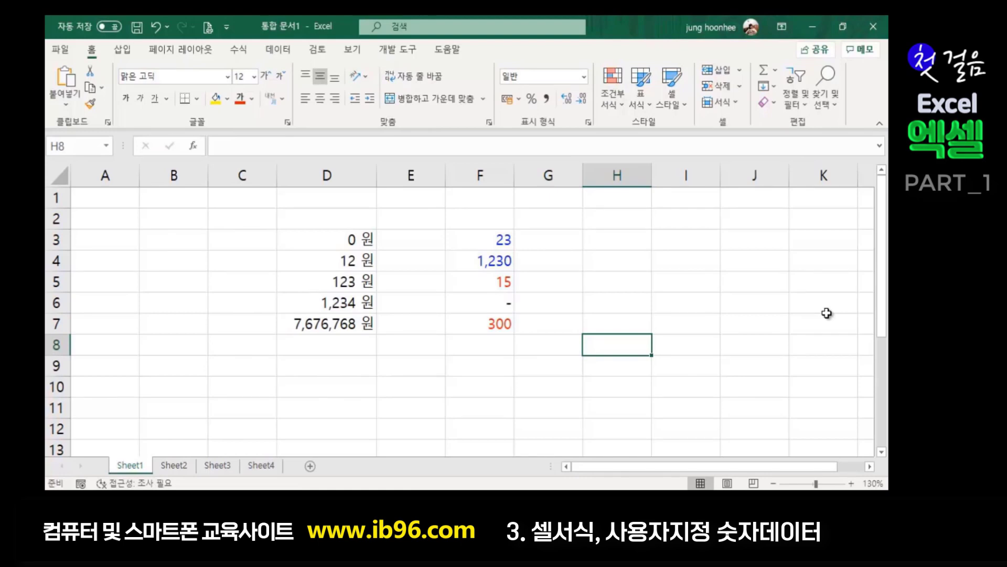
click(559, 261)
click(564, 240)
click(554, 273)
- Enter 300, -500, 1500, 0 and -300 into G3 through G7
click(555, 241)
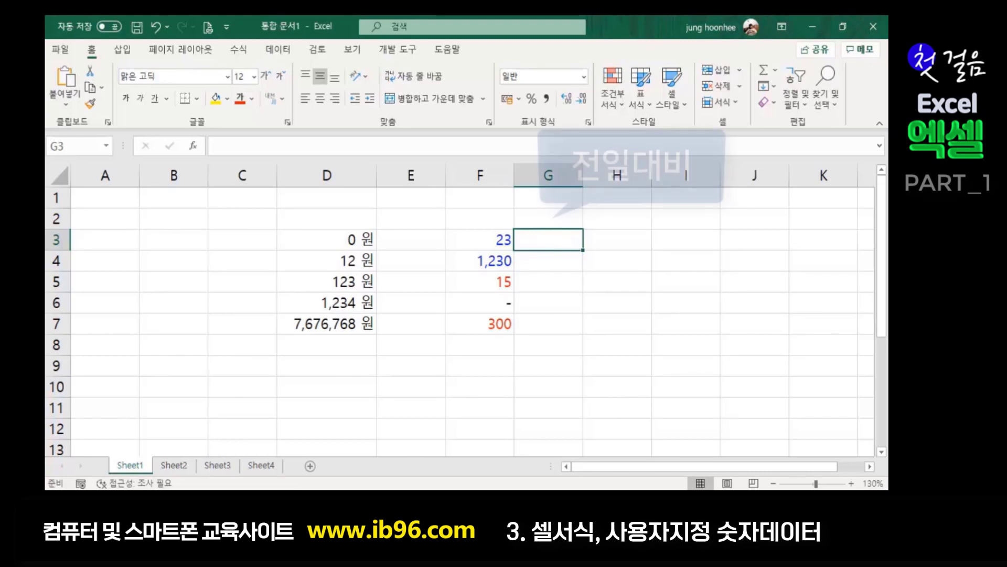
text(300)
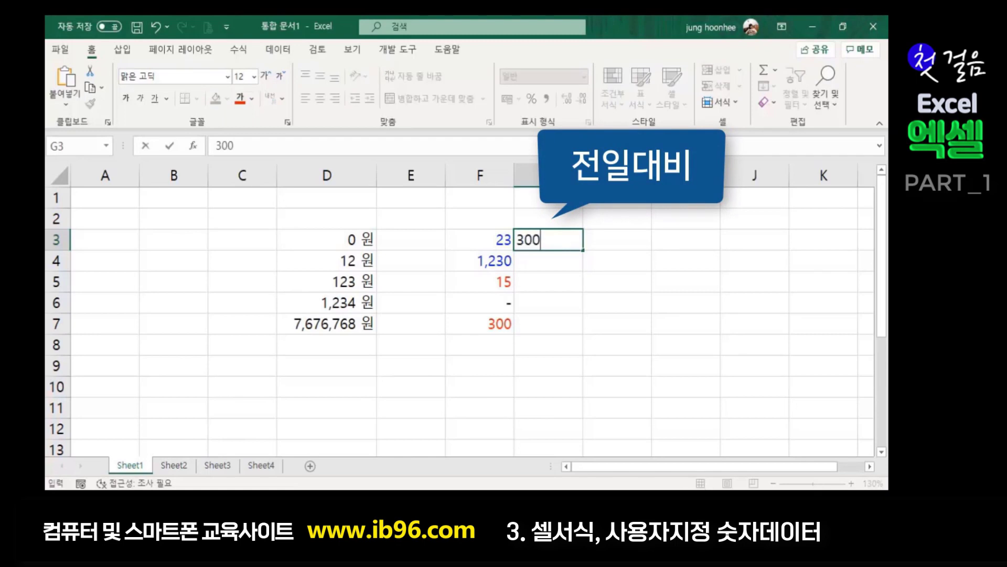
key(Return)
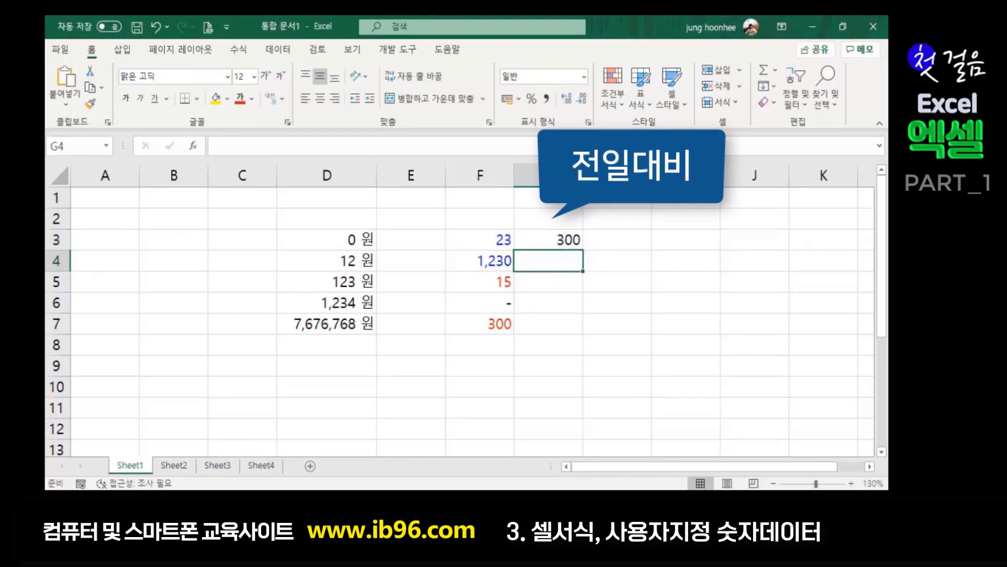
text(-)
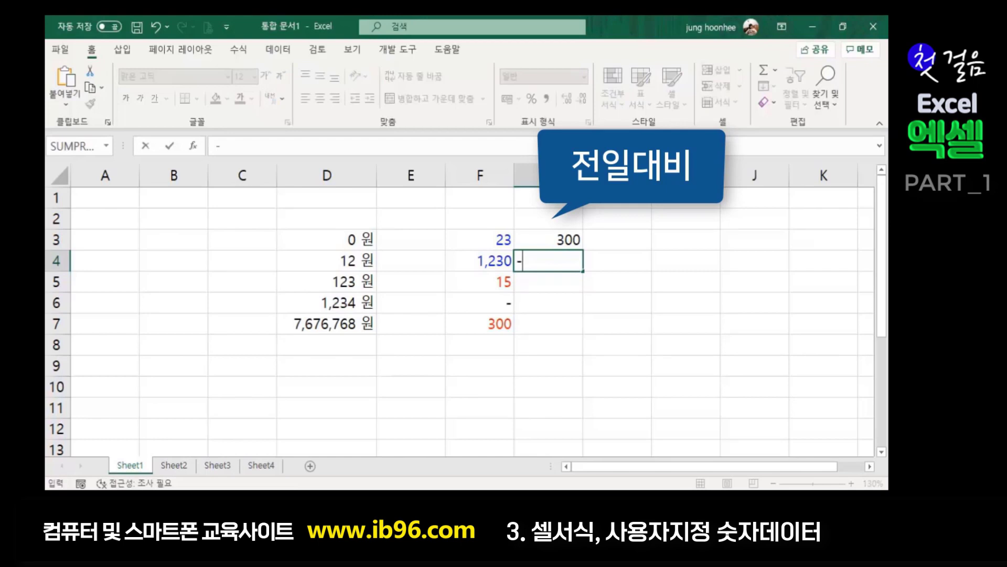
text(500)
key(Return)
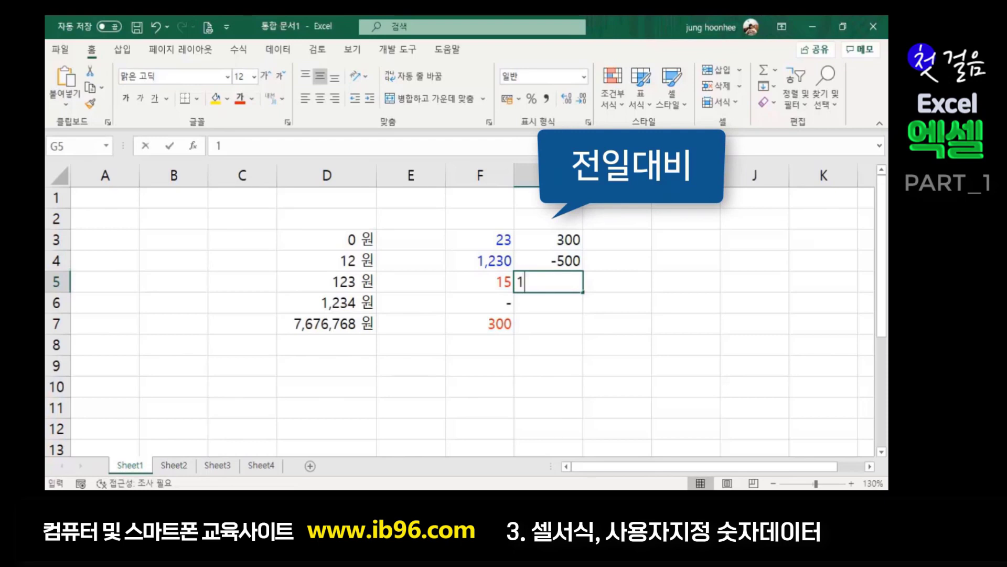
text(1500)
key(Return)
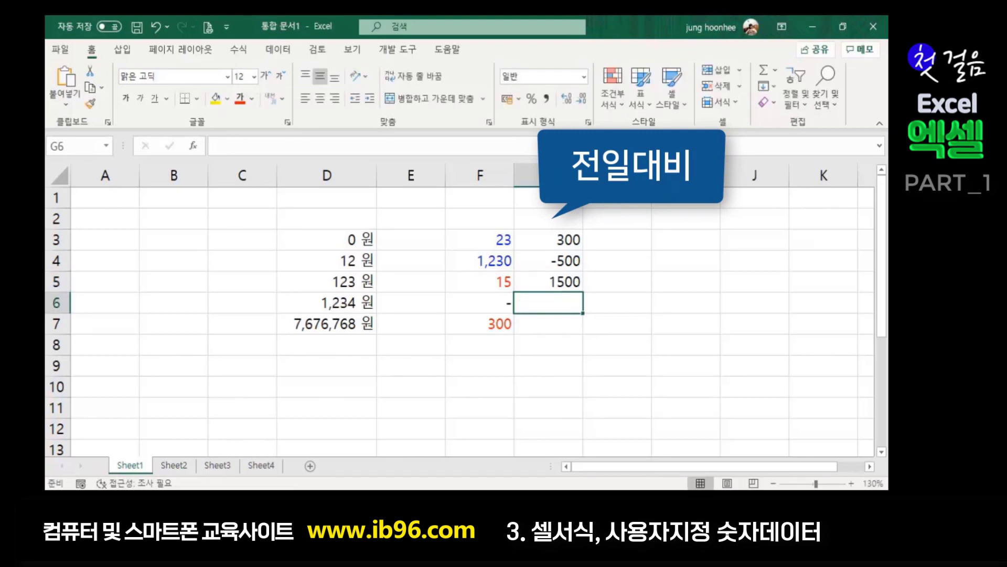
text(0)
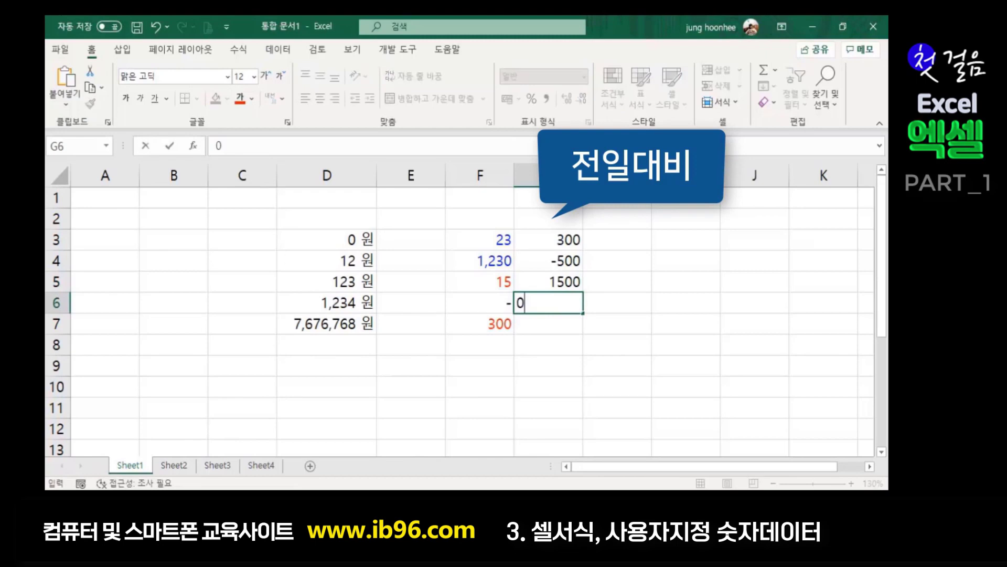
key(Return)
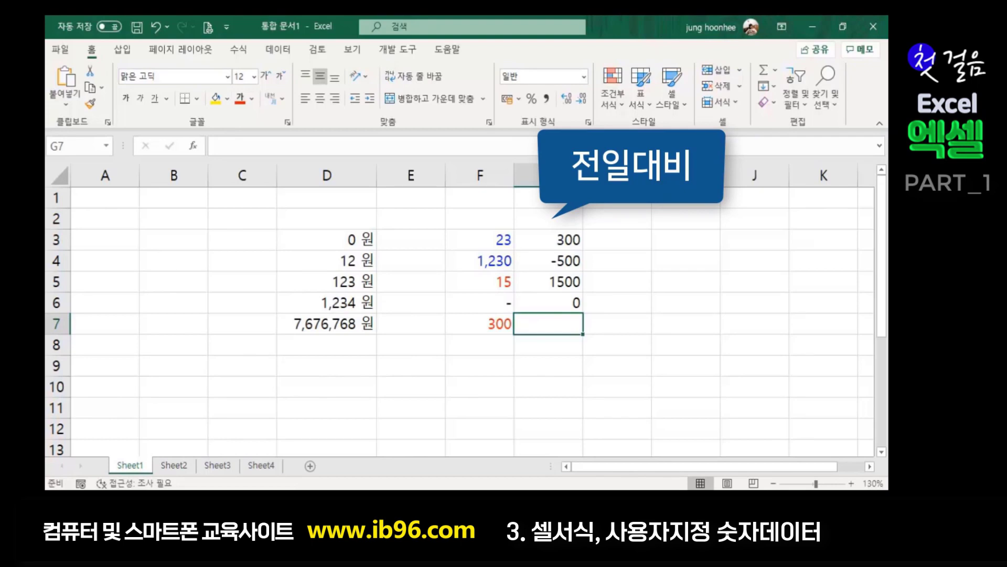
text(-300)
key(Return)
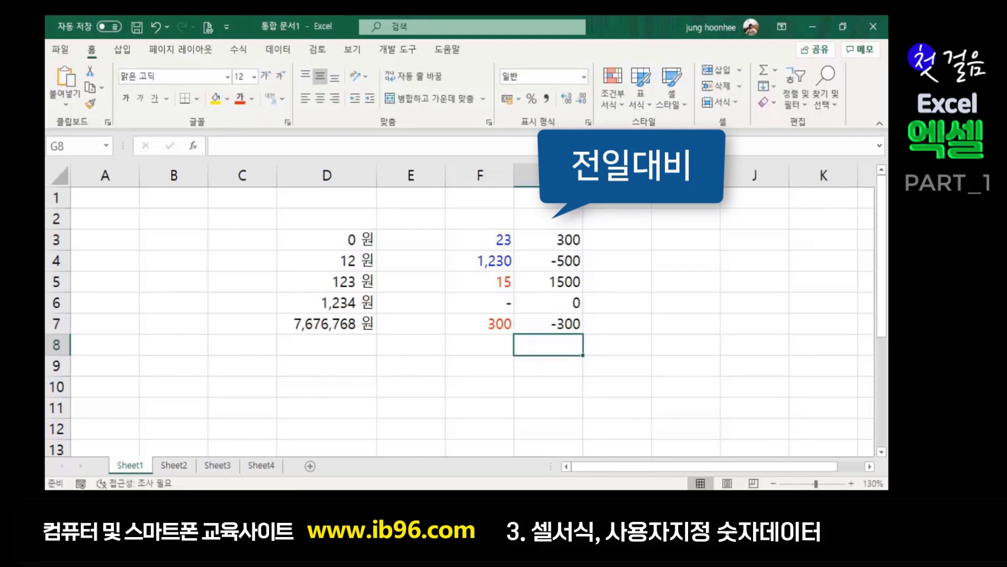
click(680, 302)
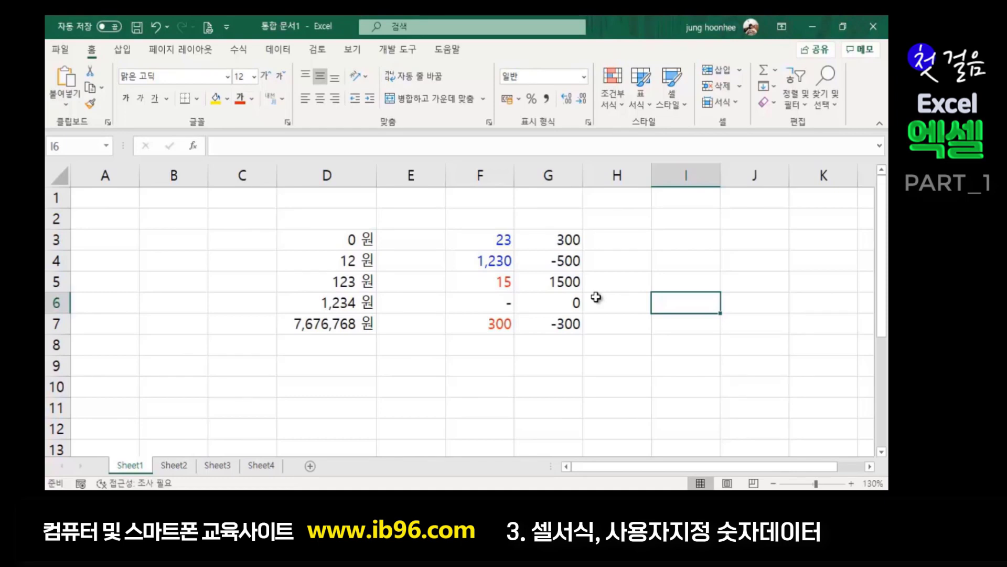
- Select G3:G7 and clear its existing custom number format code
drag(556, 231, 559, 325)
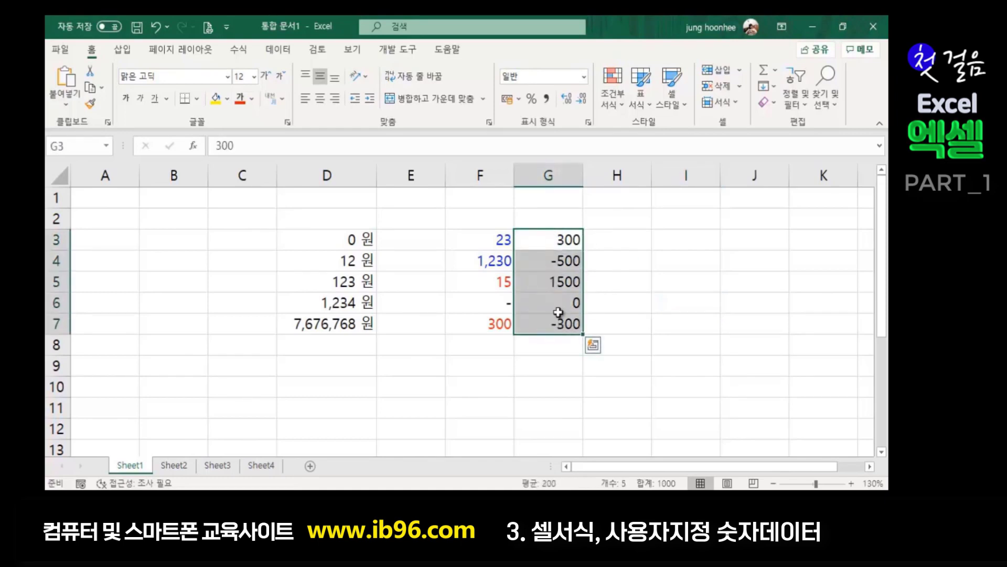
drag(498, 234, 496, 326)
drag(573, 234, 561, 326)
key(ctrl+1)
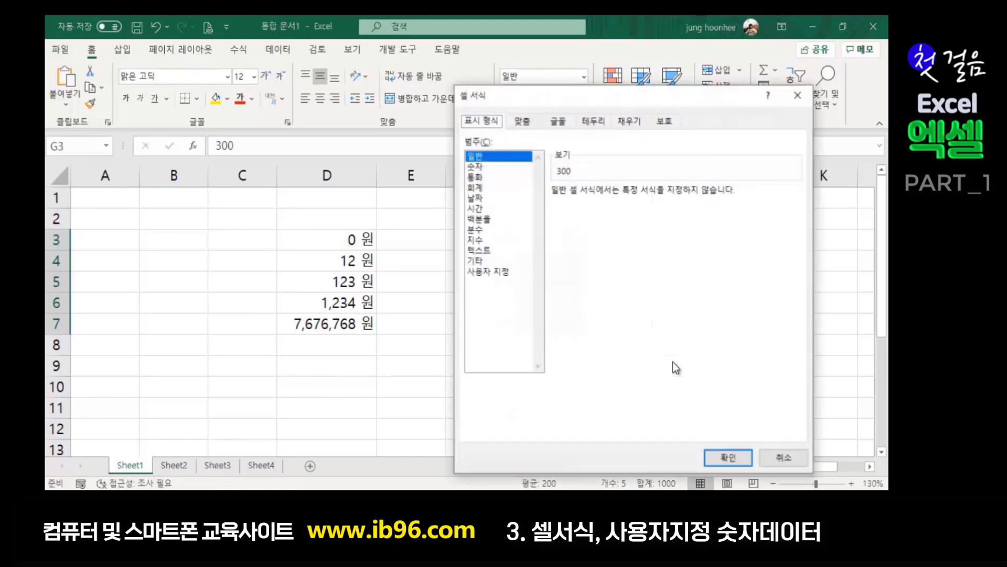
click(505, 272)
click(621, 209)
key(BackSpace)
key(BackSpace)
key(BackSpace)
key(BackSpace)
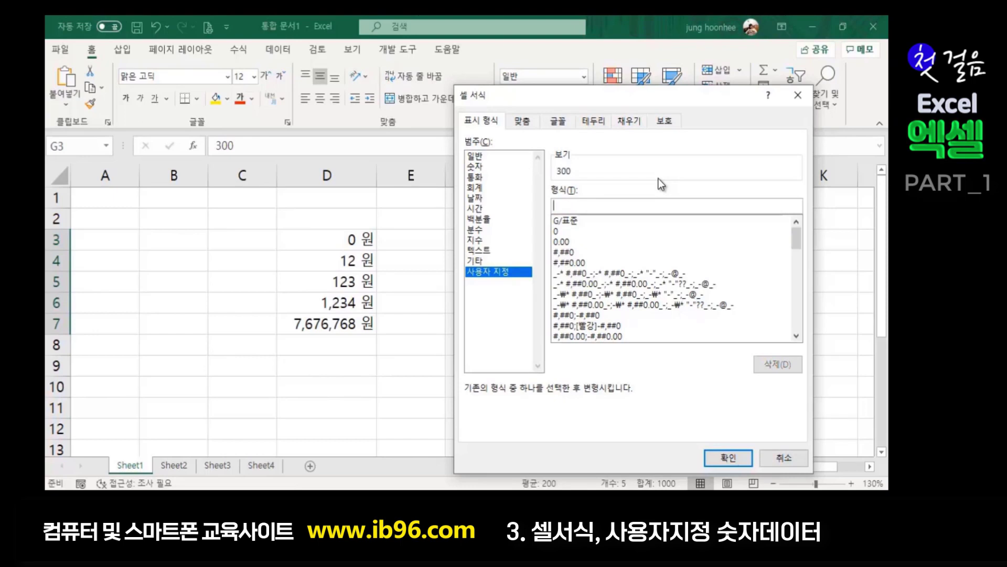
- Give G3:G7 a [빨강] format showing only a red square symbol from the Hanja picker
text([빨강)
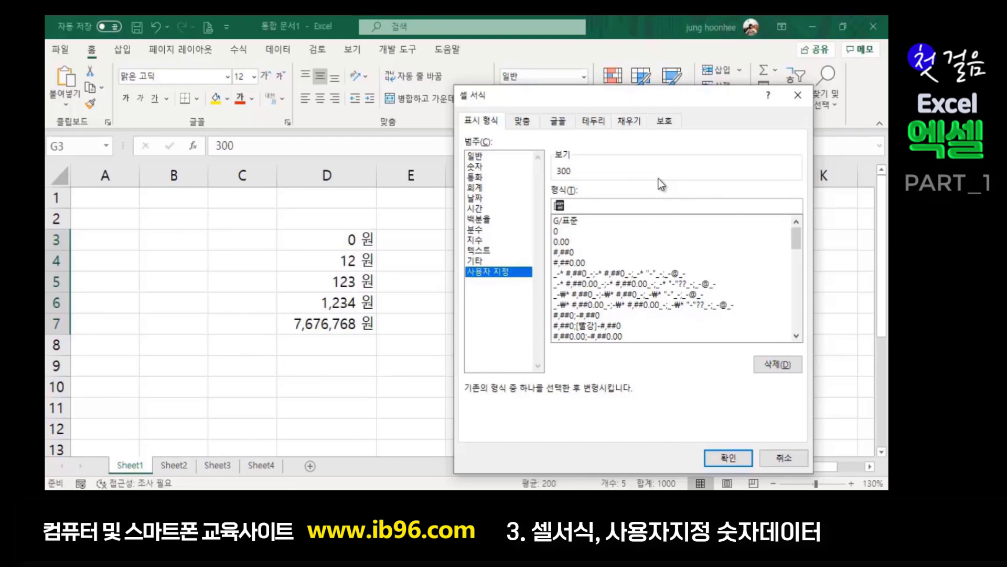
text(])
text(ㅁ)
key(Hangul_Hanja)
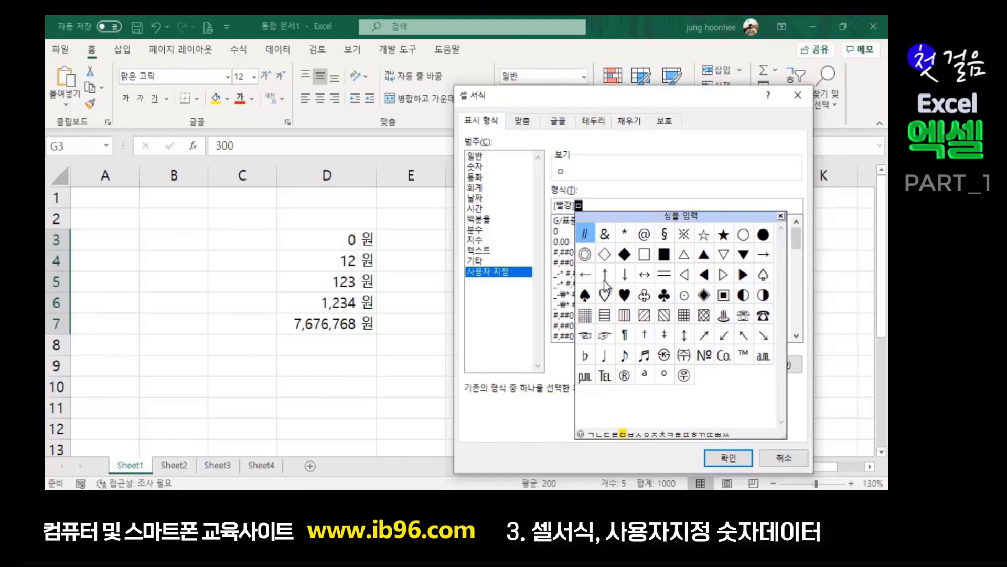
click(701, 260)
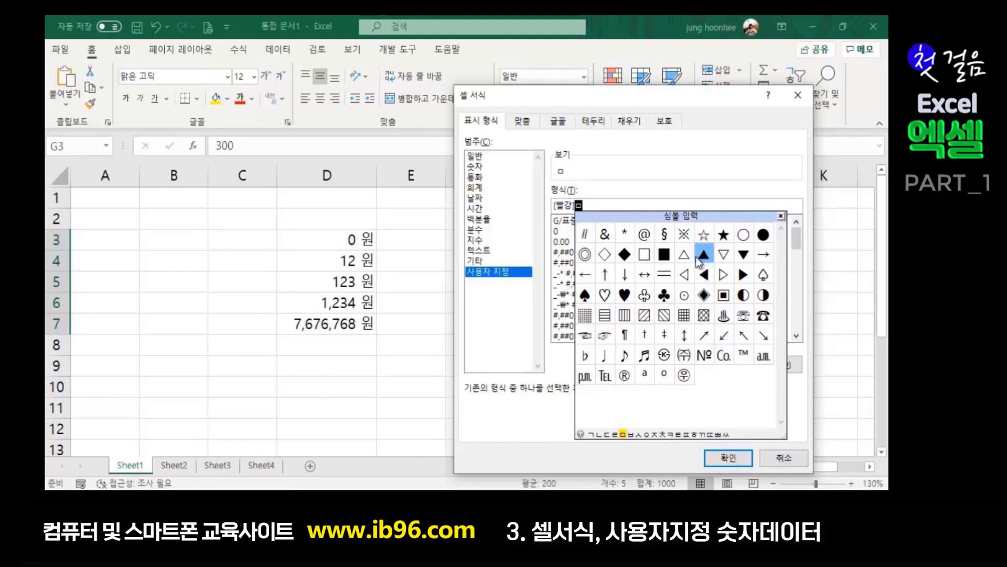
click(733, 459)
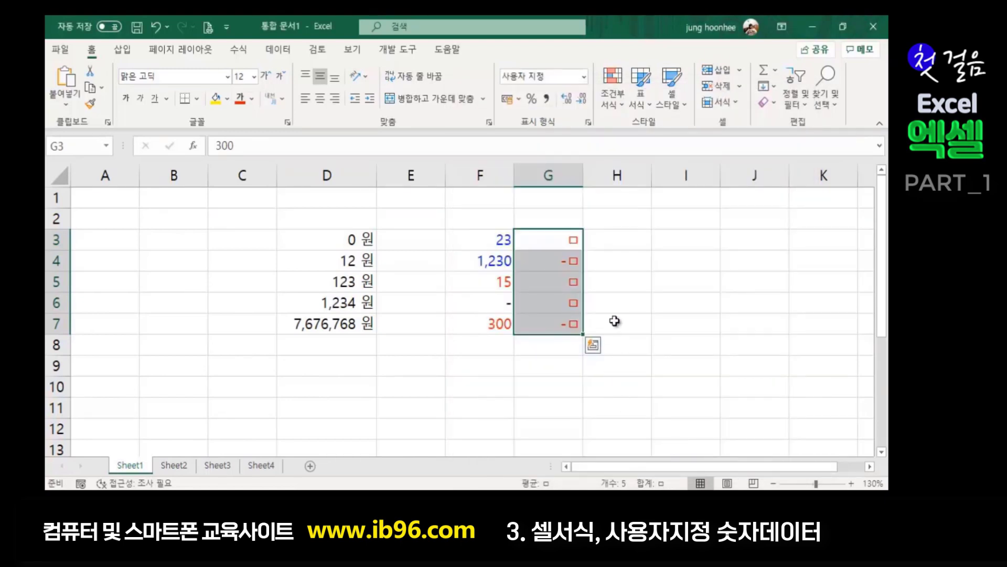
key(ctrl+1)
- Rewrite the positive section as red ▲ followed by #,##0
click(585, 207)
key(BackSpace)
key(BackSpace)
text(ㅁ)
key(Hangul_Hanja)
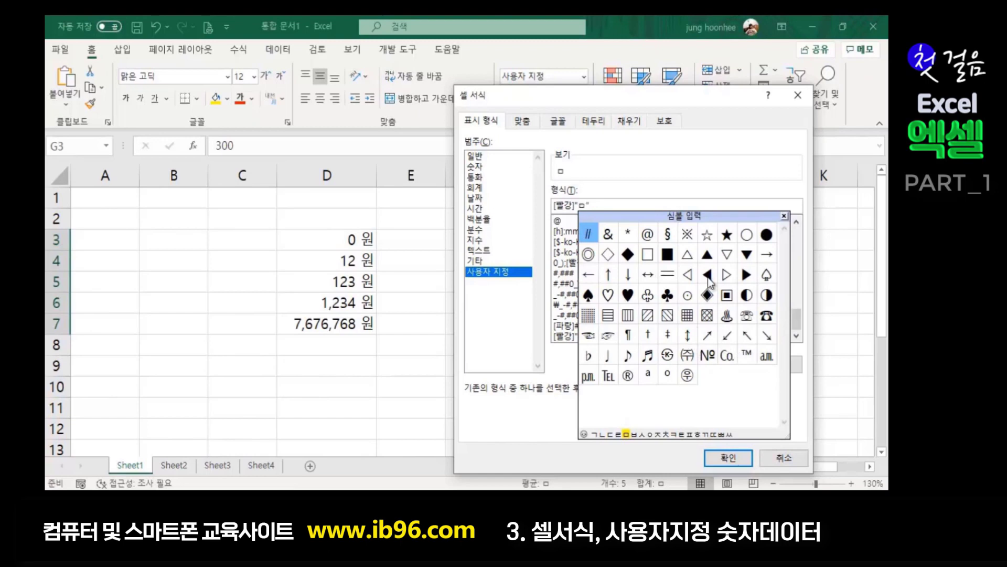
click(708, 255)
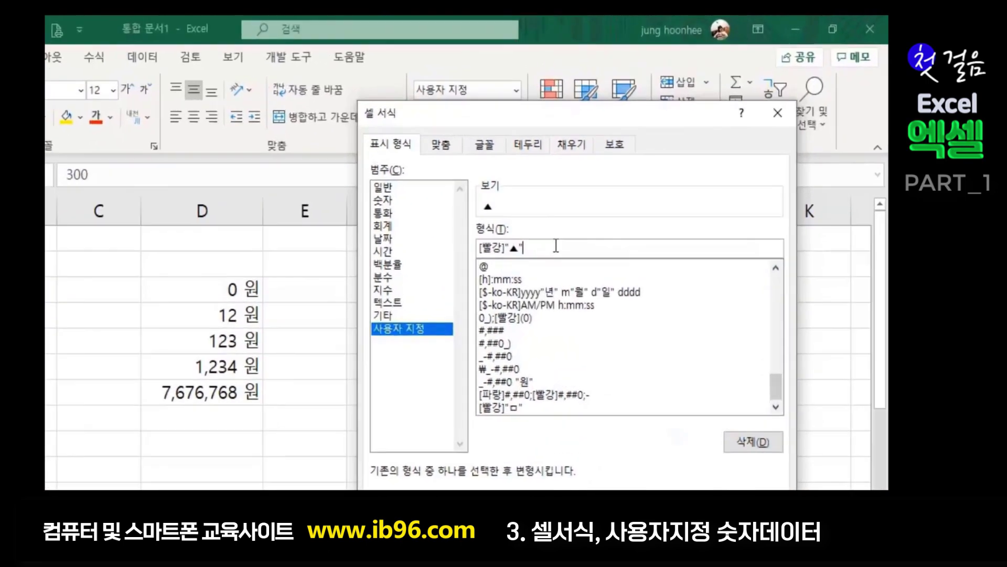
text(#,##0)
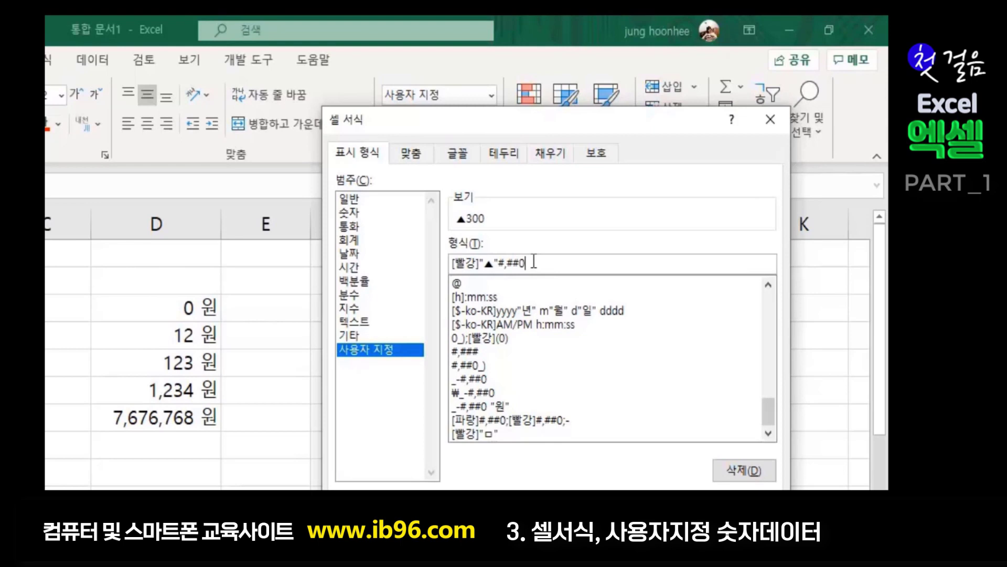
- Add the sections ;[파랑]▼#,##0;0 for blue ▼ negatives and plain zero, and apply
text(;)
text([파라)
text(ㅇ])
text(ㅁ)
key(Hangul_Hanja)
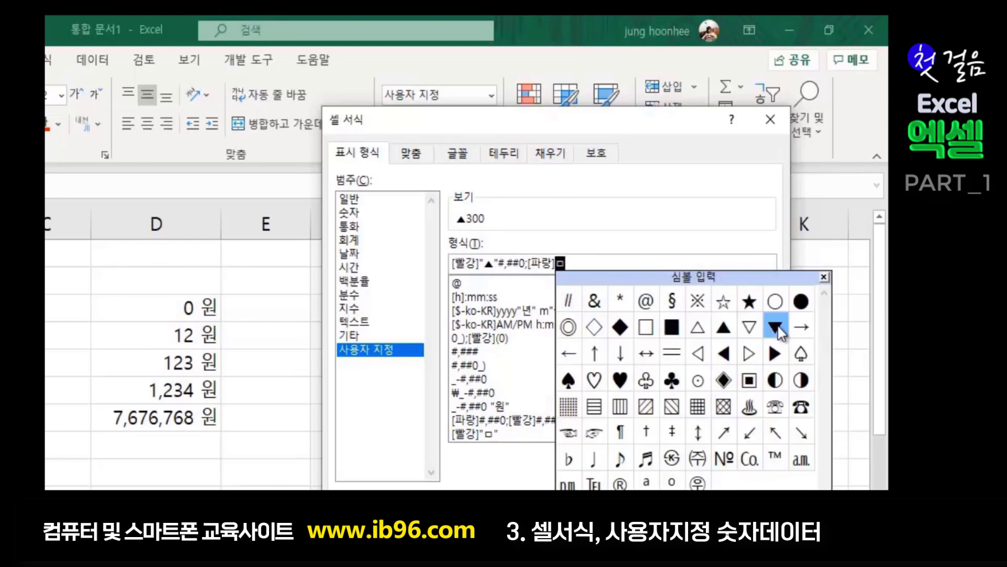
click(776, 327)
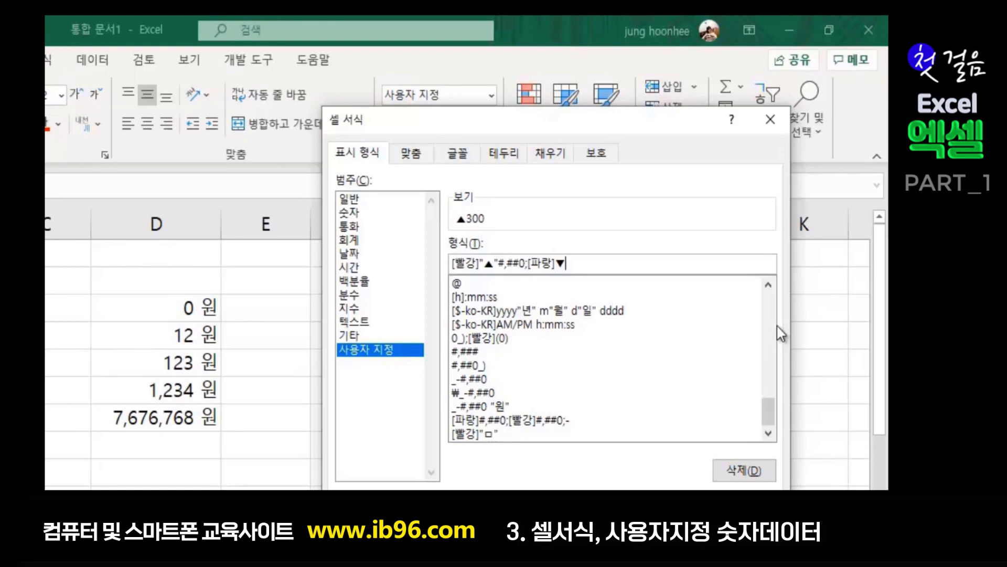
text(#,##0;0)
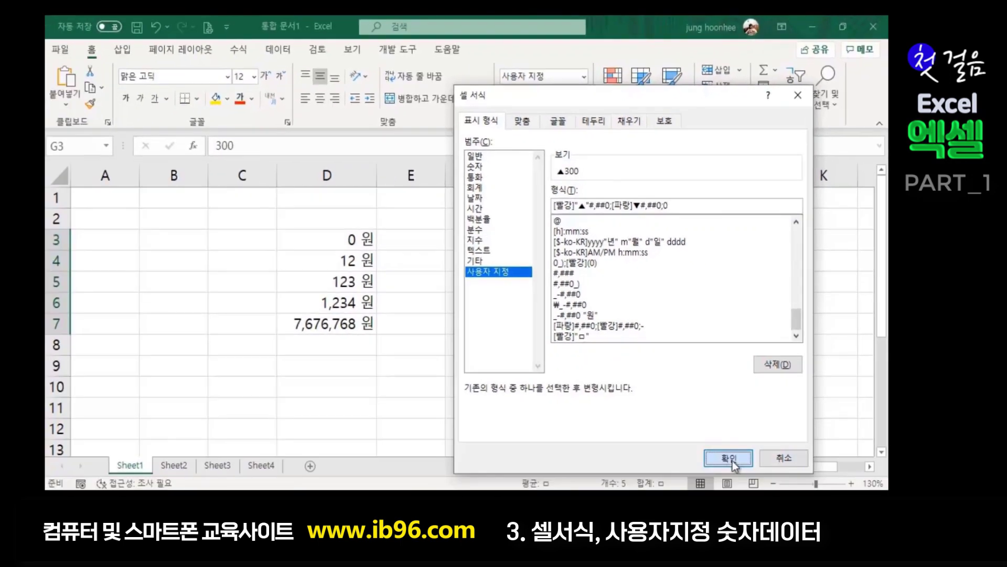
click(733, 458)
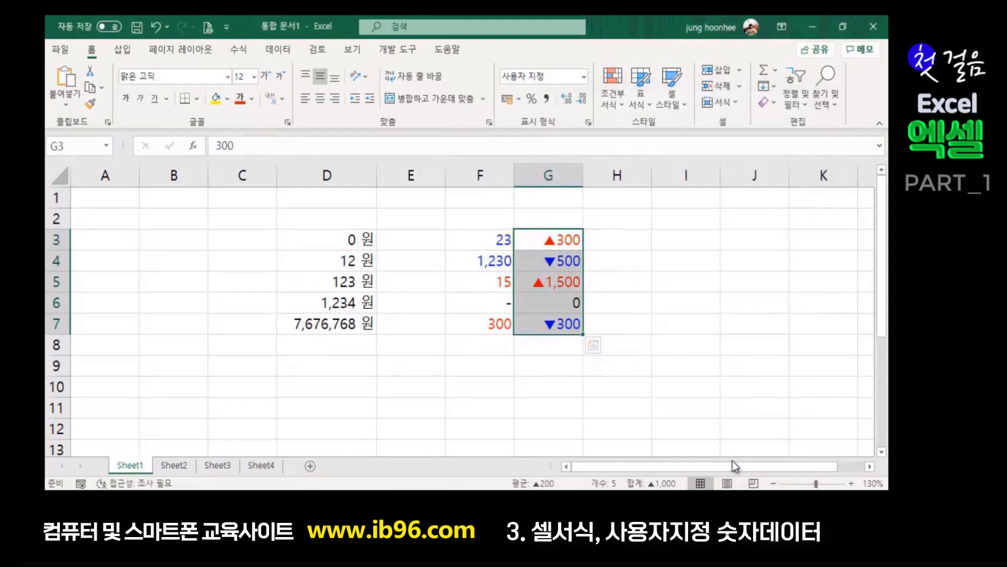
click(671, 283)
click(742, 288)
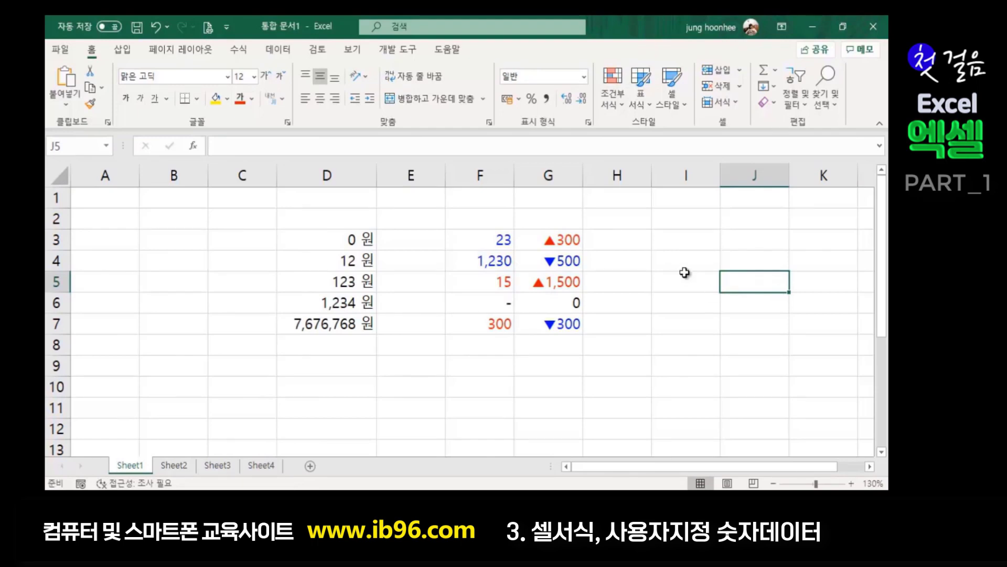
click(640, 295)
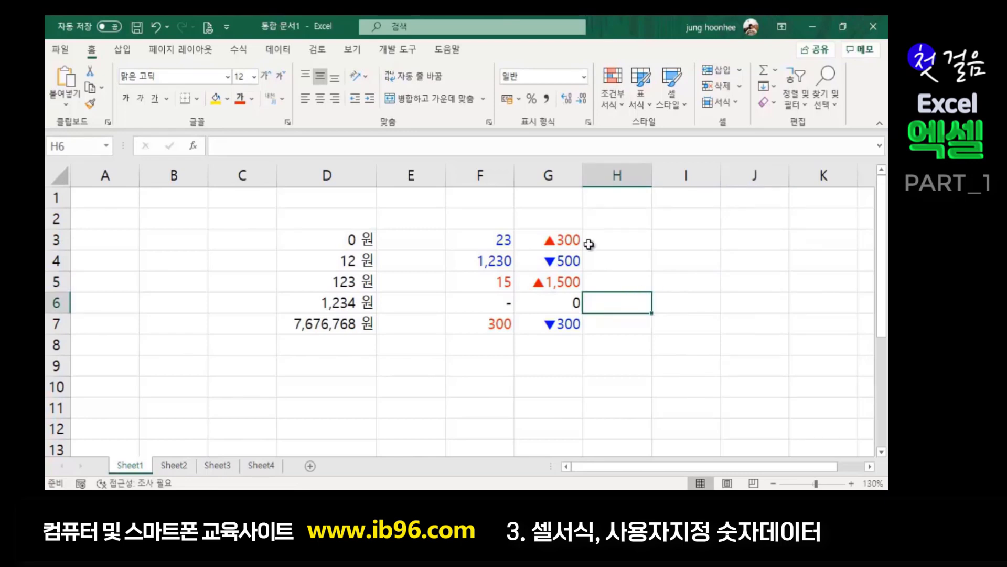
click(559, 240)
click(559, 289)
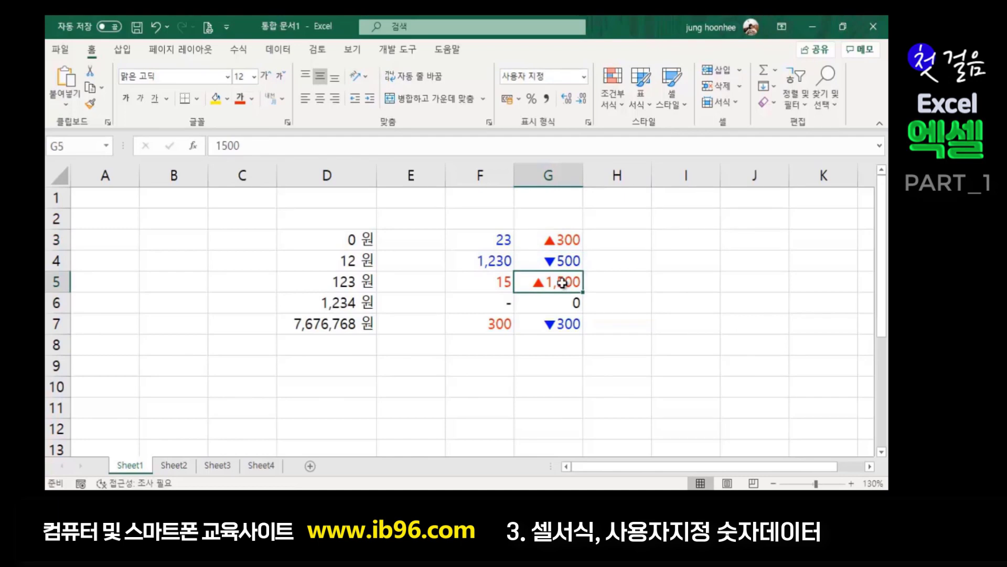
click(563, 266)
click(565, 331)
click(643, 319)
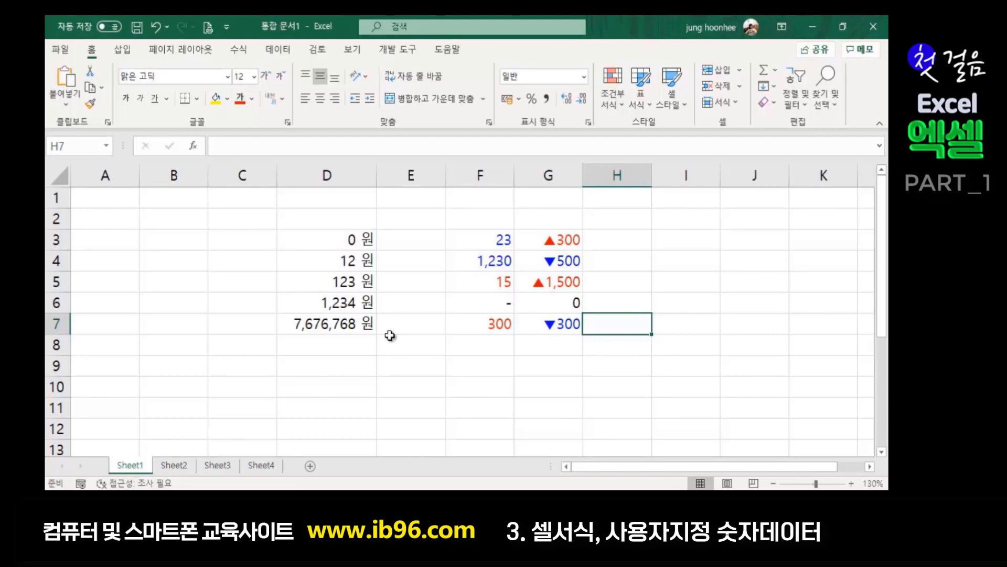
click(450, 389)
click(524, 387)
click(604, 385)
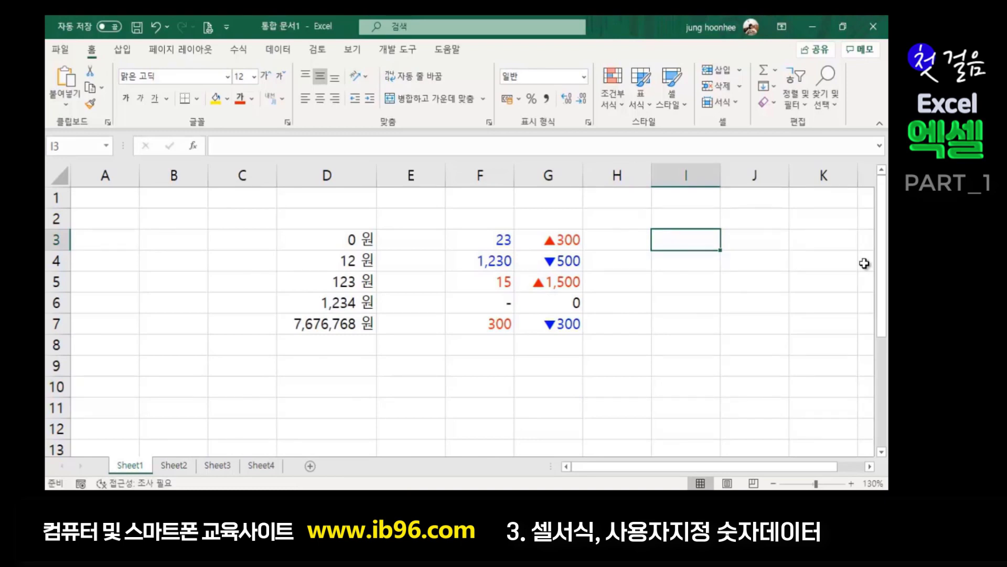
- Enter 123456700 in I3 and 37650000 in I4
text(123)
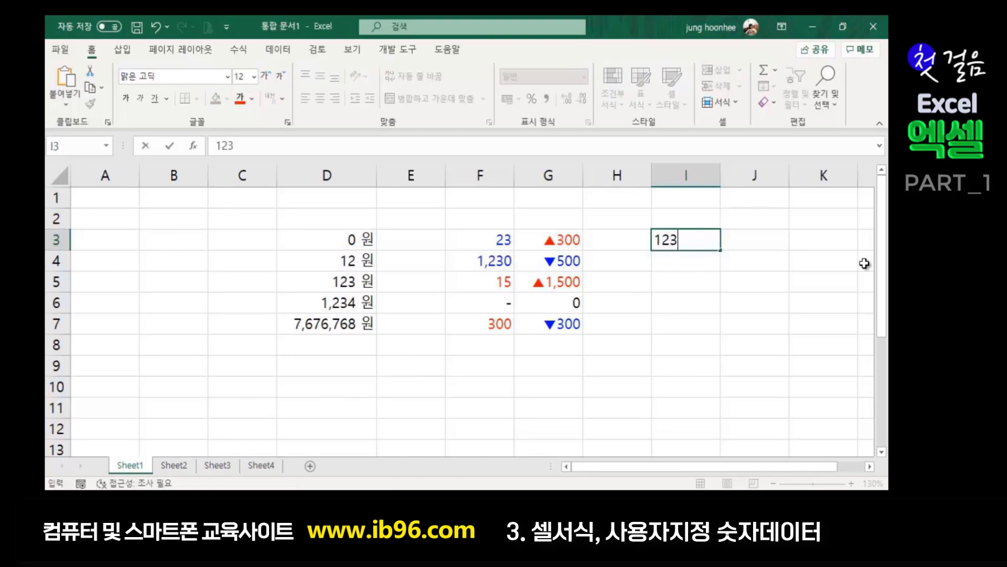
text(456700)
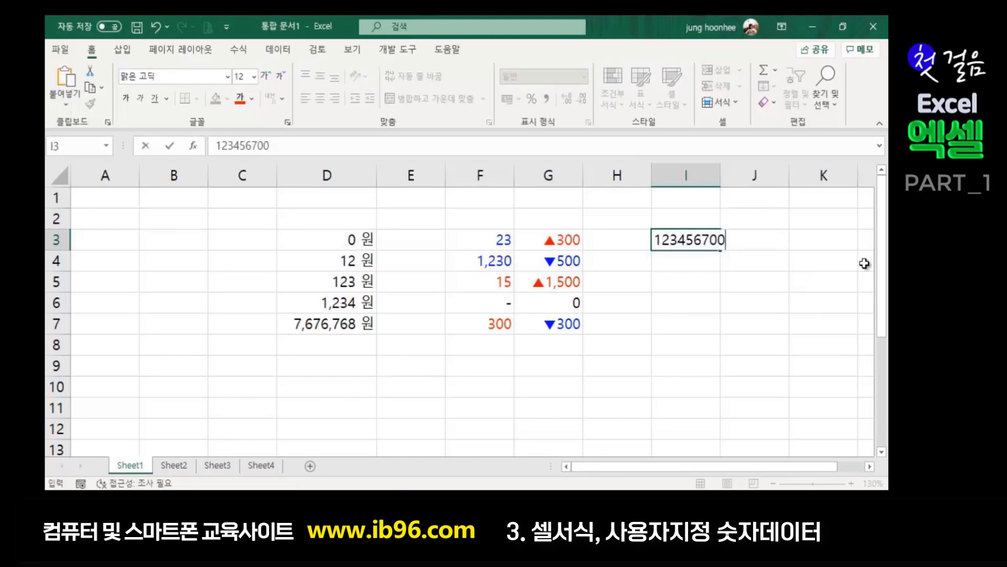
key(Return)
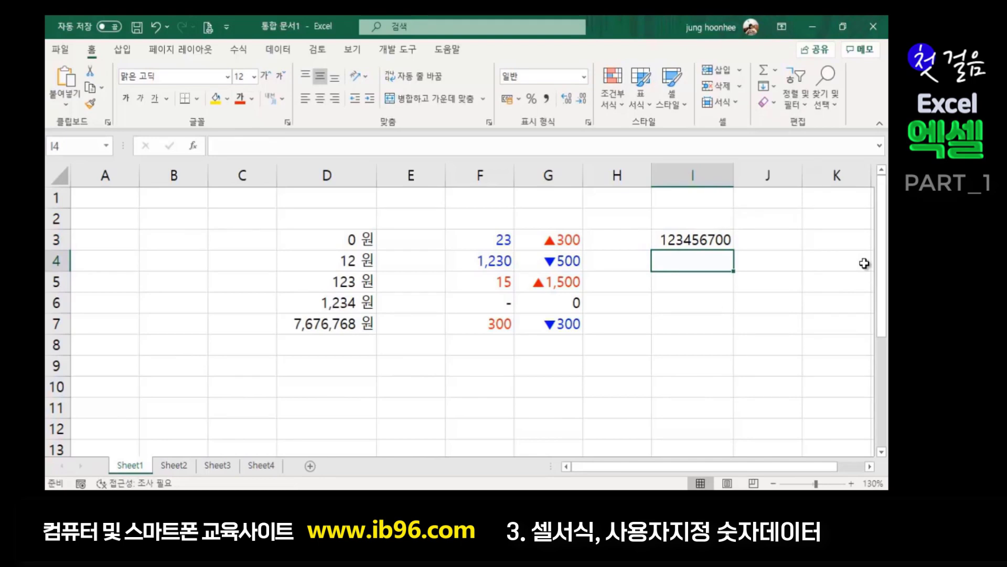
text(37650000)
key(Return)
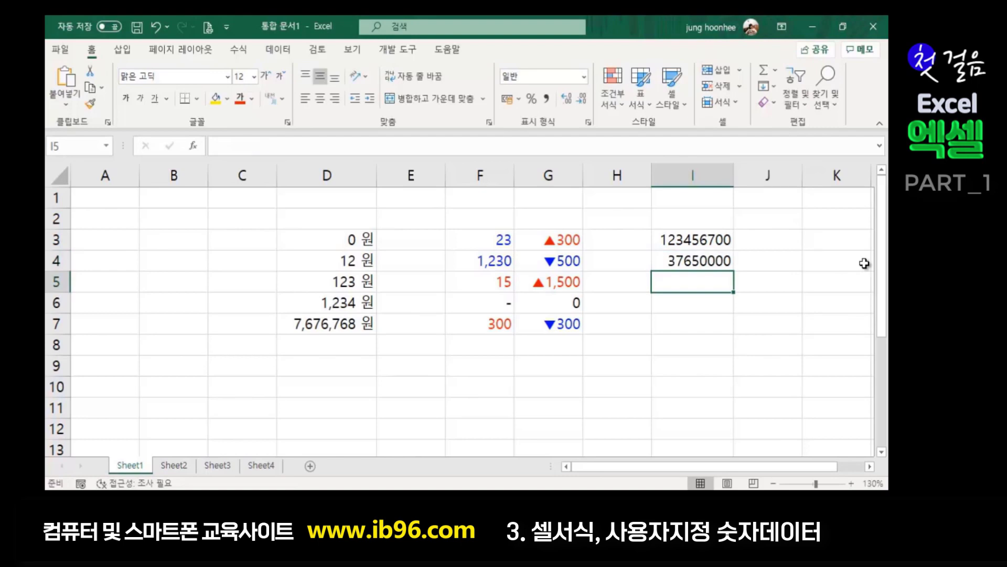
- Inspect the stored amounts in I3 and I4
drag(675, 240, 677, 268)
click(676, 298)
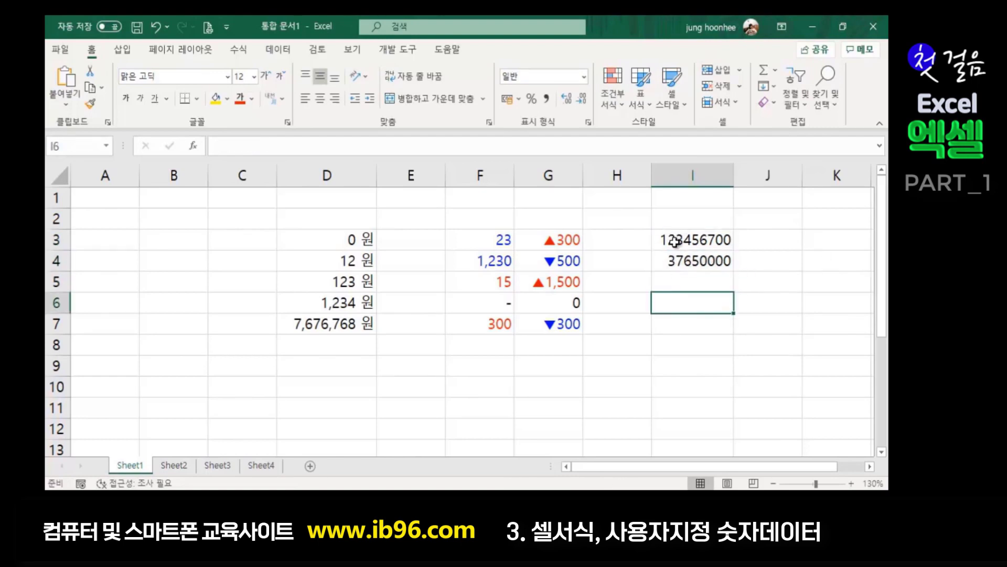
click(676, 236)
click(675, 261)
click(684, 302)
click(682, 239)
click(685, 258)
click(683, 283)
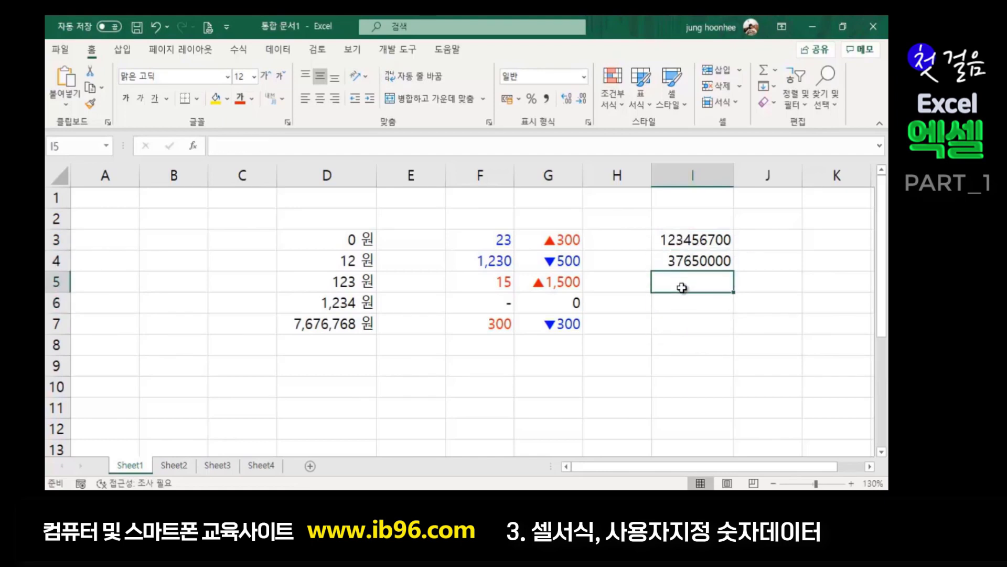
click(688, 245)
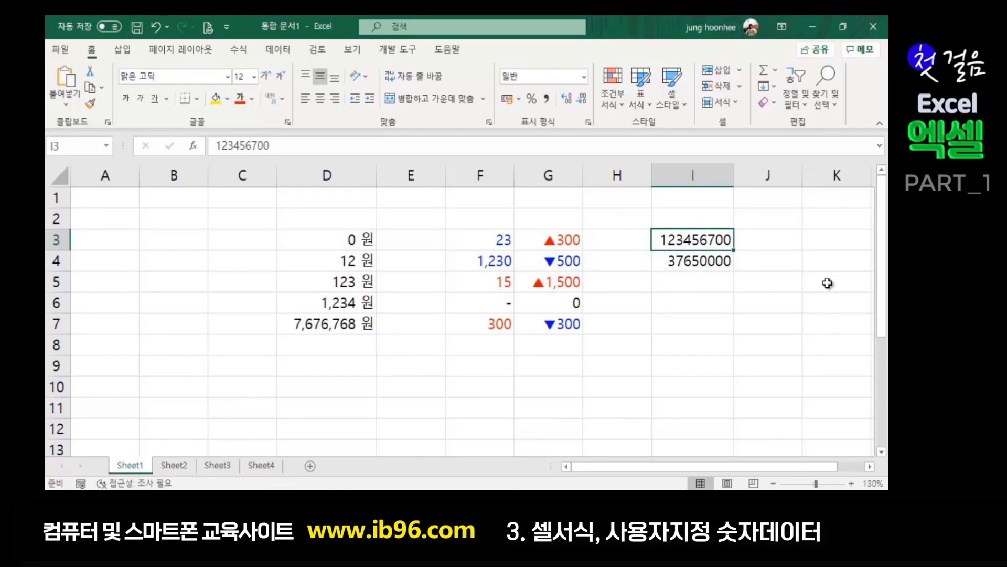
drag(686, 246, 705, 259)
click(764, 299)
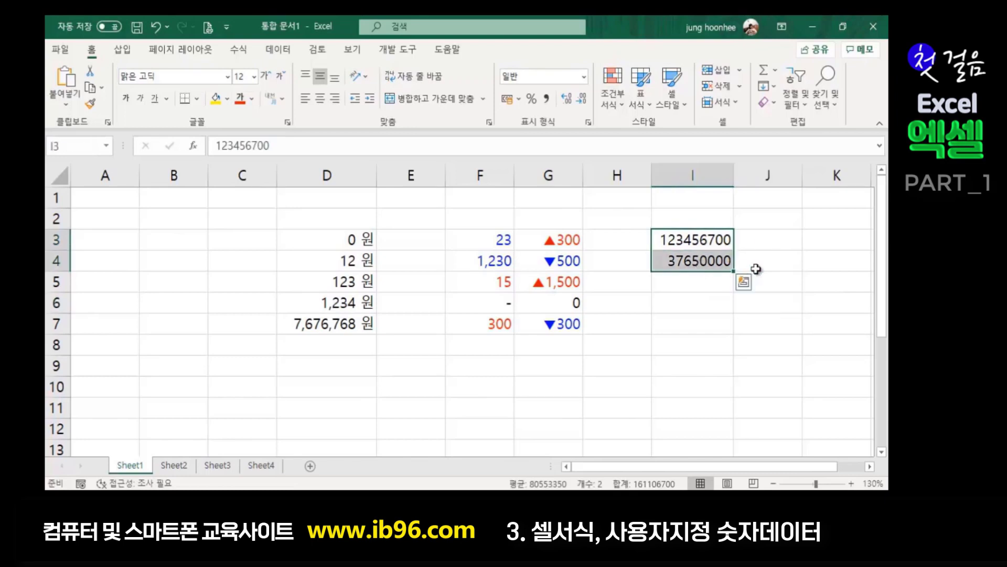
click(753, 269)
- Label I2 with the unit heading (단위:백만원)
click(680, 216)
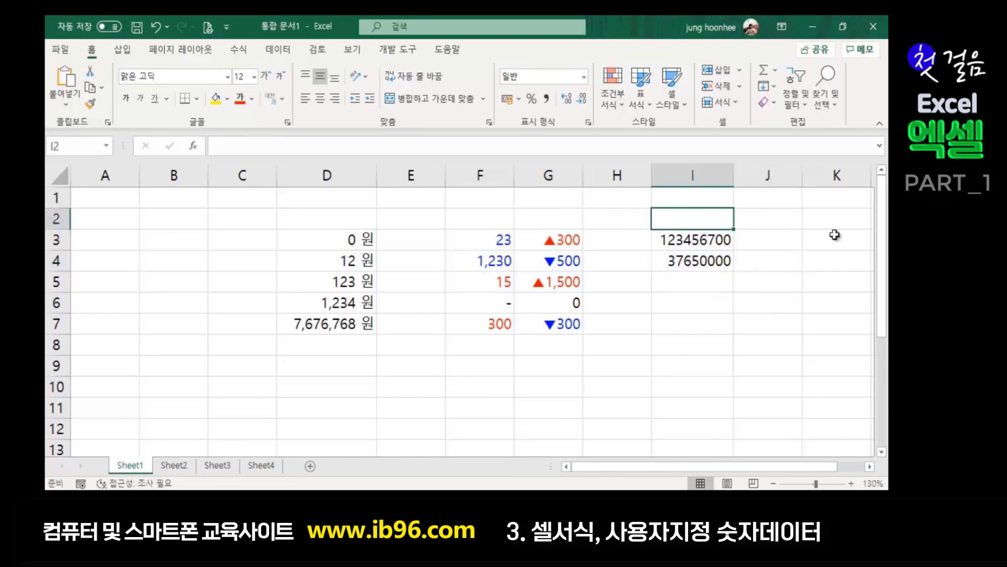
text((단위:)
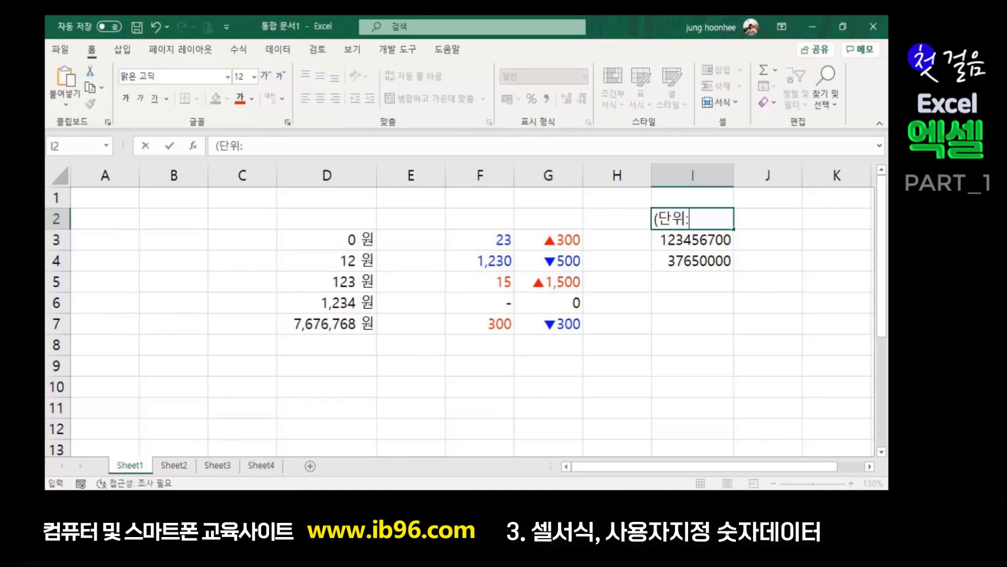
text(백마ㄴ원))
key(Return)
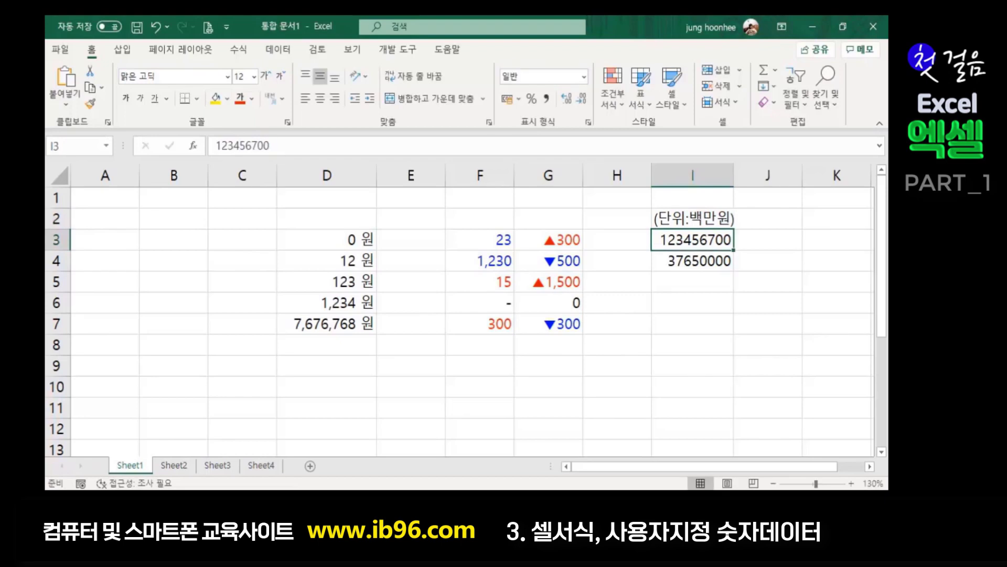
click(775, 285)
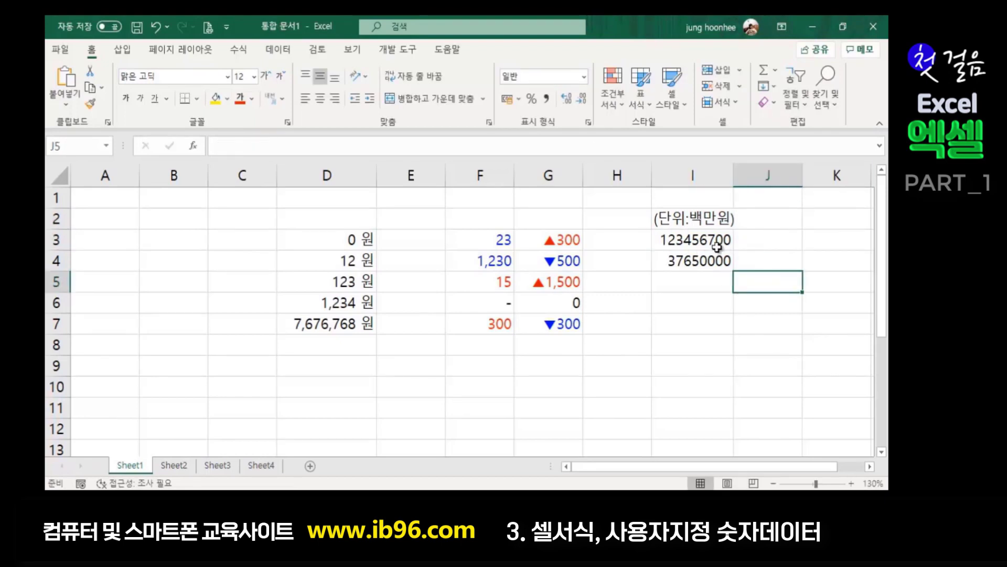
drag(708, 243, 703, 262)
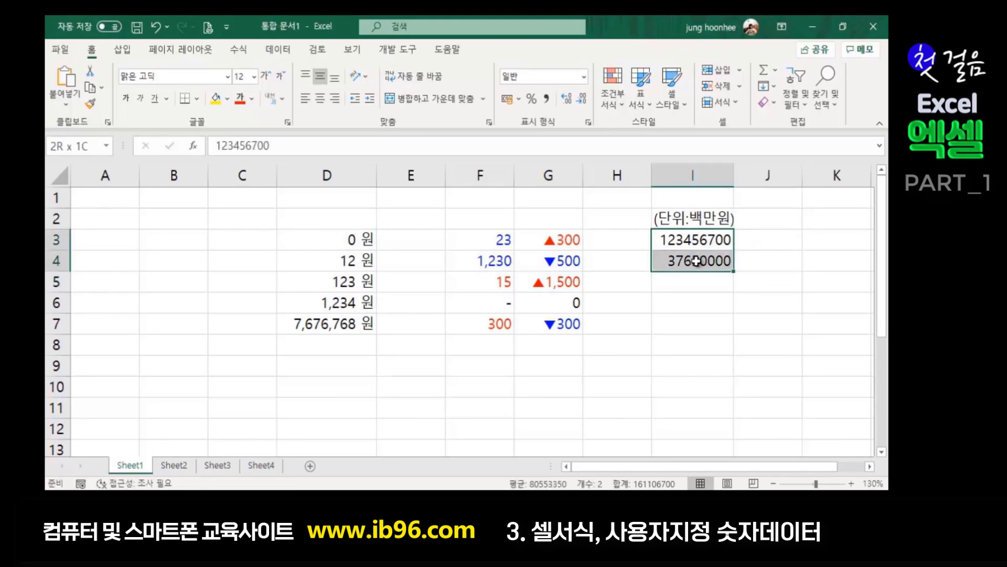
click(548, 98)
click(788, 308)
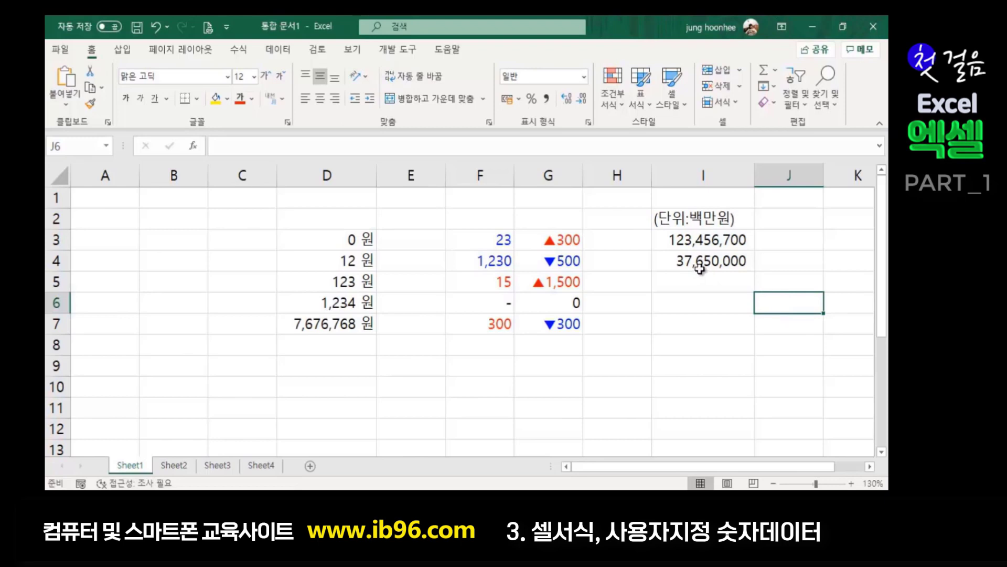
click(722, 310)
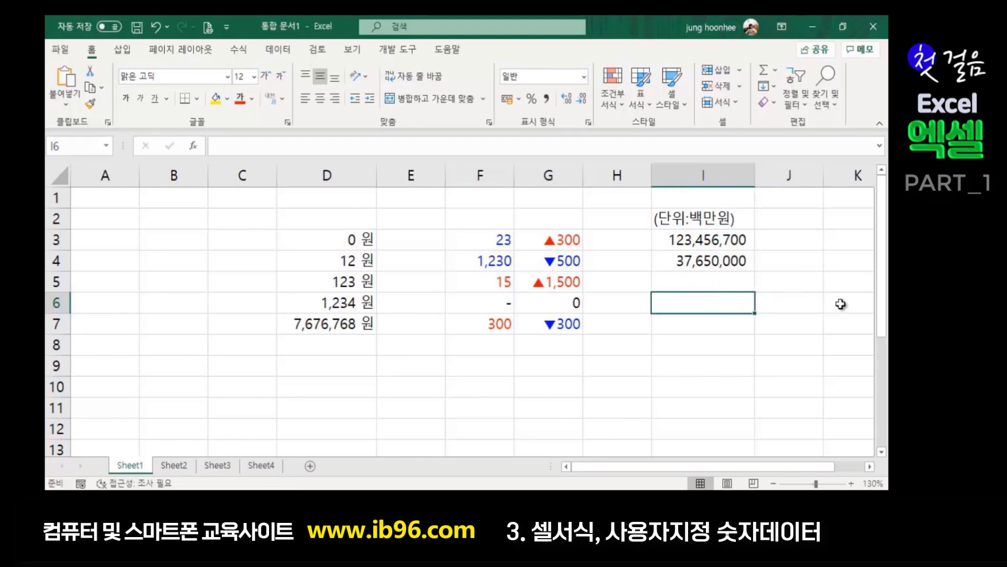
click(721, 217)
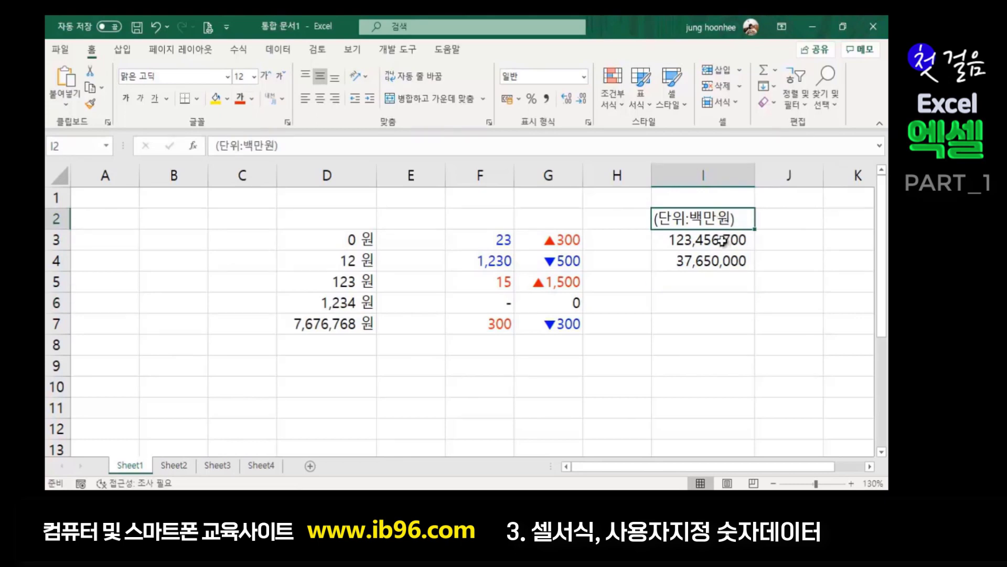
click(723, 240)
drag(723, 241, 719, 262)
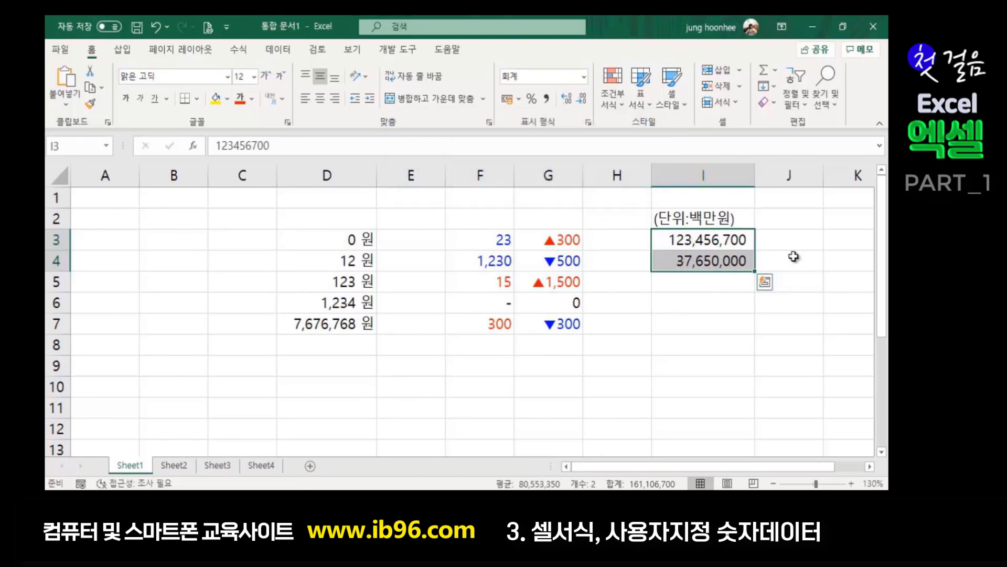
- Edit I3:I4's custom format, trying the codes #,##0 and #,###,##0
key(ctrl+1)
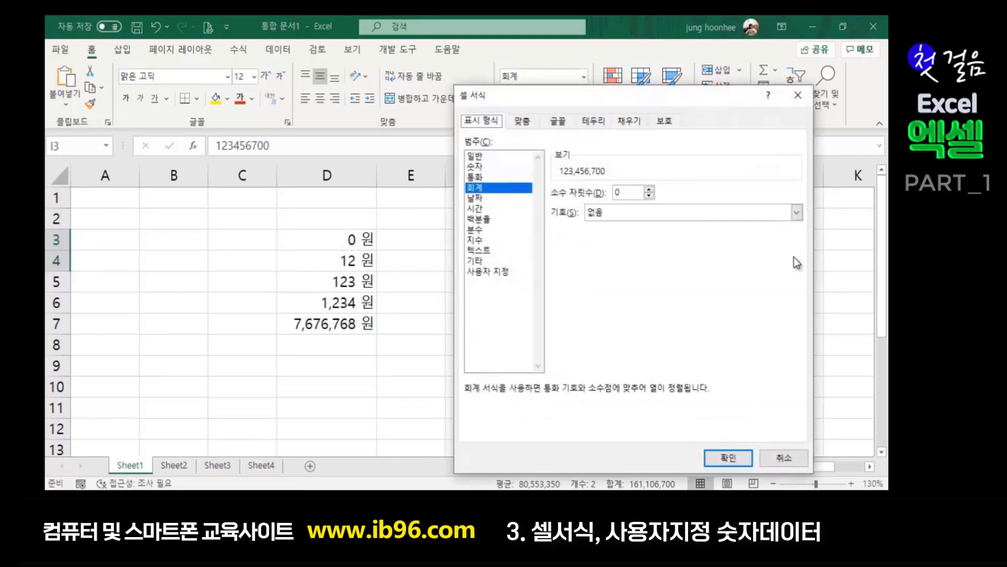
click(491, 271)
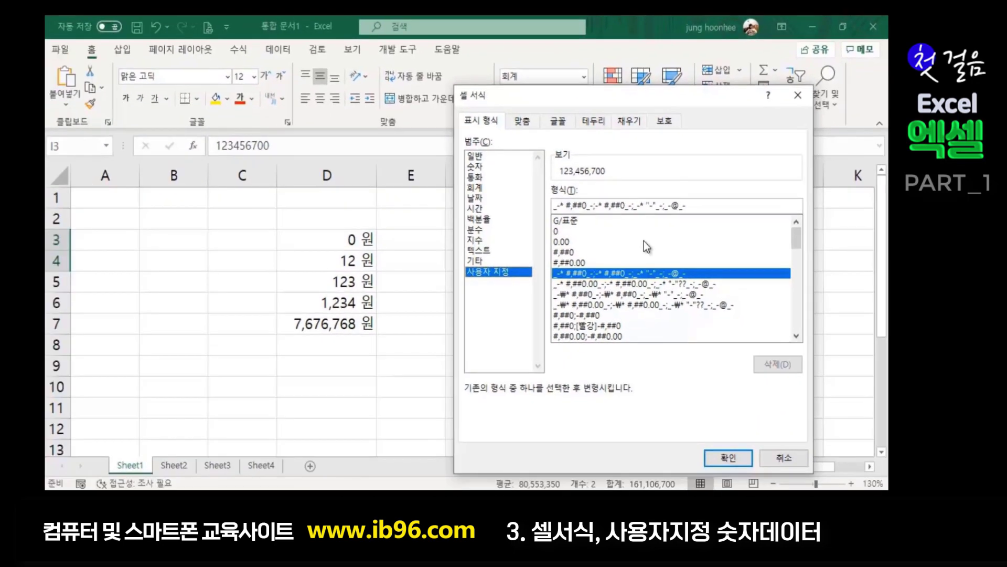
drag(676, 98, 388, 134)
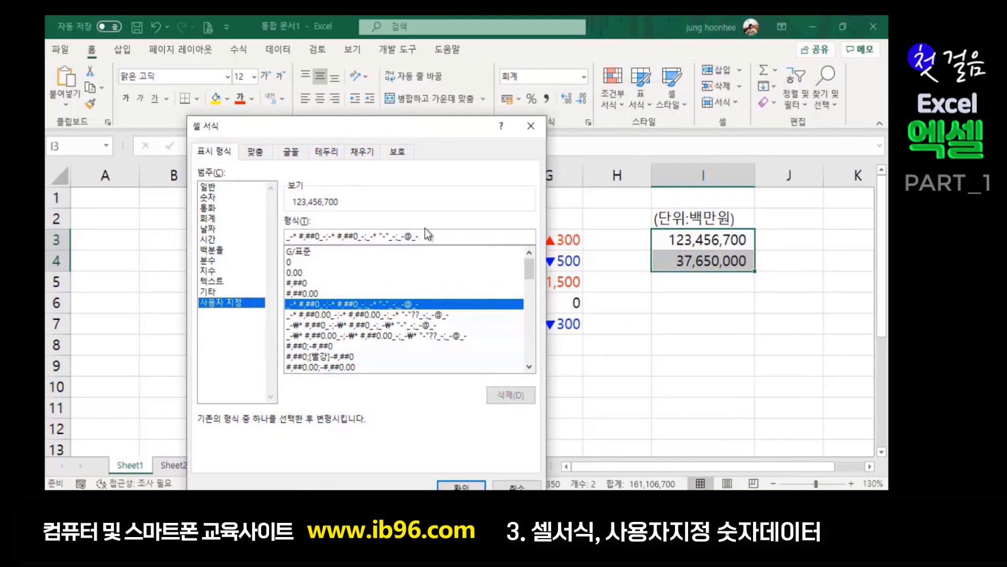
drag(439, 236, 236, 224)
key(BackSpace)
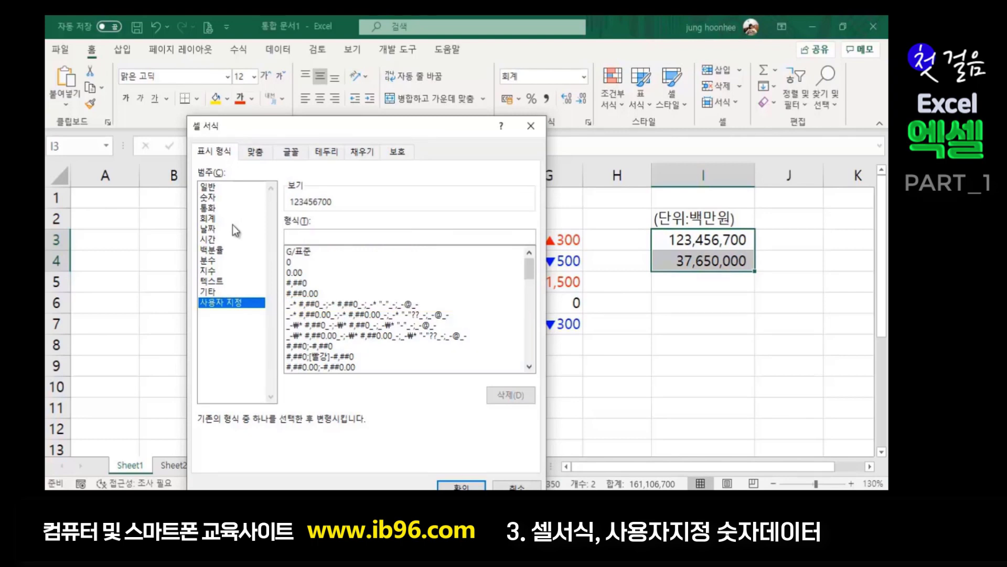
text(#,##0)
key(BackSpace)
key(BackSpace)
key(BackSpace)
key(BackSpace)
key(BackSpace)
text(#,###,##0)
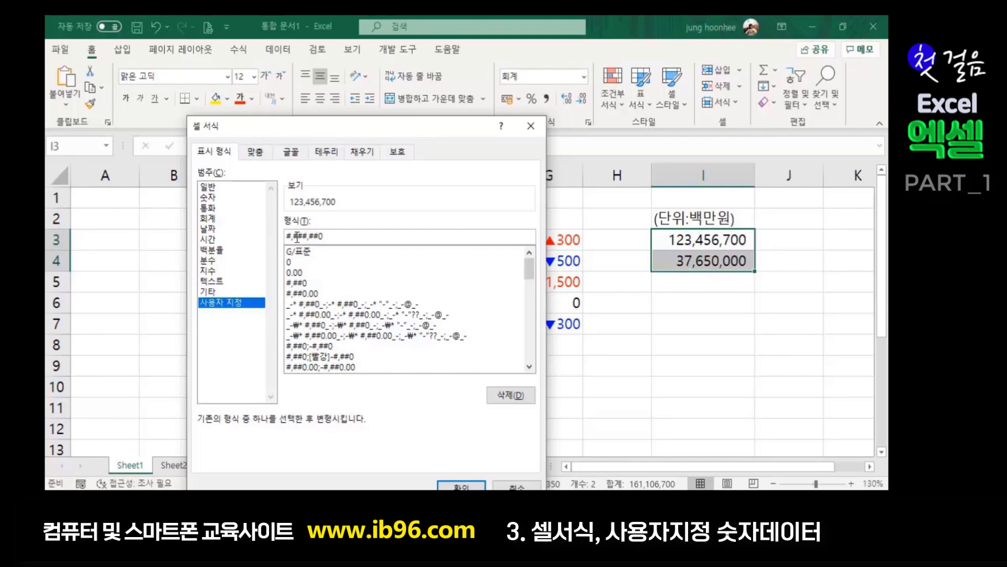
- Trim the format code down to #,, to display the amounts in millions, and apply it
drag(407, 125, 469, 150)
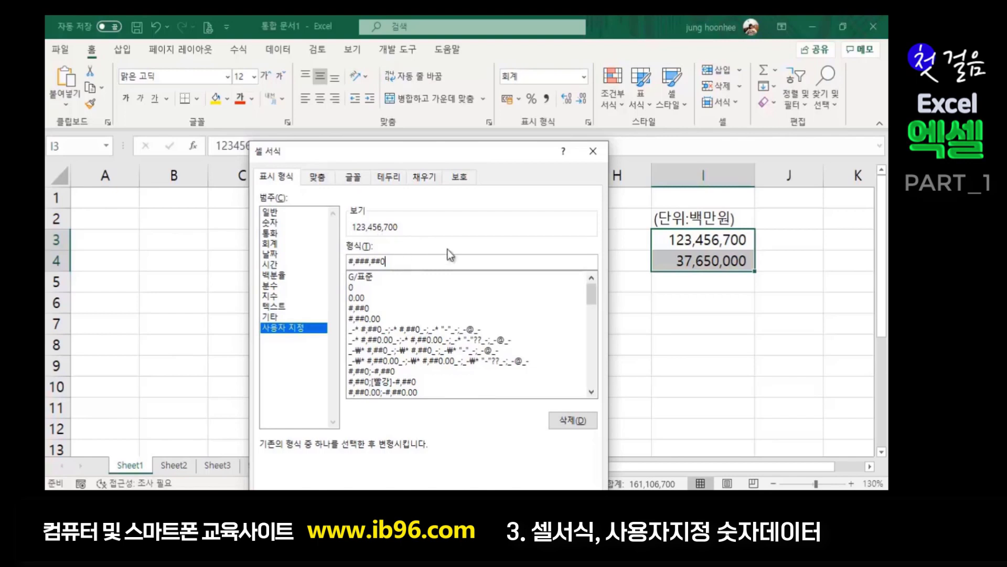
key(BackSpace)
key(BackSpace)
key(BackSpace)
key(BackSpace)
key(BackSpace)
key(BackSpace)
key(BackSpace)
key(BackSpace)
text(,###,##0)
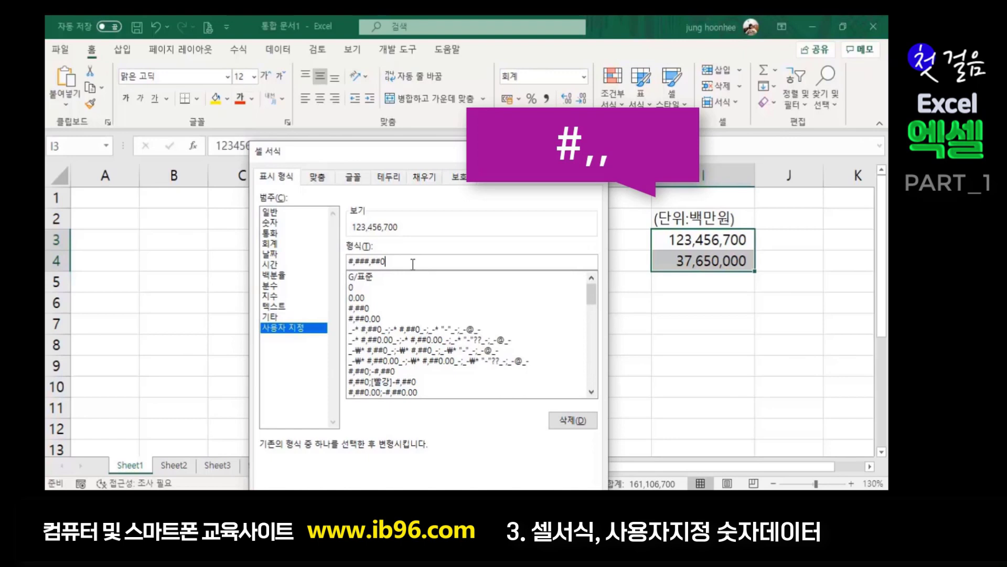
key(BackSpace)
key(BackSpace)
key(BackSpace)
key(Left)
key(BackSpace)
key(BackSpace)
key(BackSpace)
drag(511, 158, 519, 80)
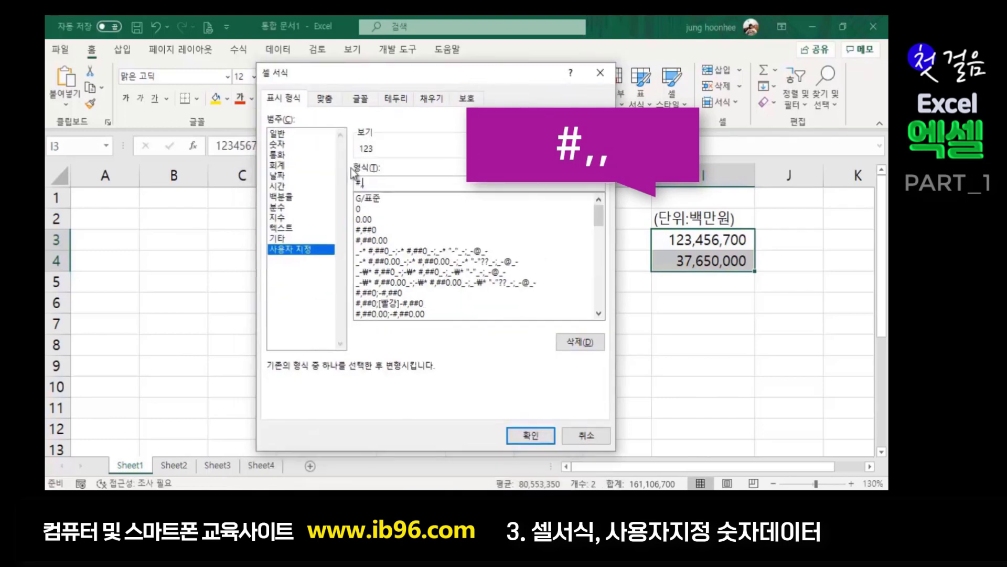
click(531, 436)
click(724, 387)
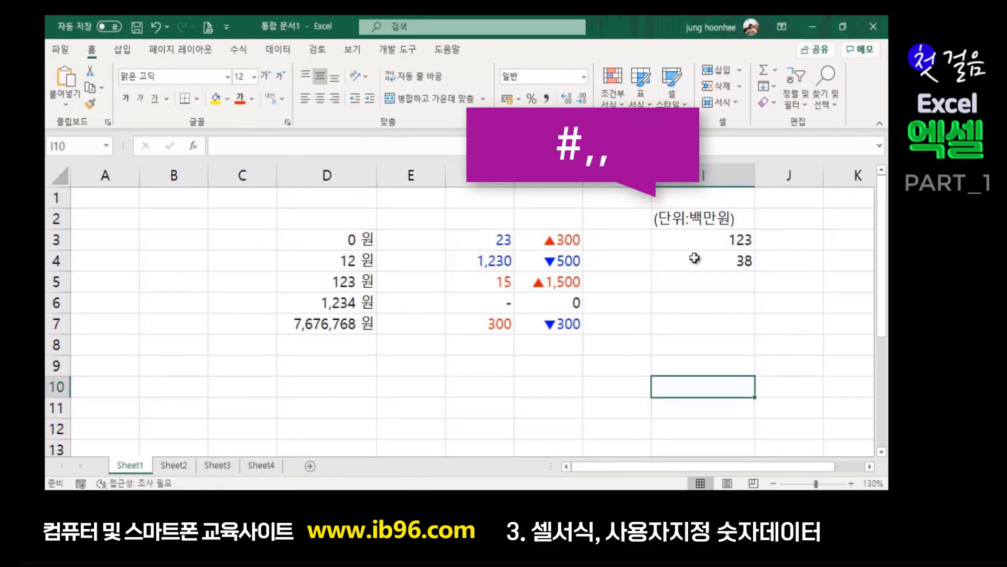
drag(685, 239, 751, 265)
click(762, 269)
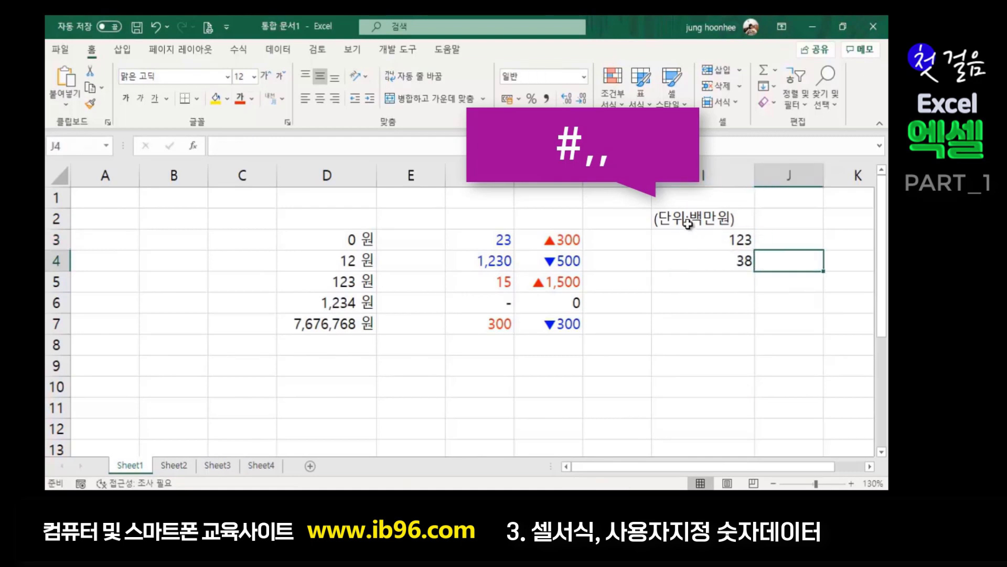
click(689, 218)
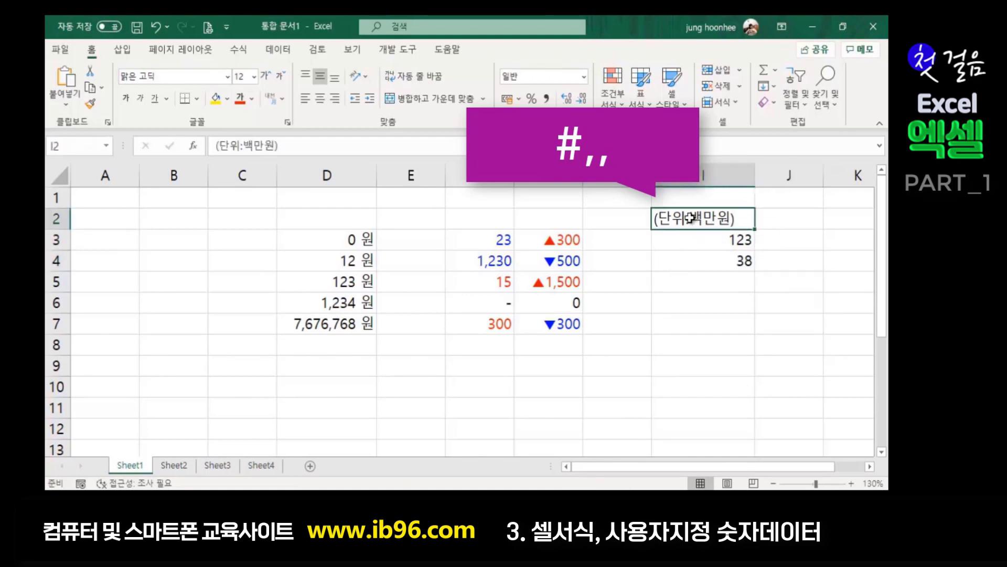
click(750, 244)
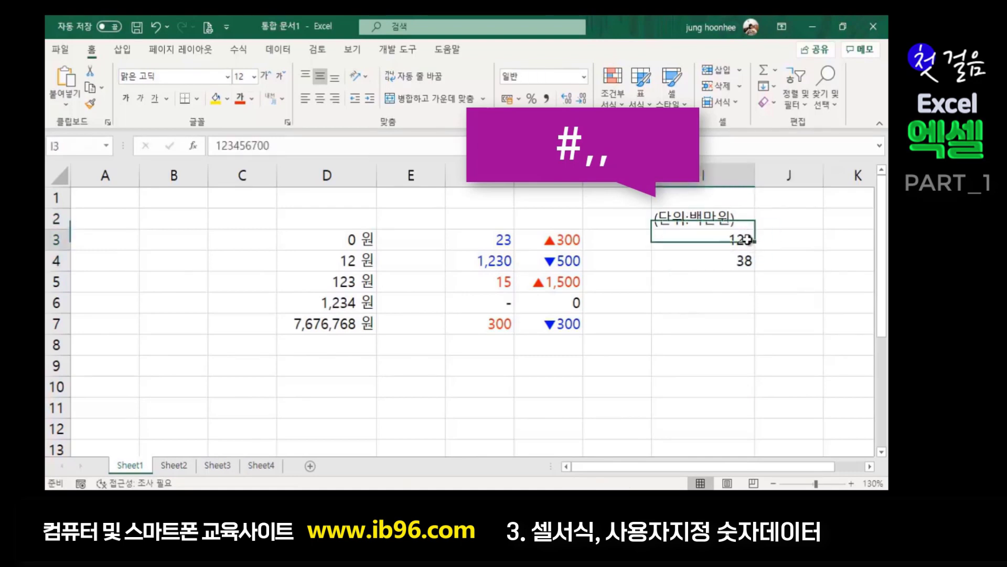
click(731, 261)
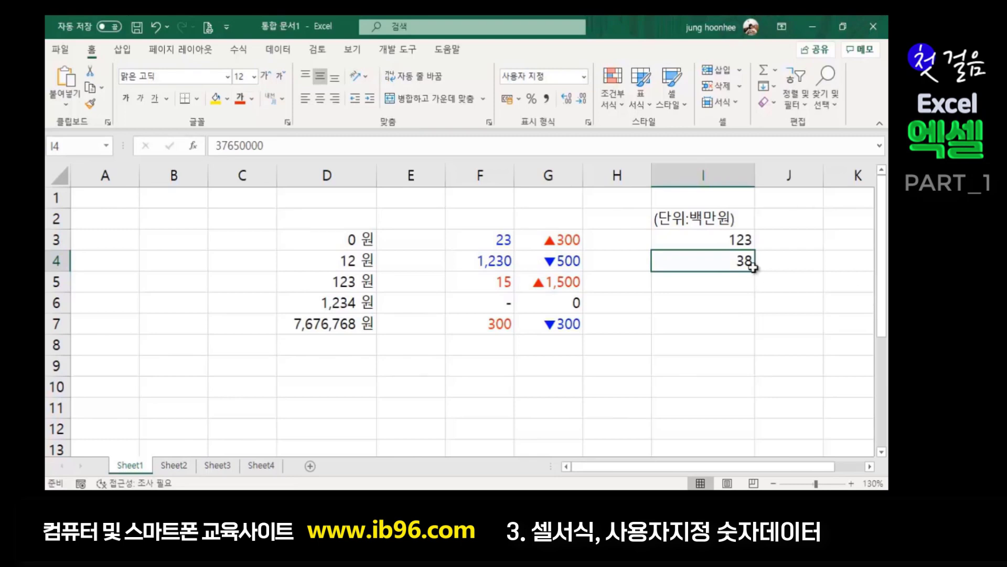
drag(714, 236, 710, 260)
click(699, 302)
click(665, 341)
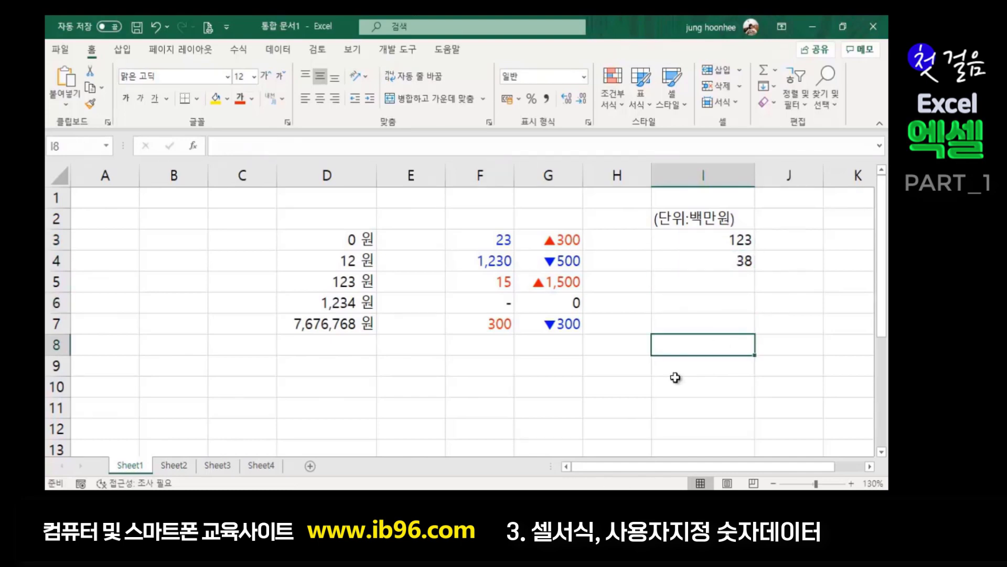
click(614, 387)
click(461, 444)
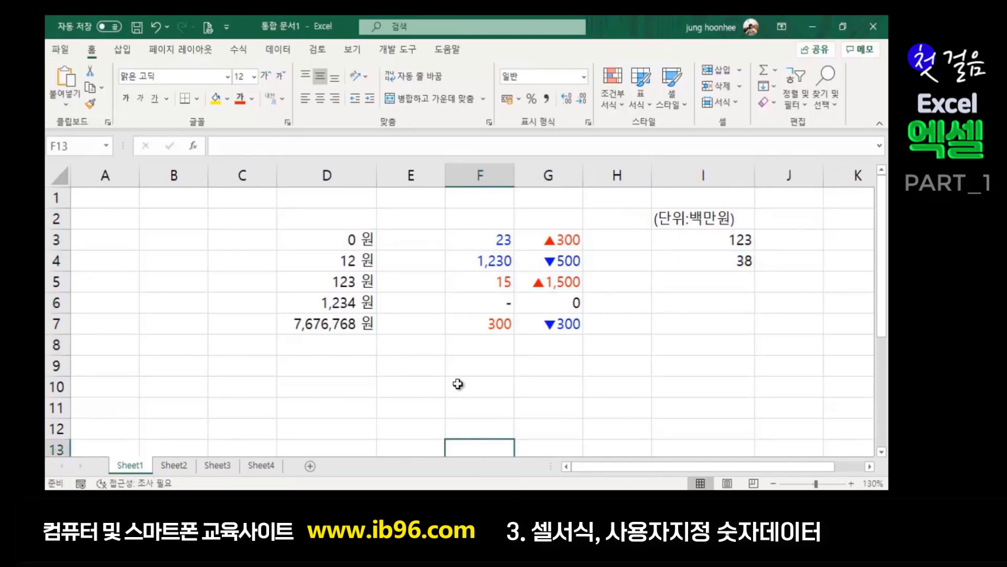
click(339, 388)
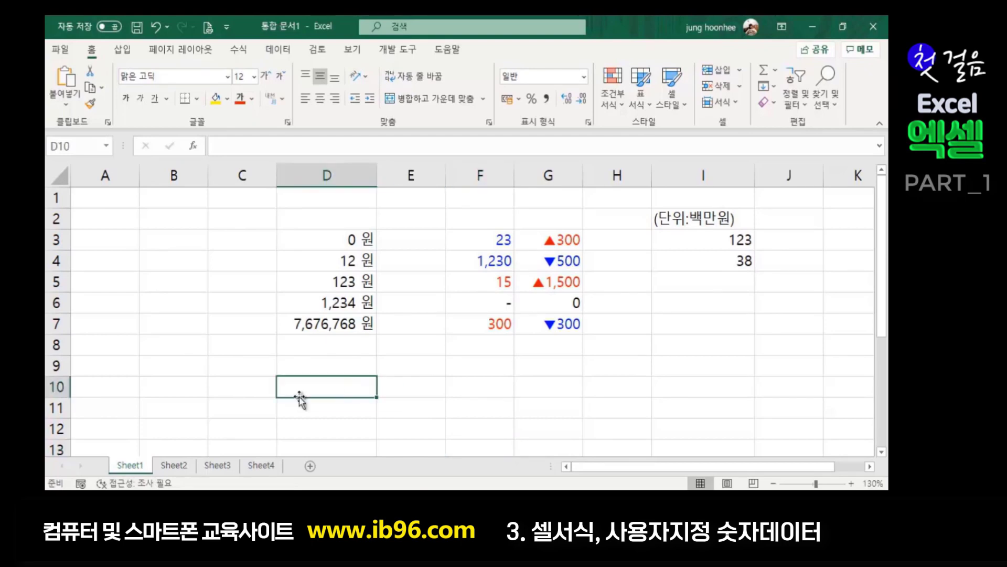
click(330, 369)
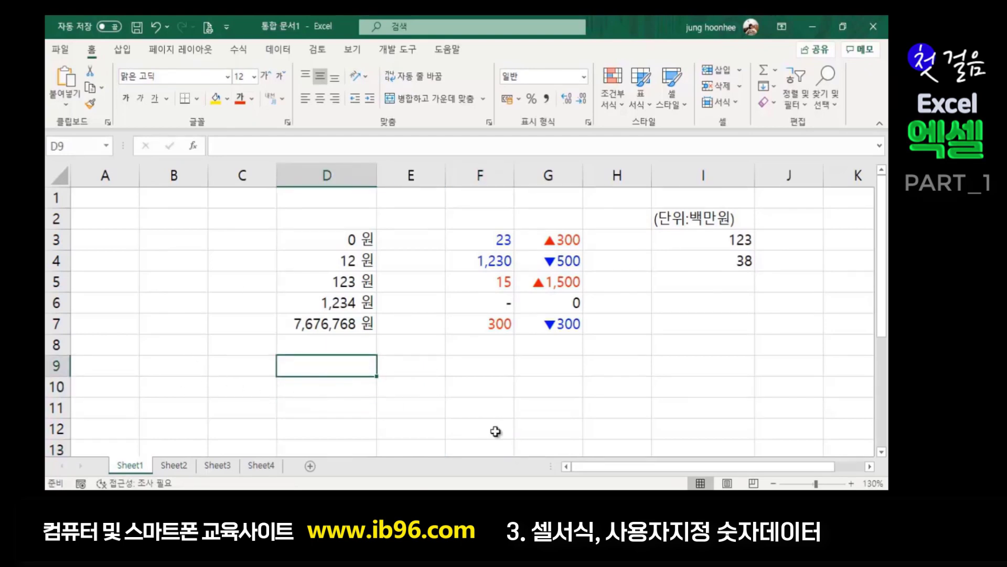
click(339, 412)
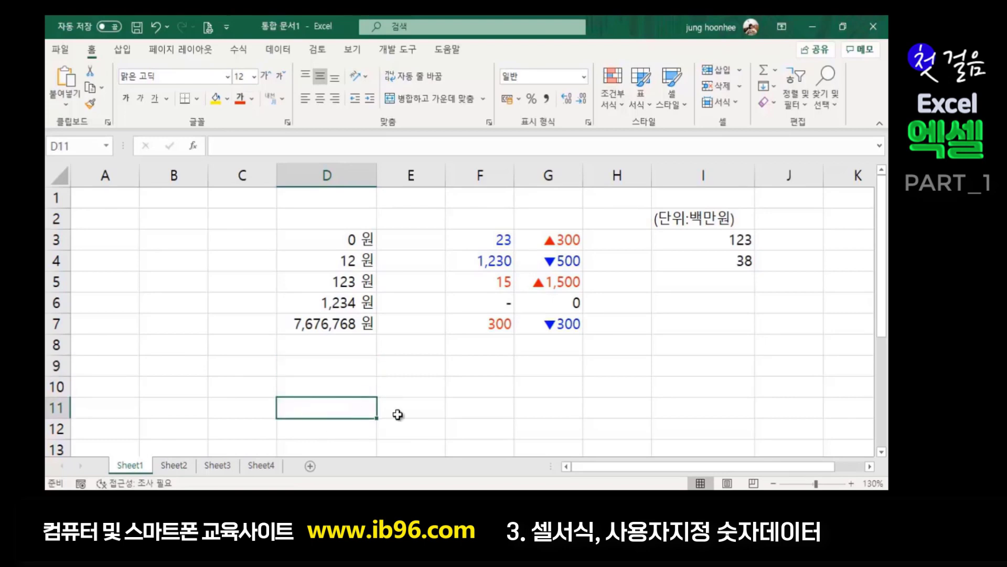
click(330, 325)
click(383, 387)
click(331, 389)
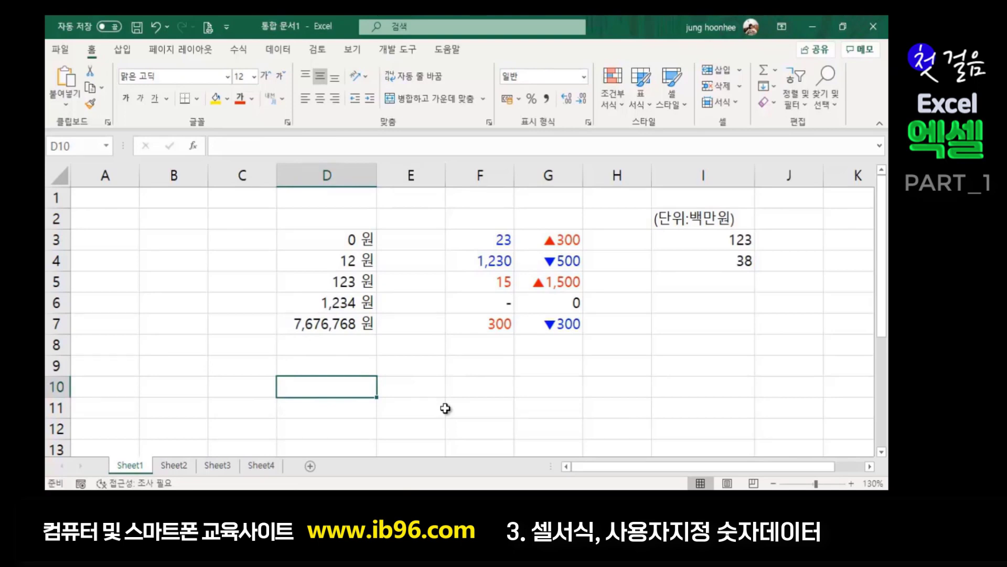
- Enter 123567000 in D10, displayed as 123,567,000 원
text(123)
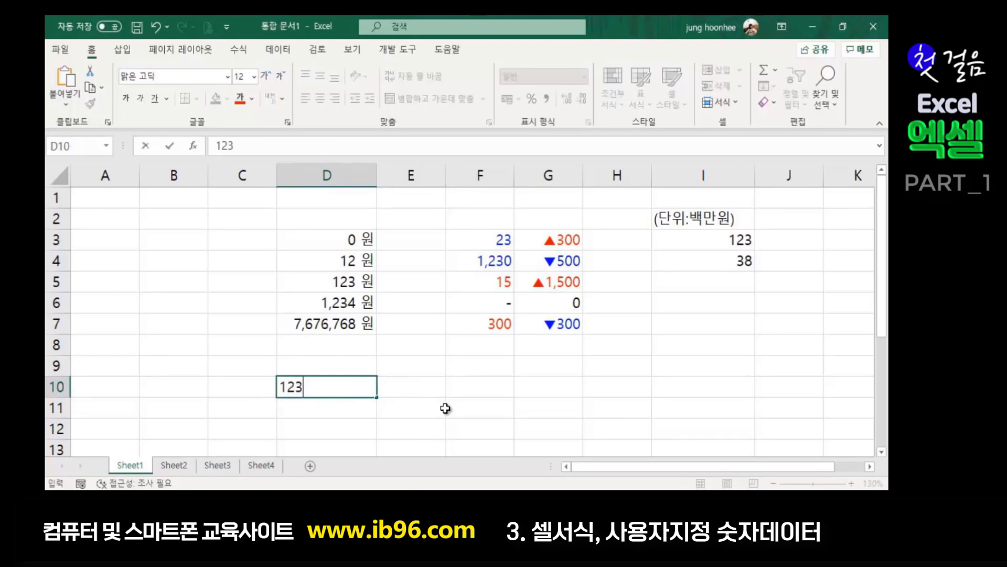
text(567000)
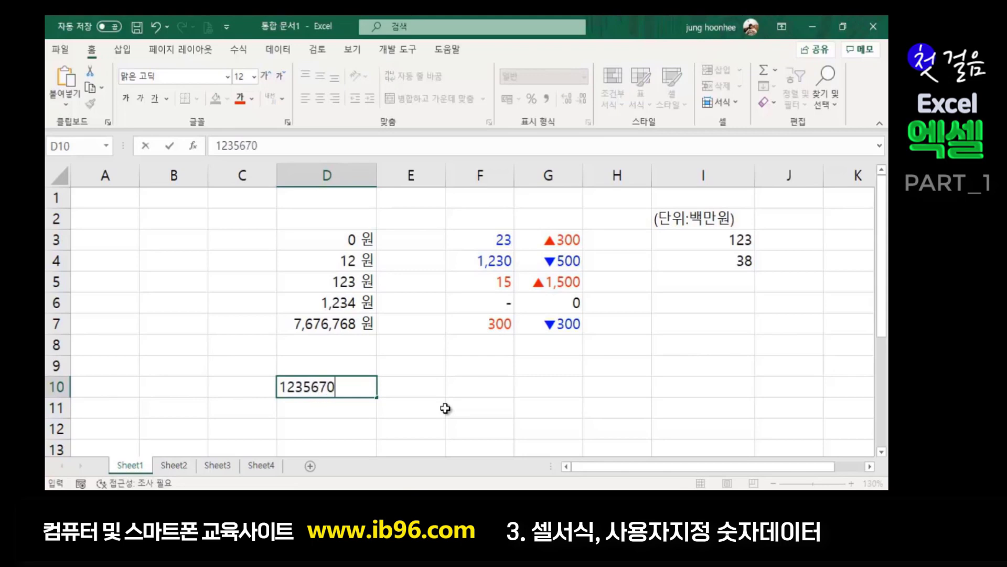
key(Return)
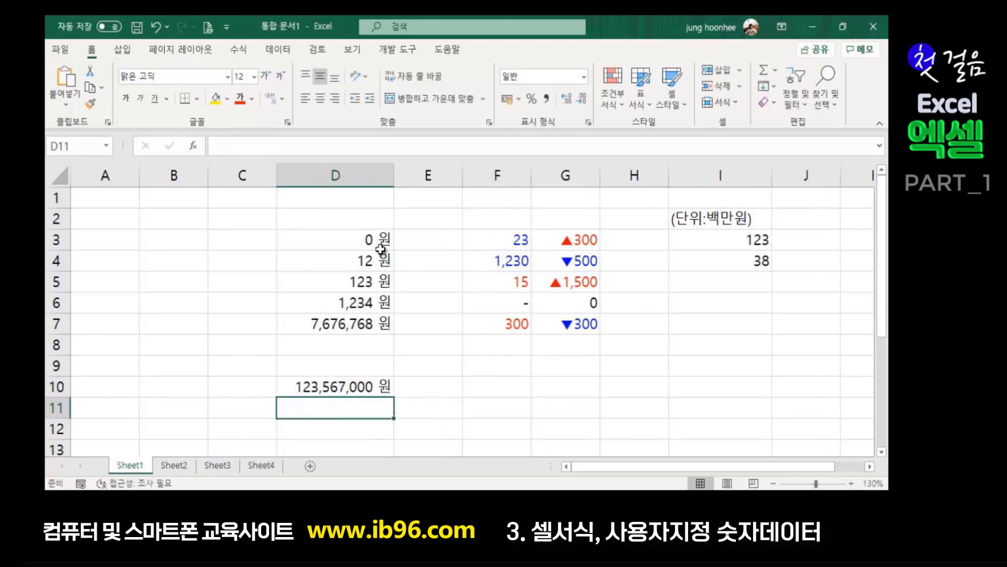
click(381, 240)
click(362, 389)
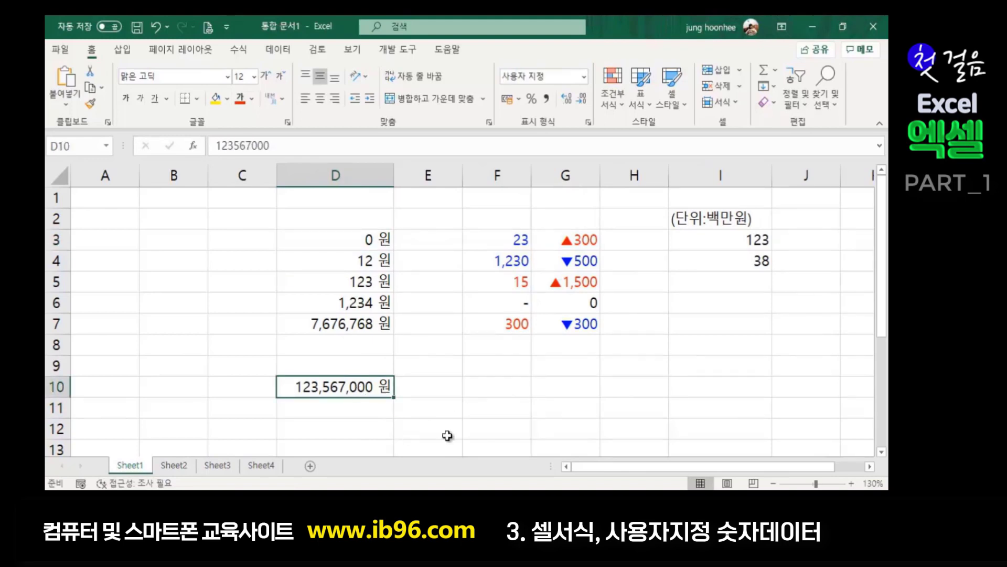
- Put the formula =D10 in D11 so it mirrors the amount
click(320, 406)
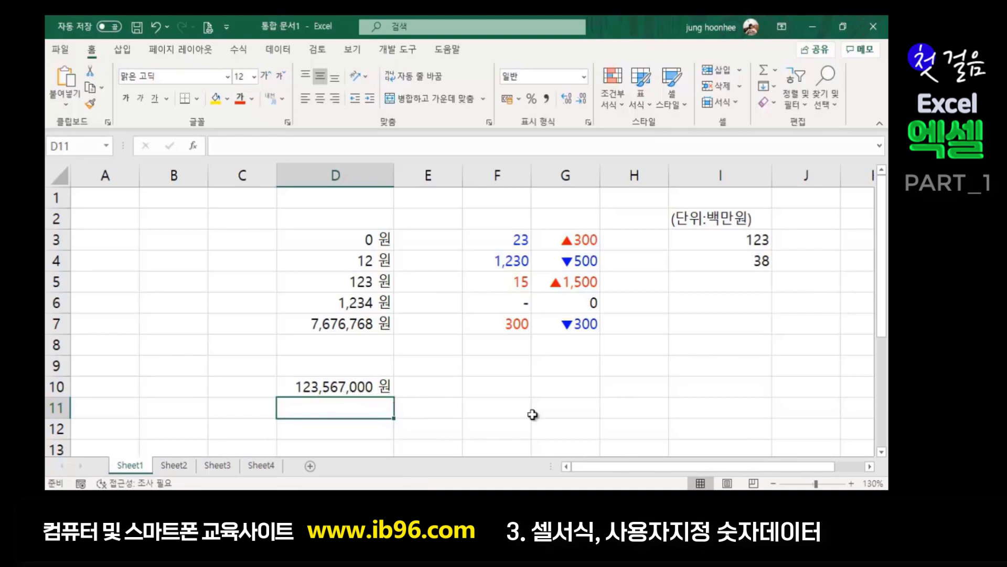
click(370, 388)
click(348, 414)
click(346, 388)
click(345, 415)
text(=)
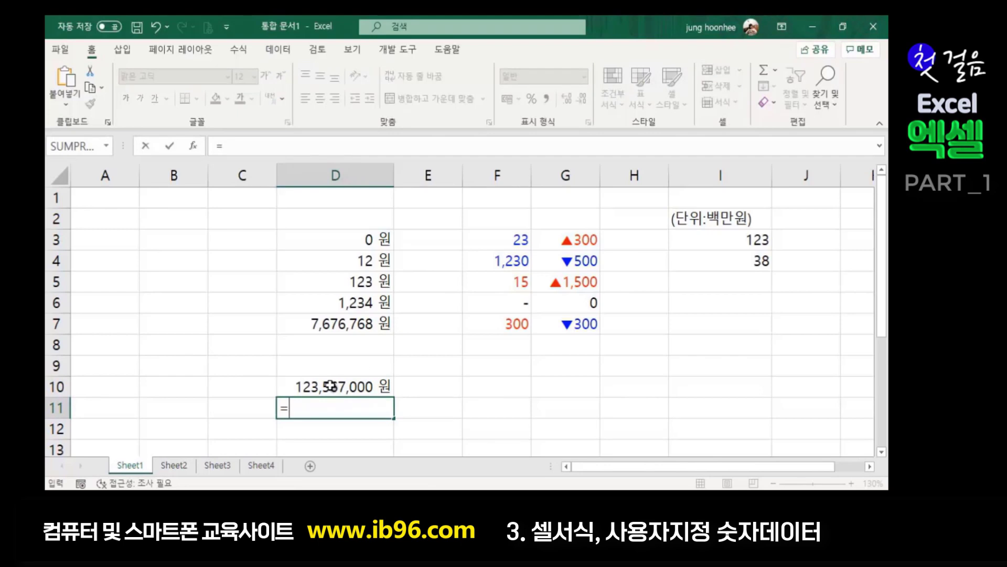
click(332, 386)
key(Return)
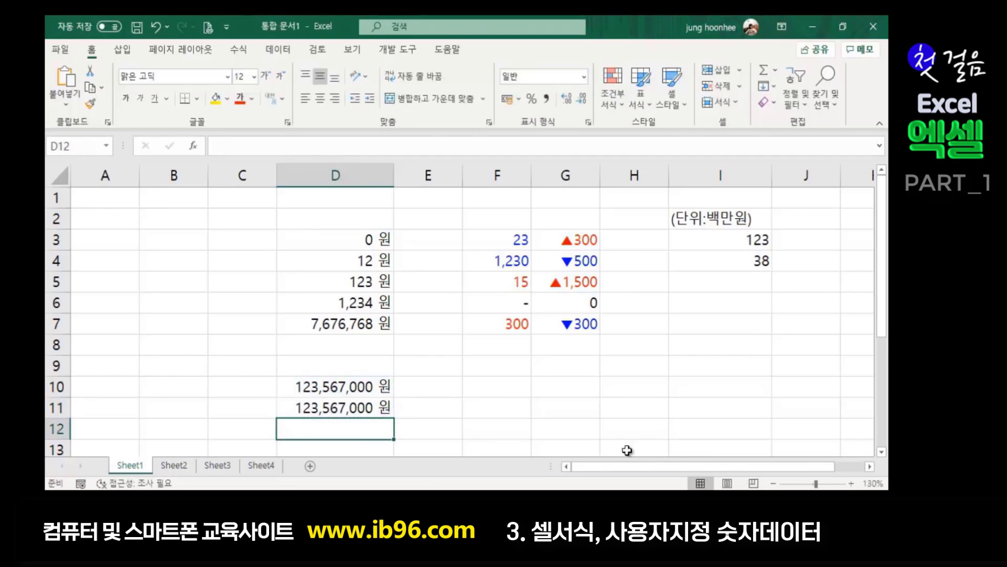
click(320, 413)
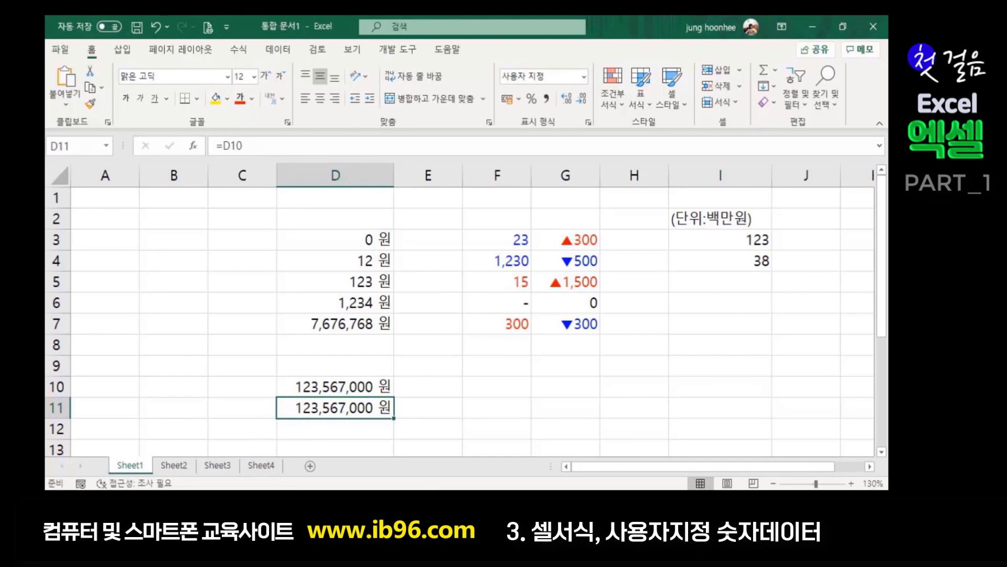
- Format D11 as 기타 > 숫자(한글) so it reads 일억이천삼백오십육만칠천
key(ctrl+1)
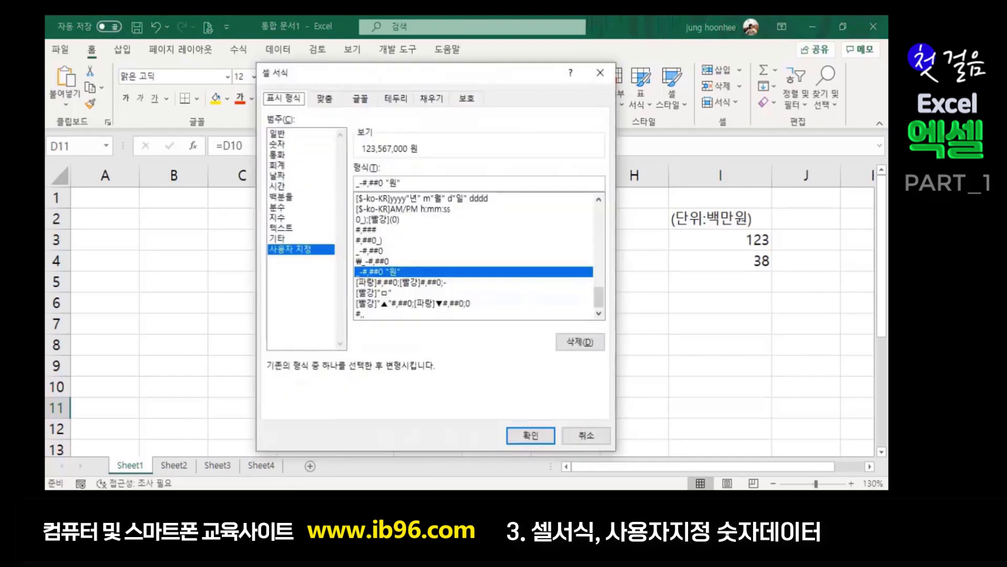
drag(471, 73, 687, 63)
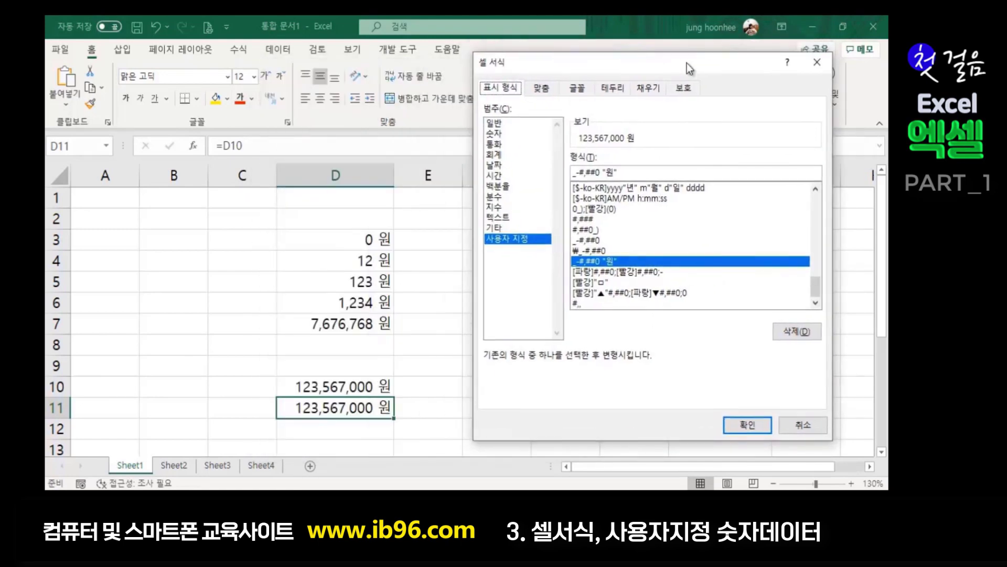
click(495, 231)
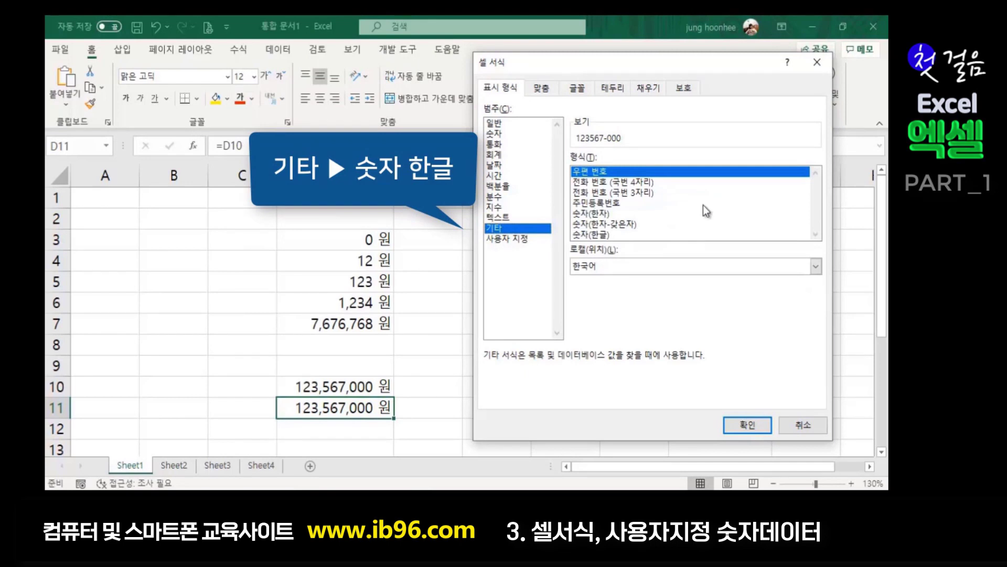
click(595, 236)
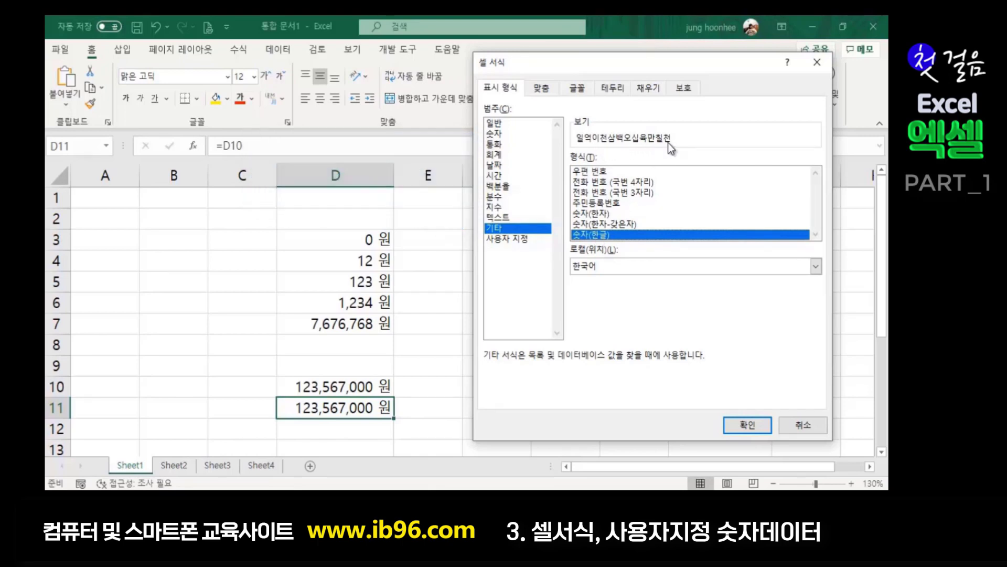
click(748, 424)
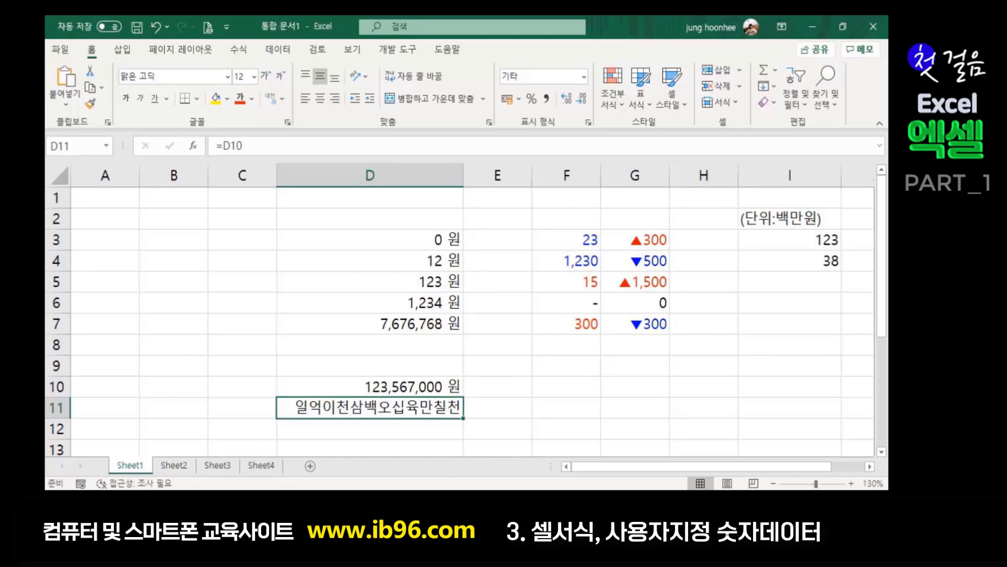
key(ctrl+1)
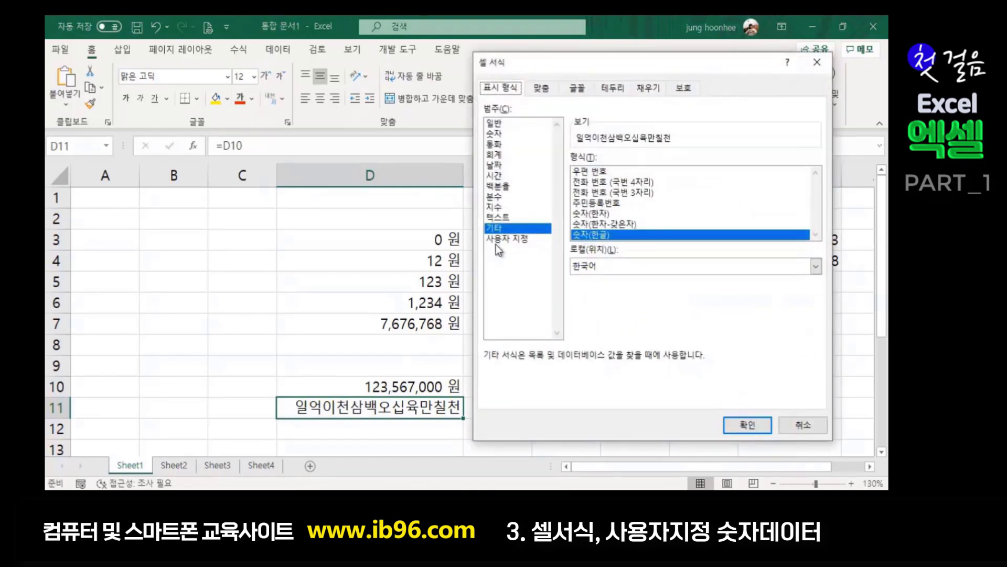
- Prefix D11's custom format code with the Hanja characters 一金
click(498, 240)
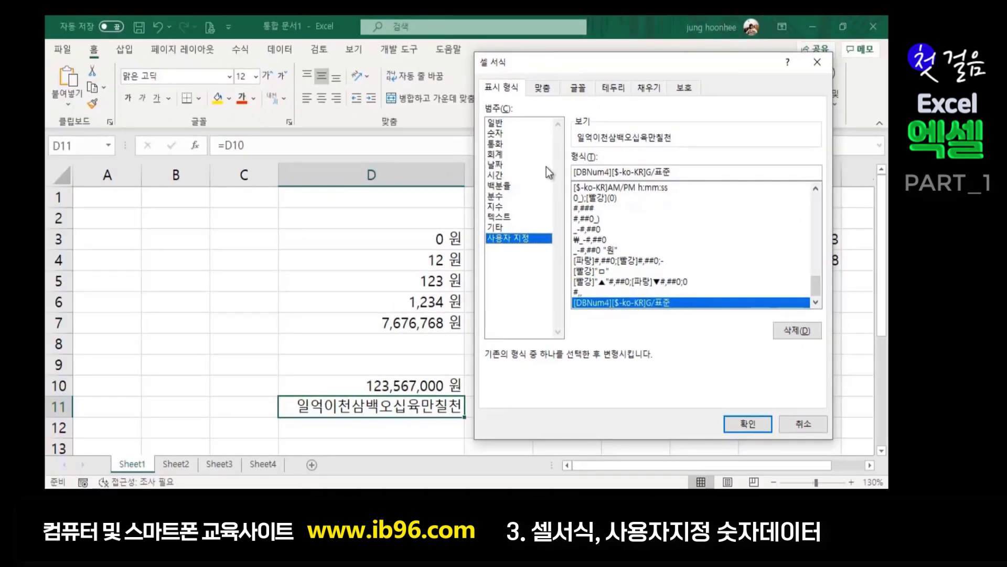
click(684, 172)
click(574, 172)
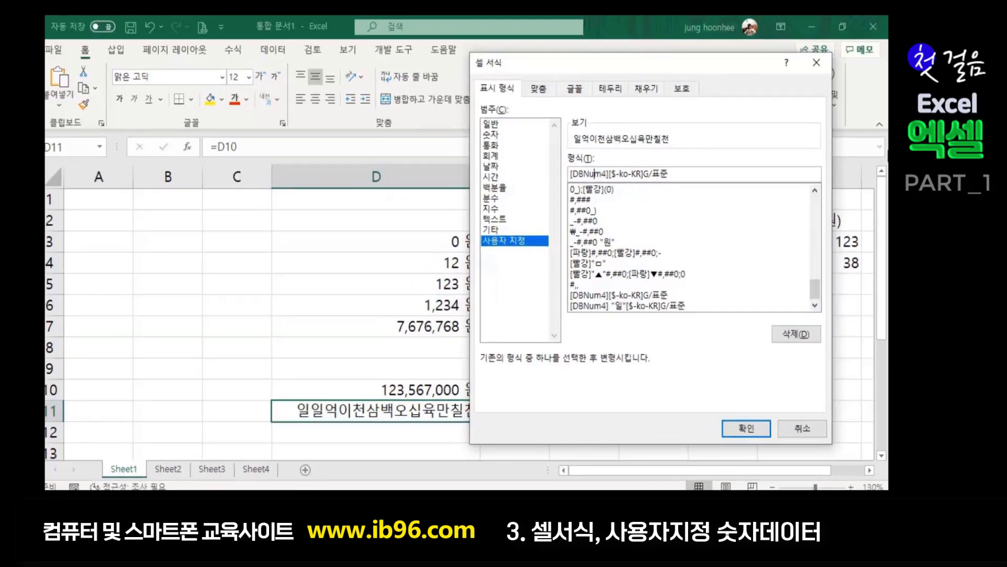
key(Left)
key(Left)
key(Left)
key(Left)
key(Left)
key(Left)
key(Left)
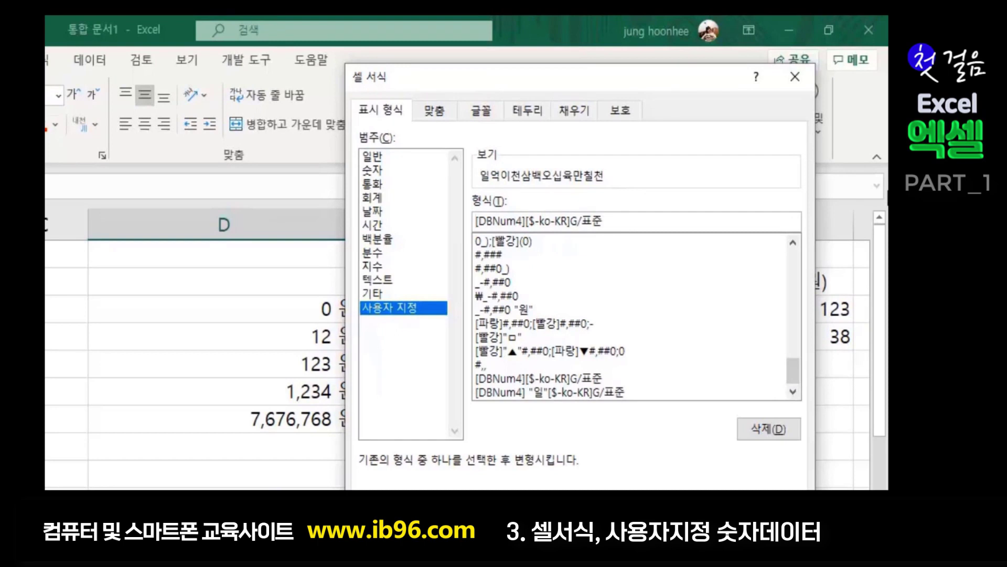
text(일)
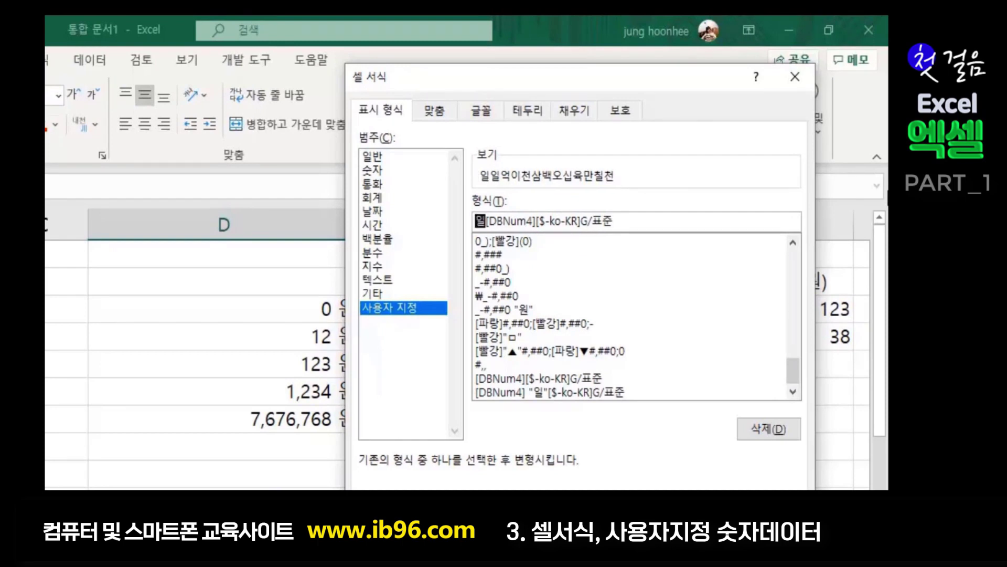
key(Hangul_Hanja)
click(556, 287)
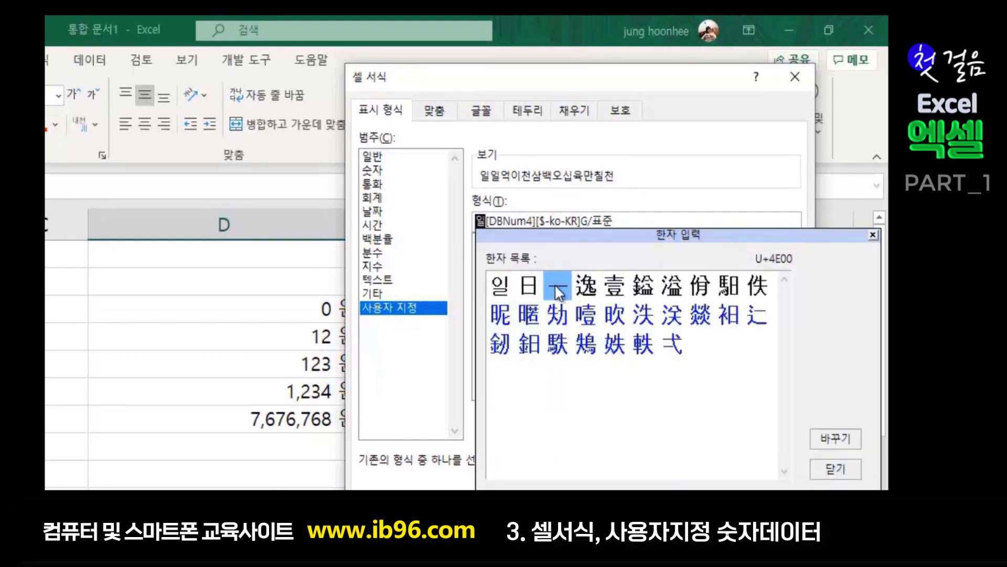
click(821, 439)
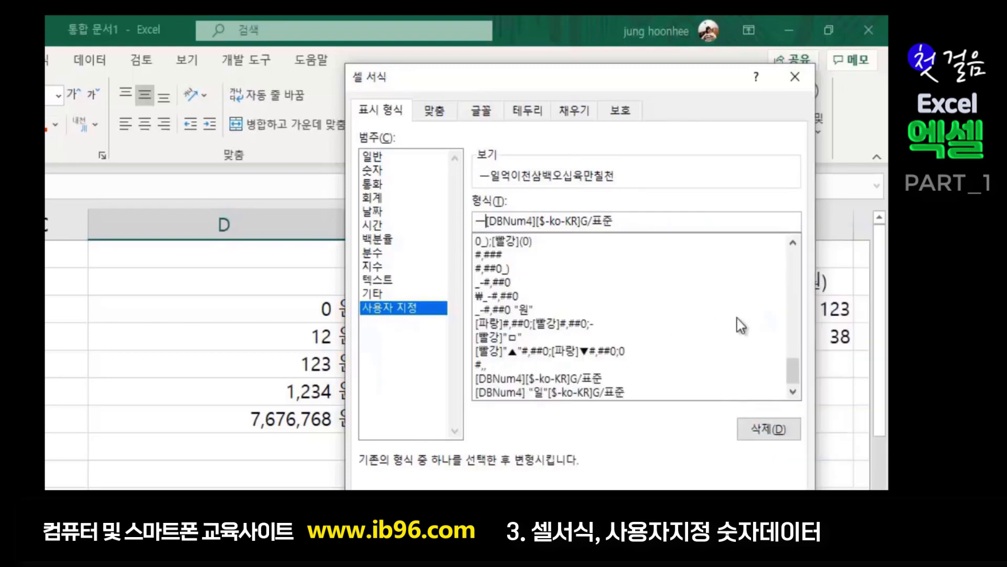
text(금)
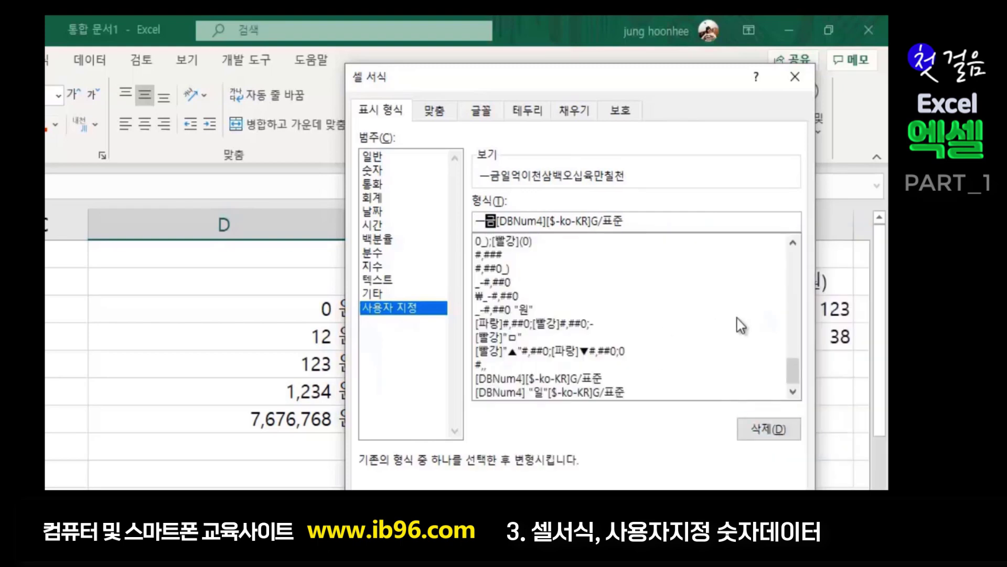
key(Hangul_Hanja)
click(562, 292)
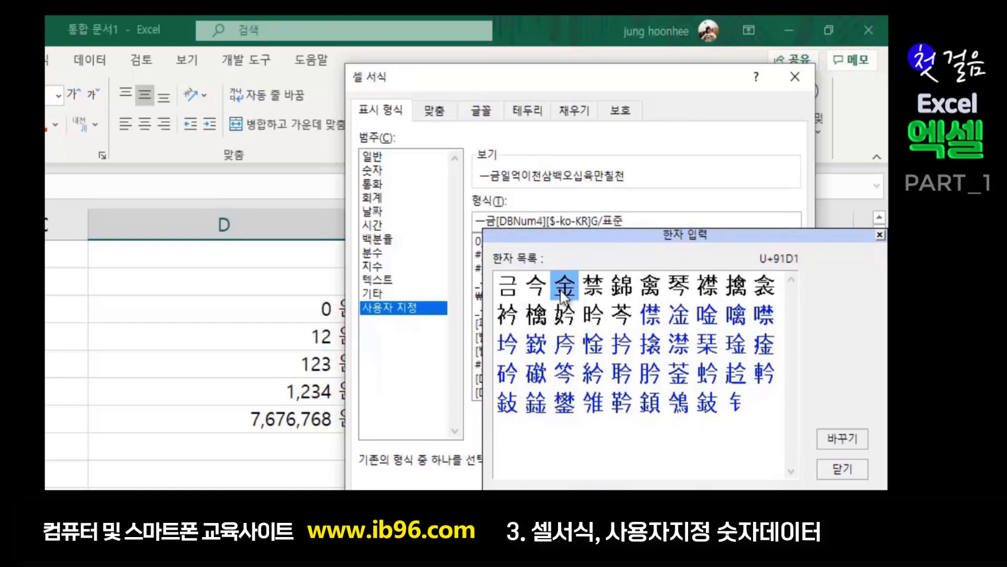
click(839, 438)
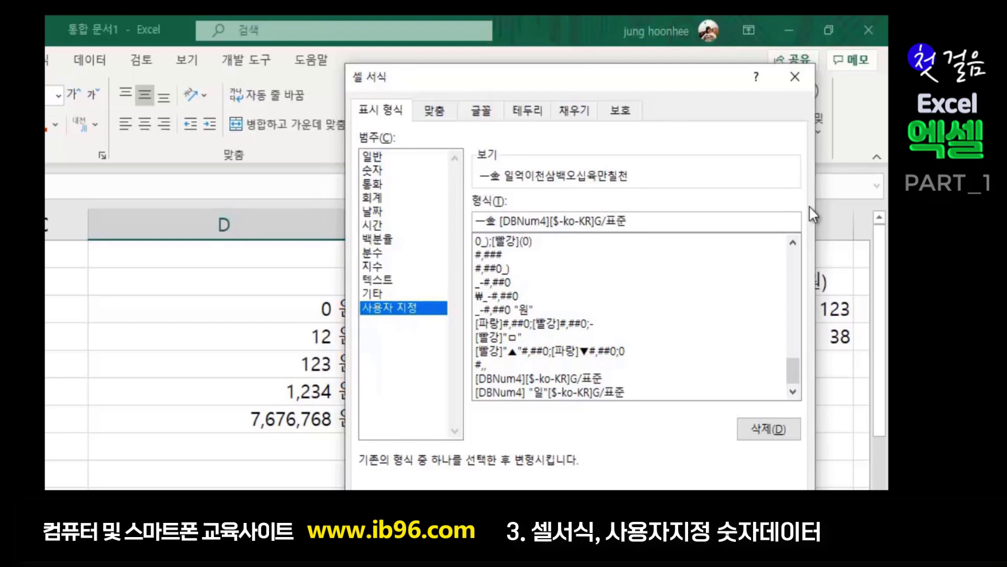
- Append 원정 to the format code and apply it to D11
text(원 정)
key(Left)
key(BackSpace)
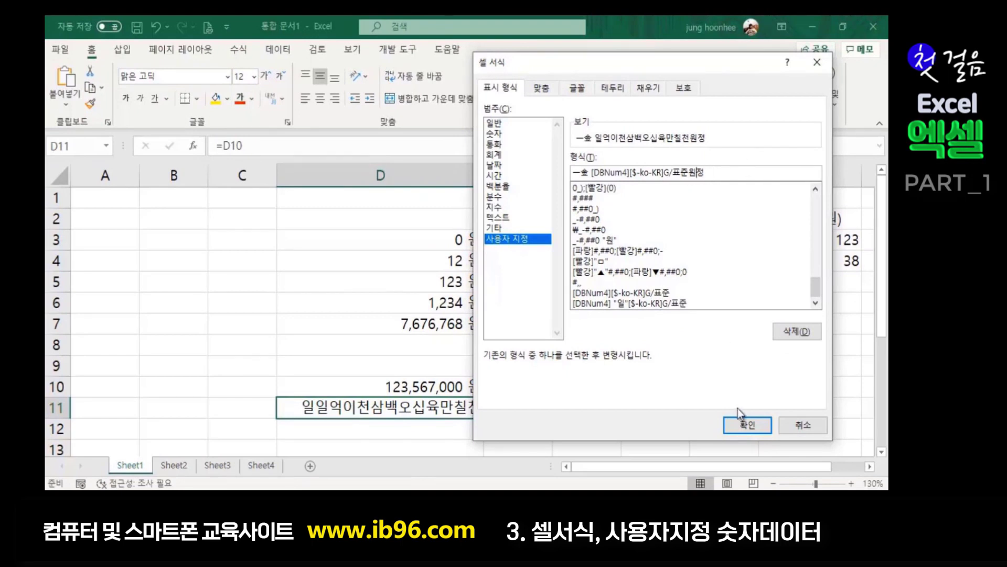
click(747, 426)
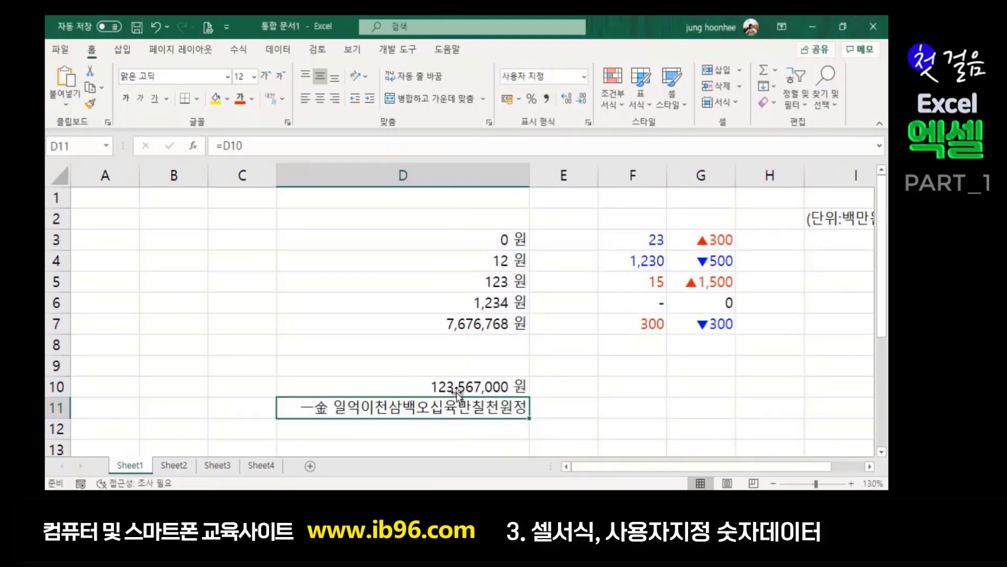
- Compare the stored value in D10 with the formatted display in D11
click(426, 387)
click(415, 412)
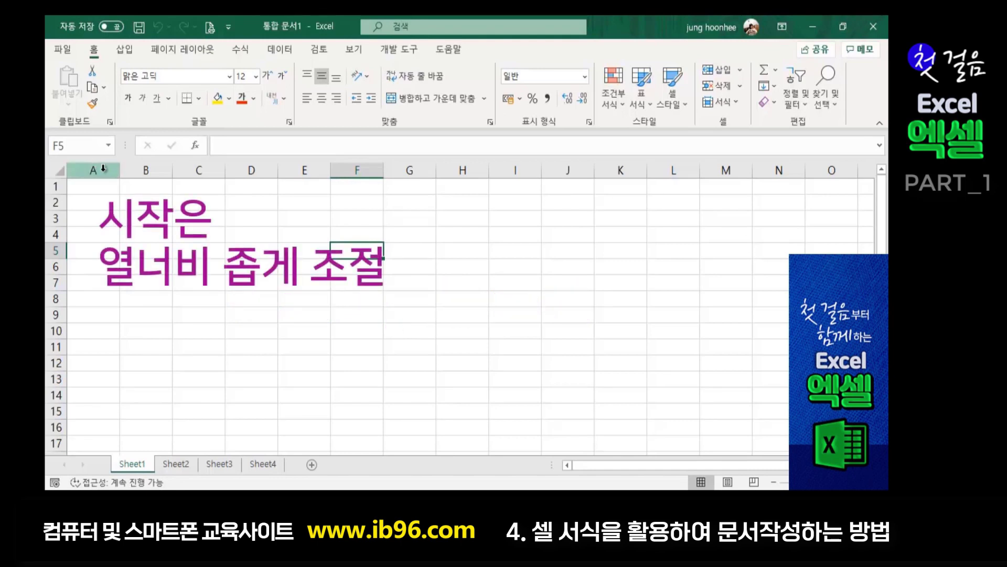
- Set the width of columns A through Q to 2.2 via 열 너비
drag(95, 169, 870, 173)
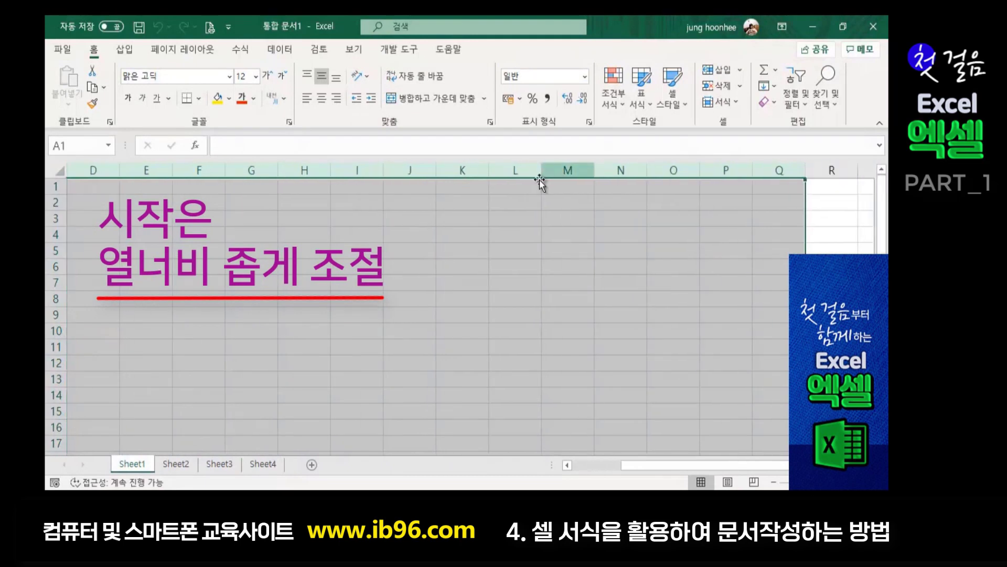
right_click(406, 174)
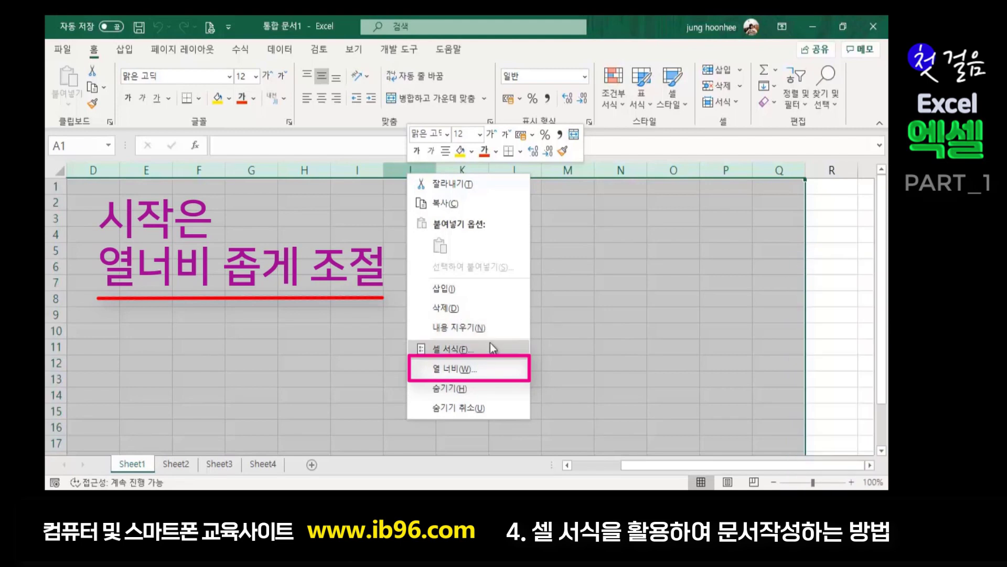
click(454, 369)
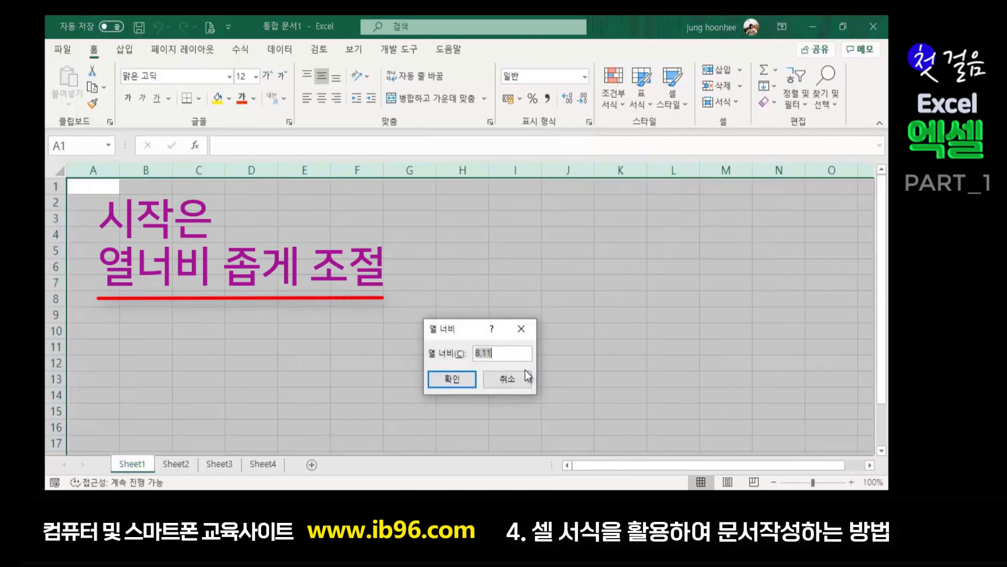
text(2.2)
key(Return)
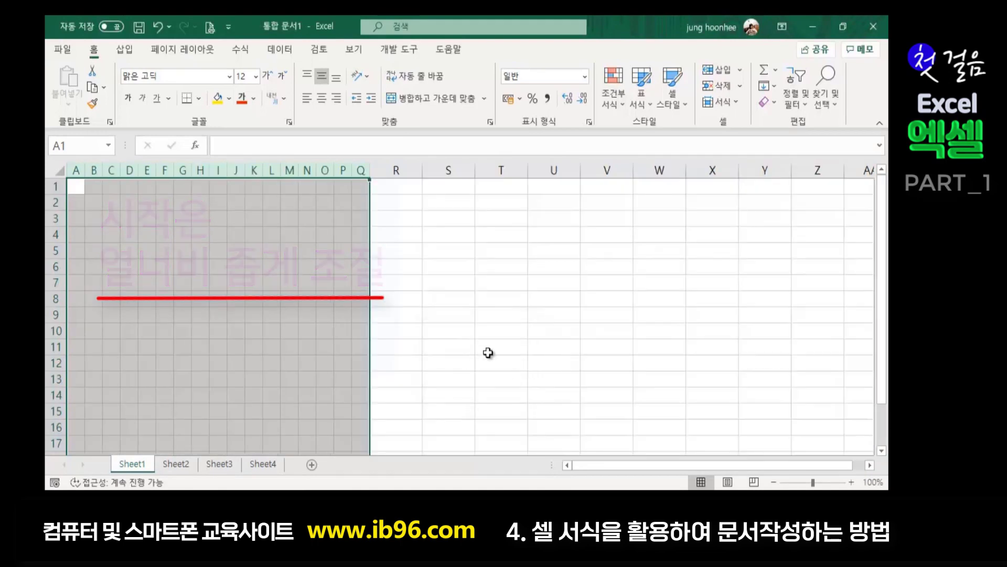
click(487, 350)
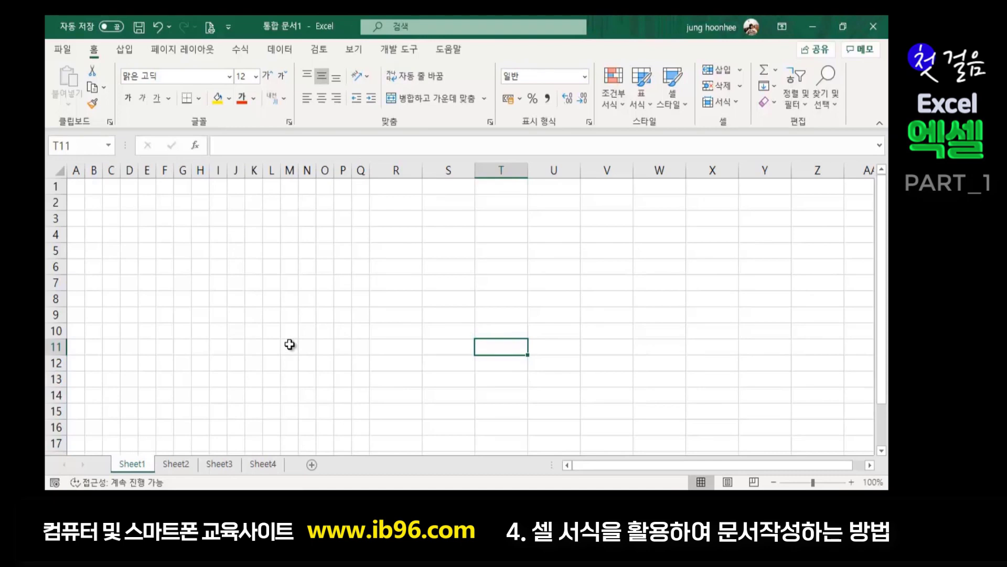
scroll(290, 344, up, 1)
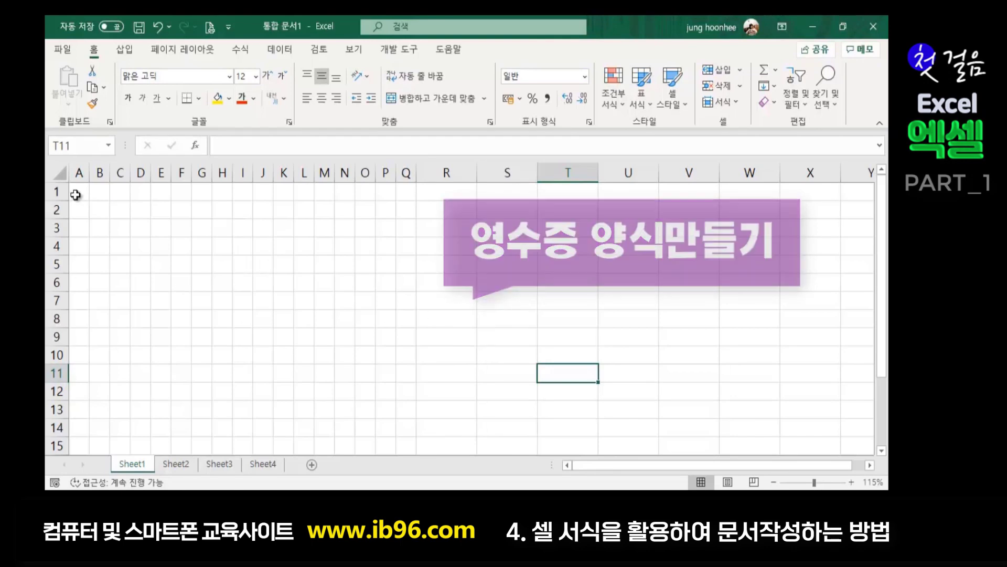
- Narrow column A further to about 1.89 wide
drag(90, 173, 87, 173)
drag(80, 173, 82, 174)
click(193, 266)
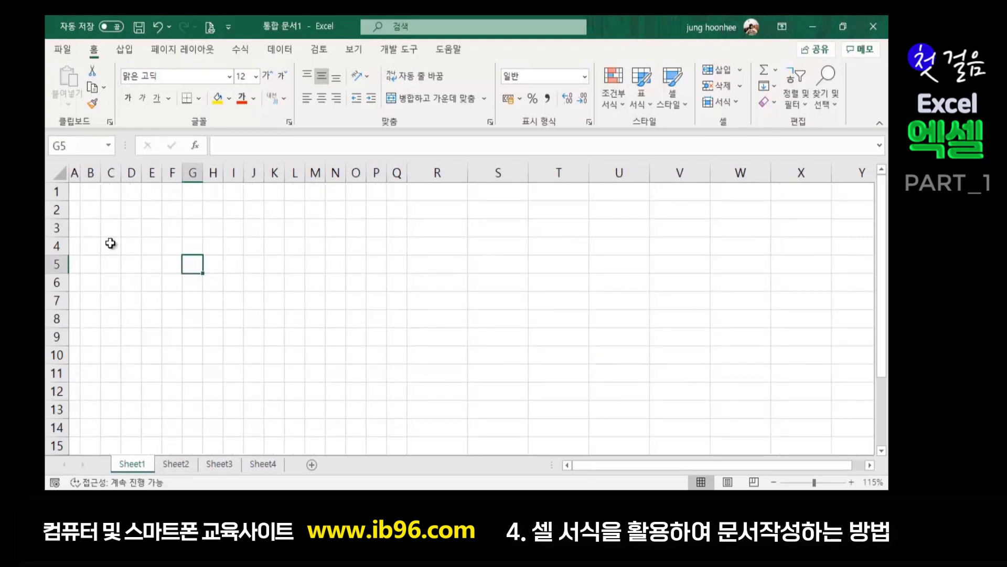
- Merge and centre B2:K4 and enter the title '클린서비스이용권 영수증'
click(92, 210)
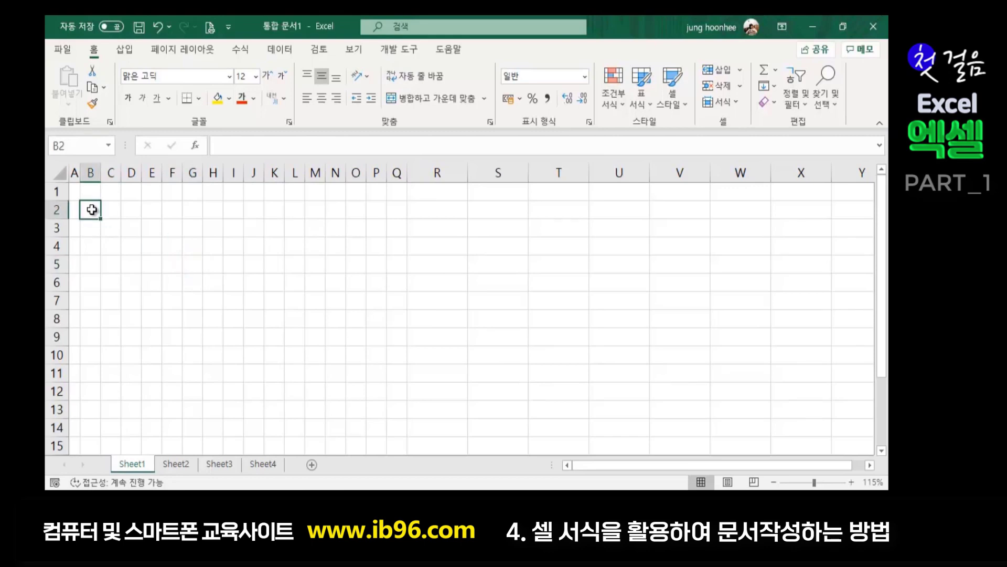
drag(92, 209, 274, 214)
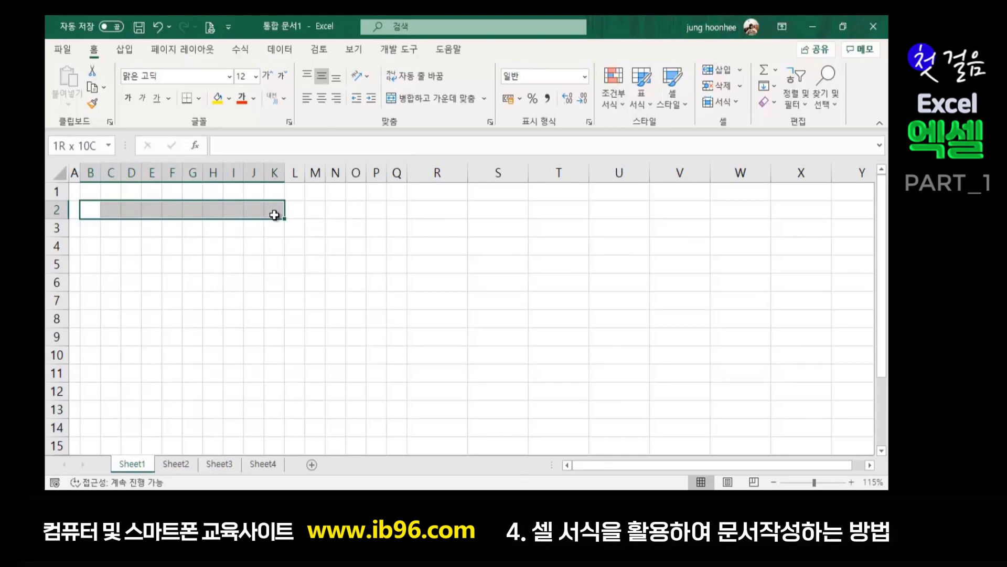
drag(274, 214, 274, 247)
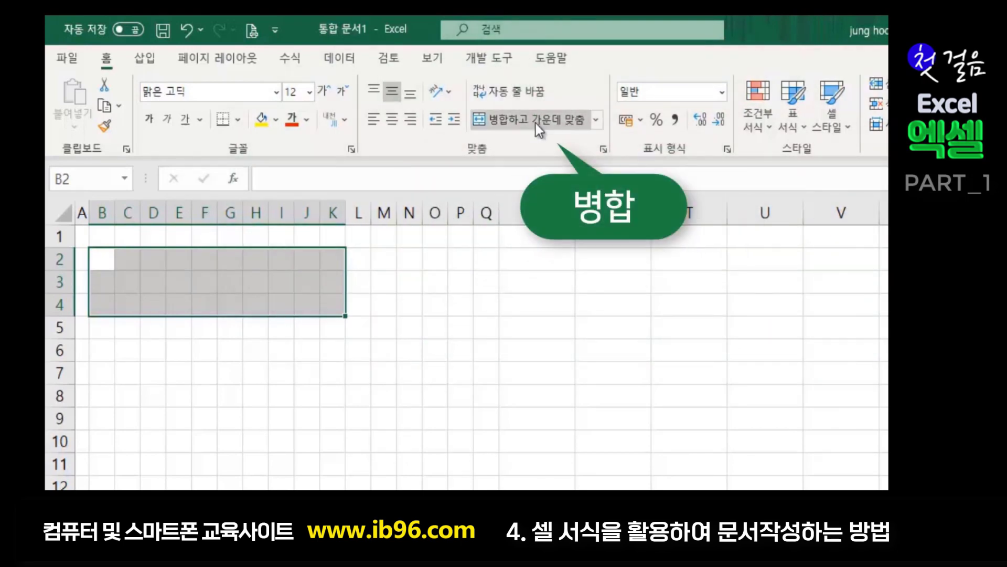
click(538, 124)
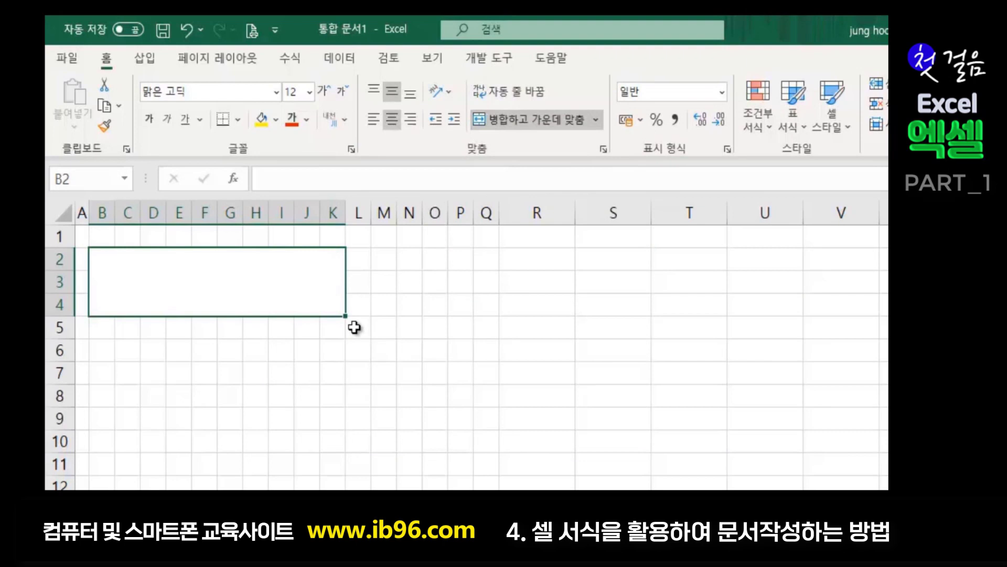
text(zm)
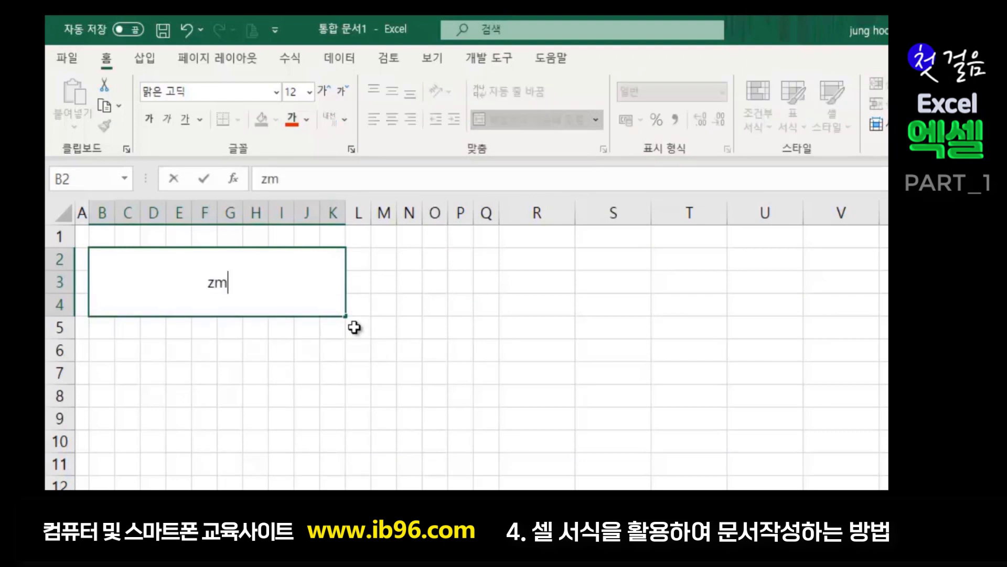
key(BackSpace)
key(BackSpace)
text(클)
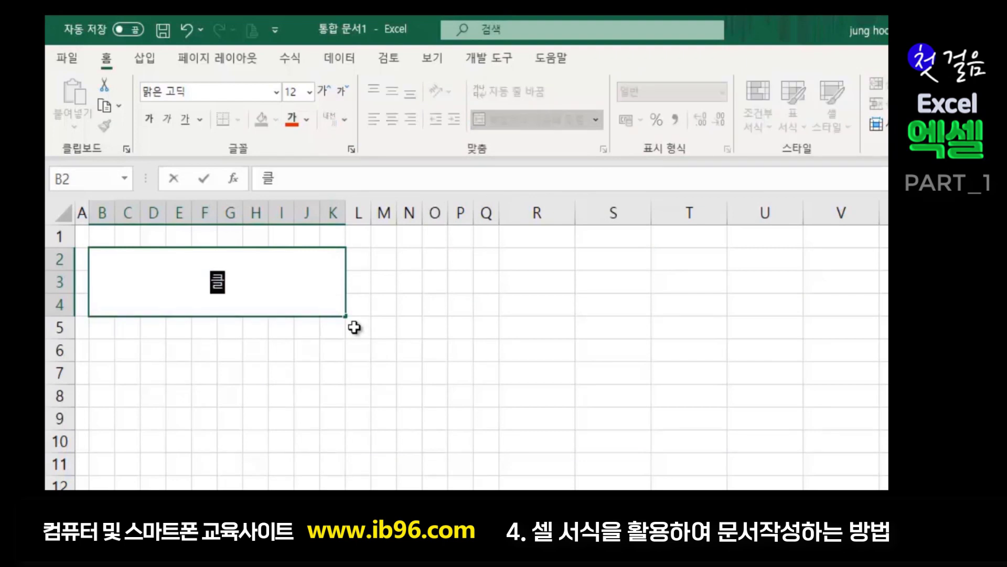
text(린ㅅ서)
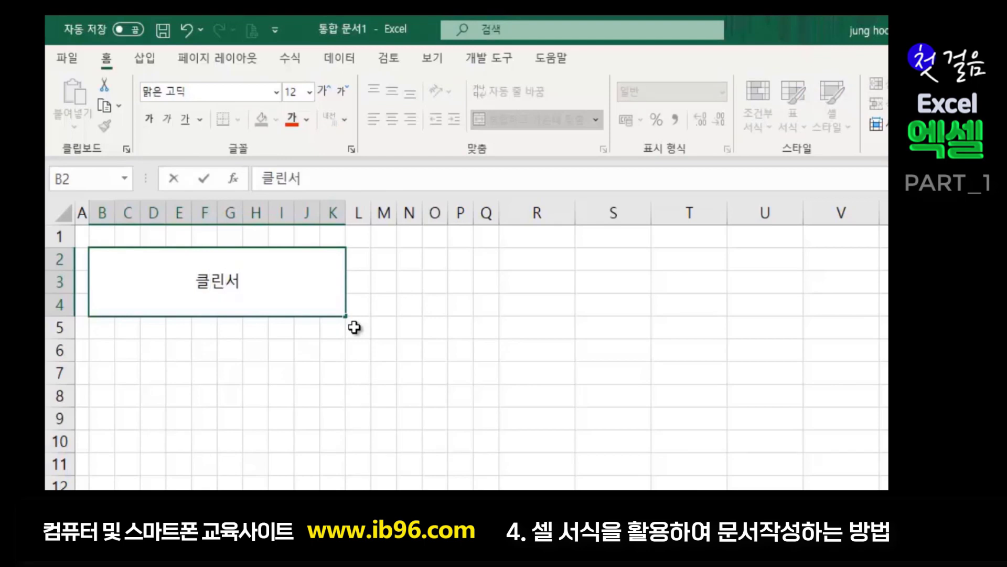
text(비스)
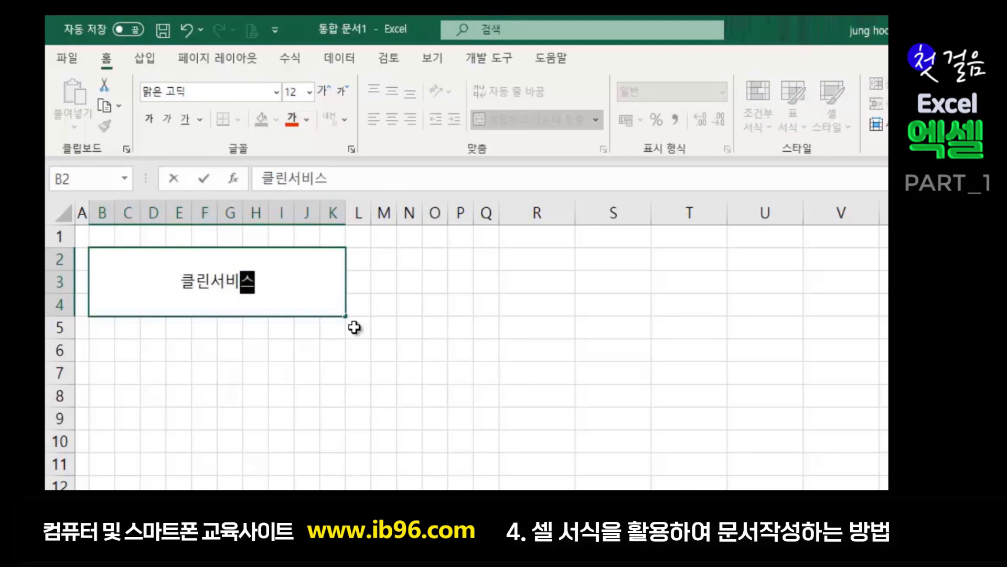
text(이용권 영수증)
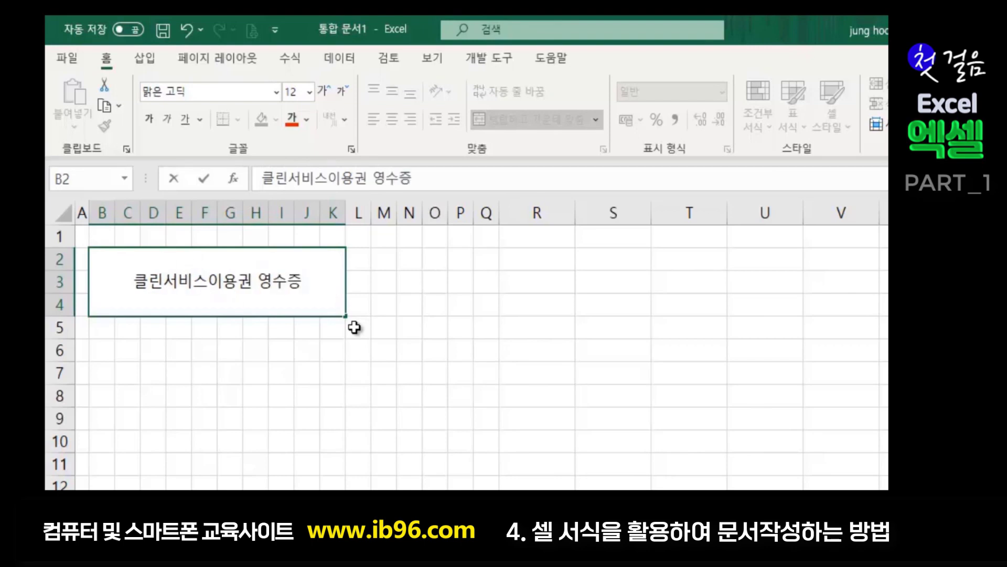
key(Return)
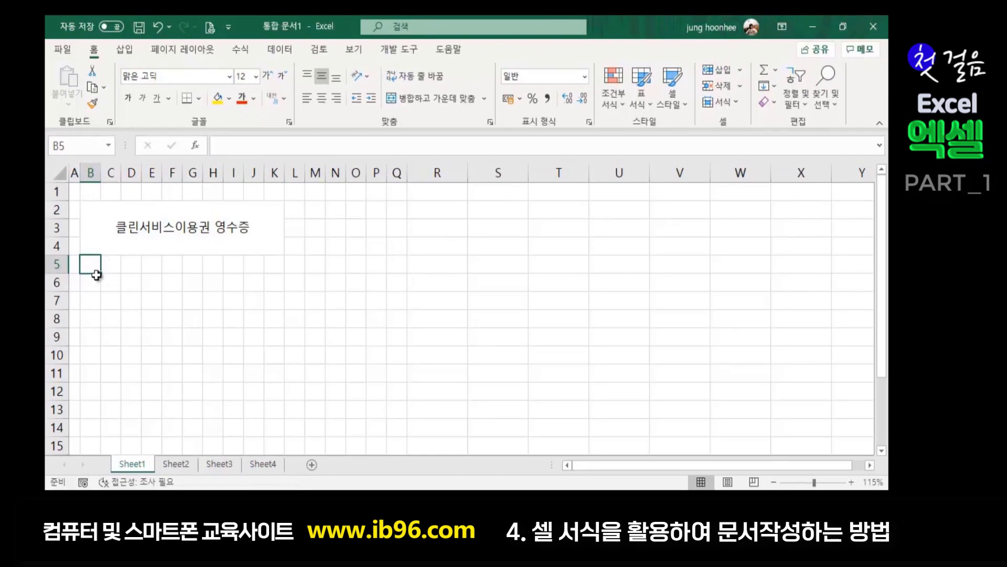
- Merge B5:B7 and C5:K7 into two separate merged blocks
drag(93, 261, 93, 307)
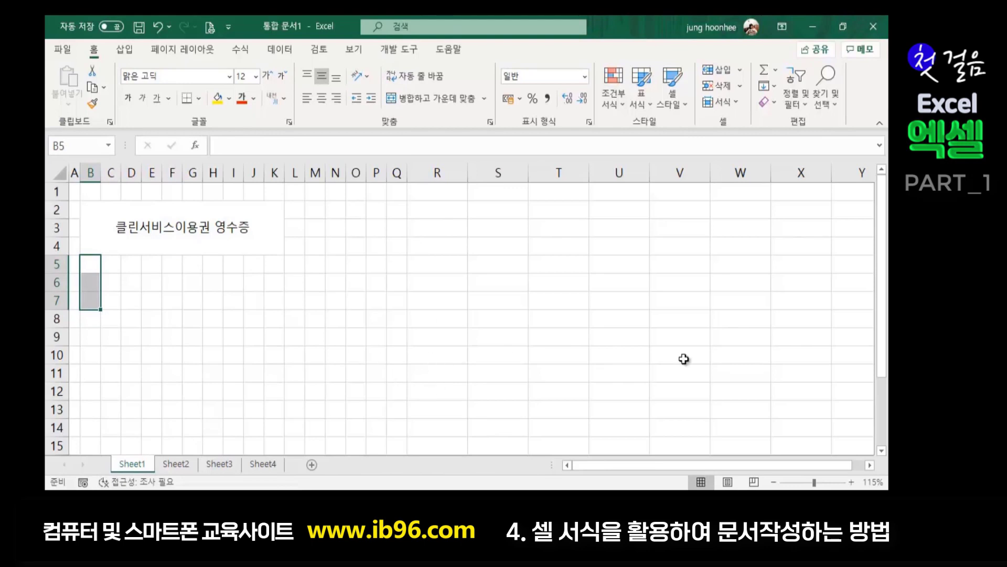
scroll(444, 377, up, 4)
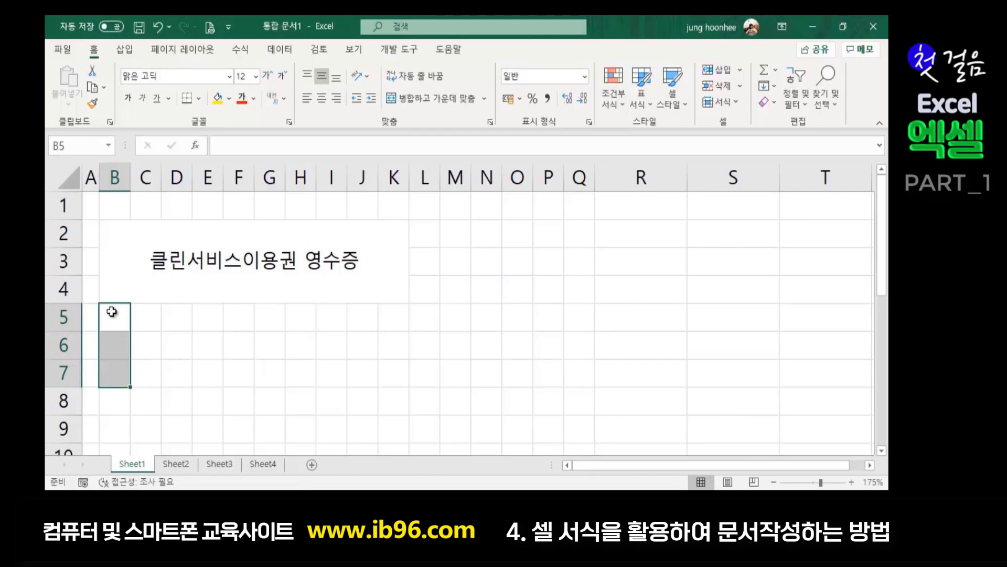
click(445, 99)
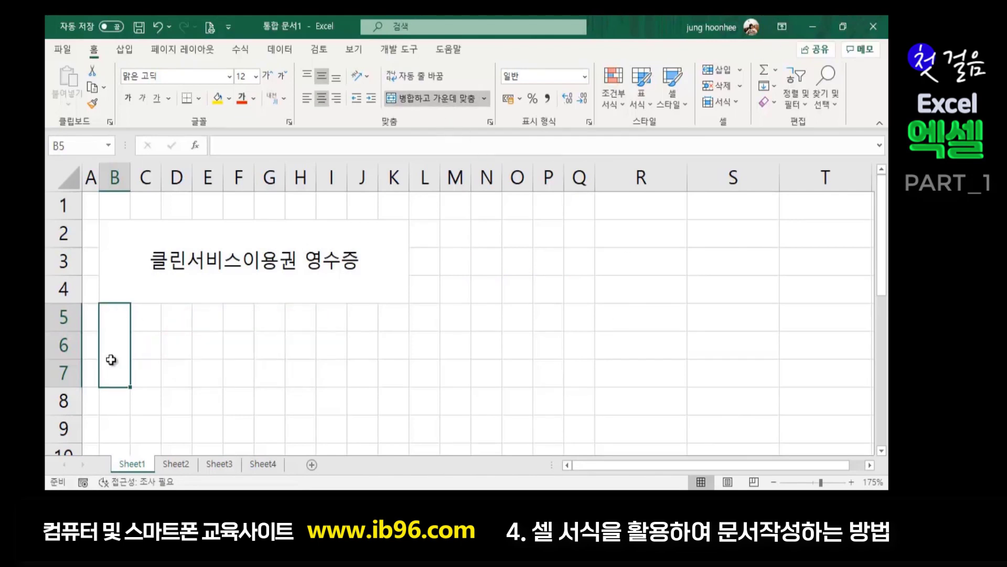
click(149, 315)
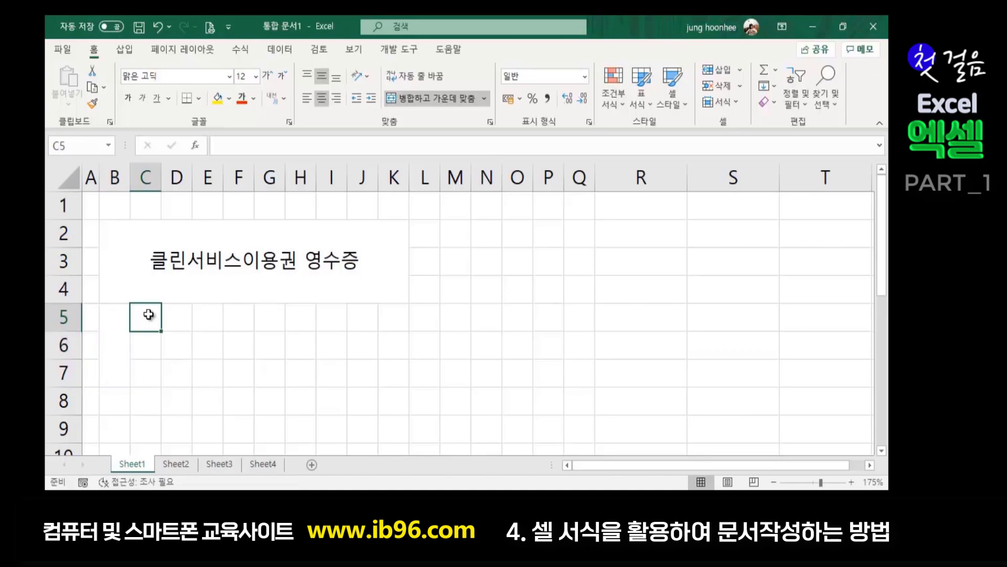
drag(149, 314, 389, 378)
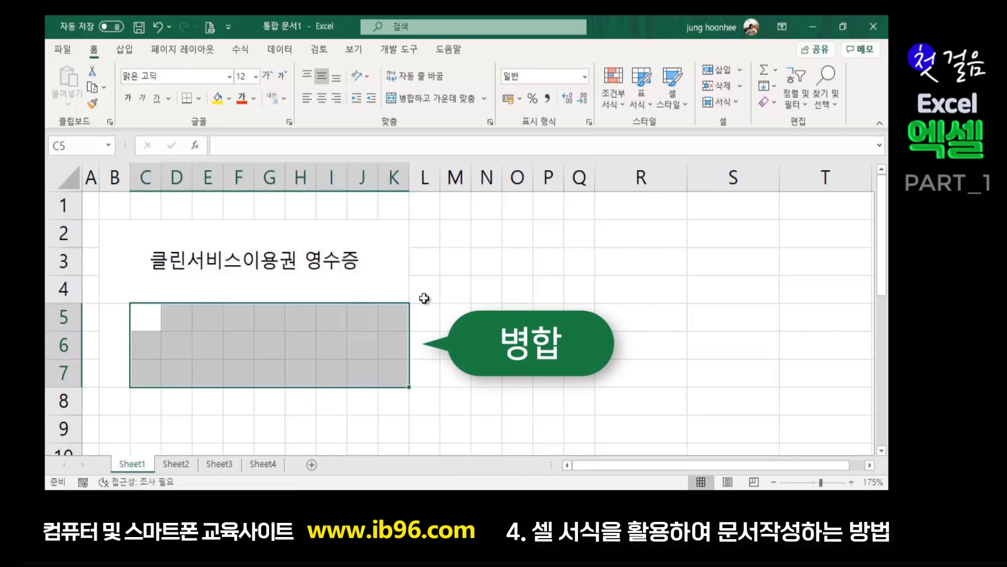
click(457, 98)
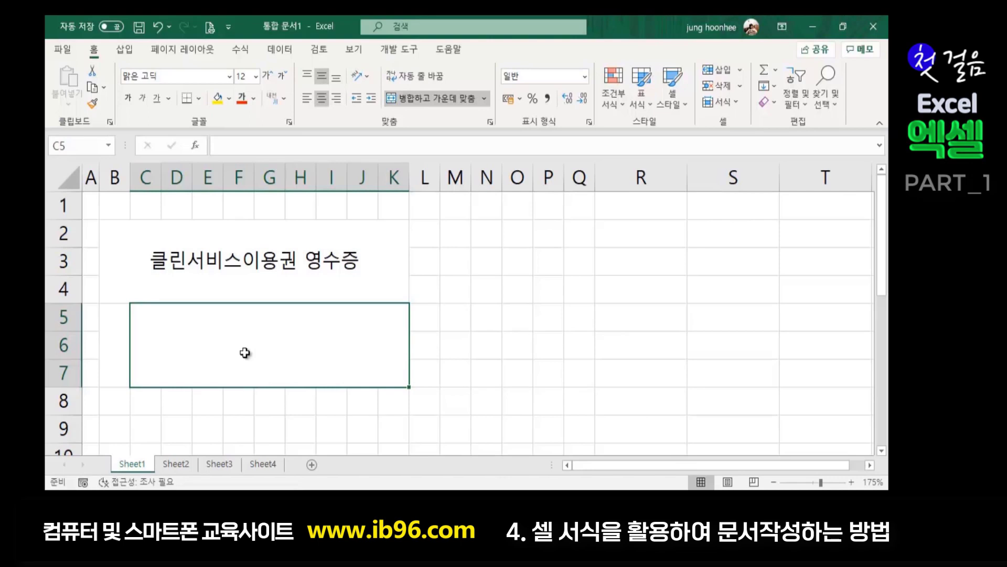
- Enter the label 상호명 in merged cell B5
click(115, 336)
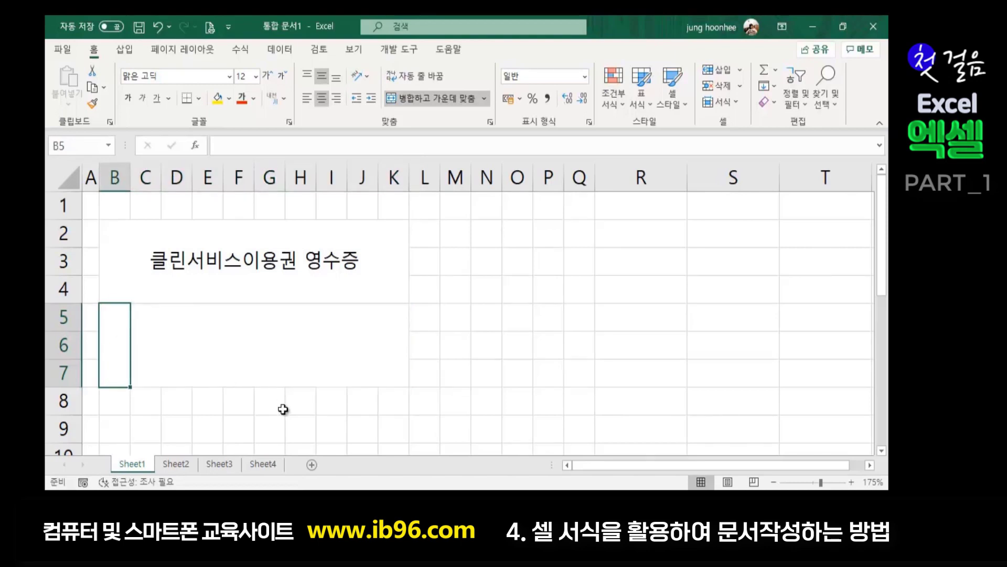
text(상호명)
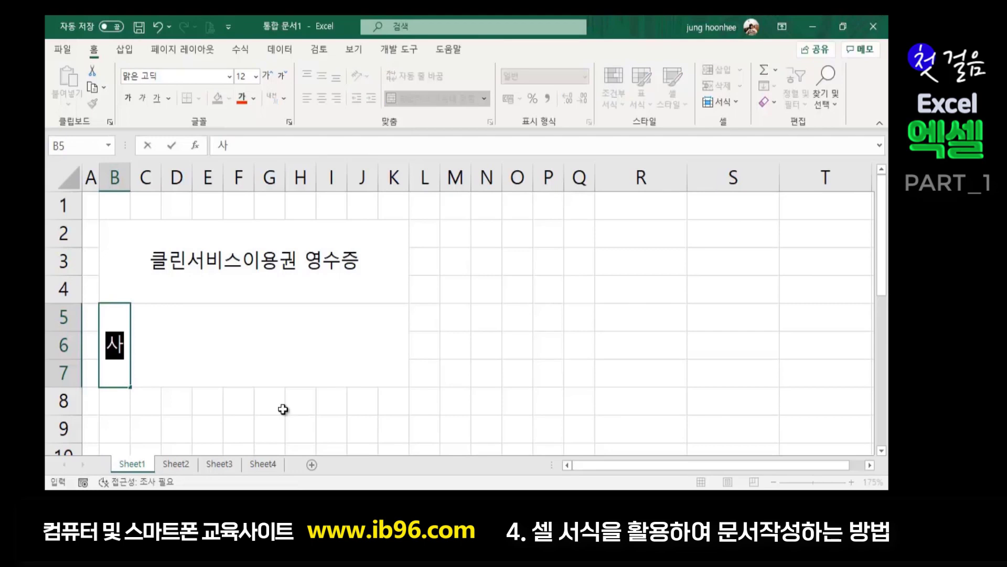
key(Return)
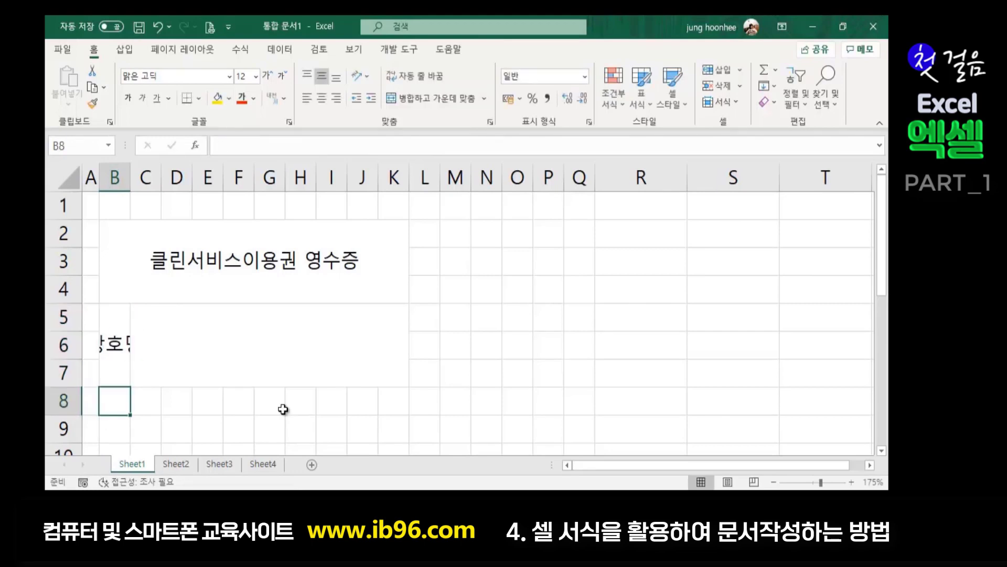
click(113, 346)
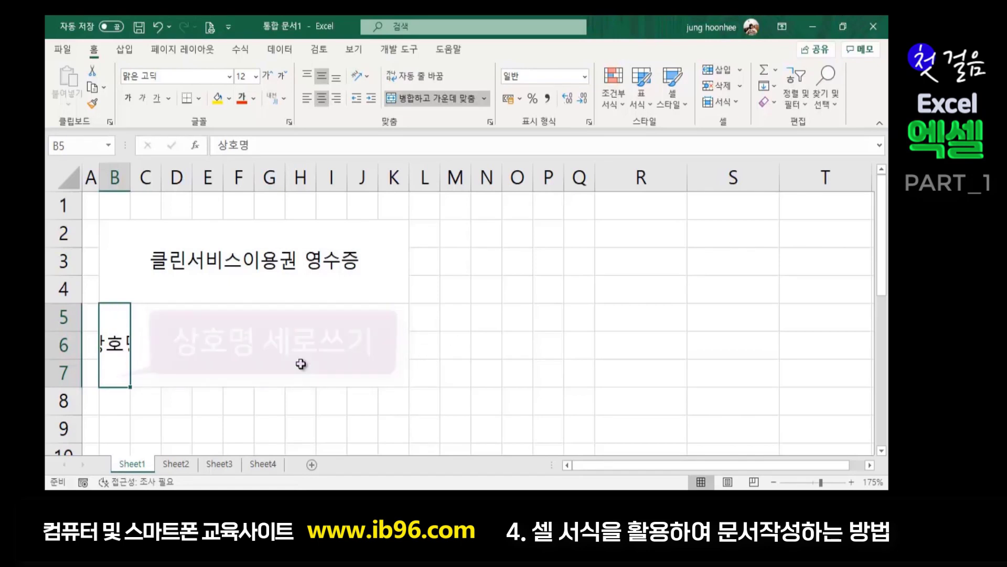
click(297, 344)
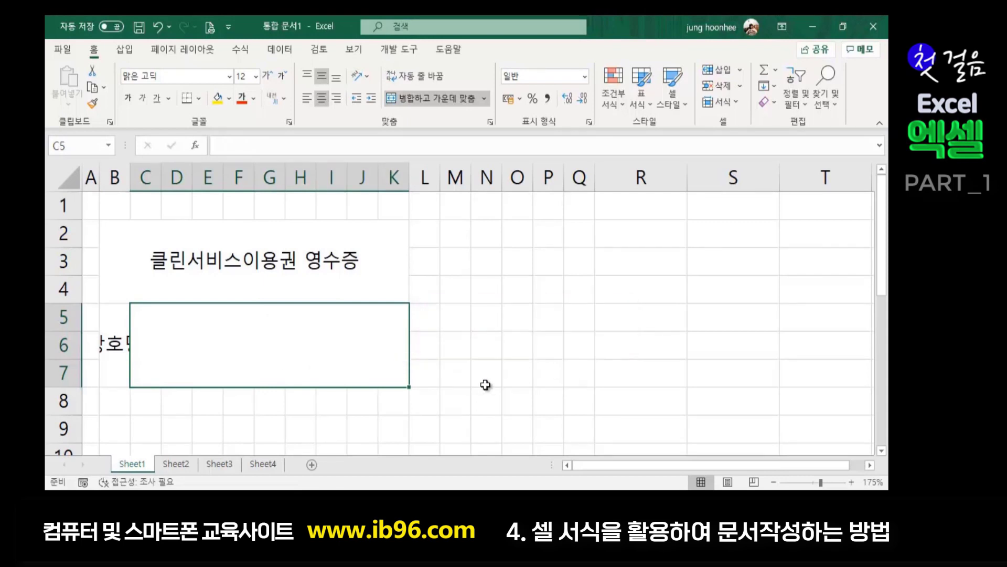
- Type '건강 의료시스템' in C5, then insert '더' at its start
text(건강 )
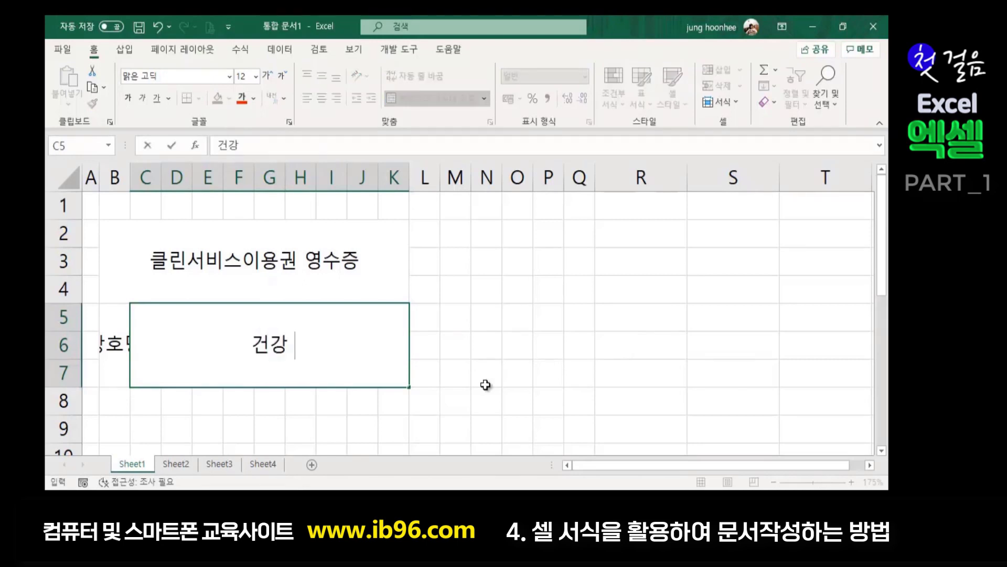
text(의료시)
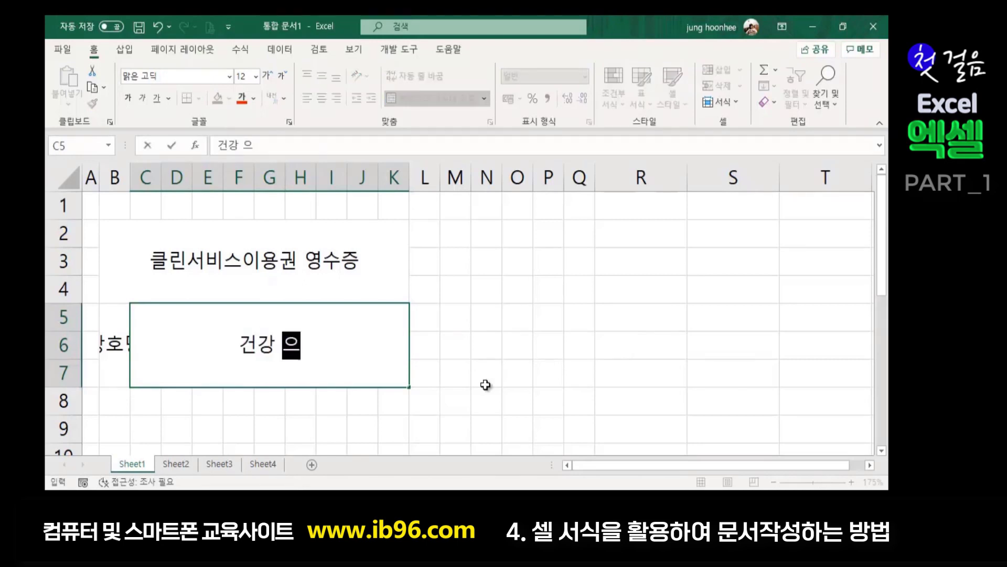
text(스템)
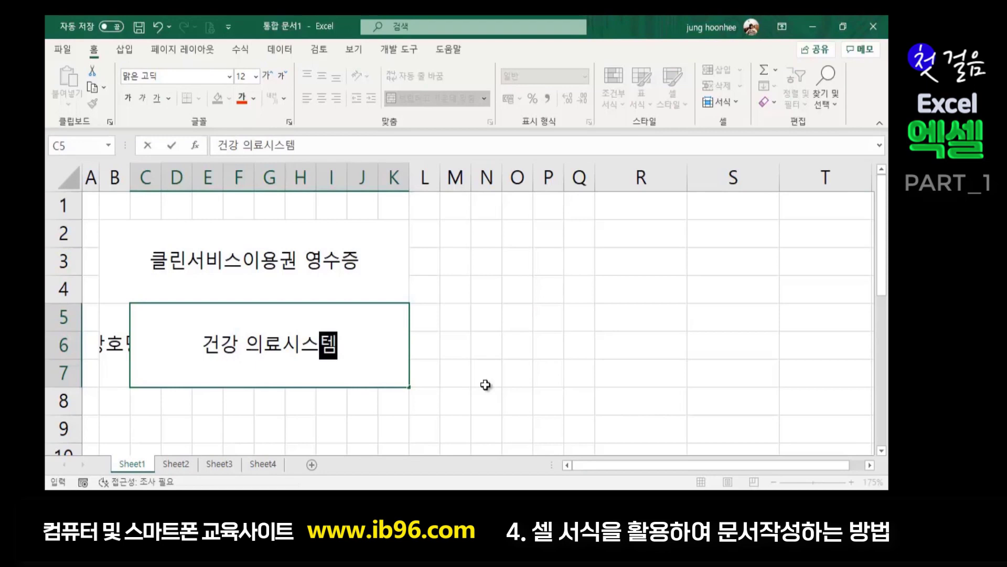
click(204, 343)
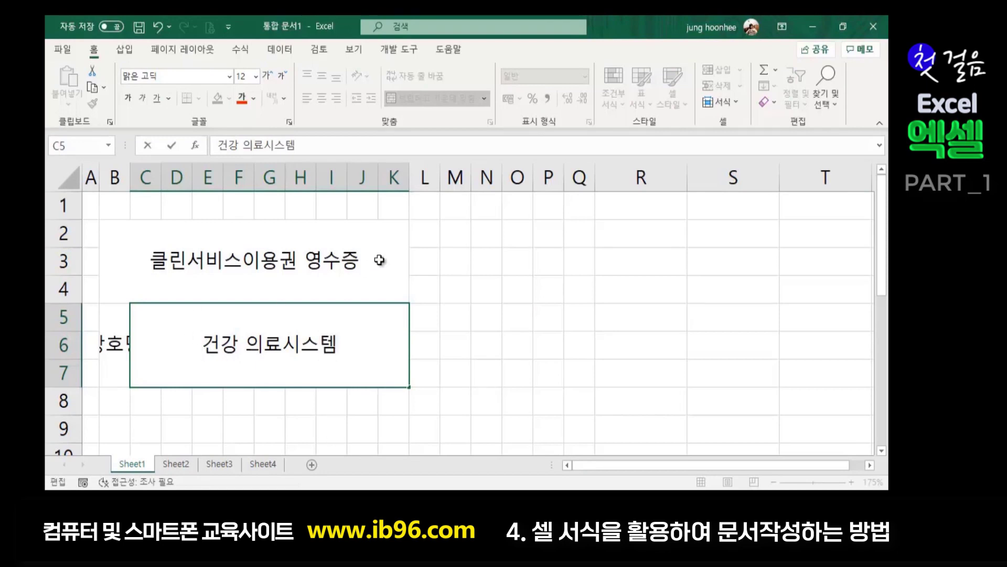
text(더)
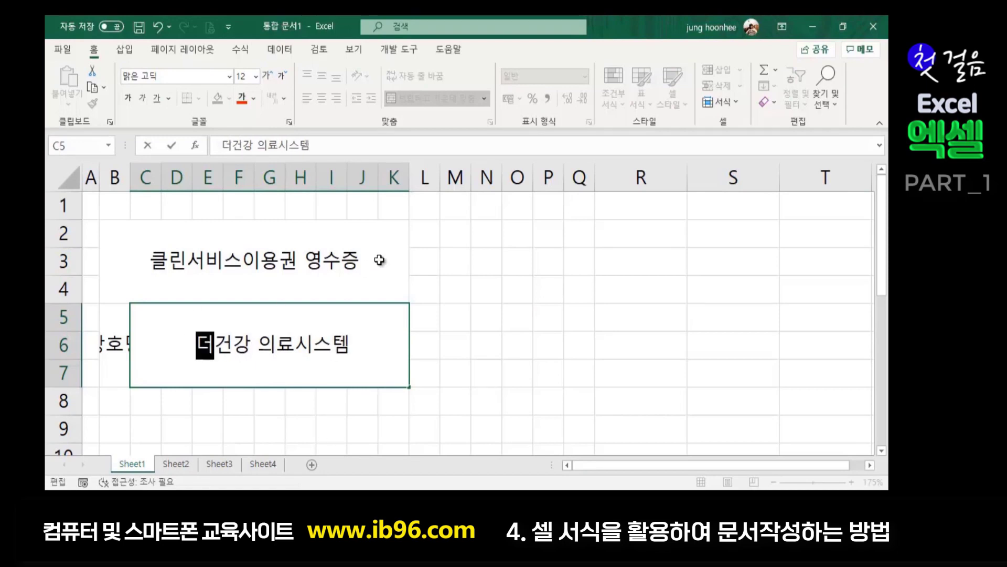
click(304, 422)
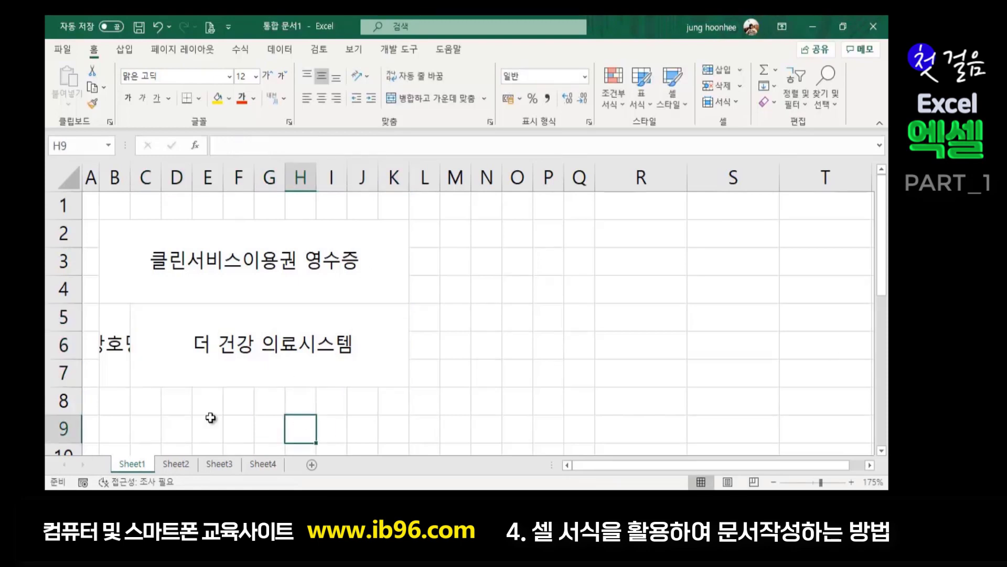
click(110, 338)
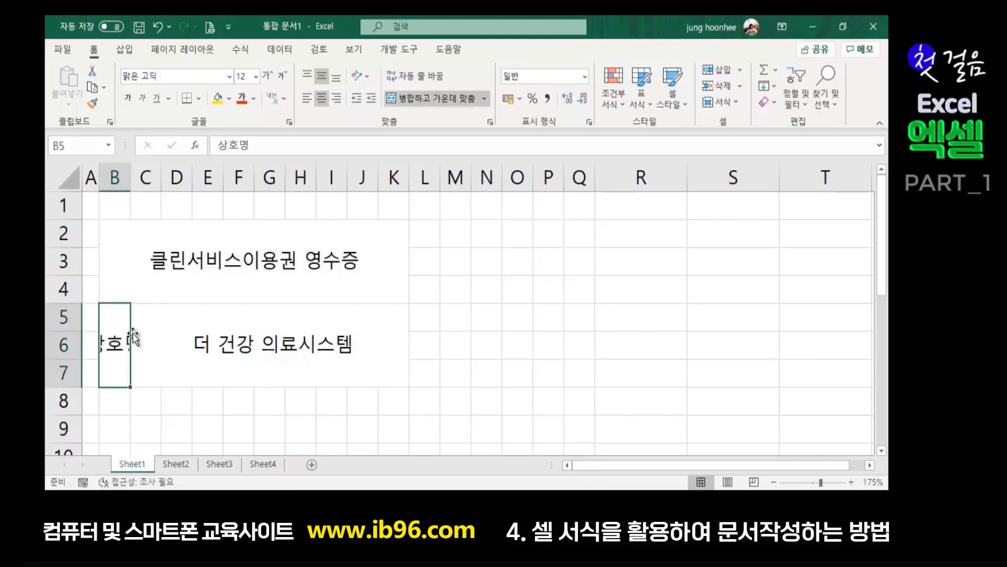
- Open the alignment formatting dialog for the 상호명 cell, then cancel it
click(219, 332)
click(108, 342)
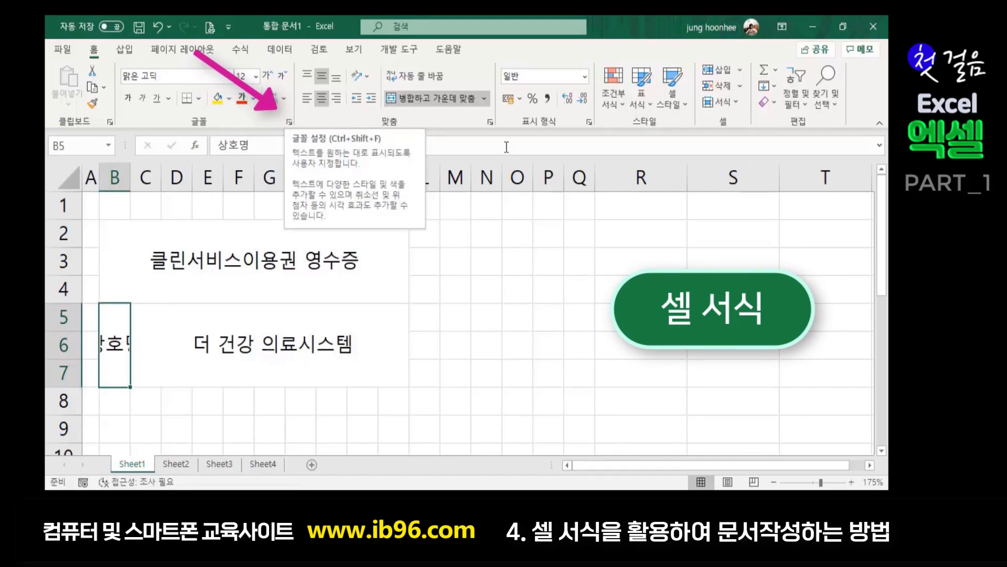
click(490, 123)
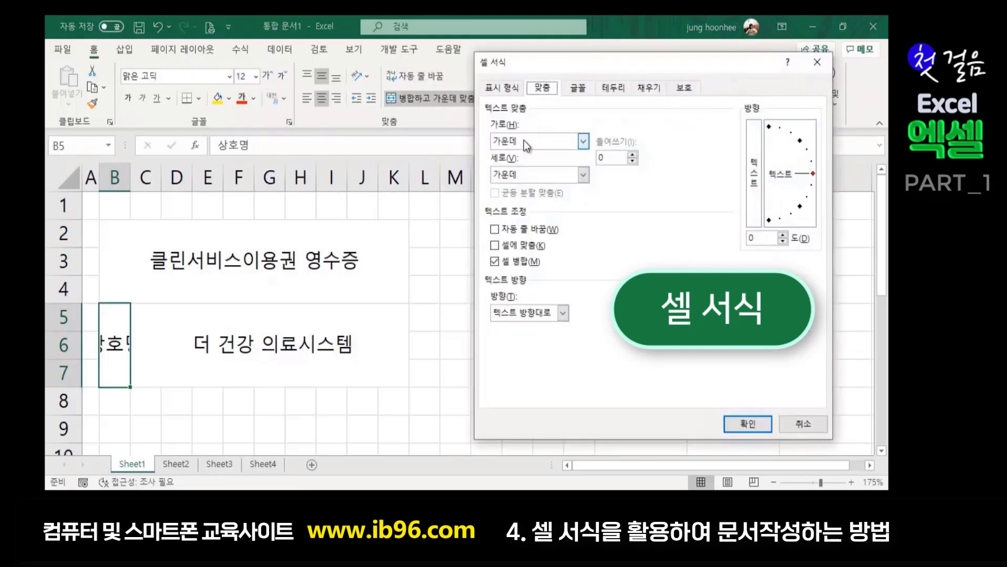
click(803, 423)
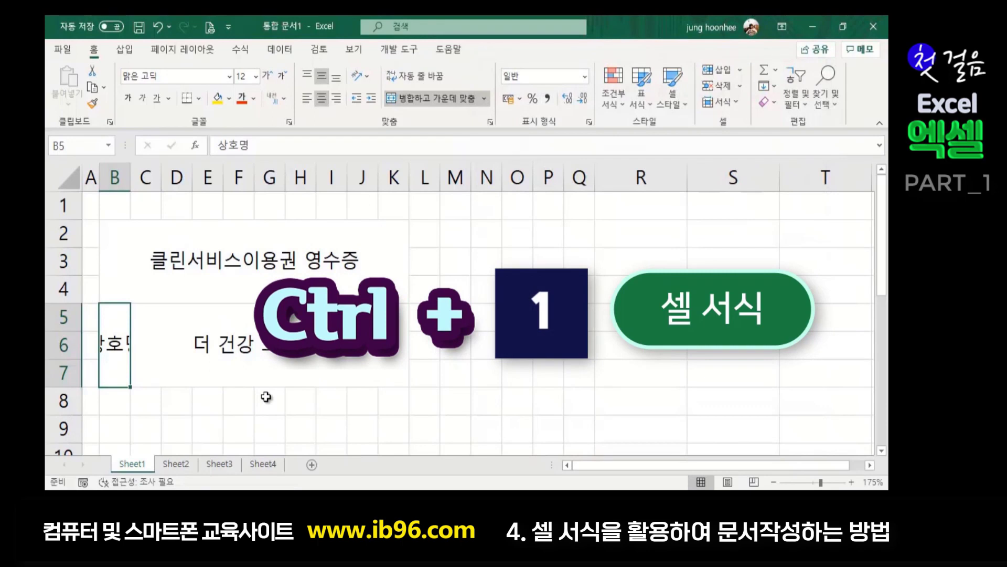
- Reopen Format Cells with Ctrl+1 and browse each tab through to Protection
key(ctrl+1)
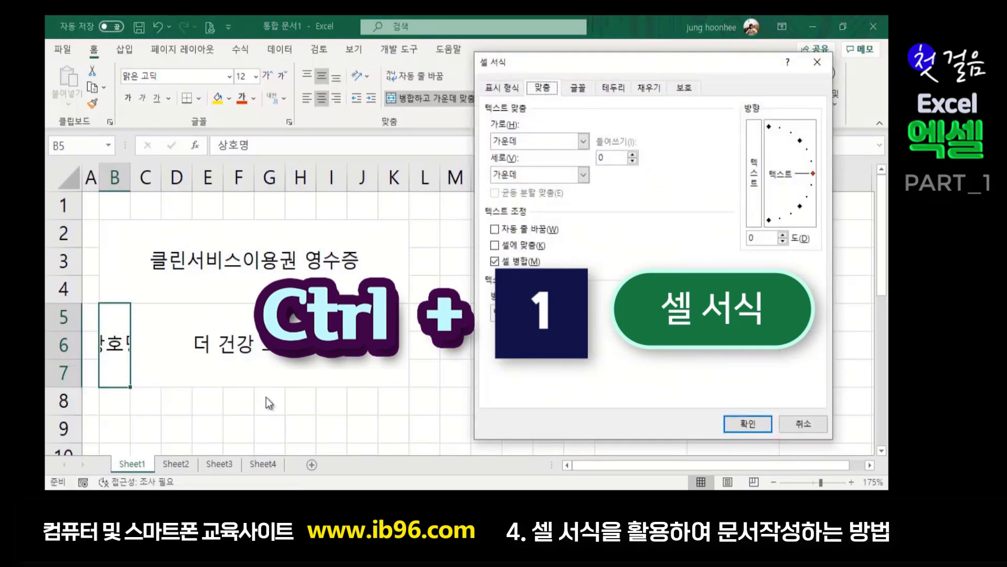
drag(517, 62, 436, 178)
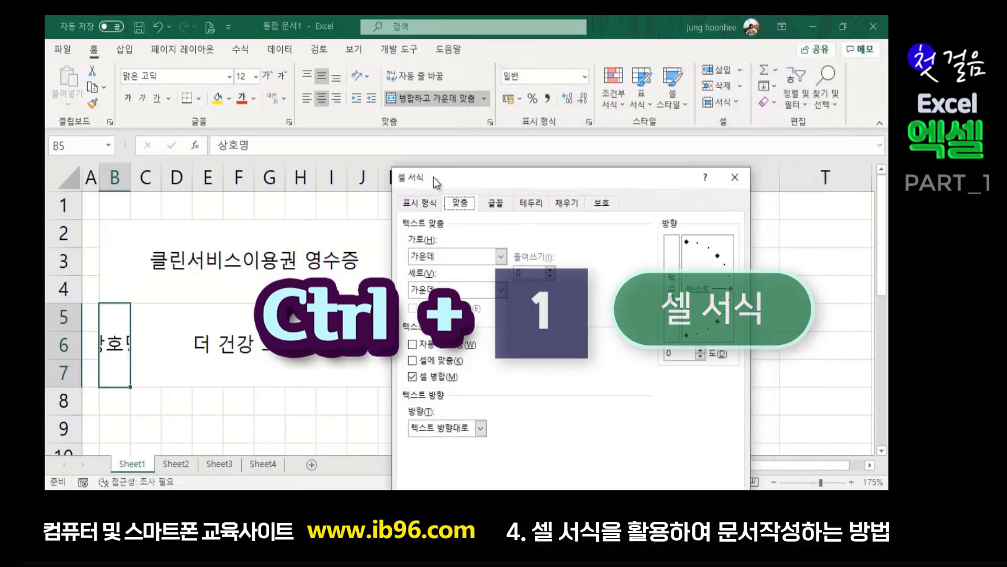
click(420, 206)
click(462, 206)
click(497, 206)
click(530, 205)
click(567, 203)
click(602, 203)
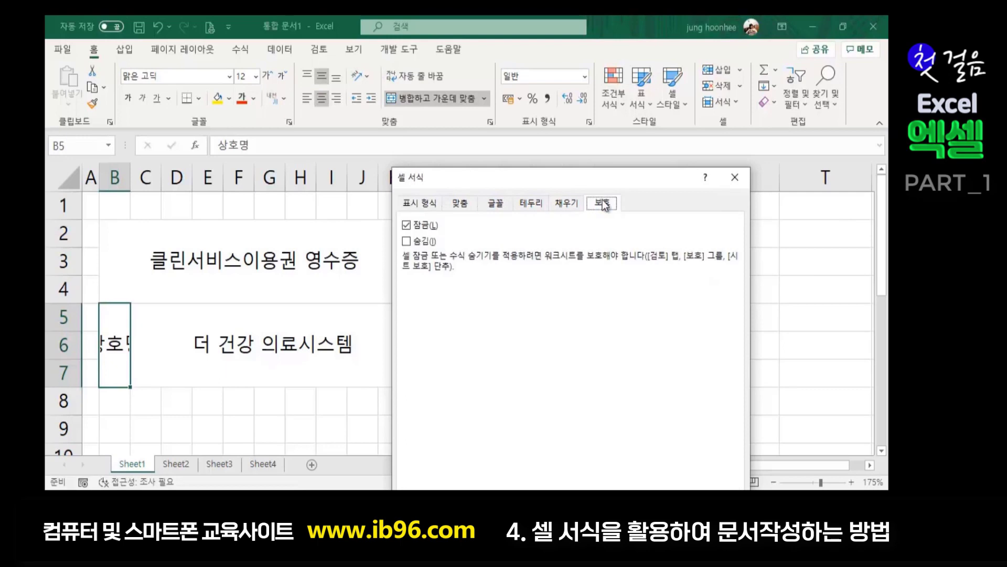
- Return to the Alignment tab and keep horizontal alignment on 가운데 (Center)
drag(516, 175, 410, 138)
click(354, 164)
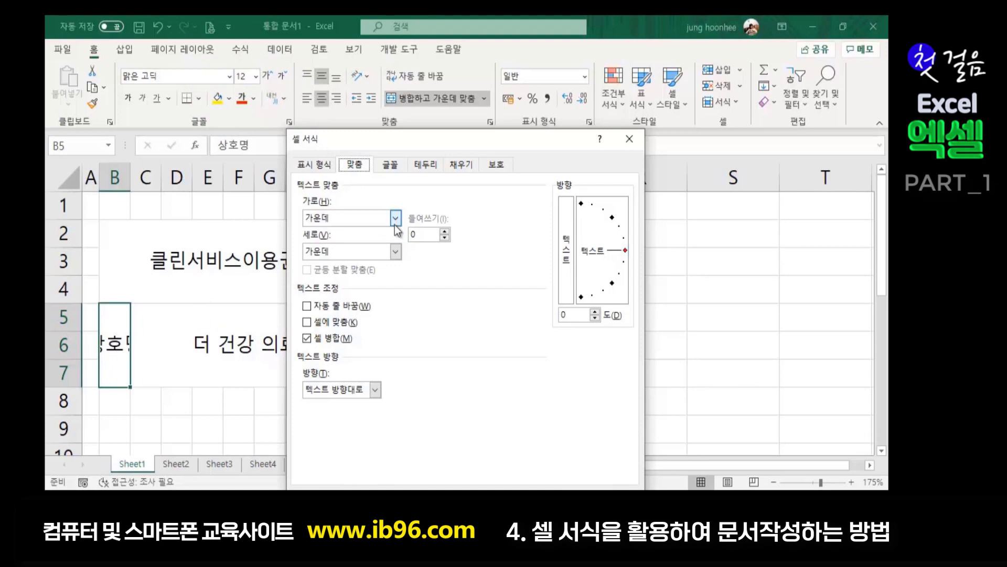
drag(388, 147, 580, 147)
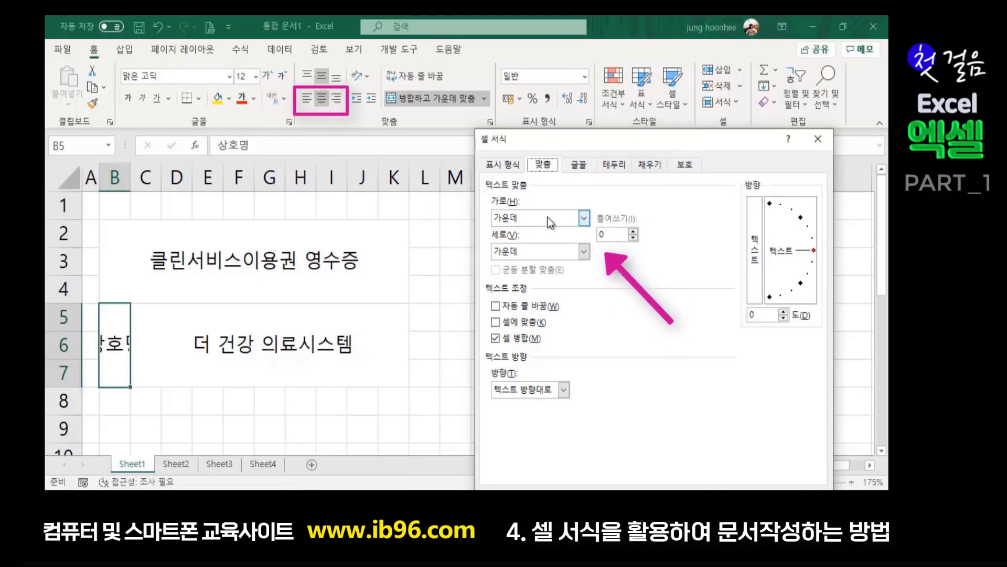
click(585, 218)
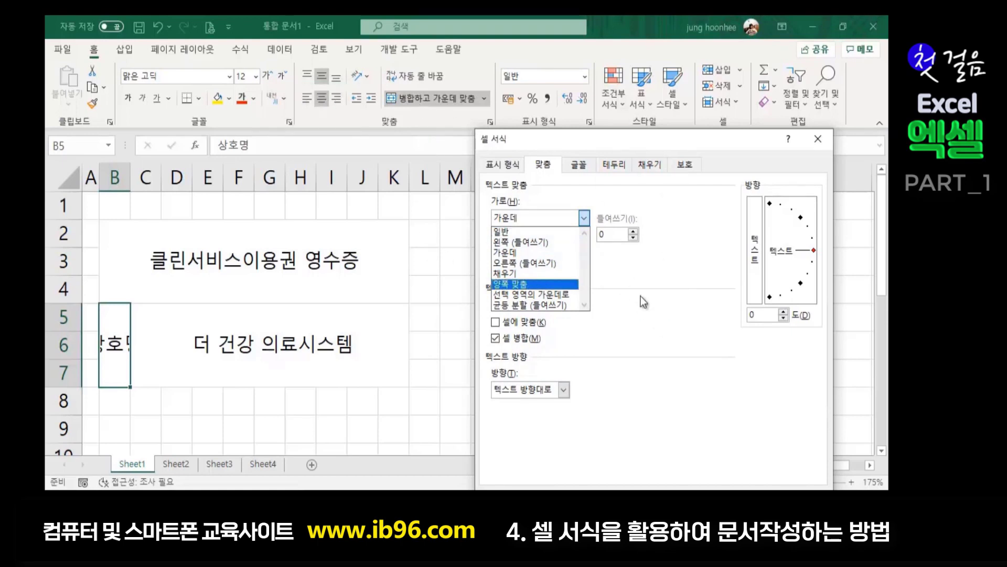
click(591, 277)
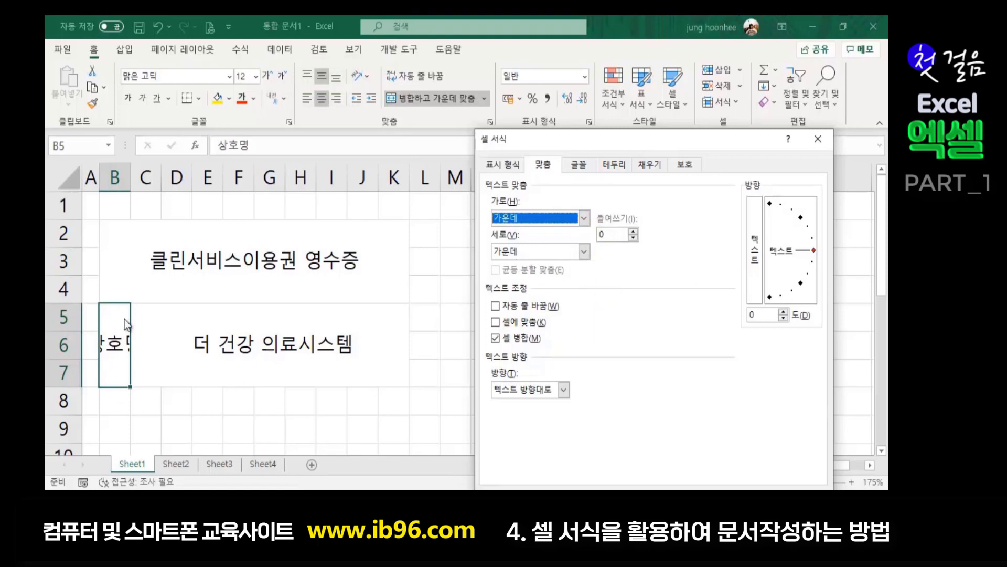
- Give the 상호명 label in B5:B7 vertical text orientation, one character per line
click(756, 253)
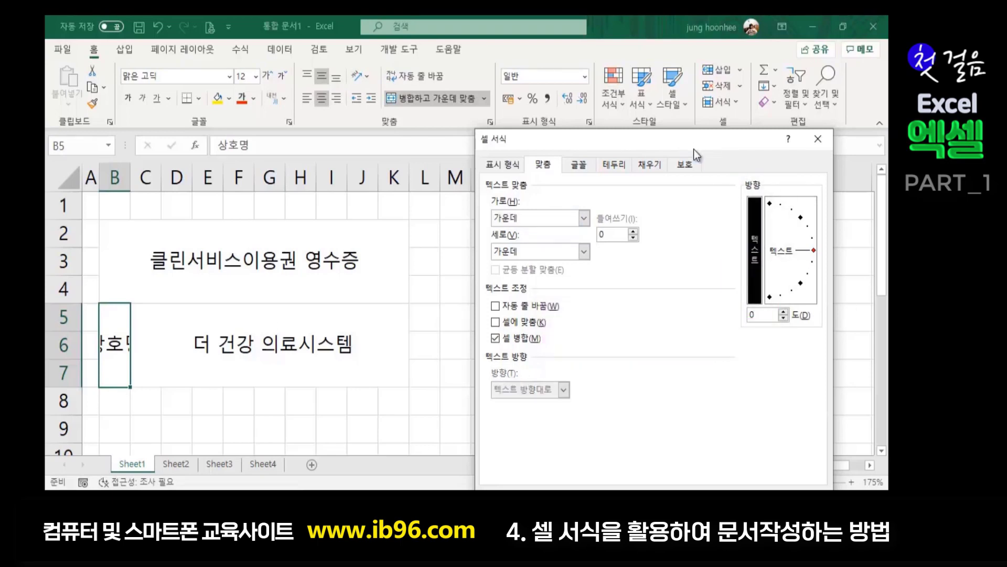
drag(693, 142, 536, 50)
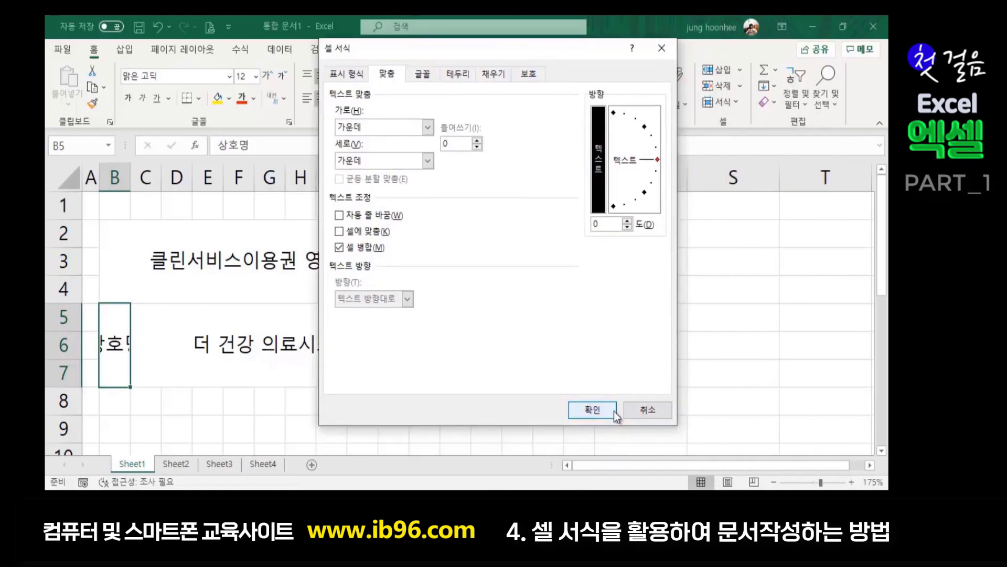
click(590, 409)
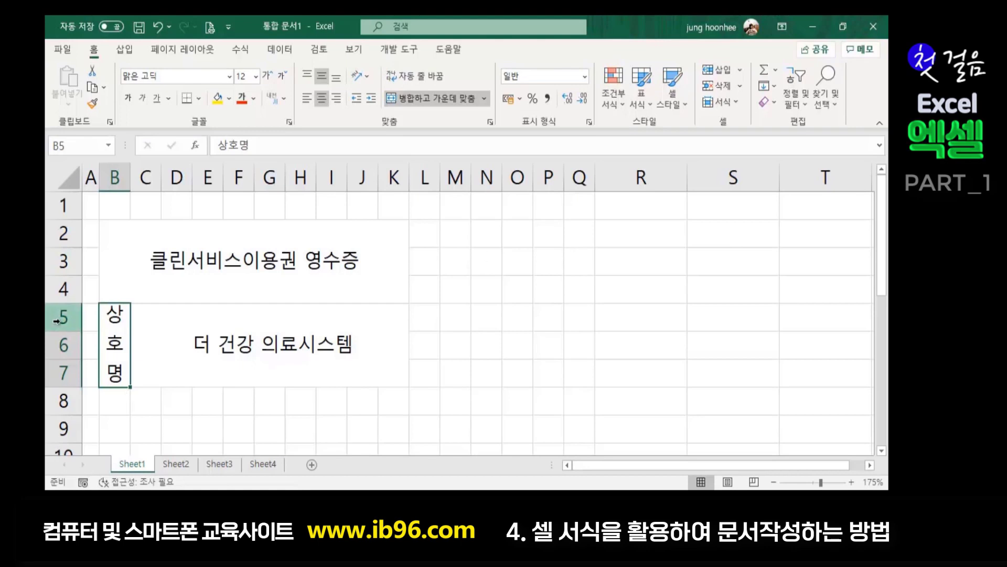
click(172, 358)
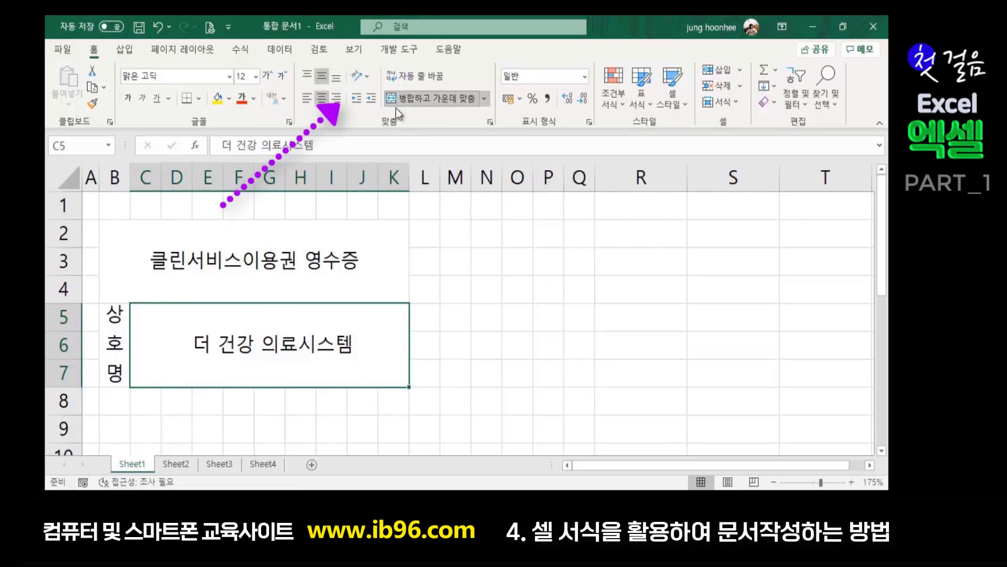
click(368, 78)
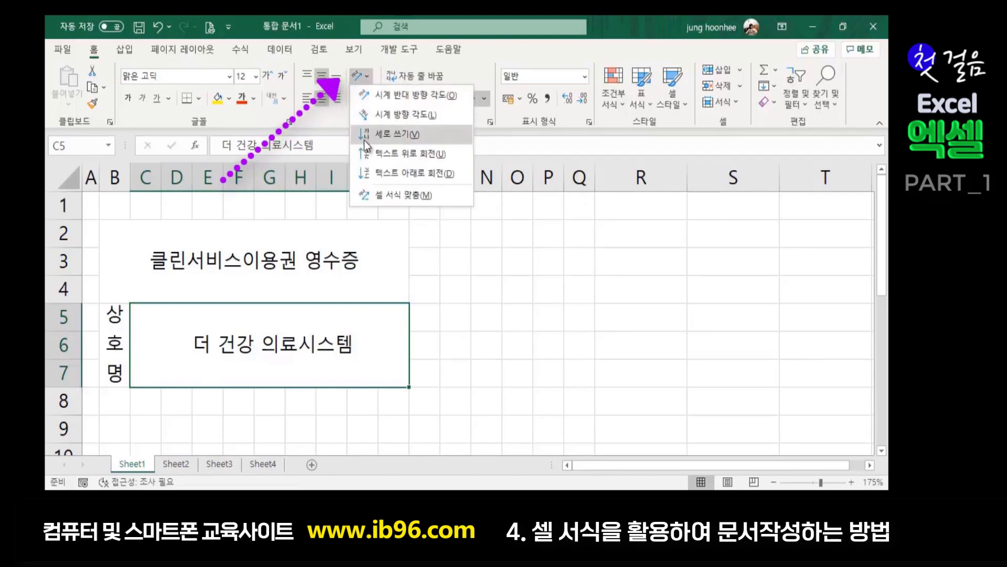
click(548, 351)
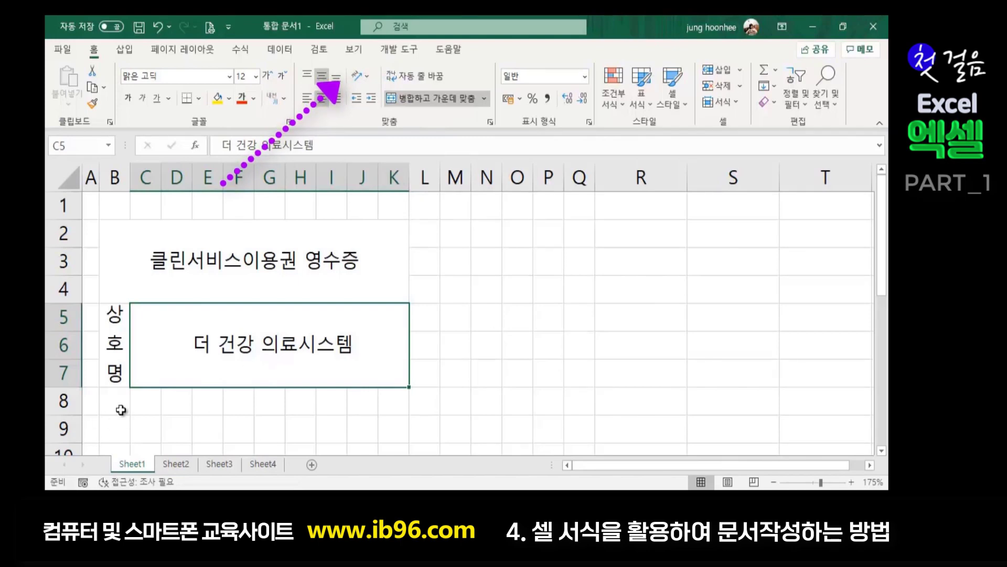
click(115, 375)
click(227, 386)
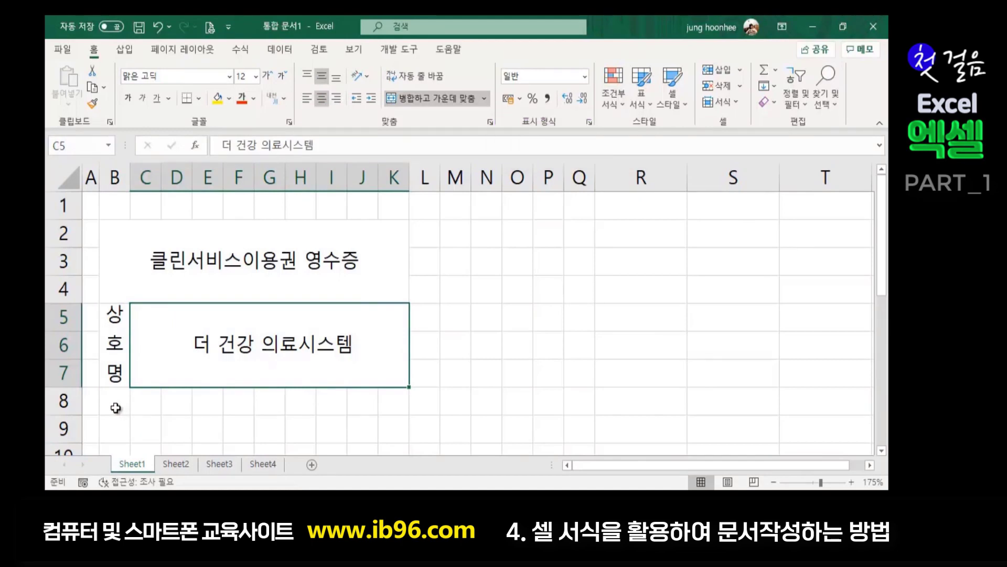
click(116, 407)
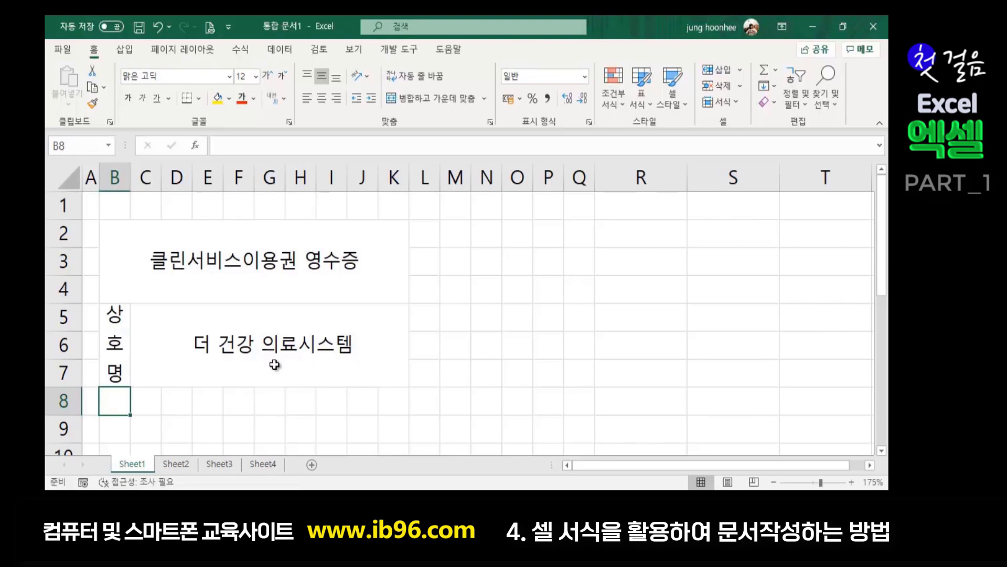
- Merge B8:D8 and enter the label 서비스요청횟수
drag(121, 400, 178, 402)
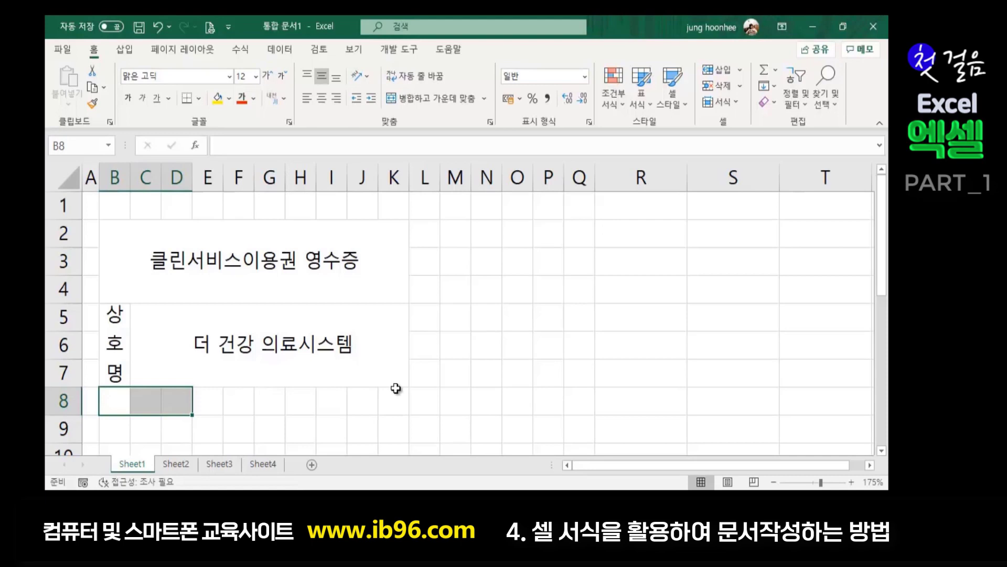
click(440, 98)
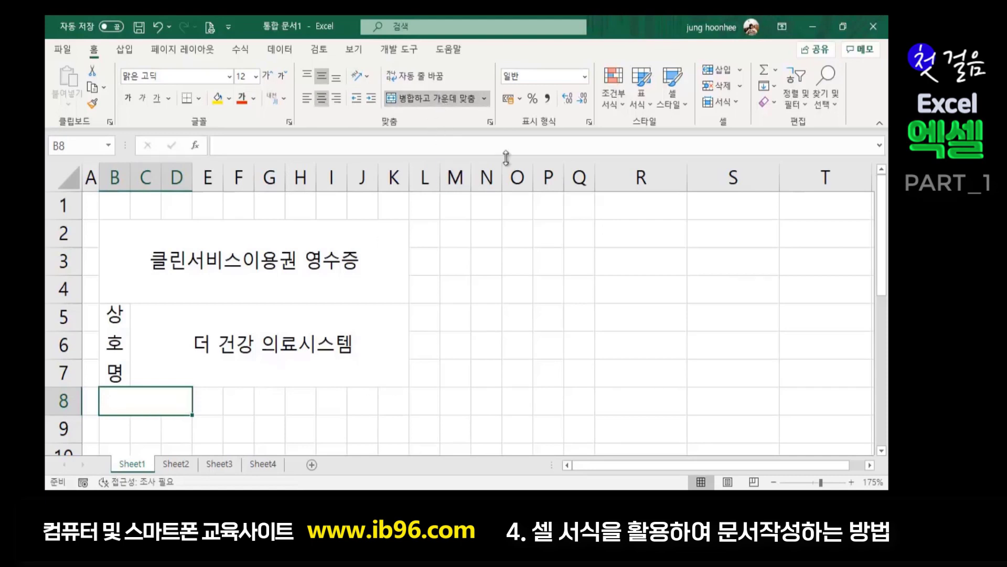
text(서비스)
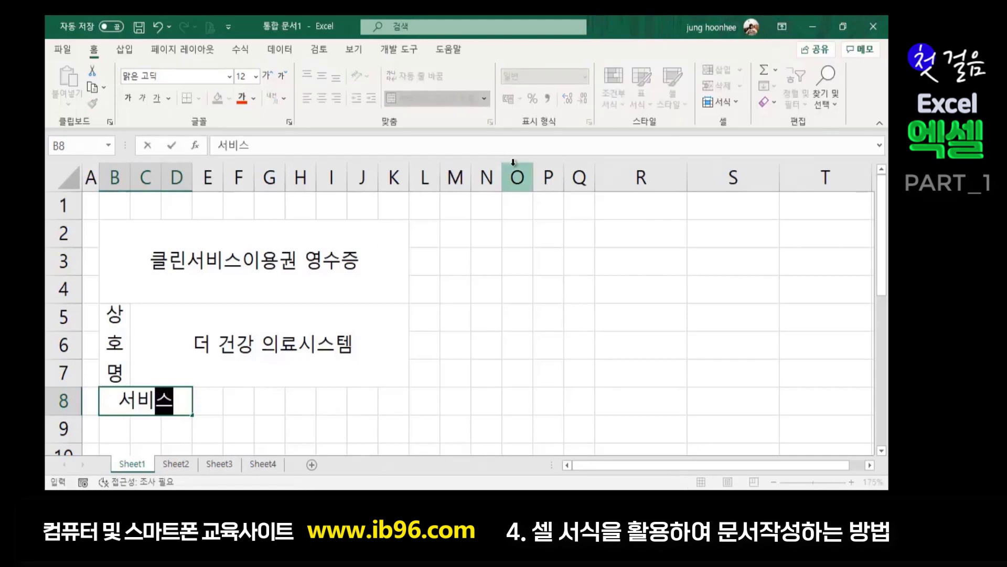
text(요청횟)
key(Return)
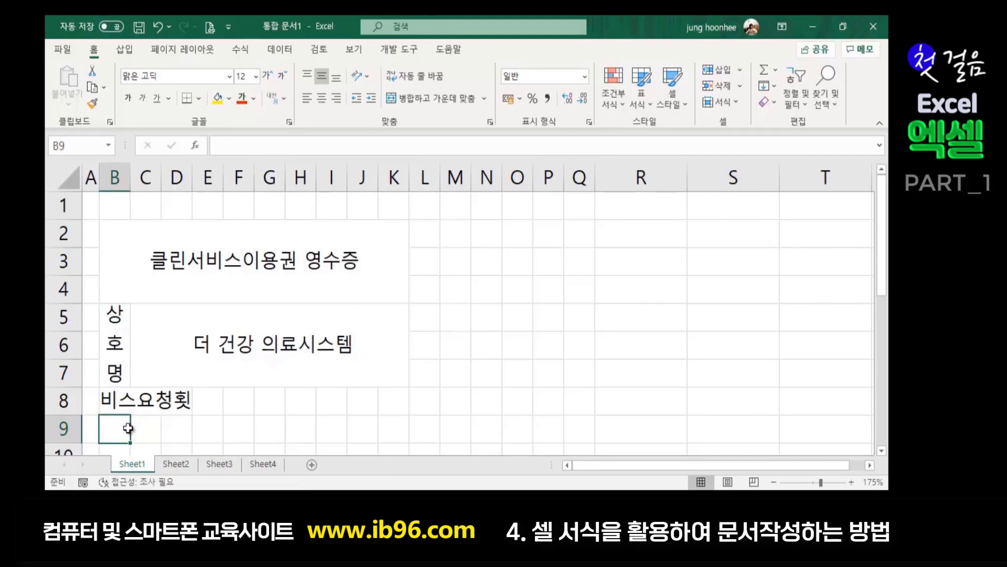
- Merge B9:D9 and enter the label 이용요금(1회당)
drag(116, 426, 173, 426)
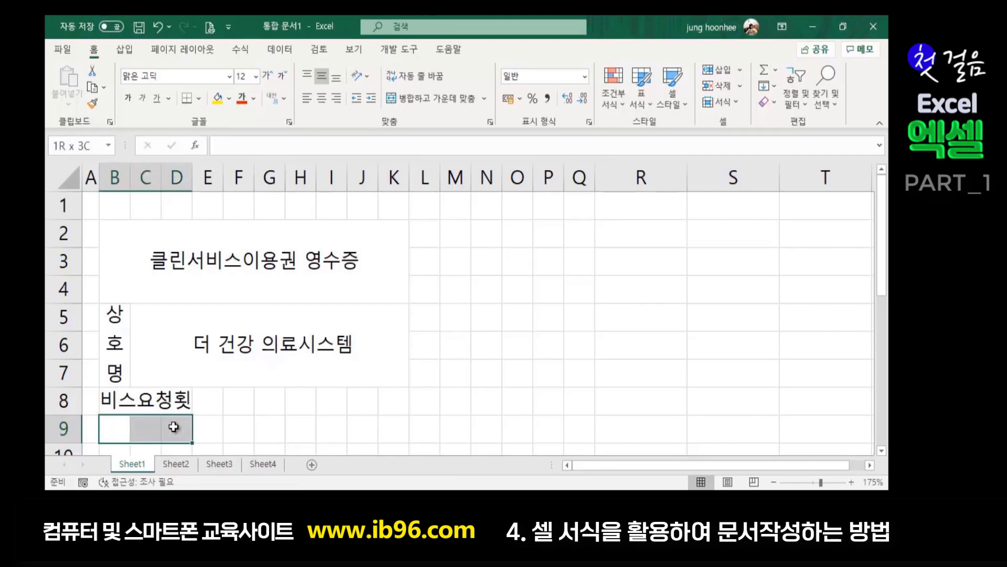
click(451, 99)
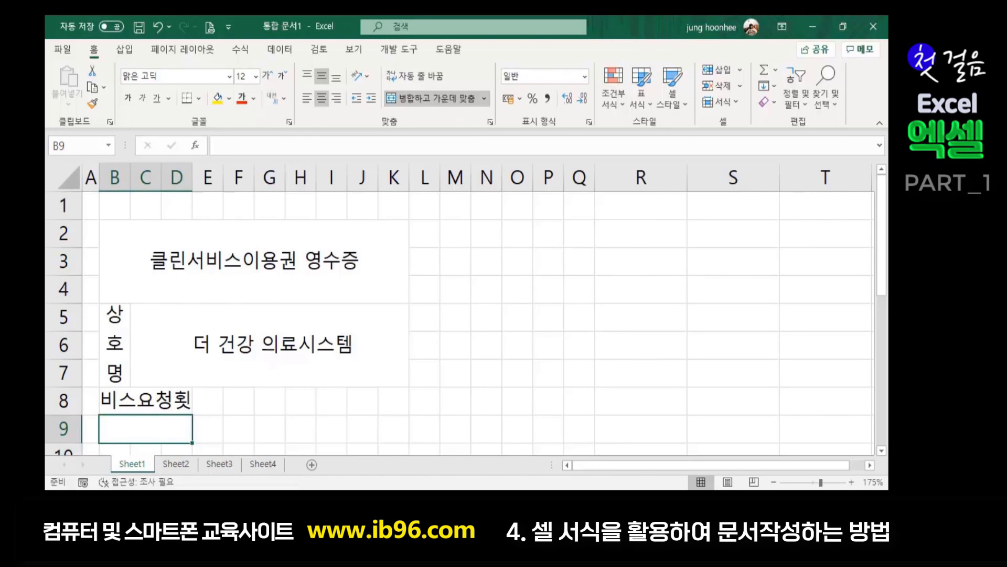
text(벗)
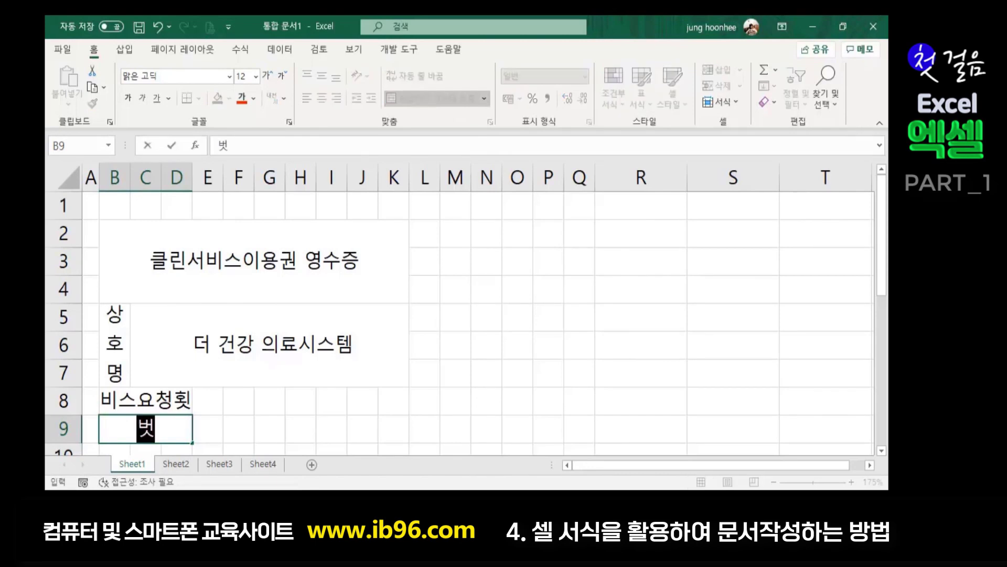
key(BackSpace)
key(BackSpace)
key(BackSpace)
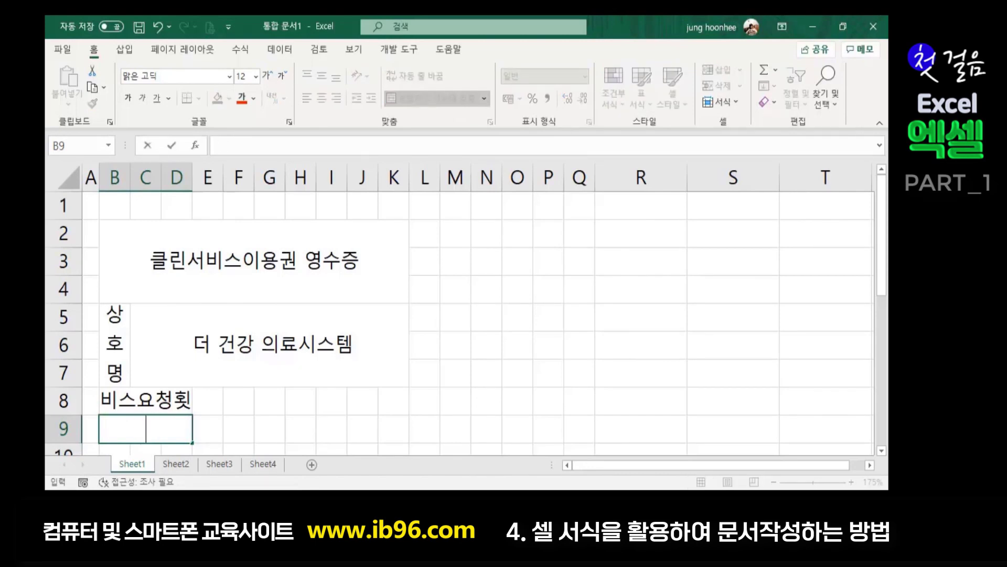
text(이용요금)
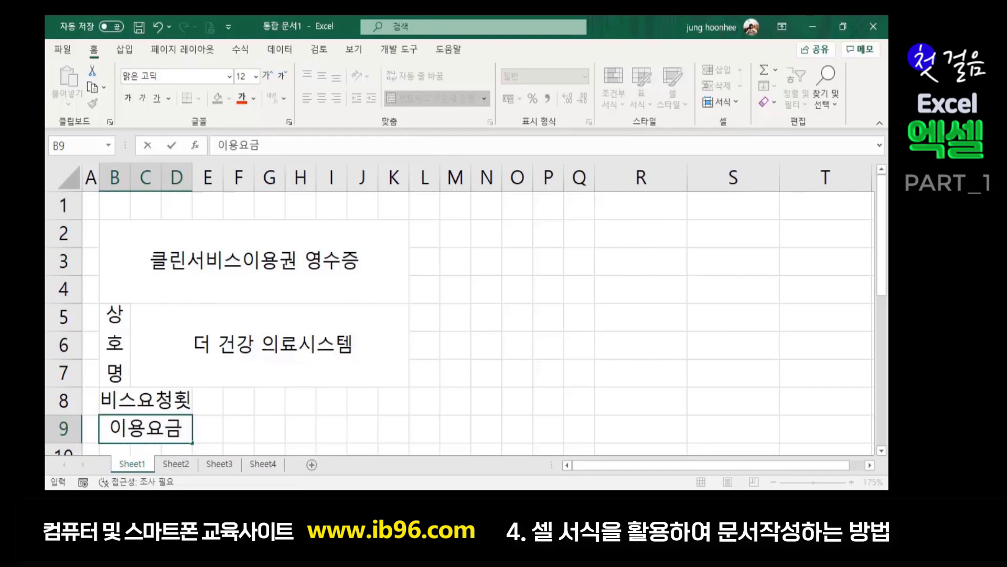
text((1)
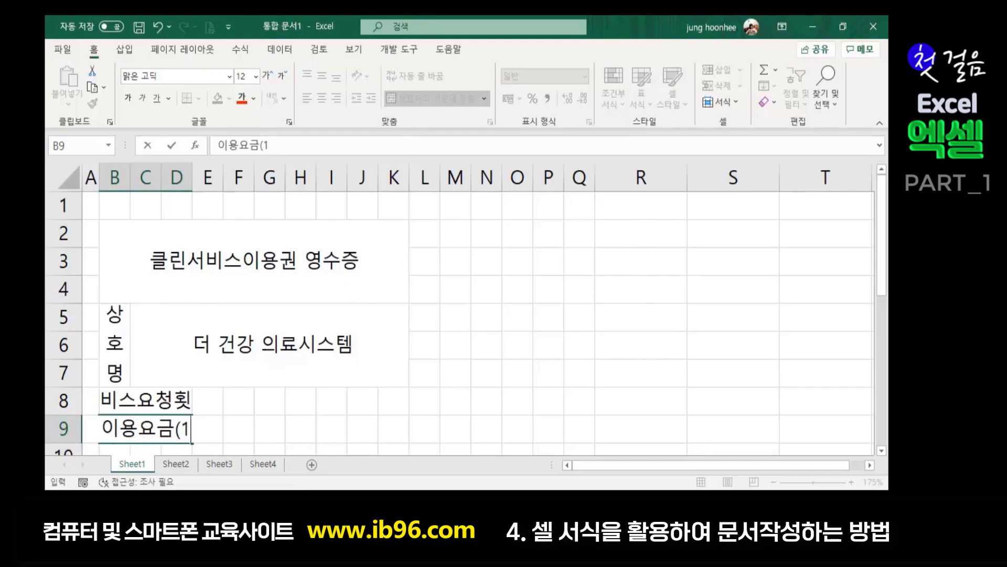
text(회당))
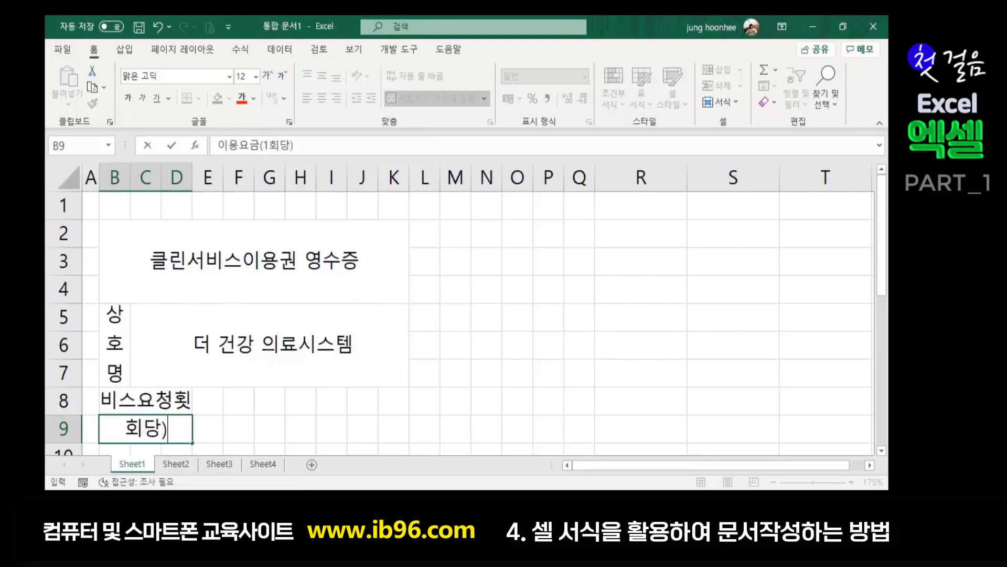
key(Return)
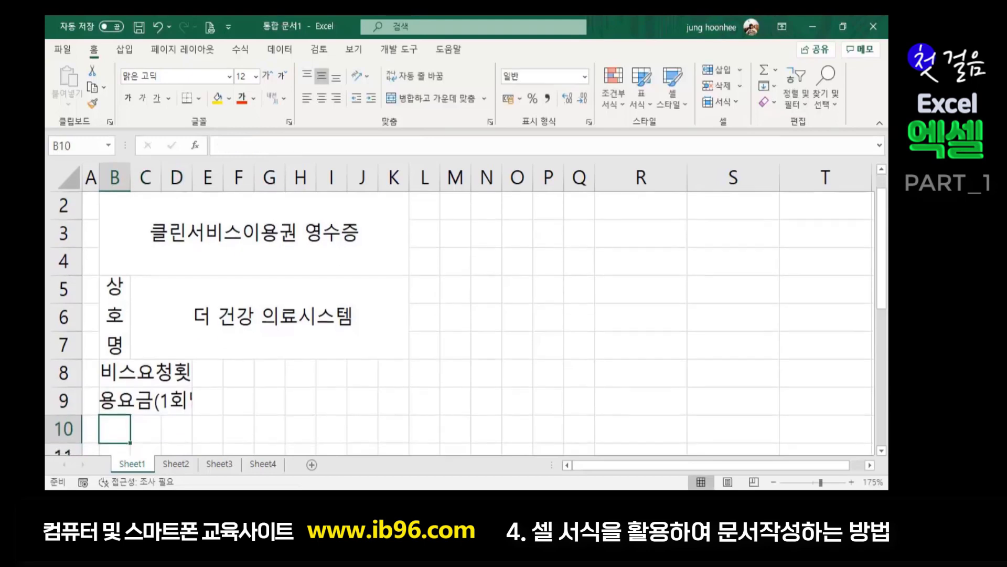
- Inspect the 서비스요청횟수 and 이용요금(1회당) labels in B8 and B9
click(125, 370)
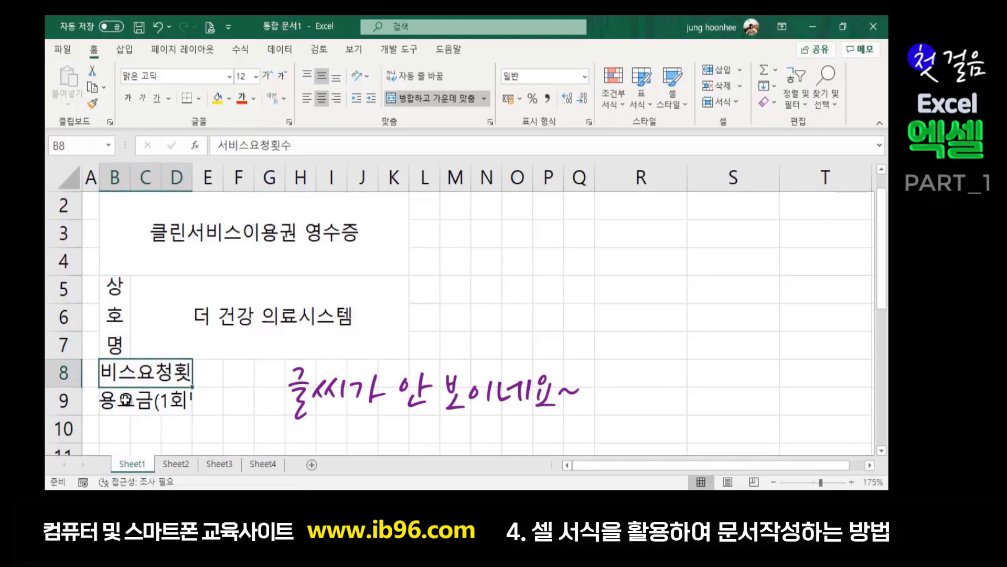
key(Down)
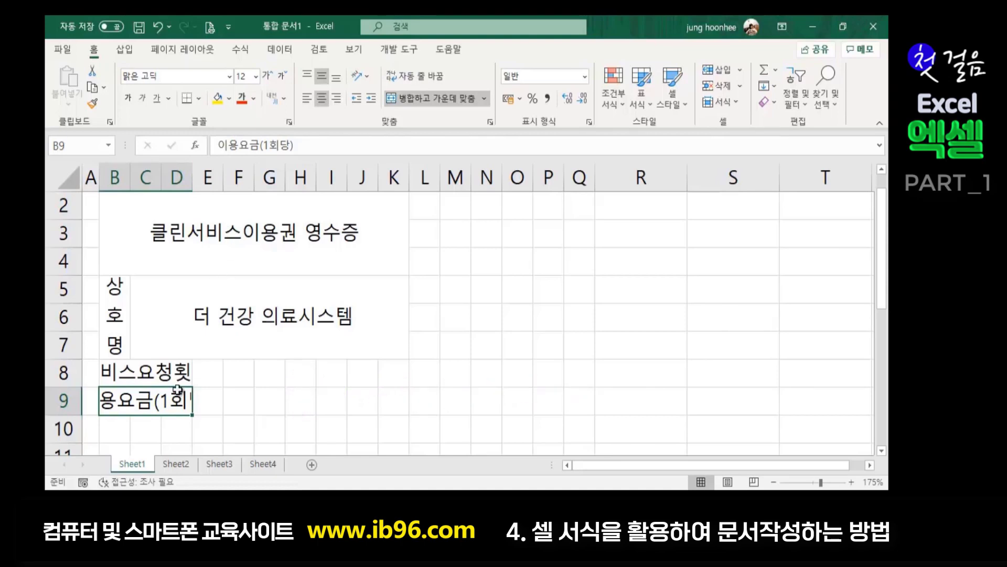
click(164, 374)
click(164, 400)
click(164, 373)
drag(165, 373, 168, 400)
click(256, 379)
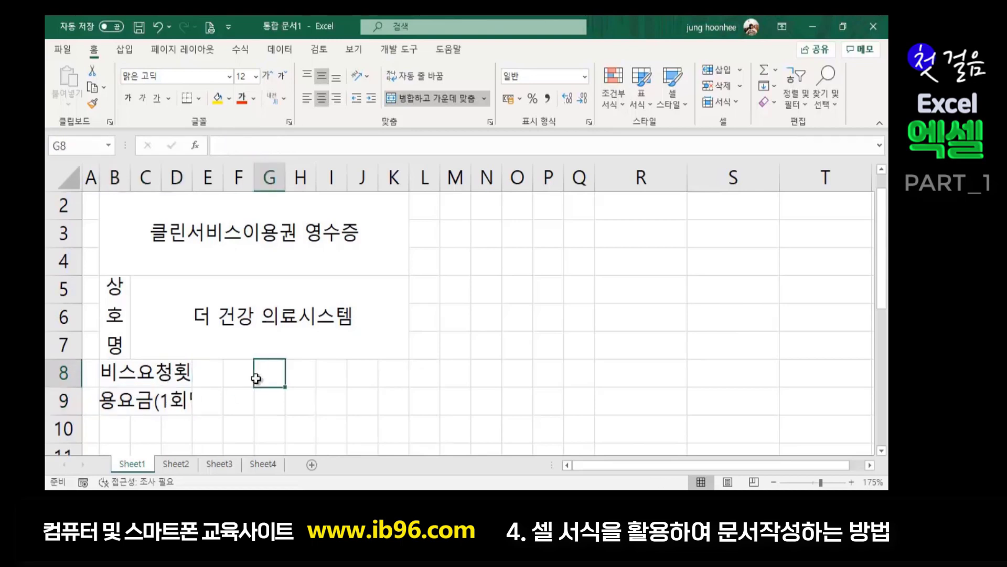
click(122, 428)
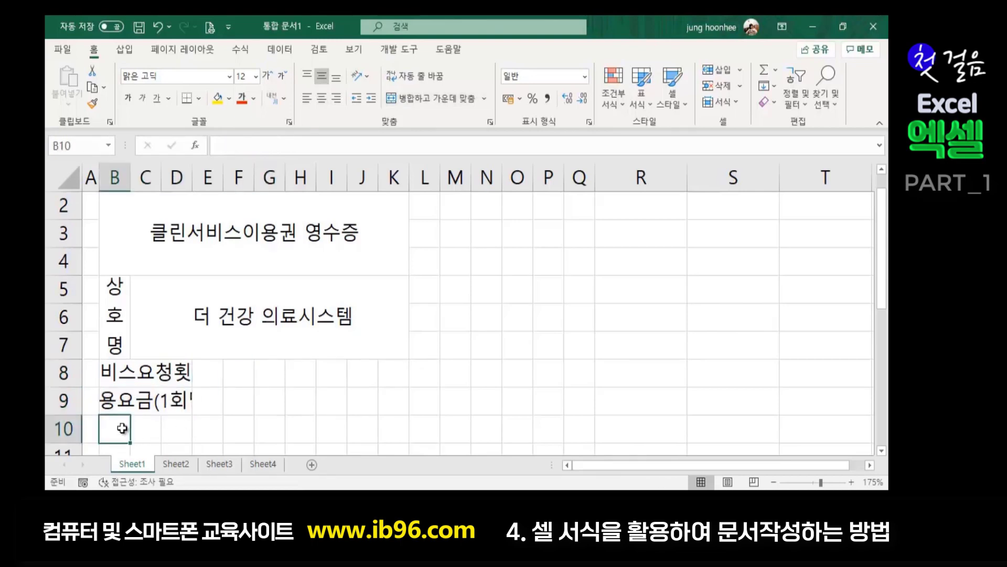
- Review the title, 상호명, company name and label cells, and column B
click(151, 232)
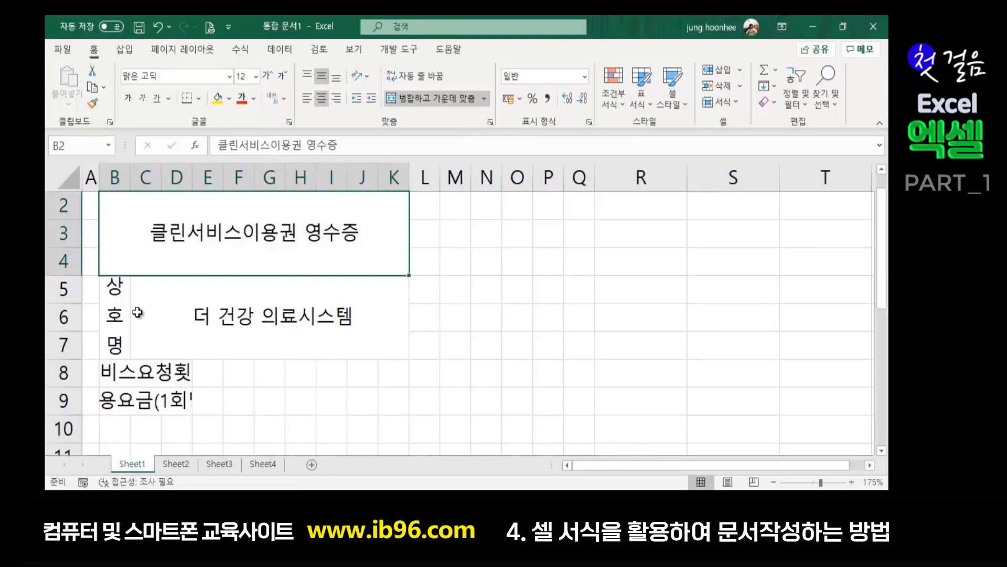
click(116, 304)
click(181, 308)
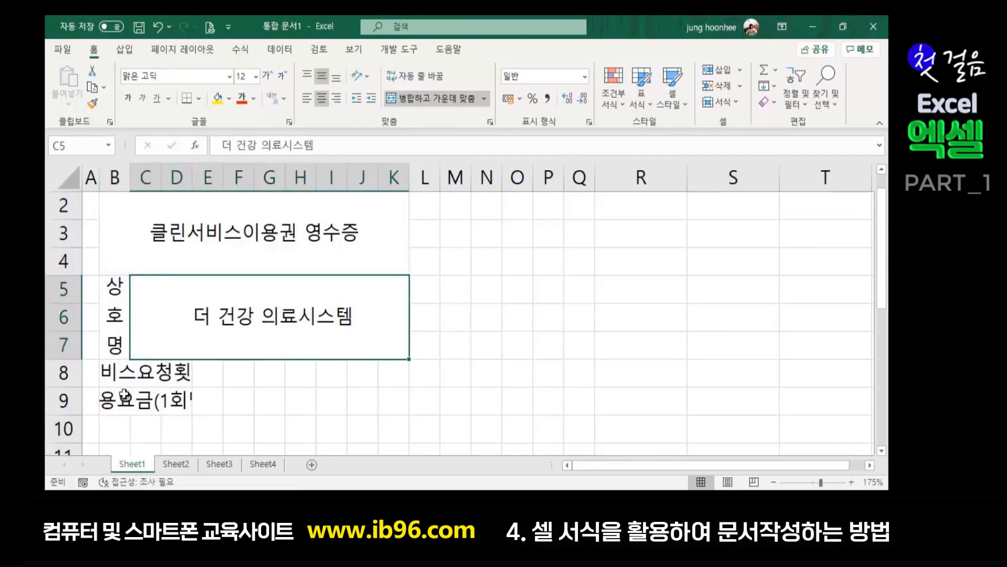
click(141, 372)
click(138, 396)
click(114, 173)
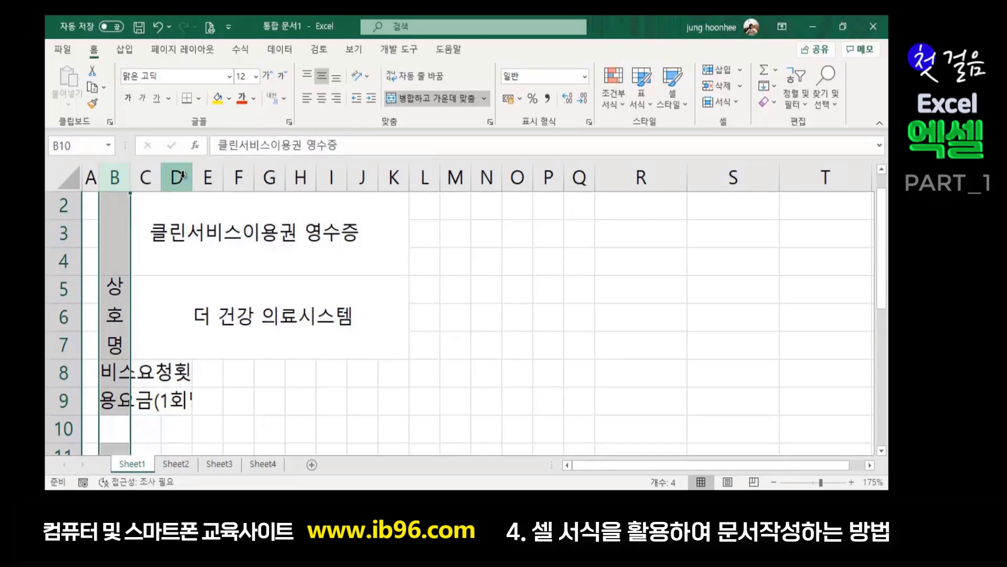
- Recheck the row 8–9 labels and select E8 for the value area
click(215, 400)
click(124, 377)
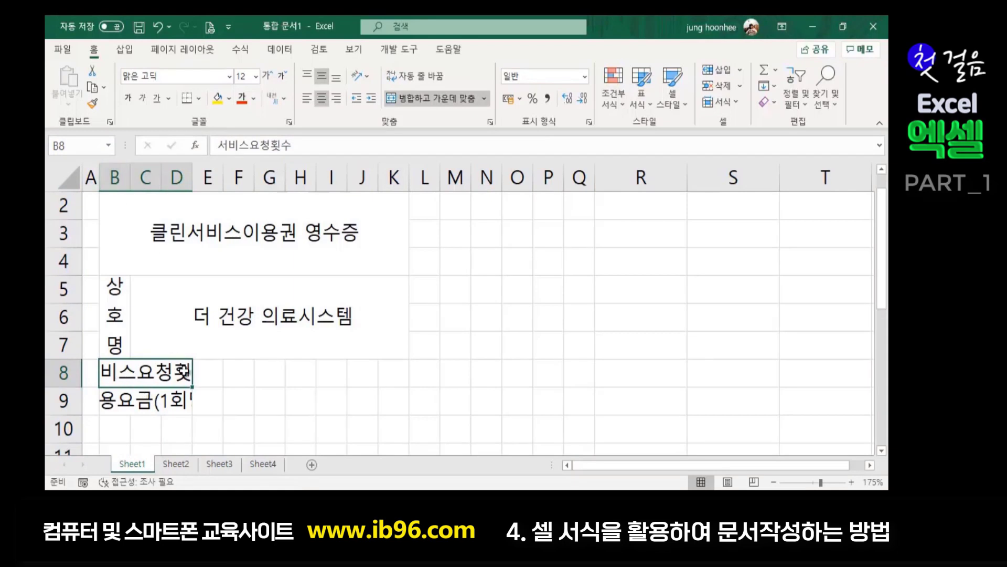
click(124, 402)
click(288, 439)
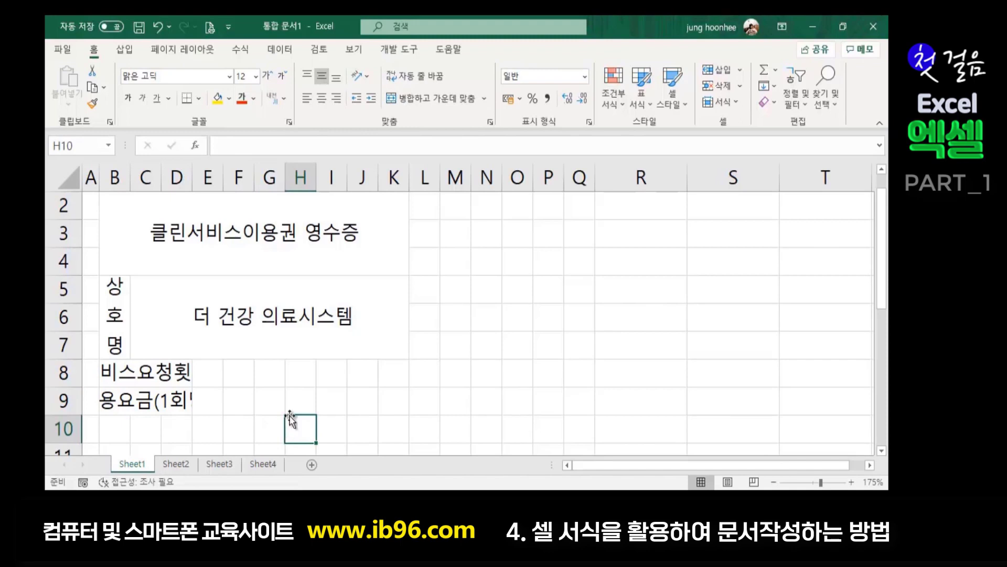
click(170, 377)
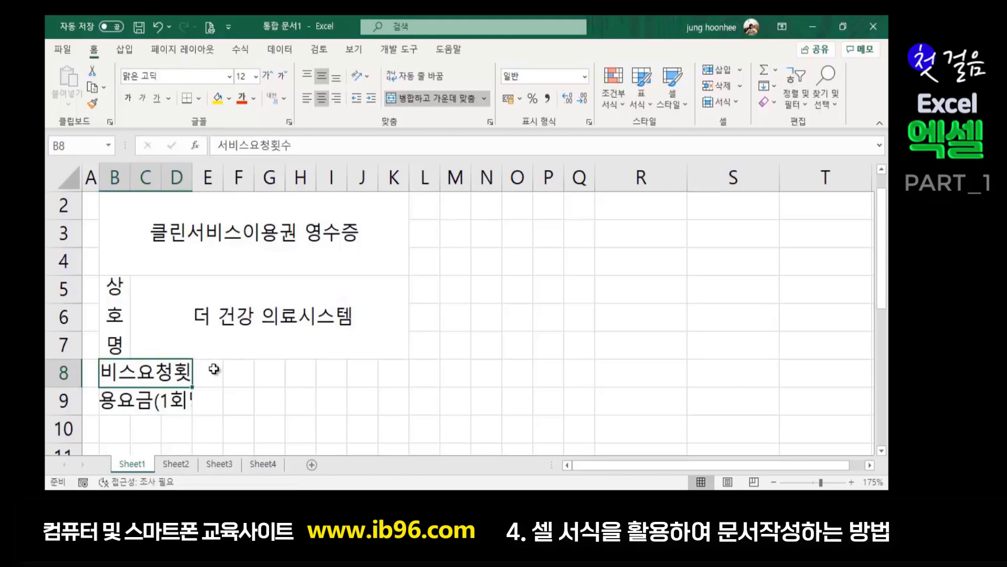
click(209, 372)
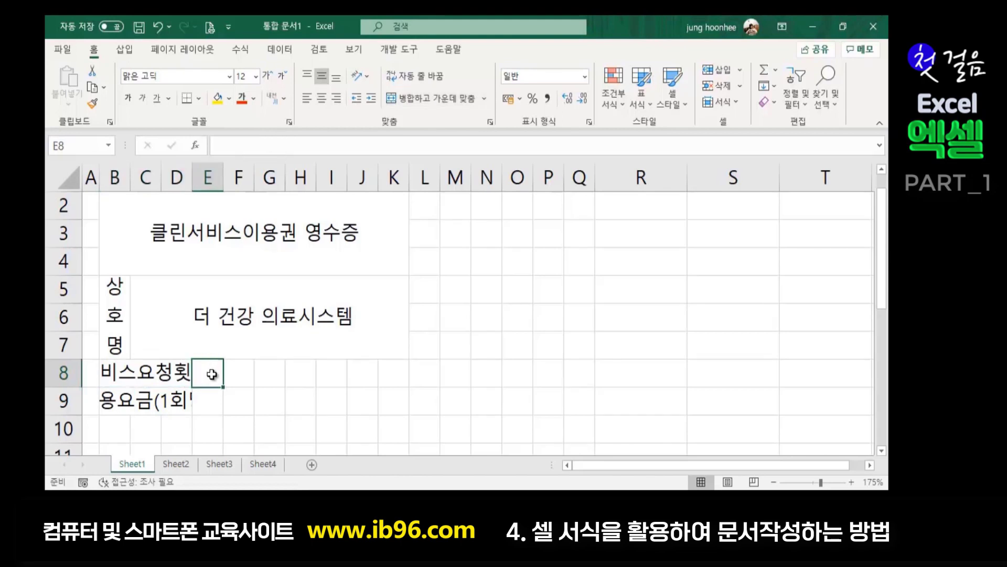
- Merge E8:I8 and E9:I9 each into a single blank cell
drag(212, 373, 291, 378)
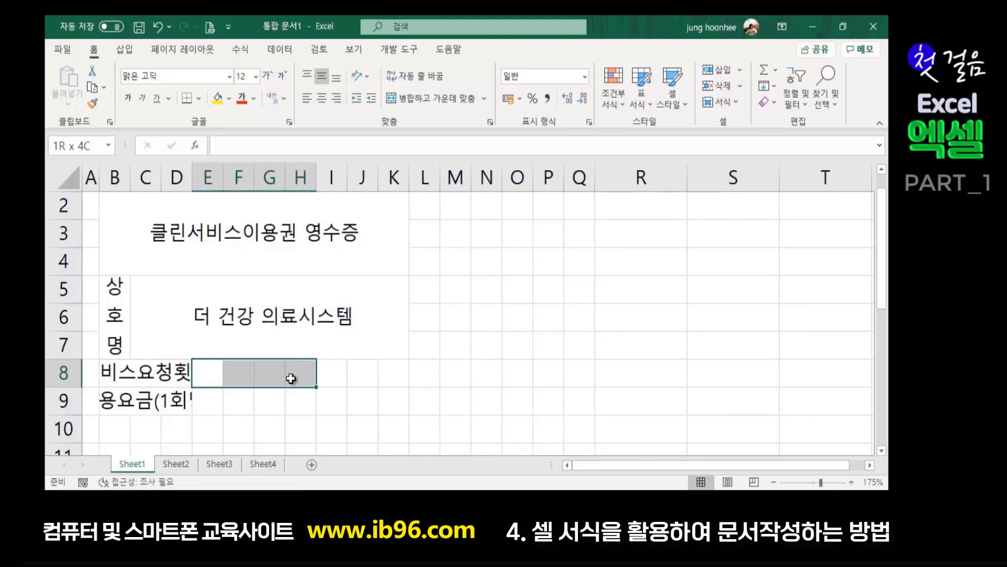
drag(291, 377, 337, 378)
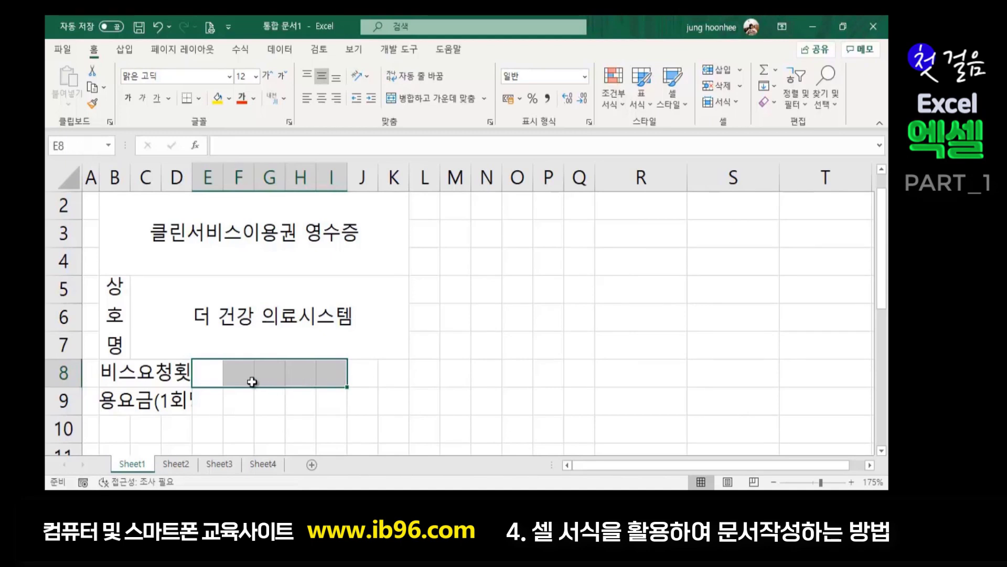
click(431, 98)
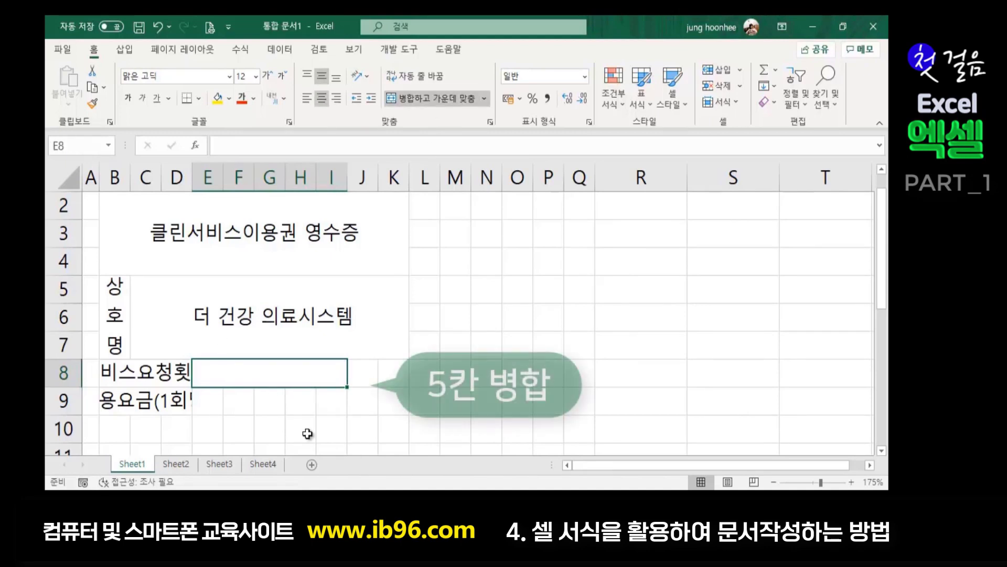
drag(207, 402, 245, 403)
drag(323, 404, 330, 405)
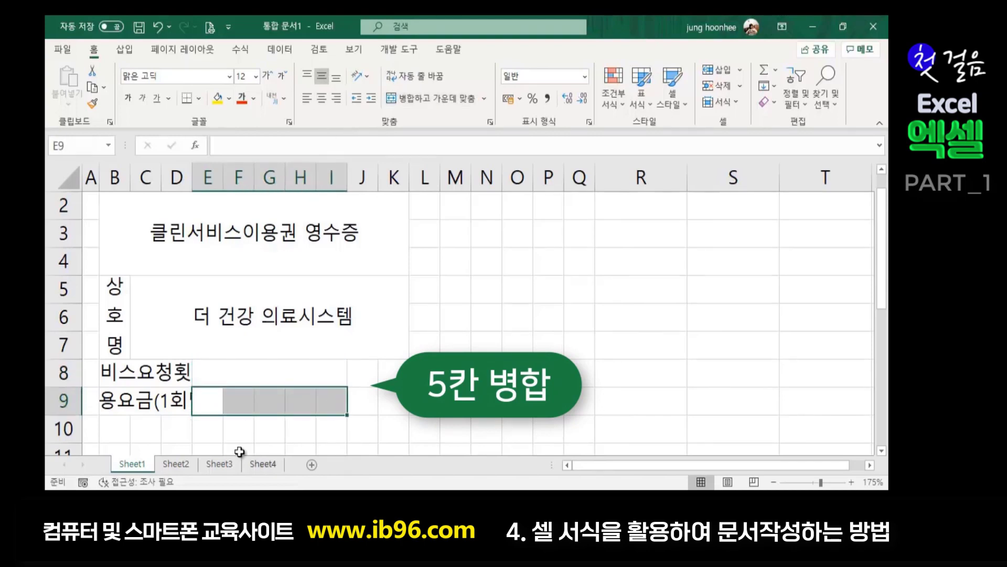
drag(208, 400, 328, 405)
click(410, 100)
click(274, 377)
click(271, 405)
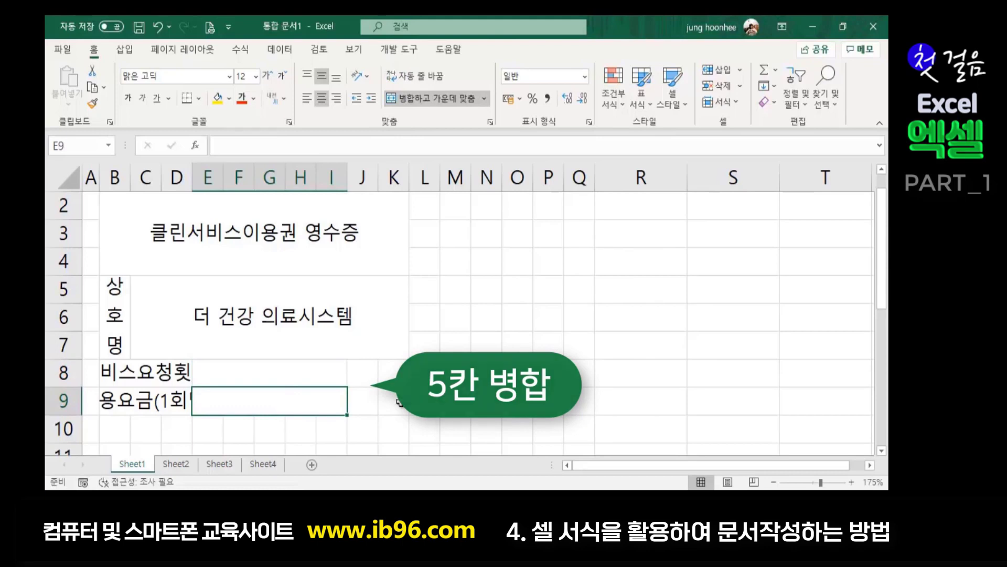
- Merge J8:K8 and enter 예외 in it
click(362, 374)
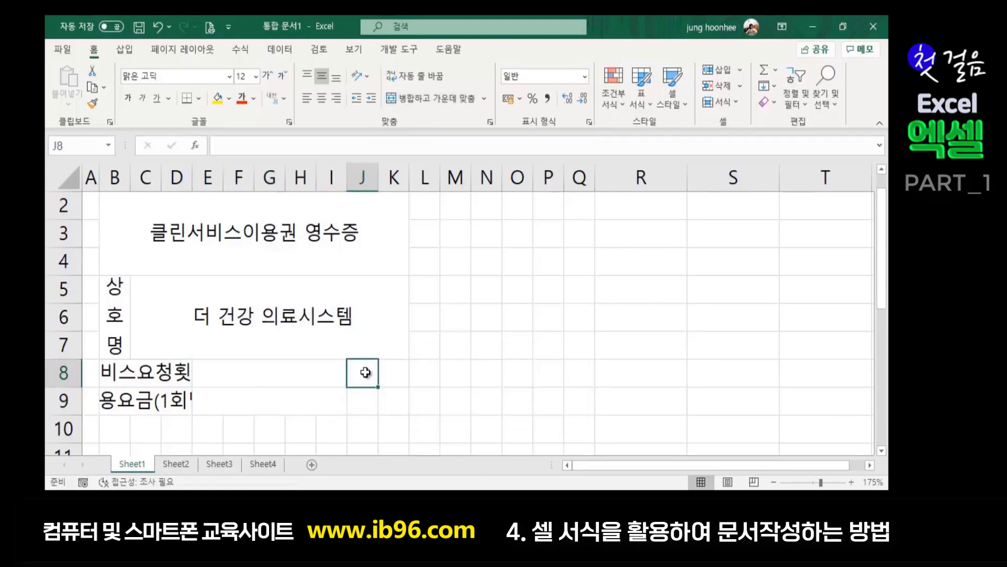
drag(367, 373, 391, 371)
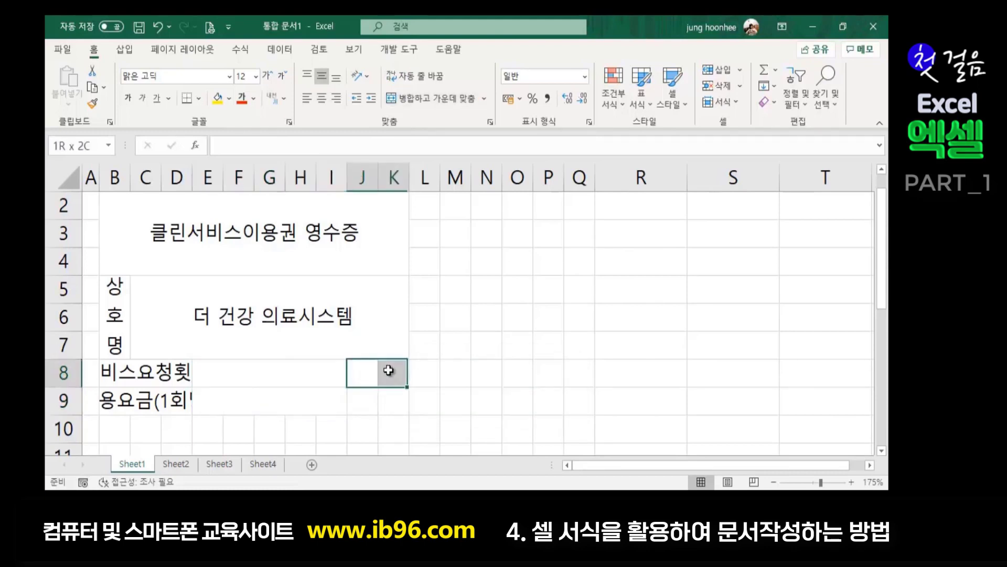
click(427, 99)
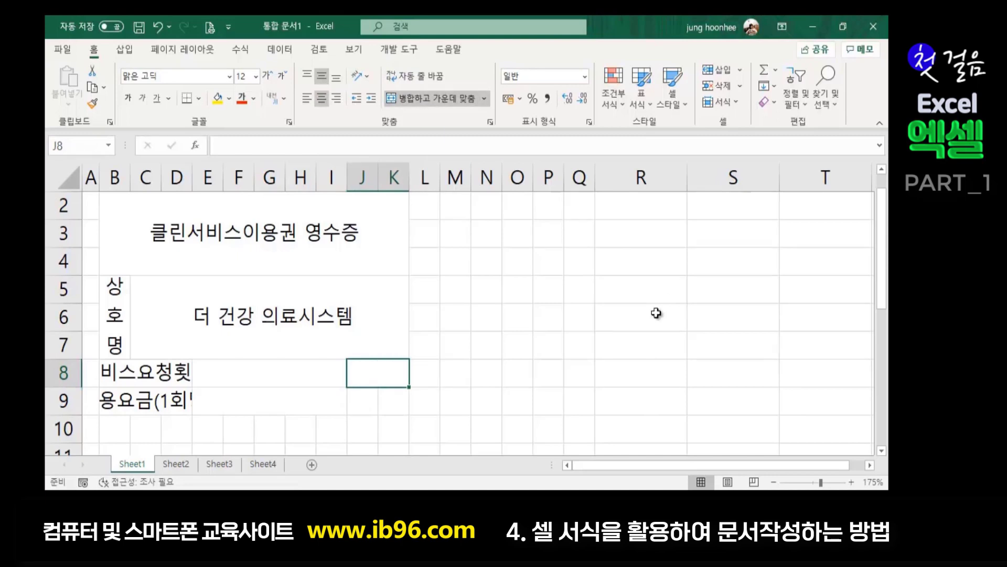
text(예외)
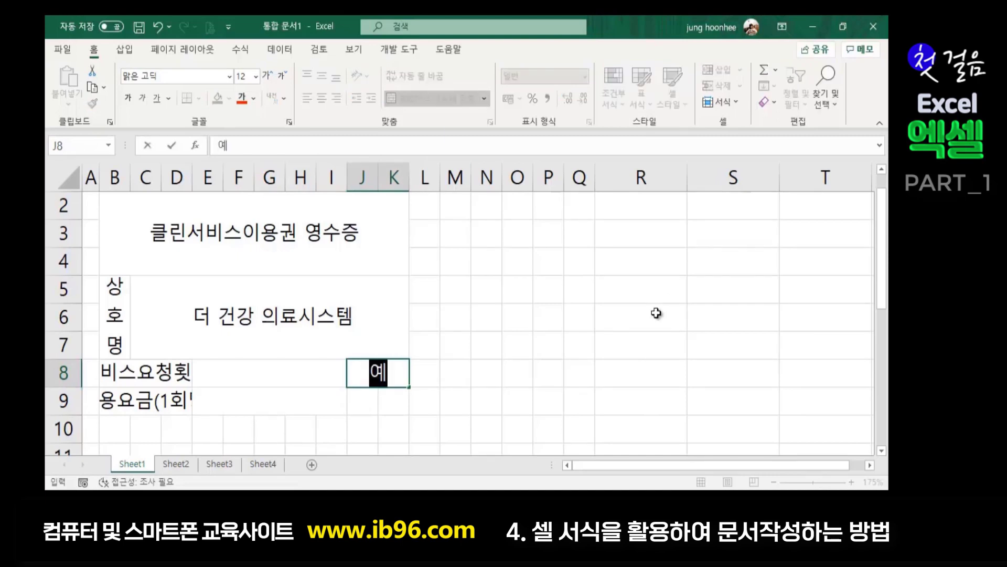
key(Return)
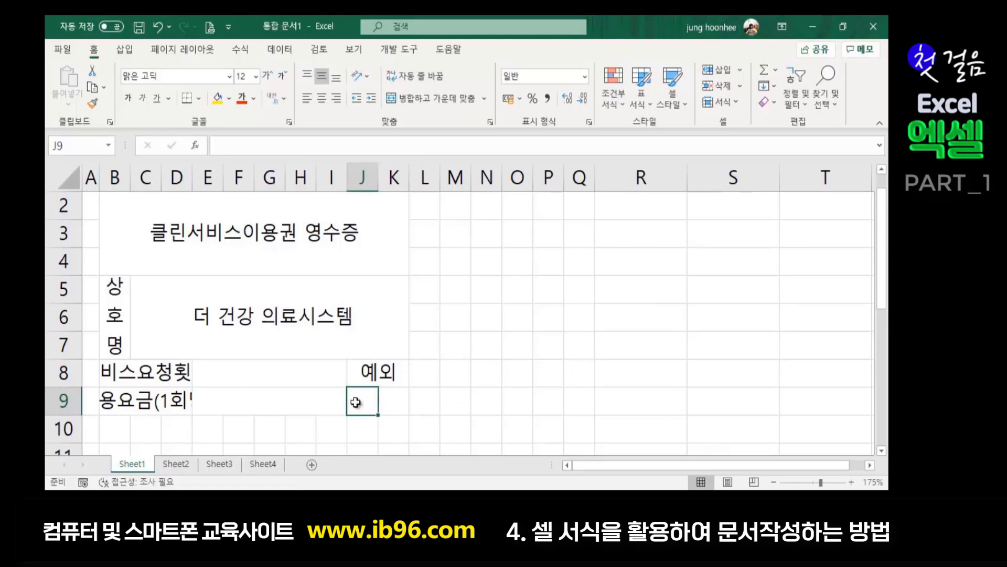
drag(354, 402, 383, 399)
- Merge J9:K9 to match the 예외 cell above
click(448, 101)
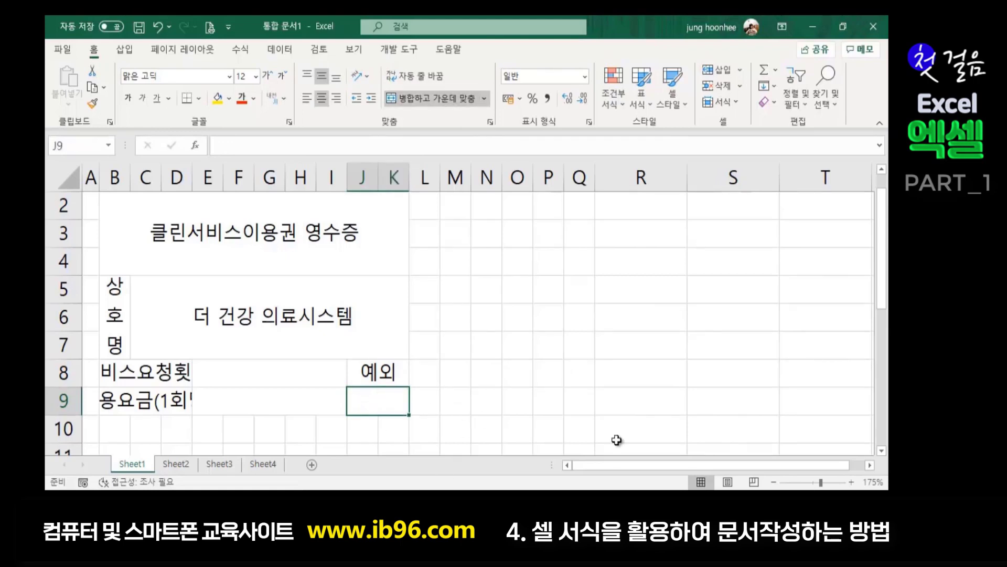
click(570, 381)
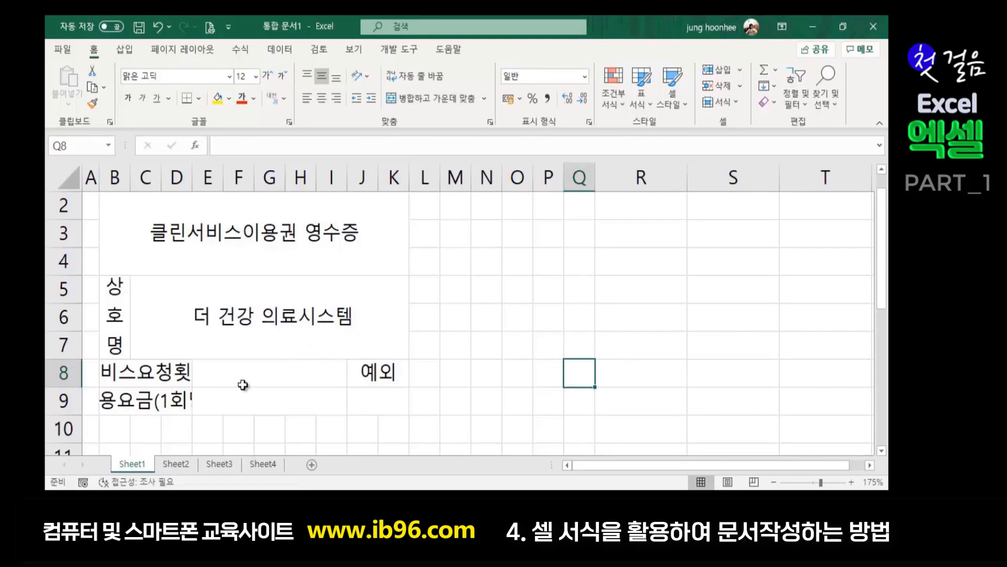
click(146, 373)
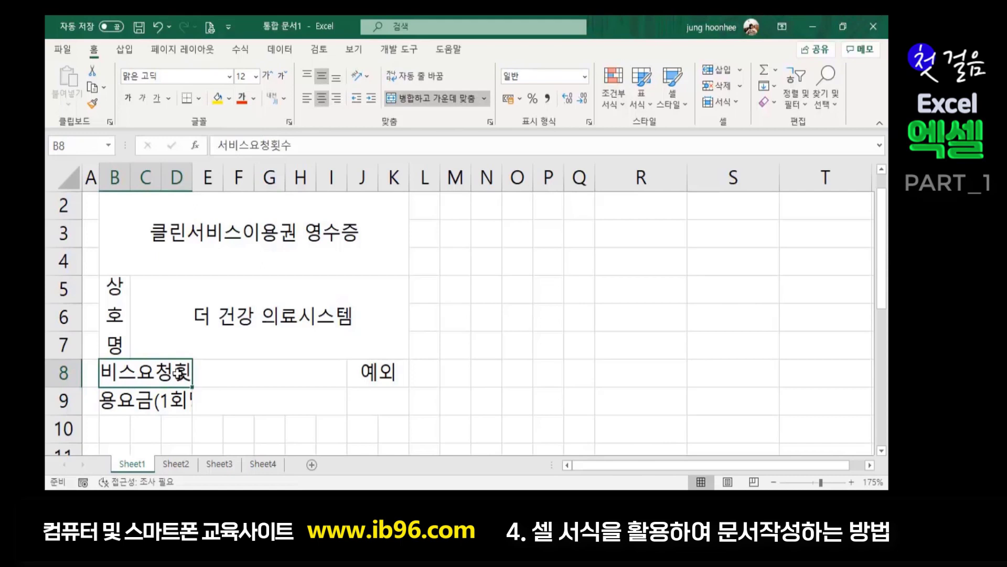
- Check the cut-off B8 and B9 labels and select both together
click(151, 401)
click(152, 374)
click(152, 403)
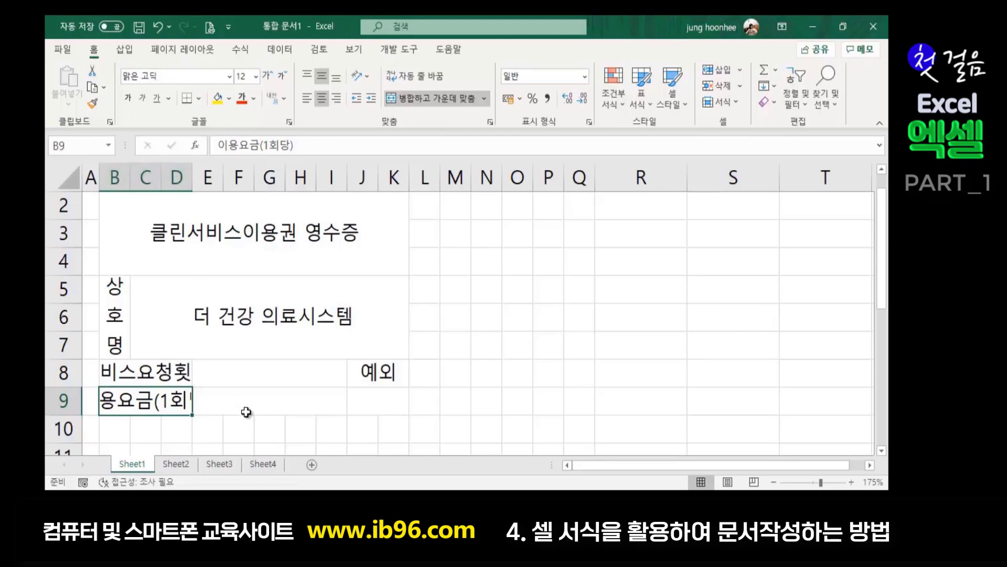
click(137, 368)
drag(137, 368, 139, 399)
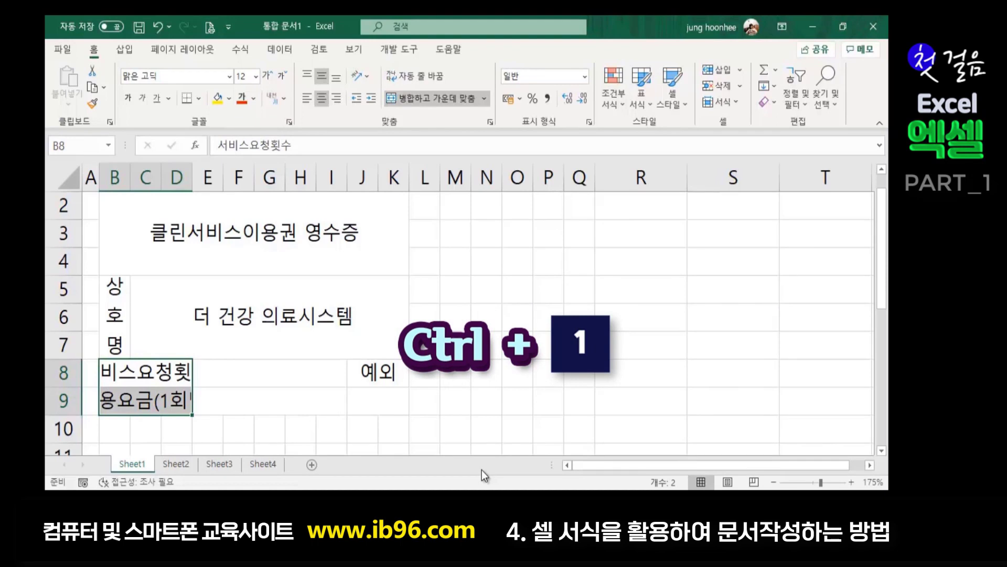
- Apply Shrink to fit to the B8:B9 labels so they display in full
key(ctrl+1)
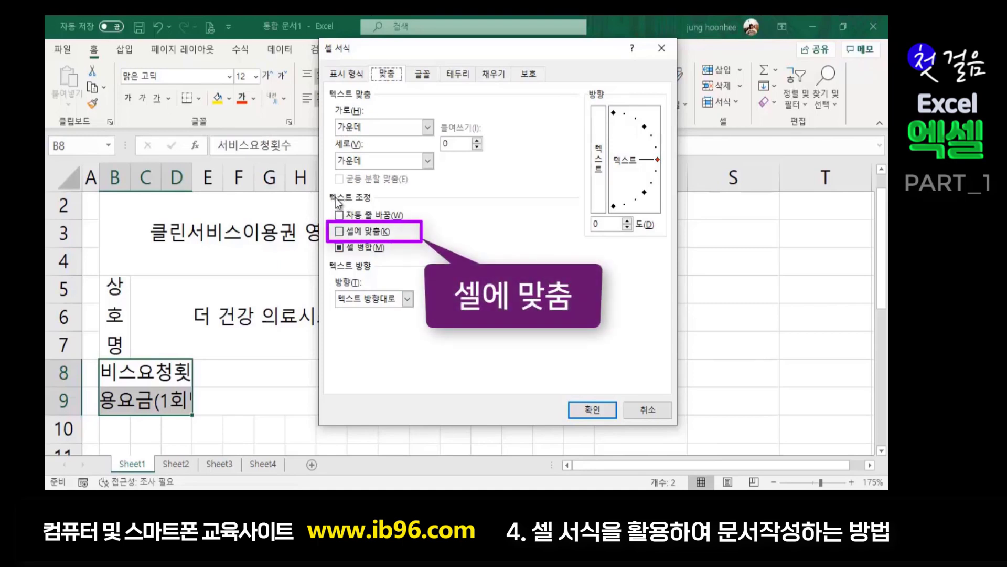
click(339, 232)
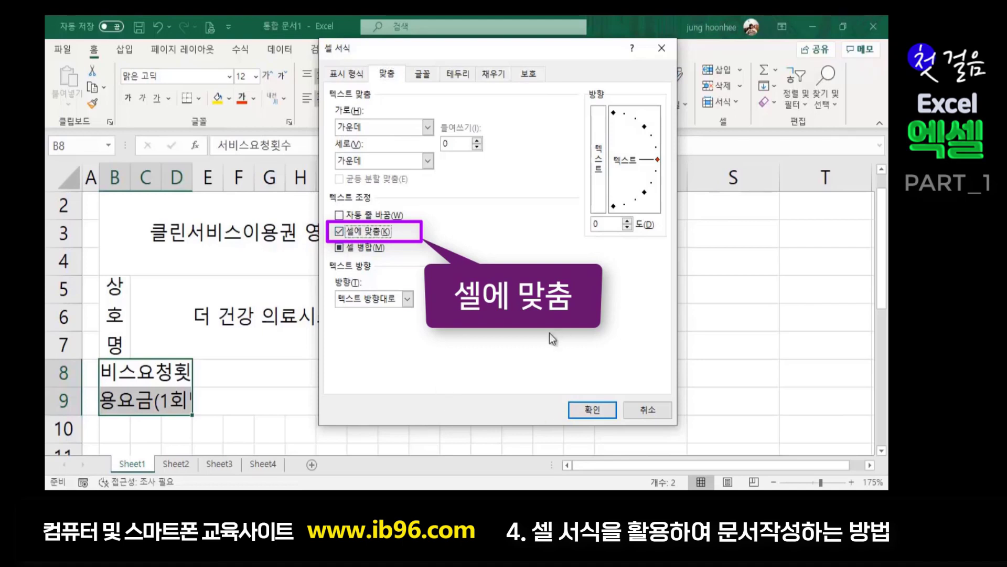
click(590, 411)
click(371, 430)
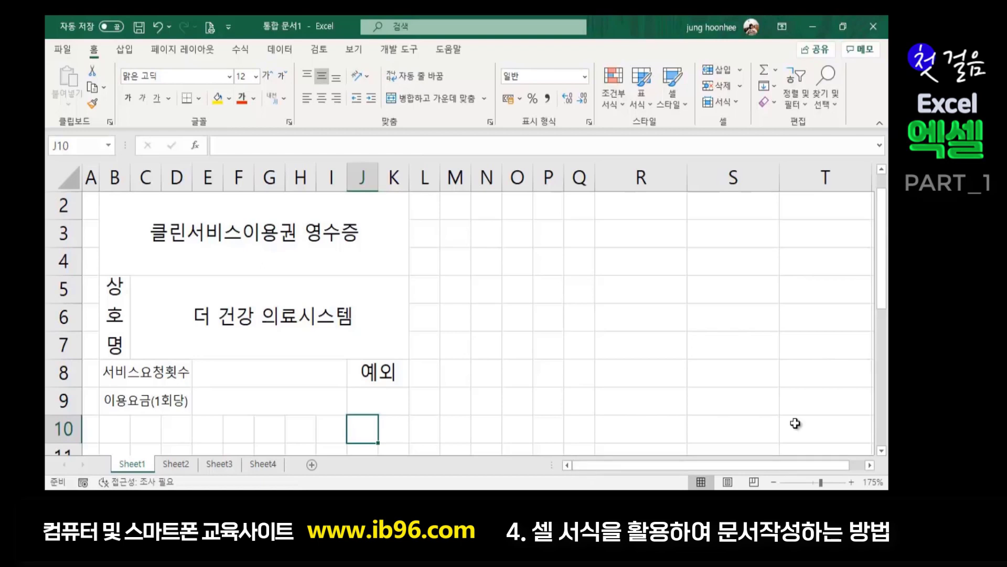
click(497, 353)
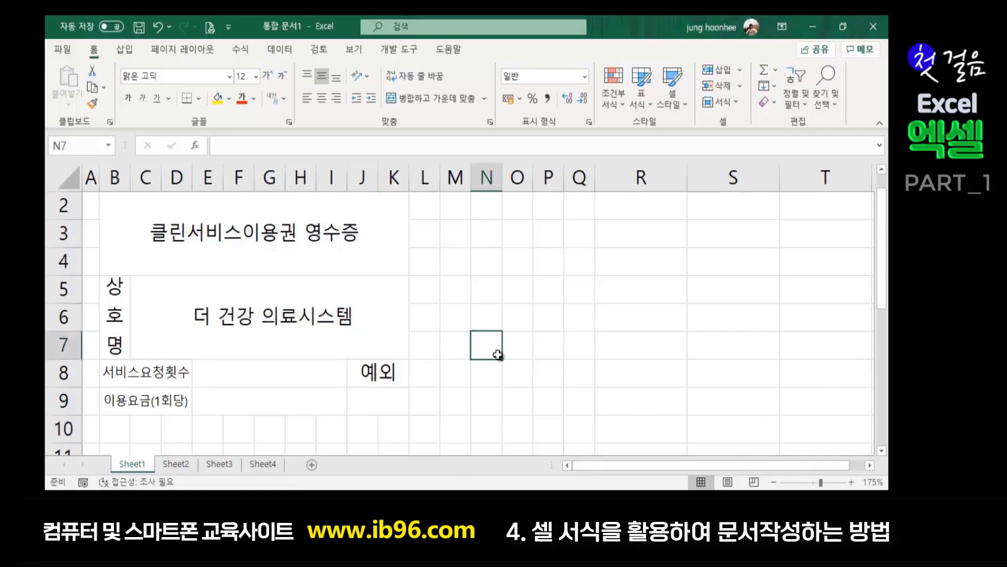
click(374, 398)
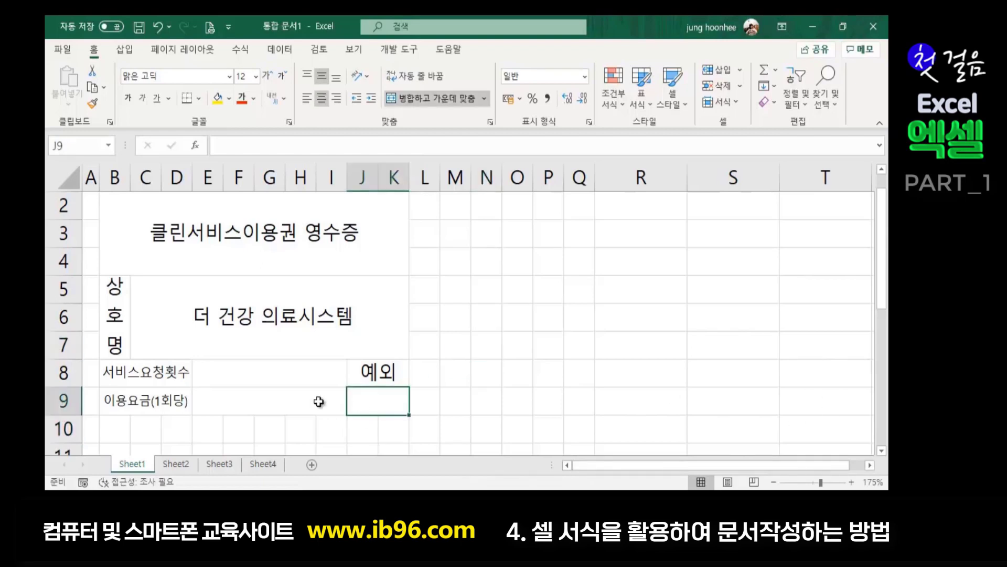
click(254, 374)
click(243, 402)
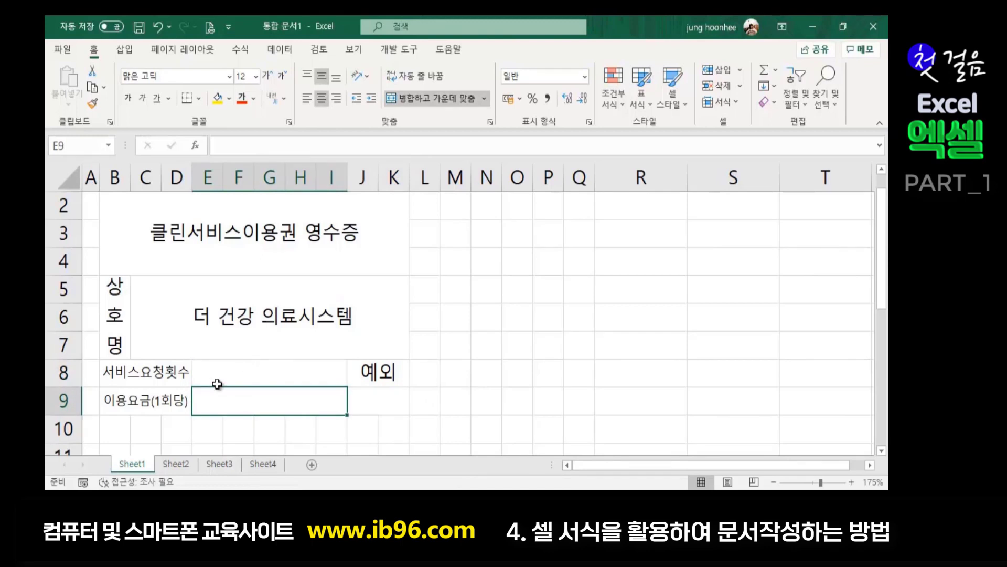
click(247, 368)
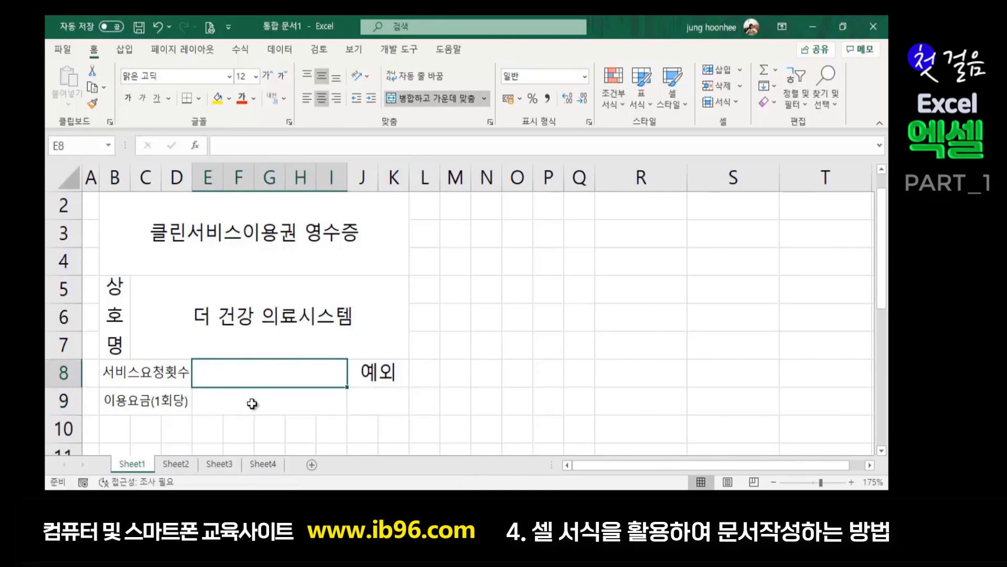
click(251, 404)
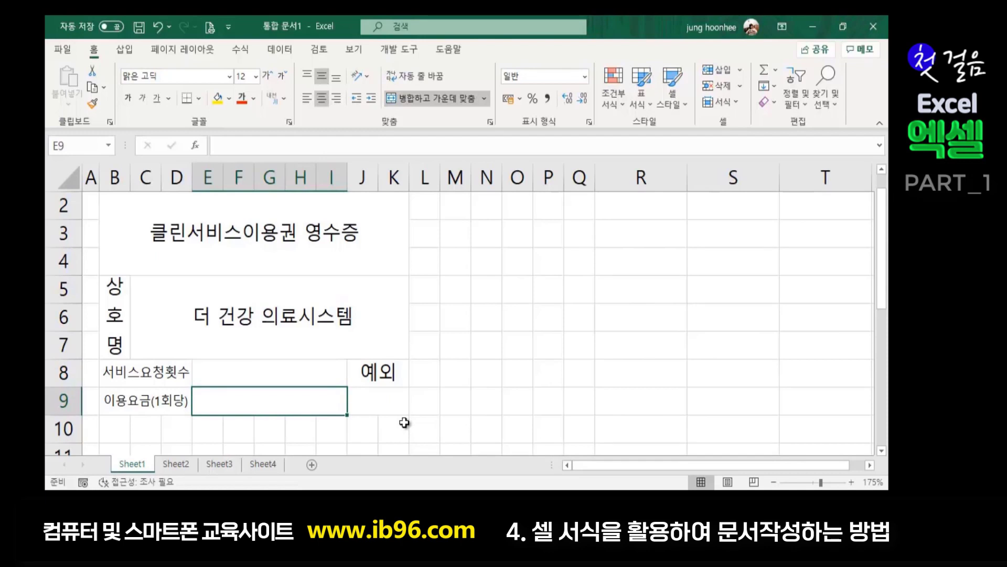
scroll(271, 366, down, 2)
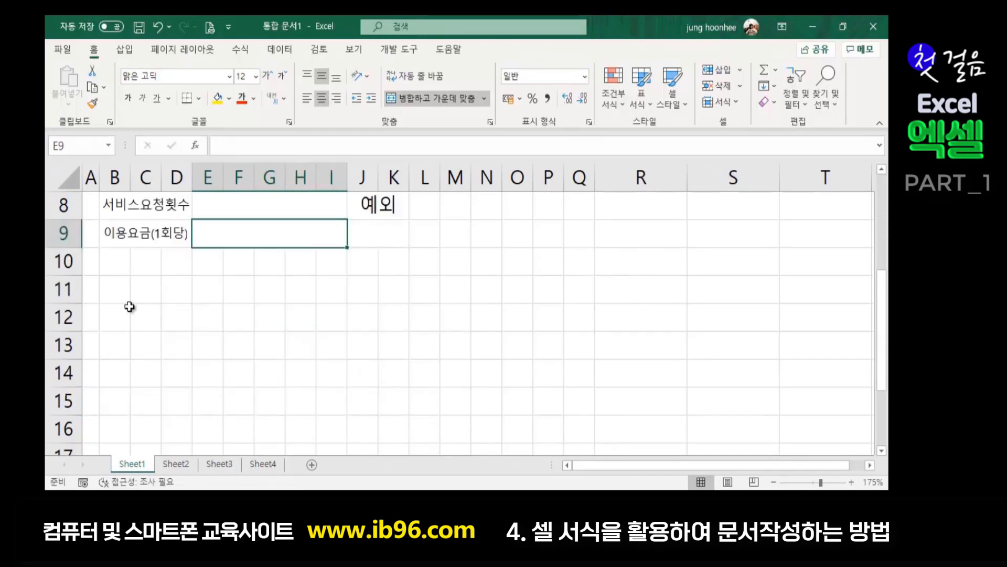
double_click(112, 261)
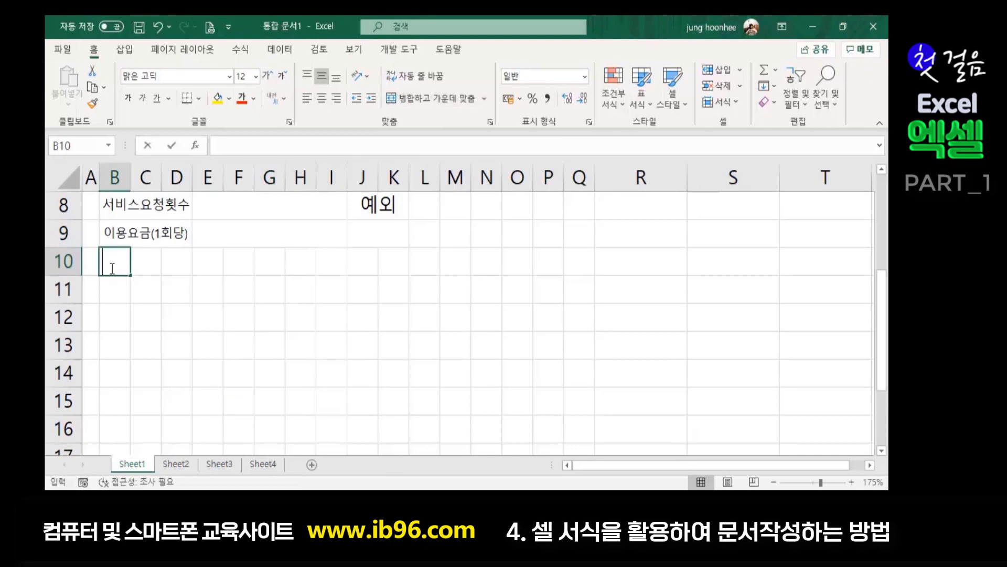
- Merge B10:D11 into one cell and enter the label 납부금액
click(163, 317)
click(110, 262)
drag(109, 262, 171, 262)
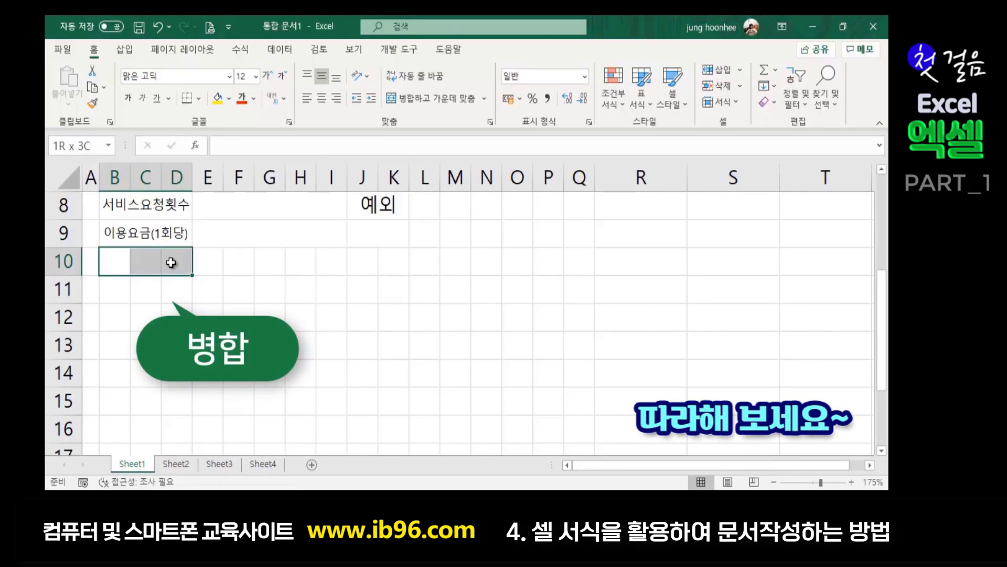
drag(171, 263, 174, 289)
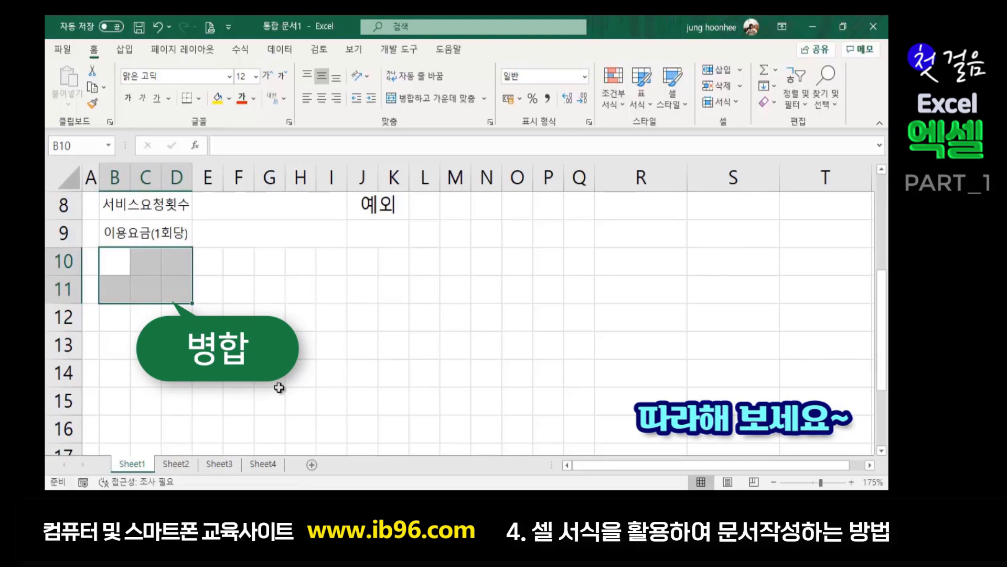
click(416, 99)
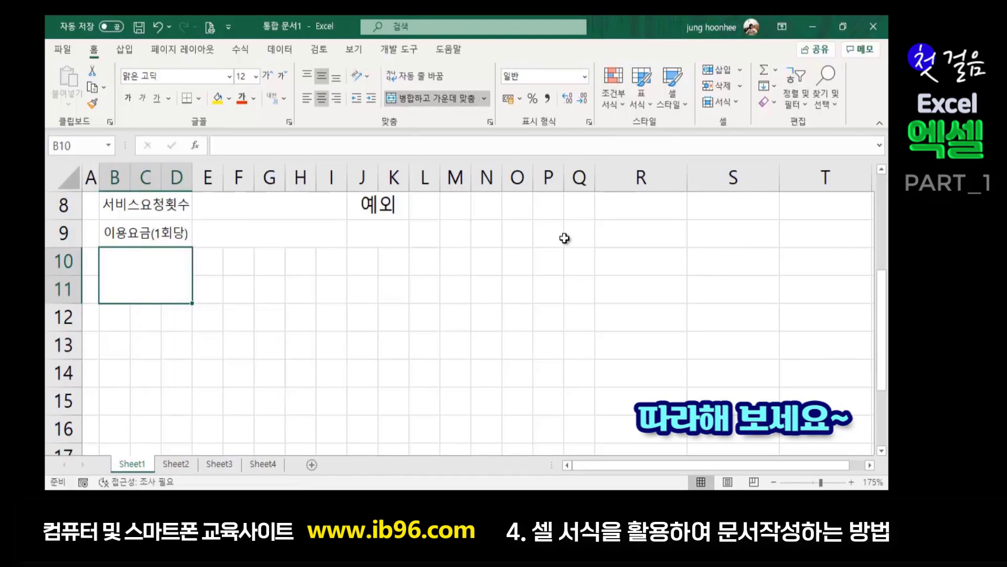
text(납부금액)
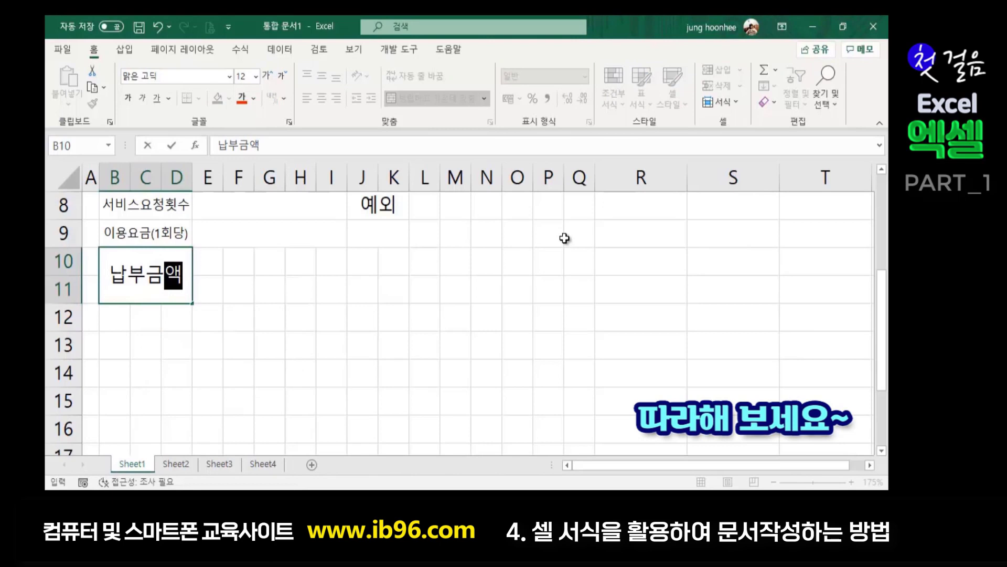
key(Return)
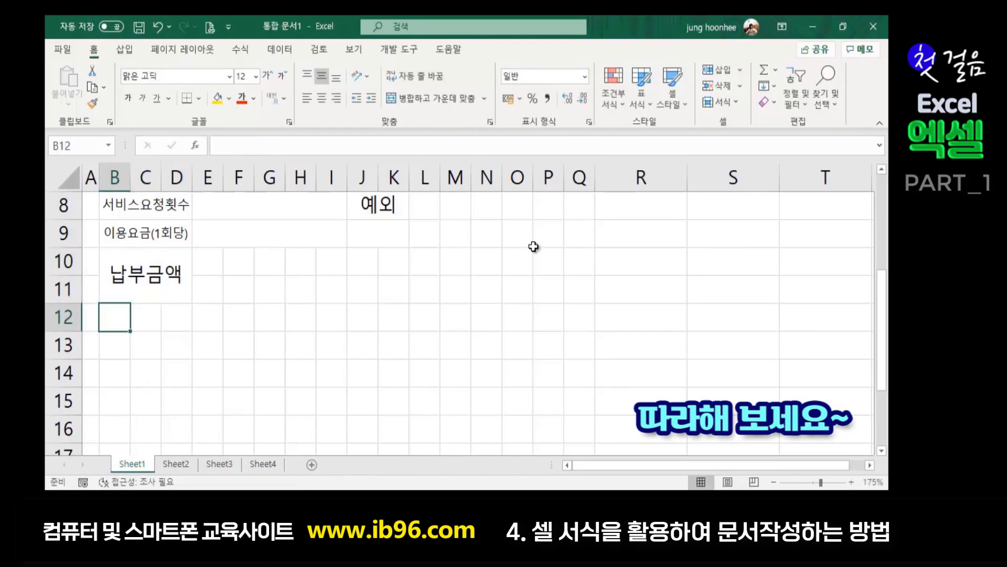
click(208, 262)
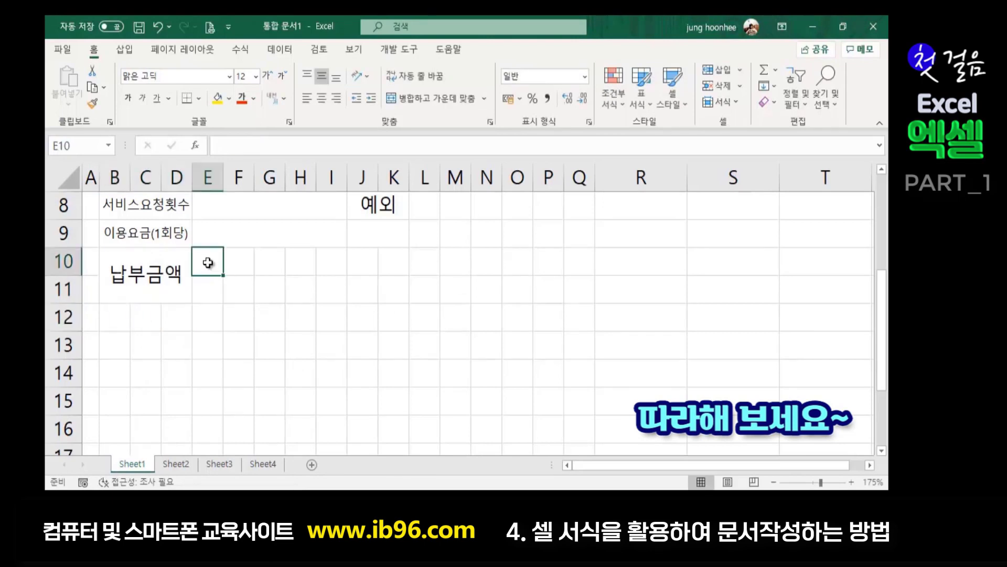
- Merge E10:K10 and E11:K11 each into one wide cell beside 납부금액
drag(208, 262, 396, 275)
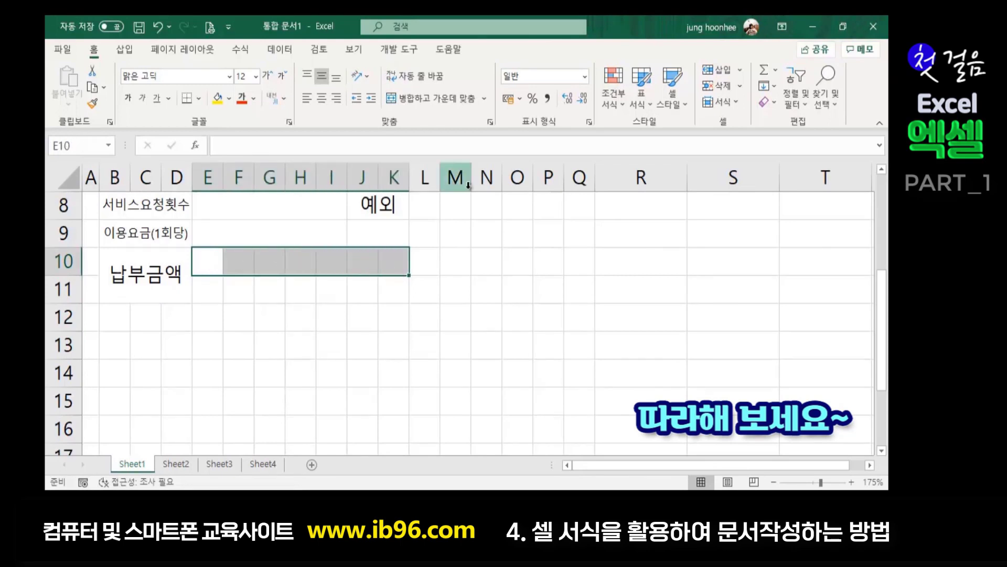
click(440, 98)
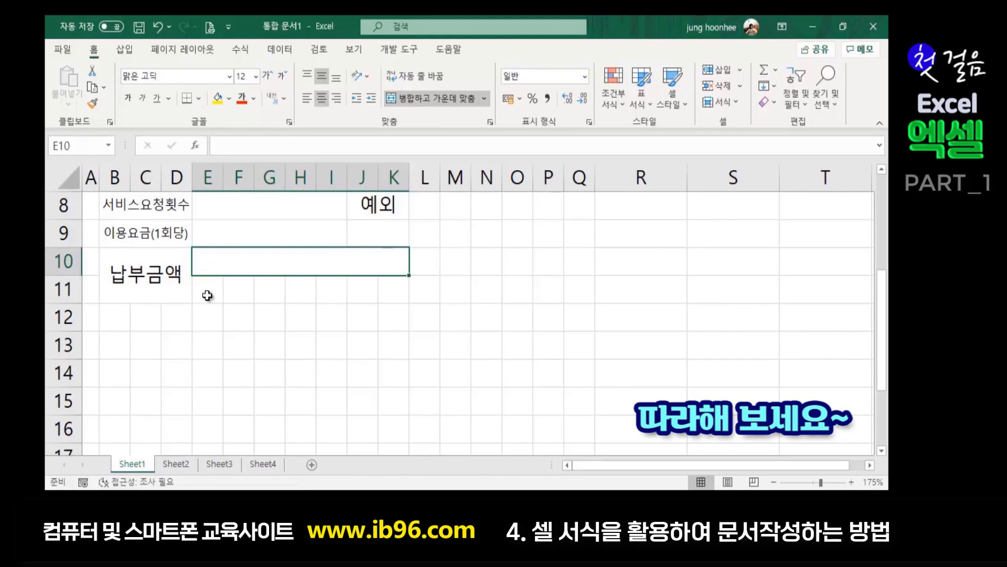
drag(207, 296, 402, 292)
click(425, 99)
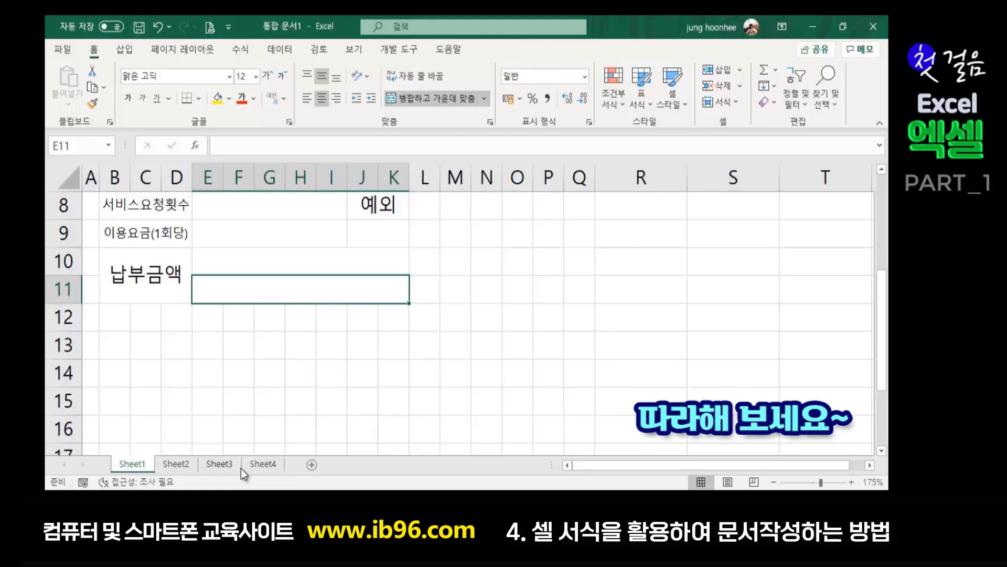
click(122, 323)
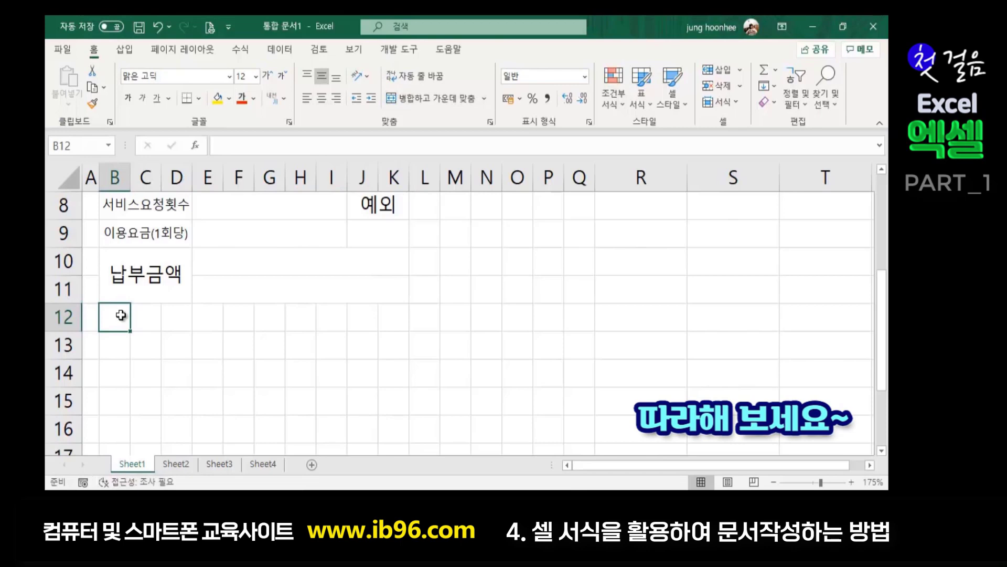
- Merge B12:K12 and enter the sentence 상기금액을 정히 영수합니다
drag(121, 319, 391, 319)
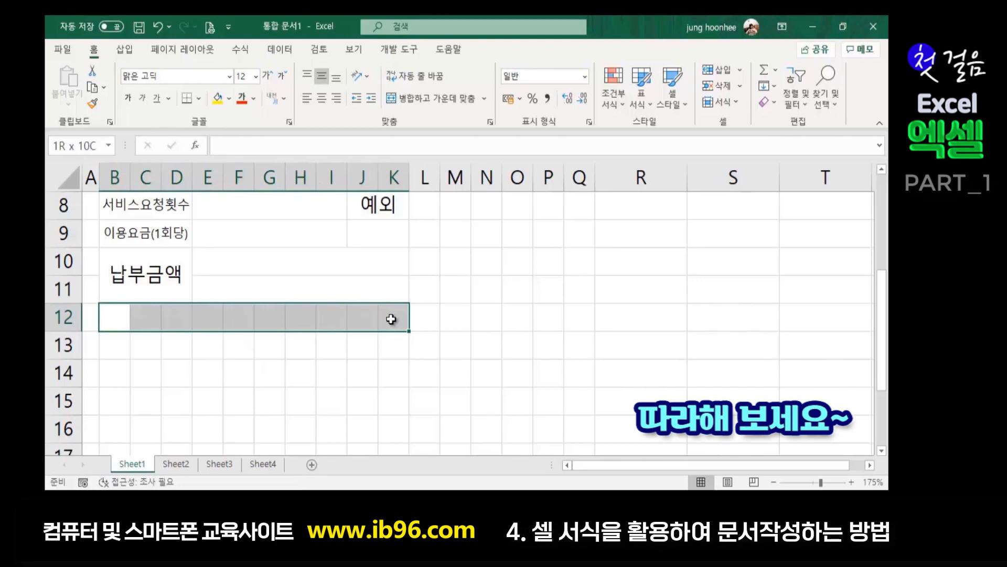
drag(390, 319, 391, 318)
click(428, 103)
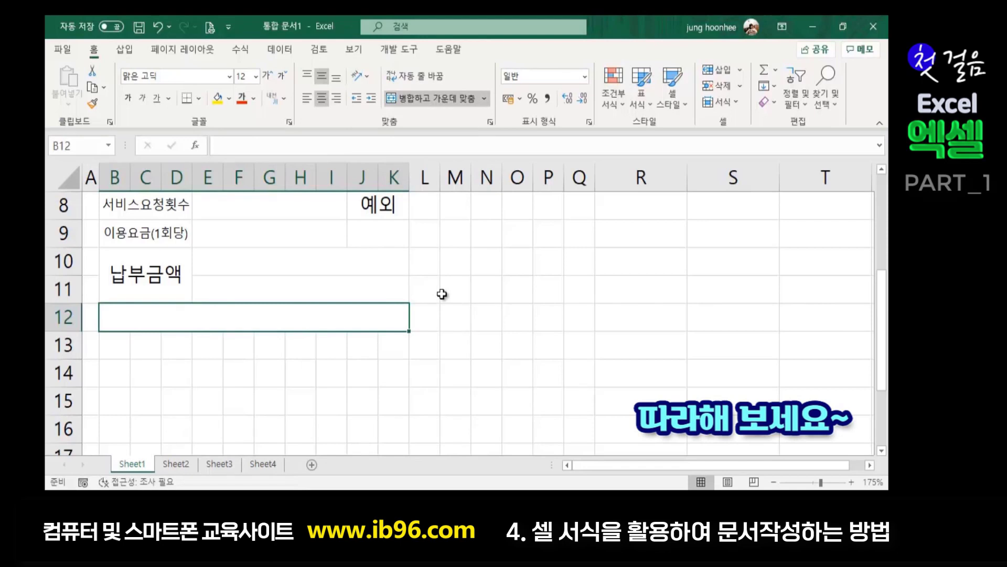
text(상호명)
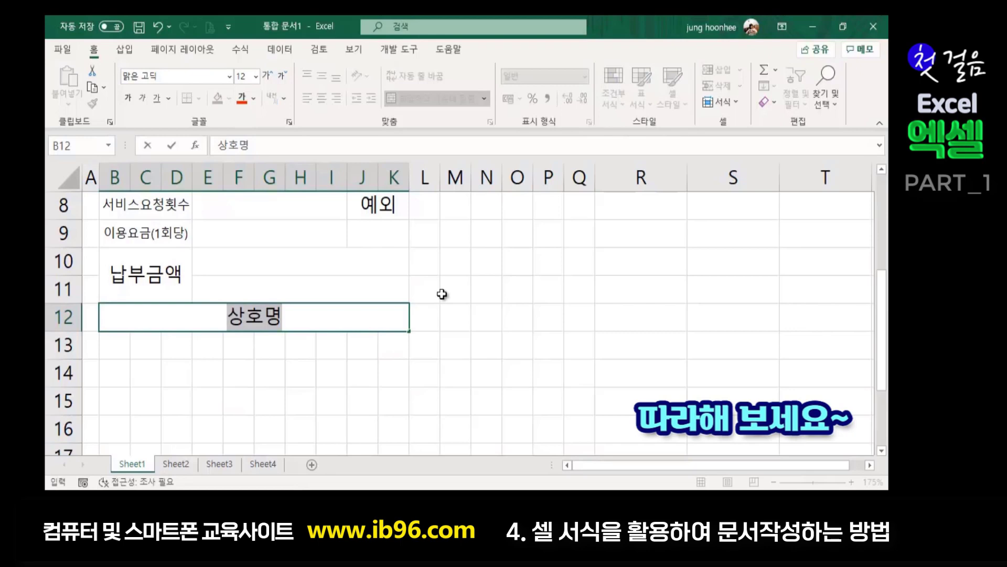
text(기그금액)
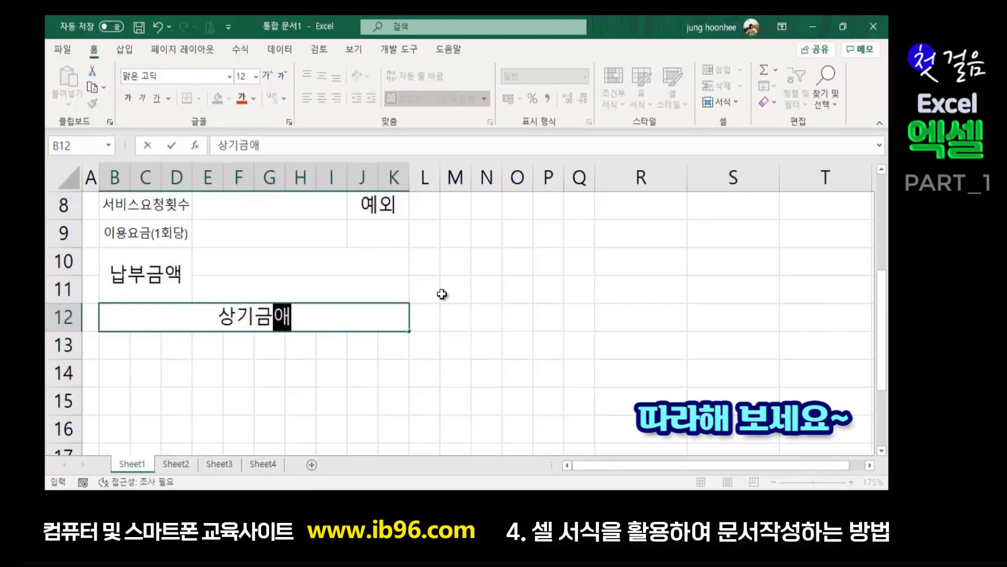
text(을)
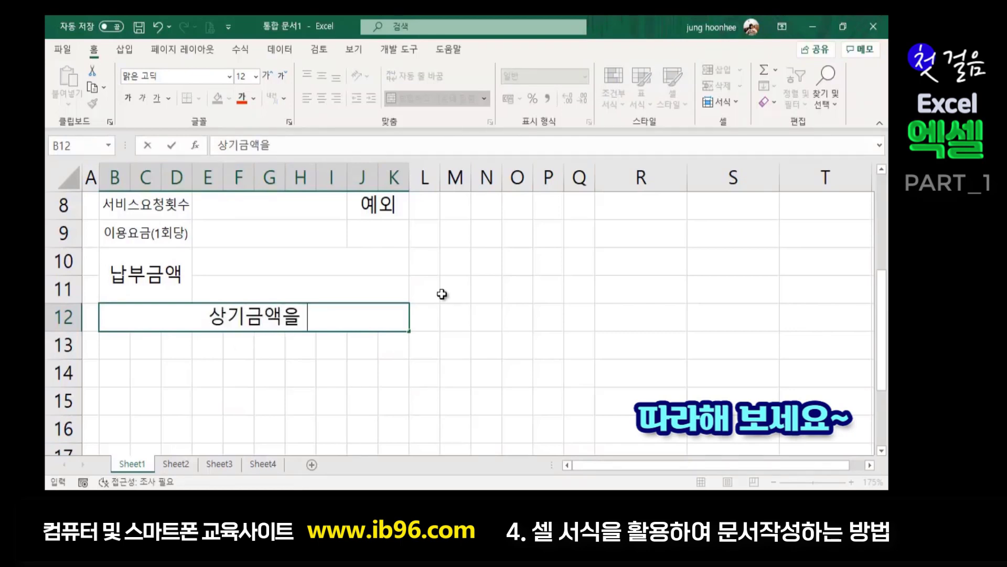
text( 정히)
text( 영수합니다)
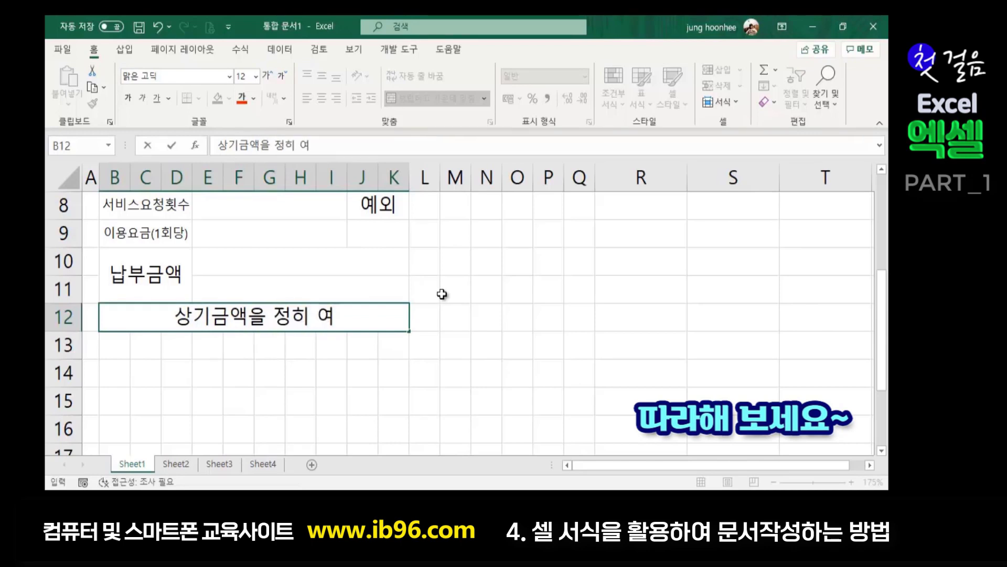
text(.)
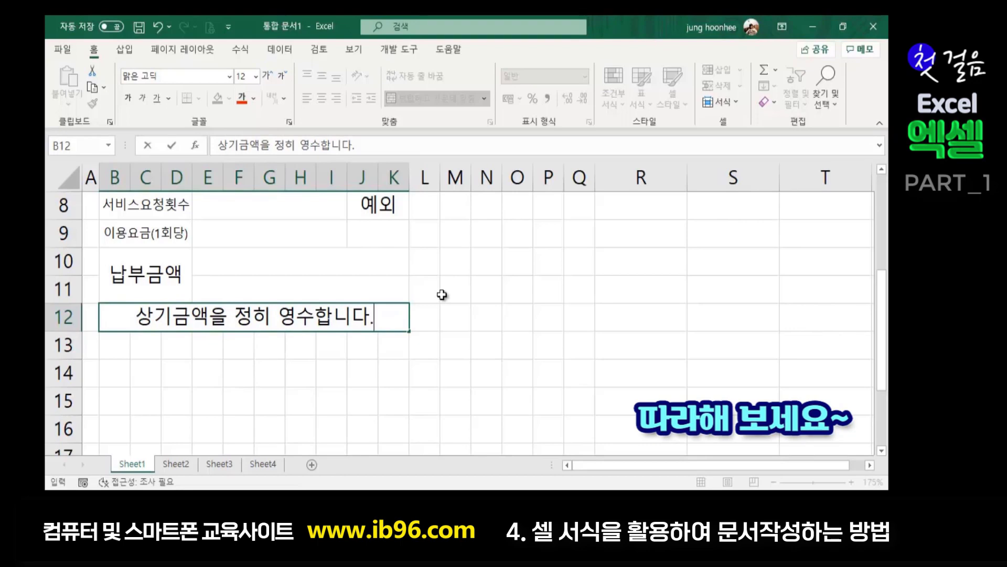
click(111, 351)
drag(112, 351, 389, 351)
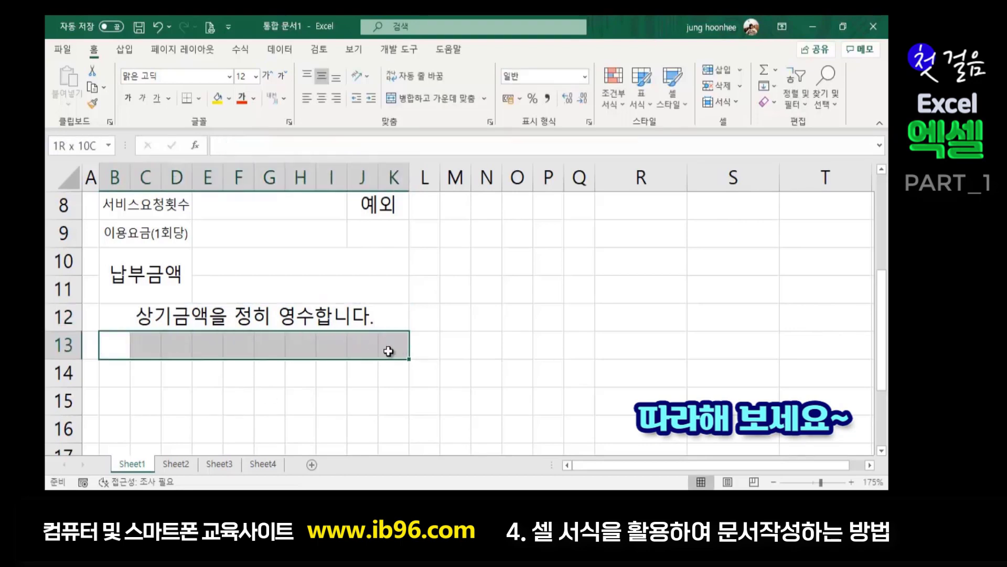
- Merge B13:K13 and enter the date 2020-12-15
click(445, 102)
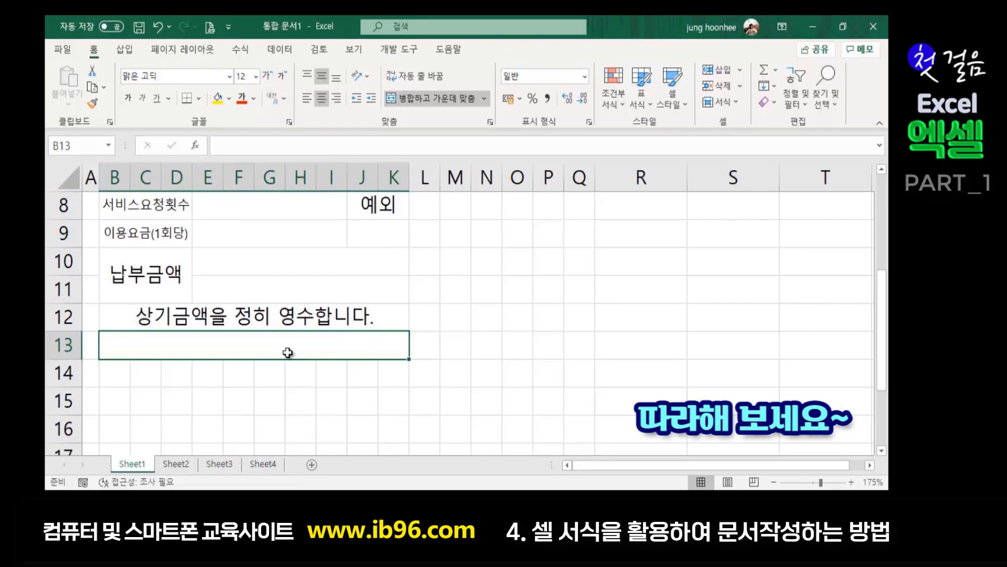
text(2020-12-)
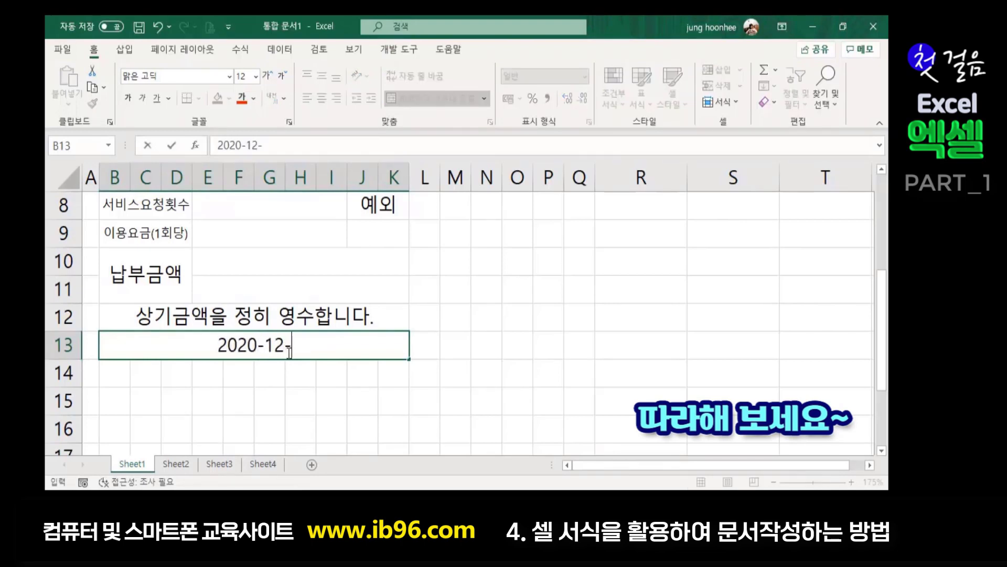
text(15)
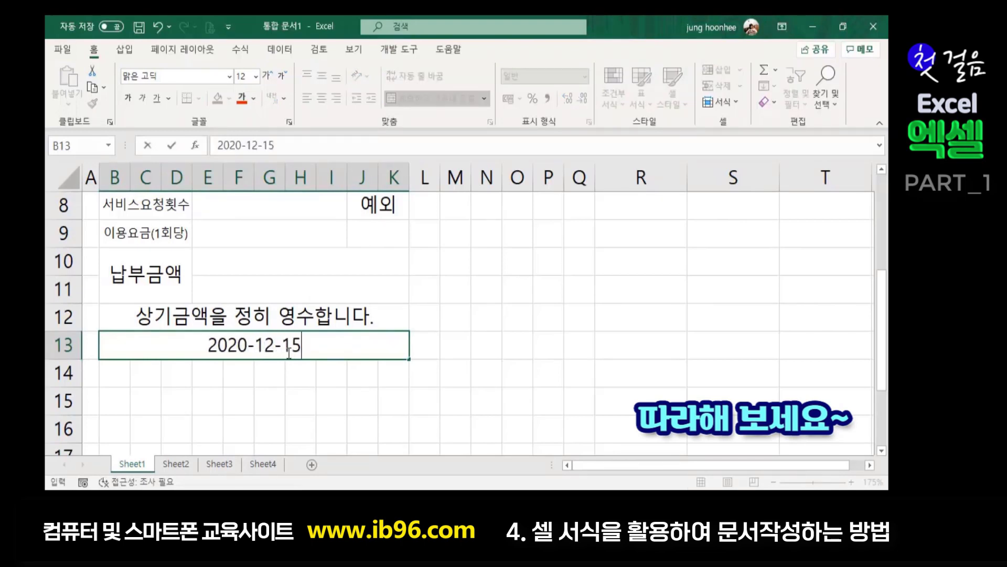
key(Return)
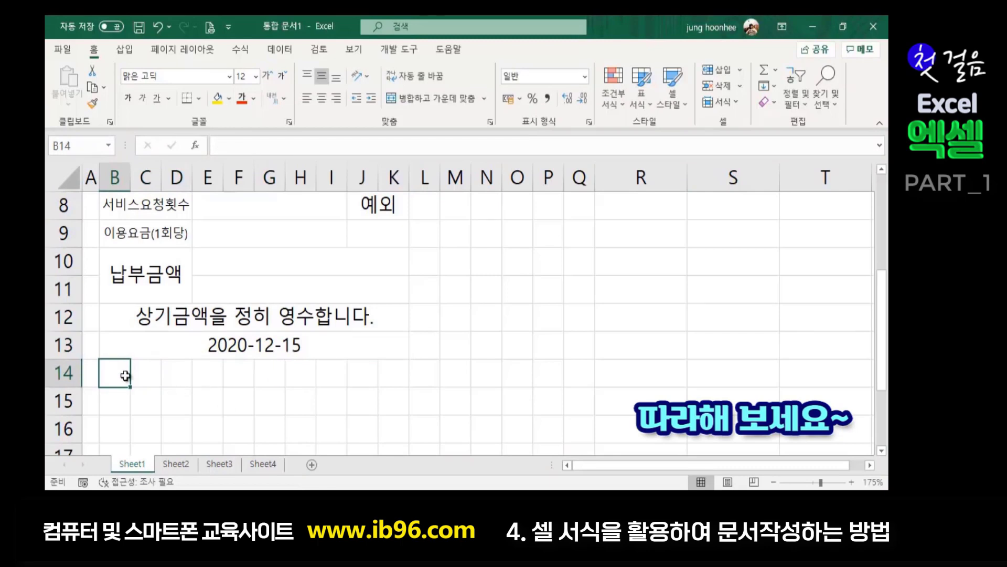
drag(120, 376, 389, 377)
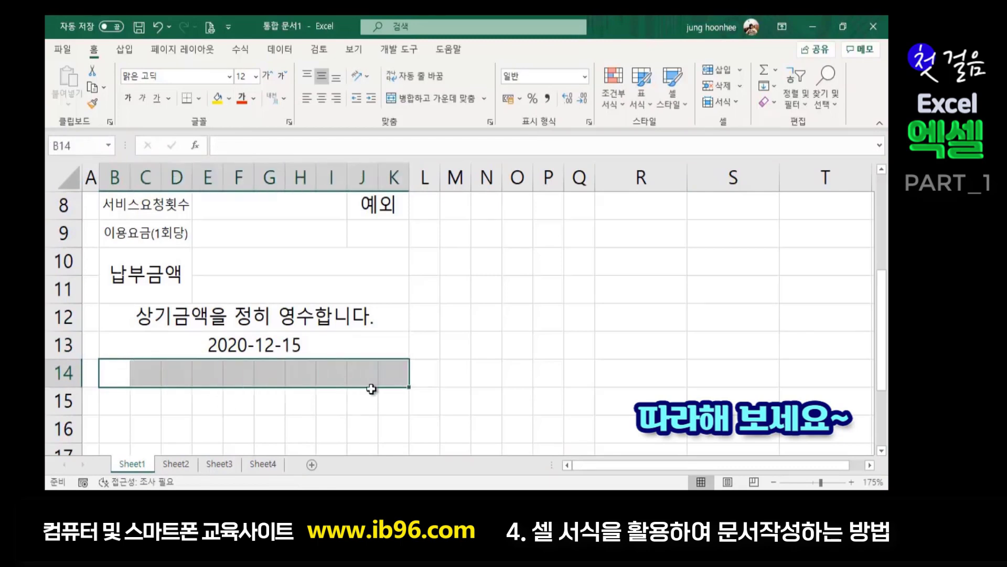
click(458, 102)
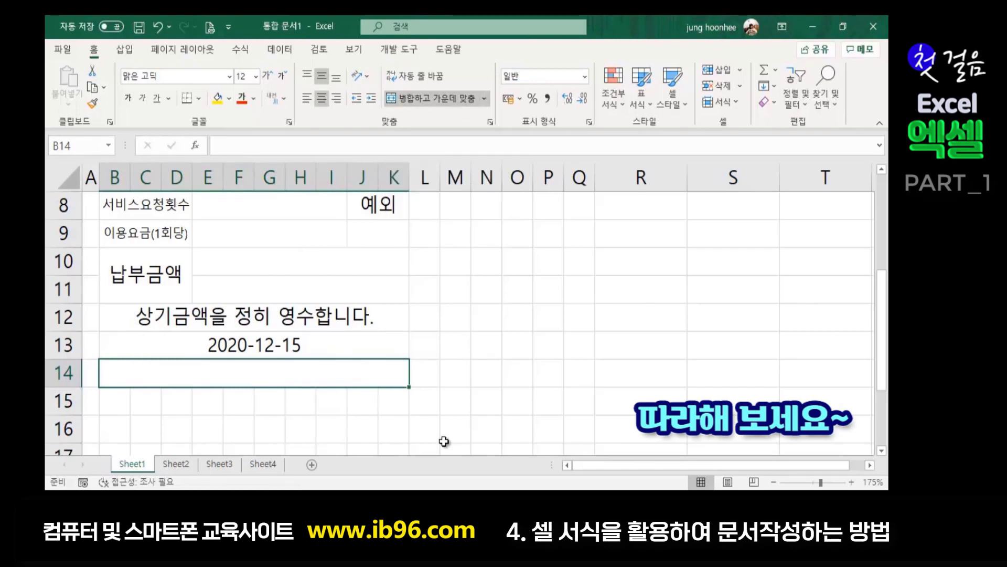
text(입금전)
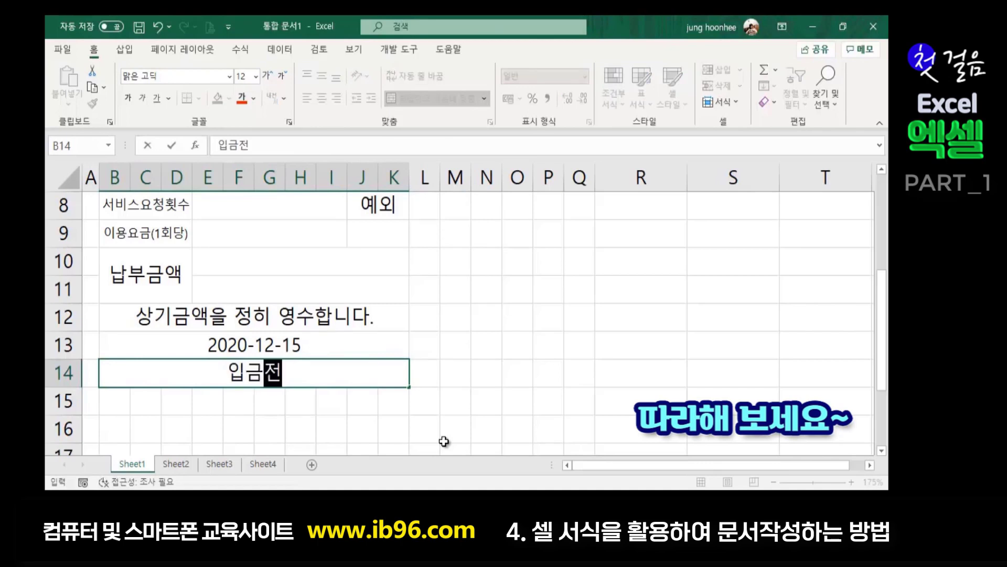
text(용계좌)
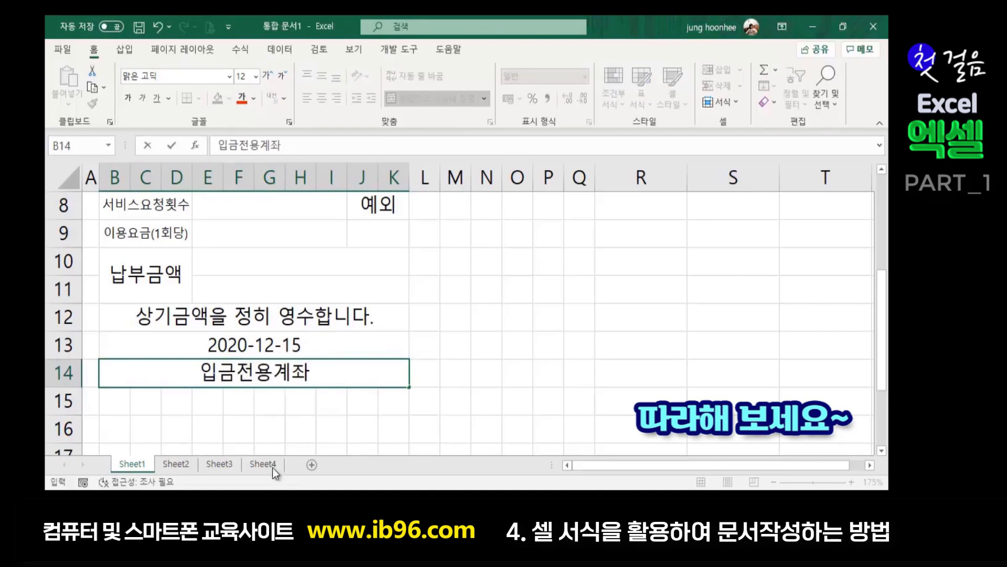
drag(118, 400, 394, 407)
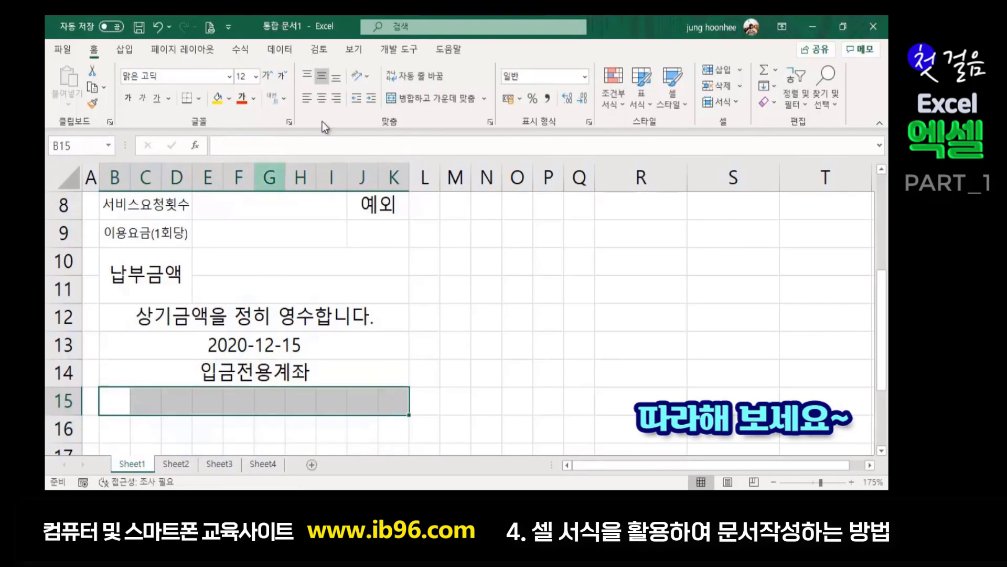
click(415, 94)
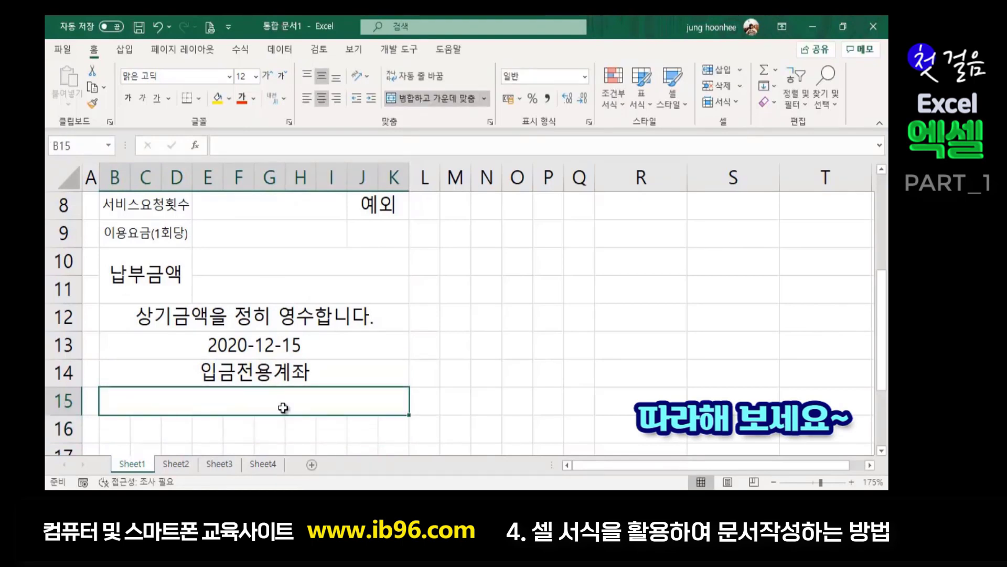
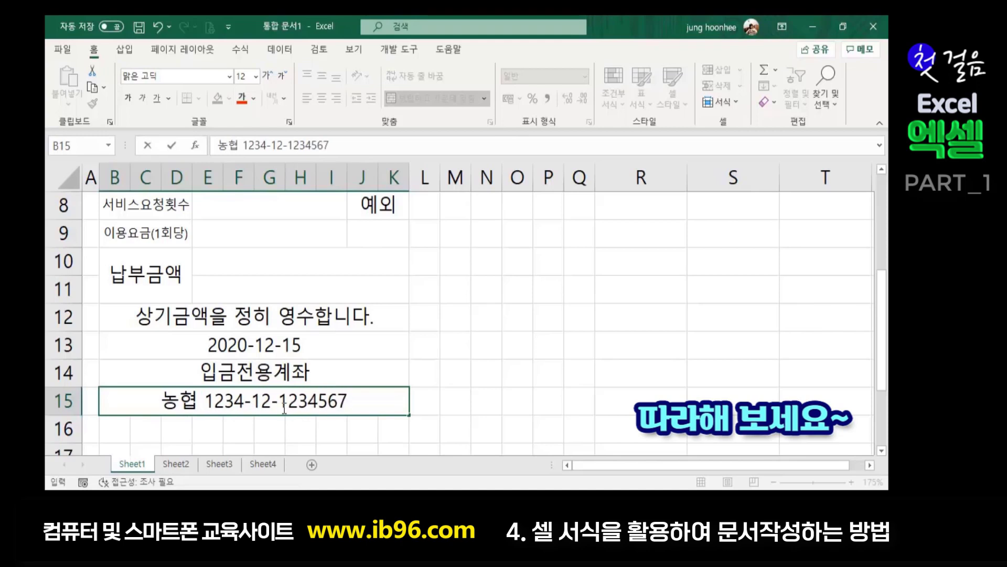
click(546, 367)
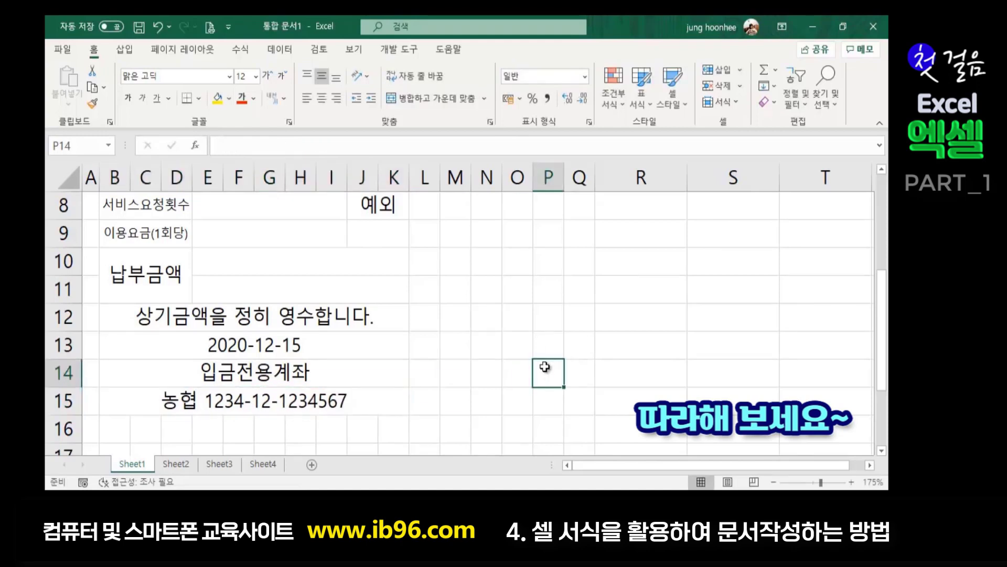
scroll(334, 318, up, 3)
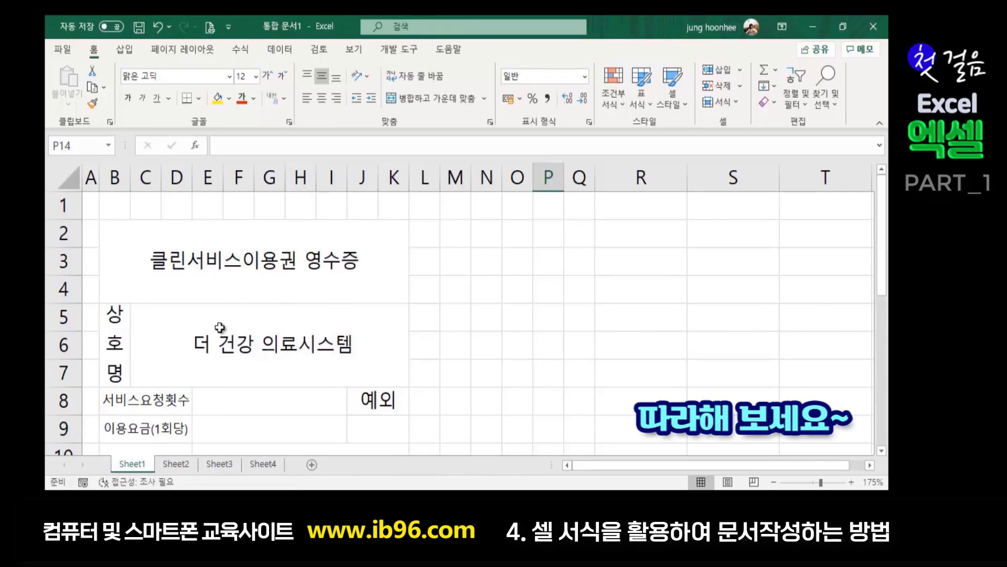
click(275, 259)
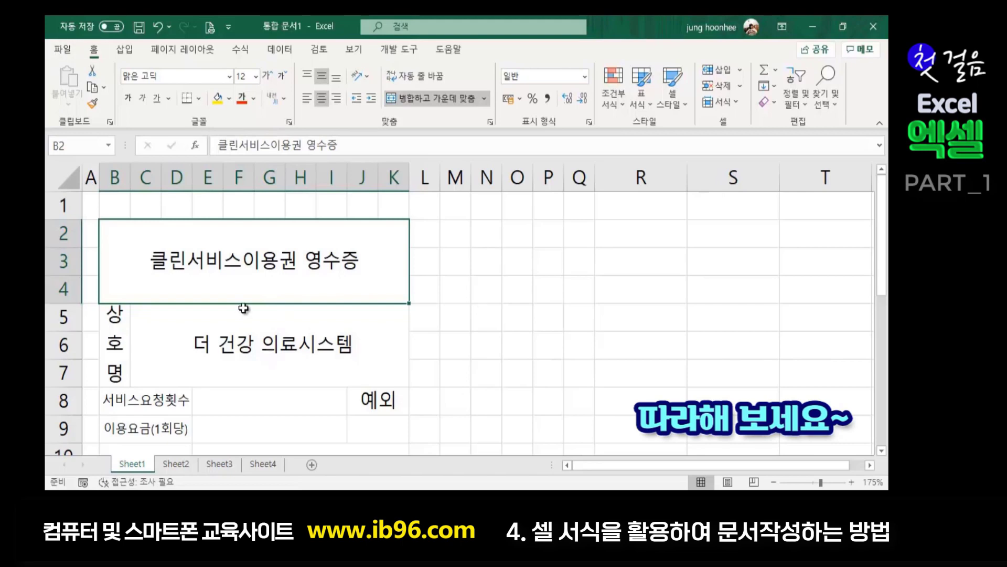
click(62, 48)
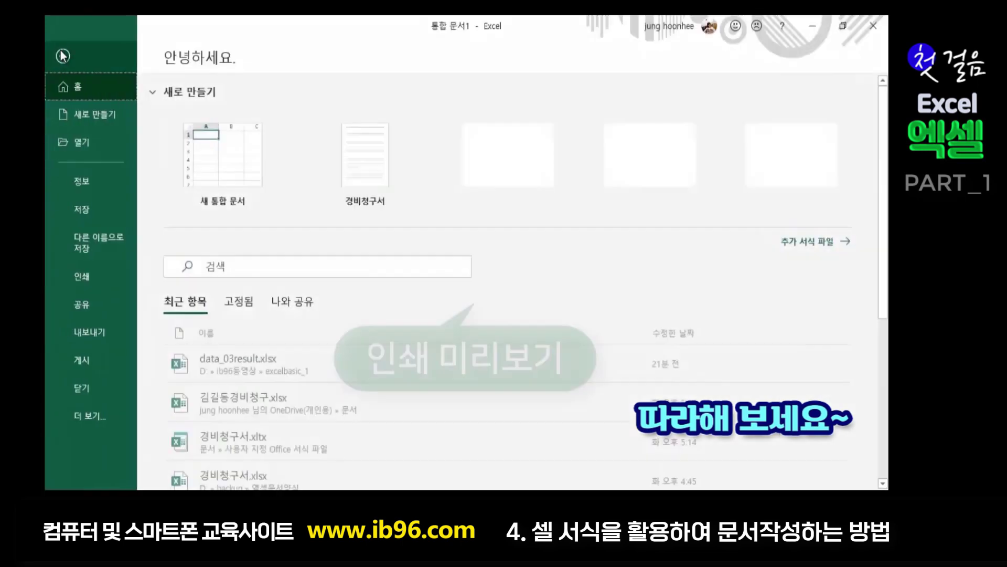
click(87, 283)
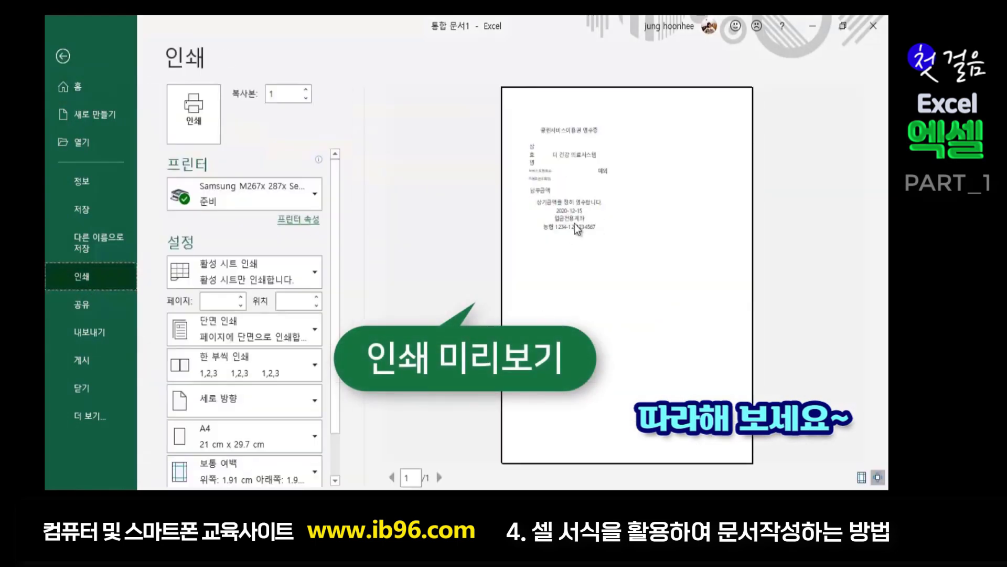
click(643, 306)
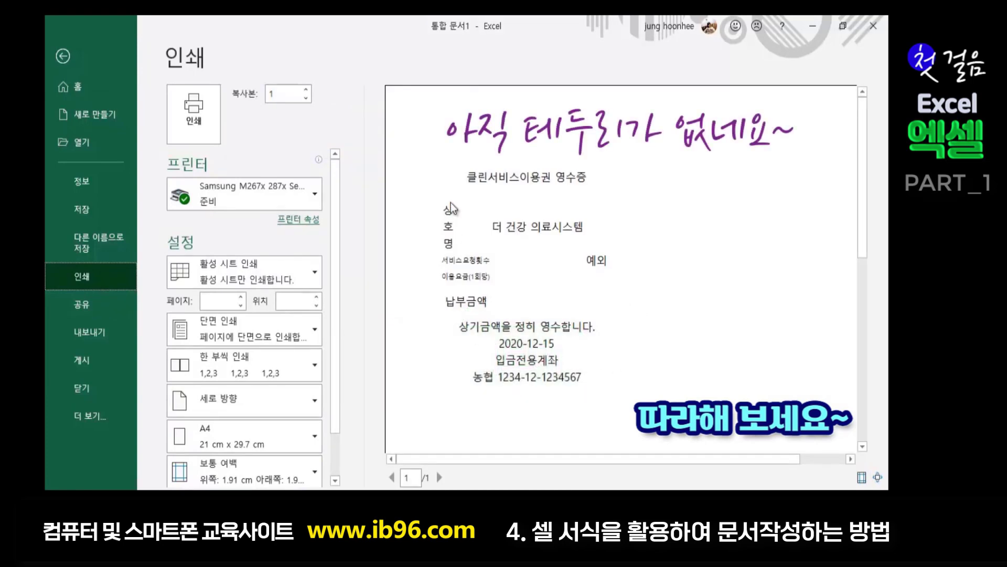
click(65, 58)
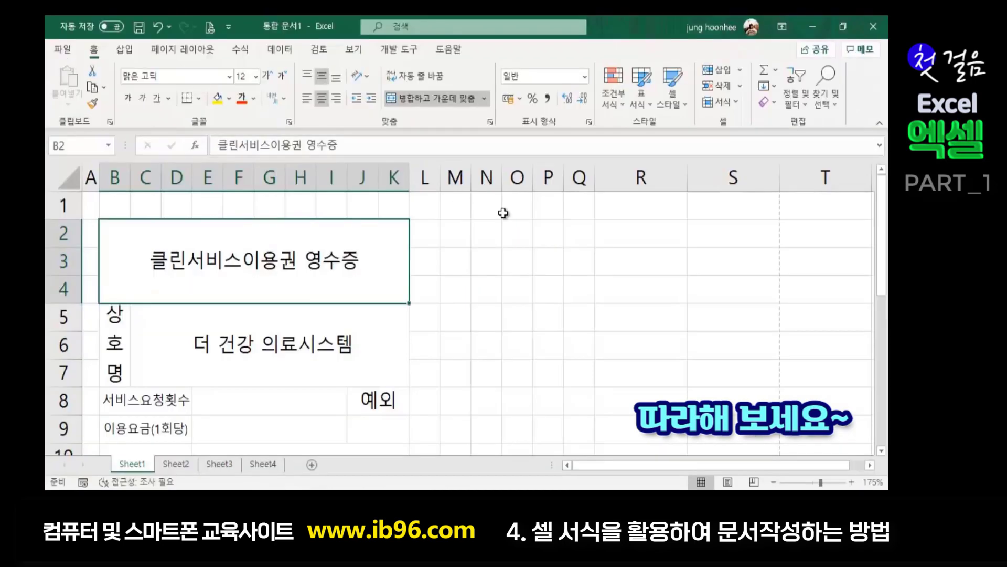
click(496, 321)
click(204, 248)
- Give range B2:K15 a thick outline border and thin inside lines
drag(190, 257, 225, 407)
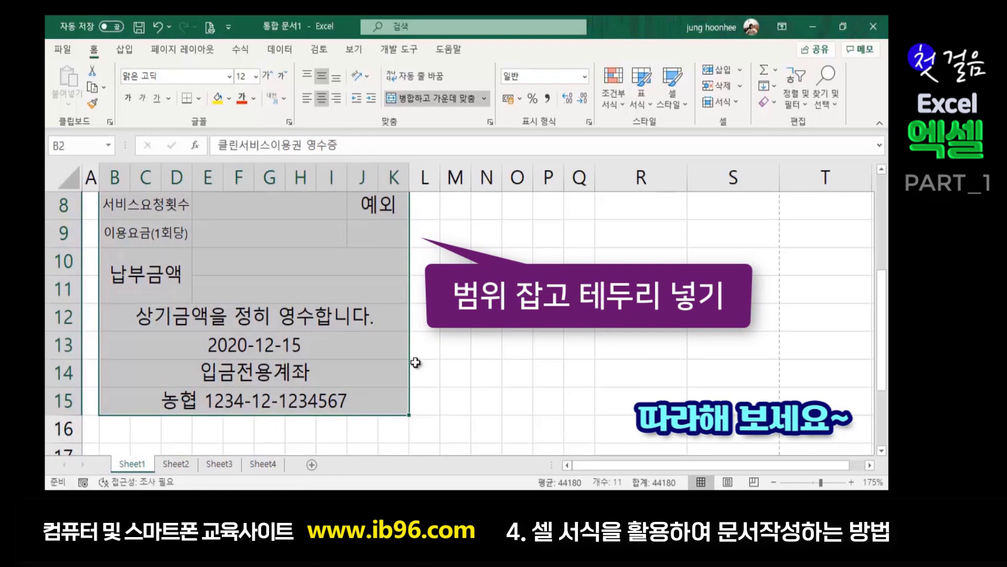
scroll(415, 362, up, 3)
key(ctrl+1)
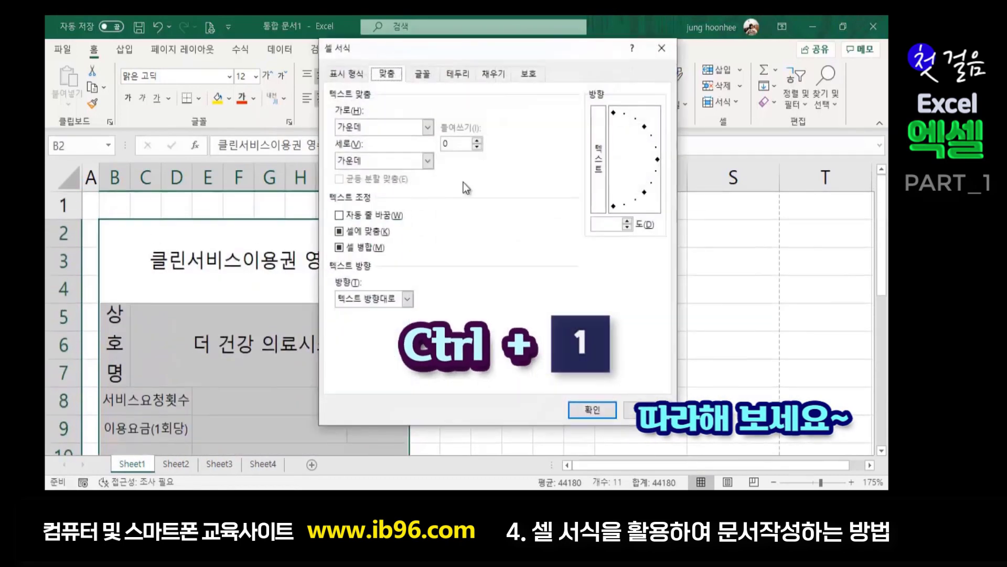
click(458, 74)
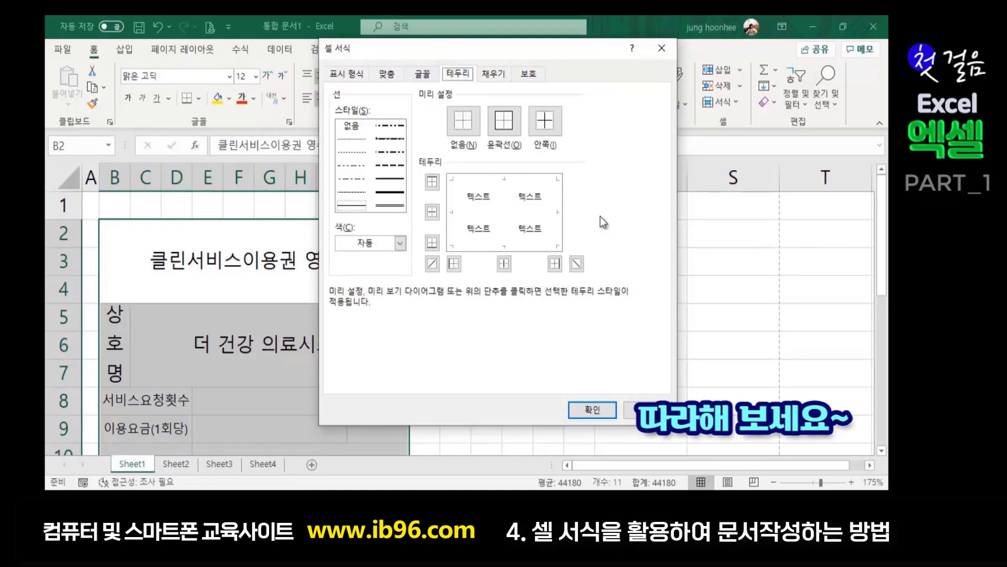
click(390, 193)
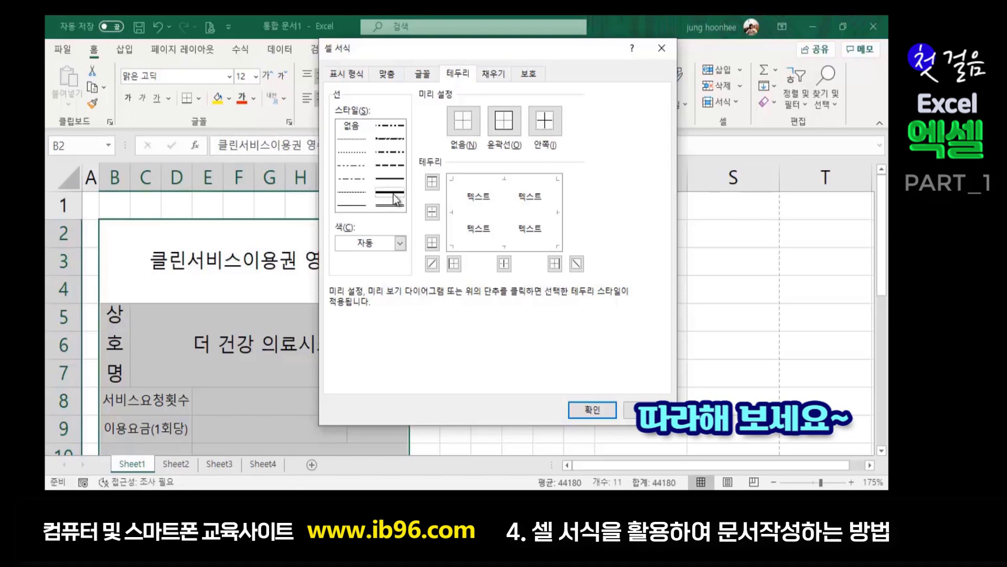
click(506, 125)
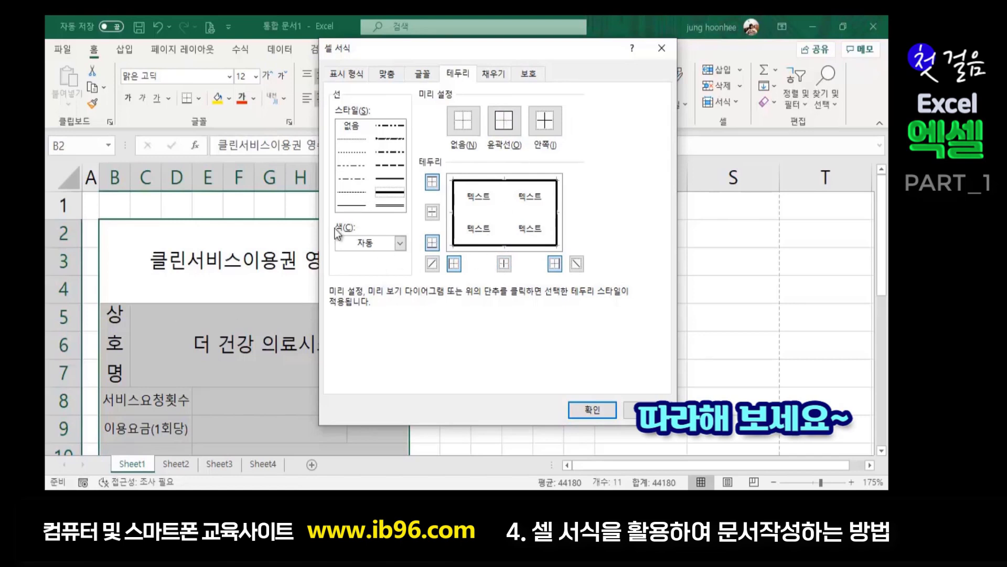
click(347, 205)
click(544, 121)
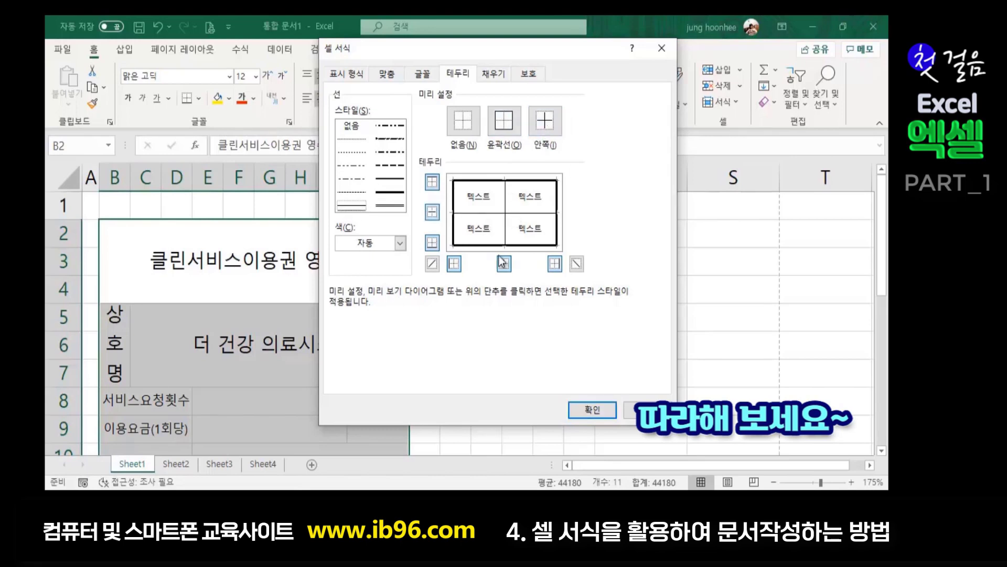
click(592, 409)
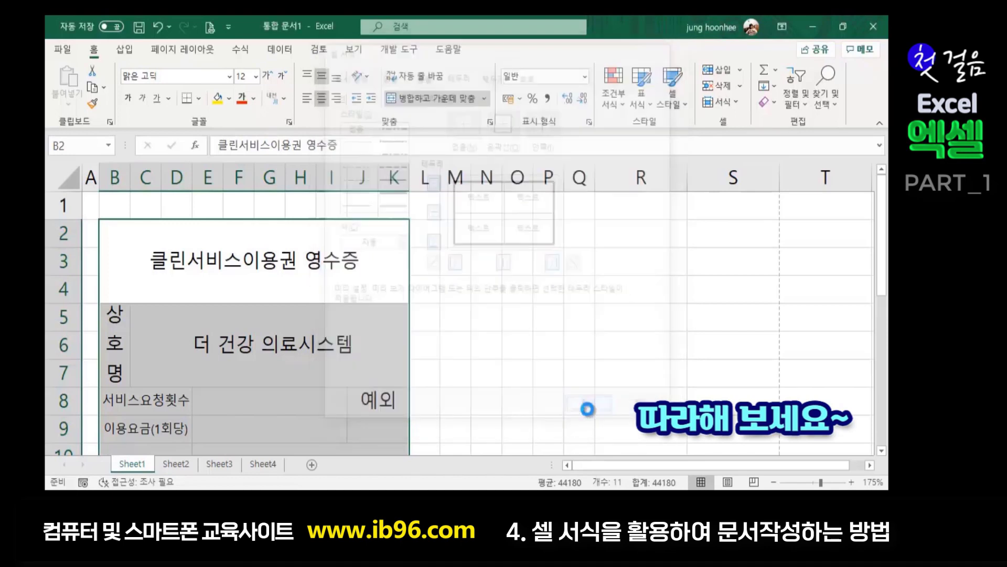
click(543, 351)
scroll(454, 290, down, 3)
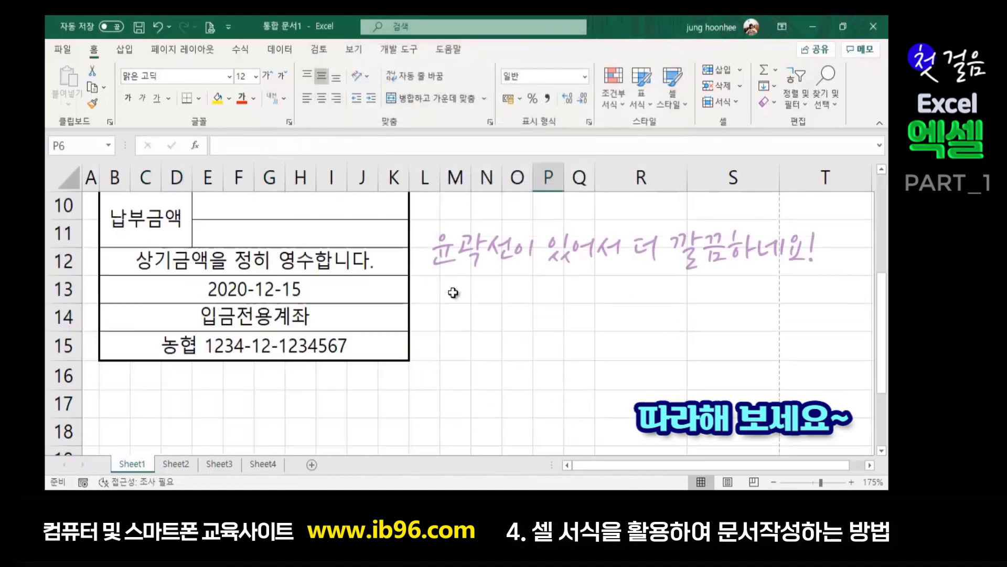
scroll(451, 294, up, 3)
scroll(422, 388, down, 3)
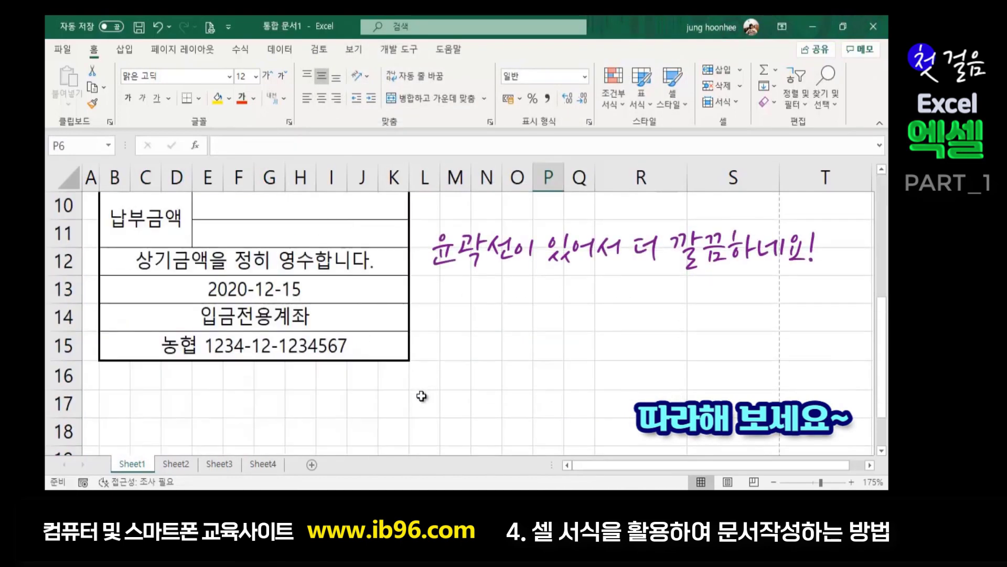
scroll(417, 399, up, 2)
click(483, 361)
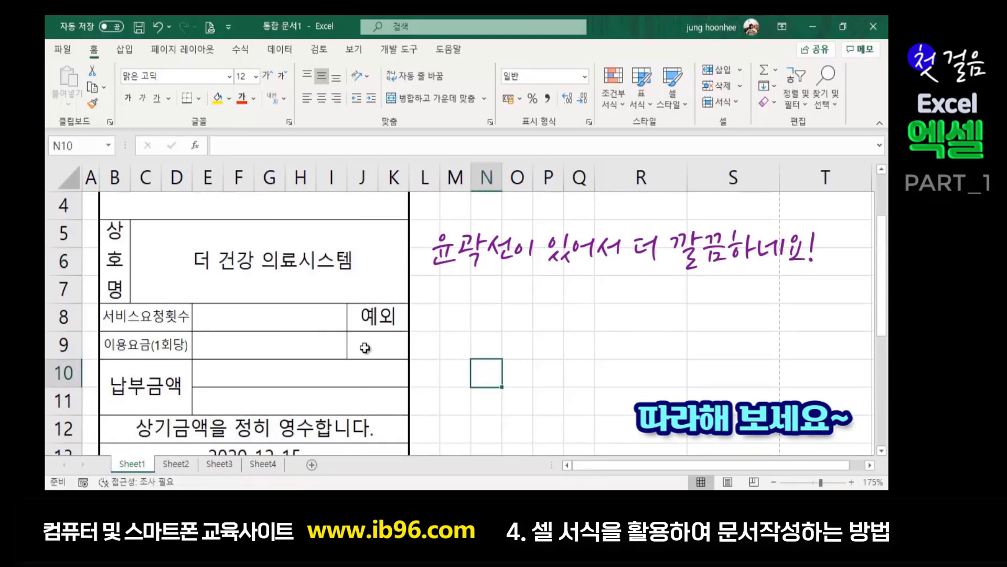
click(382, 347)
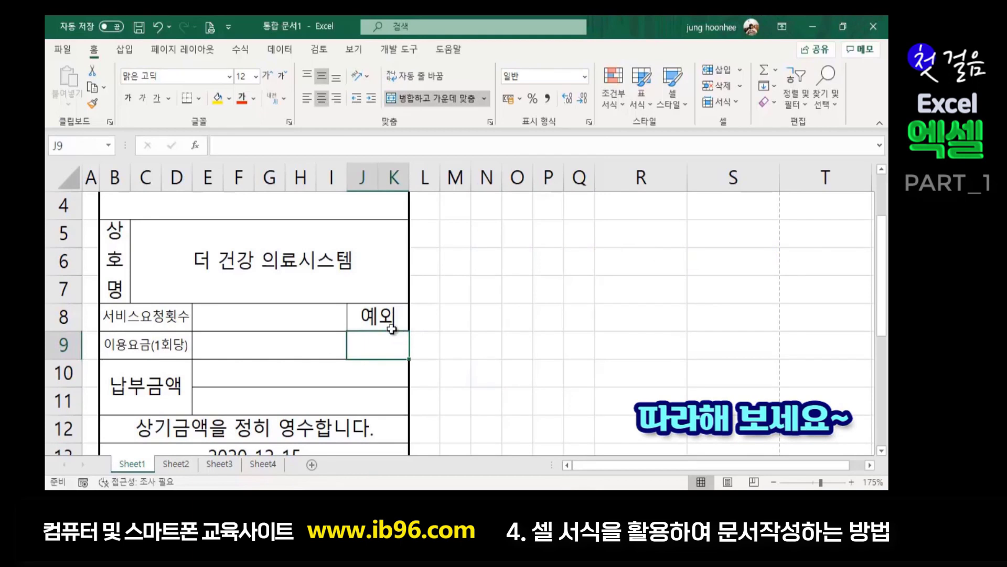
click(455, 326)
click(386, 348)
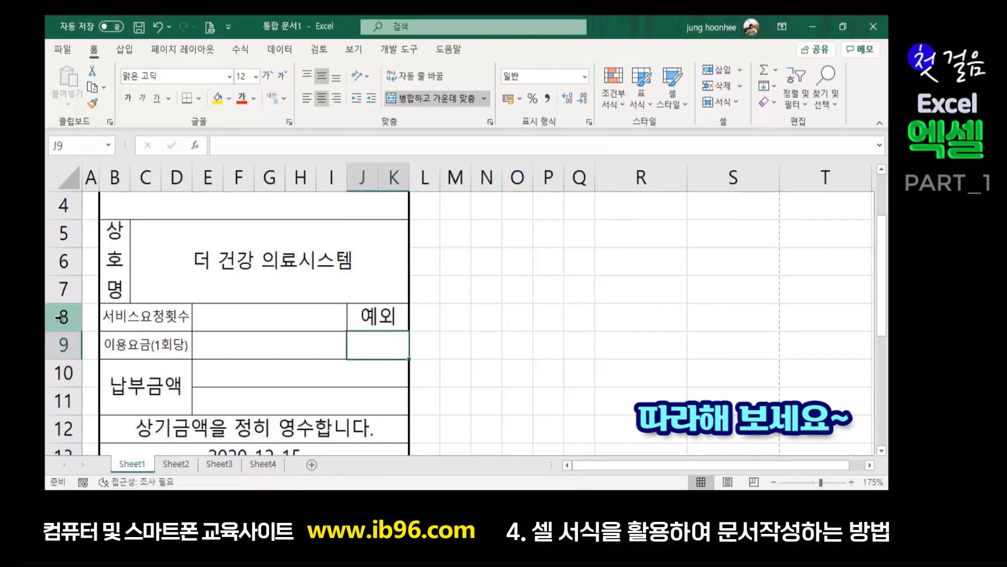
scroll(103, 318, up, 1)
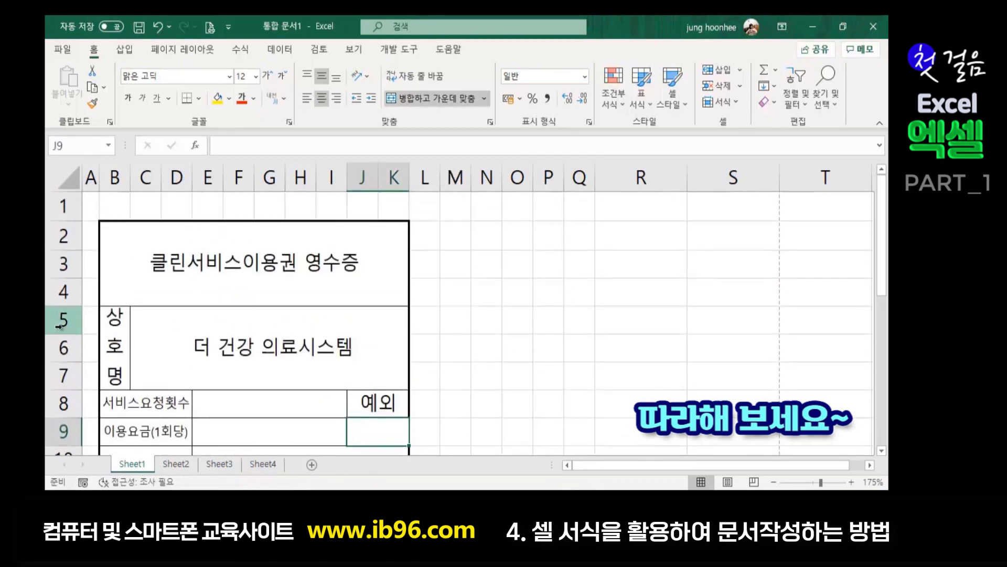
scroll(136, 391, down, 2)
scroll(104, 356, up, 1)
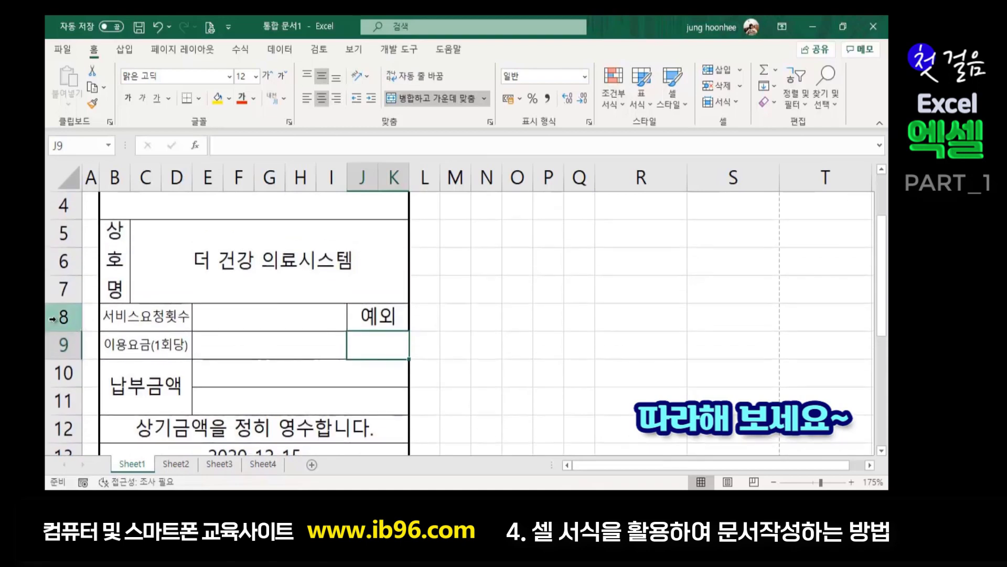
click(61, 315)
drag(63, 316, 58, 410)
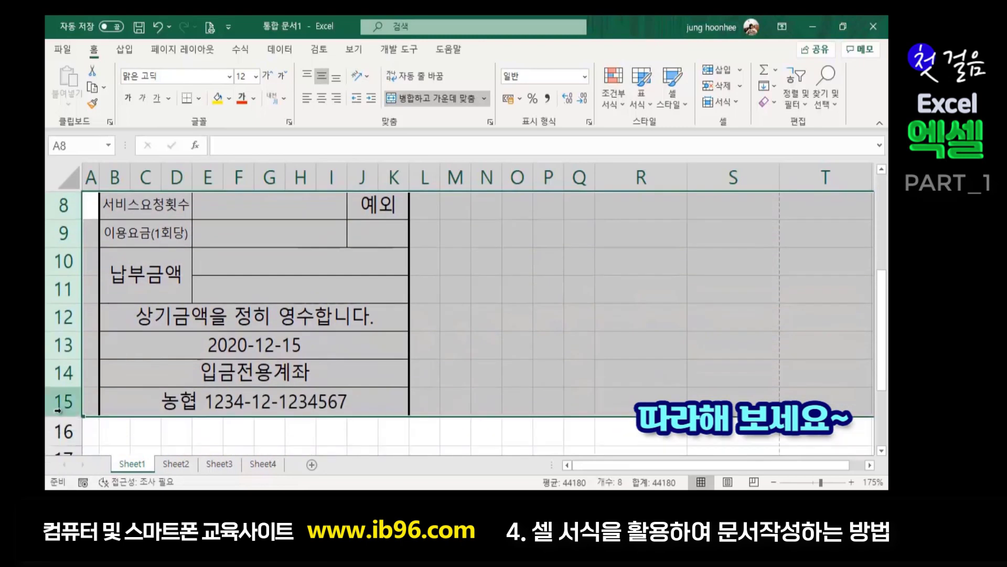
- Change the height of the selected rows 8 through 15 to 30
right_click(59, 374)
click(112, 323)
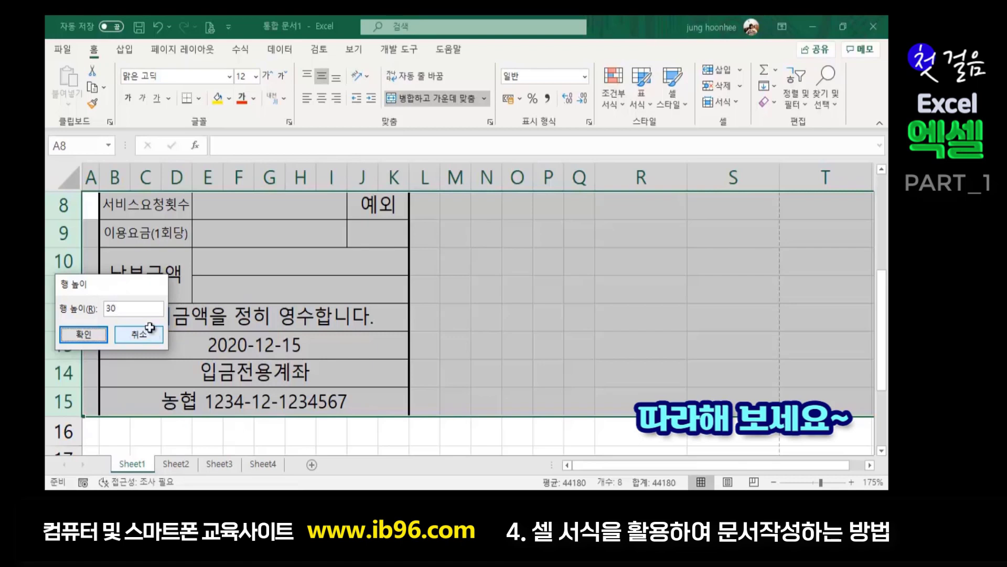
key(Return)
click(485, 333)
scroll(325, 358, down, 3)
scroll(273, 424, up, 2)
click(426, 313)
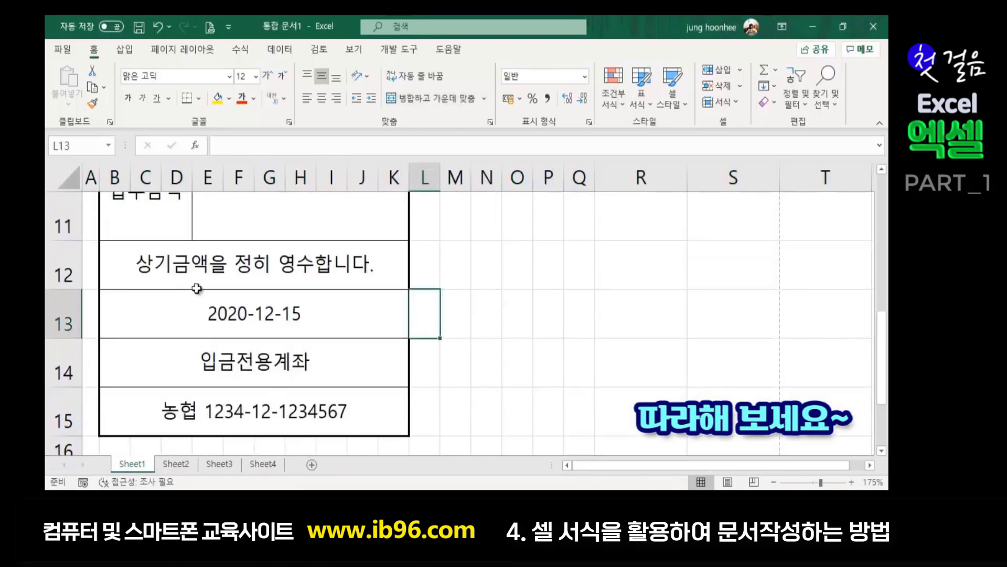
- Select the bottom four receipt rows, range B12:K15
click(69, 260)
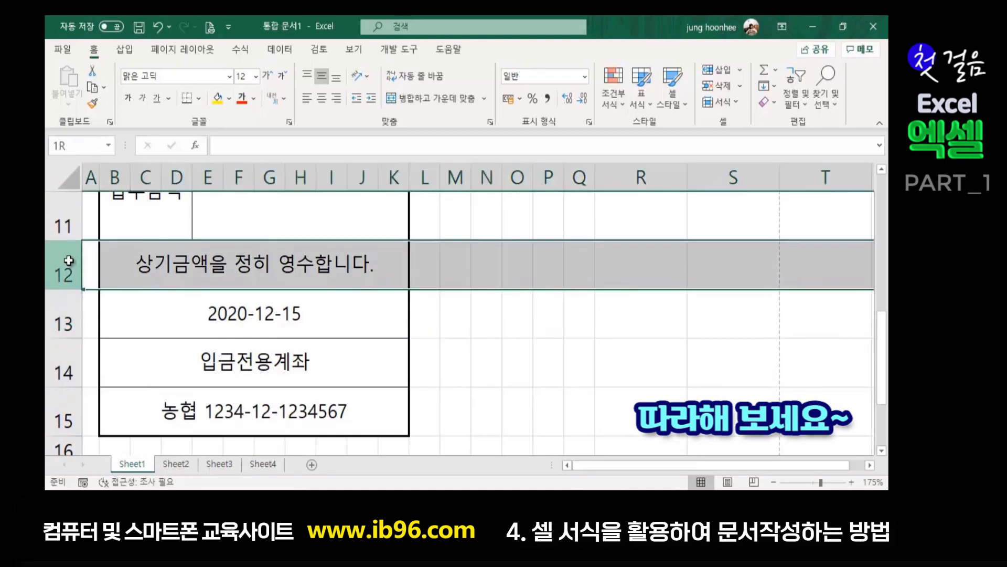
drag(68, 260, 49, 392)
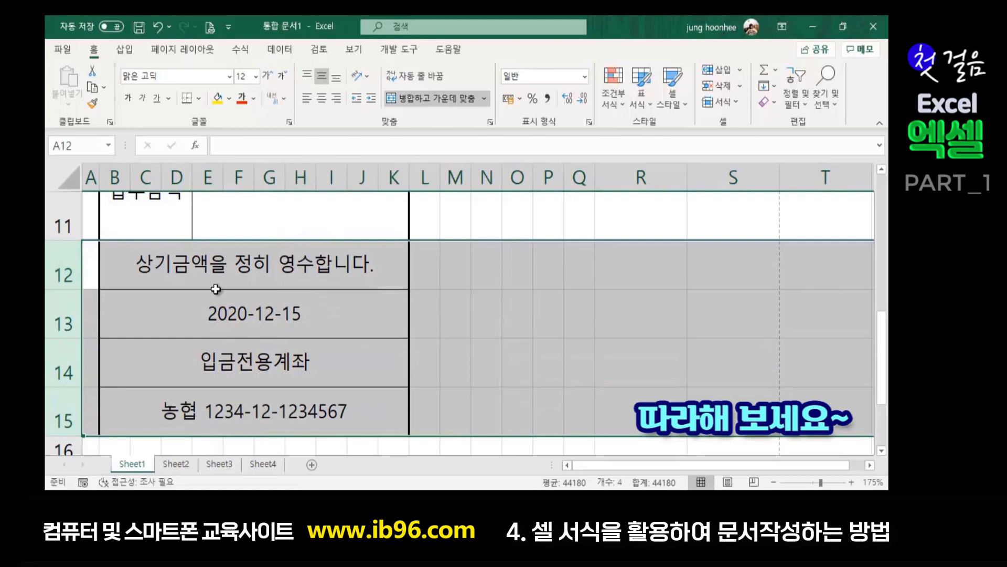
click(462, 298)
click(323, 286)
click(305, 326)
click(286, 374)
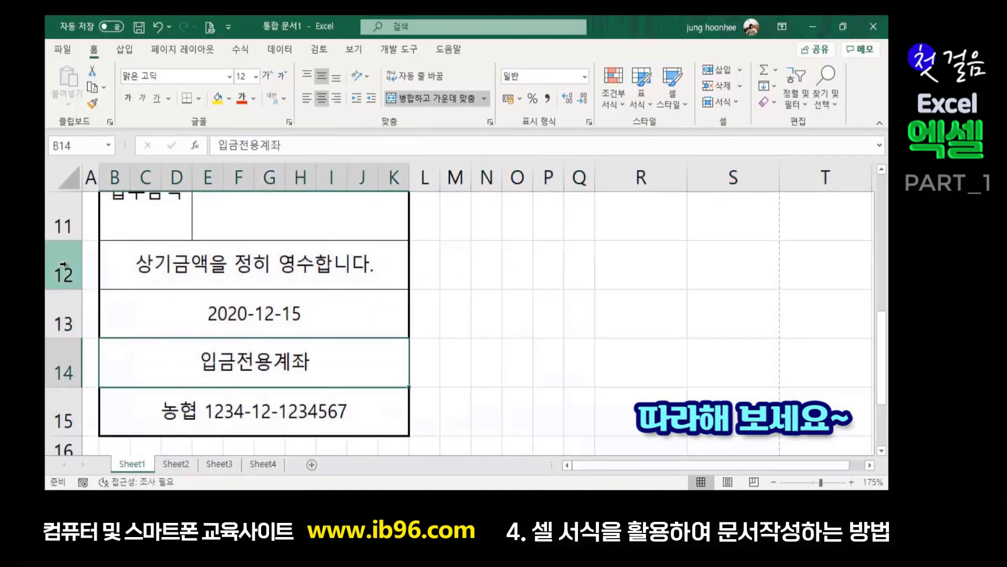
click(64, 265)
drag(169, 265, 178, 400)
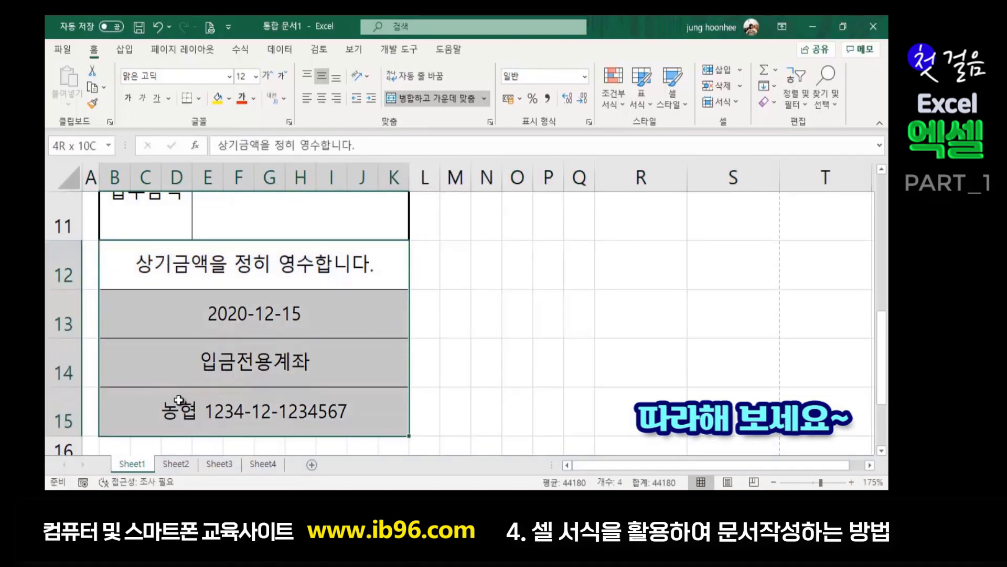
drag(223, 265, 221, 408)
- Remove the inner horizontal borders in B12:K15 using line style 없음
key(ctrl+1)
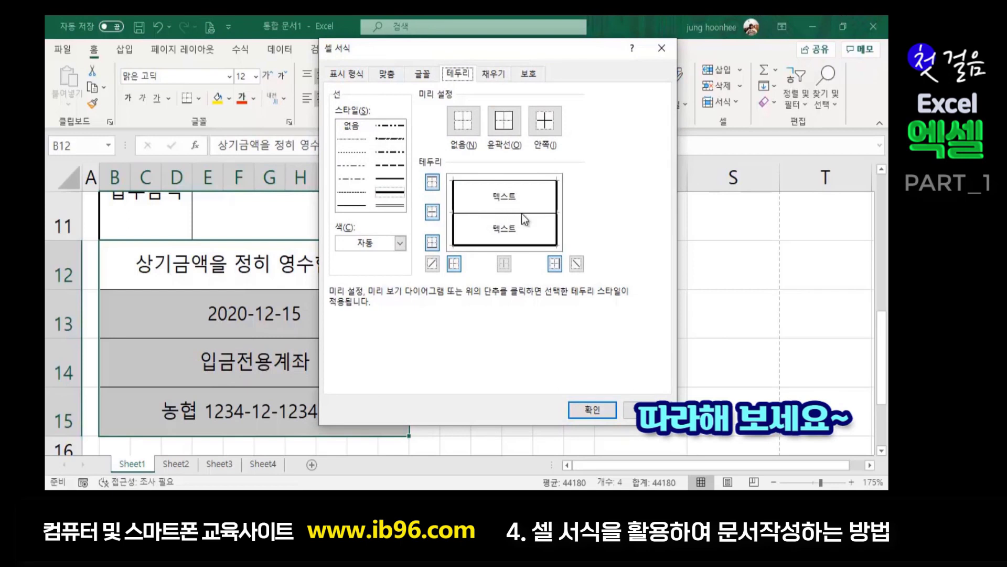
click(361, 131)
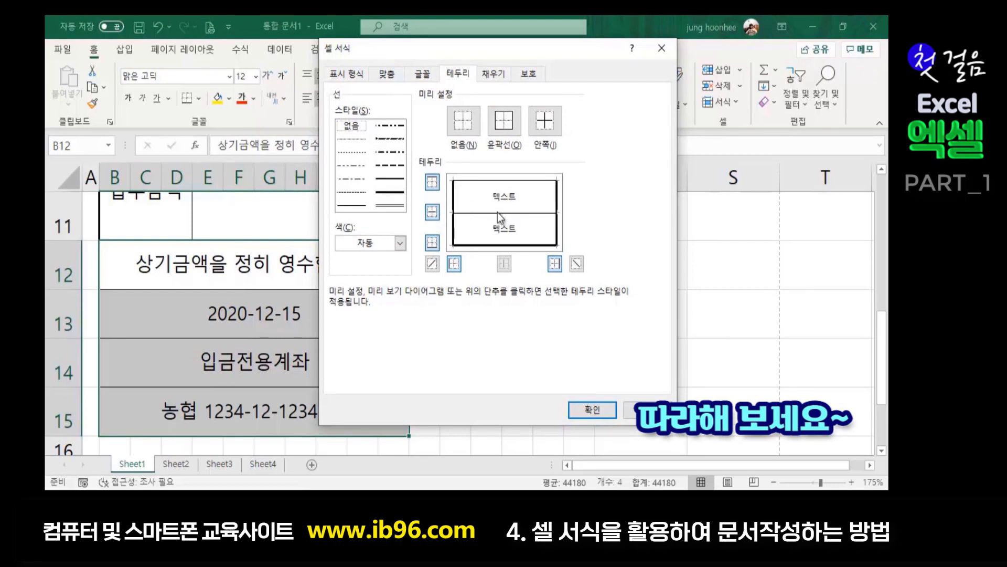
click(437, 218)
click(592, 410)
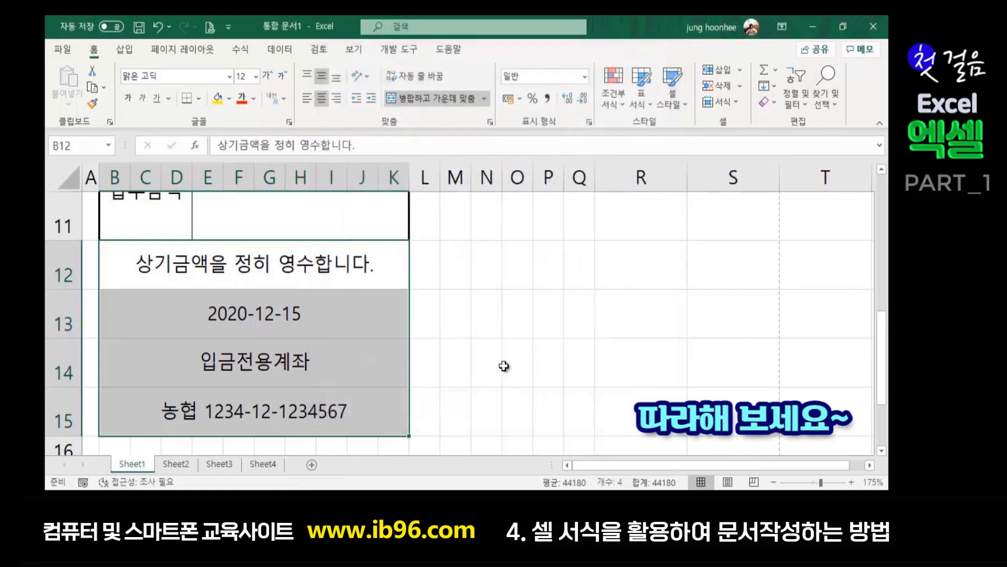
click(515, 366)
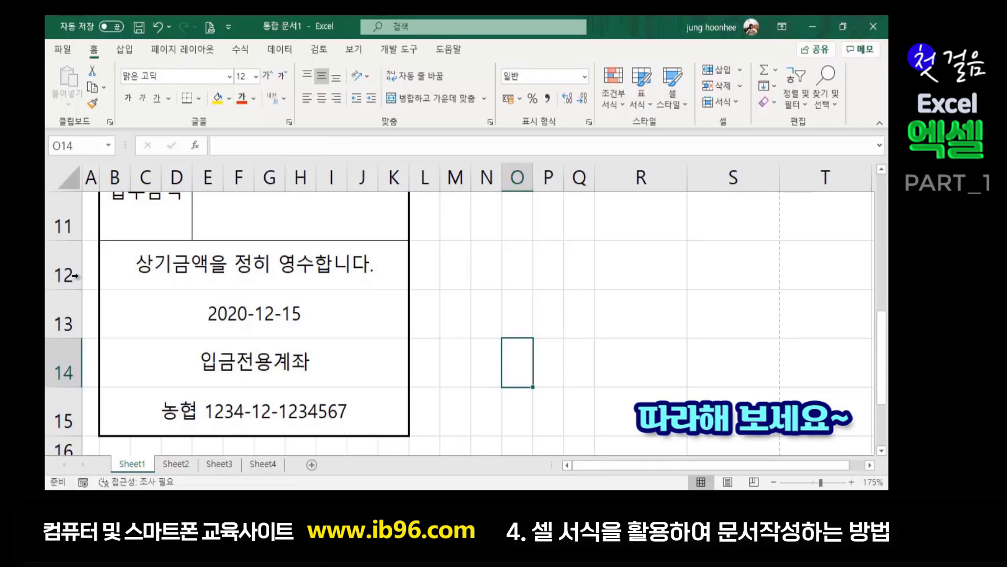
- Set the row height of rows 12 through 15 to 23
click(60, 270)
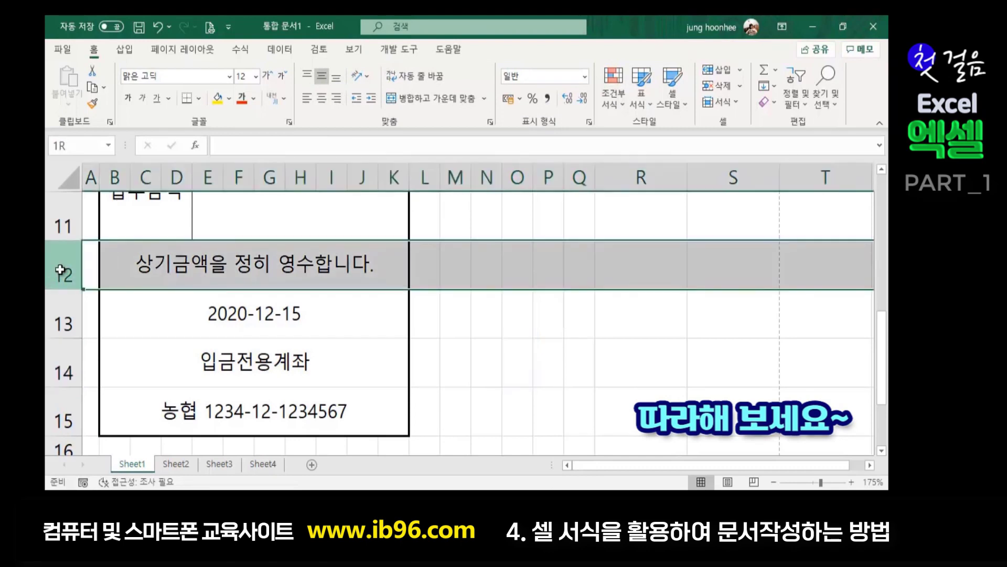
drag(59, 270, 50, 399)
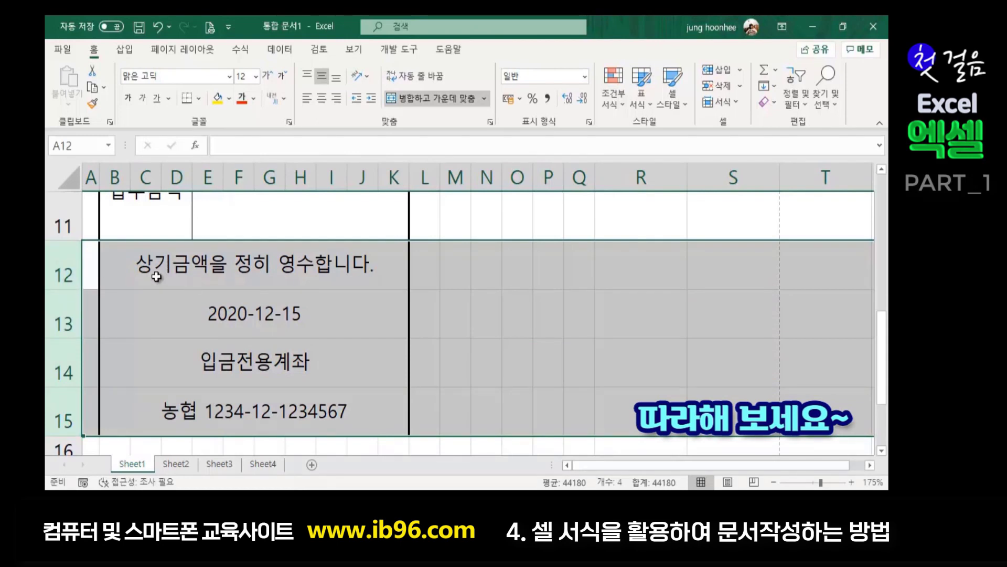
right_click(51, 271)
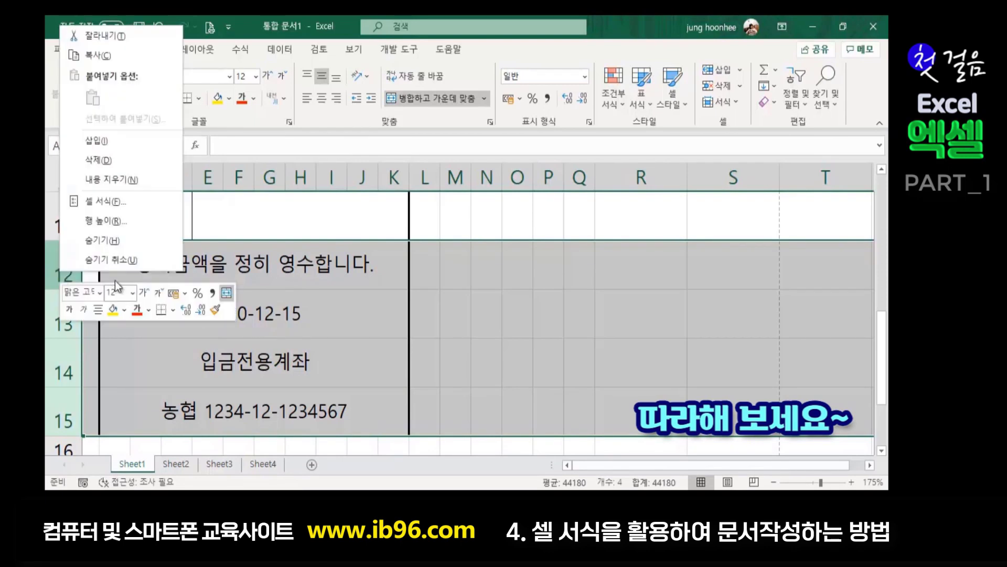
click(116, 225)
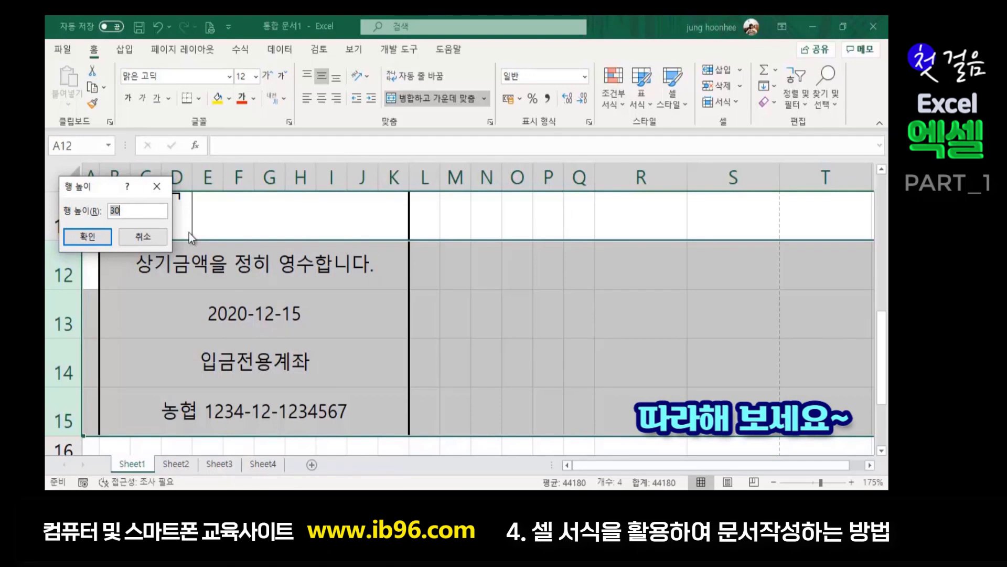
text(23)
click(73, 237)
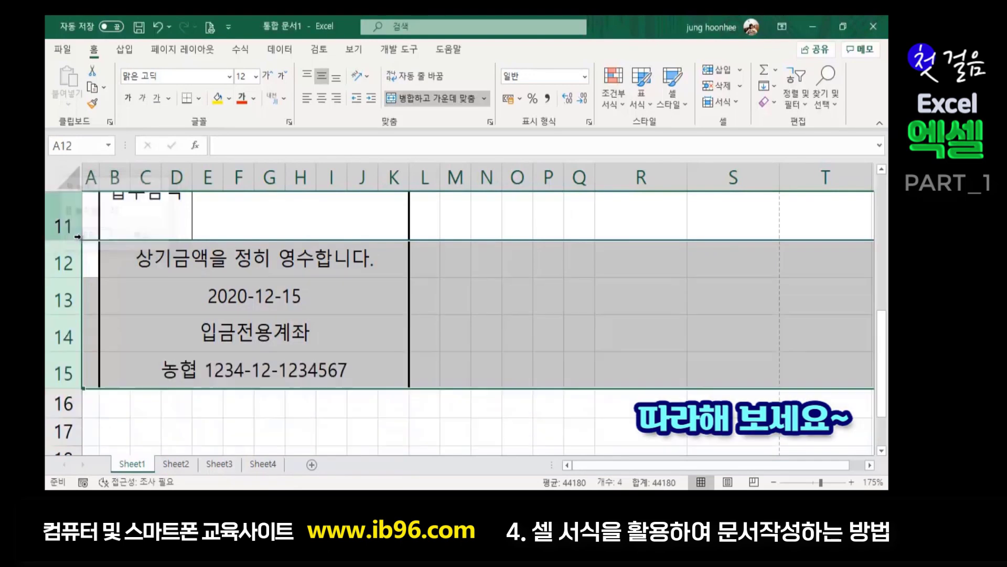
- Bring up Format Cells borders for the empty cell J9 beneath 예외
click(289, 420)
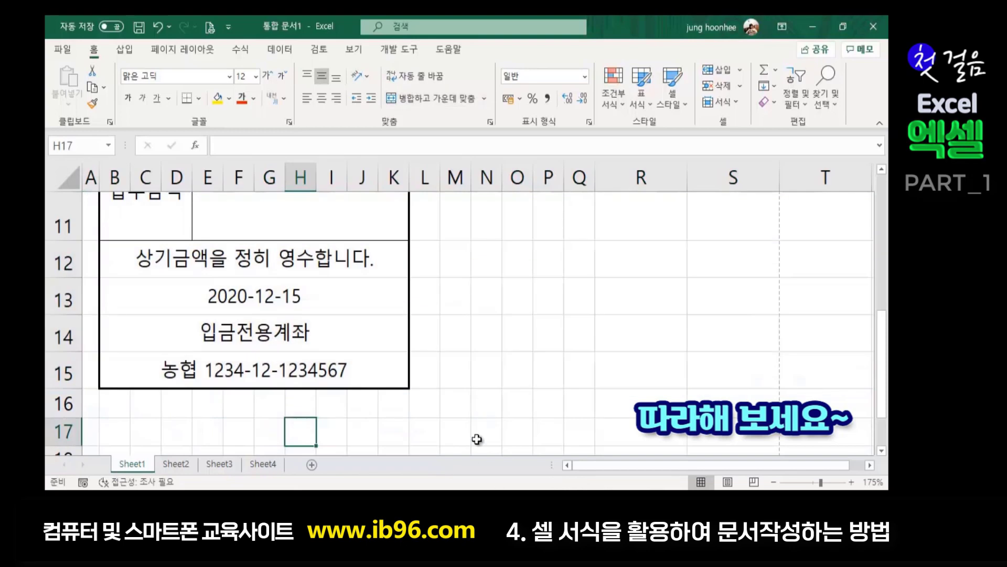
scroll(478, 440, up, 3)
scroll(515, 434, up, 1)
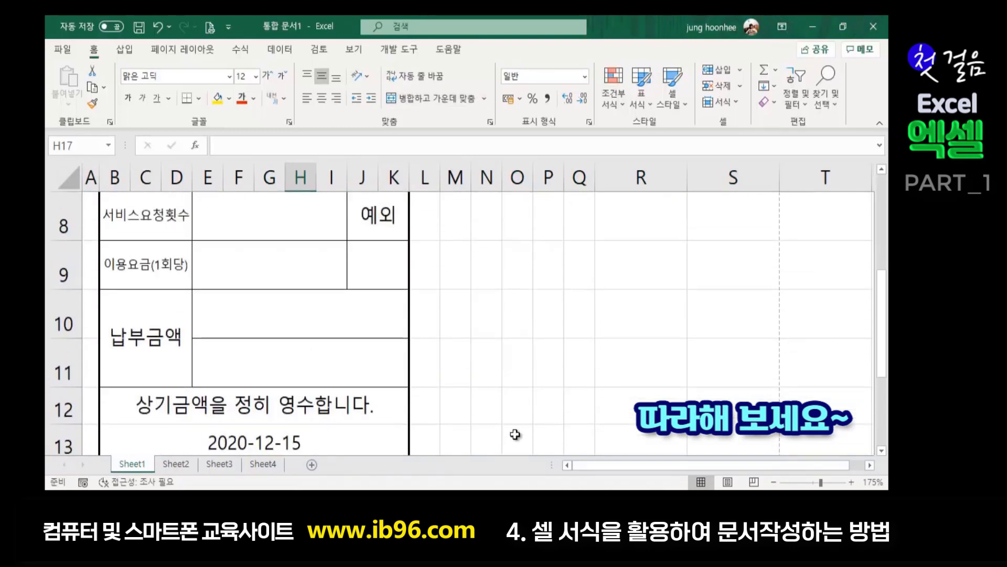
scroll(434, 393, up, 1)
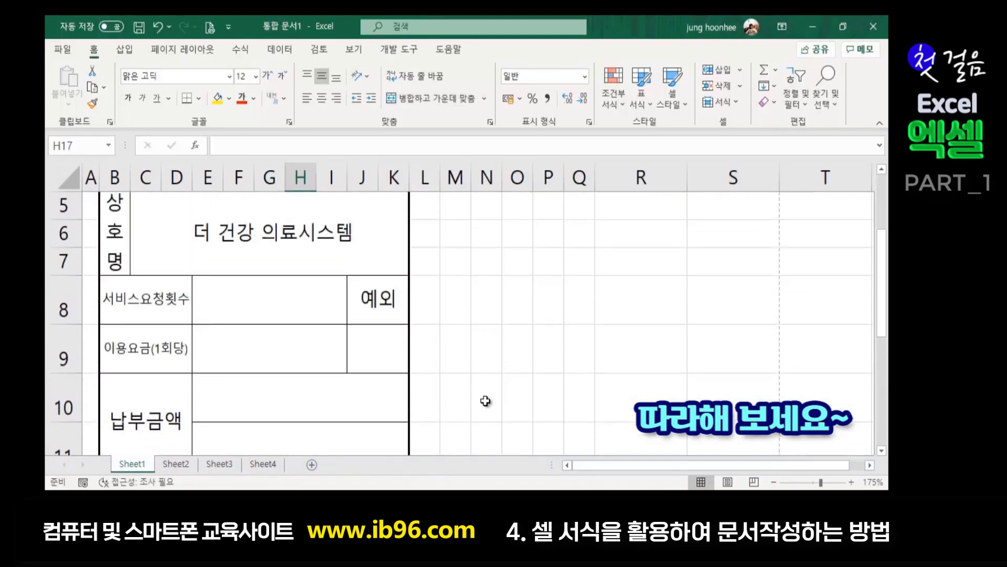
click(383, 286)
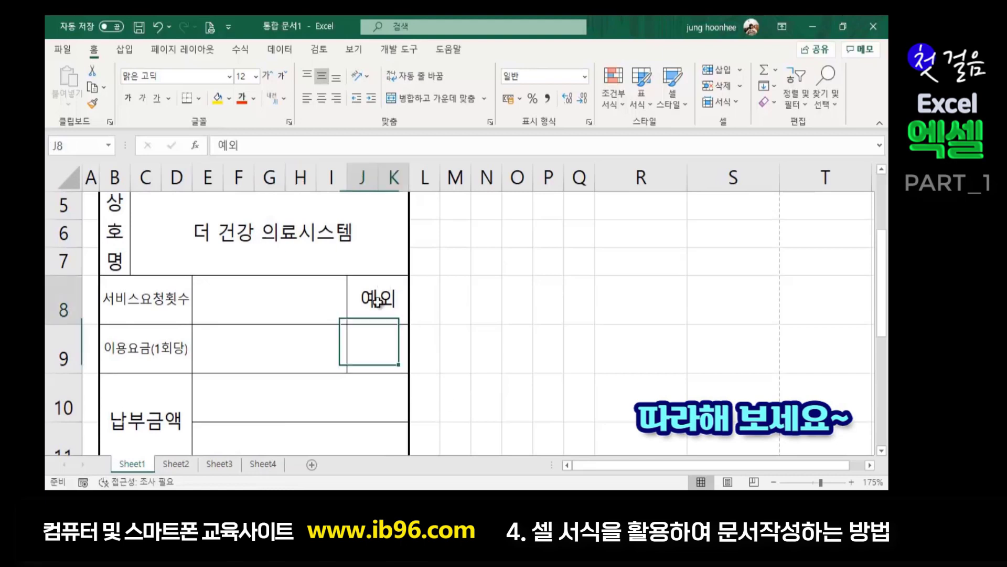
click(389, 362)
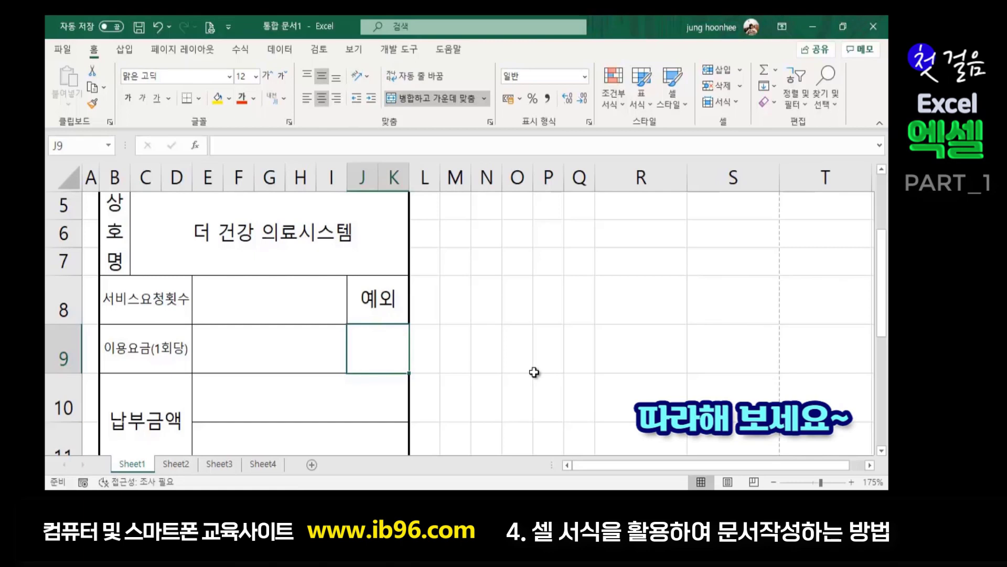
key(ctrl+1)
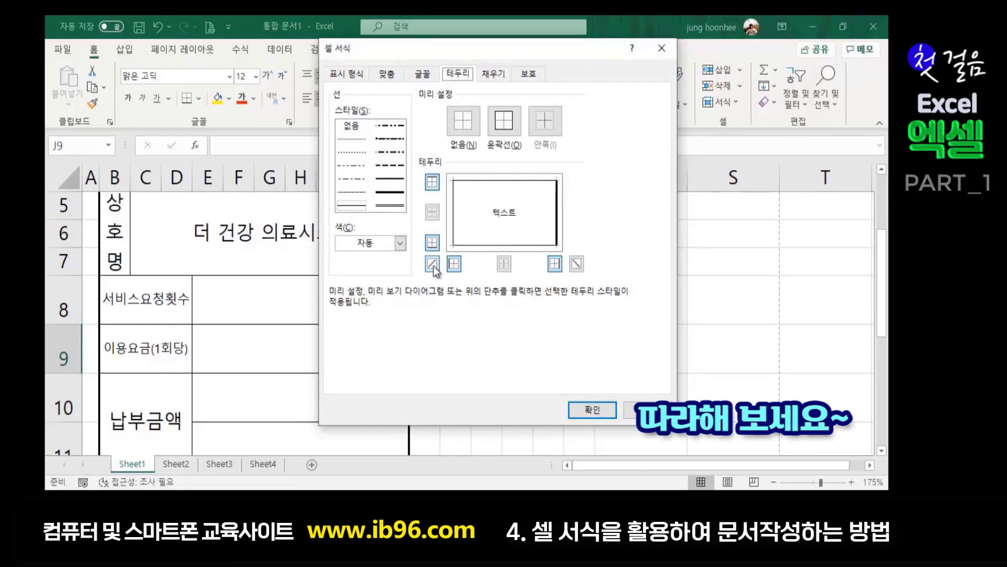
- Draw one medium solid rising diagonal line across cell J9
click(374, 204)
click(380, 180)
click(432, 264)
click(577, 264)
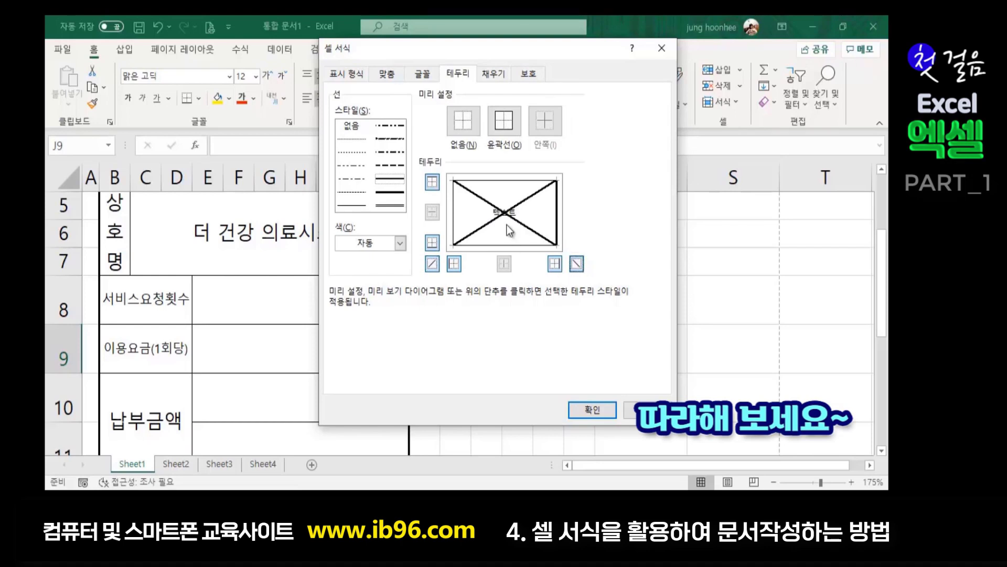
click(577, 263)
click(593, 409)
click(647, 385)
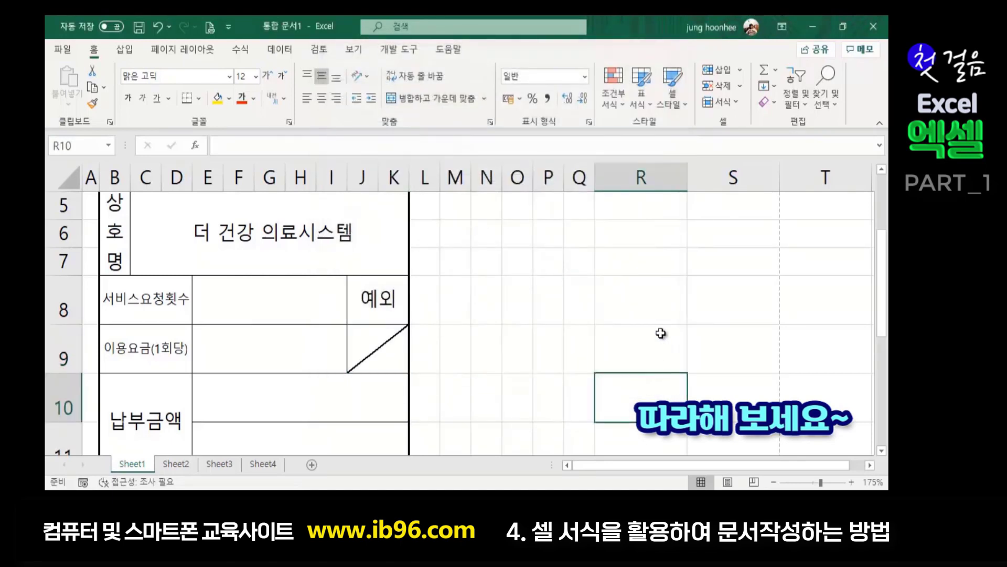
- Select the merged count cell E8 beside 서비스요청횟수
scroll(477, 301, up, 1)
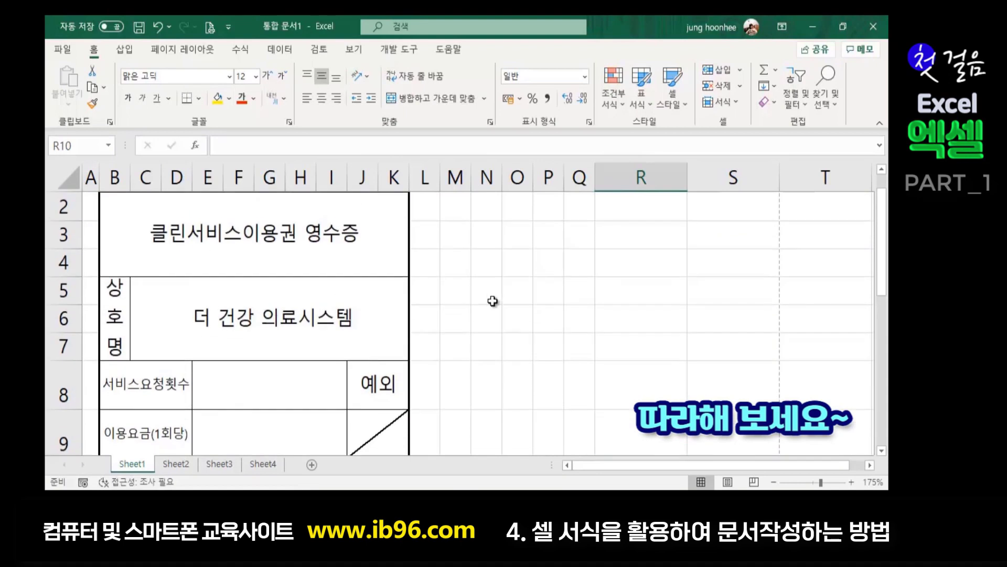
scroll(451, 349, down, 2)
scroll(321, 309, up, 1)
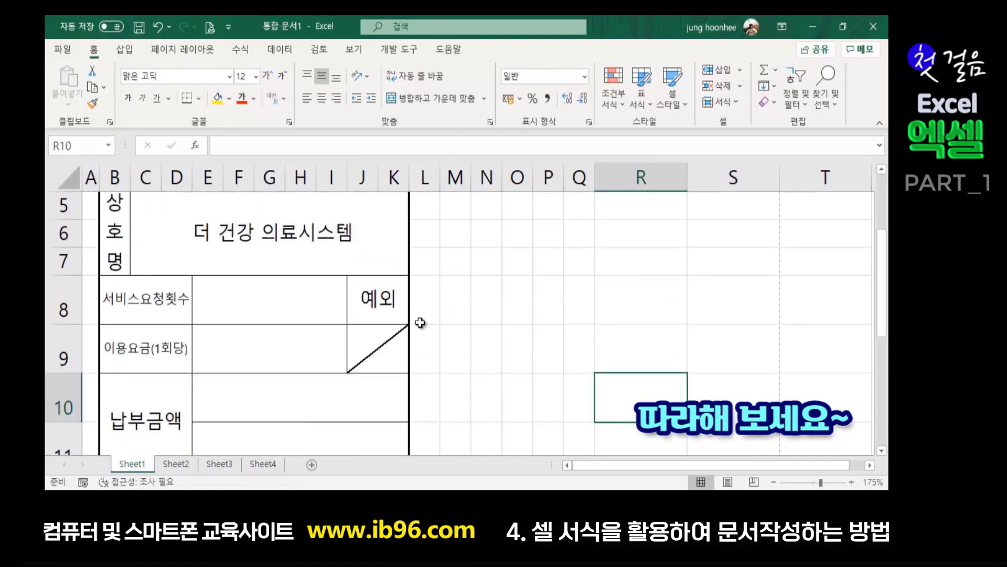
mouse_move(258, 291)
mouse_down()
mouse_move(266, 353)
mouse_move(271, 307)
mouse_up()
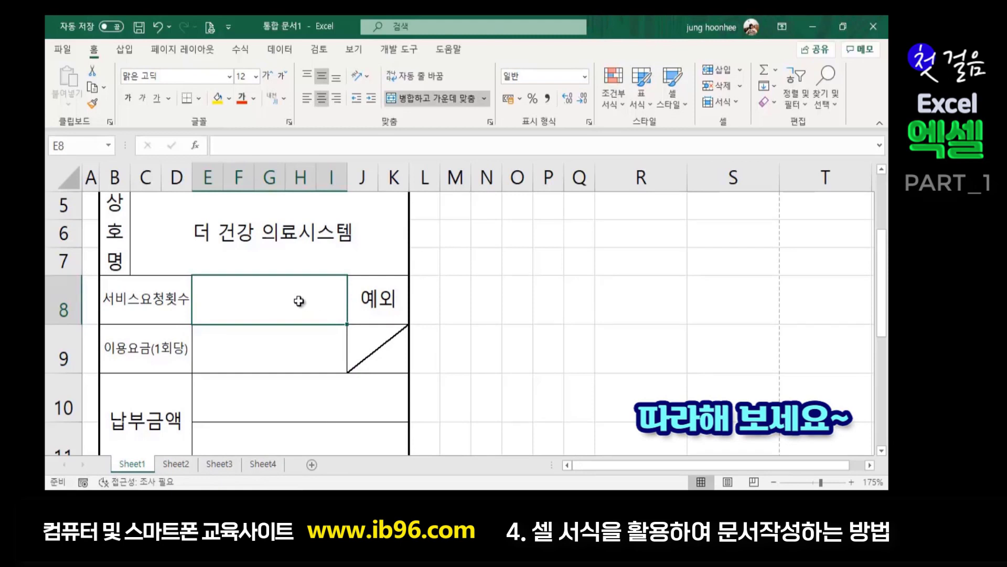
mouse_move(272, 292)
mouse_down()
mouse_move(272, 355)
mouse_move(272, 306)
mouse_up()
click(277, 343)
click(284, 302)
- Apply the custom number format '#0 회' to E8
key(ctrl+1)
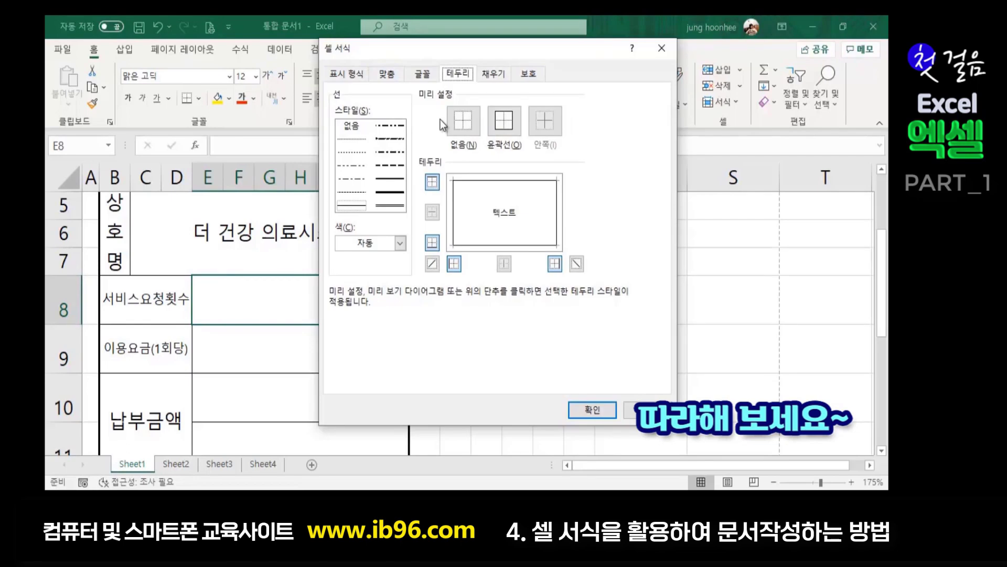
click(350, 75)
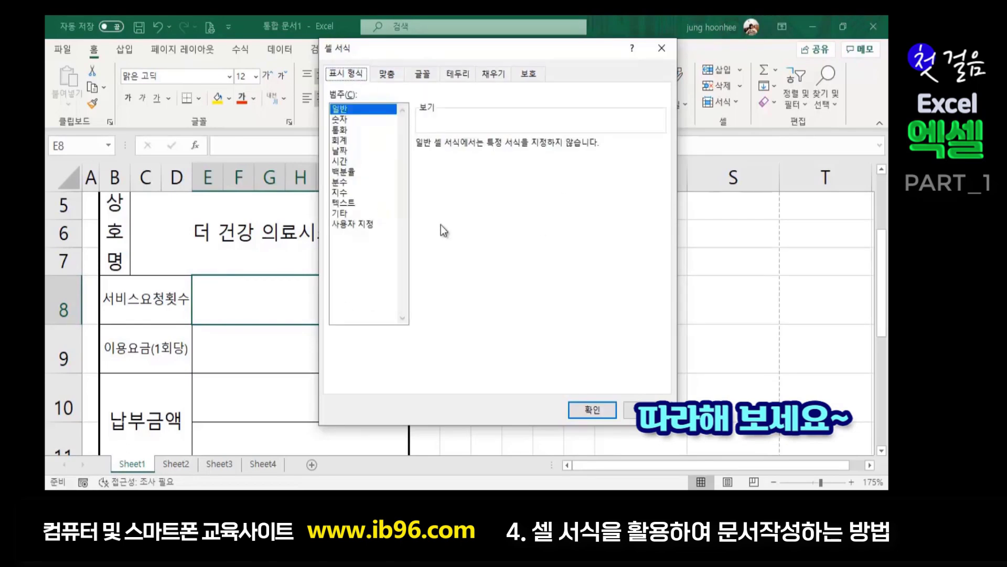
click(367, 224)
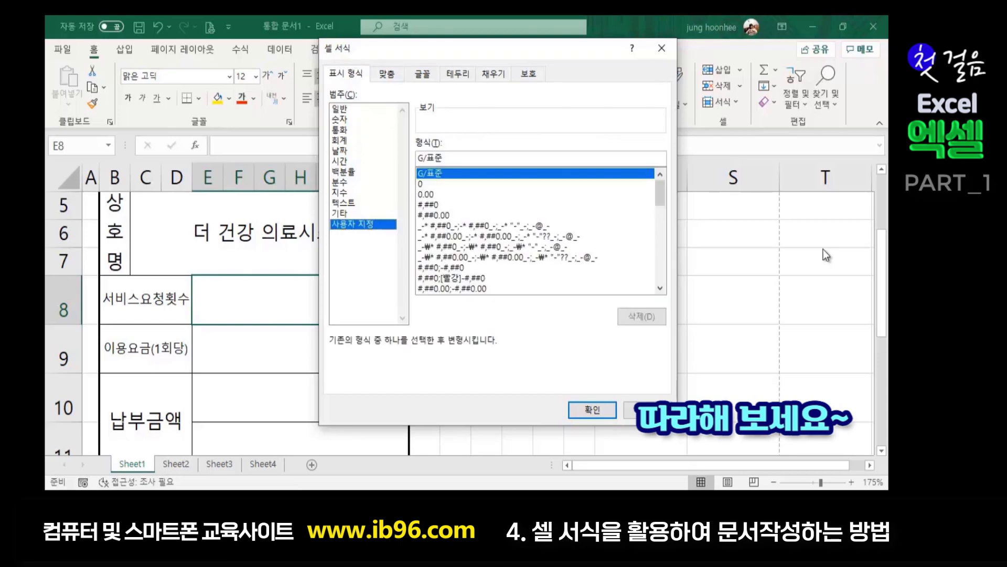
key(Tab)
text(#)
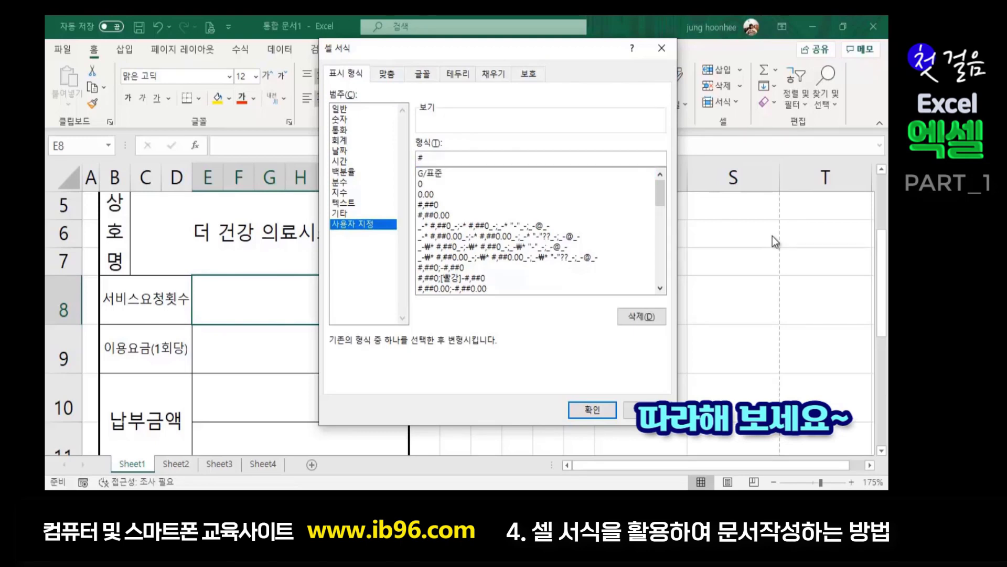
text(0 회)
click(593, 411)
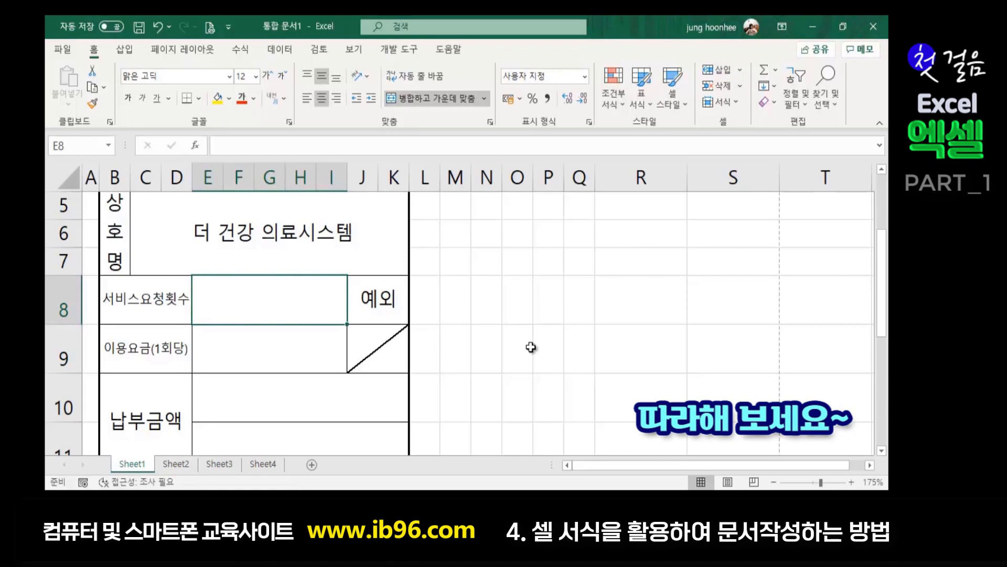
- Enter 10 as the service count in E8
text(10)
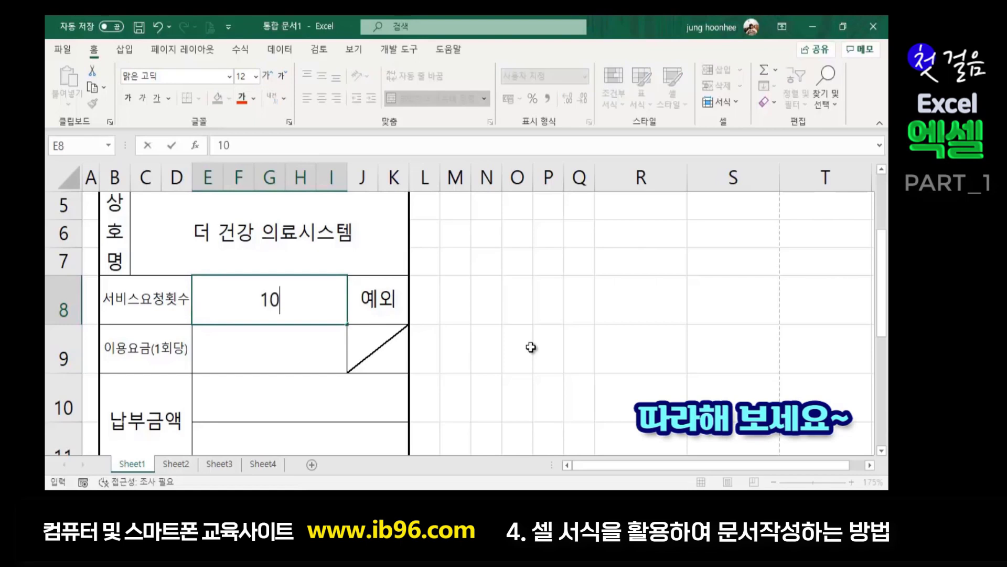
key(Return)
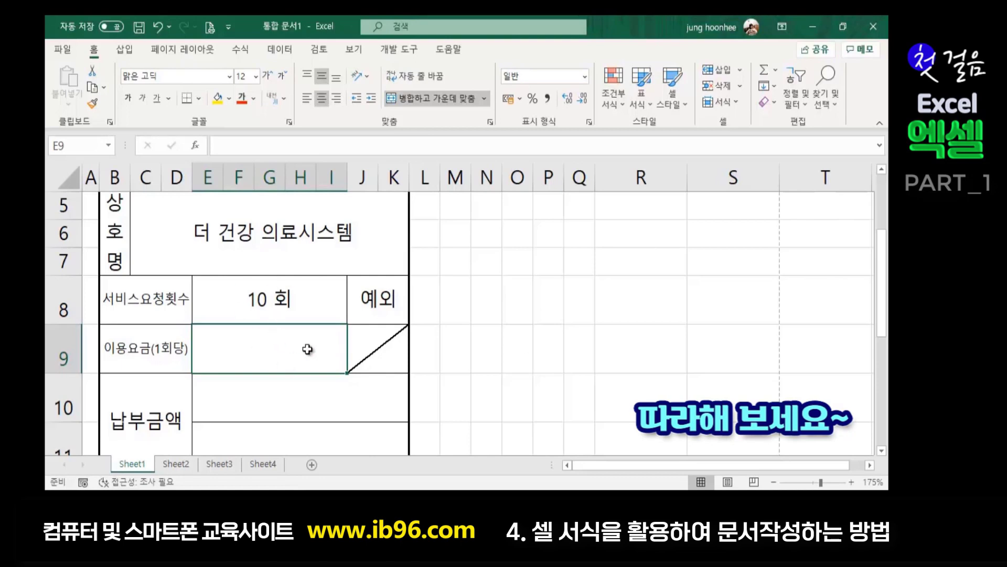
click(553, 335)
- Type 35000 into fee cell E9, then delete it, leaving E9 empty
click(276, 350)
text(35000)
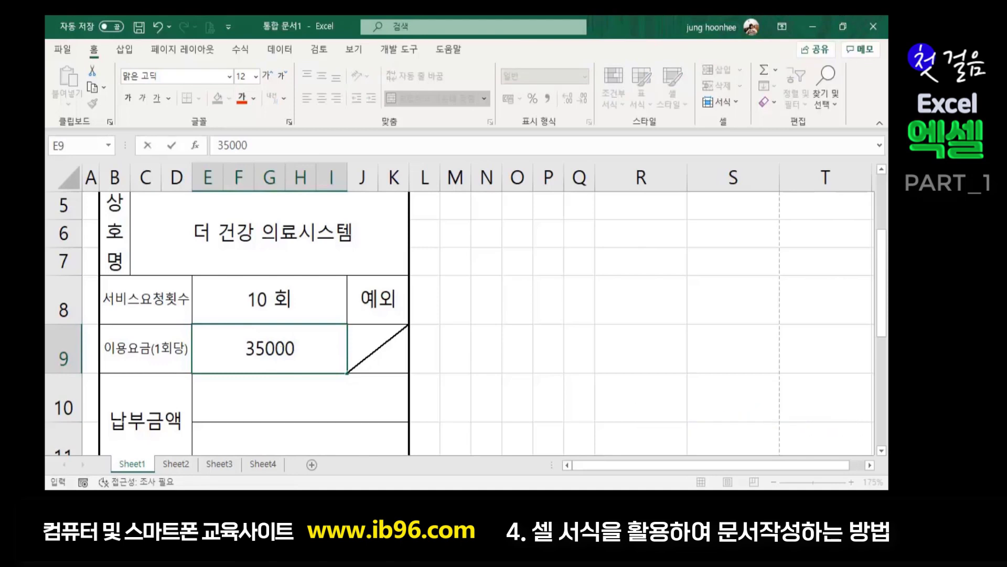
key(Return)
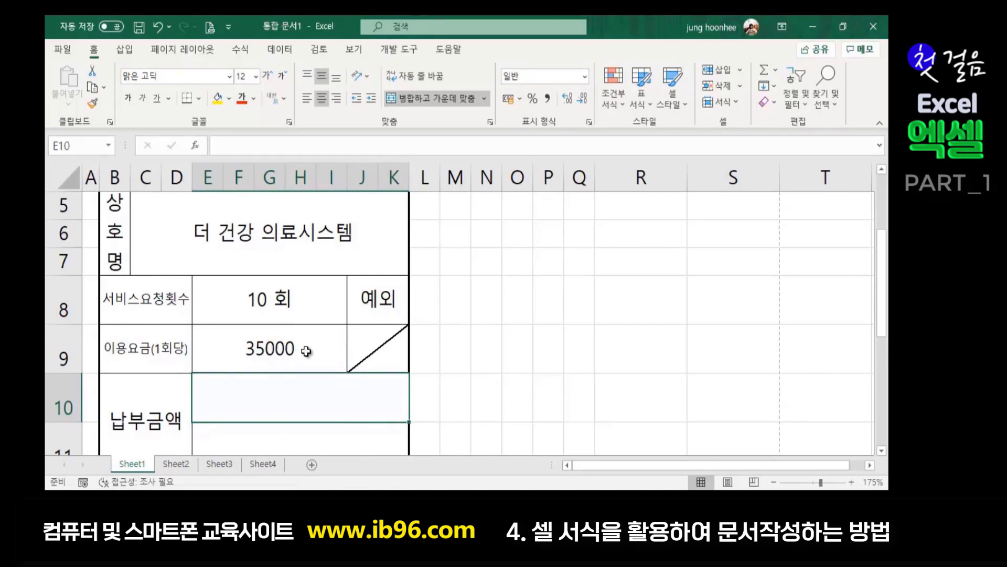
click(254, 355)
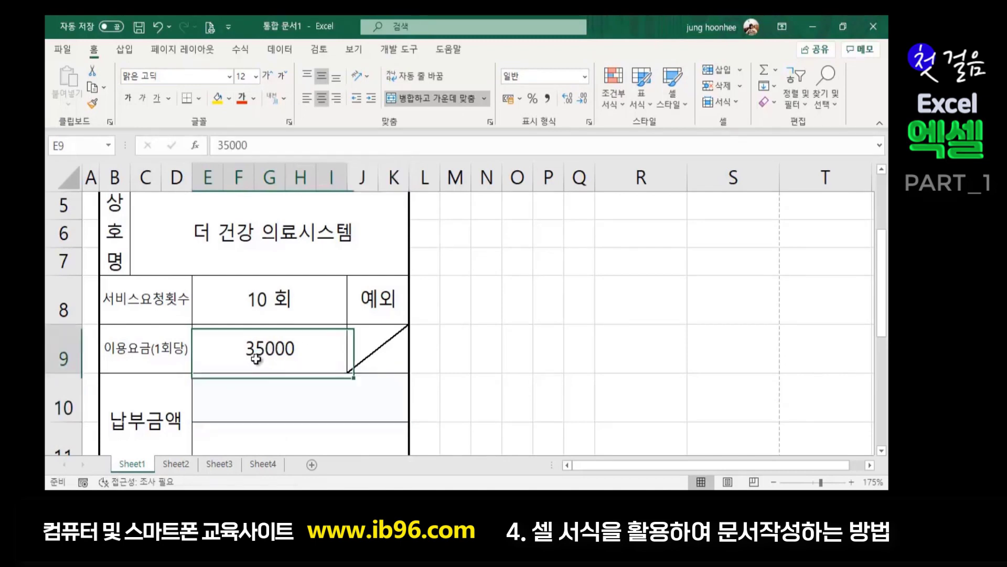
key(Delete)
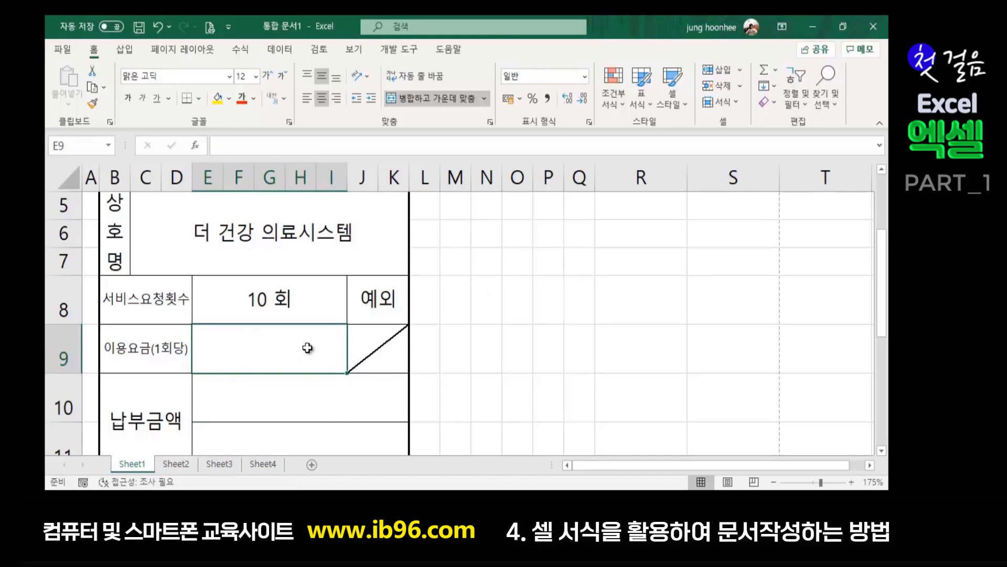
- Format E9 with custom code '₩ #,##0' and enter 35,000 as the fee
key(ctrl+1)
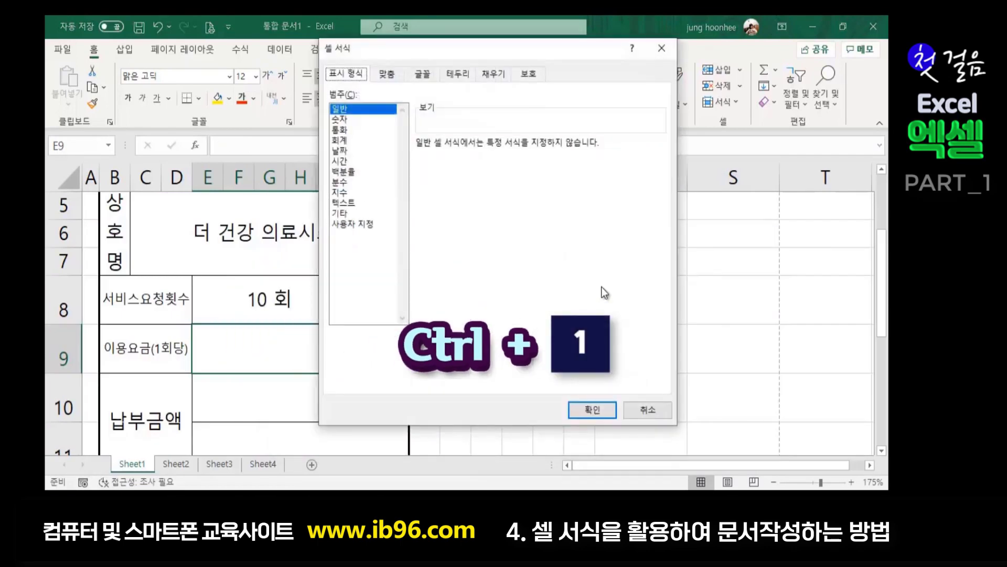
click(352, 224)
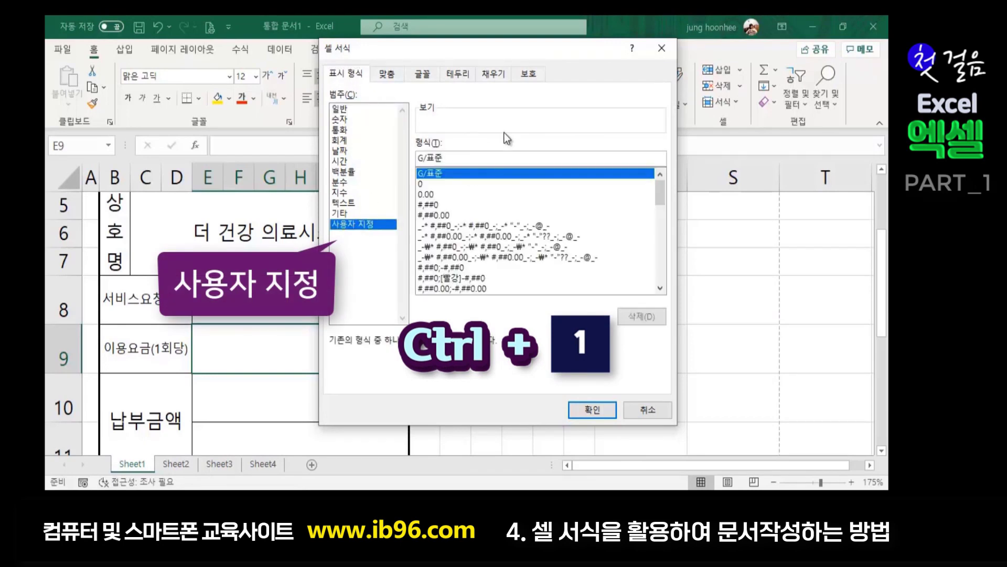
key(BackSpace)
key(BackSpace)
key(BackSpace)
key(BackSpace)
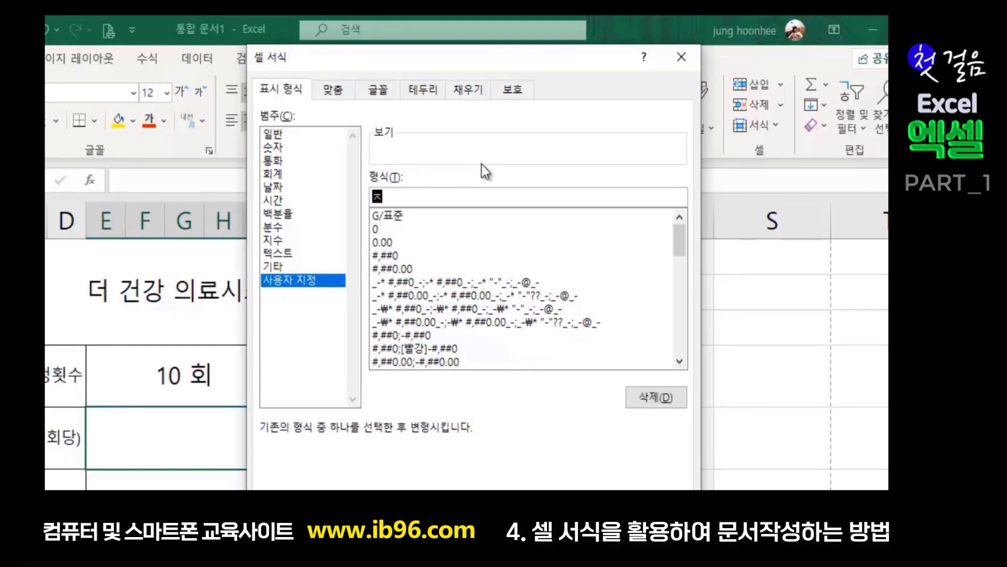
text(₩)
text(_)
text(-)
key(BackSpace)
key(BackSpace)
text(#,##0)
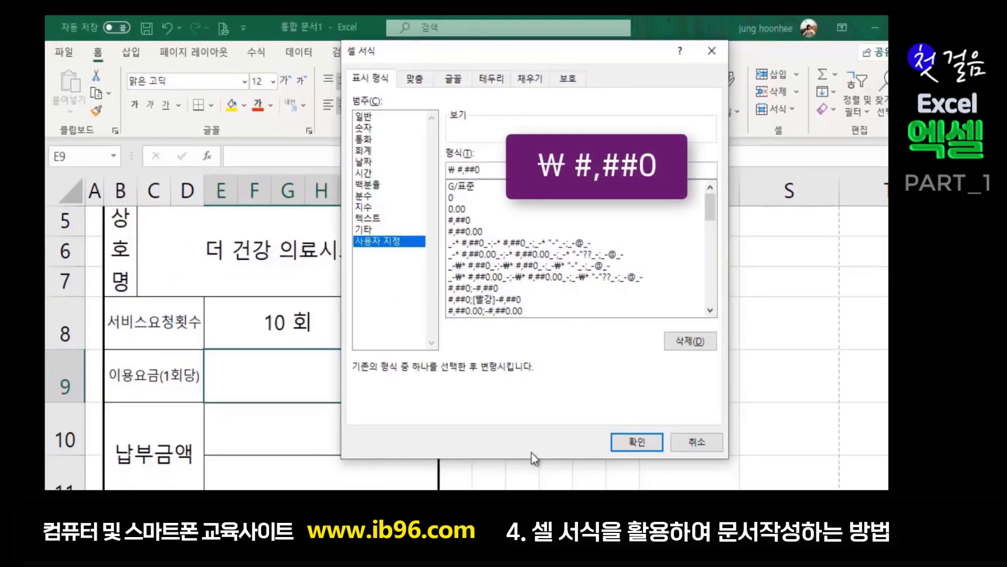
click(630, 441)
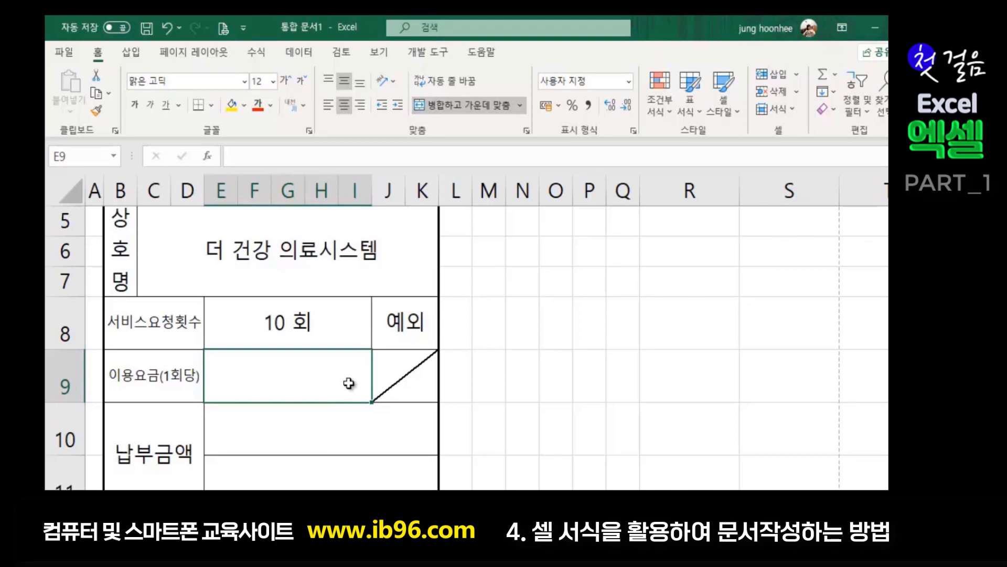
text(35,000)
key(Return)
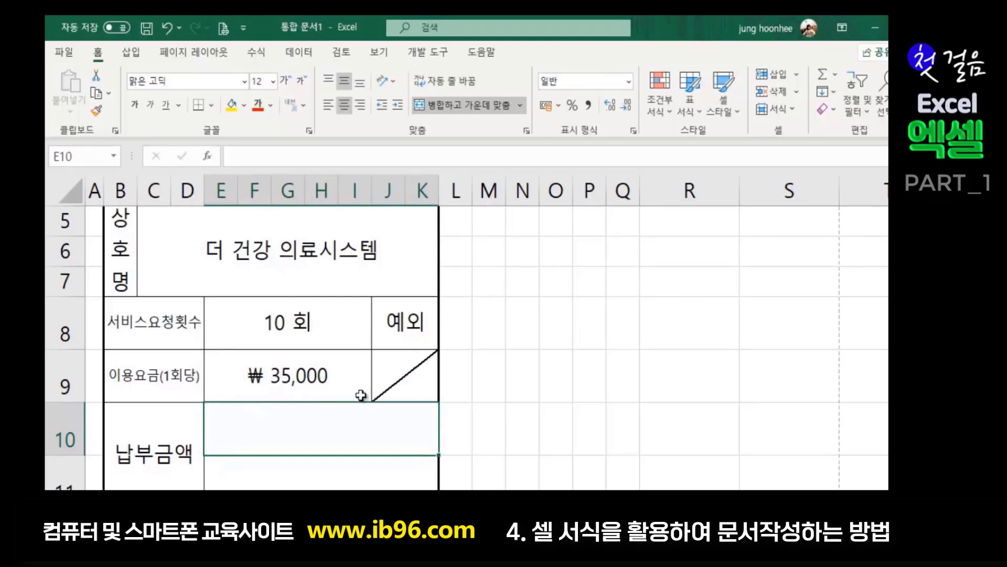
click(600, 413)
scroll(456, 357, up, 2)
scroll(452, 364, down, 3)
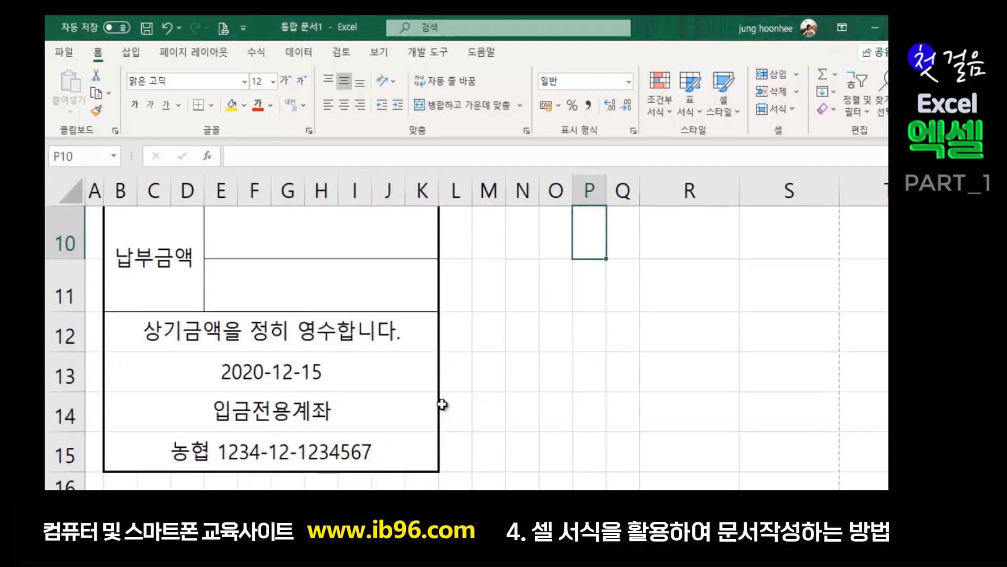
scroll(367, 416, up, 1)
click(279, 389)
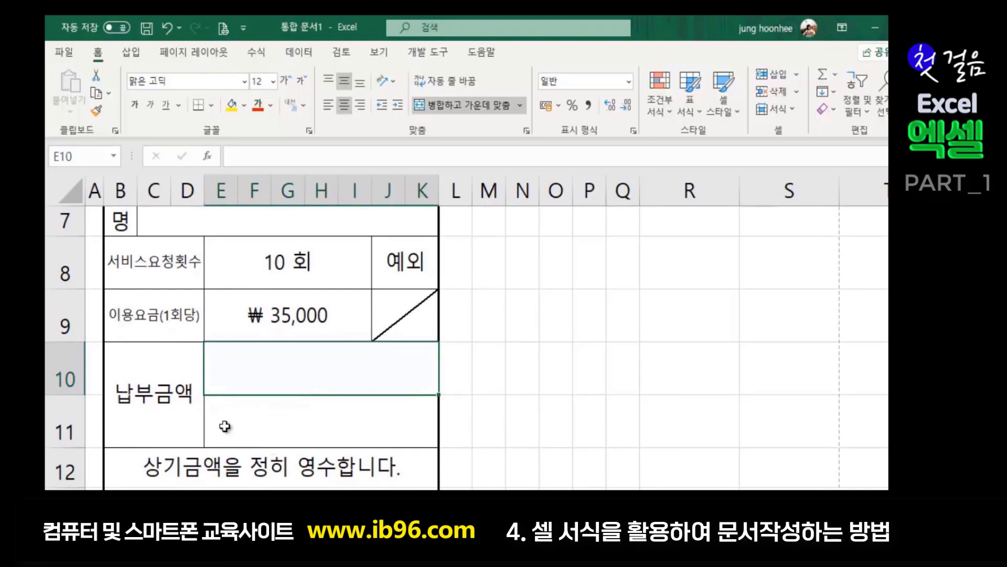
click(172, 411)
click(284, 428)
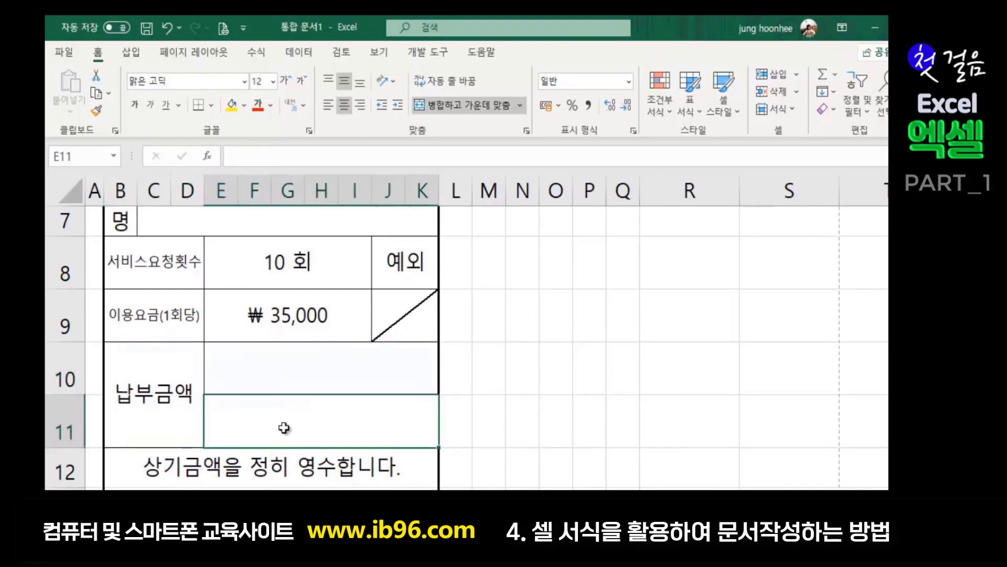
click(272, 262)
click(284, 314)
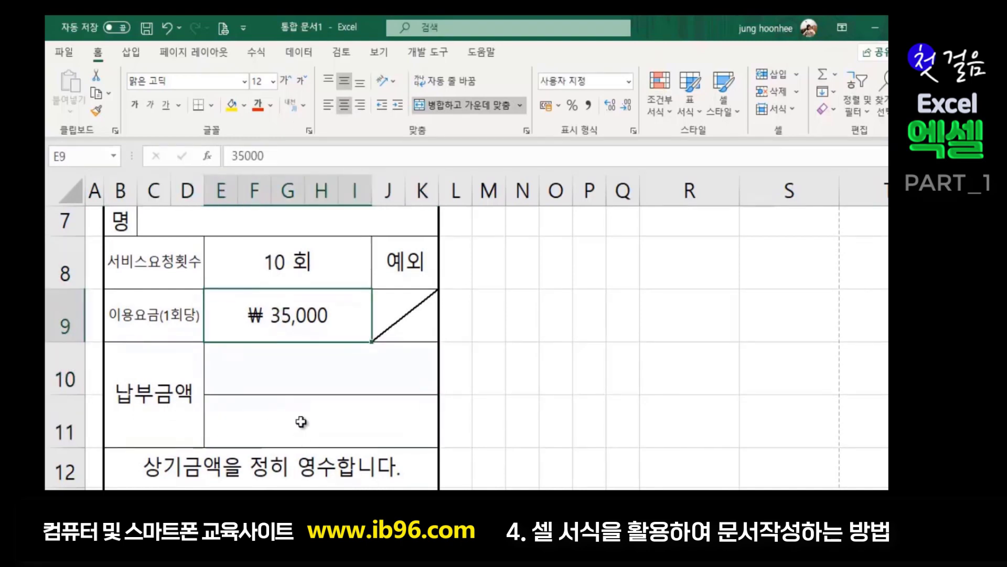
click(299, 420)
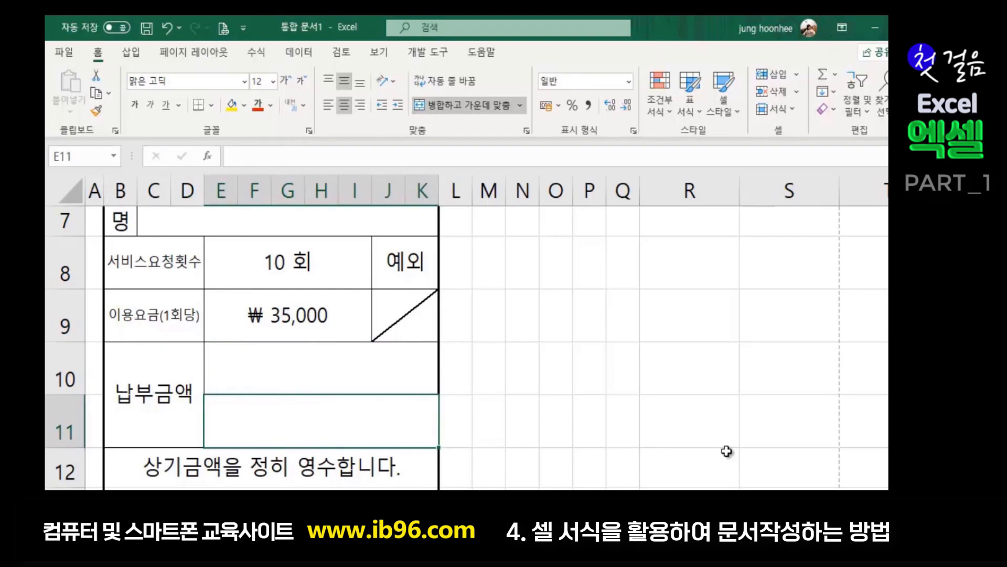
click(283, 358)
click(277, 424)
click(271, 370)
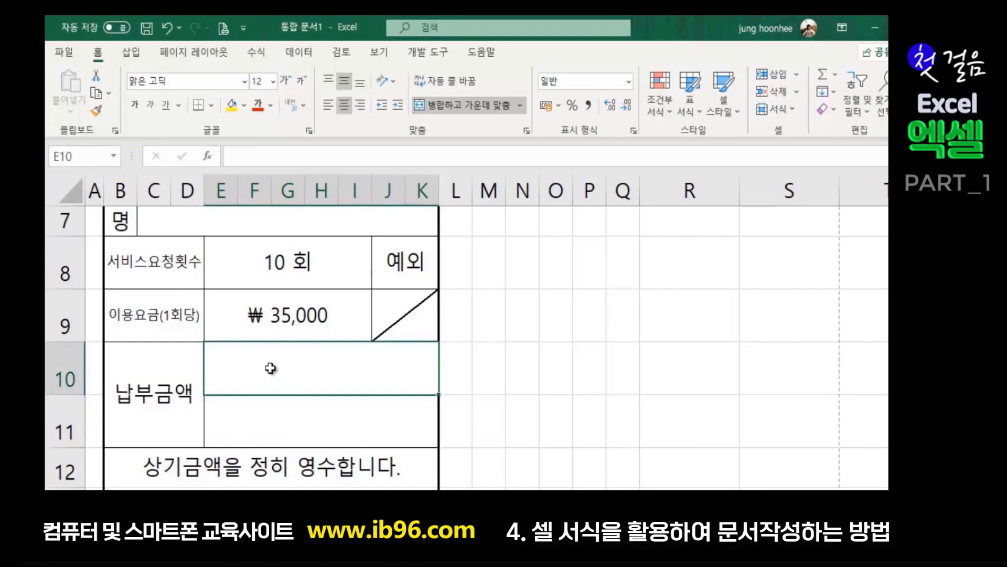
click(274, 421)
click(273, 362)
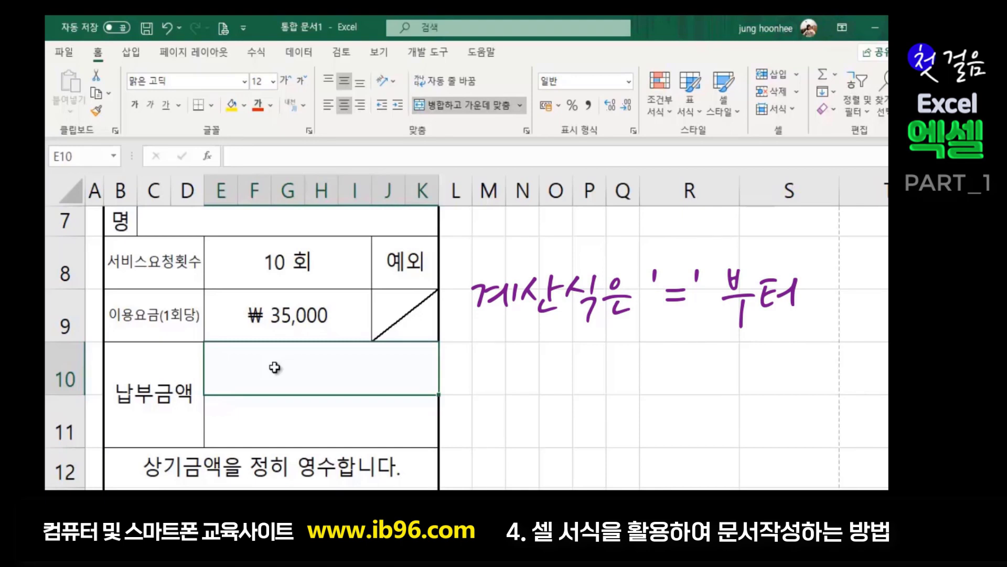
text(=)
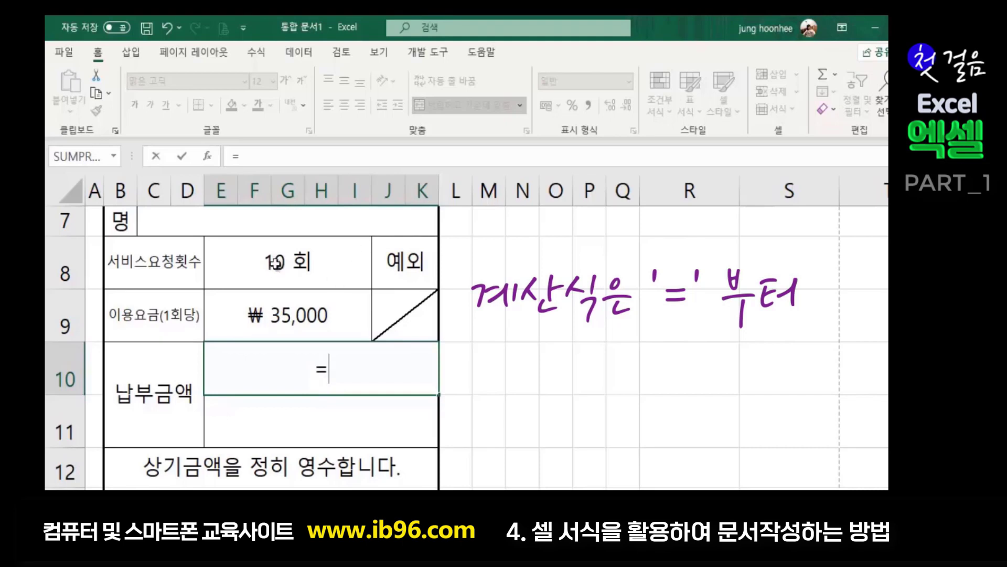
- Enter the formula =E8*E9 in E10 for a ₩ 350,000 total payment
click(275, 261)
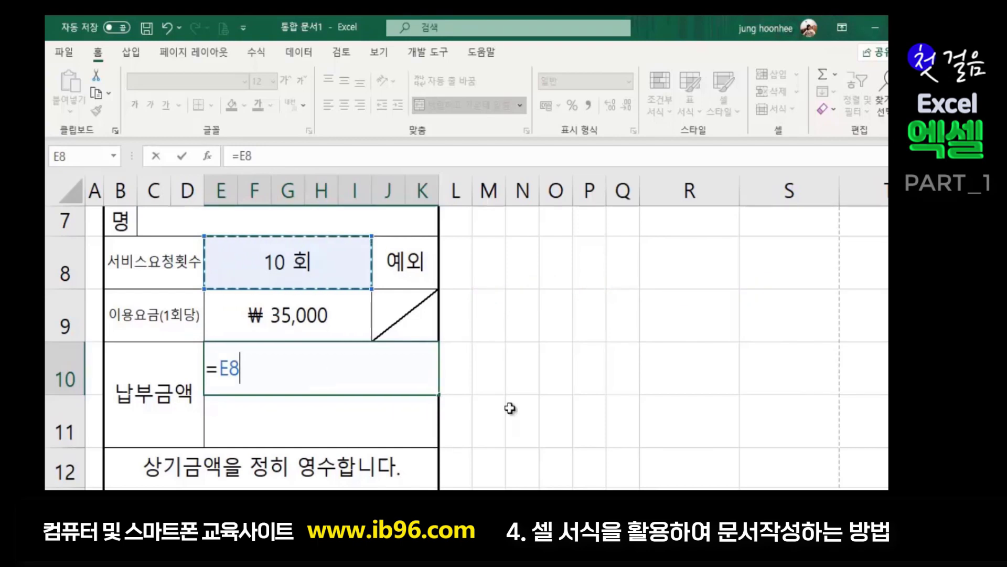
text(*)
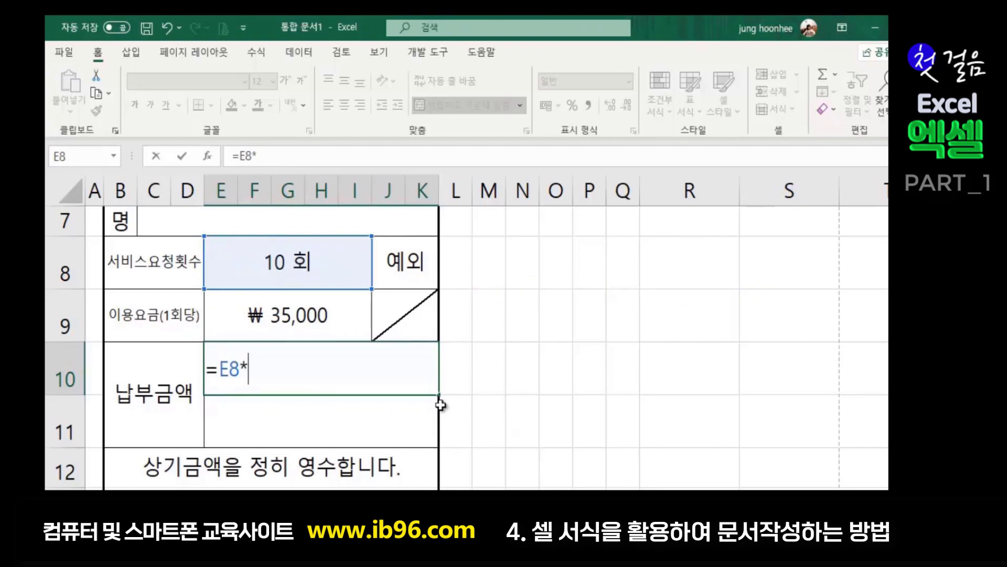
click(275, 315)
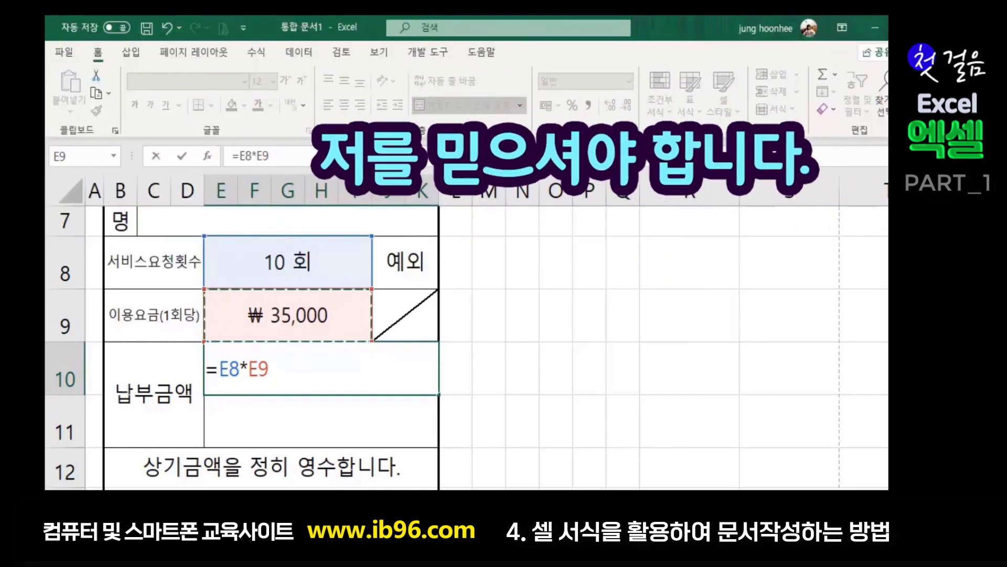
key(Return)
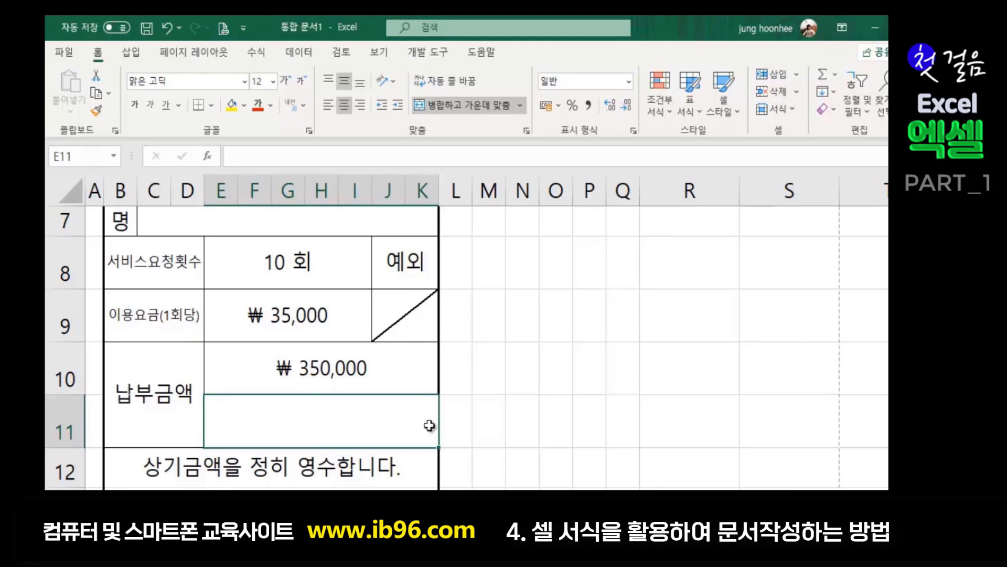
- Enter the formula =E8*E9 in E11 so it also shows ₩ 350,000, then select E10
click(282, 264)
click(268, 314)
click(270, 419)
text(=)
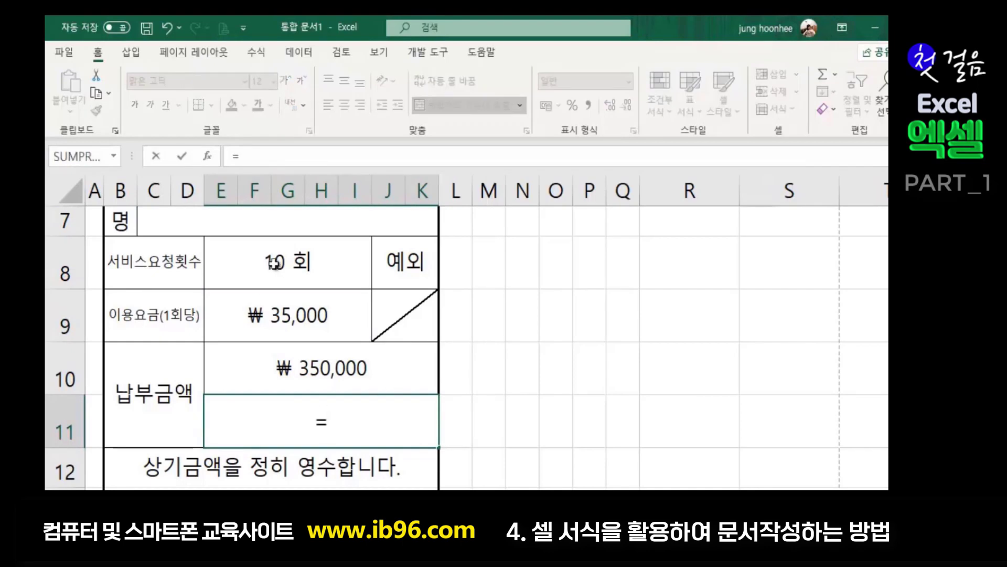
click(277, 263)
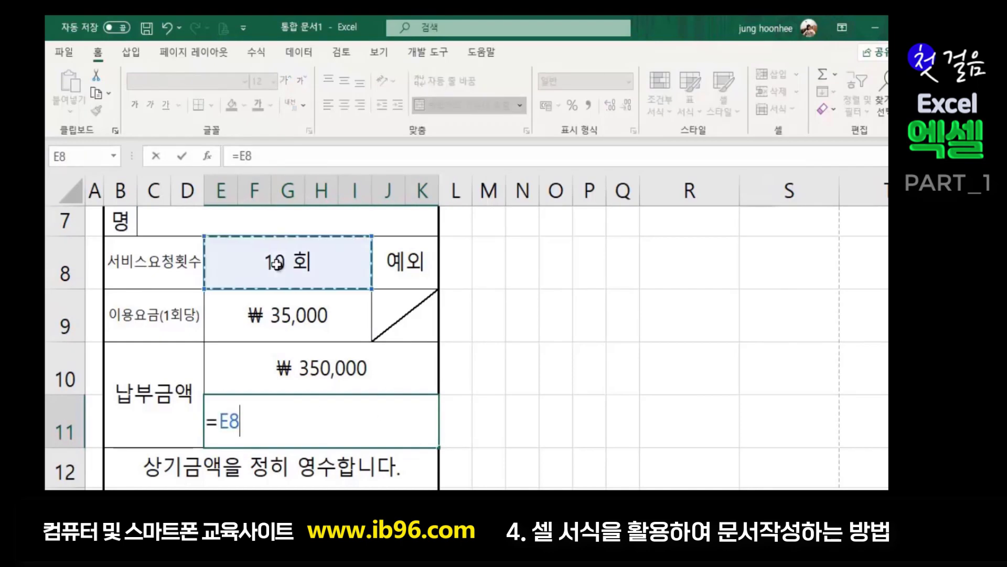
text(*)
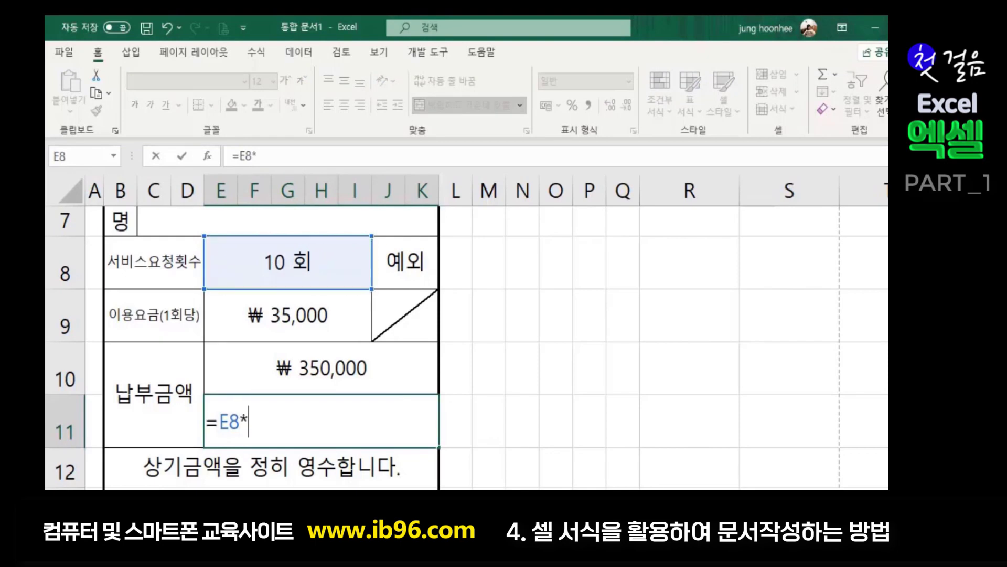
click(299, 315)
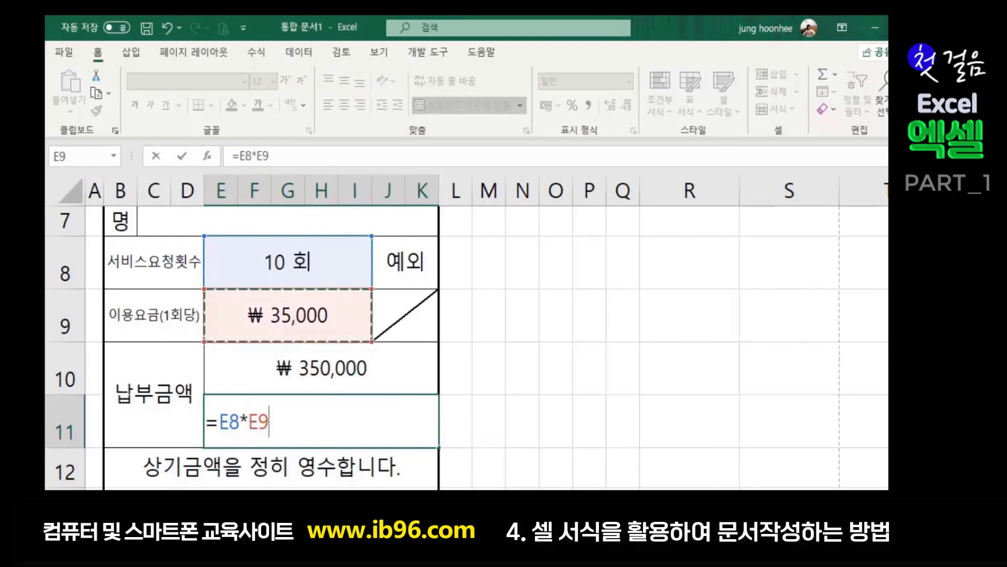
key(Return)
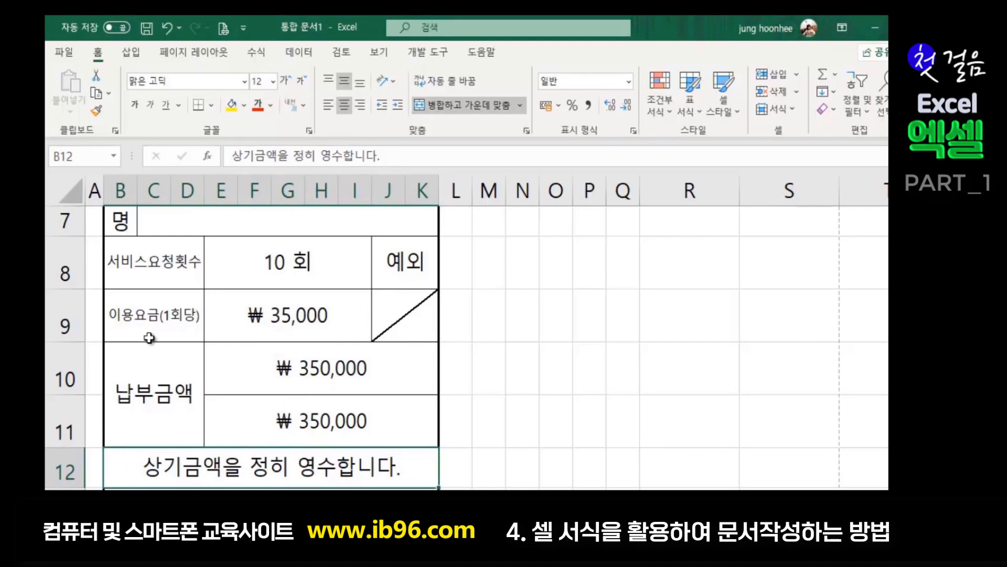
click(314, 381)
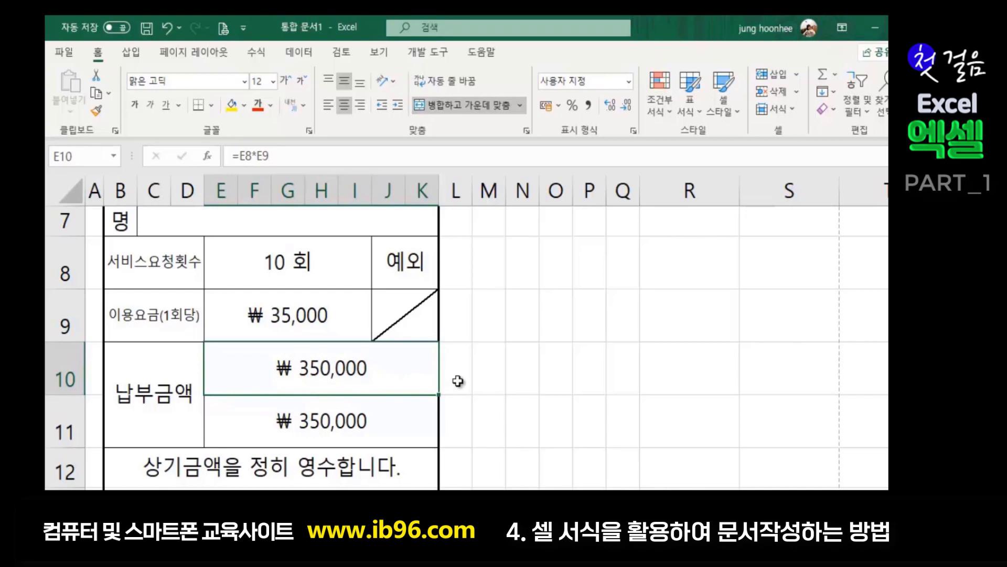
- Give E10 the Korean-numeral format and show its custom code [DBNum4][$-ko-KR]G/표준, previewing 삼십오만
key(ctrl+1)
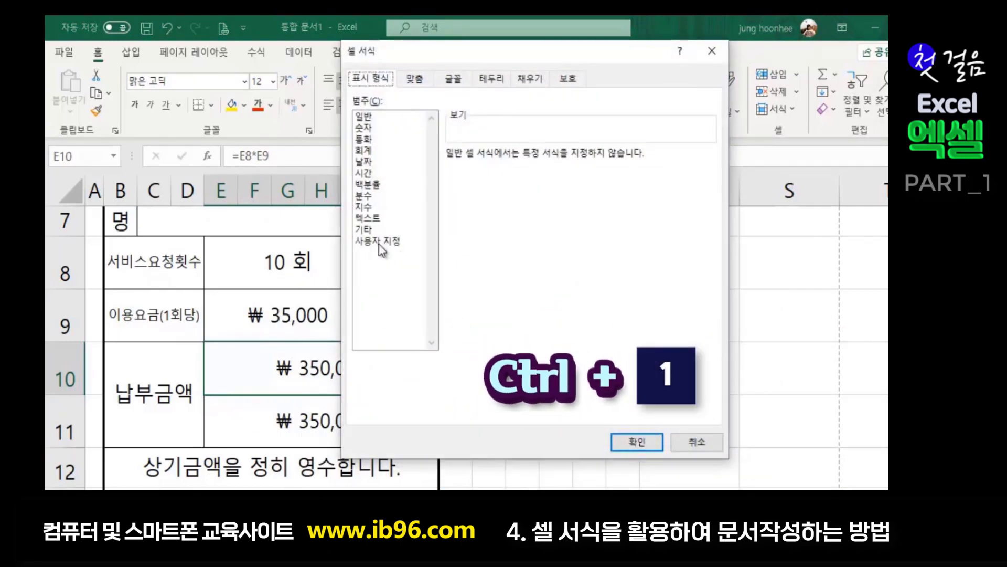
click(377, 241)
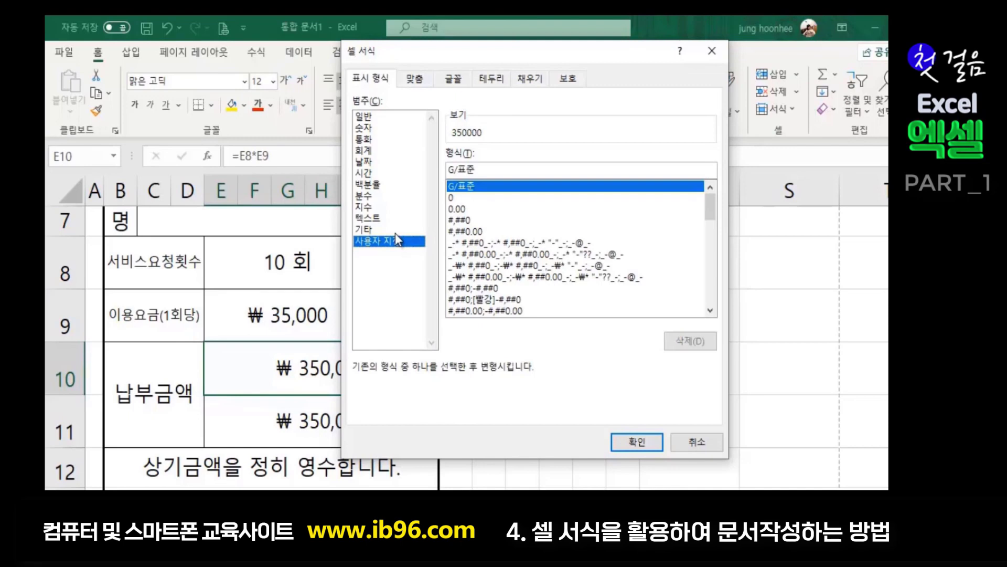
click(367, 231)
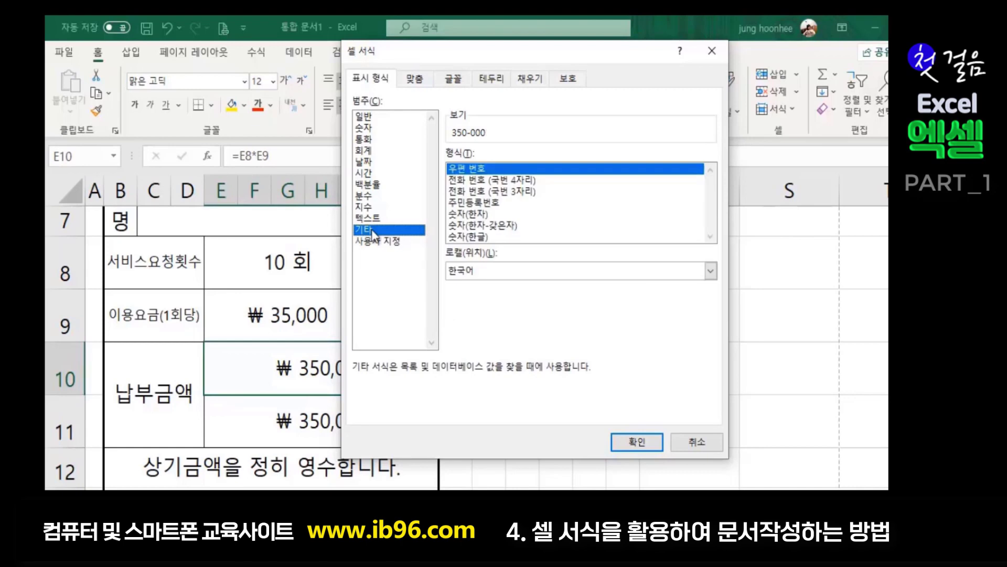
click(474, 237)
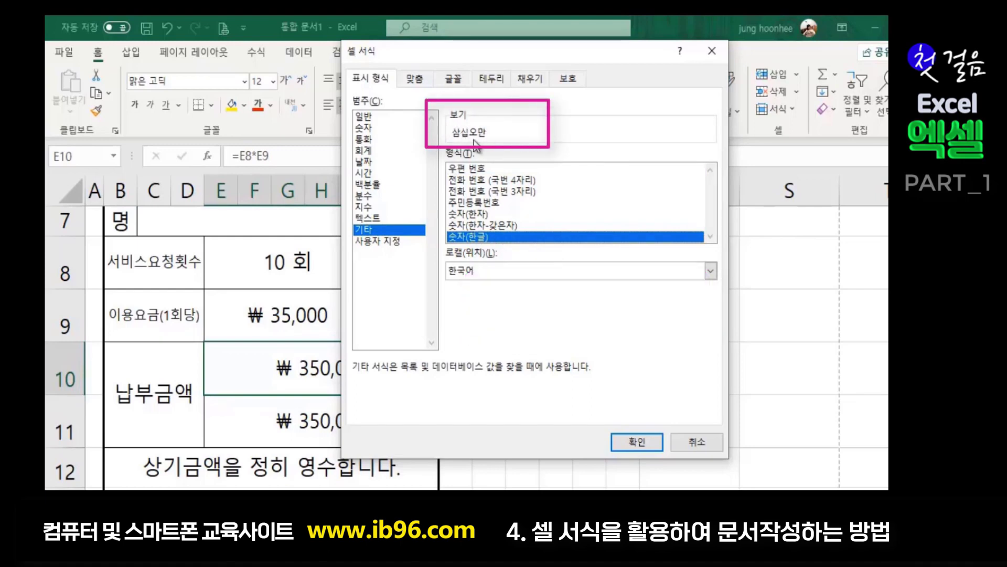
click(390, 245)
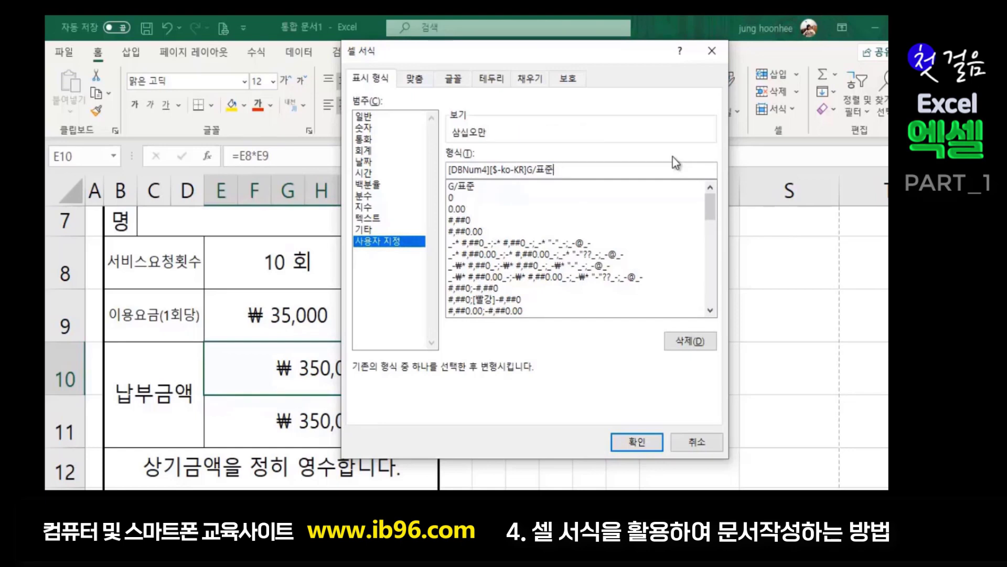
- Add the 원 정 suffix and 일금 prefix to E10's custom format code
text(원 저ㅇ)
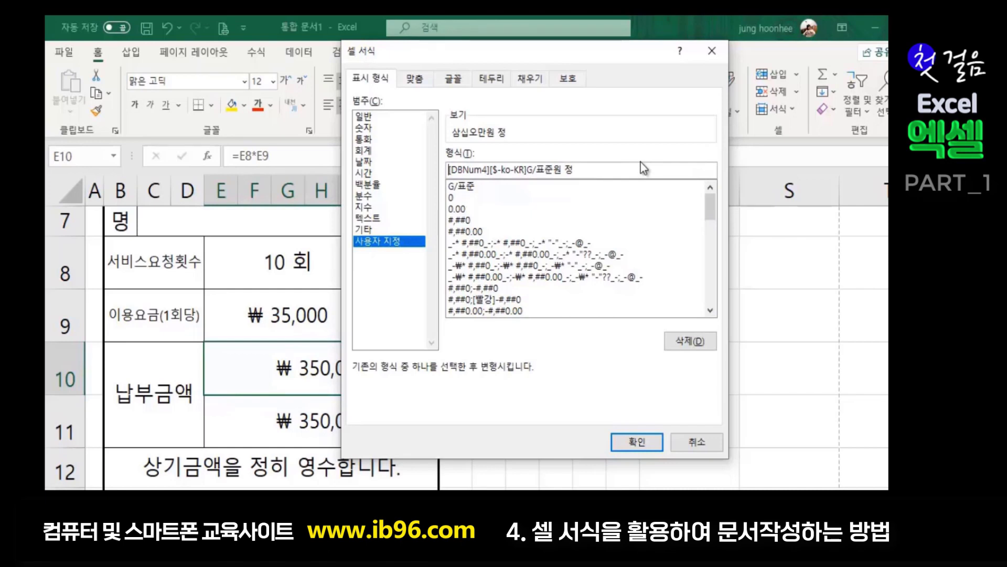
text(일금)
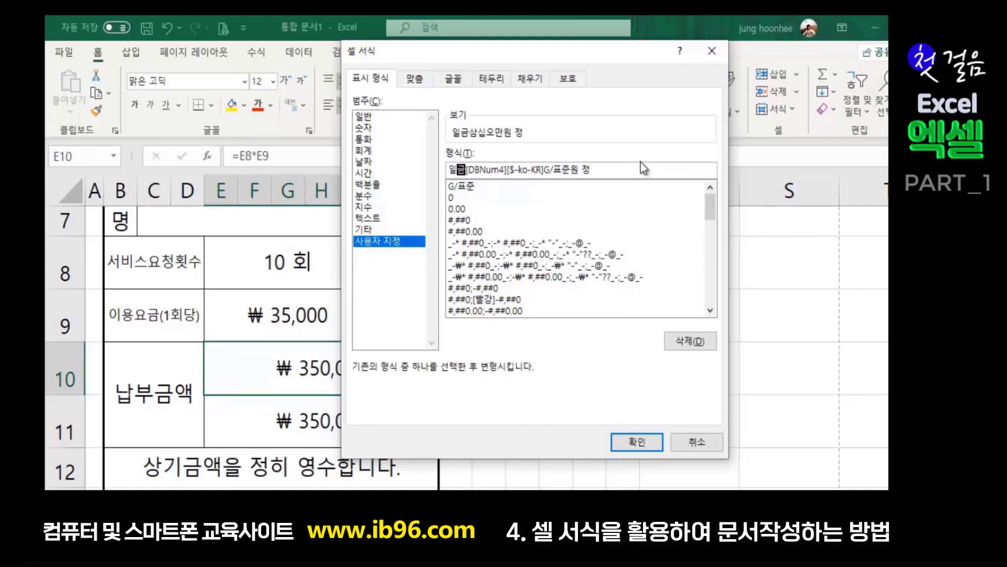
key(Hangul_Hanja)
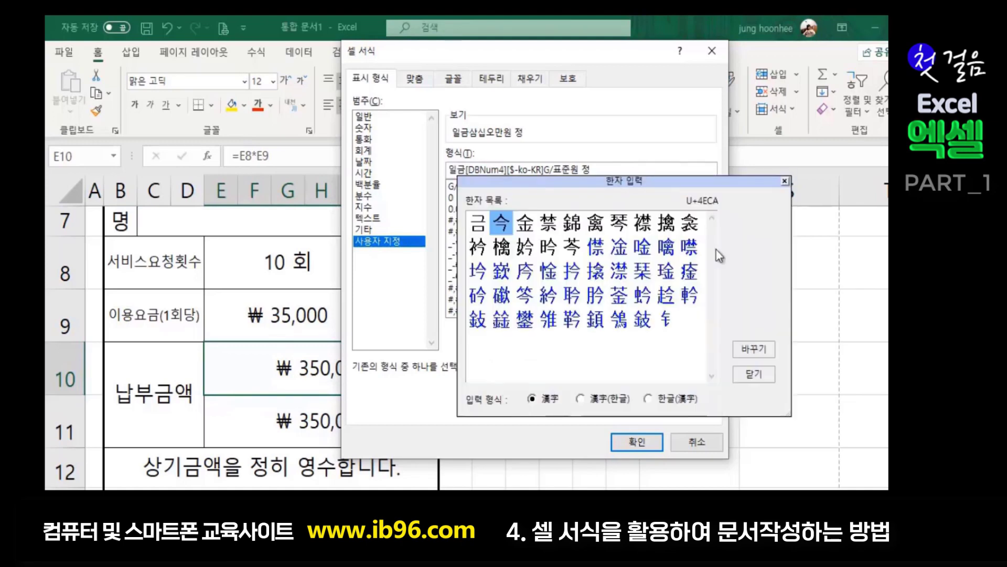
click(754, 373)
- Convert the prefix 일금 to Hanja 一金 and apply, showing 一金 삼십오만원 정
drag(450, 169, 464, 169)
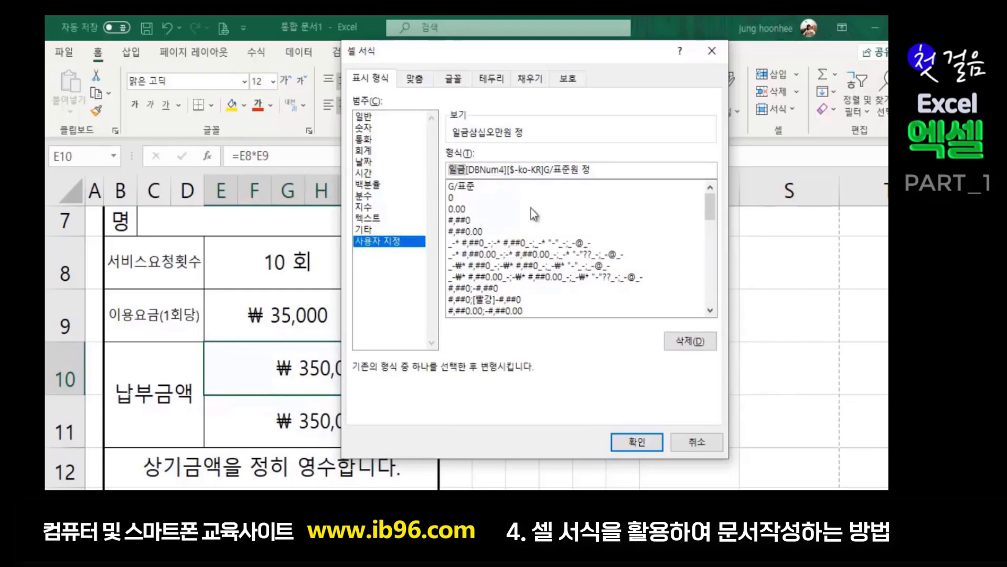
key(Hangul_Hanja)
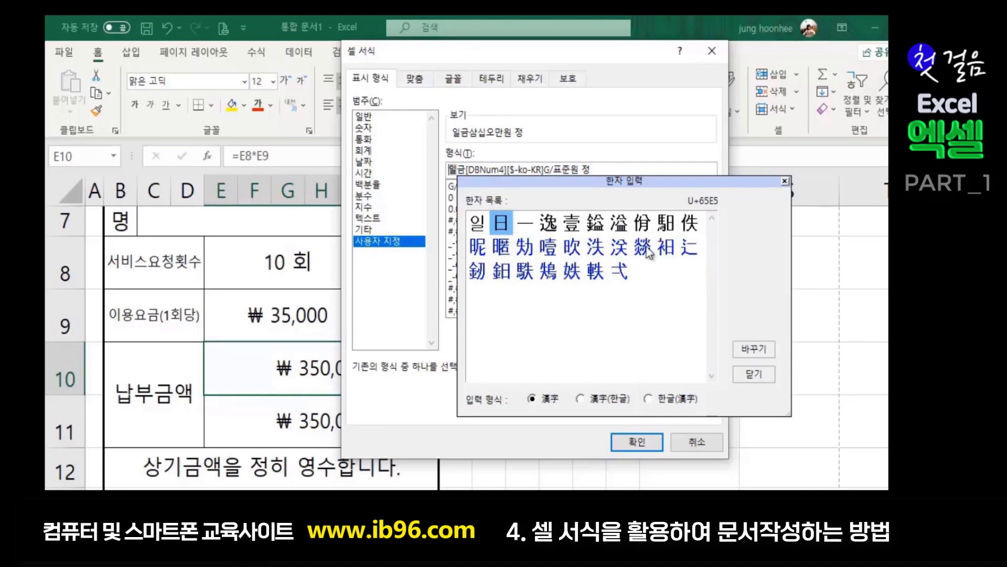
double_click(527, 225)
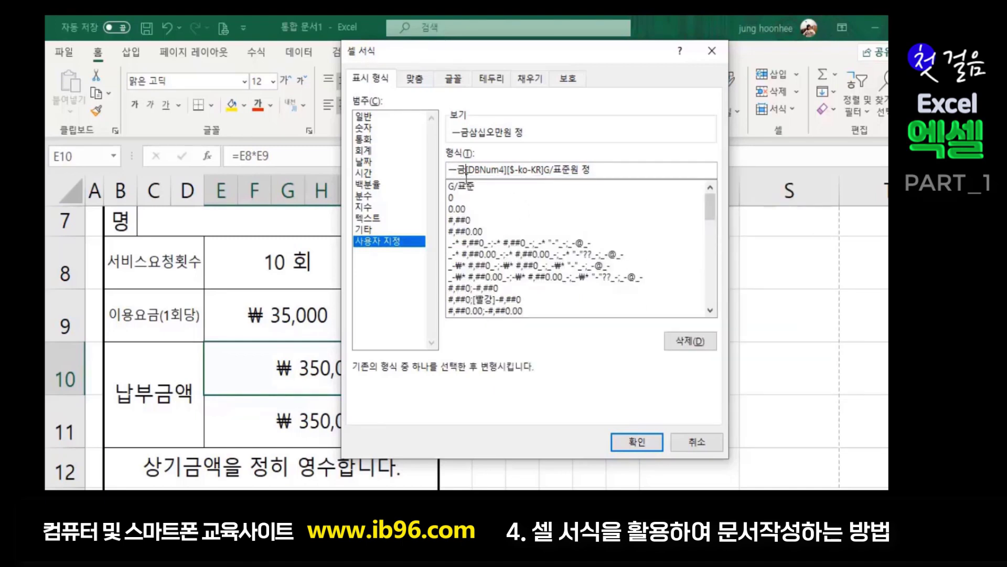
key(Hangul_Hanja)
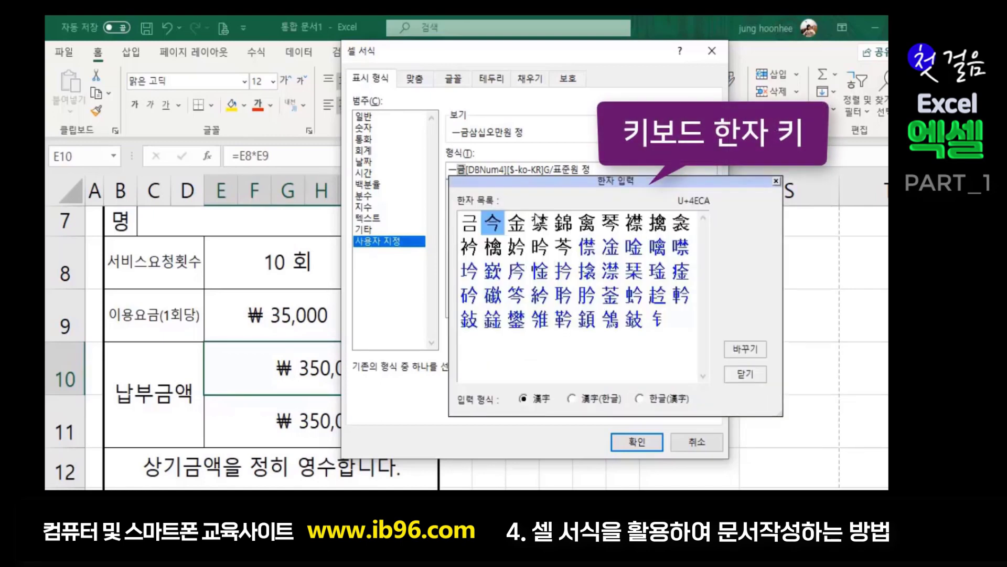
click(520, 225)
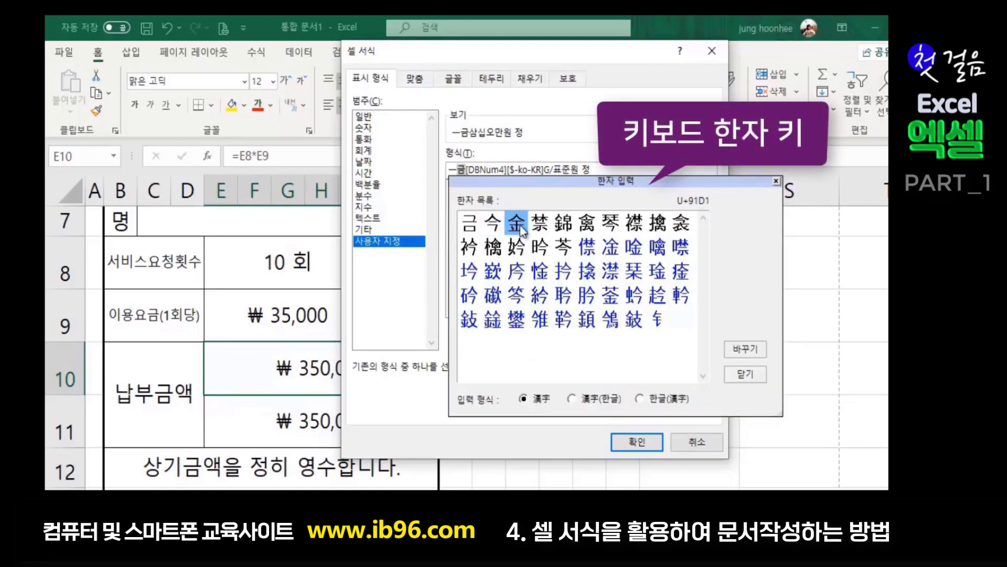
click(747, 347)
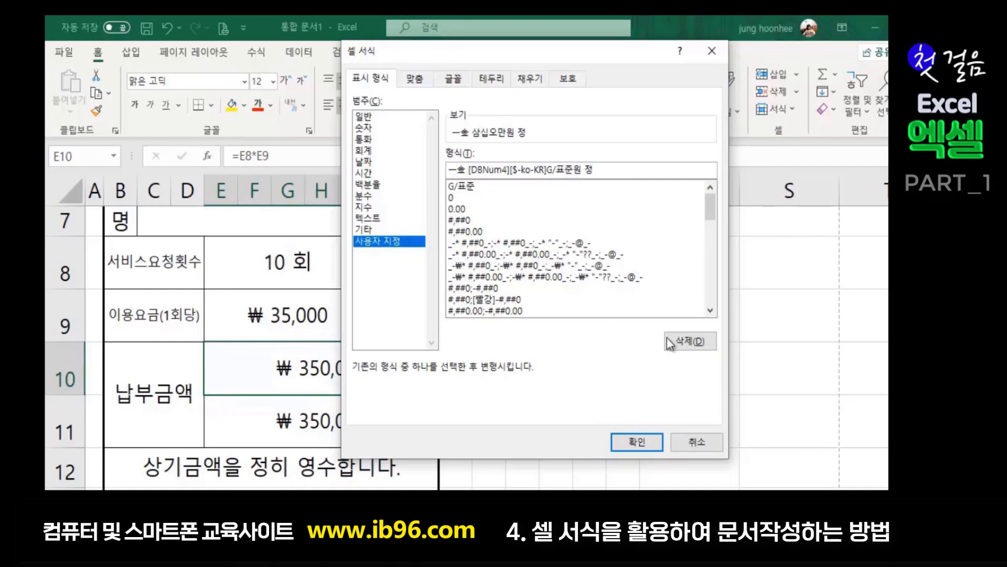
click(630, 443)
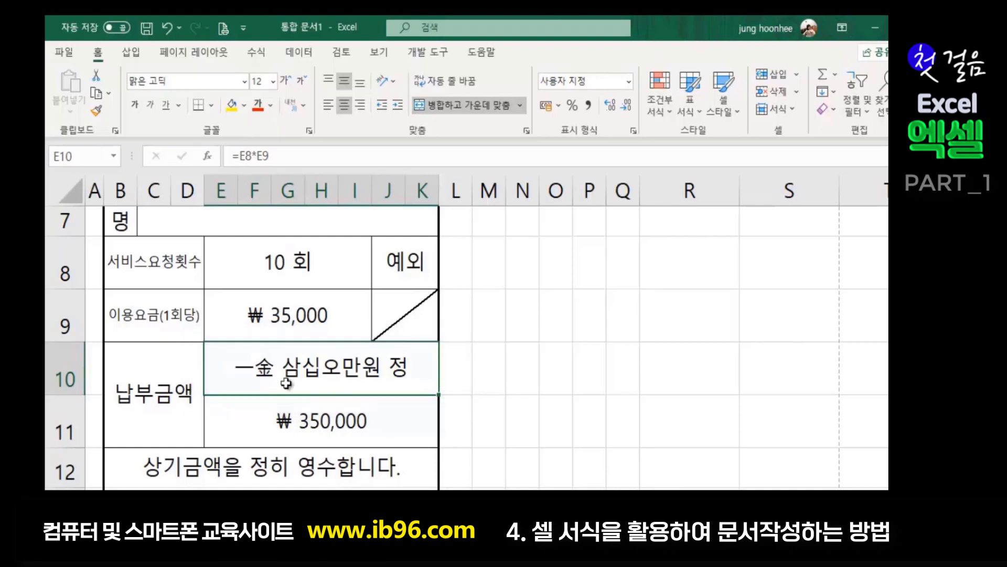
- Replace E11's G/표준 format with the custom code ( ₩ #,##0 ), showing ( ₩ 350,000 )
click(320, 427)
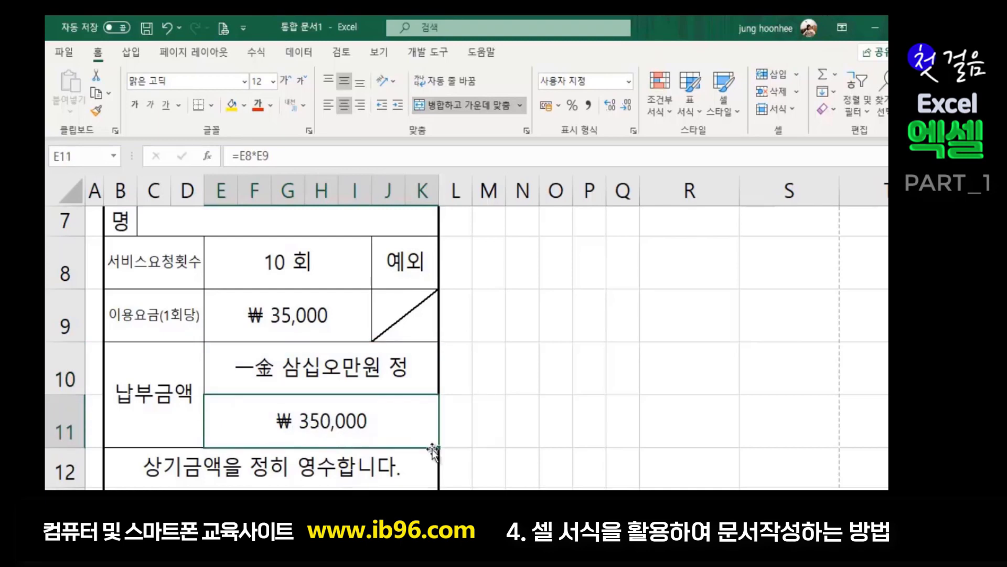
key(ctrl+1)
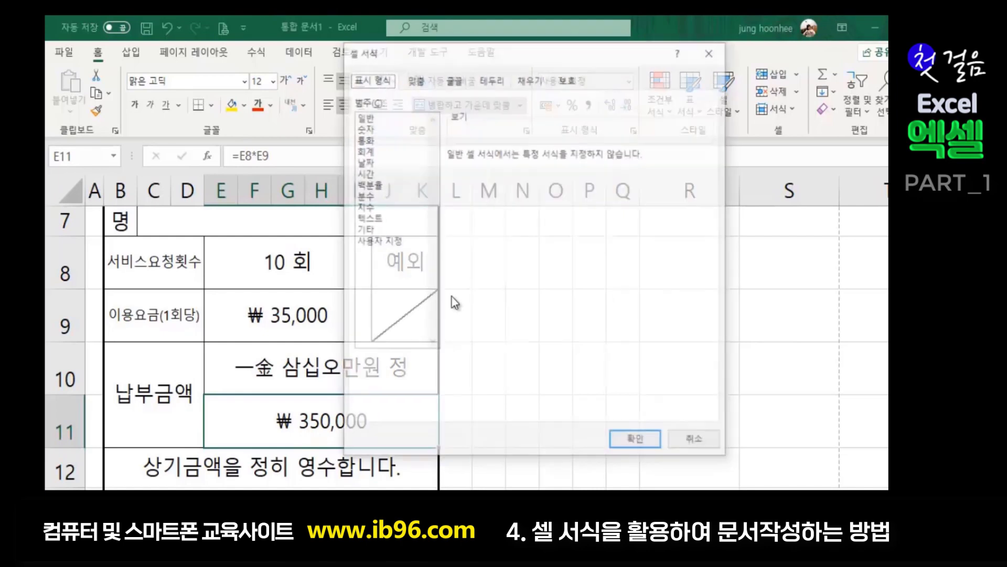
click(386, 242)
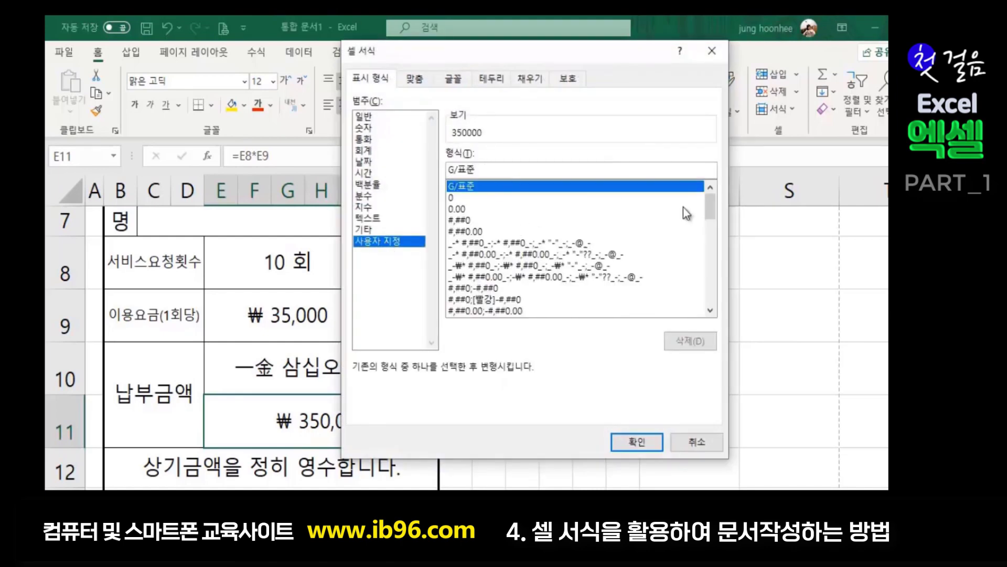
key(BackSpace)
key(BackSpace)
key(BackSpace)
key(BackSpace)
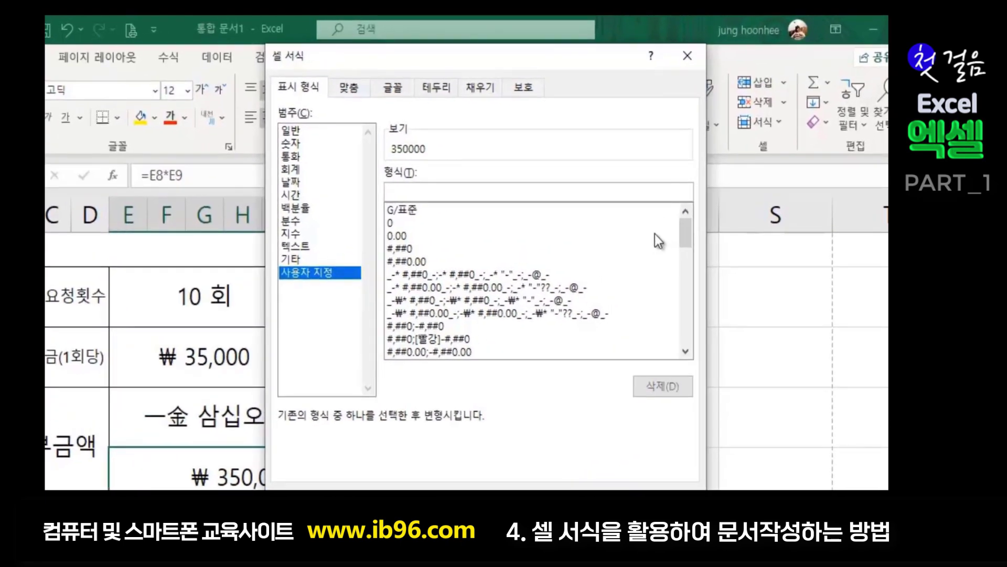
text(()
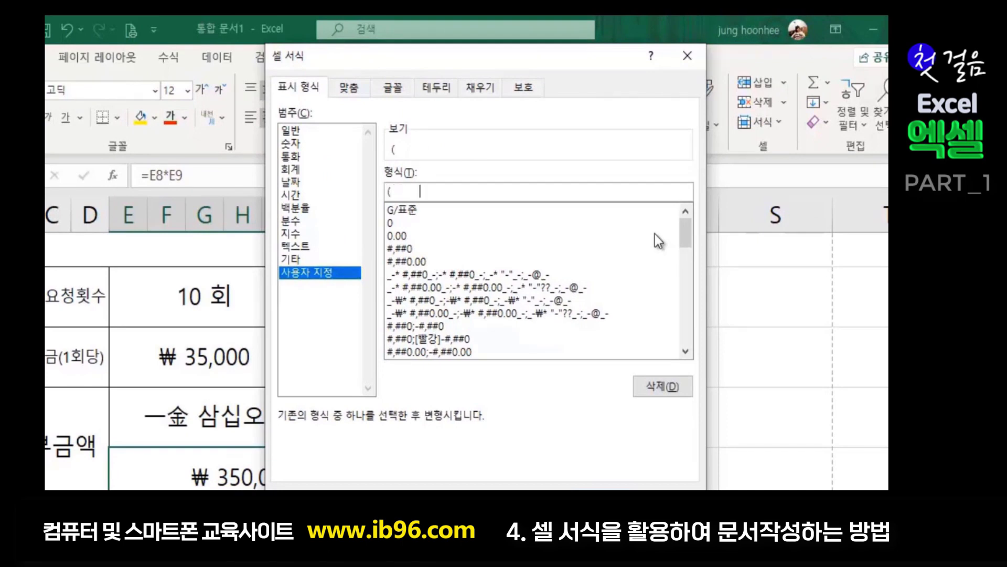
text(₩ #,##0)
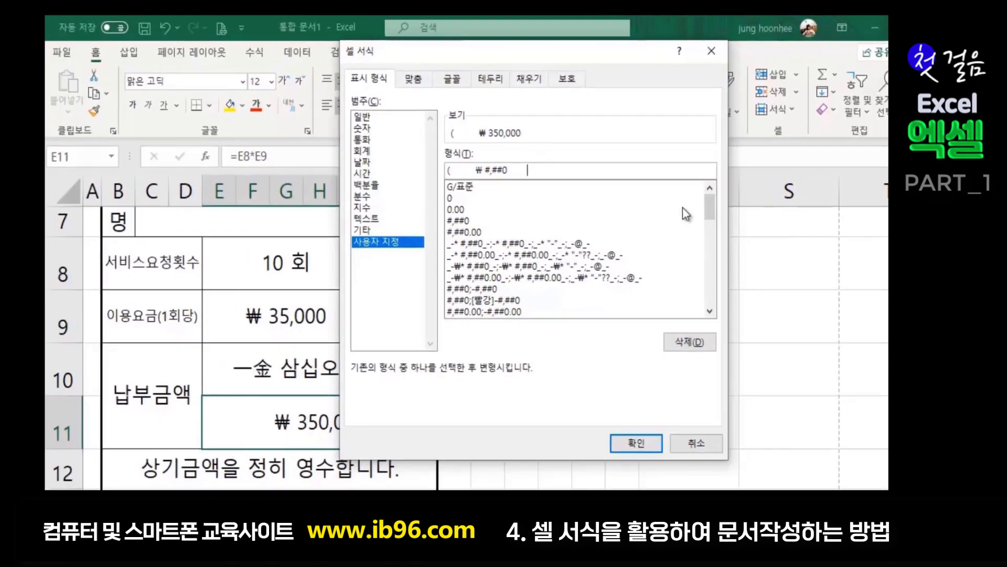
text(      ))
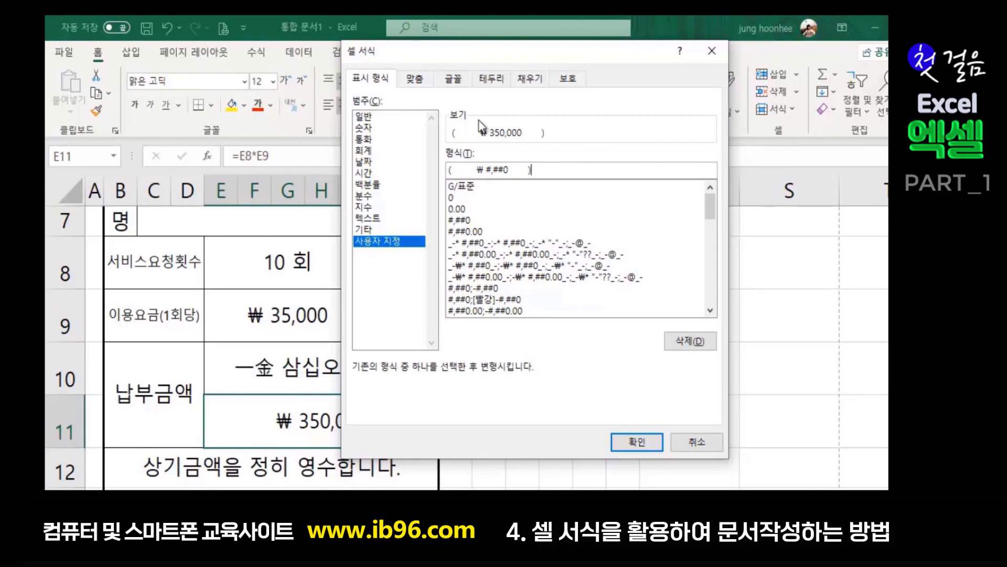
click(628, 443)
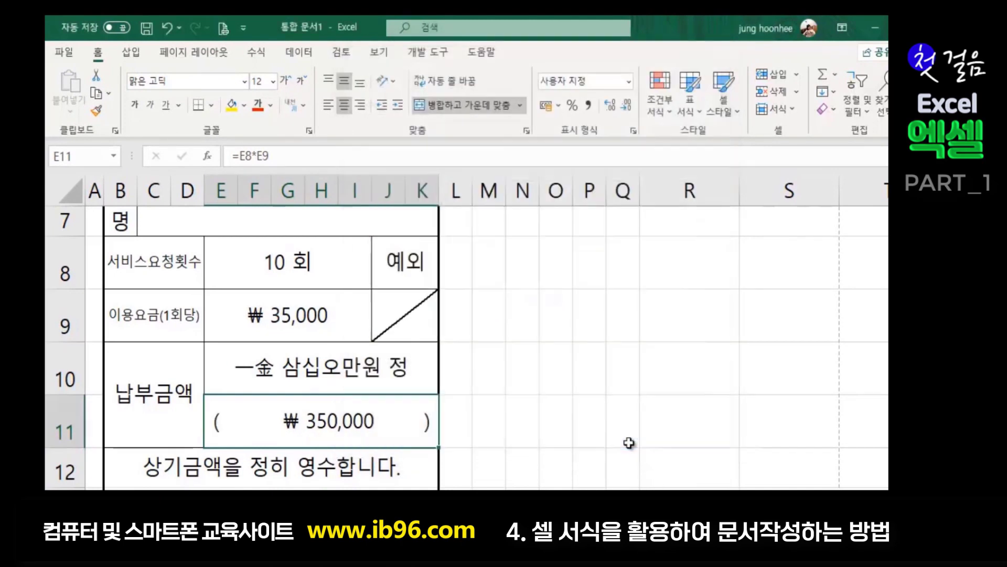
click(588, 462)
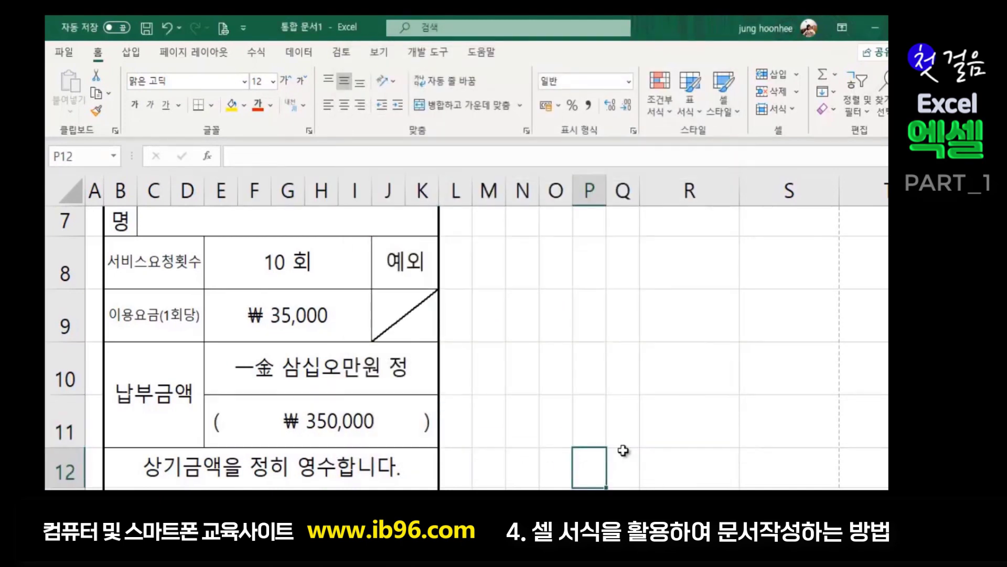
- Change the service count in E8 to 5, updating totals to 一金 일십칠만오천원 정 and ( ₩ 175,000 )
scroll(344, 410, down, 3)
scroll(343, 410, up, 3)
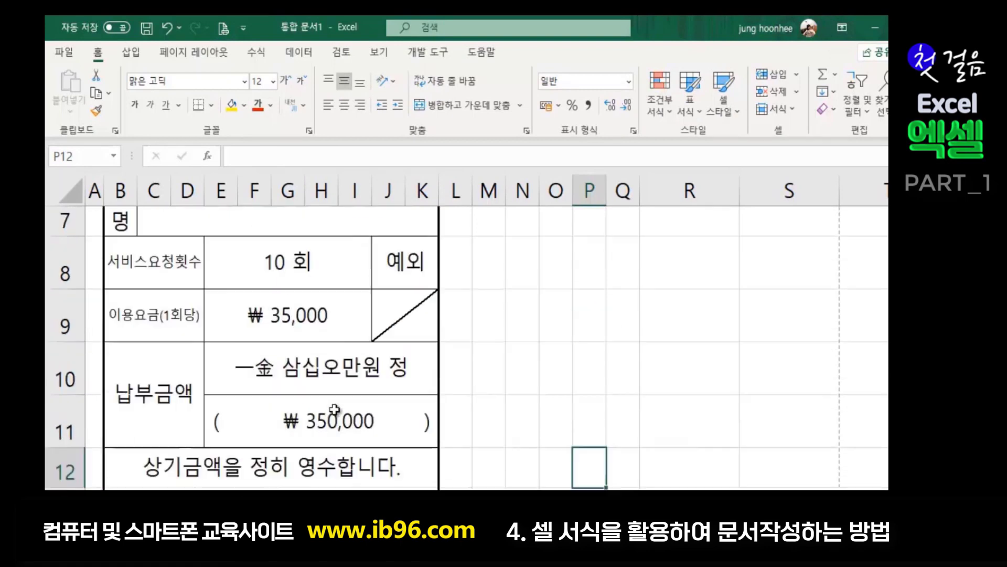
scroll(364, 462, down, 2)
scroll(366, 462, up, 3)
scroll(365, 462, up, 1)
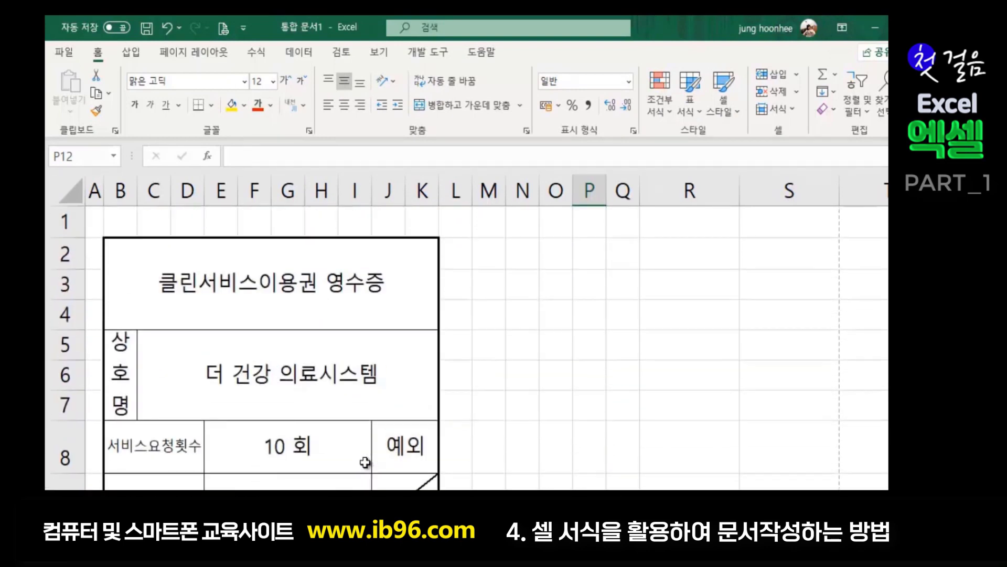
scroll(367, 398, down, 2)
click(475, 311)
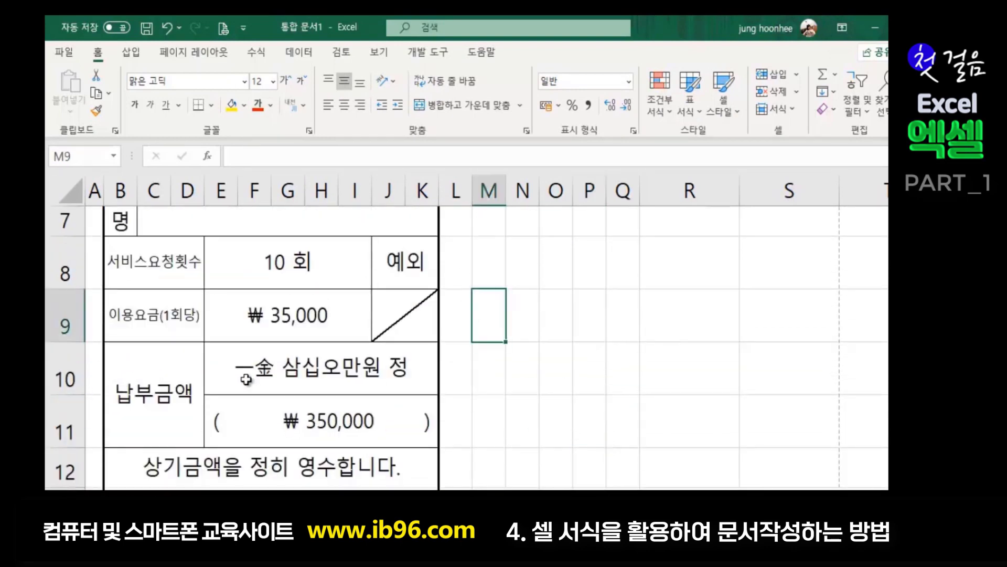
scroll(247, 381, up, 2)
click(524, 374)
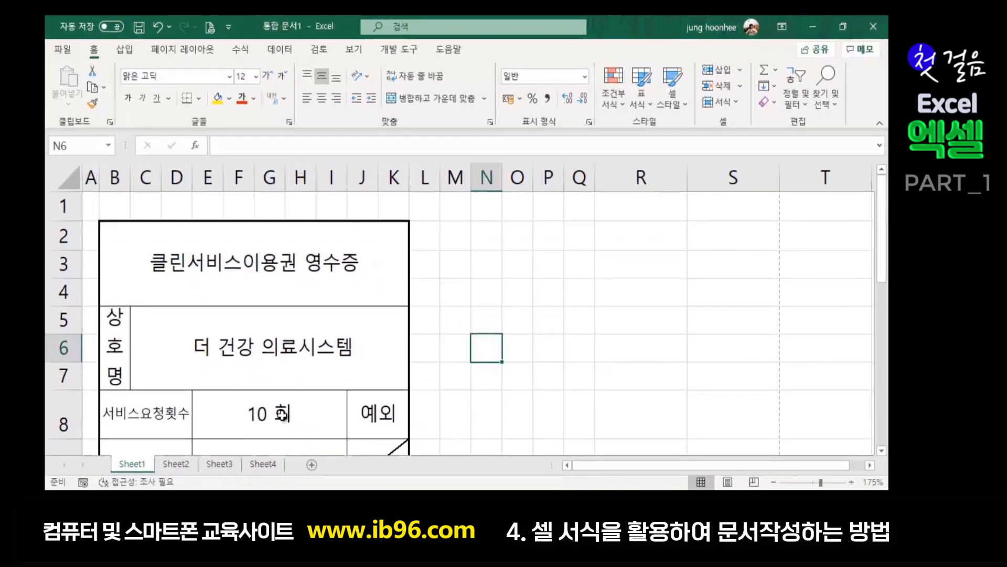
click(311, 404)
scroll(458, 378, down, 1)
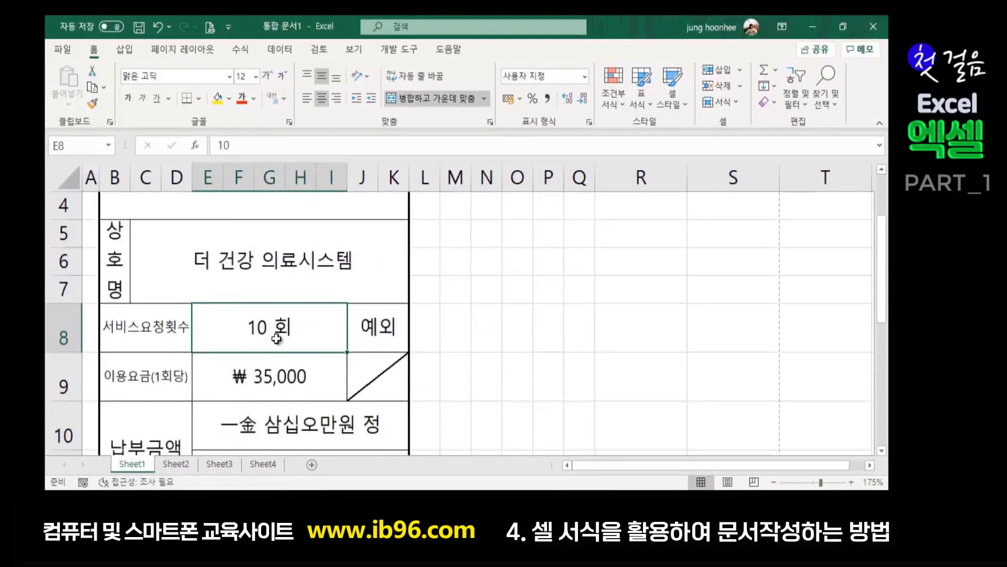
text(5)
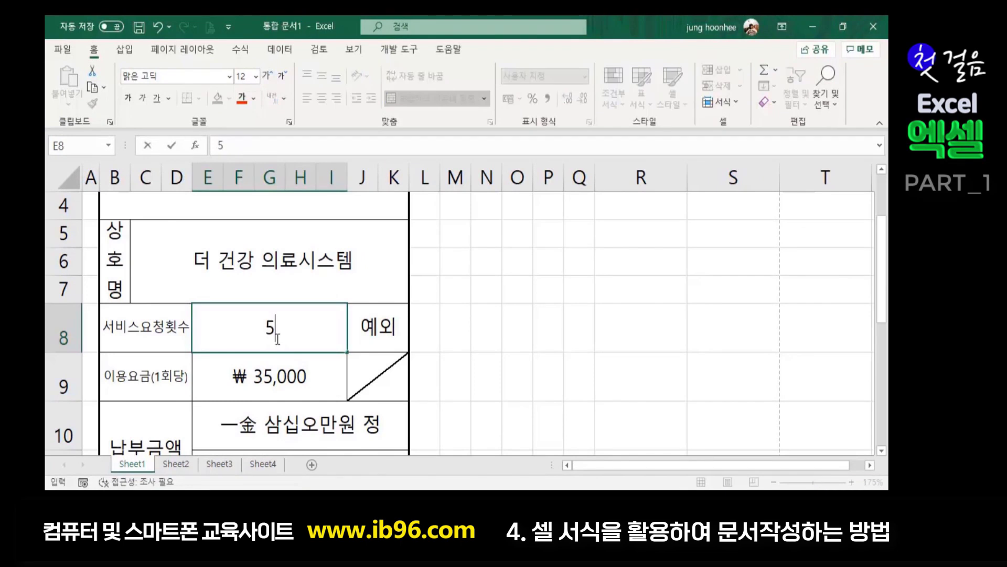
key(Return)
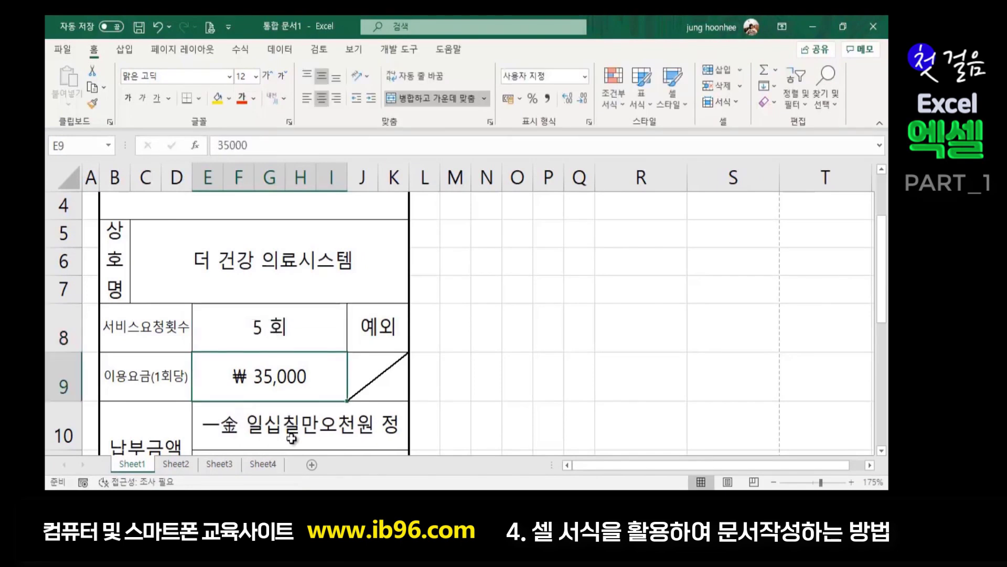
scroll(298, 354, down, 2)
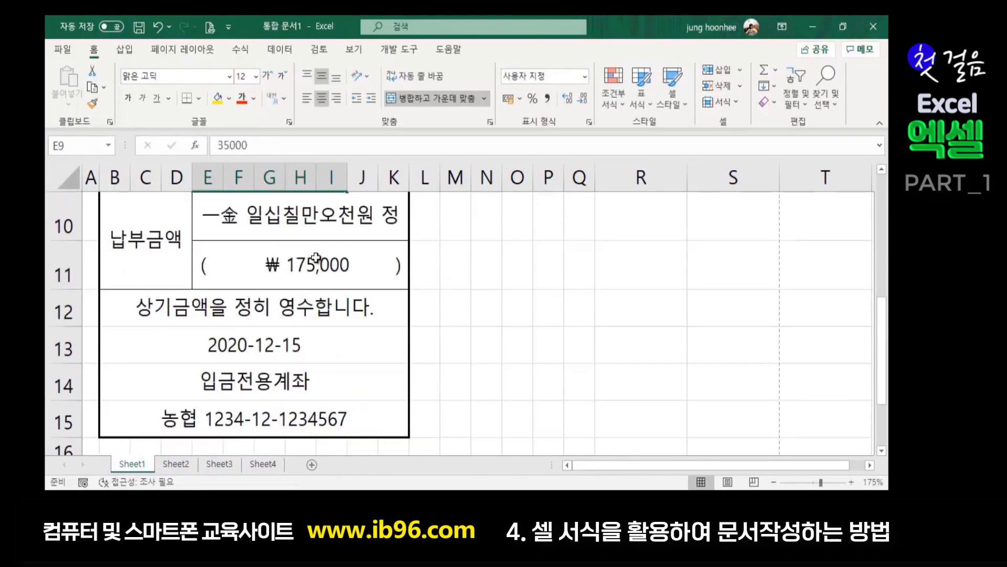
scroll(273, 400, up, 3)
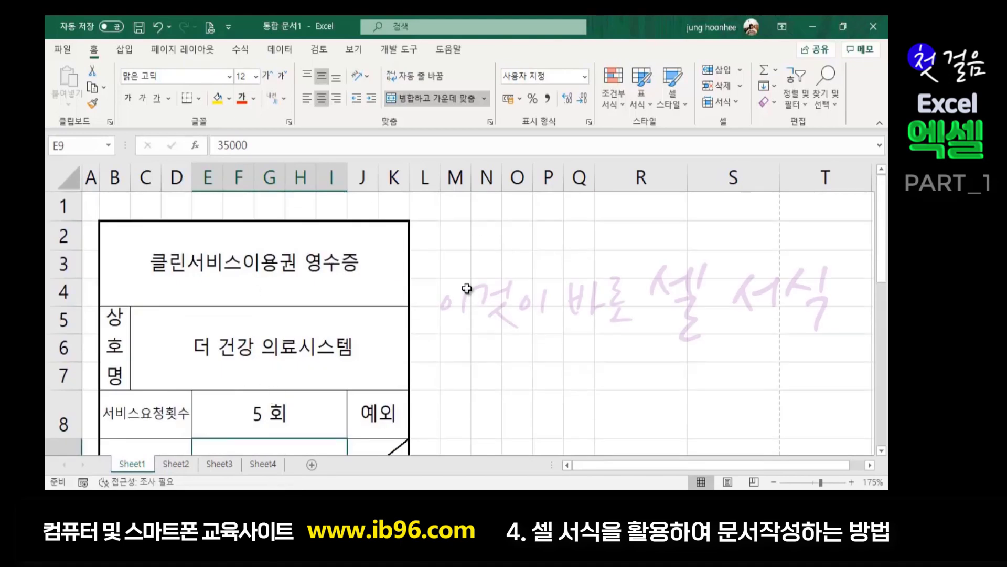
- Fill the merged title cell 클린서비스이용권 영수증 with a blue background
click(227, 264)
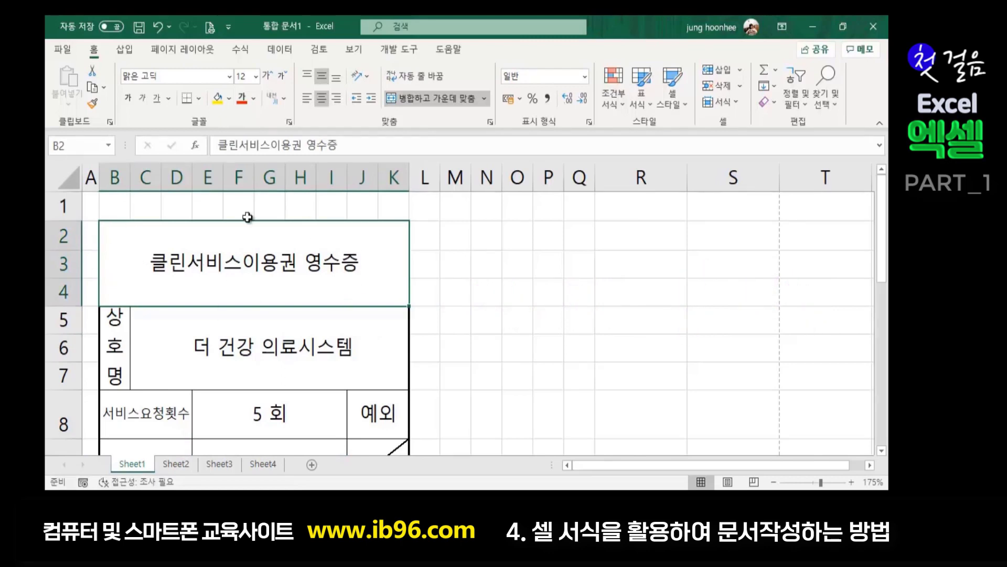
click(232, 100)
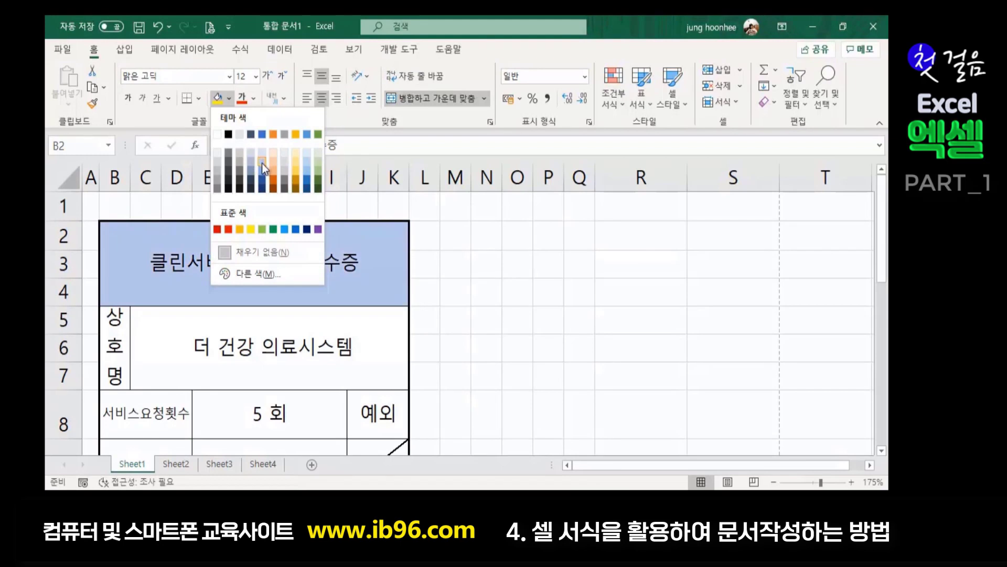
click(259, 171)
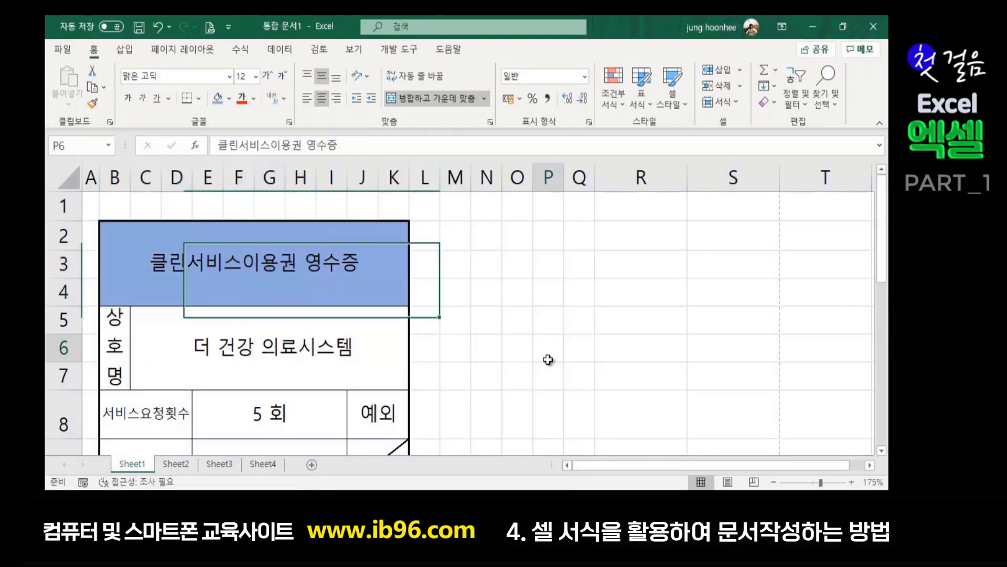
click(547, 355)
scroll(490, 420, down, 3)
scroll(490, 420, up, 3)
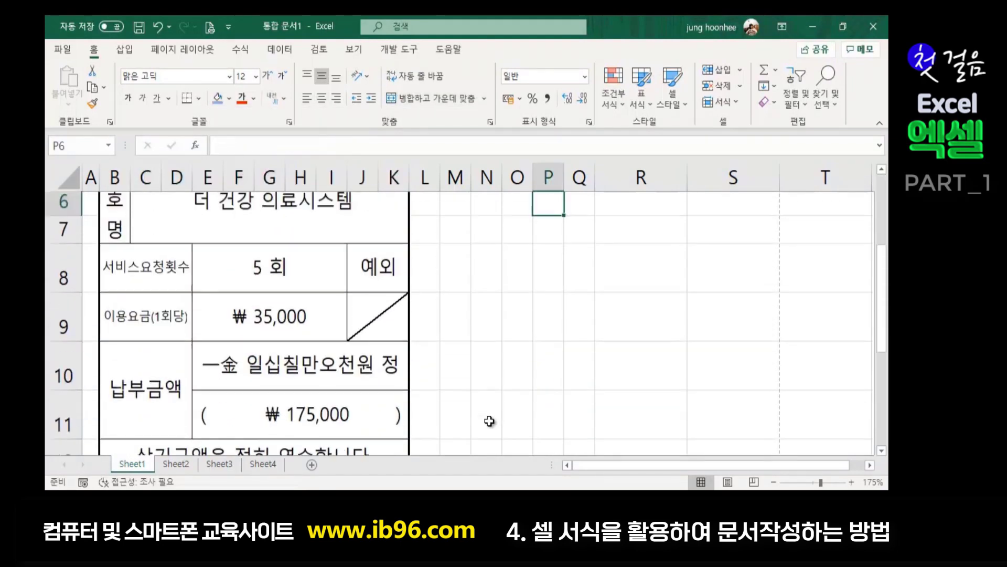
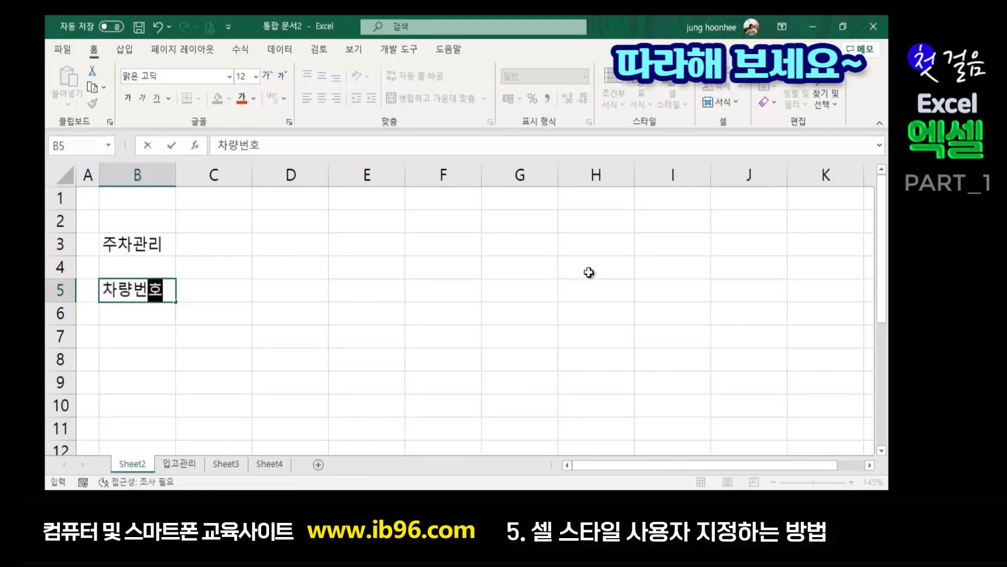
- Enter the headings 구분, 입차시간, 출차시간 and 주차시간 in C5:F5
text(구부ㄴ)
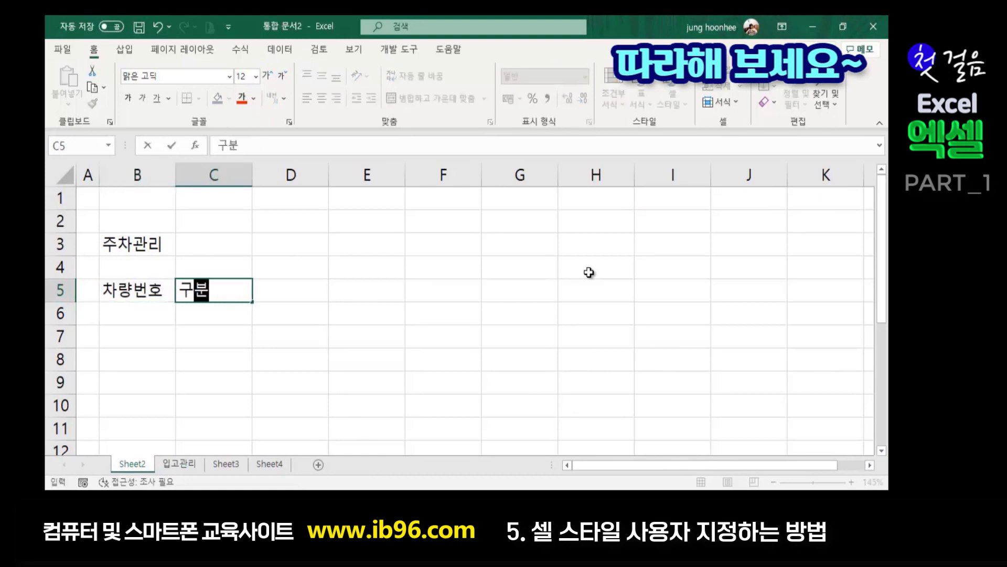
key(Tab)
text(입차시간)
key(Tab)
text(출차시간)
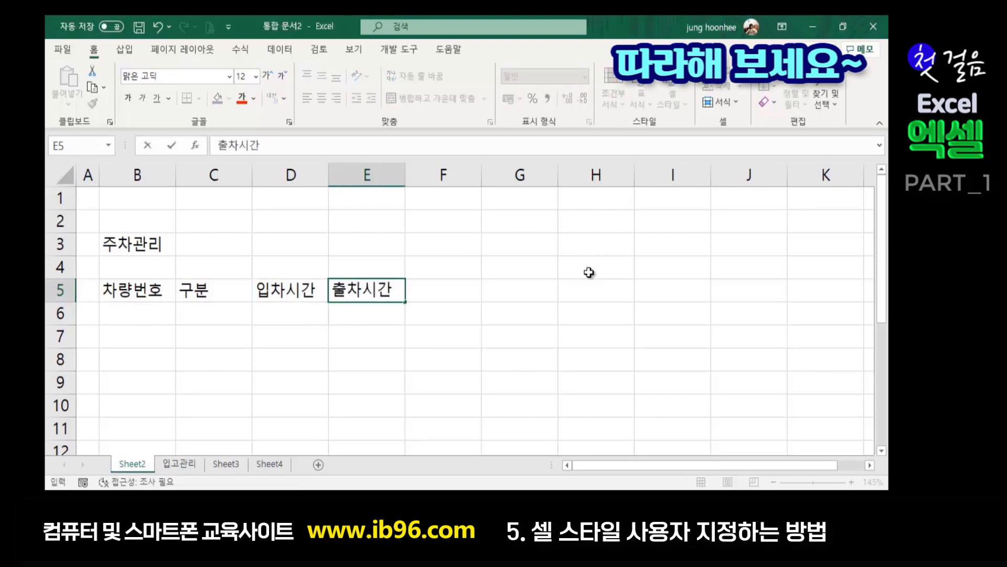
key(Tab)
text(주차시간)
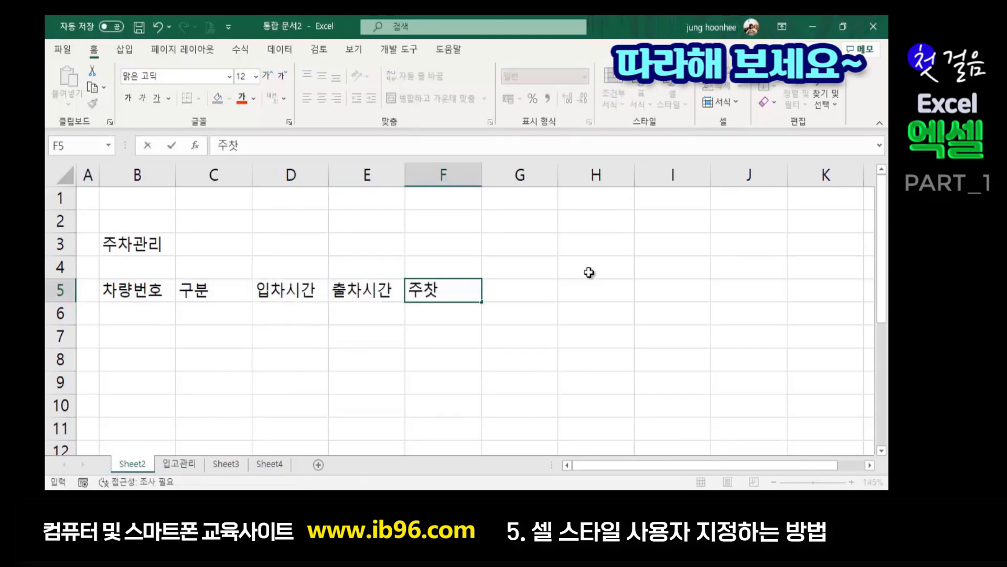
click(421, 338)
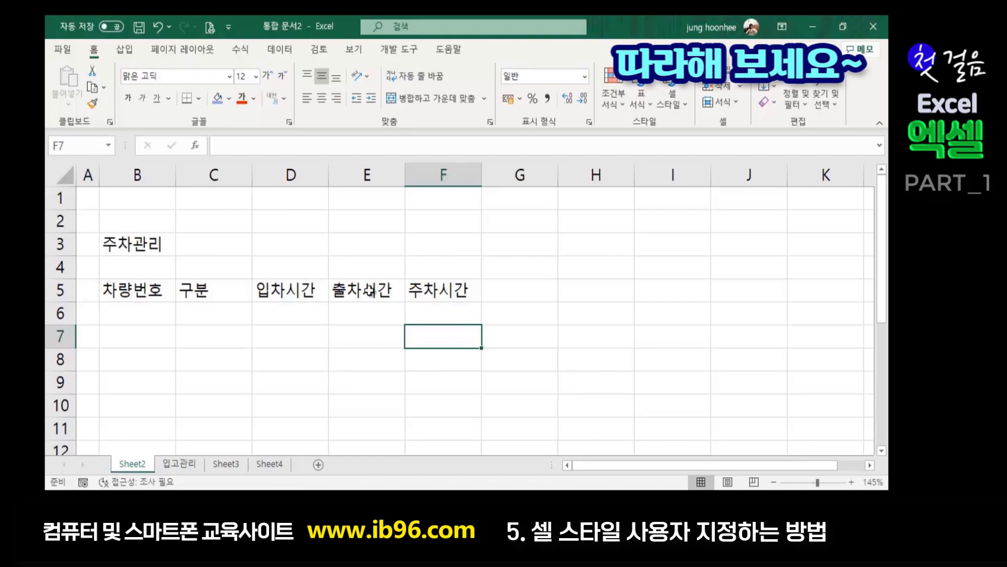
- Merge and centre the 주차관리 title across B3:F3
click(137, 242)
drag(134, 243, 415, 243)
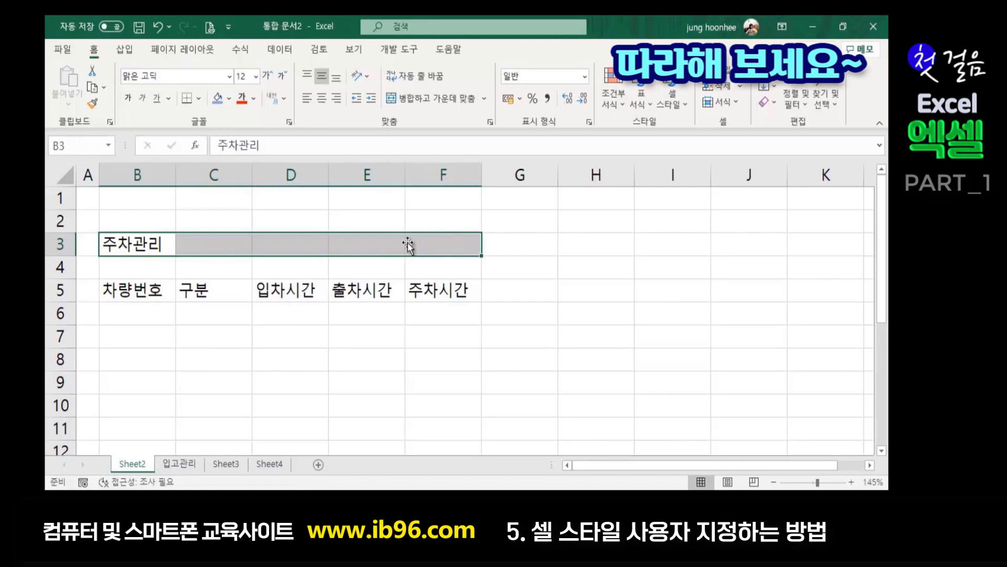
click(427, 105)
click(598, 374)
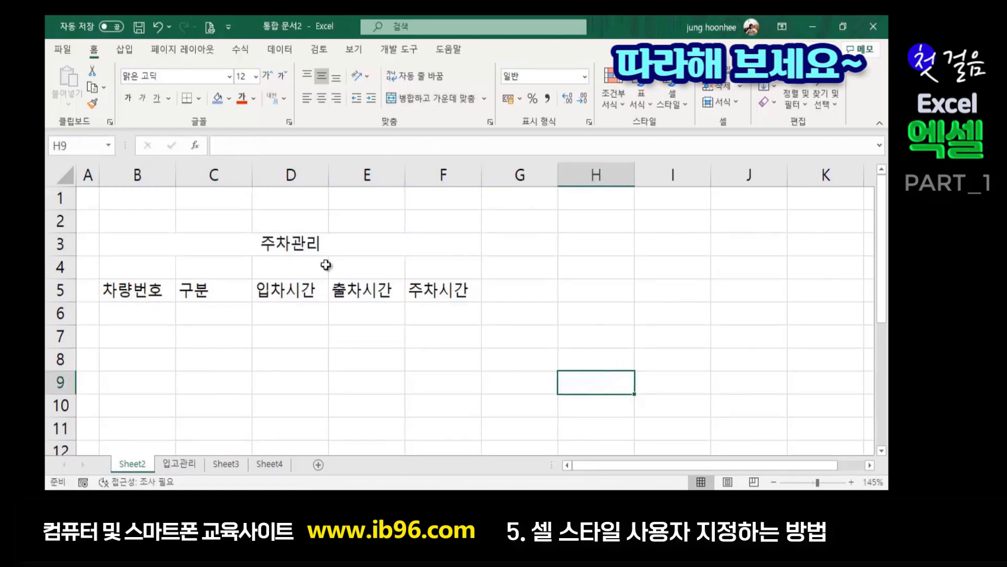
click(443, 246)
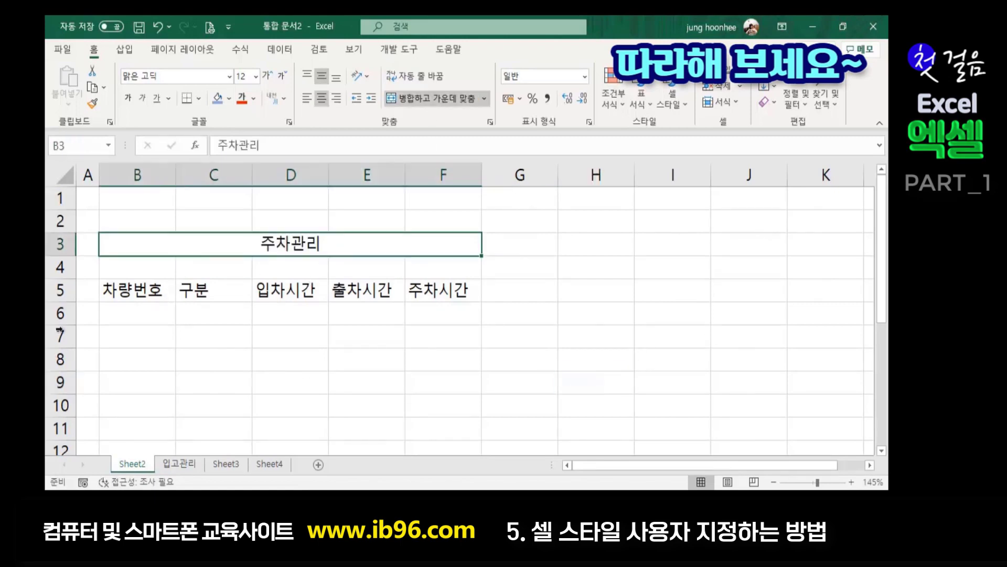
click(132, 316)
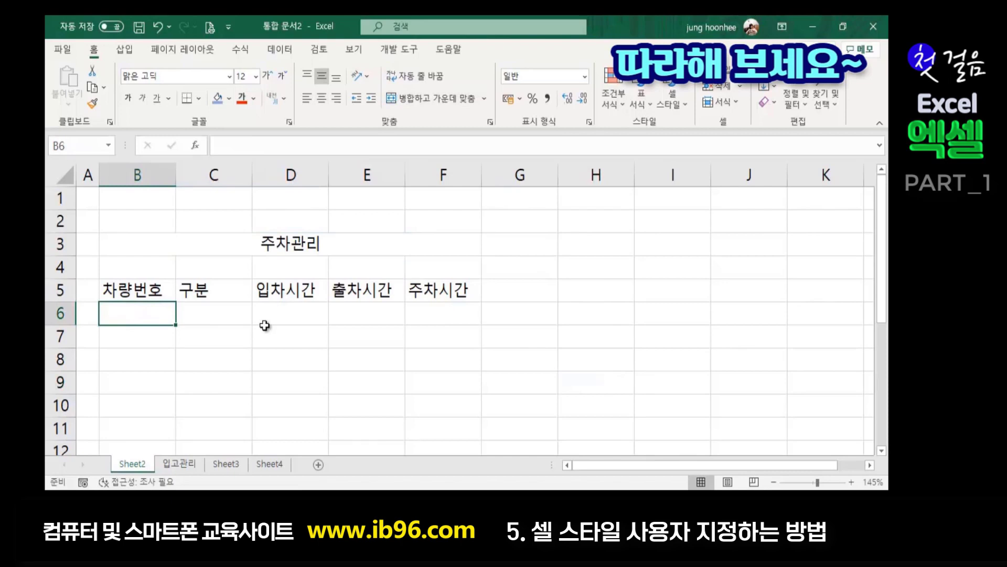
- Enter the two vehicle numbers in B6:B7 and the types 승합차, 승용차 in C6:C7
text(123노1234)
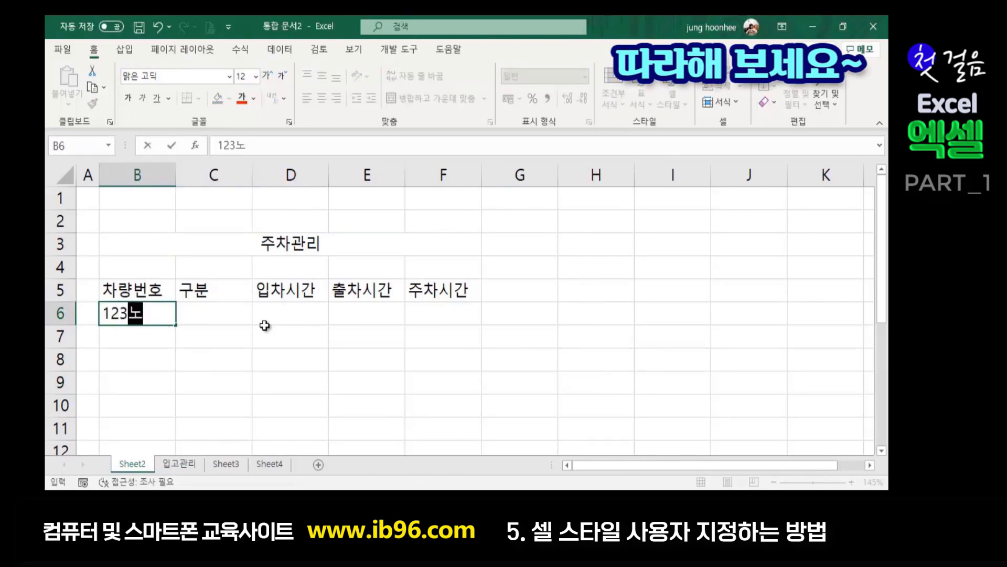
key(Return)
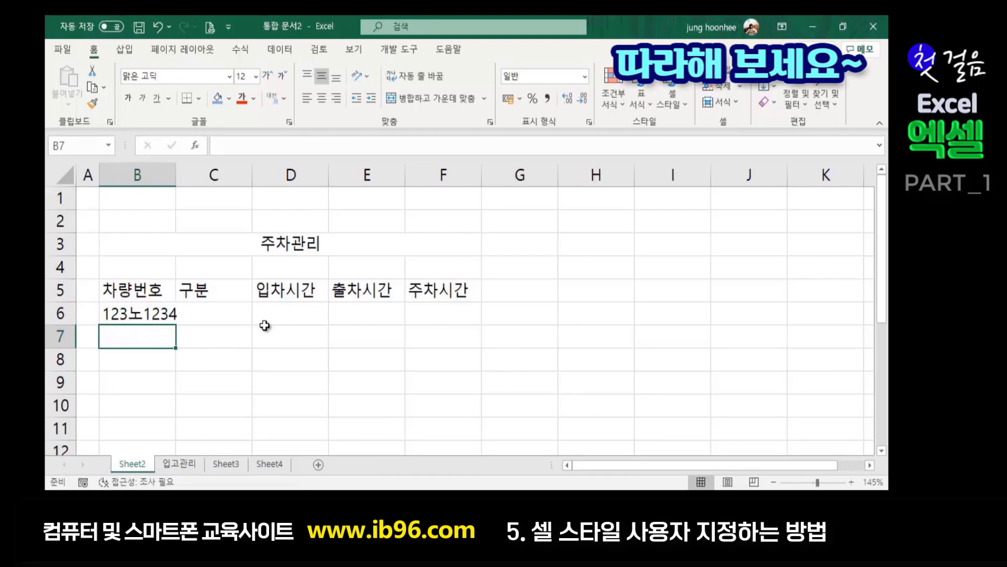
text(6)
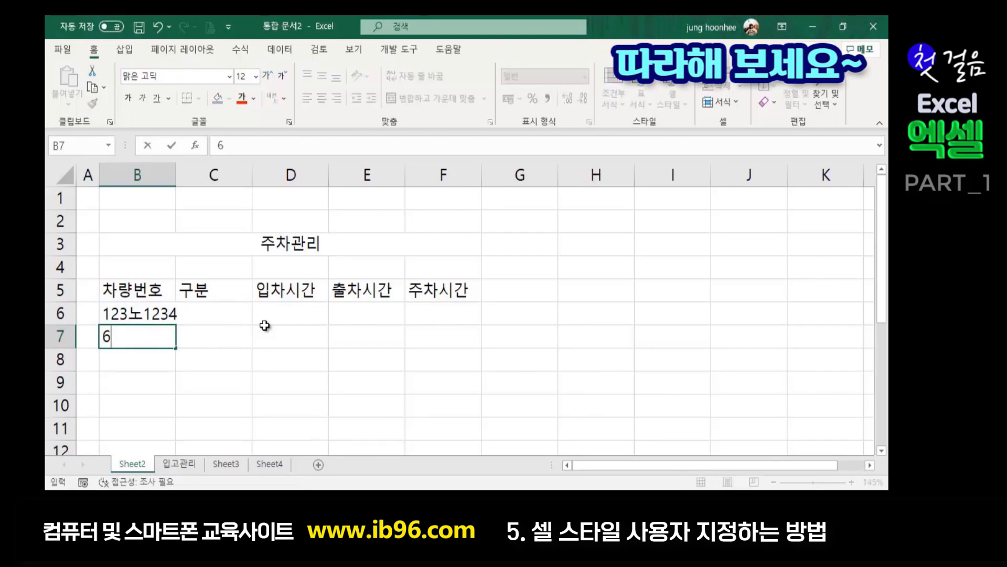
text(5오9000)
key(Return)
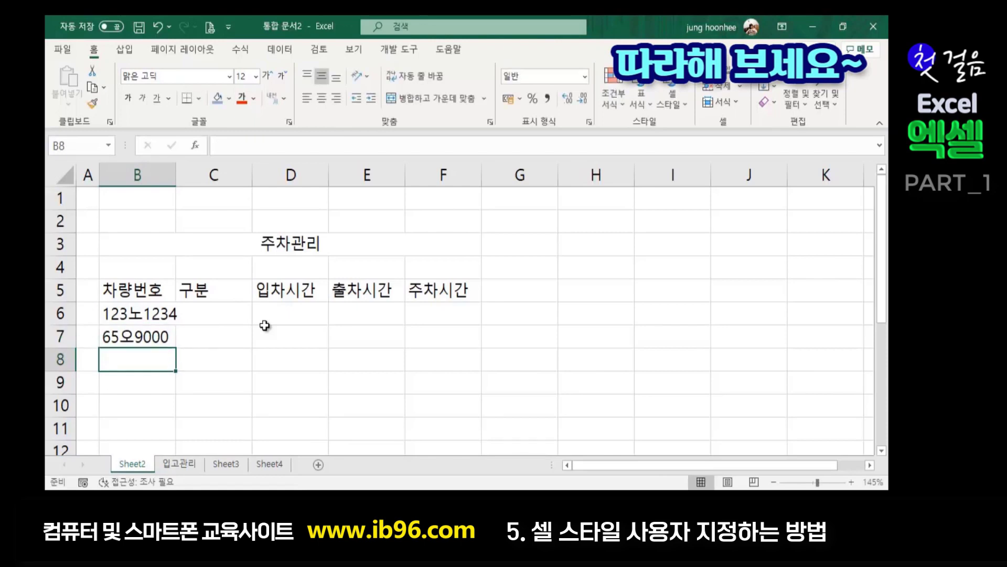
click(255, 376)
click(211, 321)
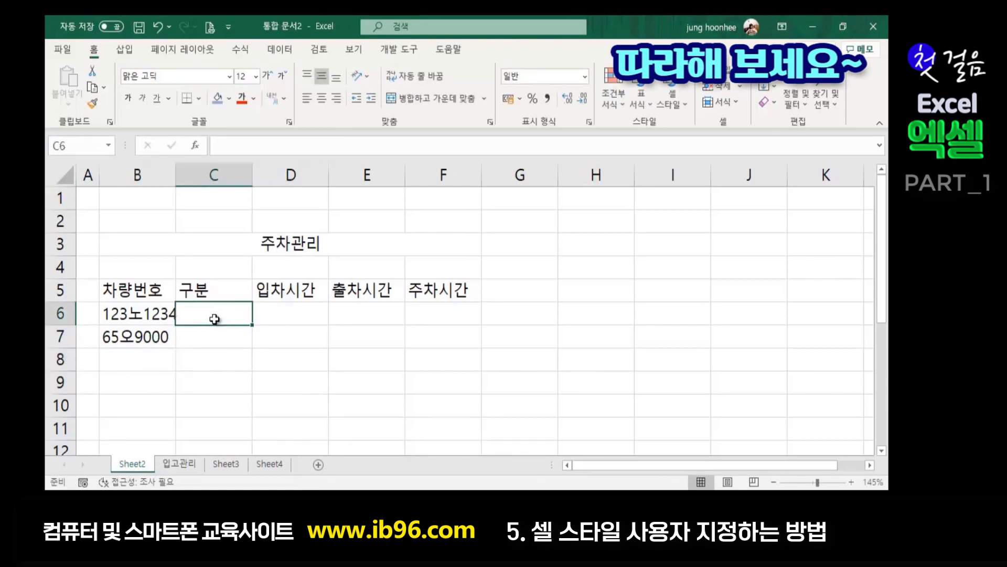
text(승합차)
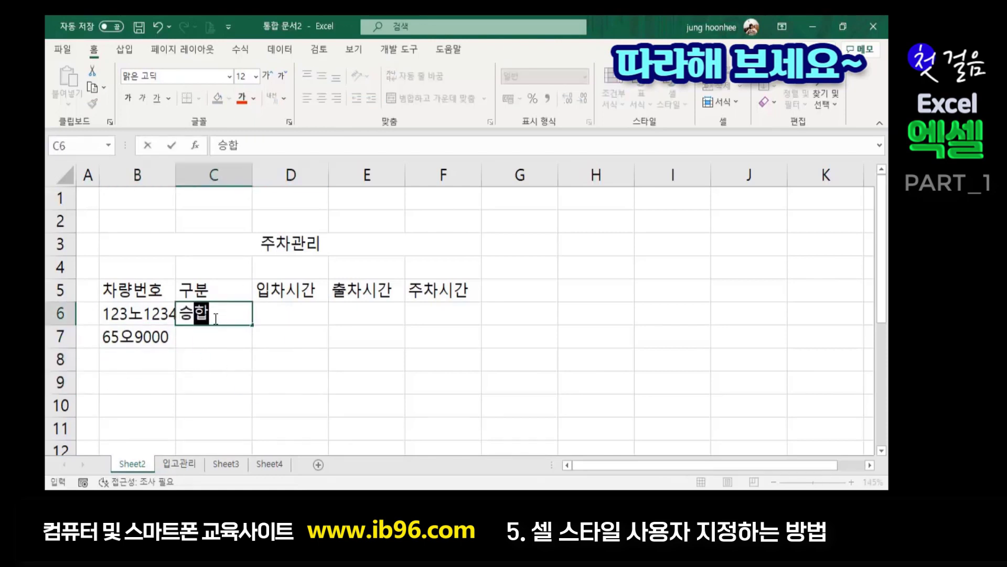
key(Return)
text(승용차)
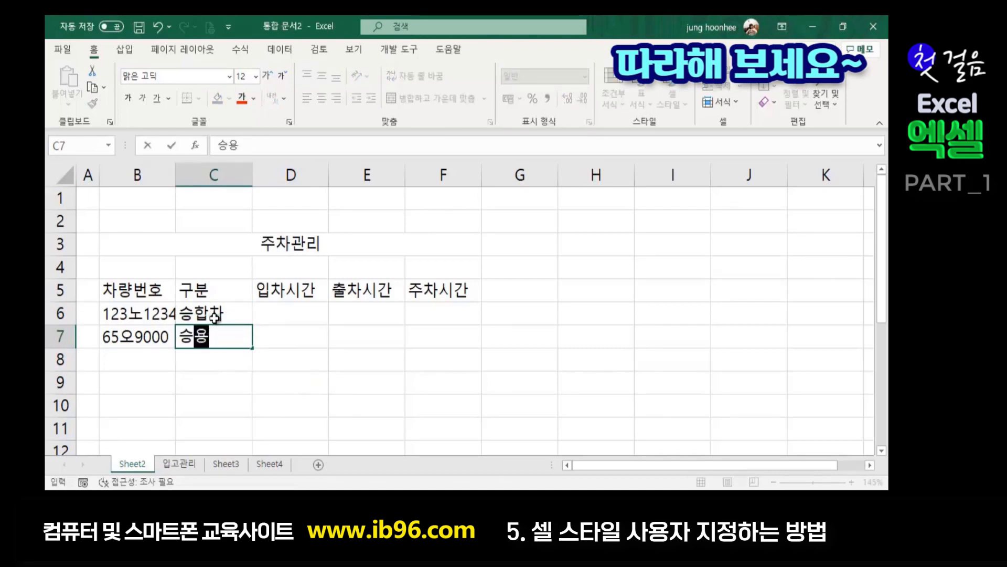
key(Tab)
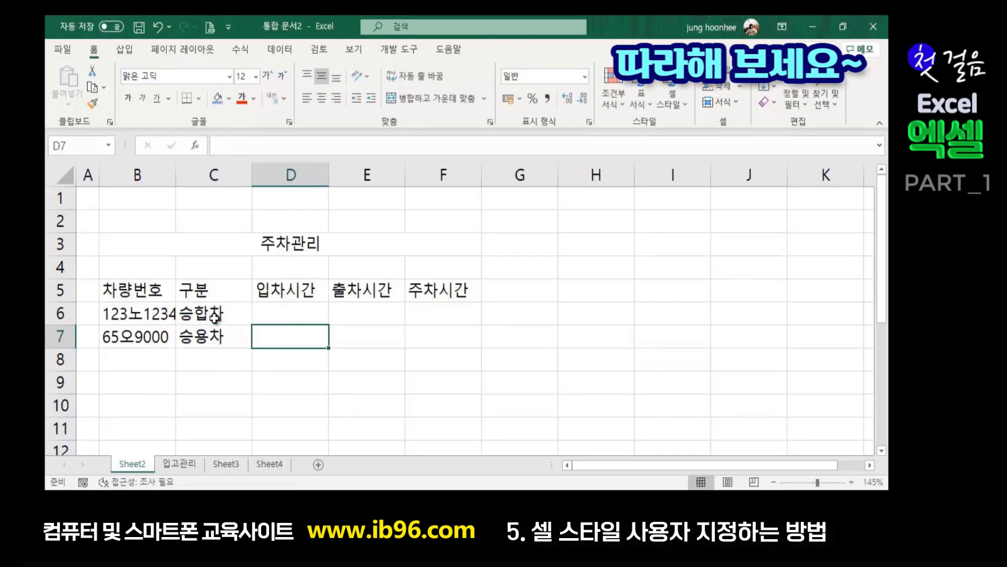
- Enter entry times 10:30, 10:40 in D6:D7 and exit times 12:12, 15:40 in E6:E7
key(Up)
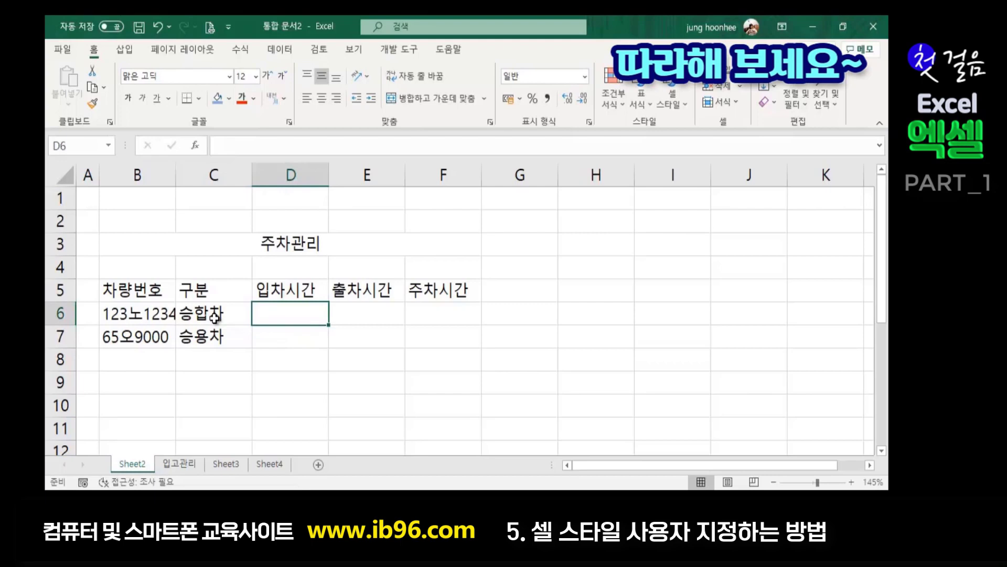
text(10:30)
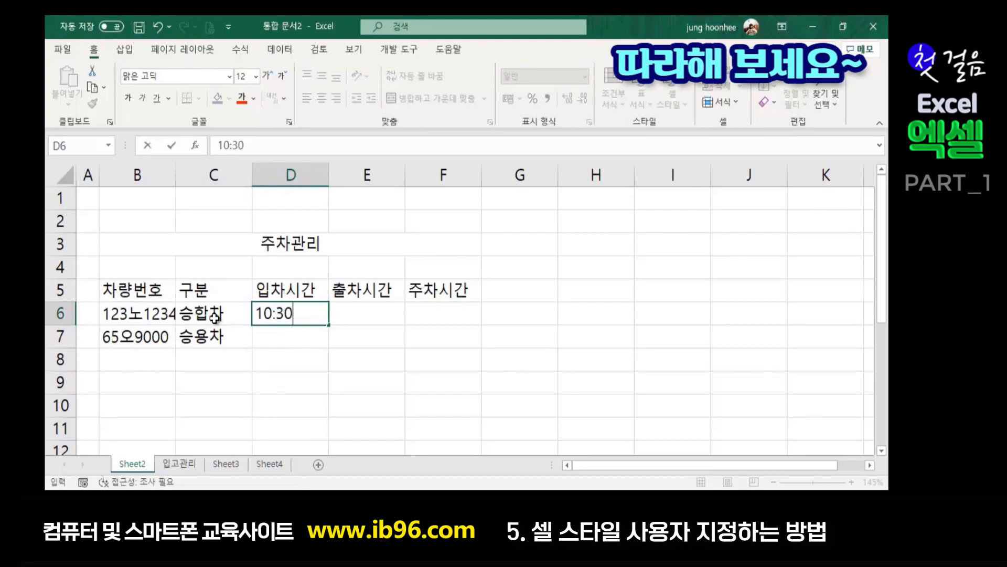
key(Return)
text(10)
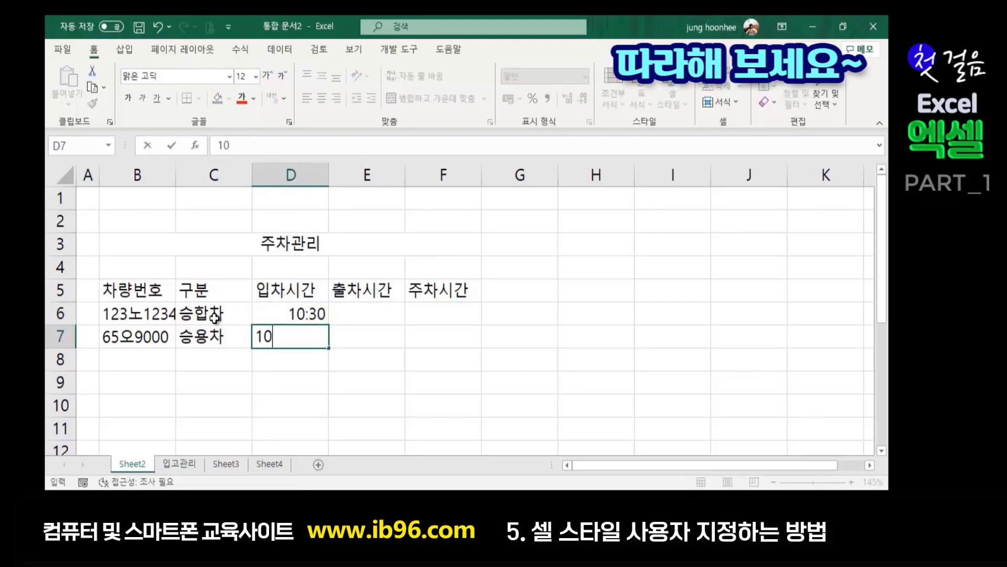
text(:40)
key(shift+Up)
key(Up)
key(Up)
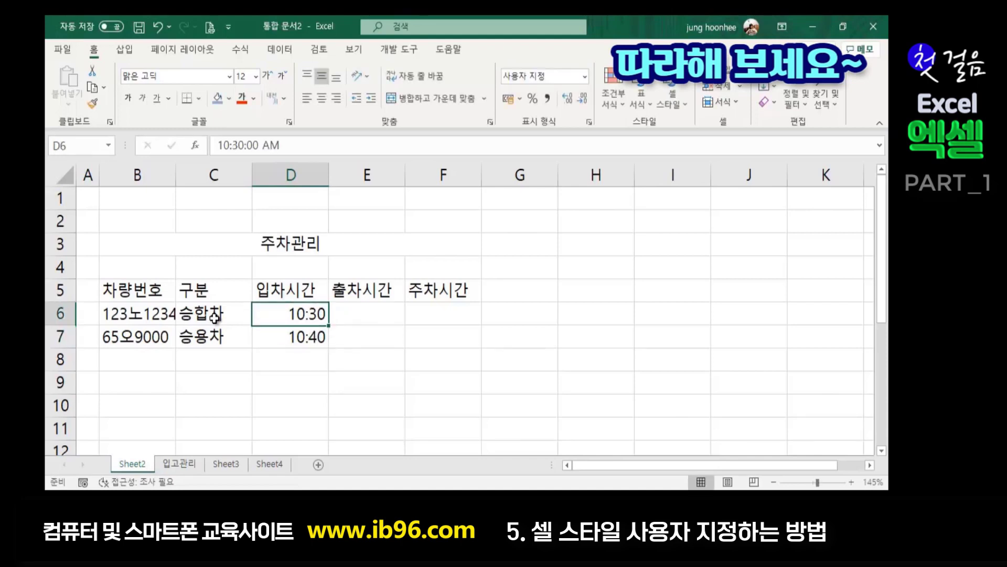
key(Down)
key(Right)
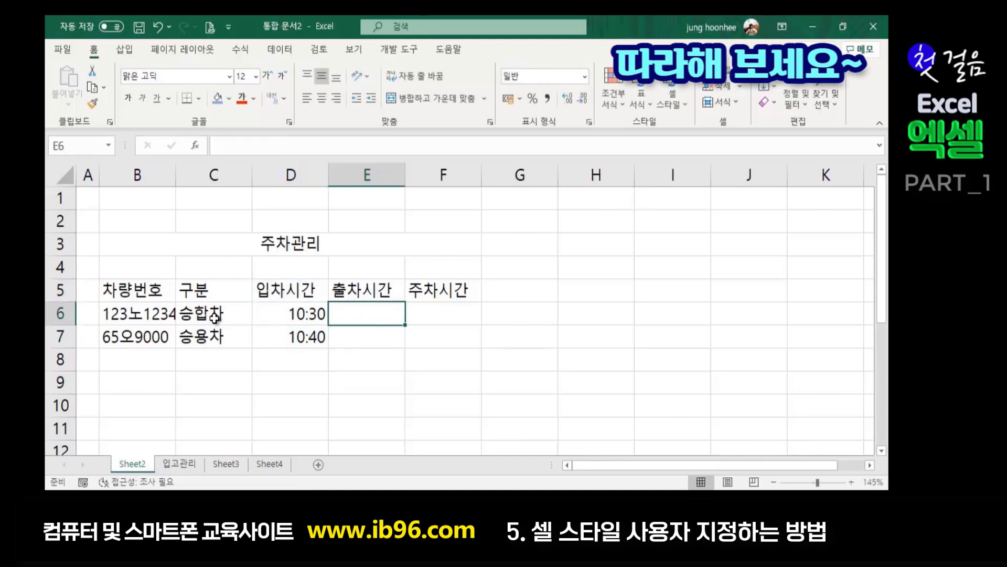
text(12:12)
key(Return)
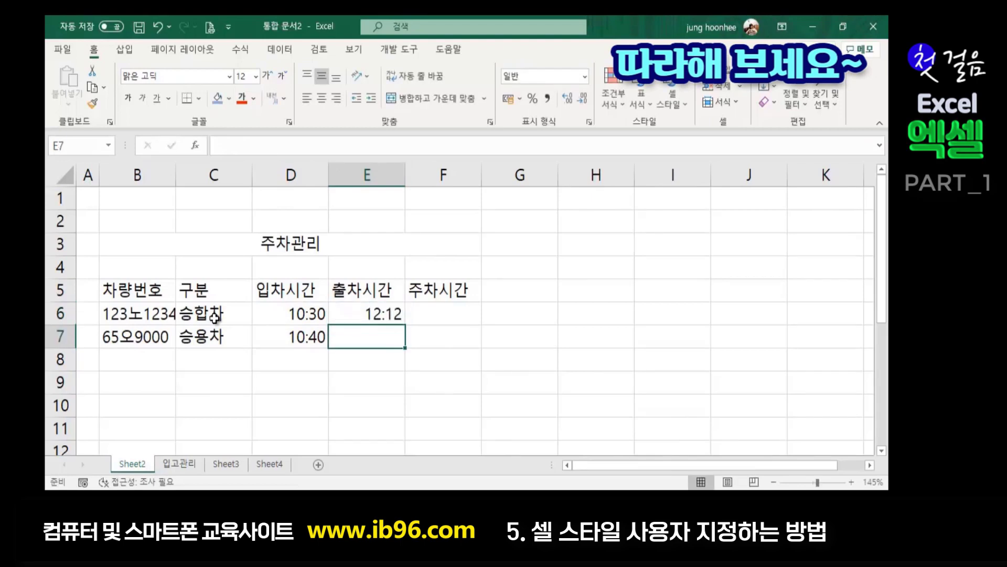
text(15:40)
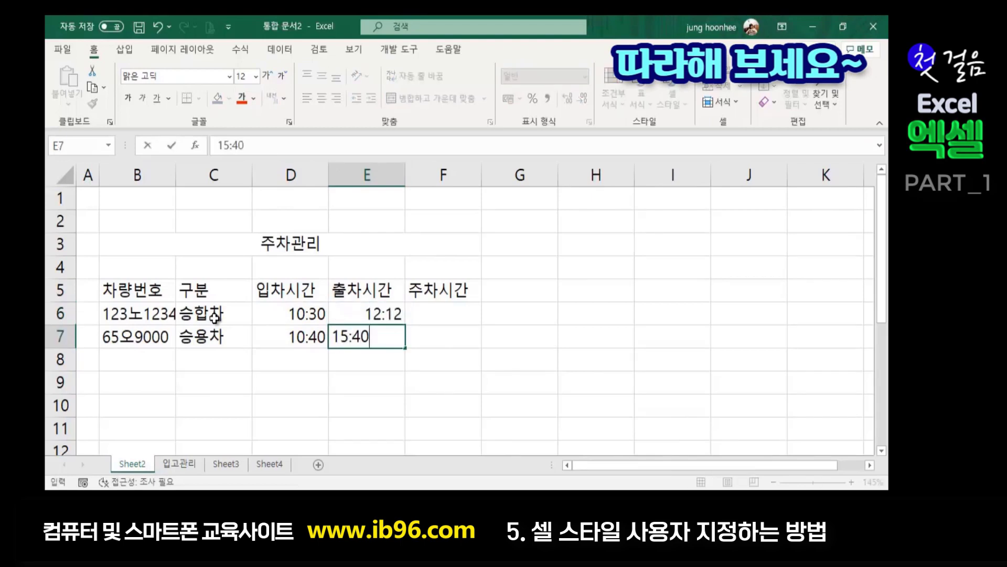
key(Return)
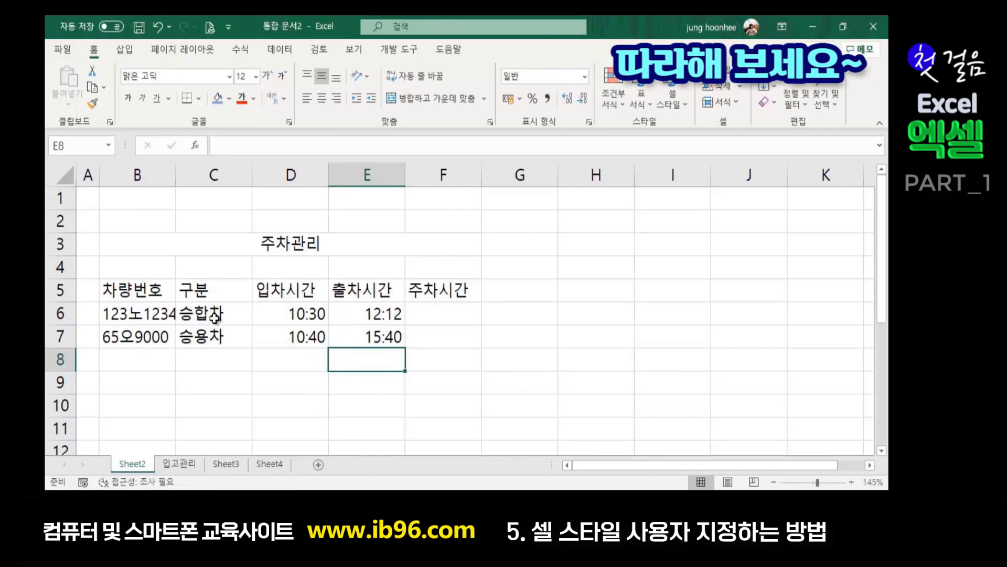
click(457, 303)
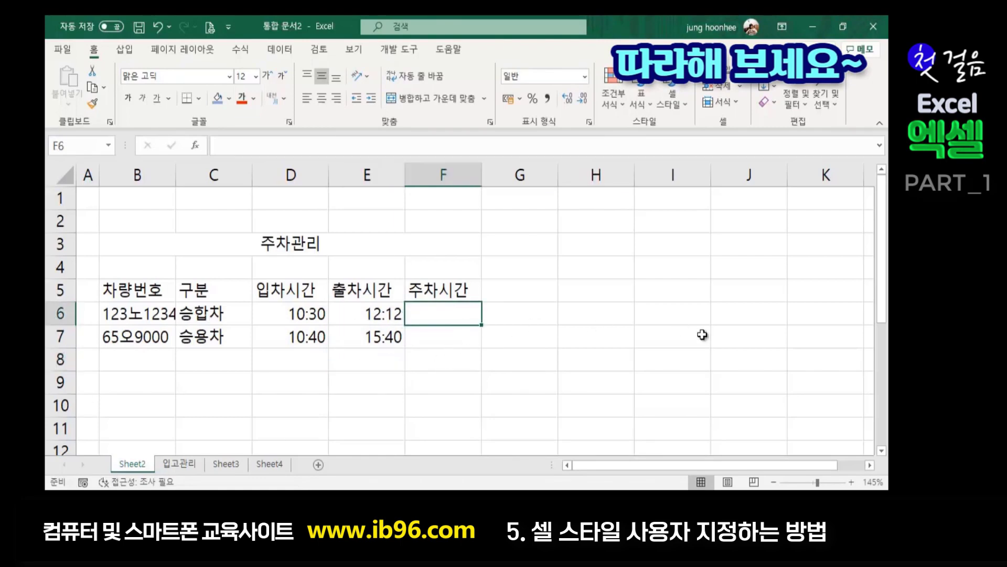
- Enter the formula =E6-D6 in F6 to compute the 1:42 parking time
text(=)
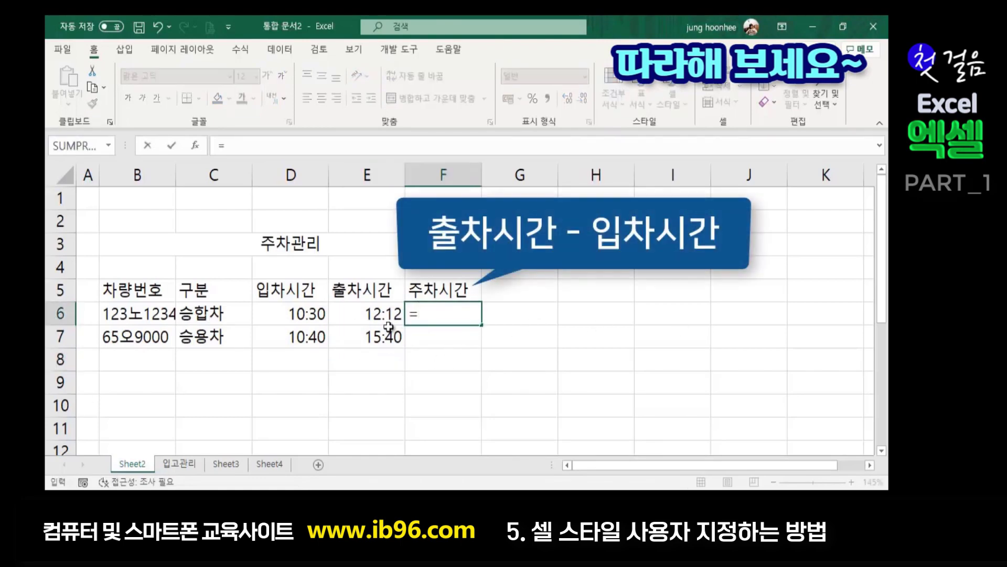
click(362, 311)
text(-)
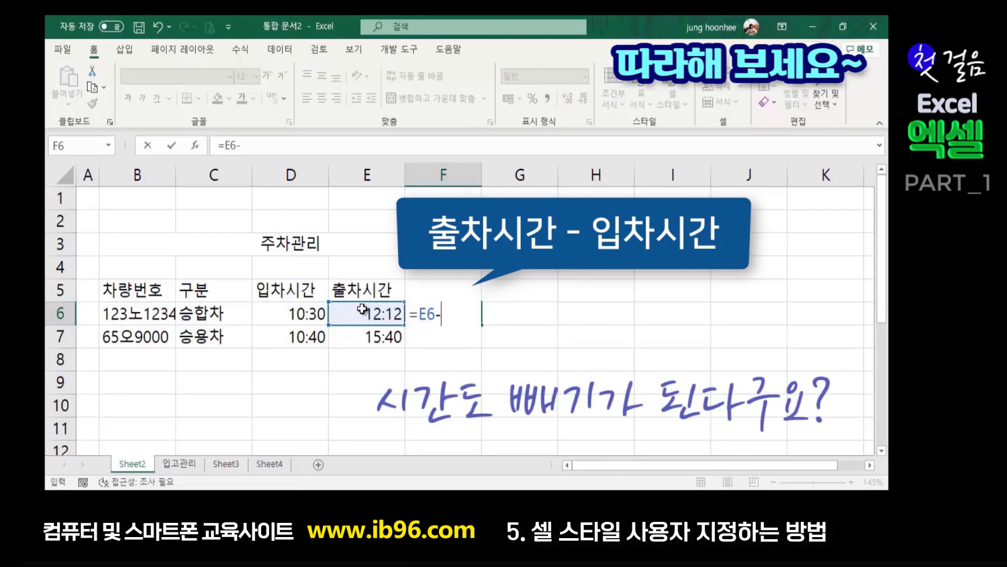
click(307, 314)
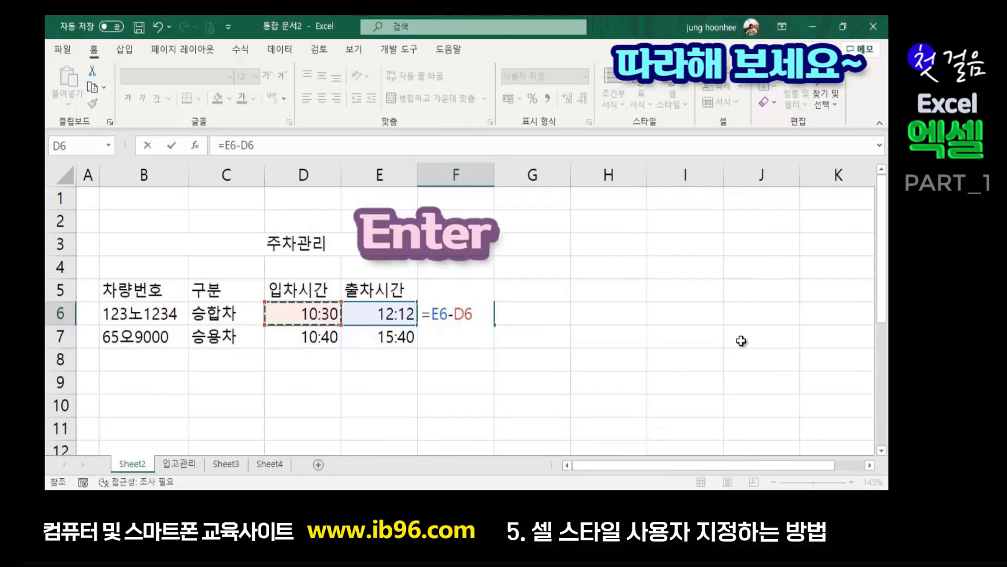
key(Return)
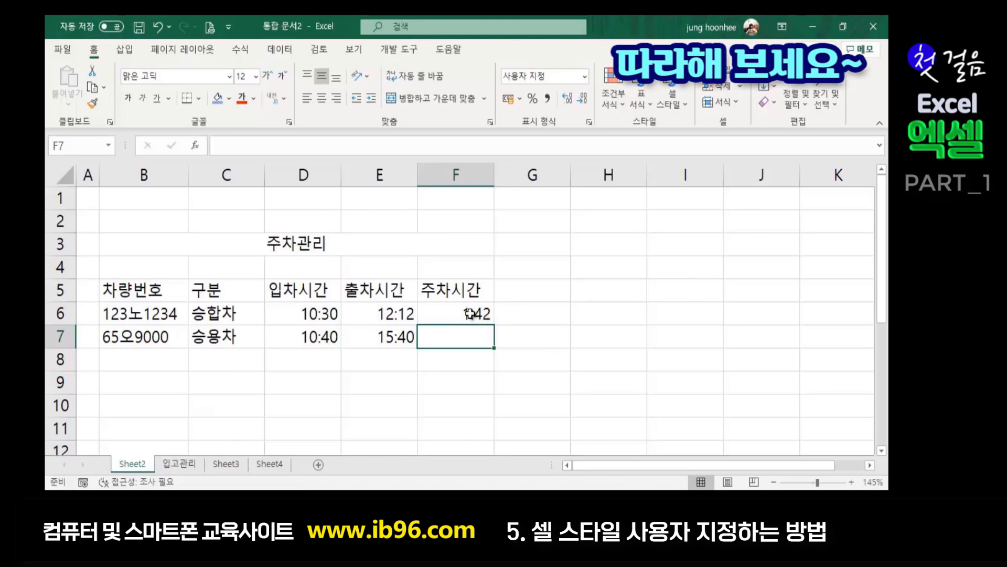
- Copy F6's formula down to F7 with the fill handle, giving 5:00
click(466, 313)
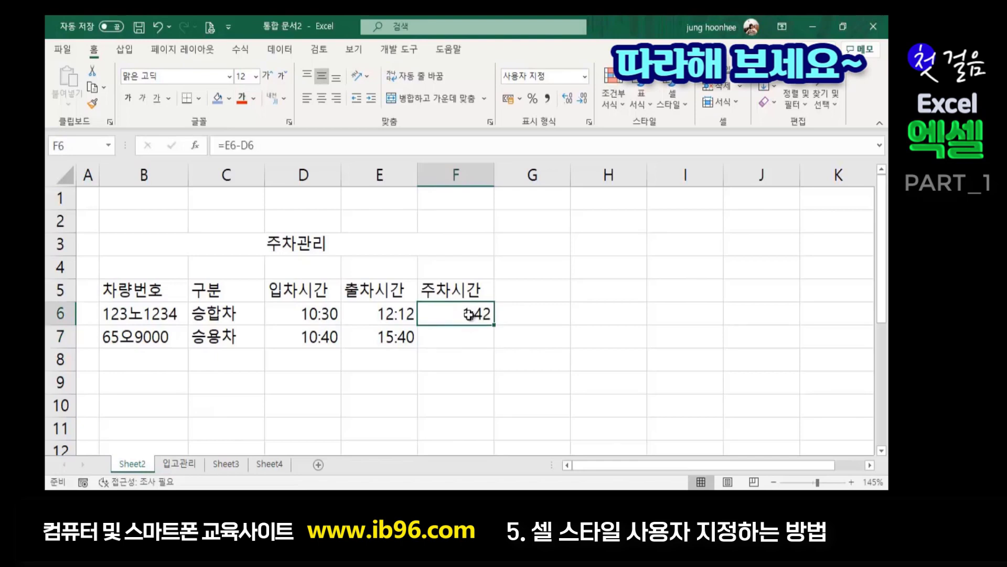
click(446, 338)
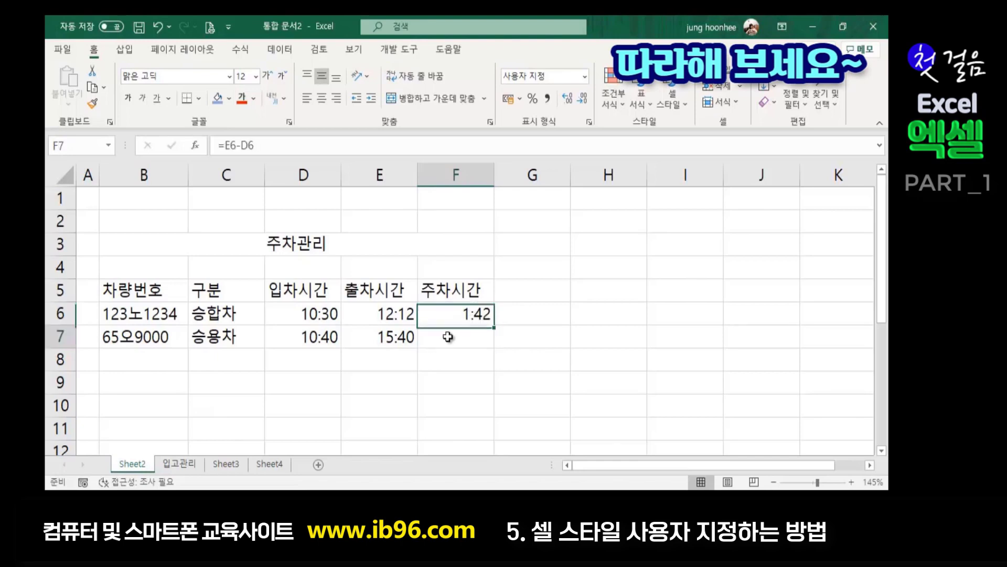
click(471, 313)
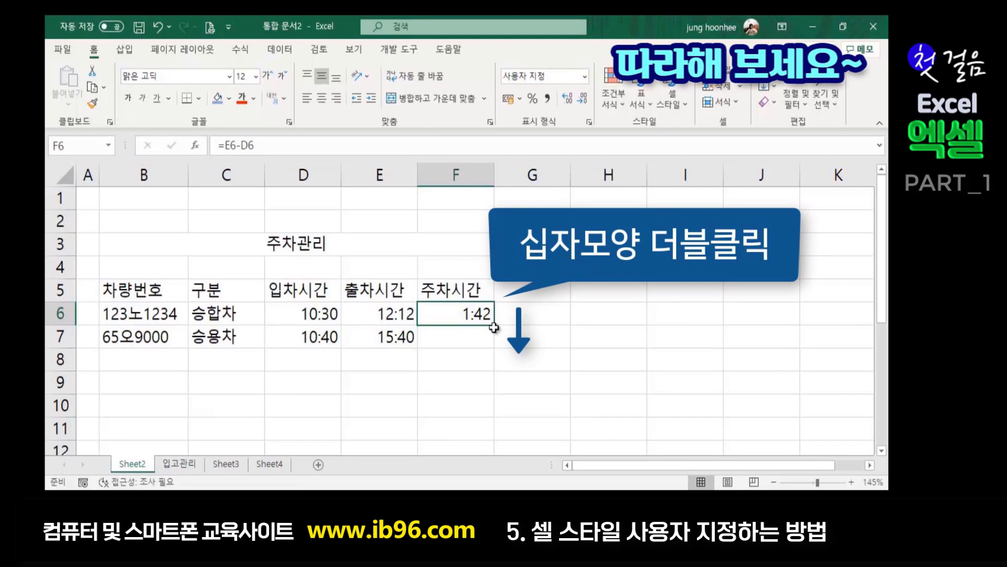
click(495, 326)
double_click(495, 325)
click(597, 332)
click(482, 346)
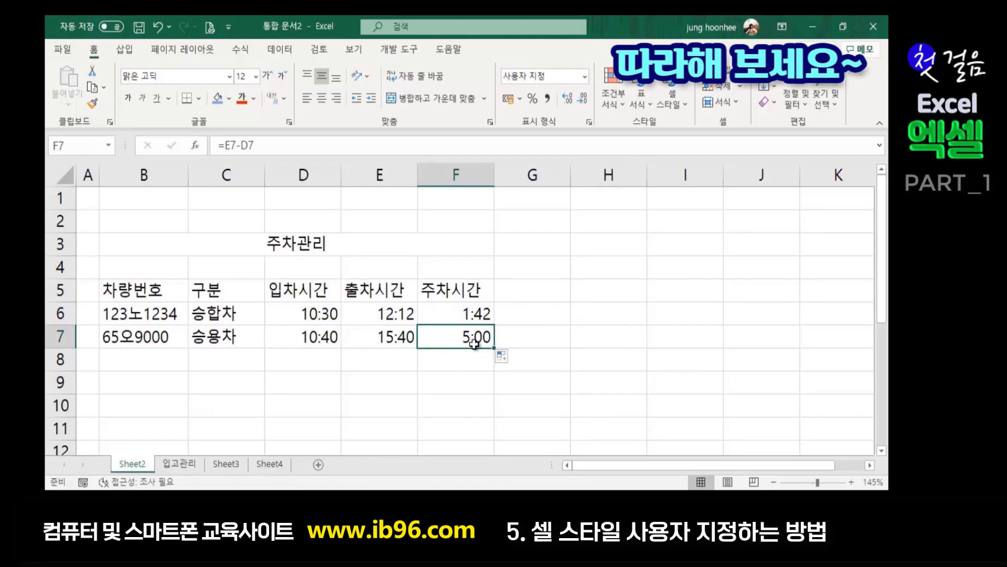
click(414, 397)
click(554, 362)
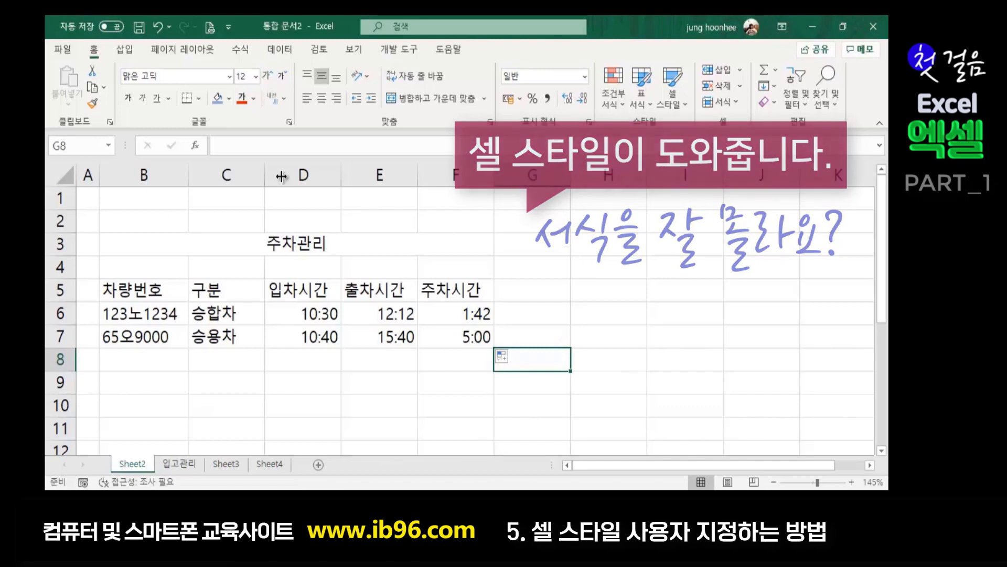
- Give the merged 주차관리 title in B3:F3 the bold 요약 cell style
click(303, 243)
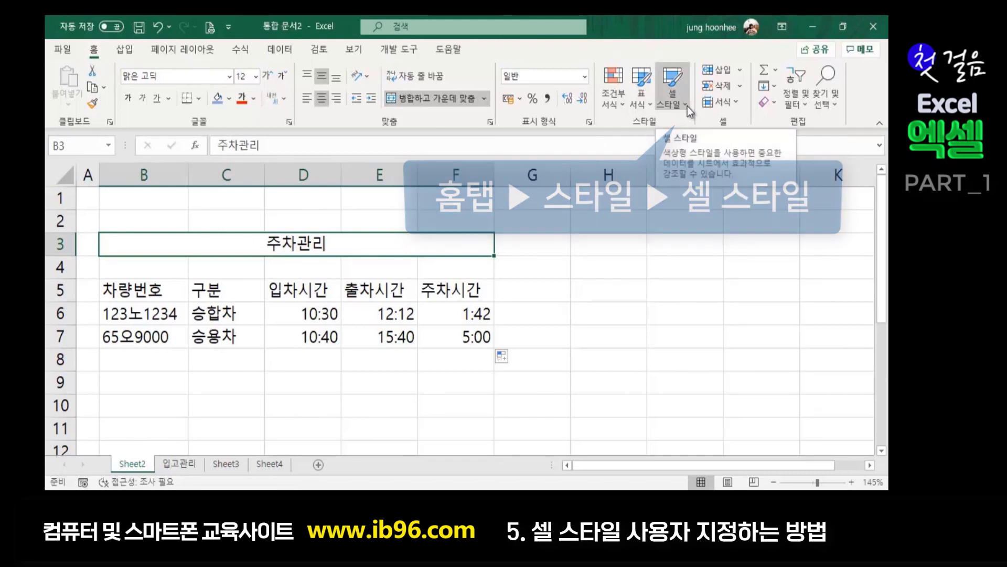
click(686, 105)
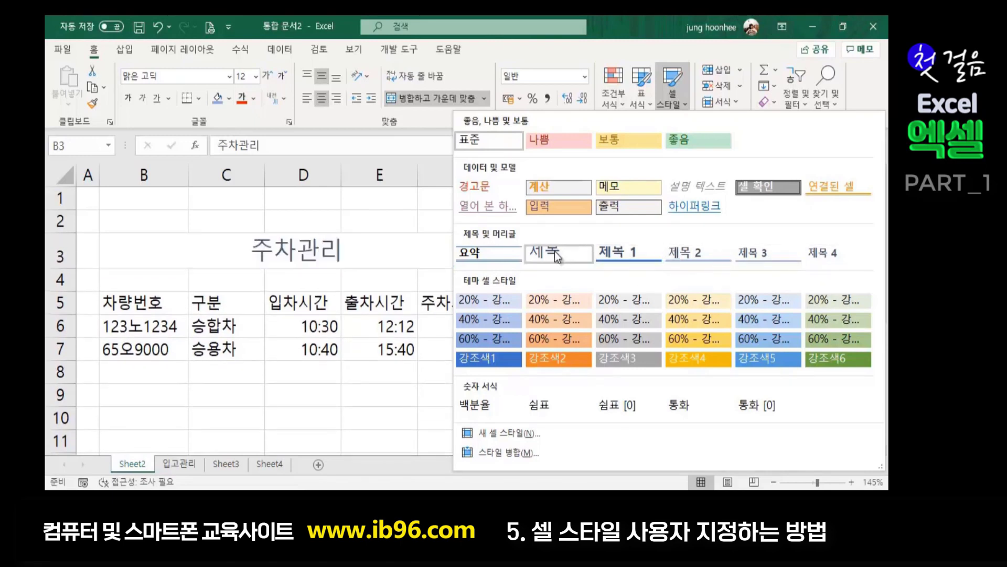
click(492, 253)
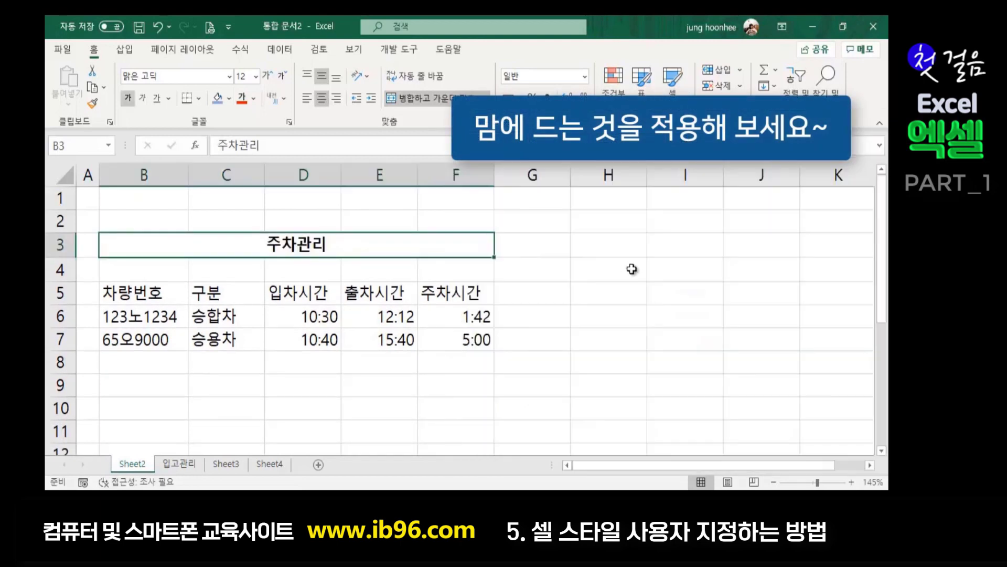
click(633, 310)
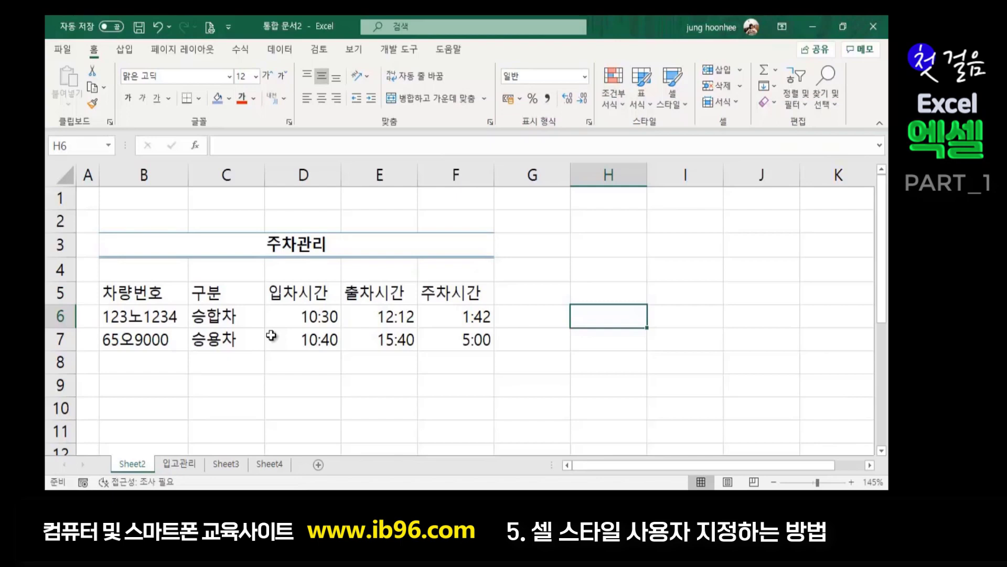
- Style the parking table B5:F7 with the orange 입력 cell style, then reselect the table
drag(120, 291, 486, 339)
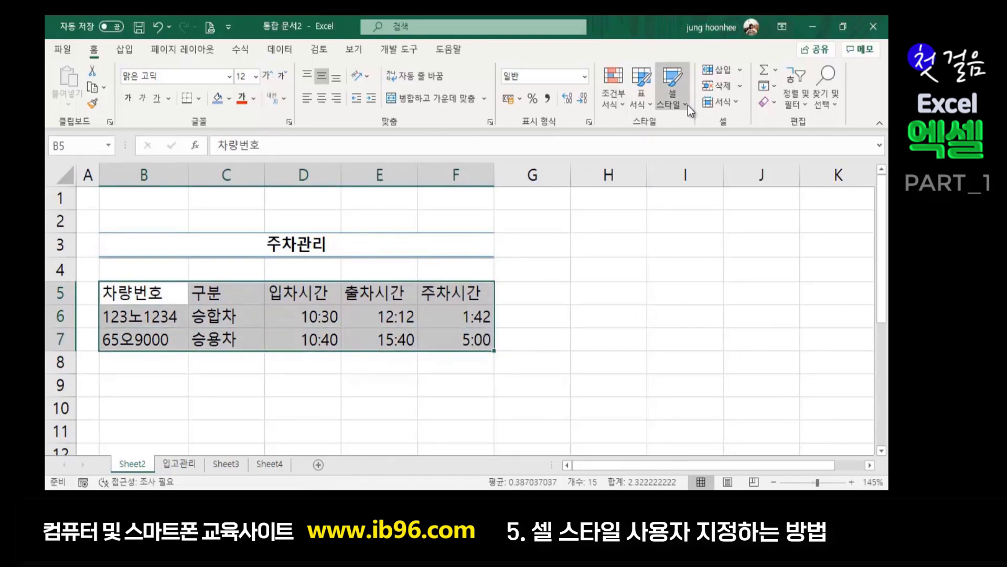
click(688, 106)
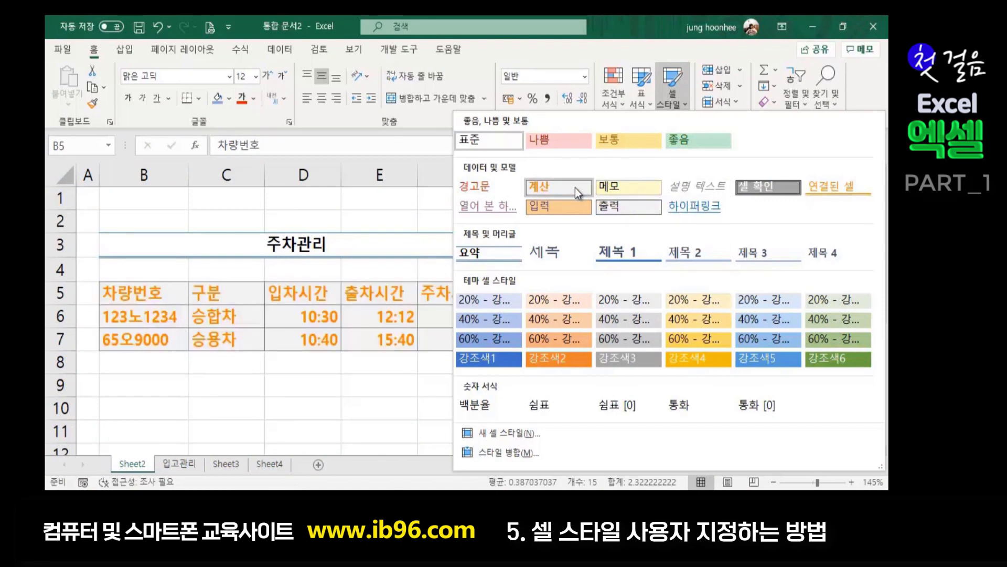
click(564, 212)
click(344, 403)
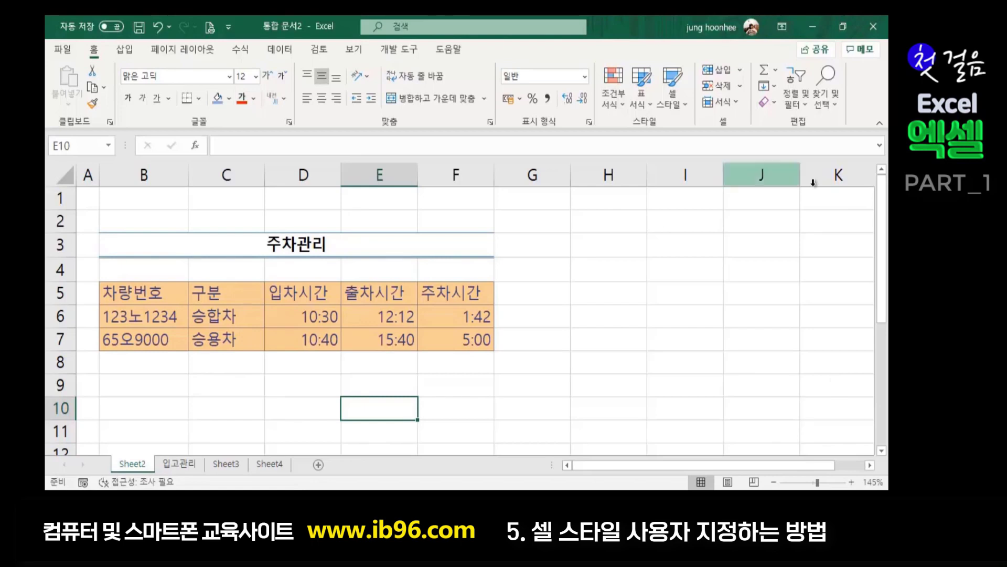
click(631, 320)
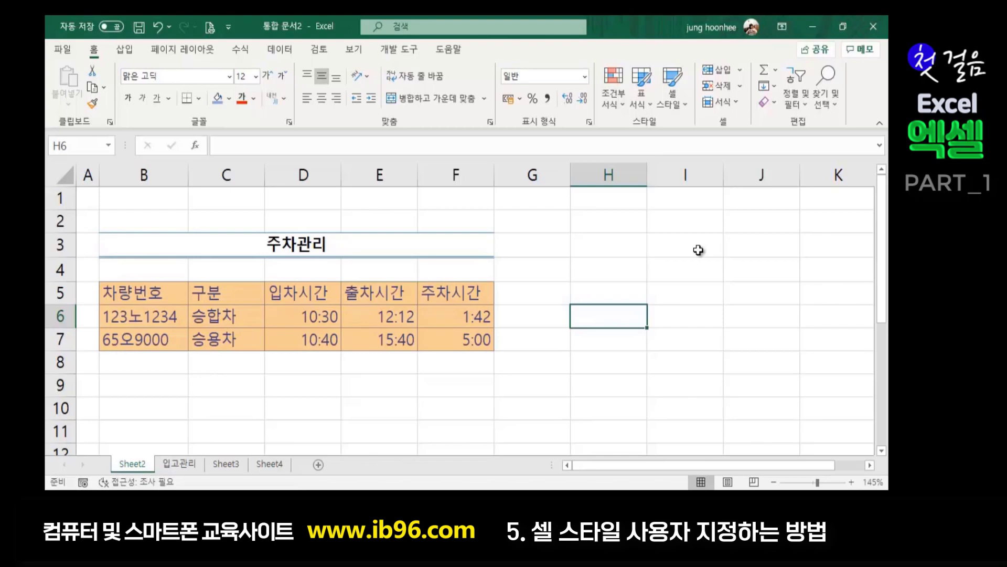
click(467, 417)
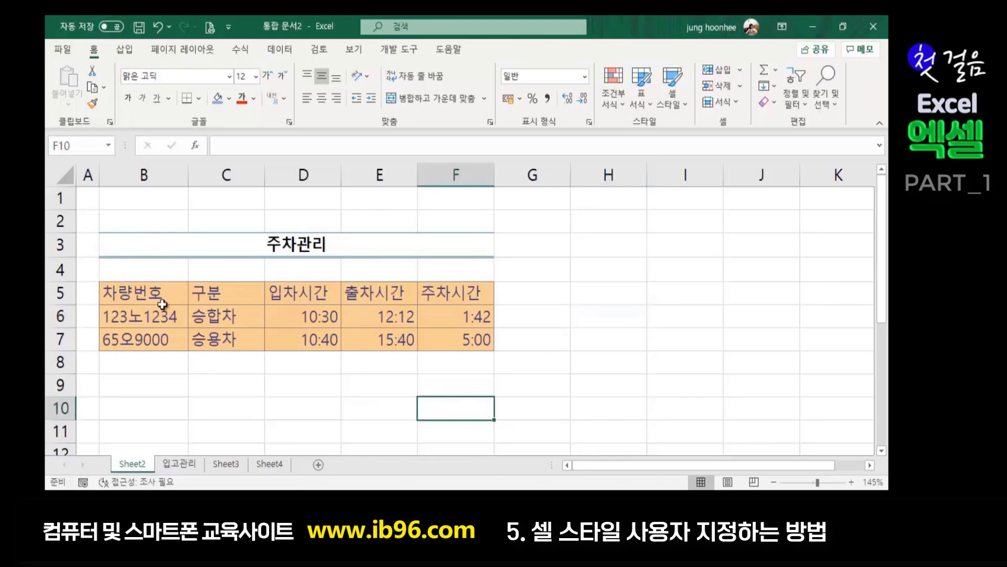
click(138, 295)
drag(137, 295, 436, 336)
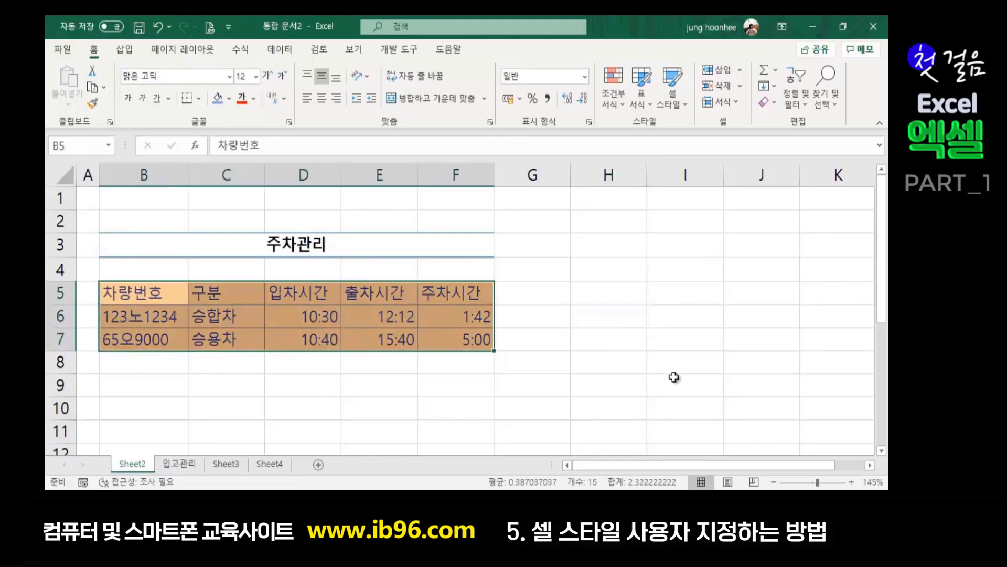
click(673, 378)
click(254, 425)
drag(152, 296, 457, 337)
- Reset the table B5:F7 to the plain 표준 cell style
click(683, 108)
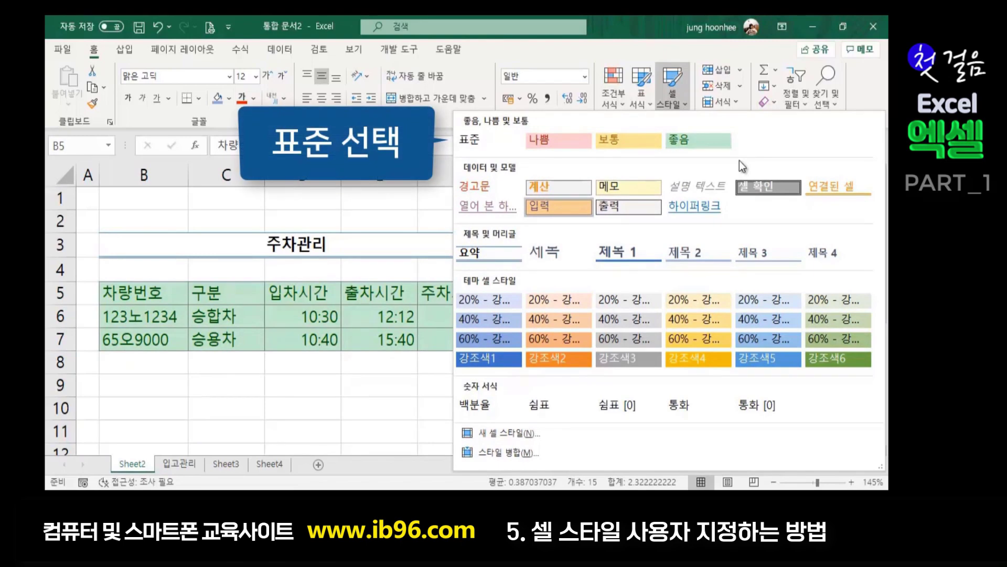
click(480, 139)
click(394, 386)
click(524, 343)
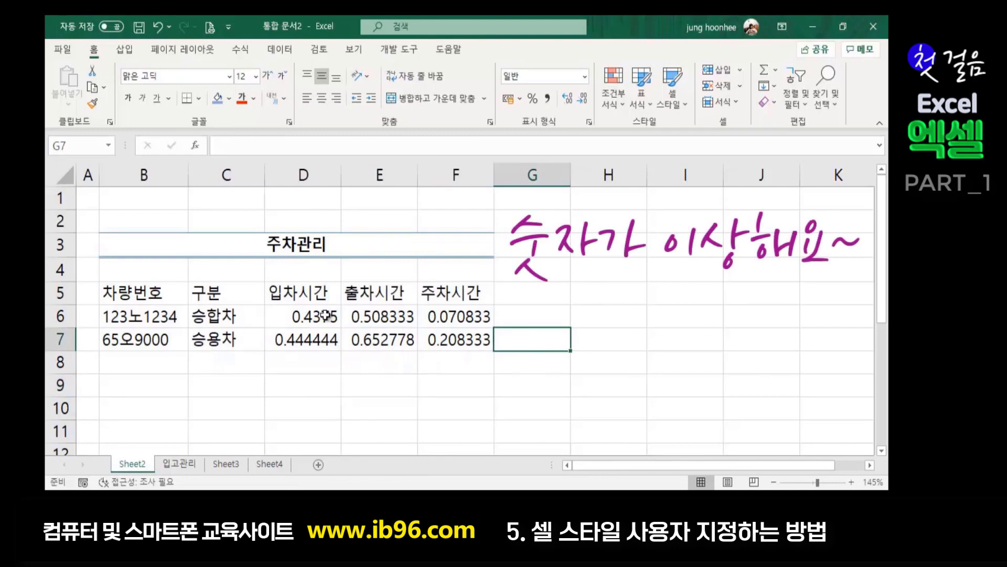
- Format the times in D6:F7 with the 13:30 time format
drag(329, 315, 447, 340)
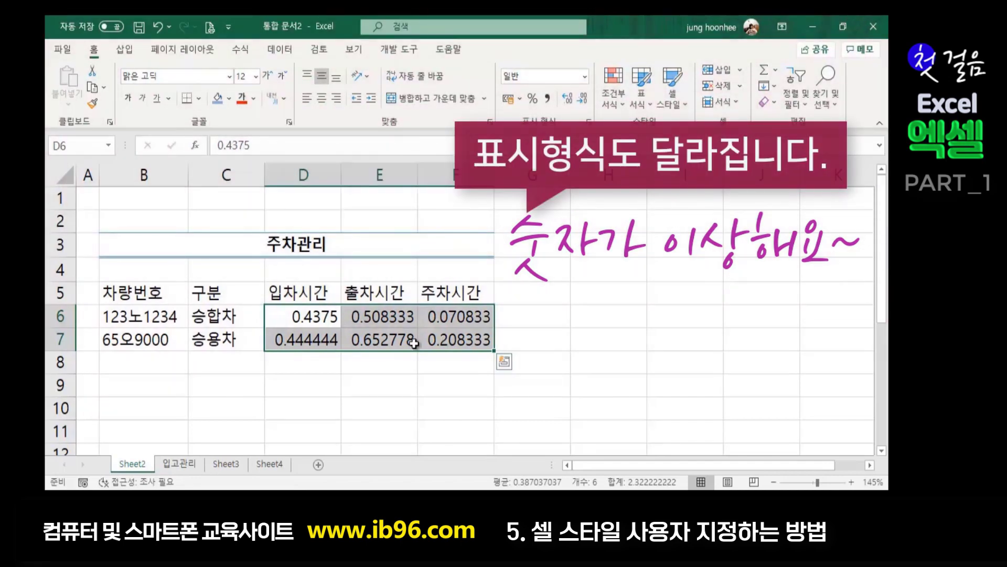
key(ctrl+1)
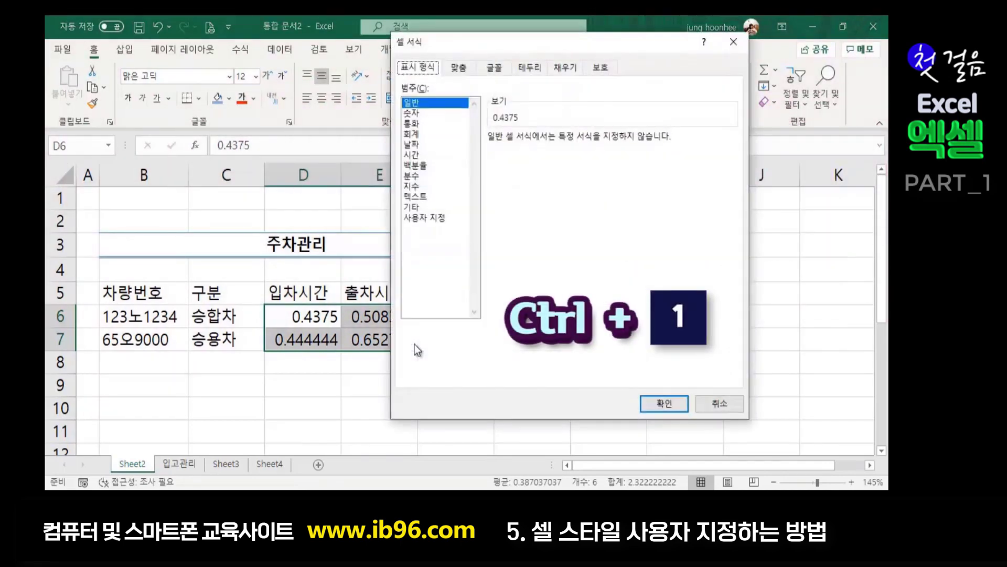
click(414, 156)
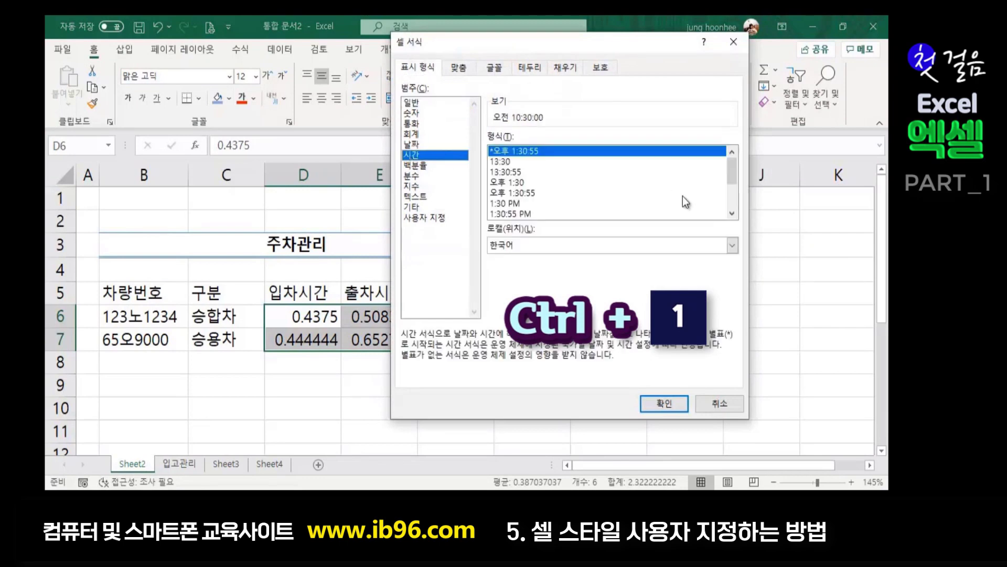
click(501, 161)
click(656, 400)
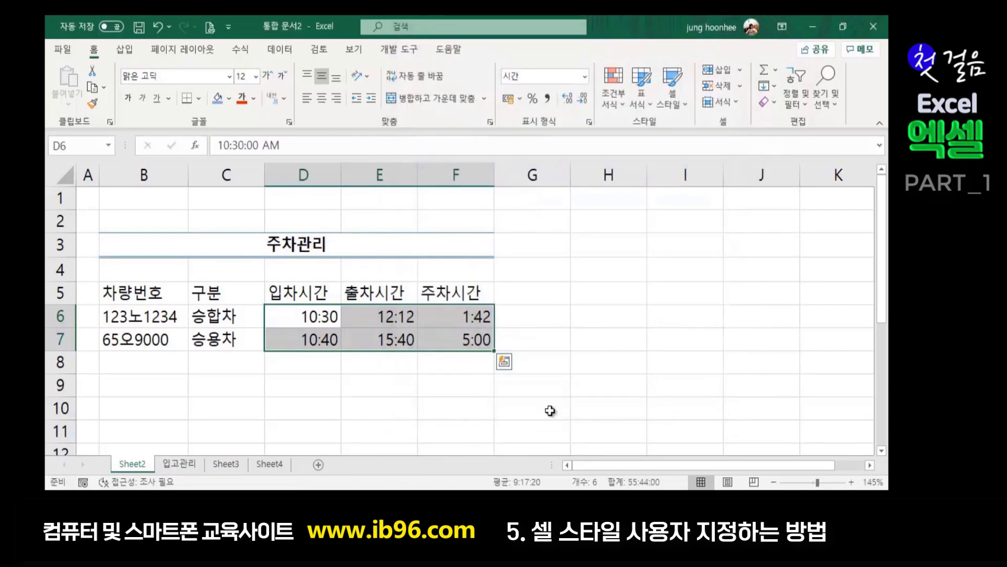
click(643, 403)
click(644, 383)
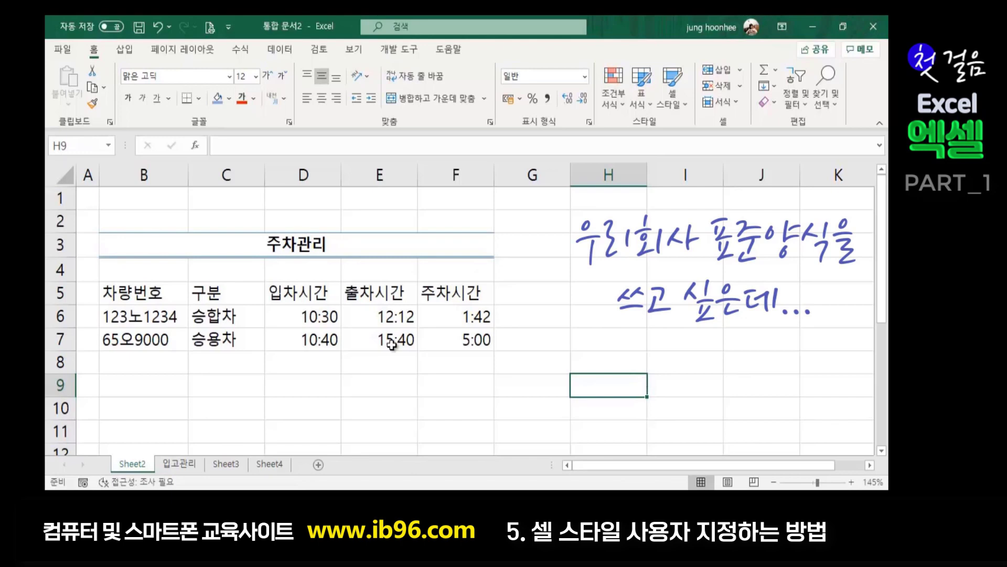
click(567, 286)
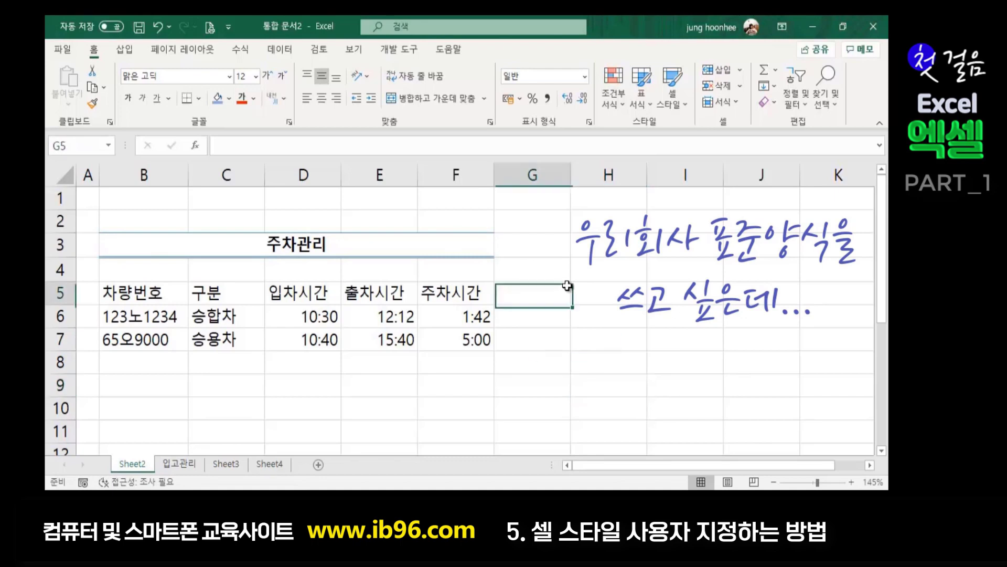
click(308, 249)
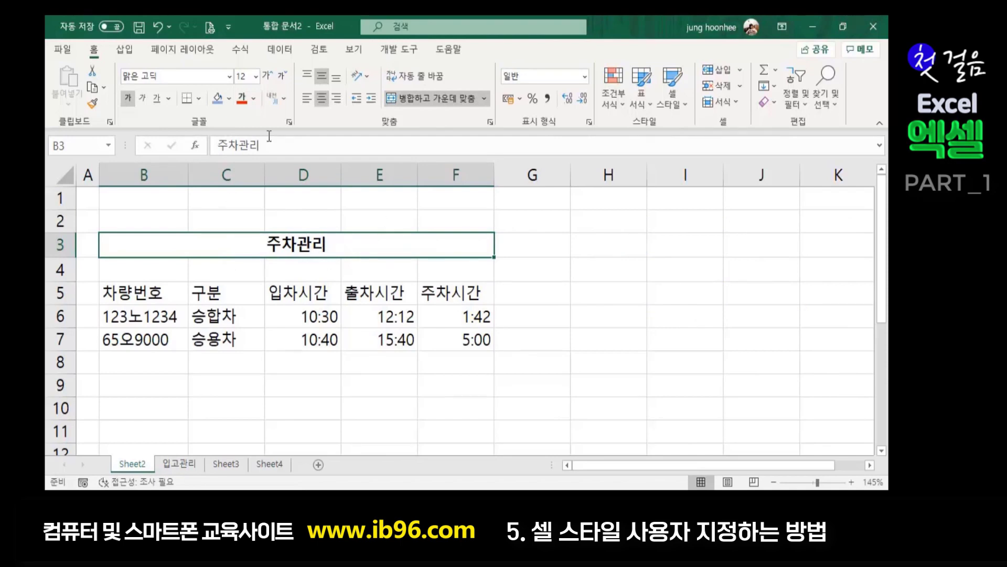
click(229, 100)
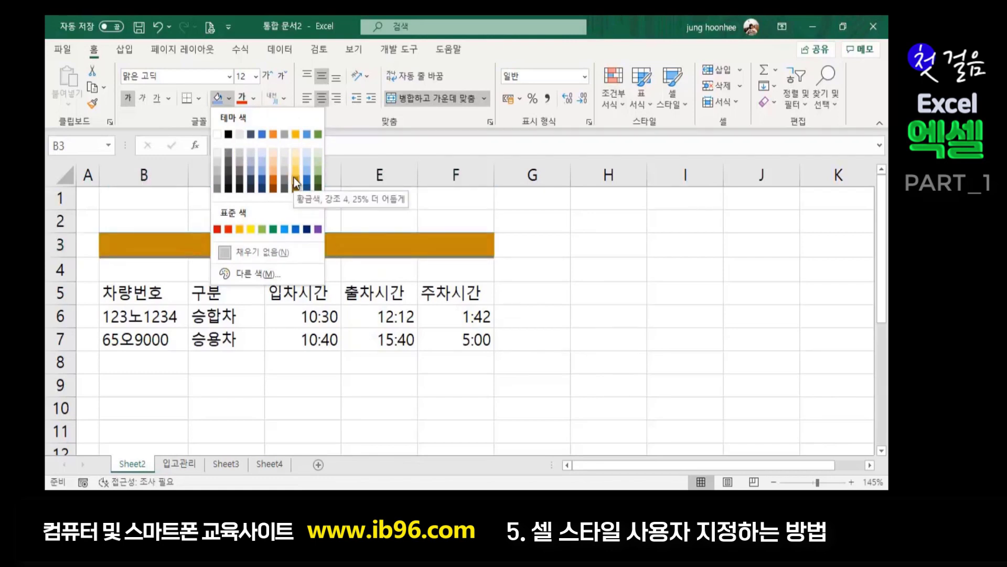
click(250, 162)
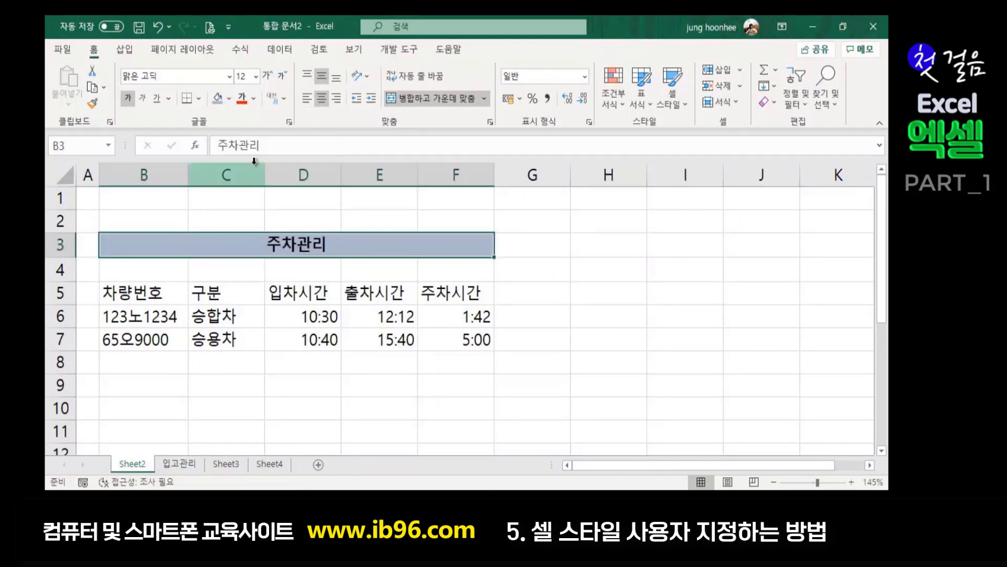
click(270, 77)
click(270, 77)
click(270, 76)
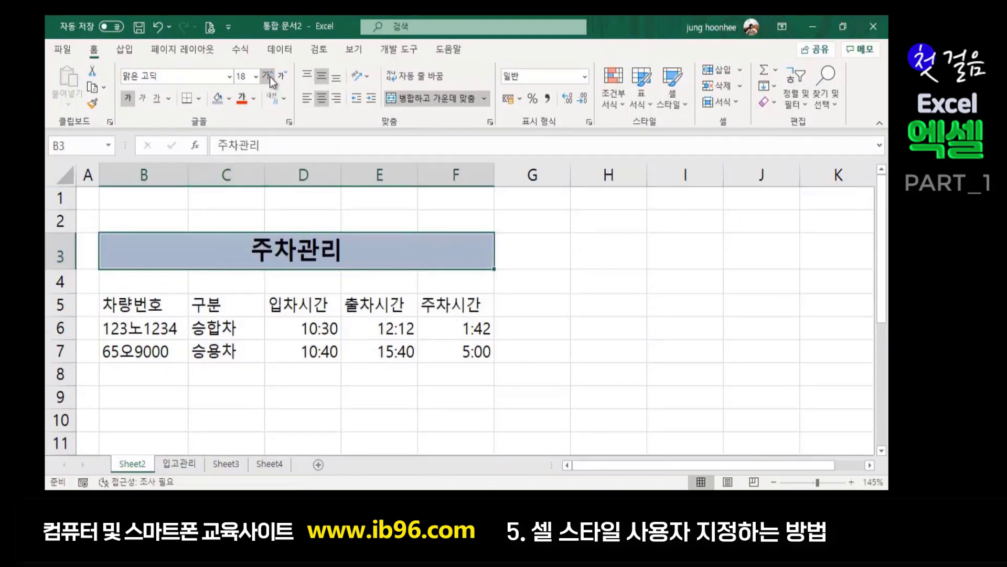
click(270, 77)
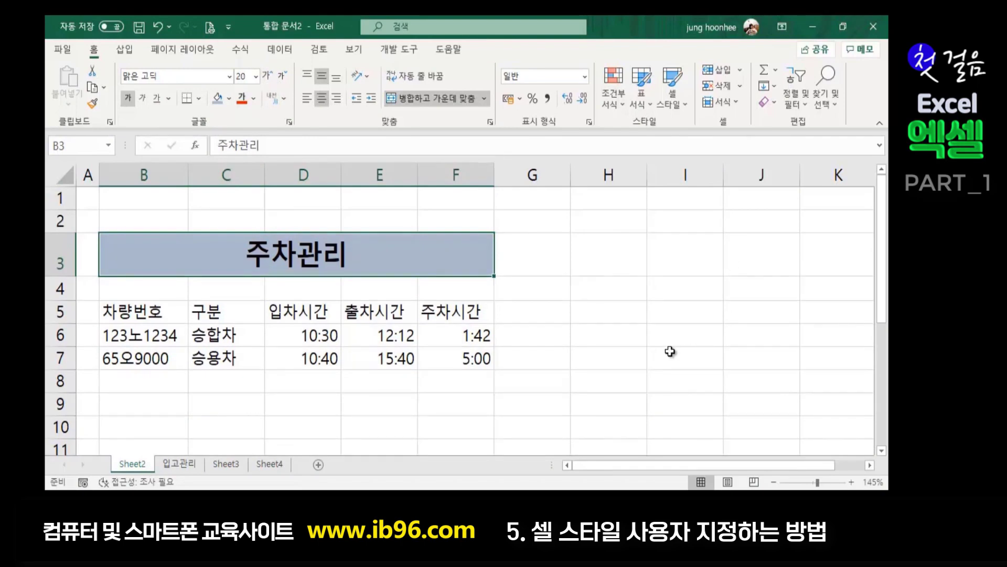
click(229, 77)
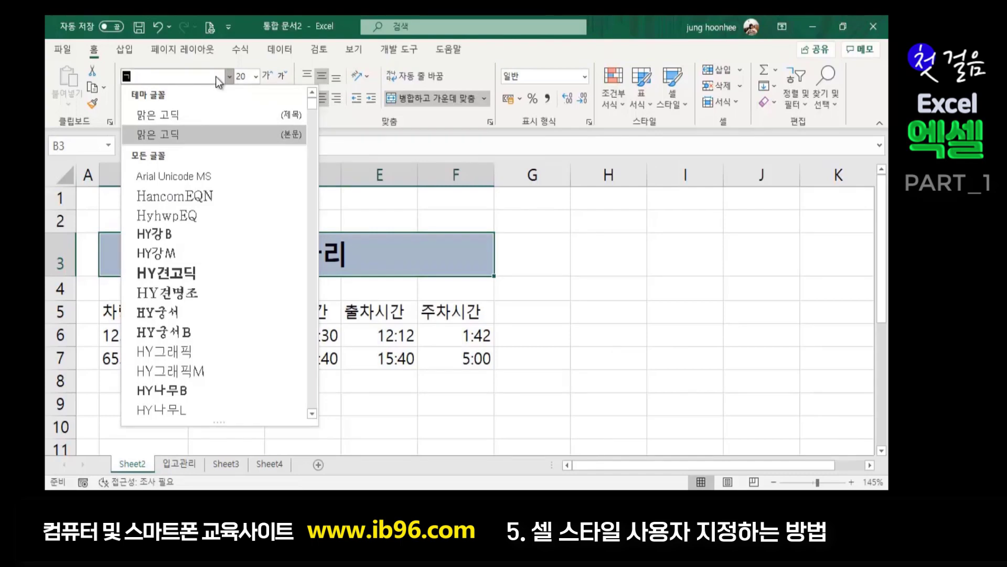
text(굴림체)
key(Return)
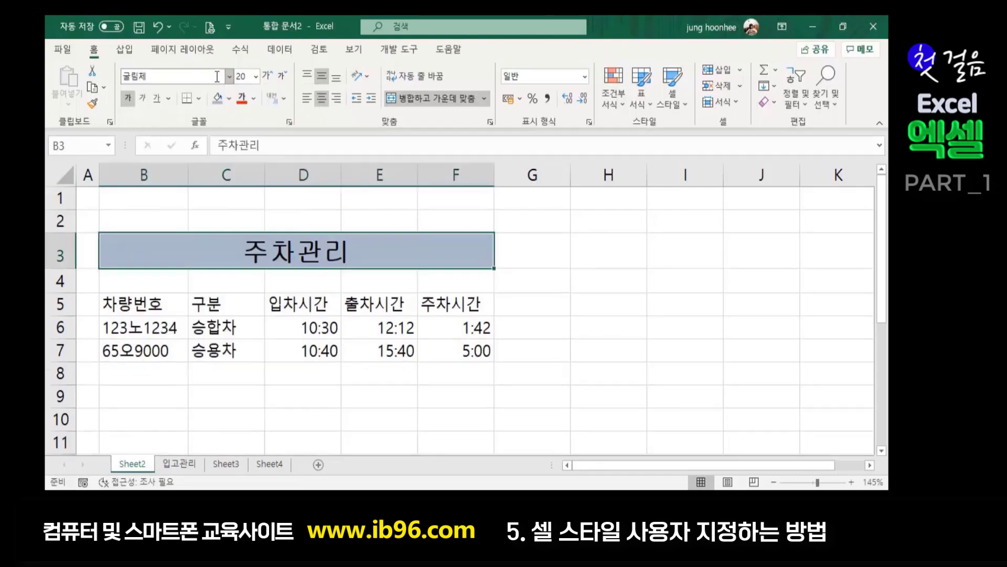
click(398, 417)
click(553, 350)
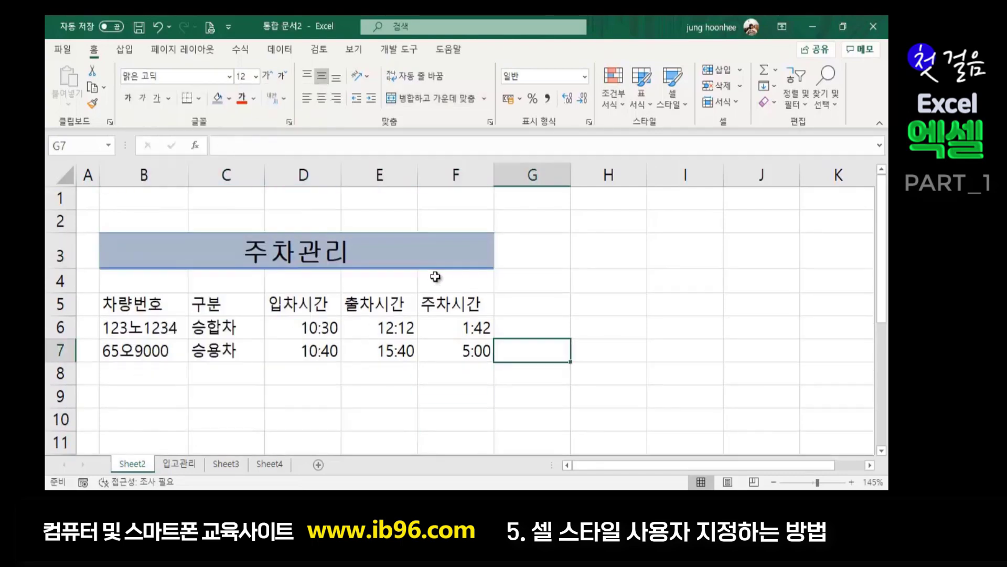
click(491, 267)
click(569, 285)
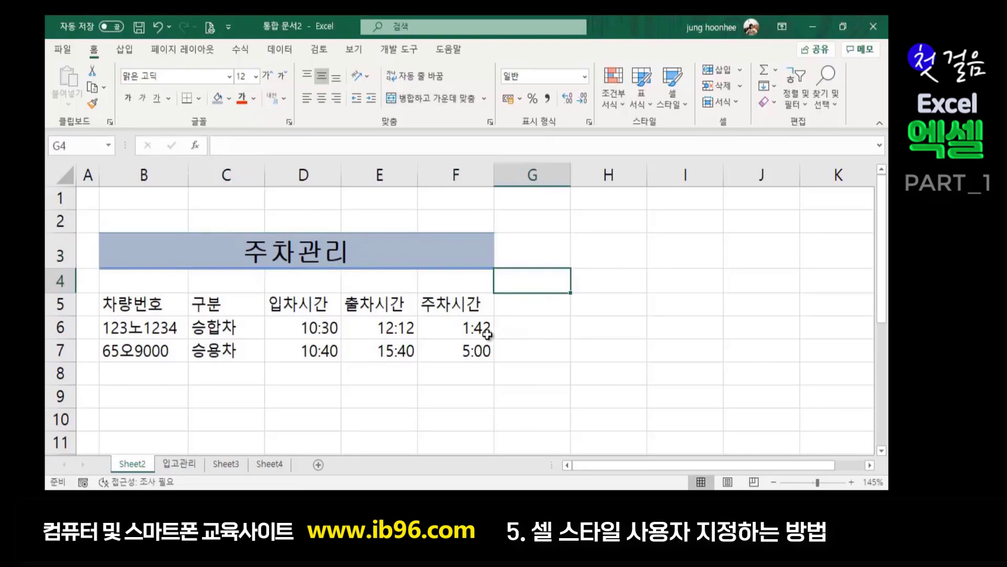
click(449, 256)
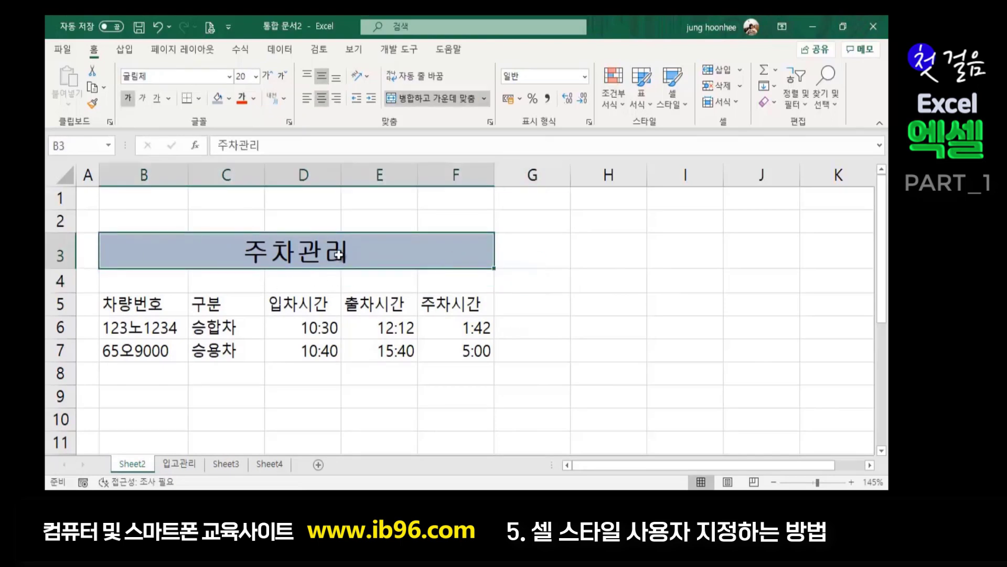
click(519, 274)
click(397, 259)
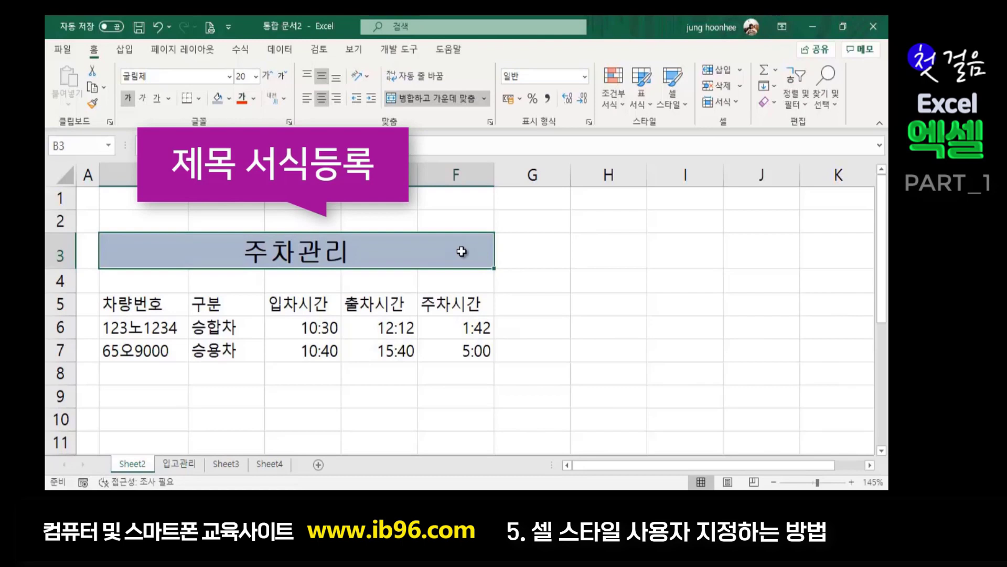
- Save the 주차관리 title's formatting as a new cell style named headtitle
click(627, 297)
click(355, 253)
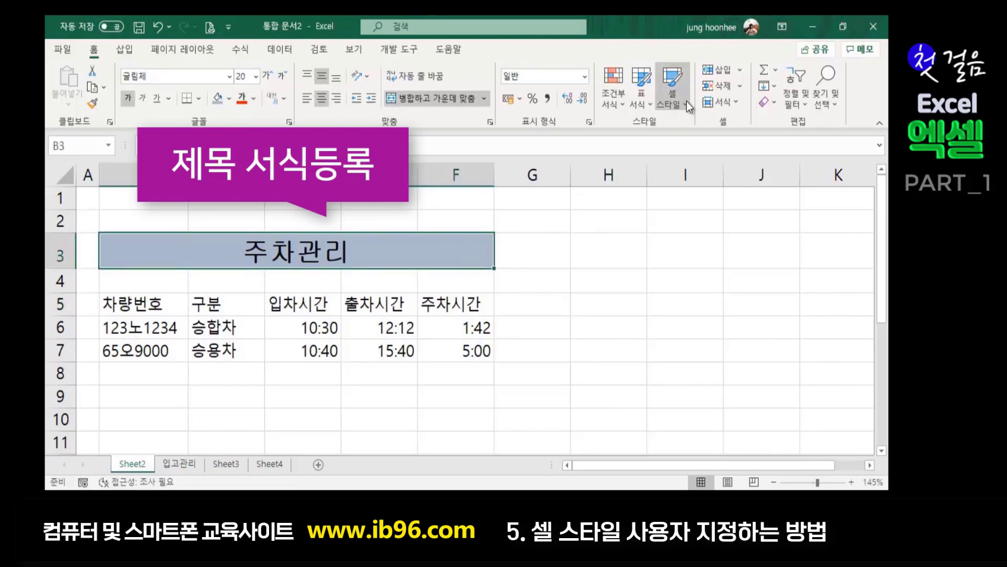
click(686, 103)
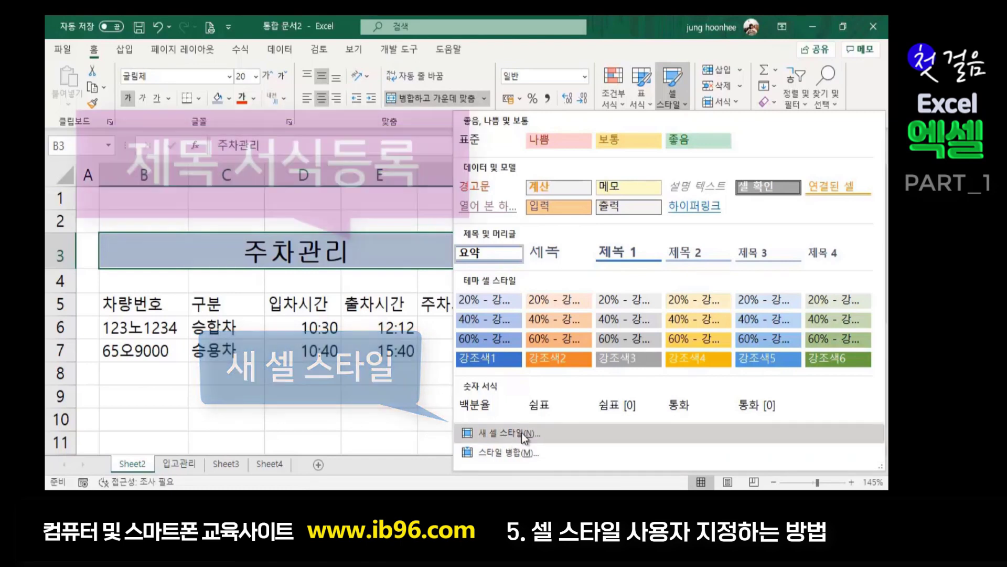
click(522, 432)
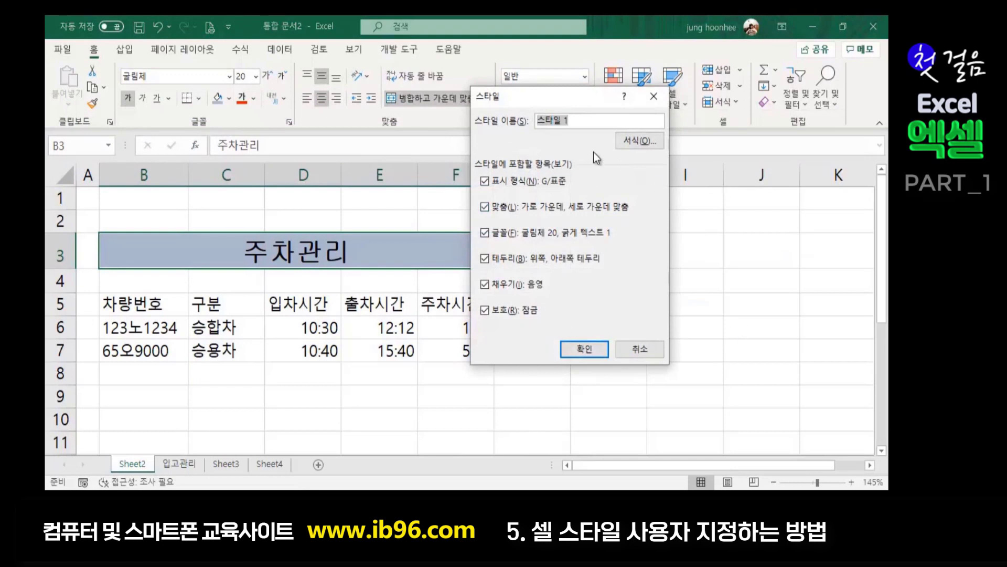
drag(585, 99, 691, 146)
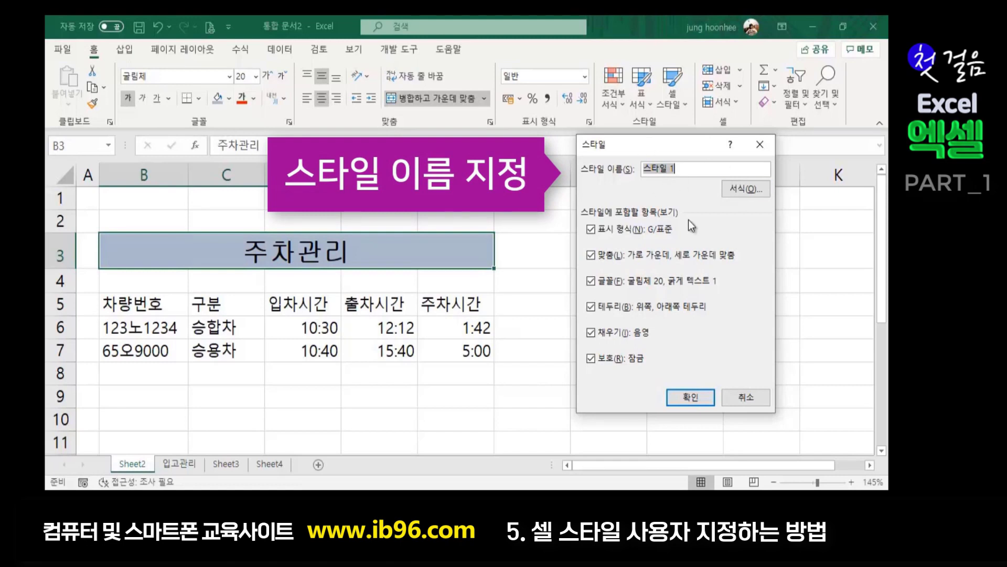
key(BackSpace)
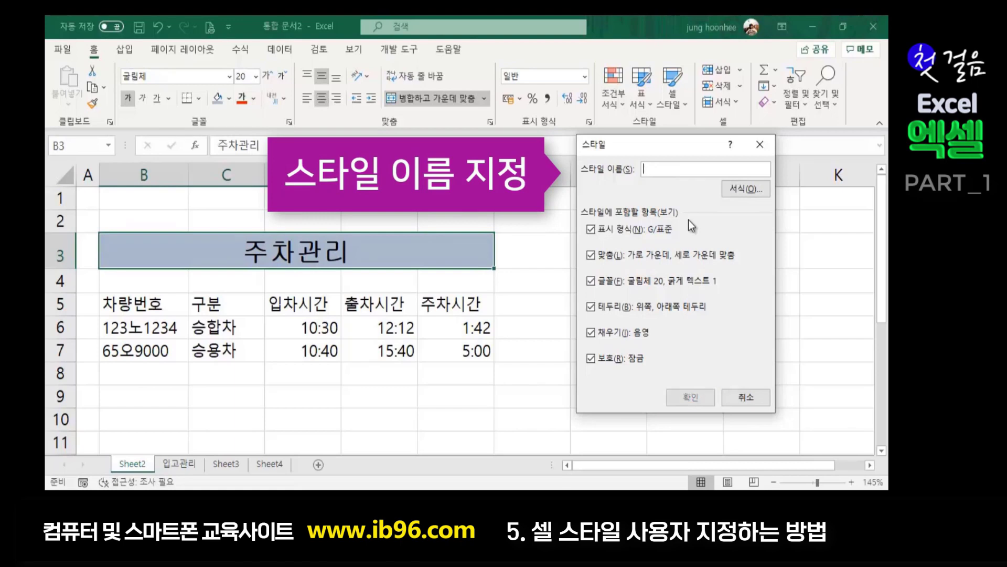
text(head)
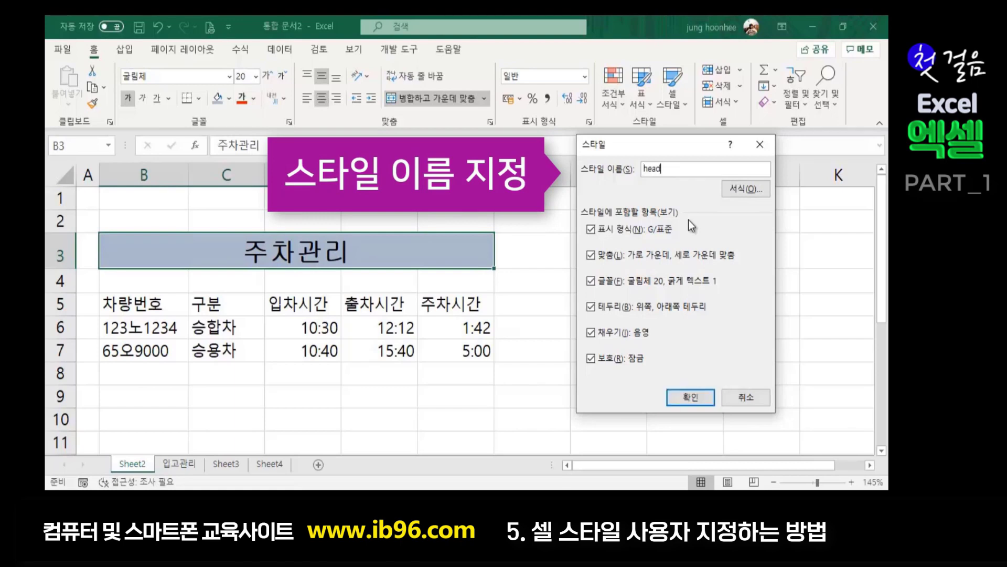
text(title)
click(687, 397)
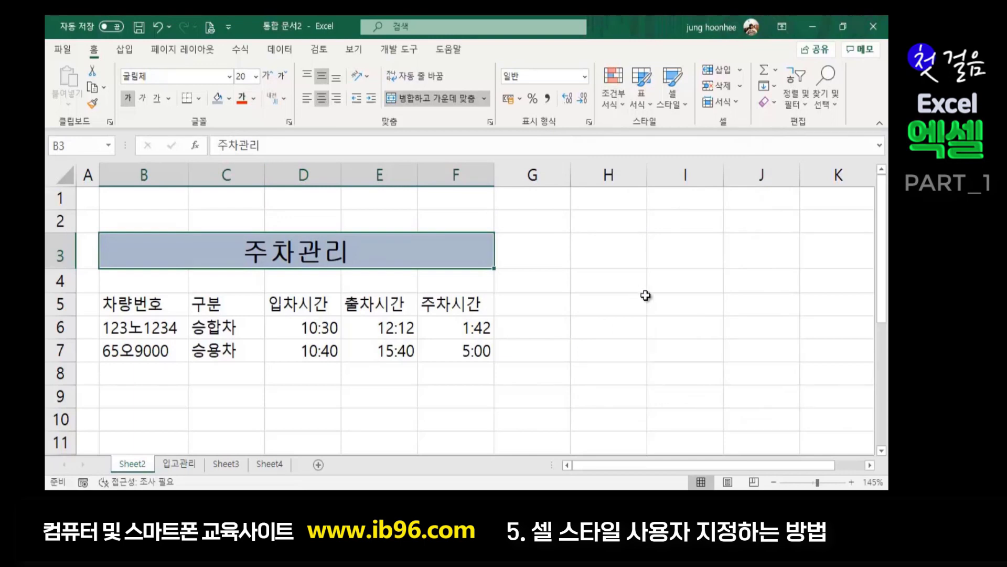
click(619, 328)
- Fill the heading row B5:F5 with a yellow-green colour
click(558, 273)
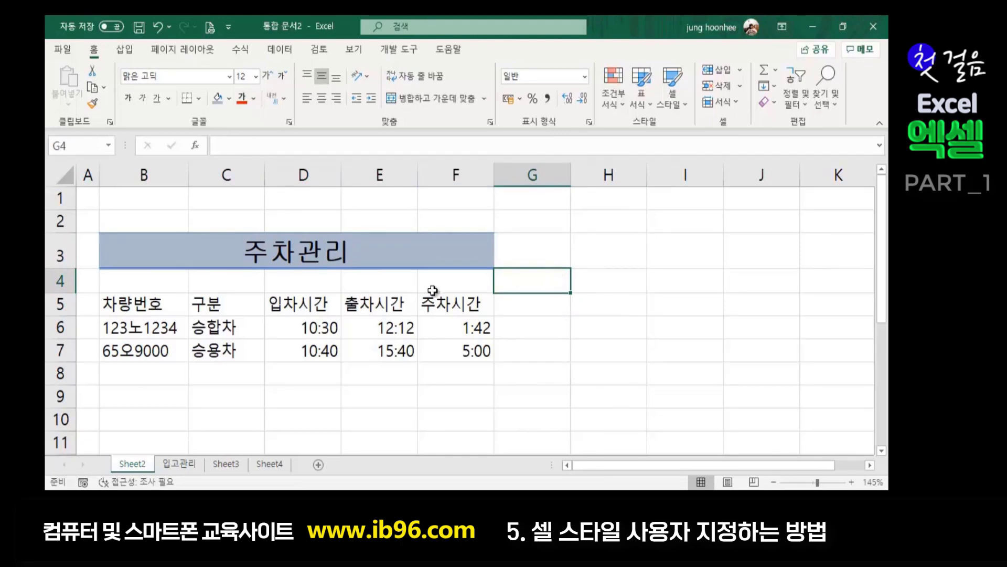
drag(133, 305, 468, 305)
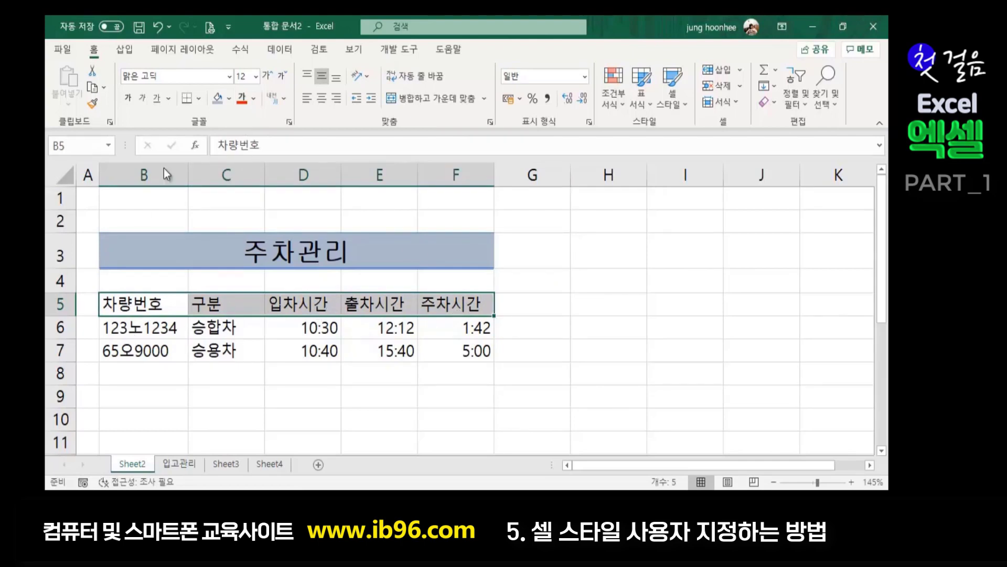
click(231, 99)
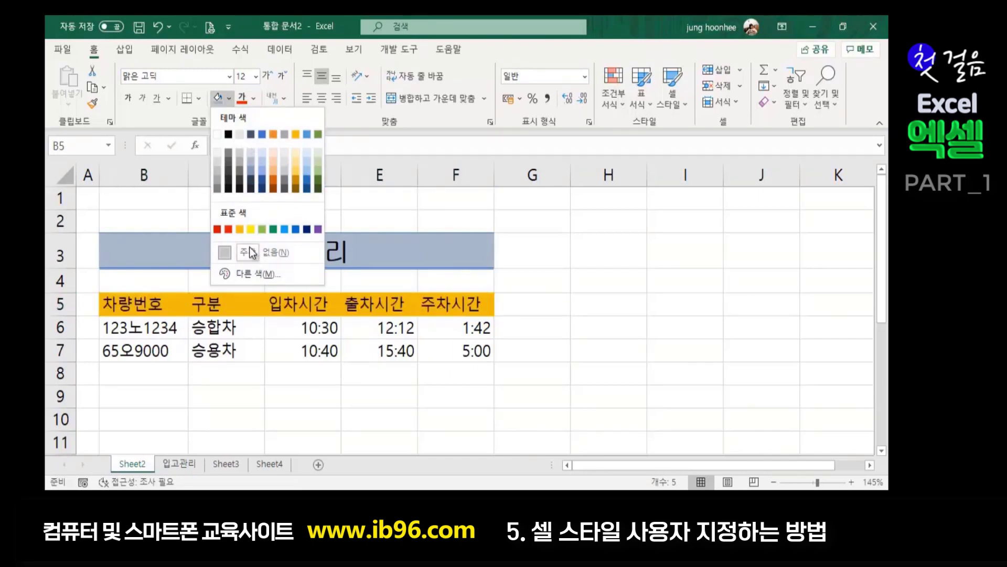
click(279, 277)
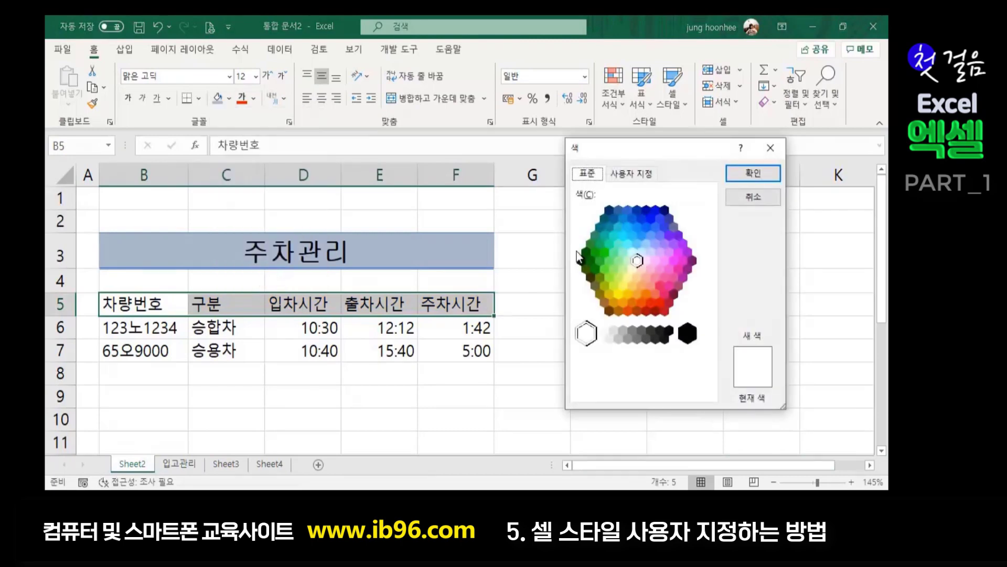
click(627, 278)
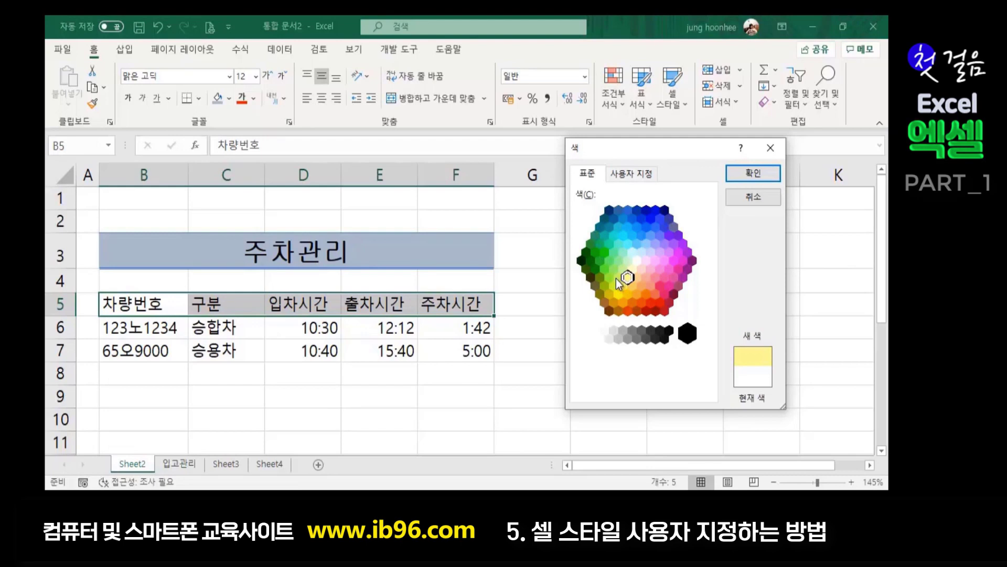
click(617, 278)
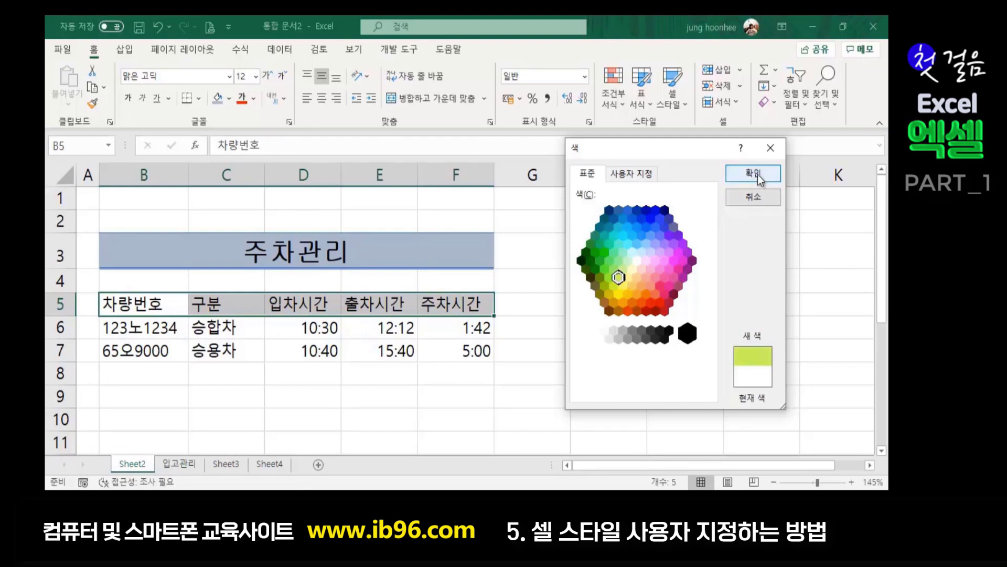
click(753, 173)
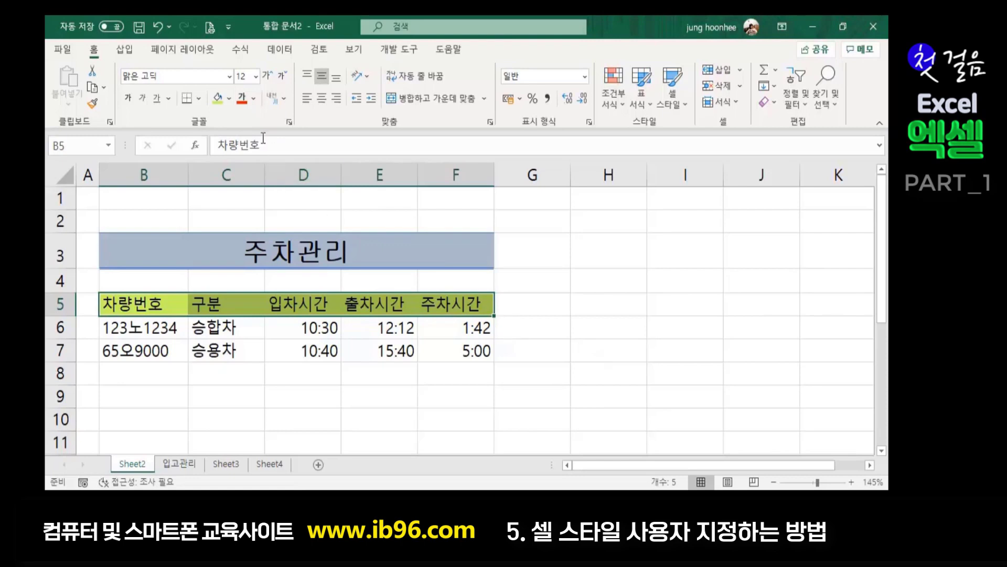
- Set the heading text to italic 굴림체 at size 14
click(215, 77)
key(BackSpace)
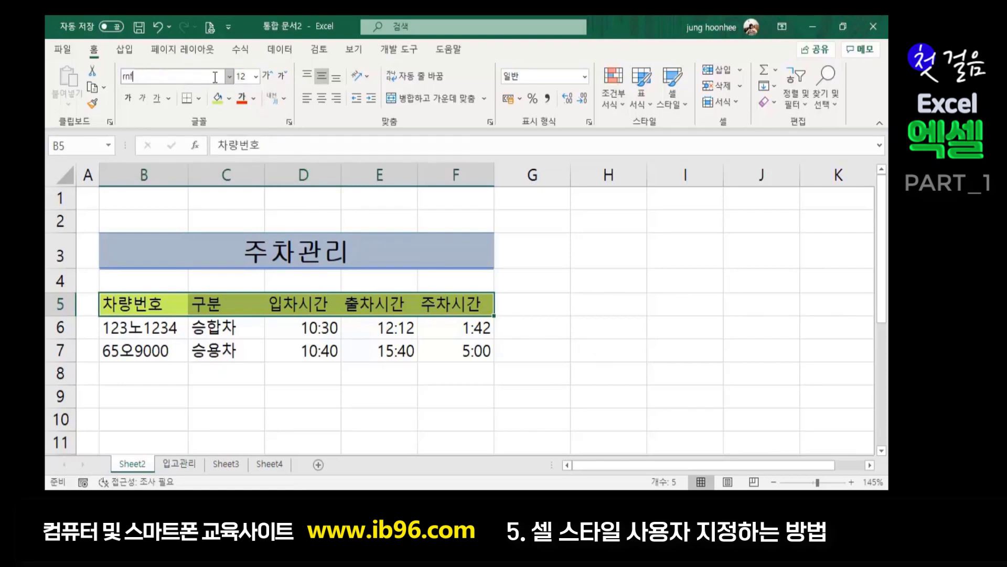
text(굴림체)
key(Return)
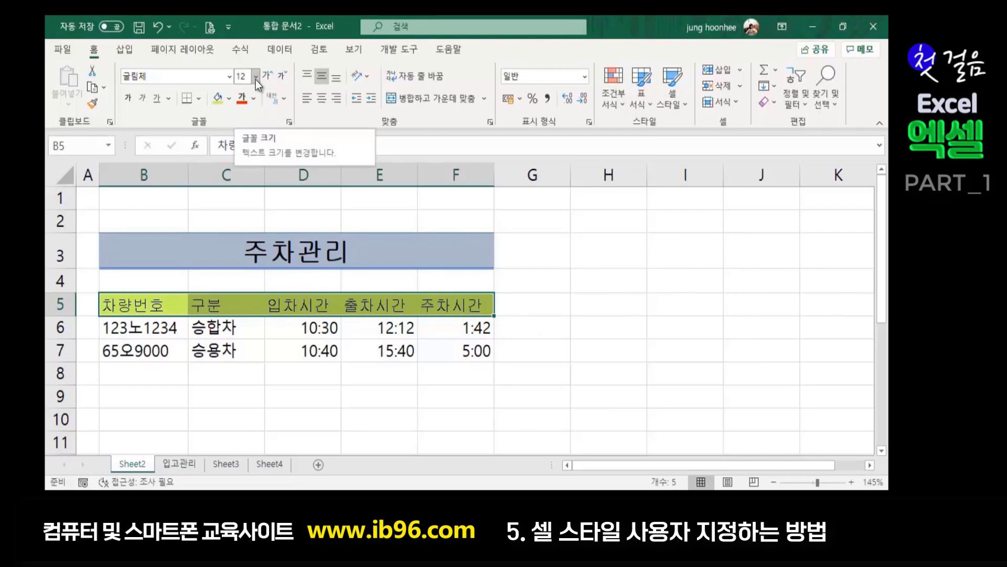
click(255, 77)
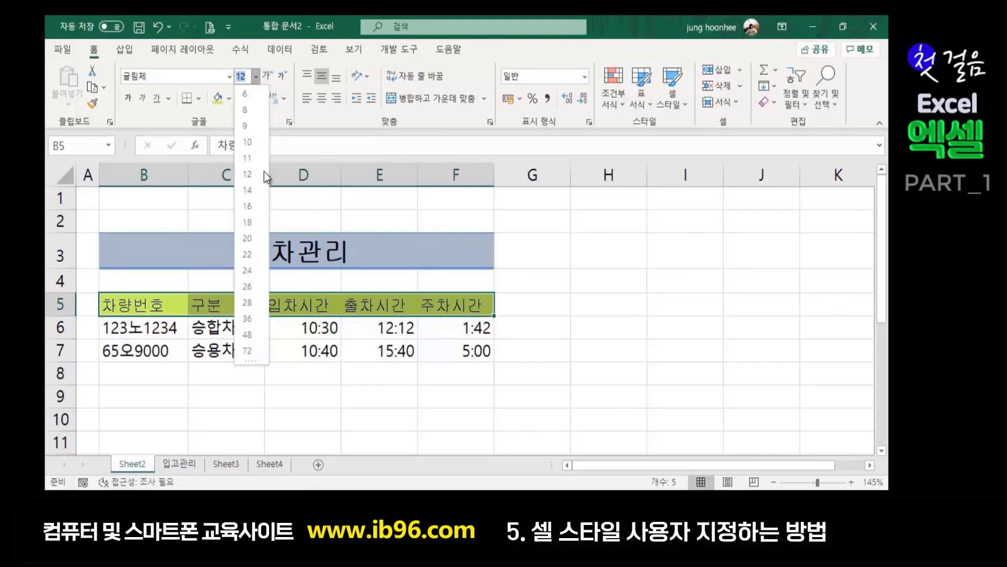
click(253, 190)
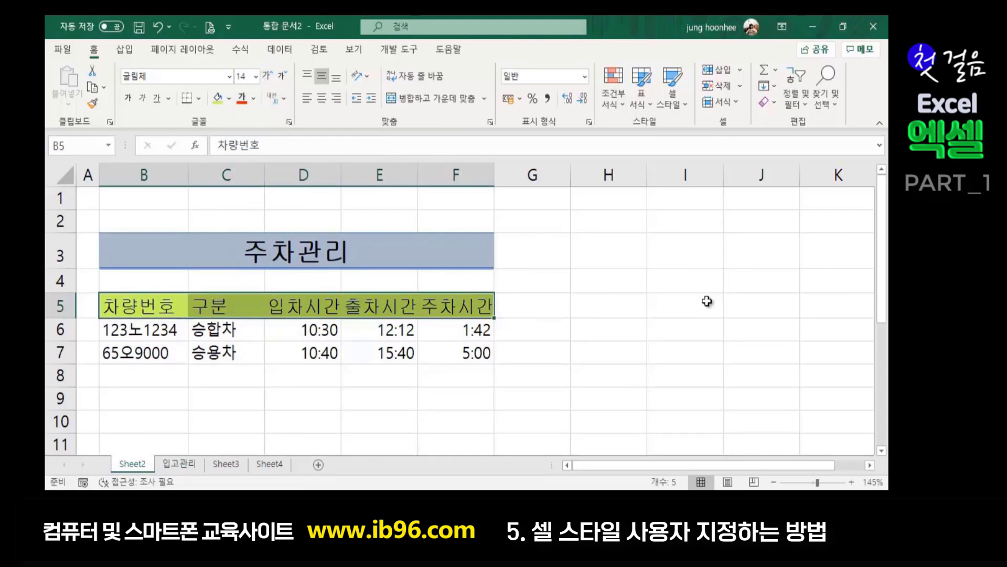
click(143, 100)
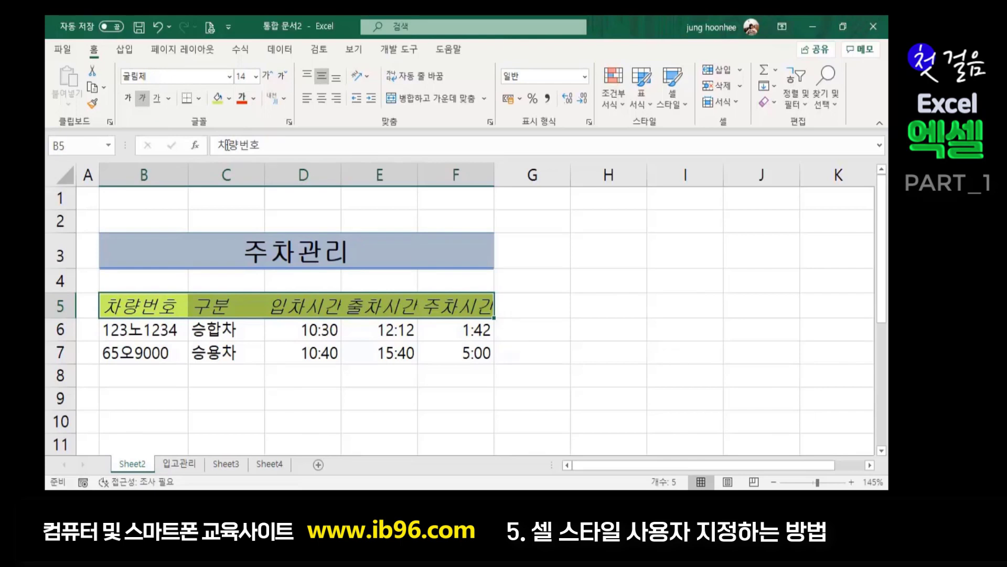
- Add a thick bottom border under the heading row and reselect B5:F5
click(202, 100)
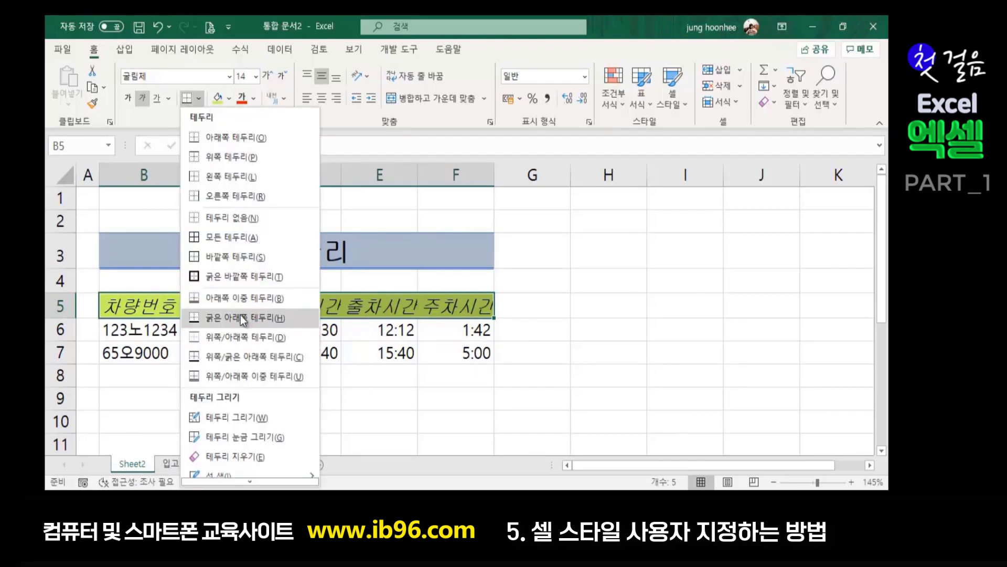
click(222, 320)
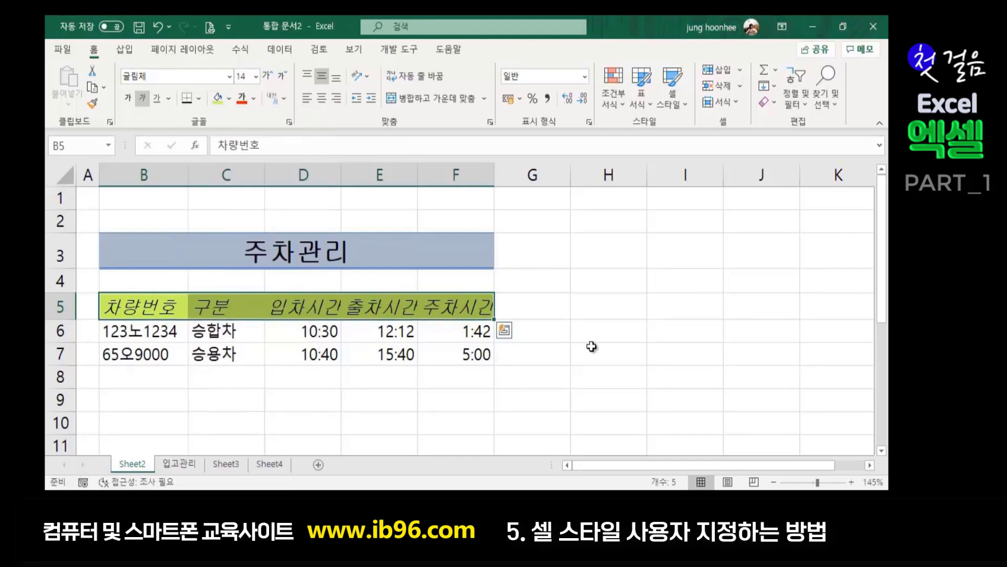
click(608, 333)
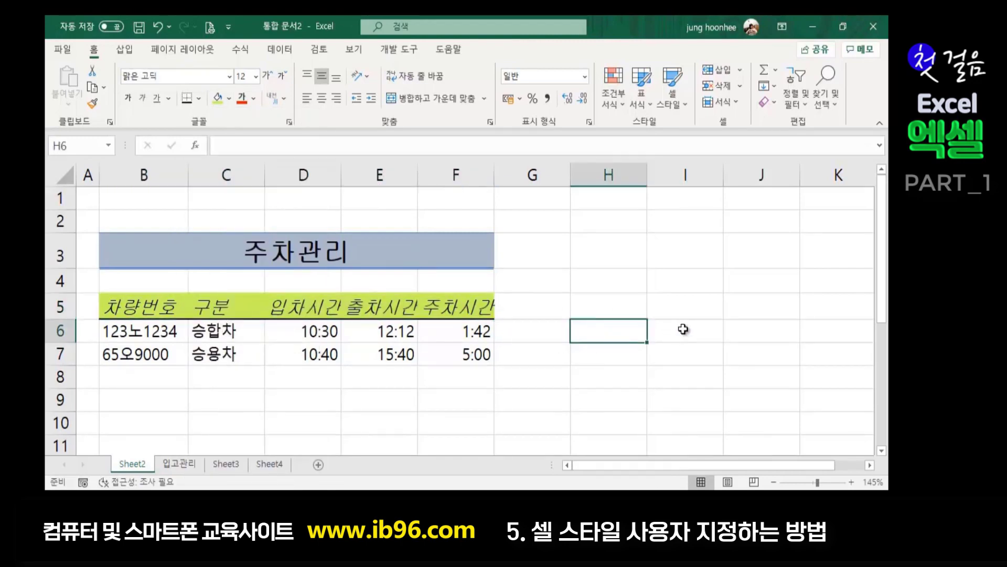
click(124, 307)
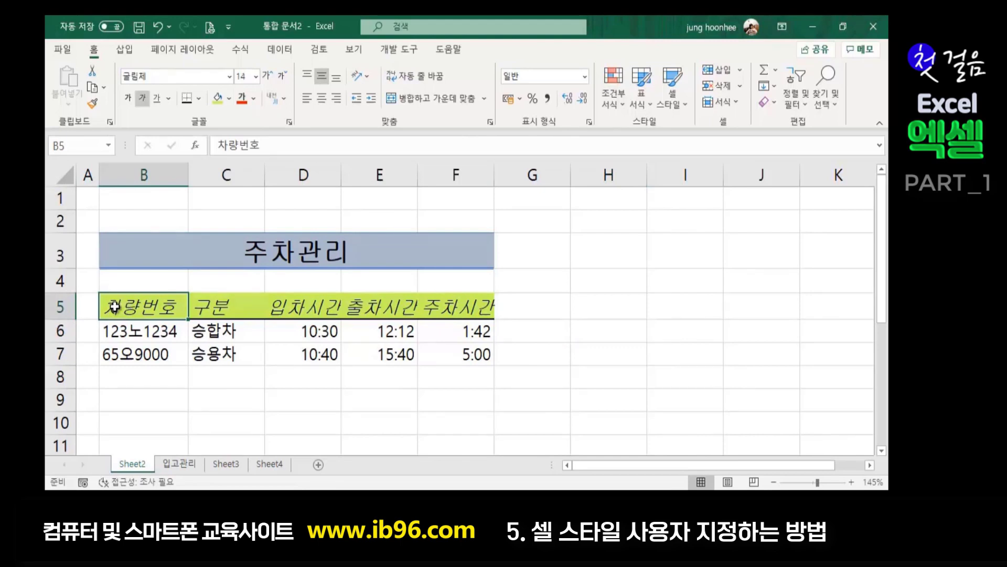
drag(125, 307, 472, 307)
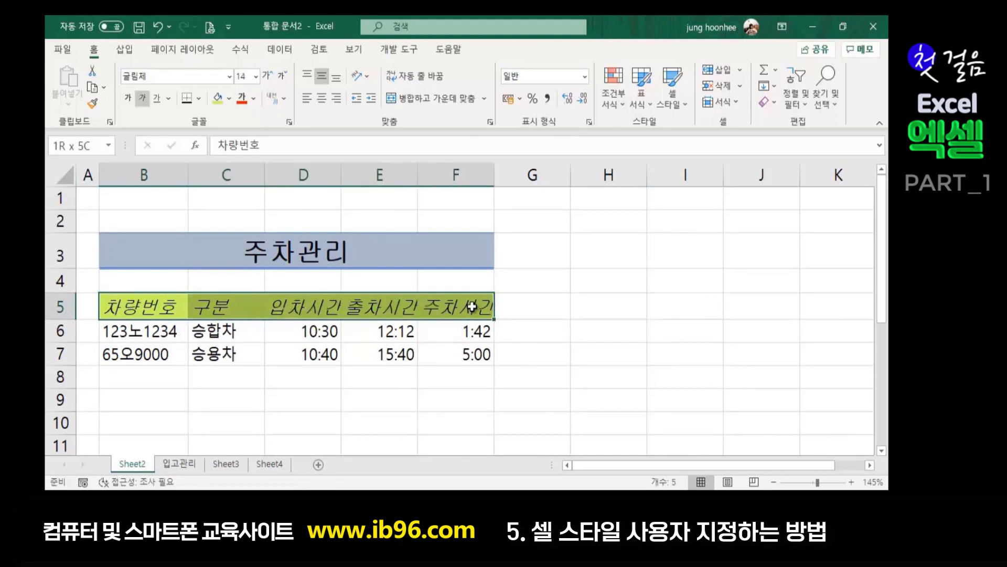
- Create cell style head2 from the heading row, excluding the number format
click(684, 107)
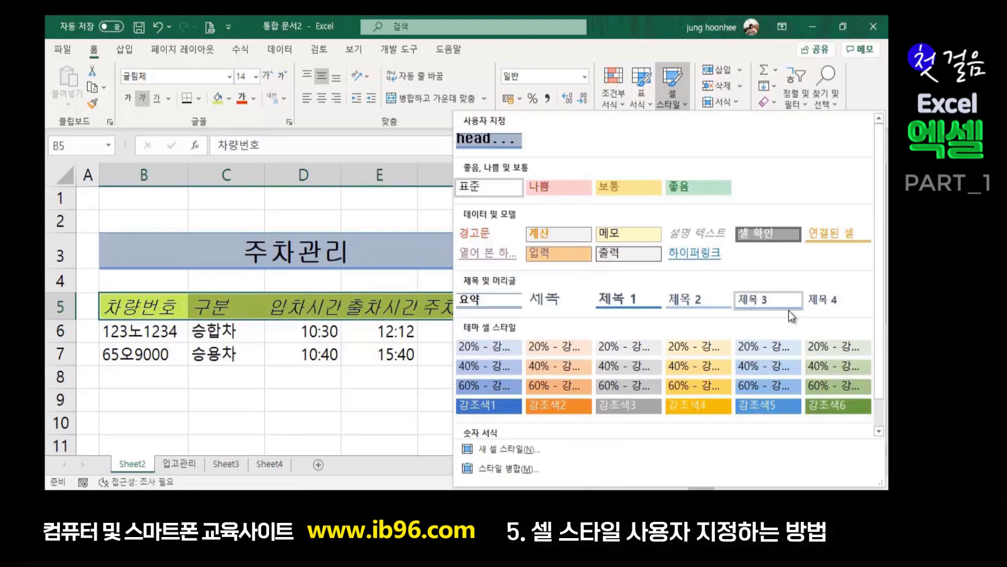
click(528, 449)
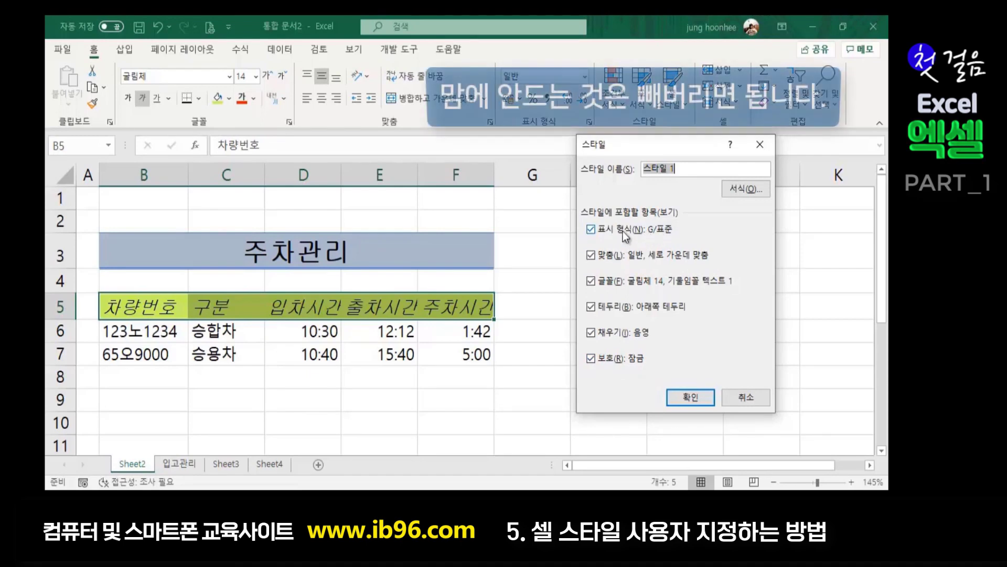
click(591, 229)
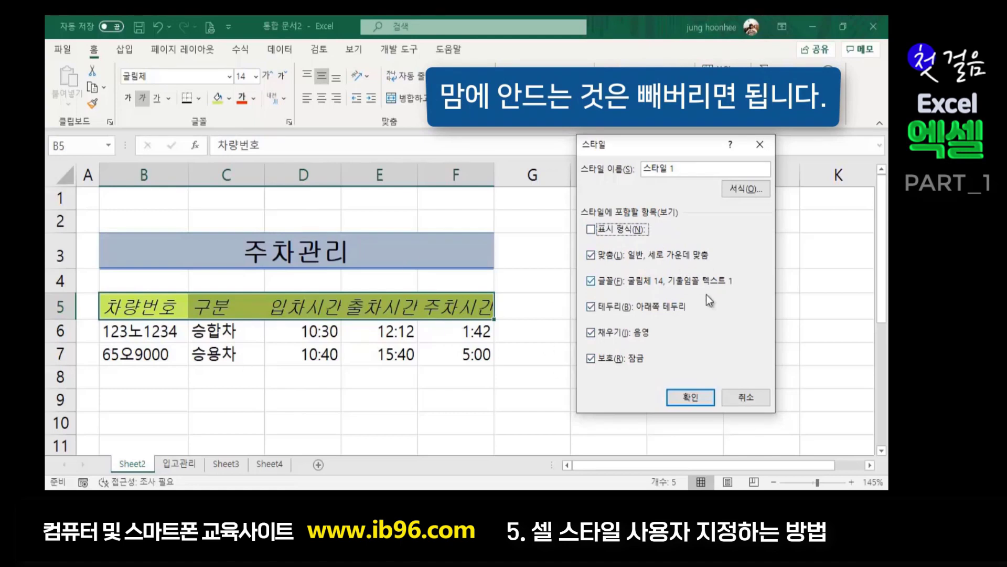
click(686, 166)
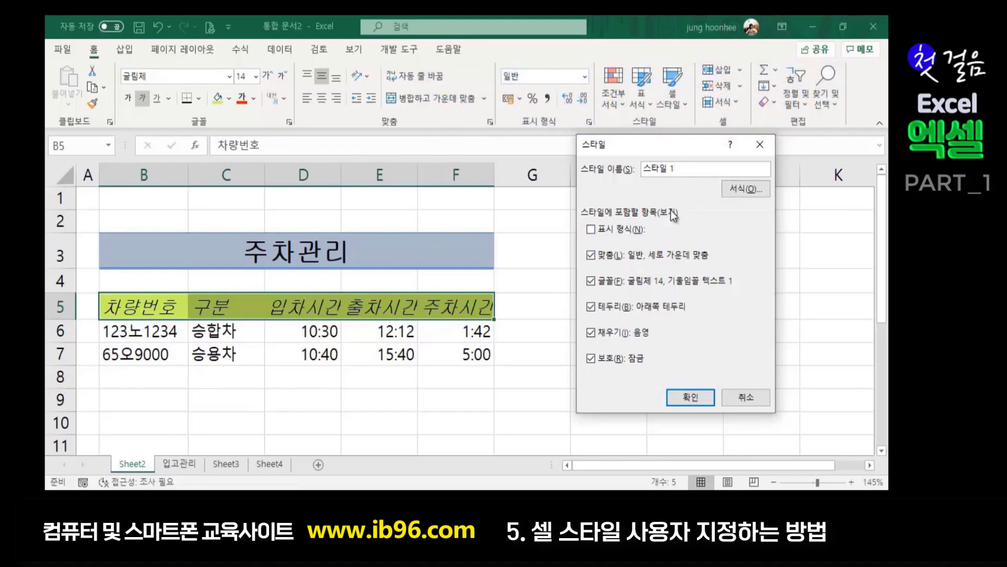
drag(685, 167, 553, 168)
text(ㅗㄷ)
key(BackSpace)
key(BackSpace)
text(head2)
click(683, 401)
click(625, 334)
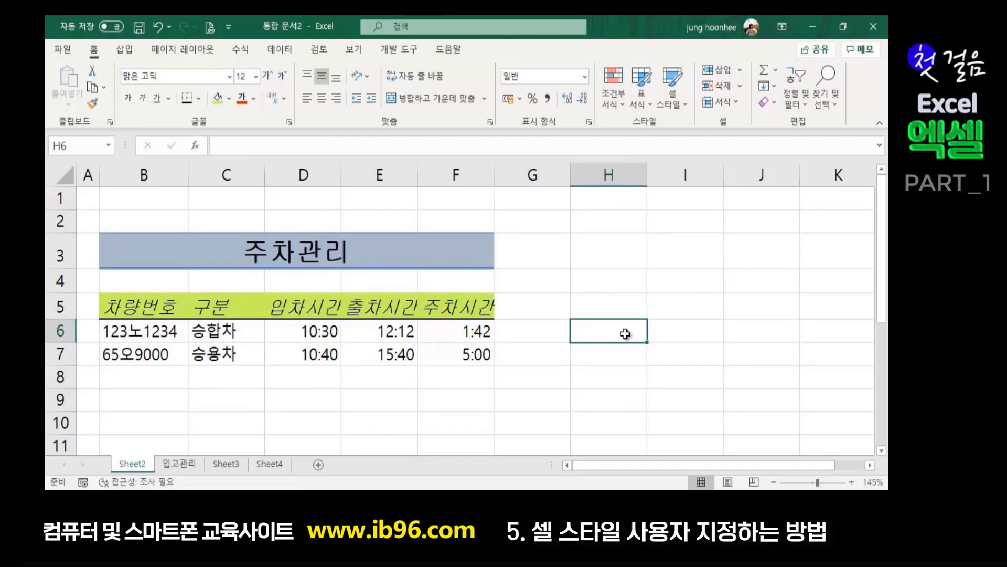
click(618, 284)
click(253, 250)
click(241, 311)
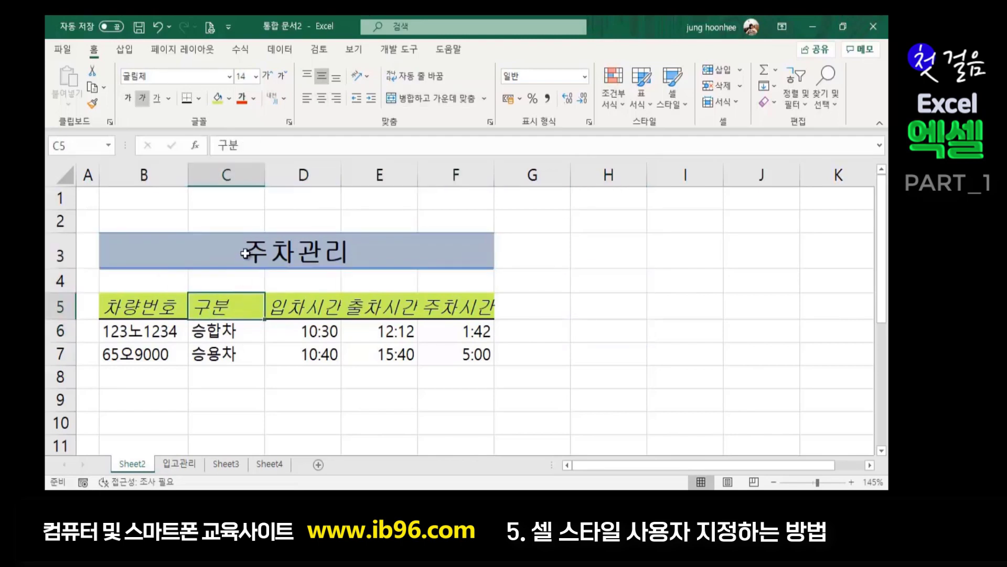
click(269, 254)
click(128, 312)
click(388, 422)
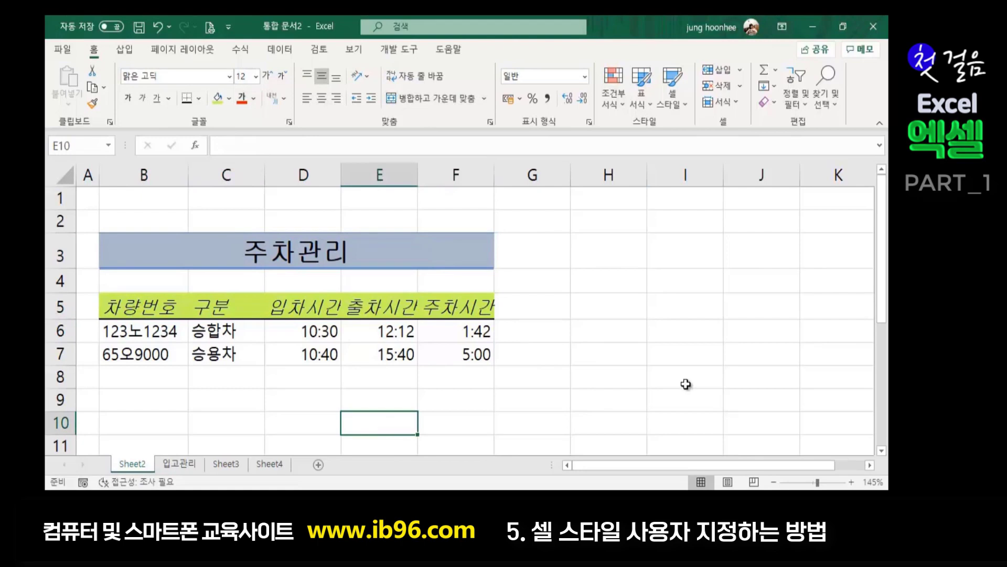
click(650, 373)
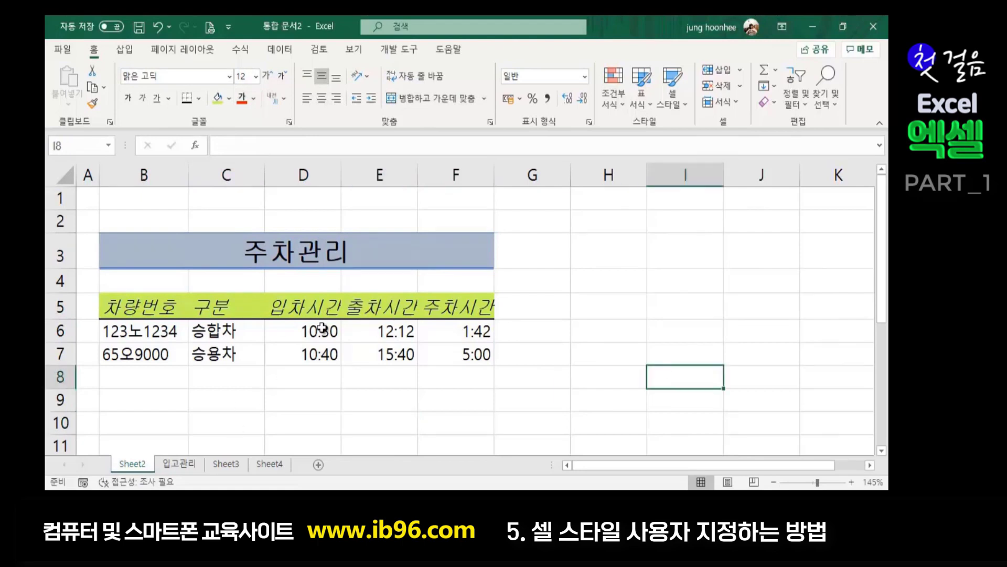
drag(308, 332, 396, 358)
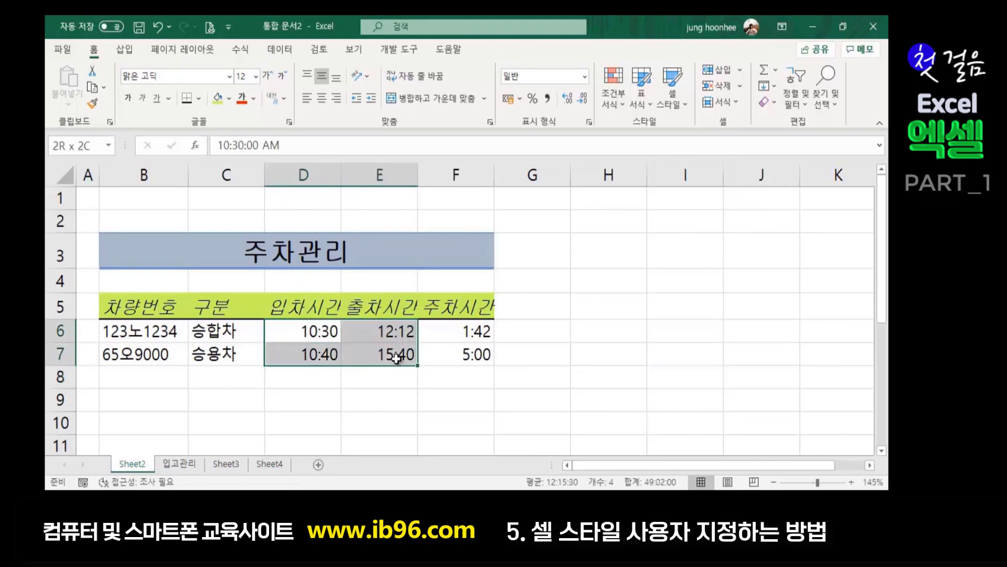
click(417, 400)
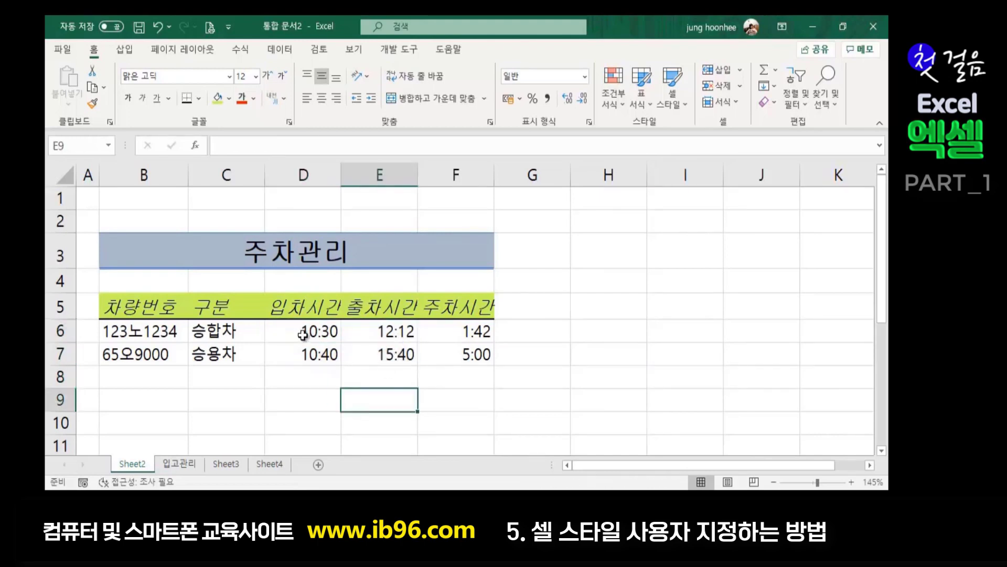
drag(306, 333, 396, 346)
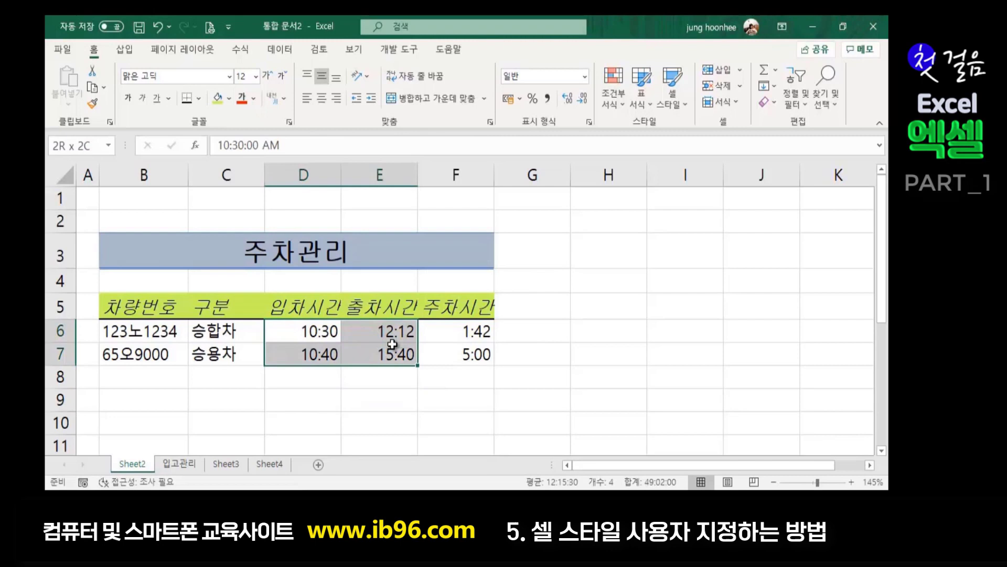
click(335, 382)
drag(304, 328, 309, 347)
click(404, 420)
click(306, 330)
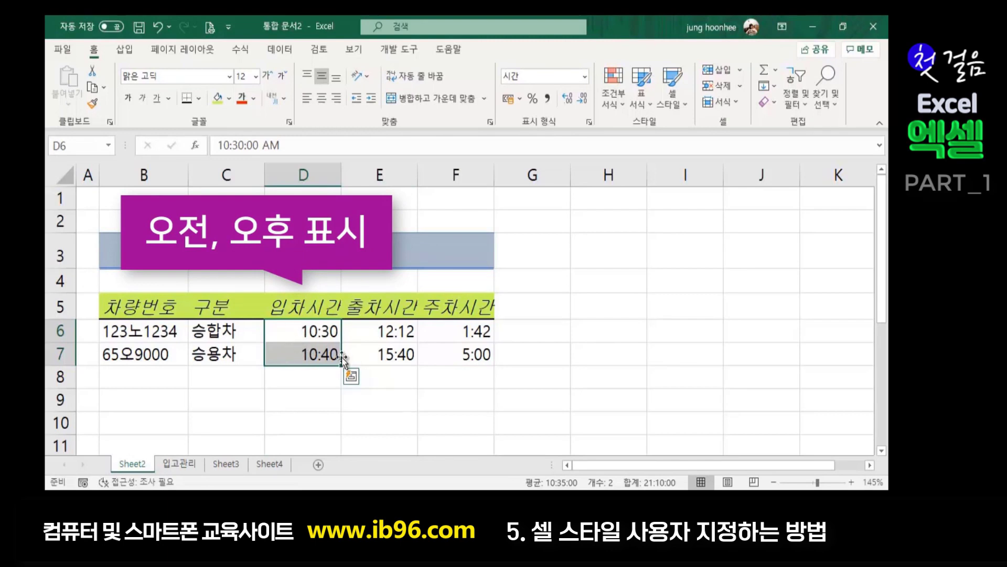
click(294, 335)
- Give D6:D7 the custom format [$-412]AM/PM HH시 MM분, showing 오전 10시 30분
shift+click(291, 353)
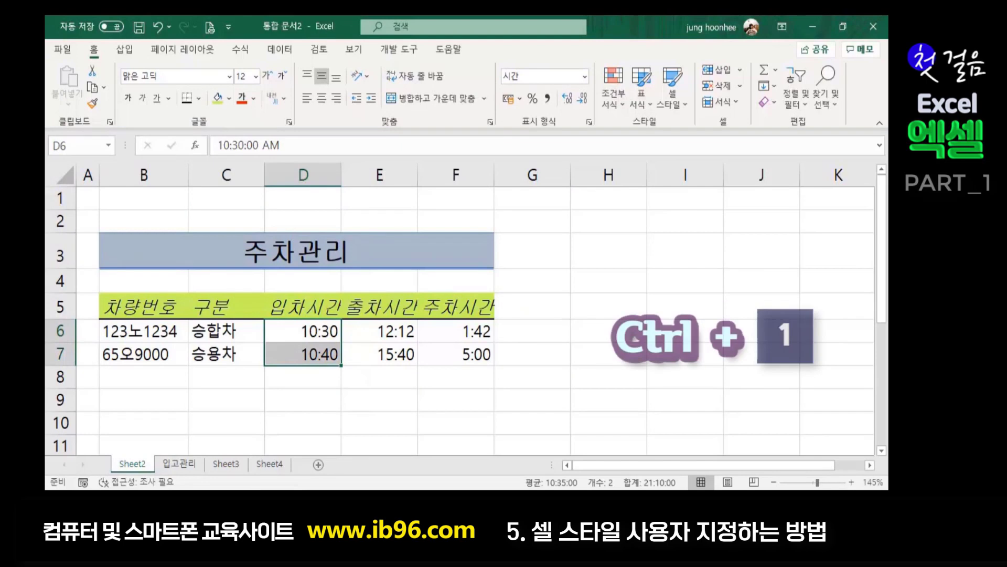
key(ctrl+1)
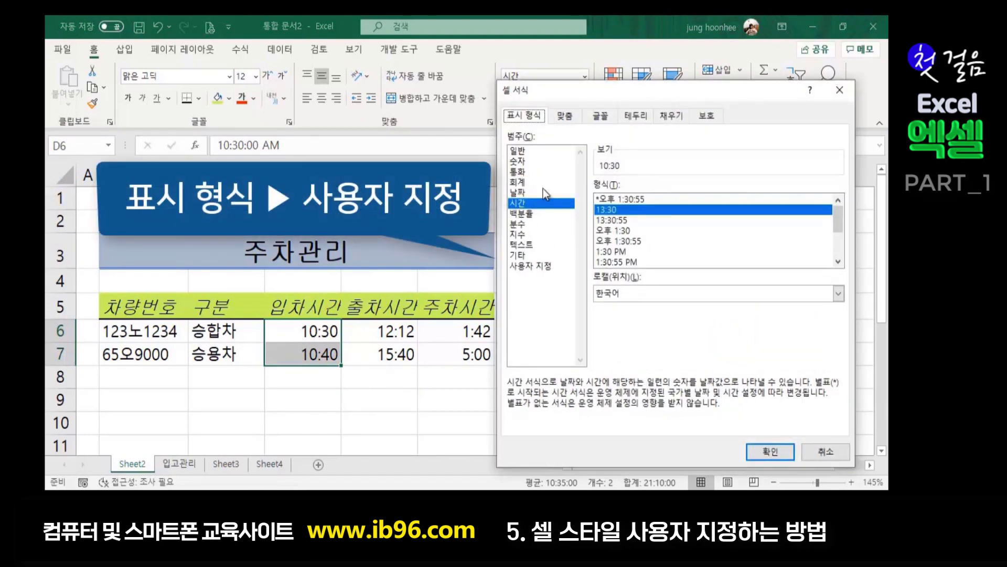
click(522, 268)
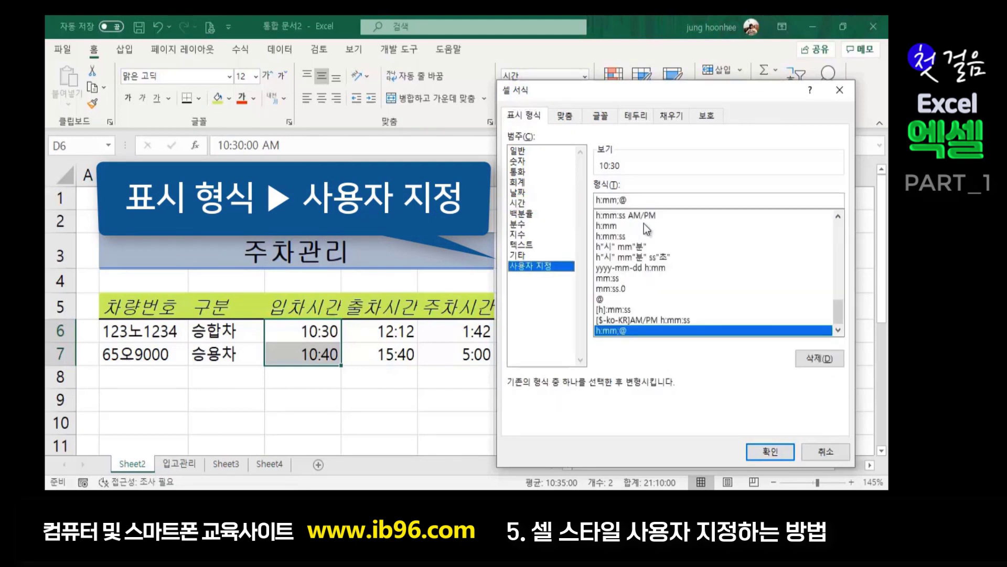
key(BackSpace)
key(BackSpace)
key(BackSpace)
key(BackSpace)
key(BackSpace)
key(BackSpace)
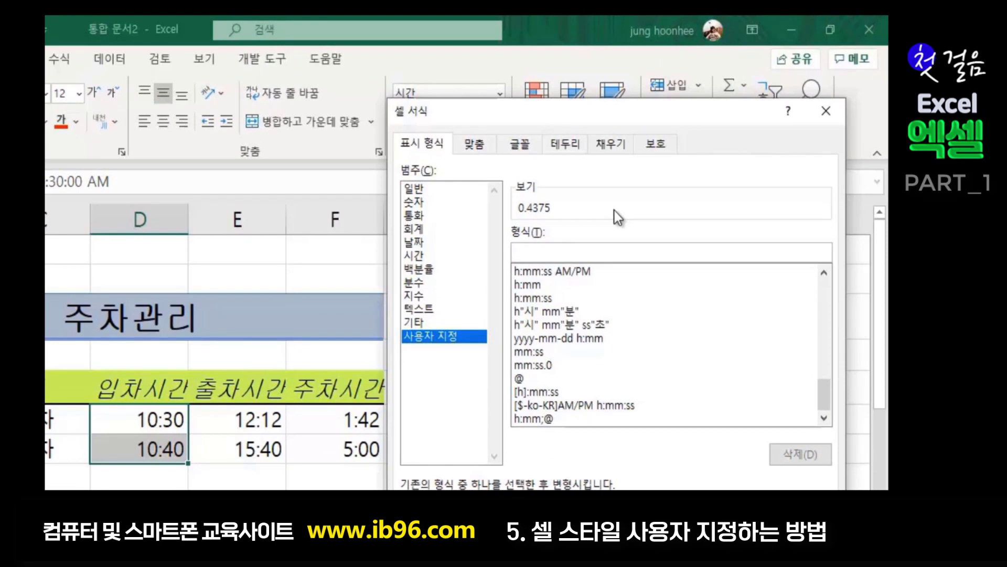
text([$-412])
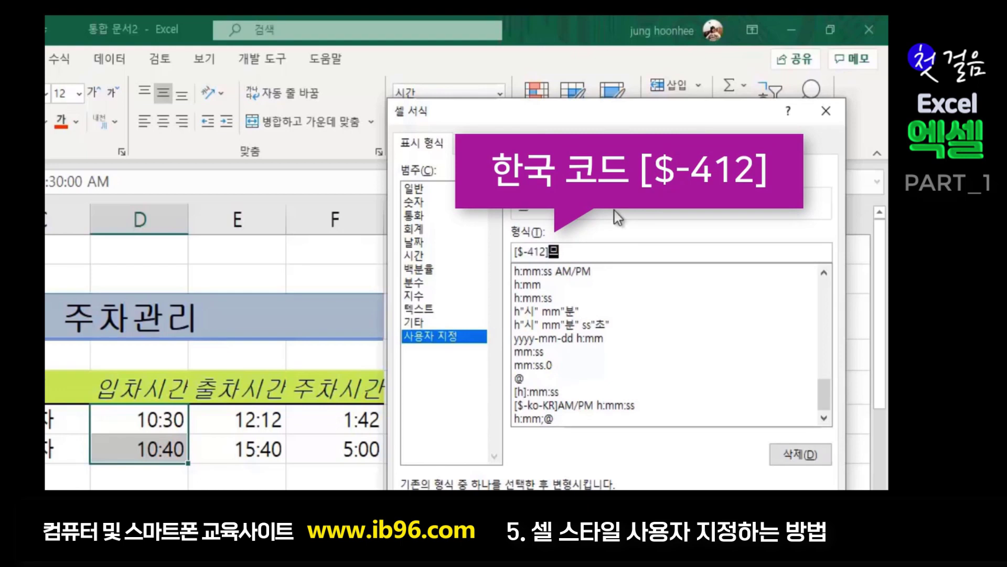
text(AM/PM)
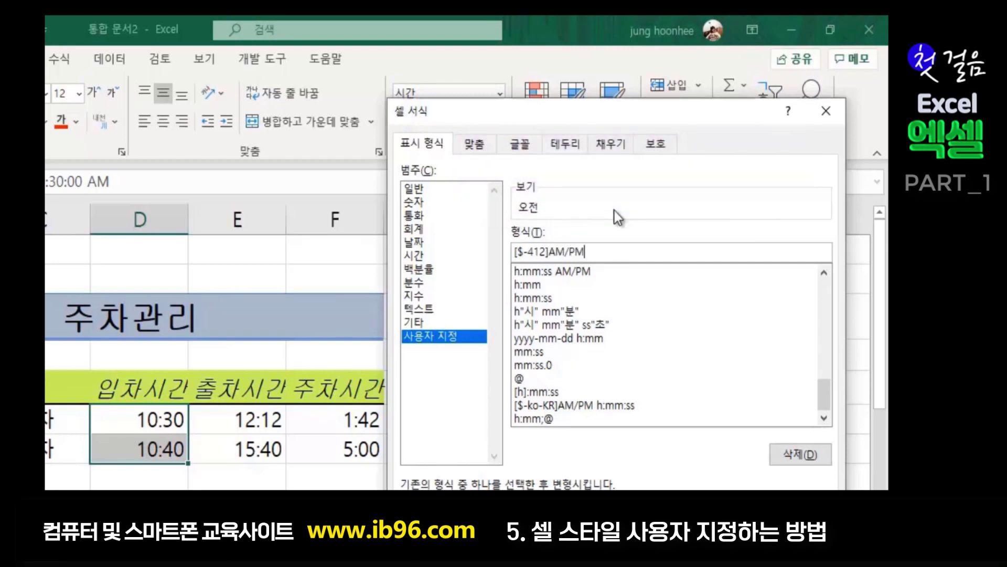
text( ㅗㅗ)
key(BackSpace)
key(BackSpace)
text(HH)
text(시)
text( ㅡㅡ)
key(BackSpace)
key(BackSpace)
key(Hangul)
text(MM)
key(Hangul)
text(분)
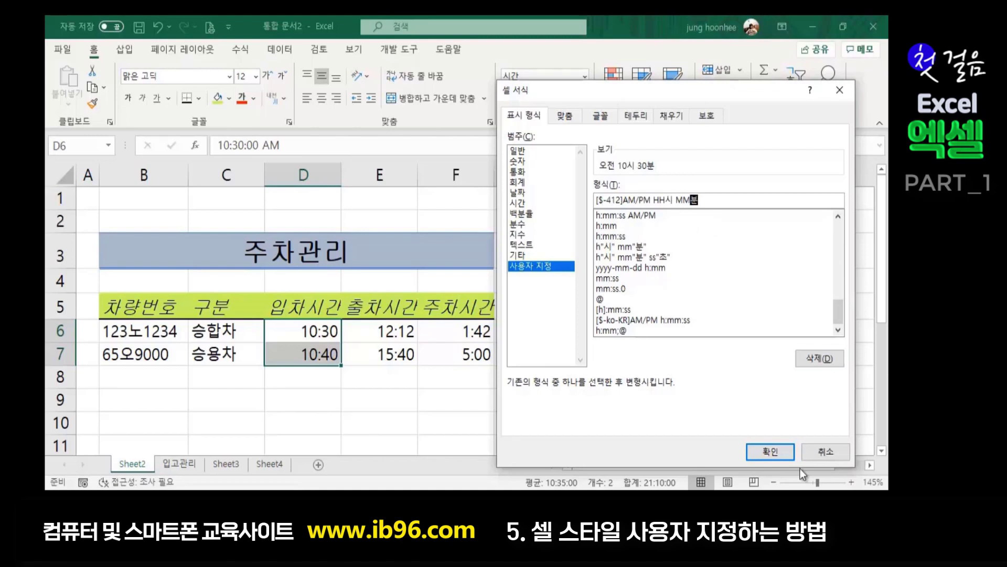
click(770, 451)
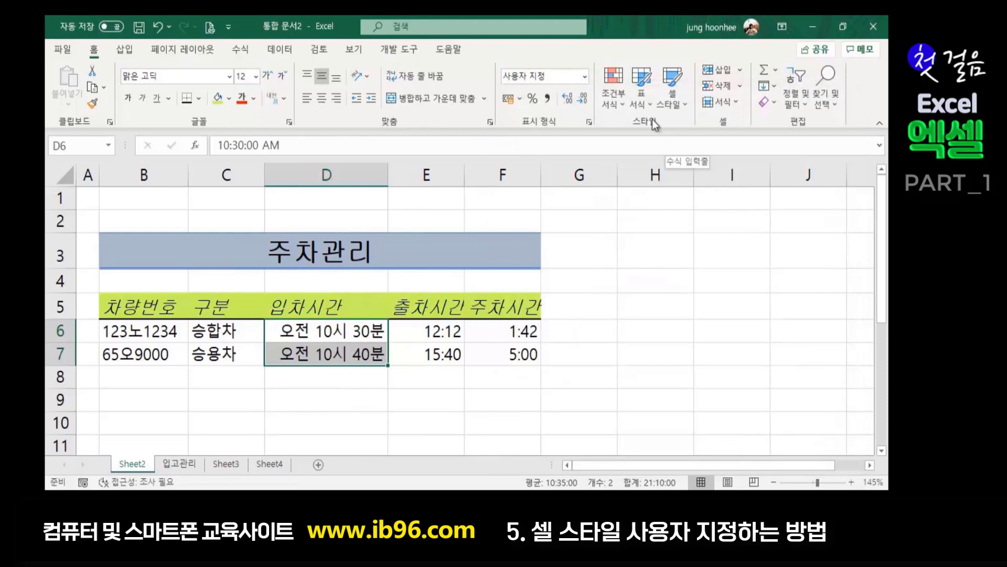
- Create a cell style named TIME1 from D6's AM/PM time format, excluding font settings
click(687, 106)
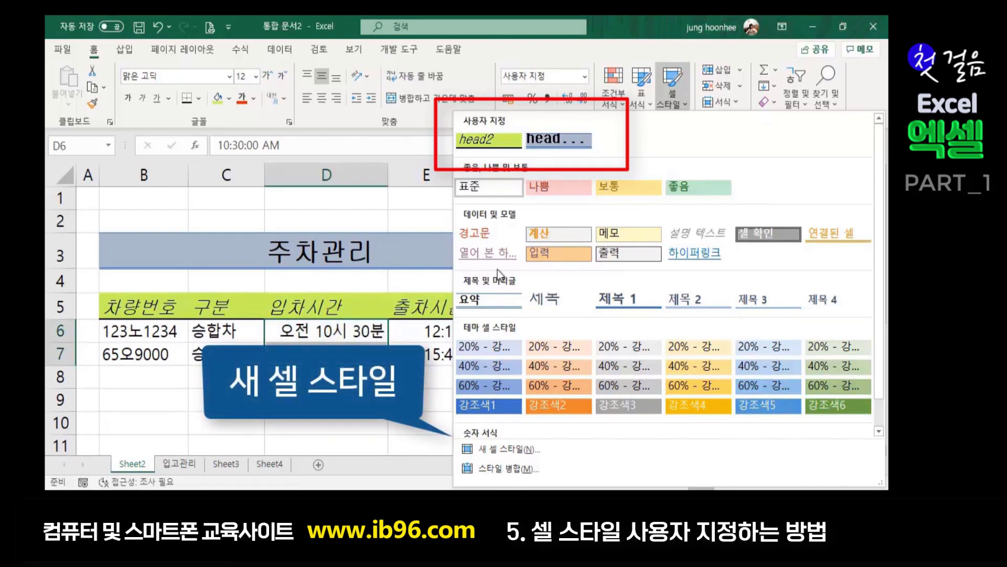
click(517, 449)
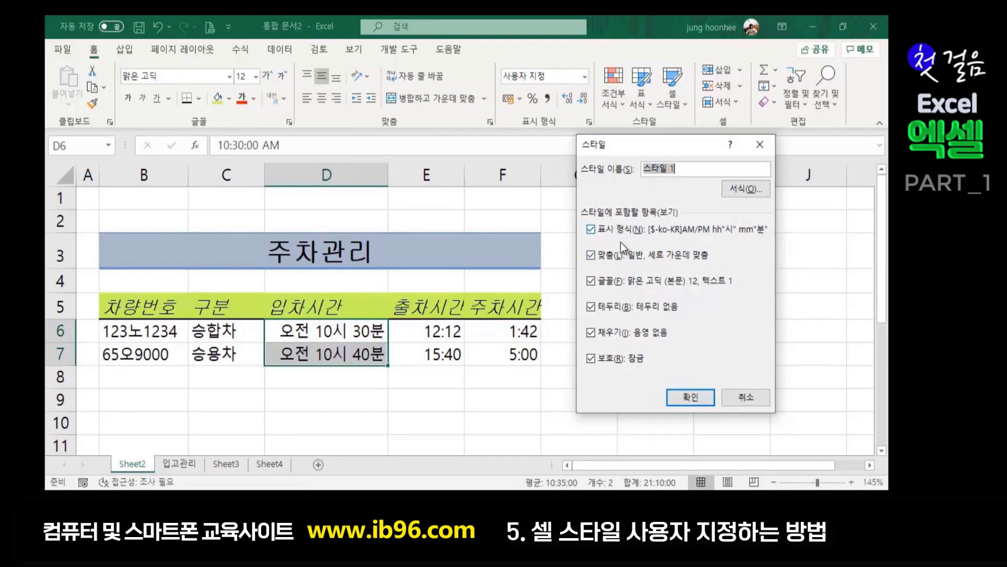
click(591, 304)
click(591, 282)
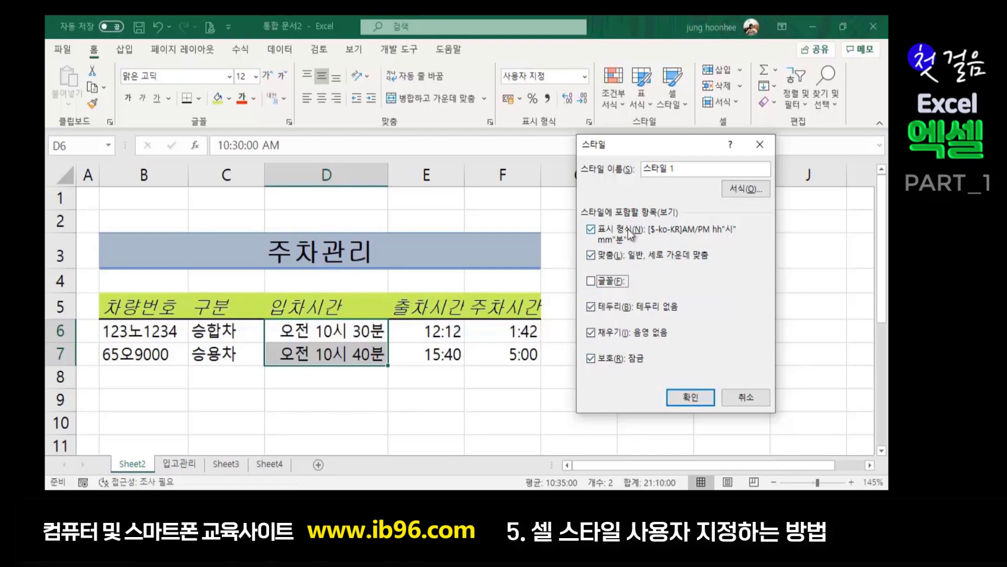
click(683, 168)
drag(712, 172, 538, 170)
key(BackSpace)
text(TIME1)
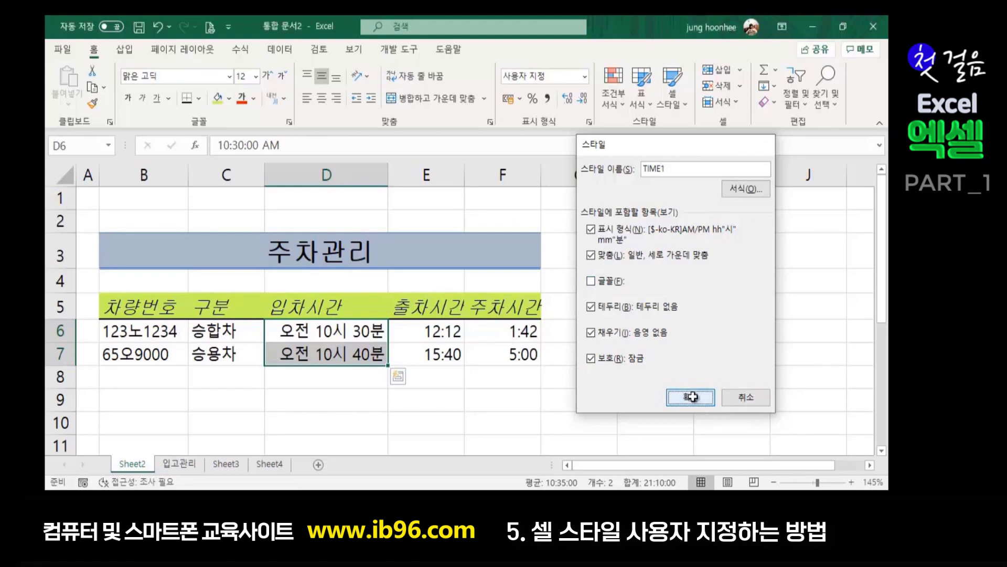
click(692, 397)
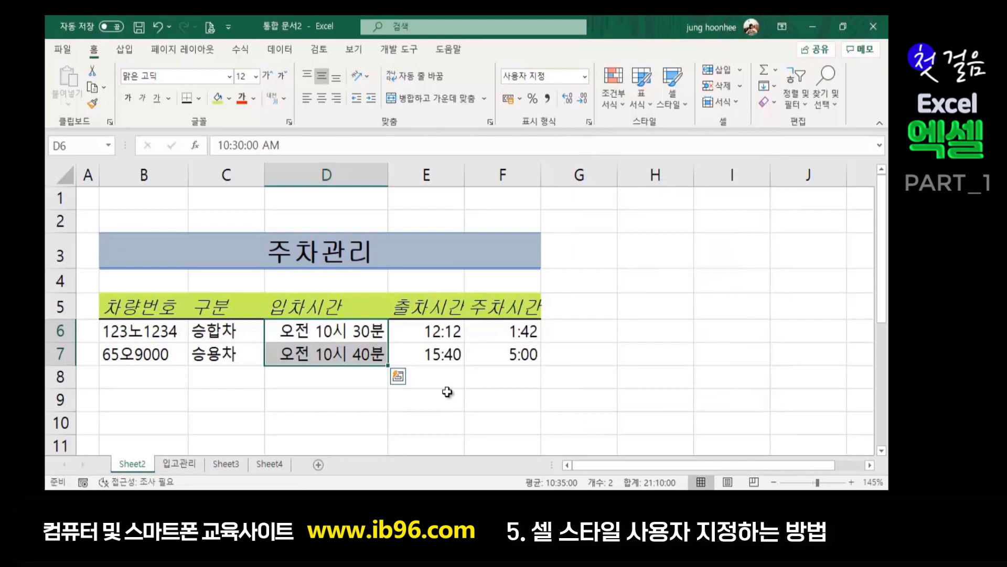
- Select the parking durations in F6:F7
click(447, 392)
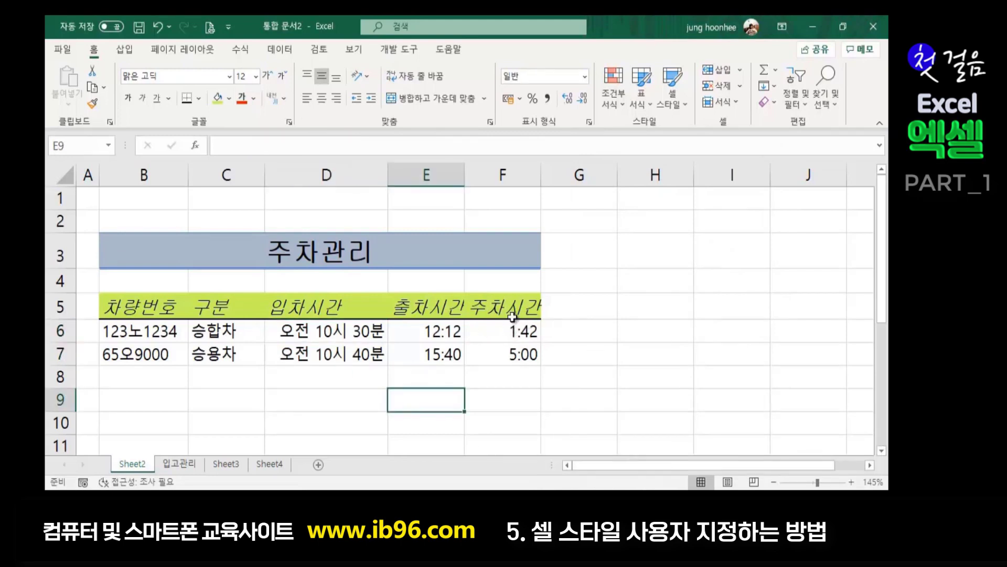
drag(511, 331, 512, 355)
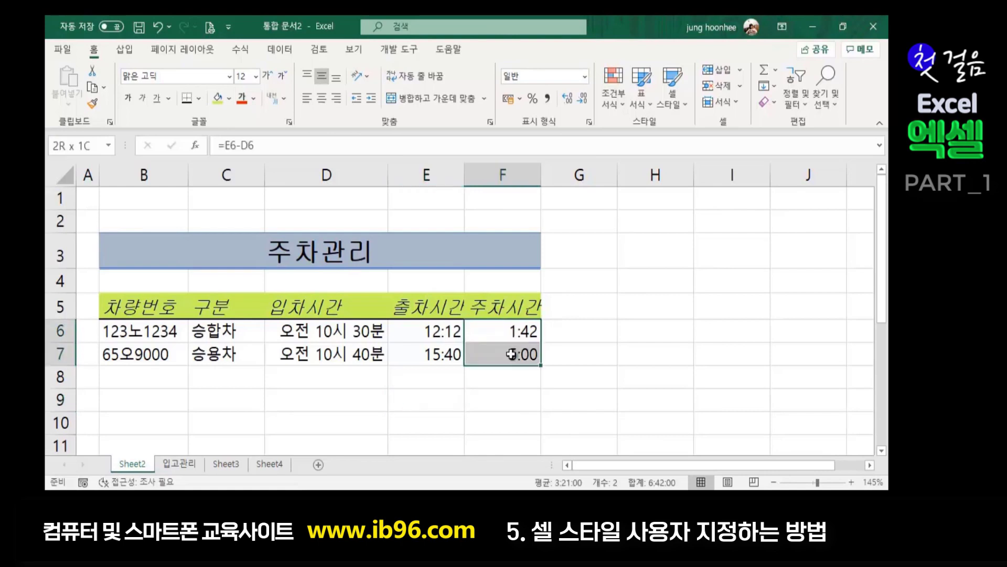
click(646, 351)
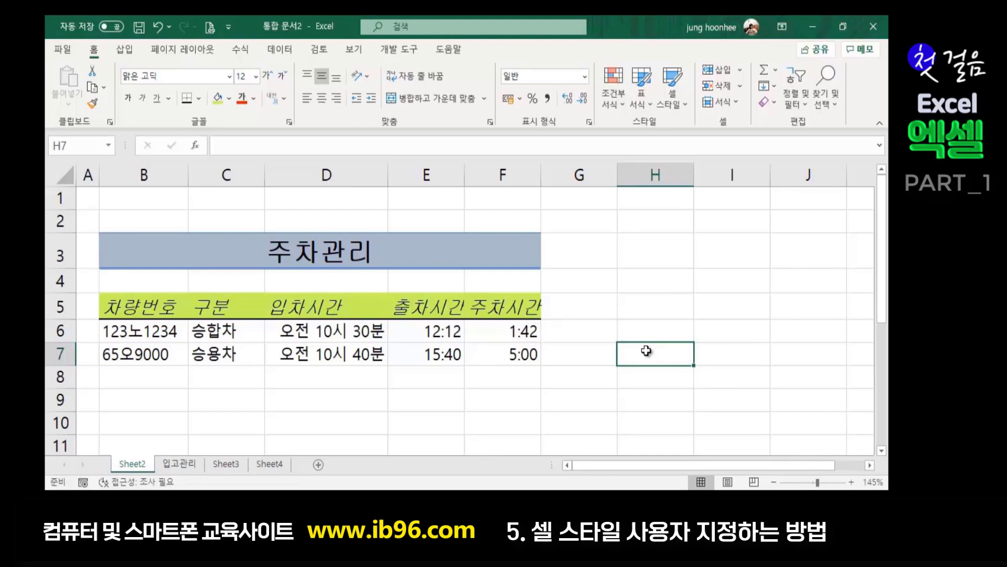
click(511, 329)
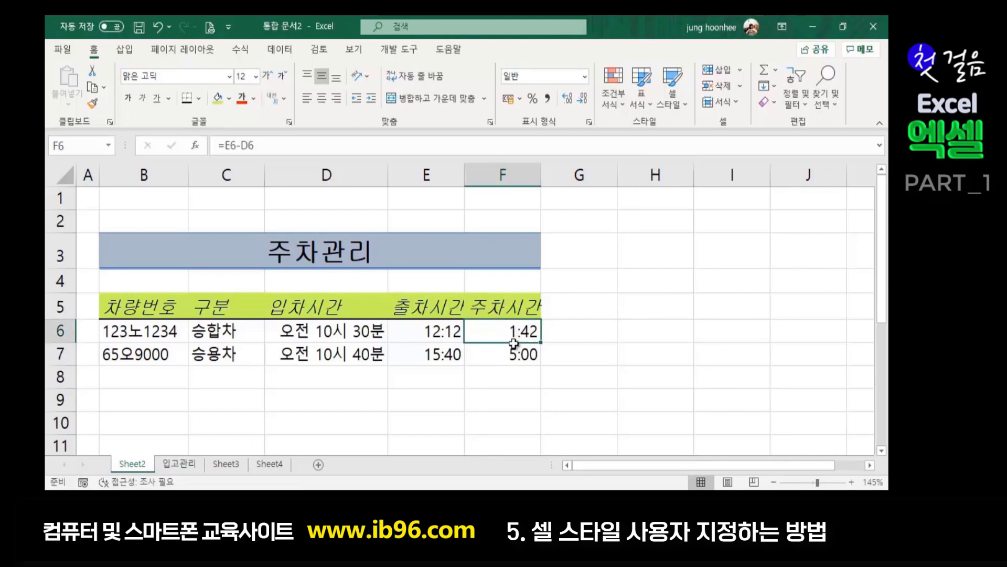
drag(511, 330, 517, 362)
click(550, 373)
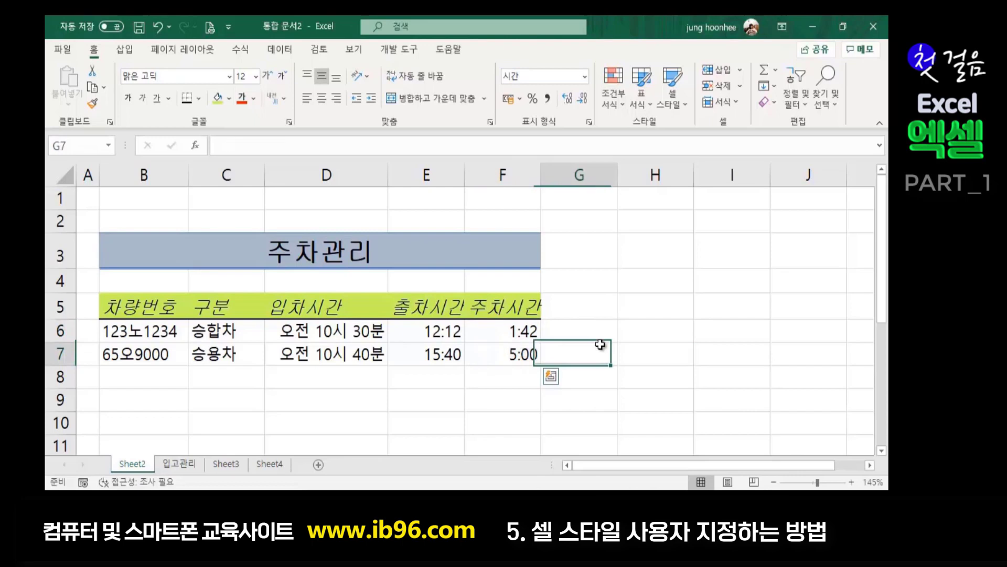
click(503, 330)
drag(503, 330, 527, 359)
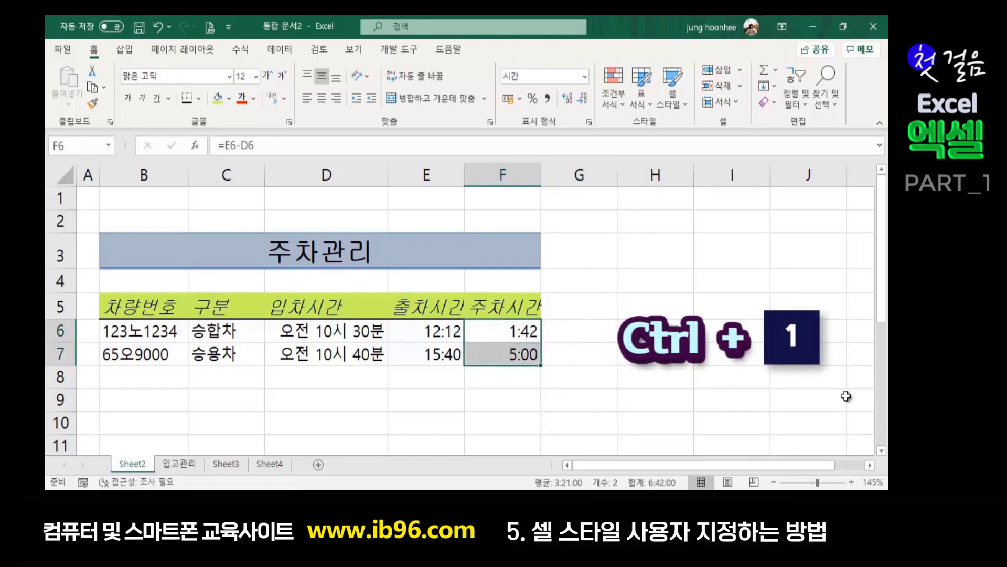
- Replace the h:mm;@ custom format with h 시간 mm분 so durations read 1 시간 42분 and 5 시간 00분
key(ctrl+1)
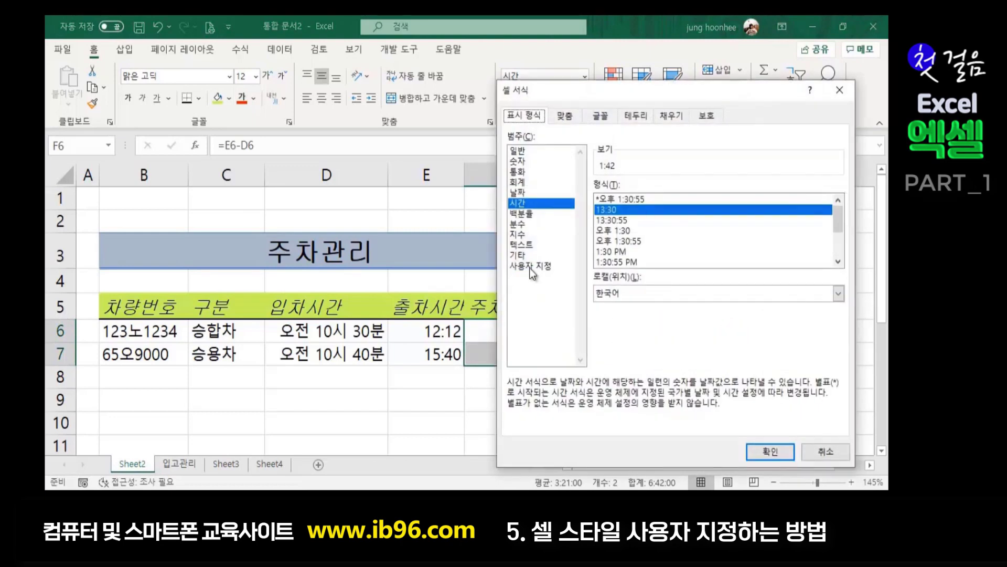
click(535, 266)
drag(613, 83, 181, 150)
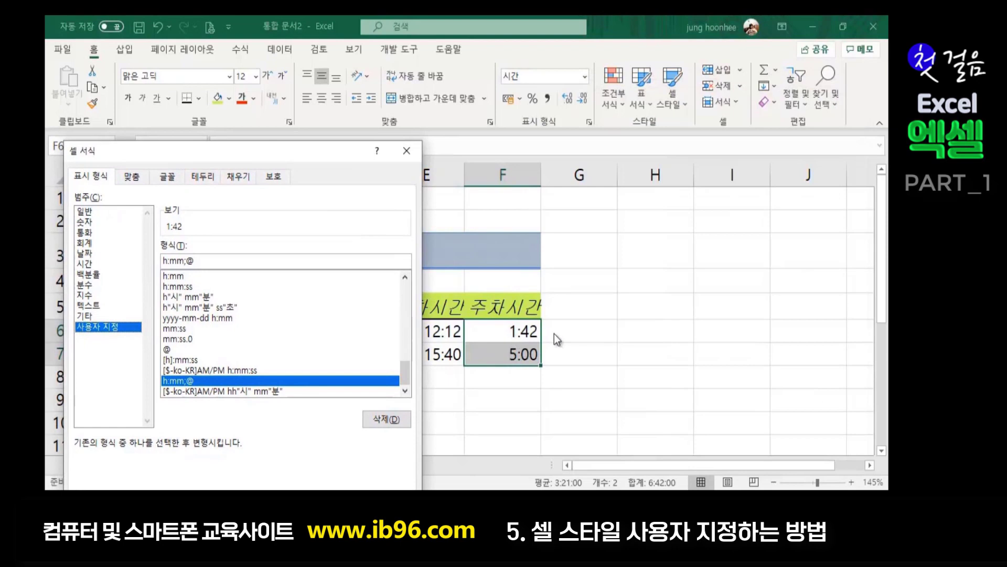
click(213, 259)
drag(213, 259, 143, 265)
key(BackSpace)
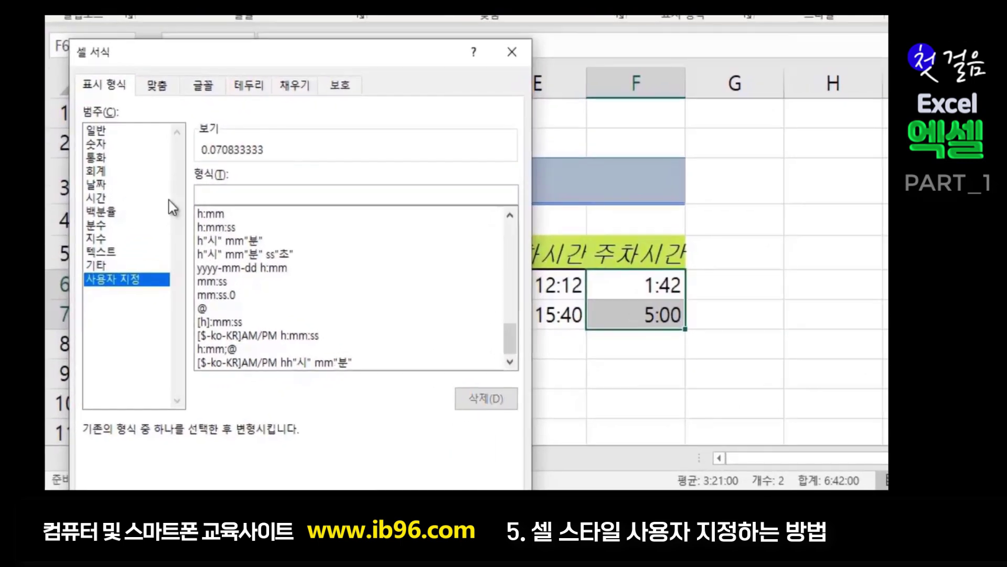
text(hh 시)
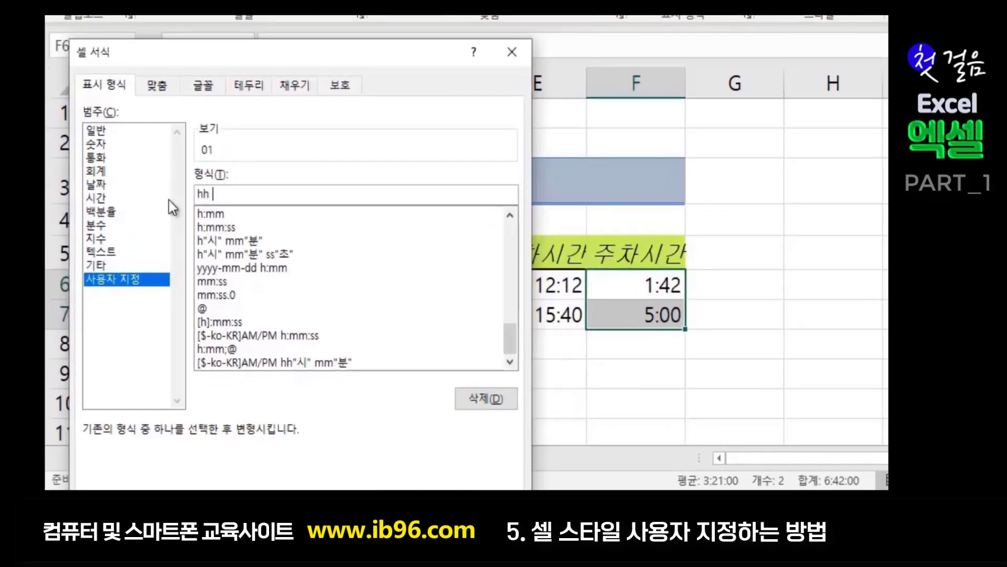
text(간 m)
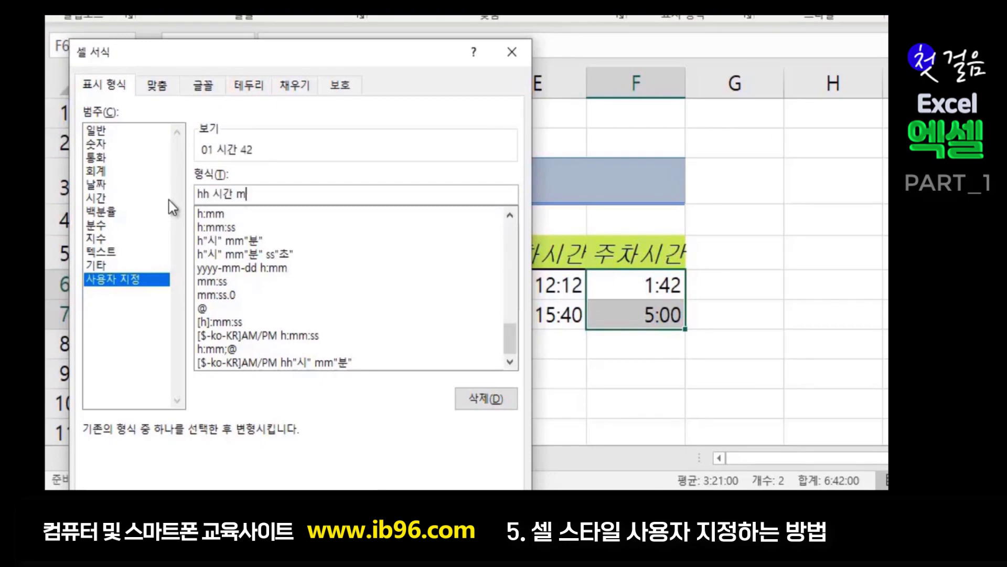
text(m부ㄴ)
click(203, 193)
key(BackSpace)
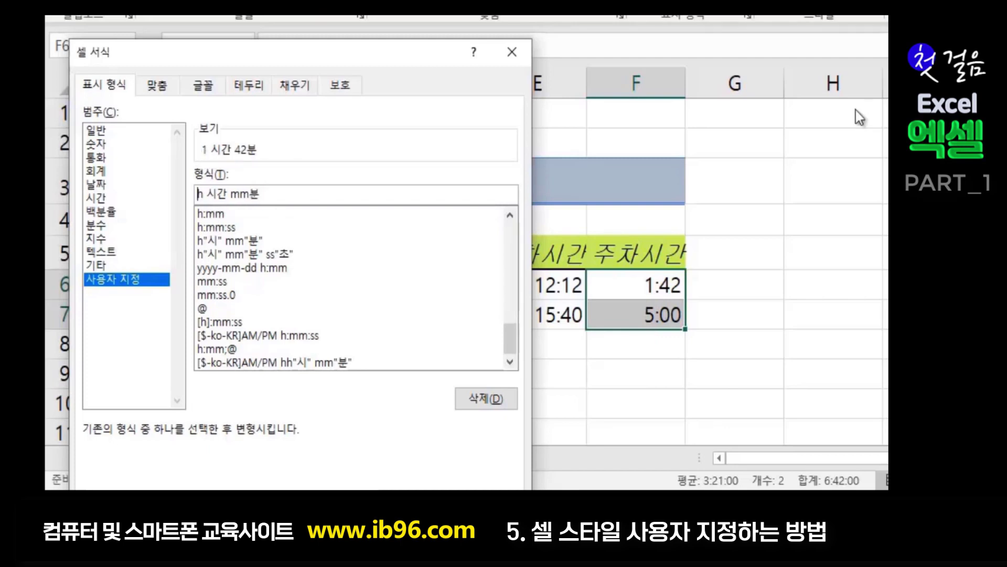
drag(411, 55, 520, 1)
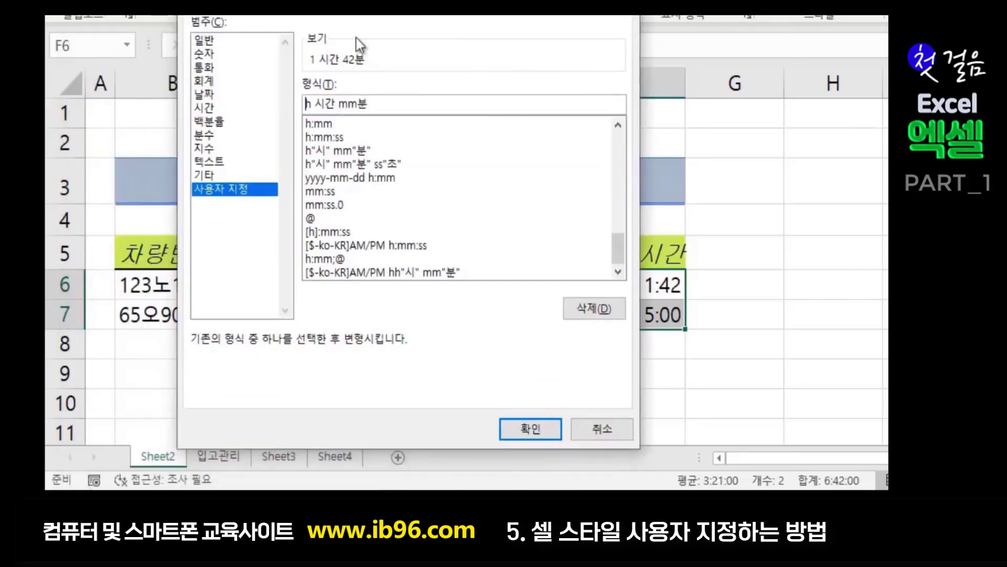
click(534, 432)
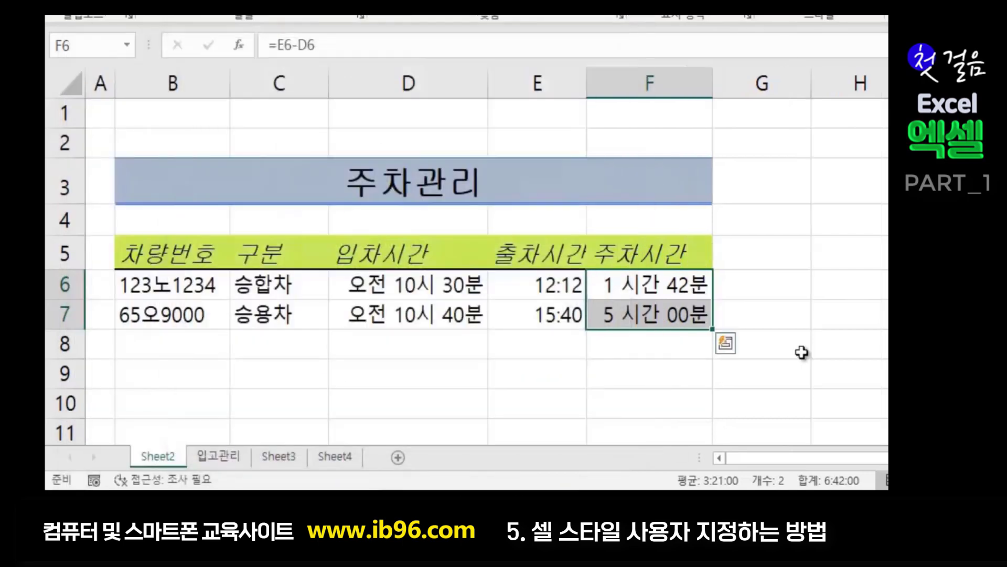
- Review the reformatted durations and reselect F6:F7
click(836, 345)
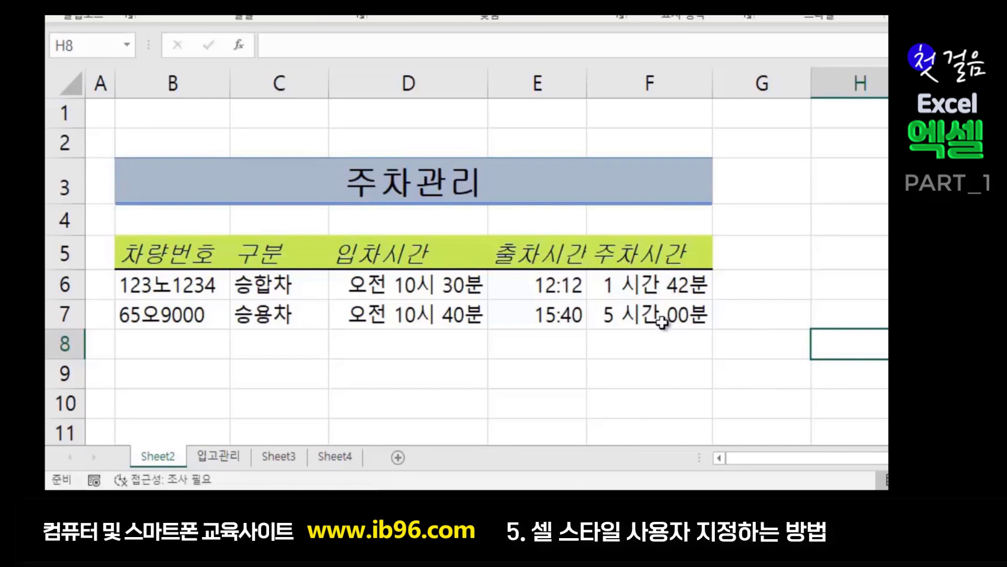
click(643, 284)
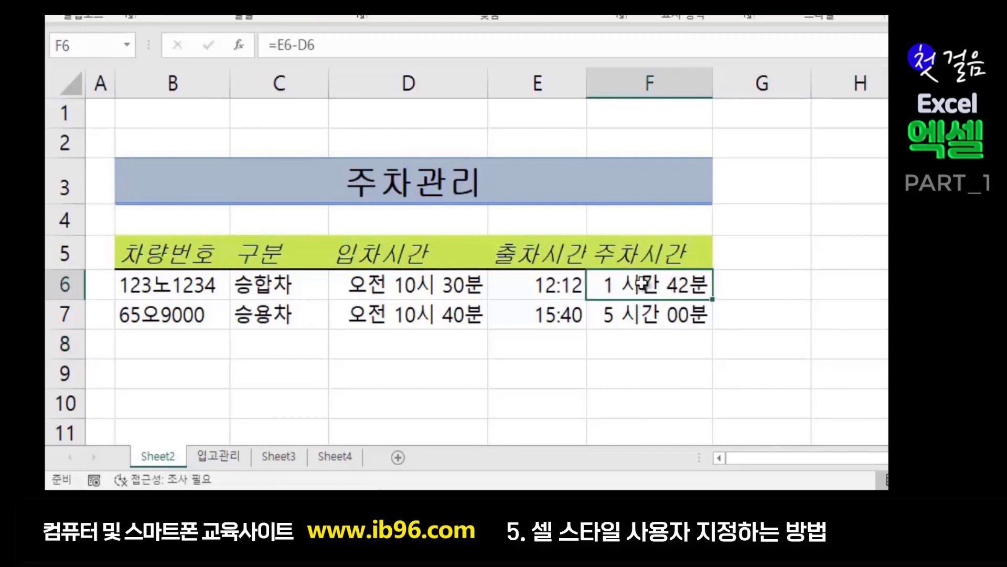
drag(643, 284, 642, 314)
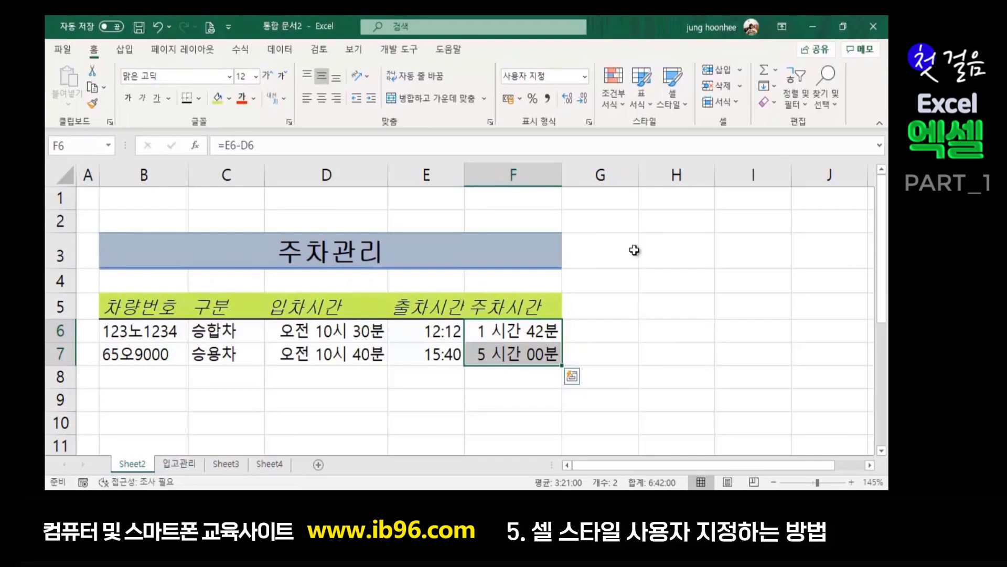
- Save F6:F7's hours-and-minutes format as cell style time2, excluding font and border settings
click(680, 105)
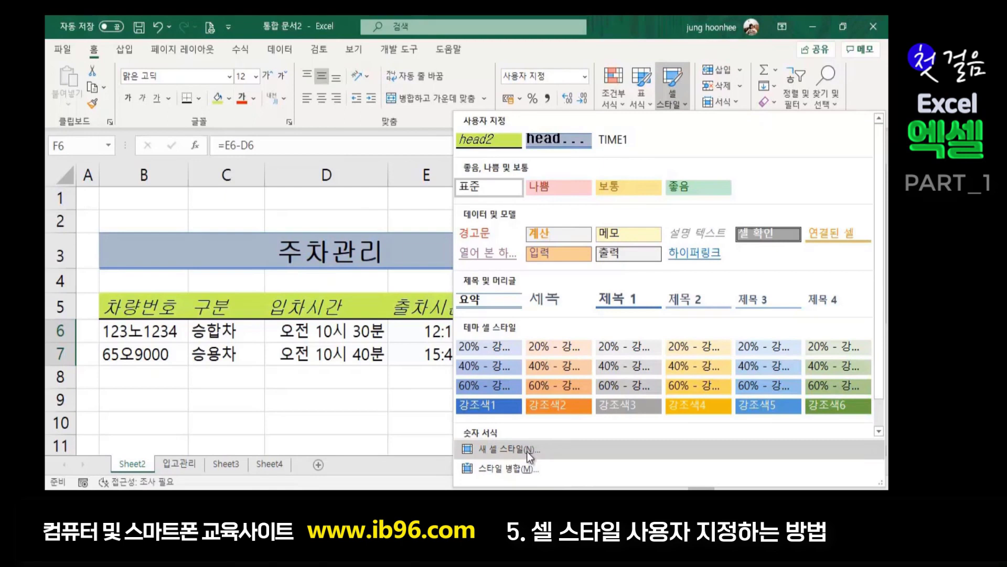
click(527, 450)
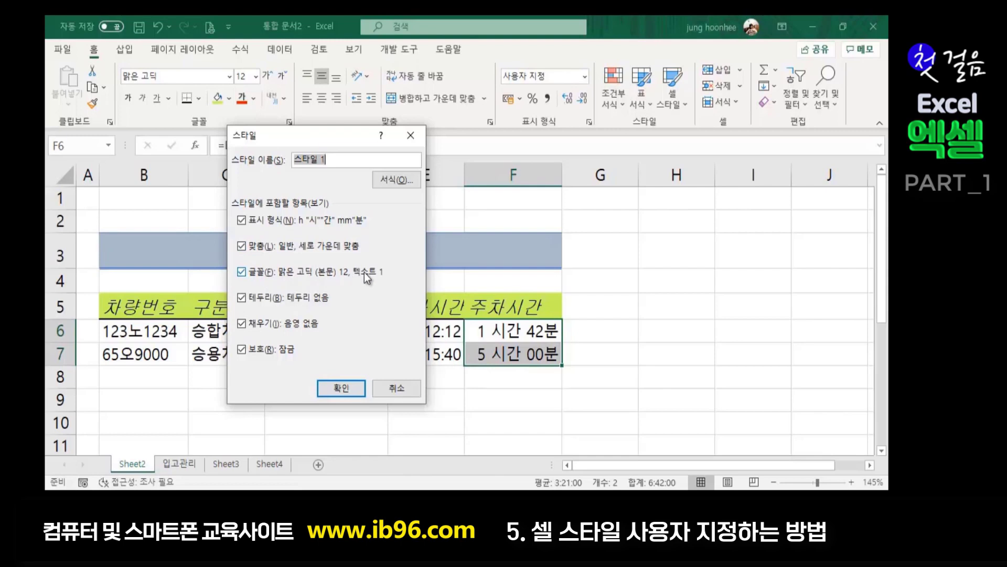
click(242, 272)
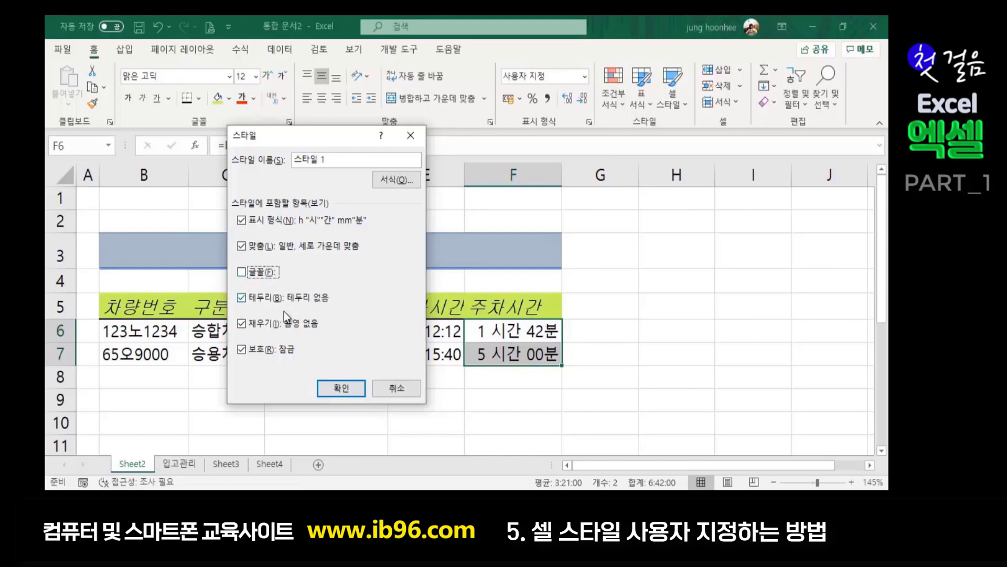
click(239, 299)
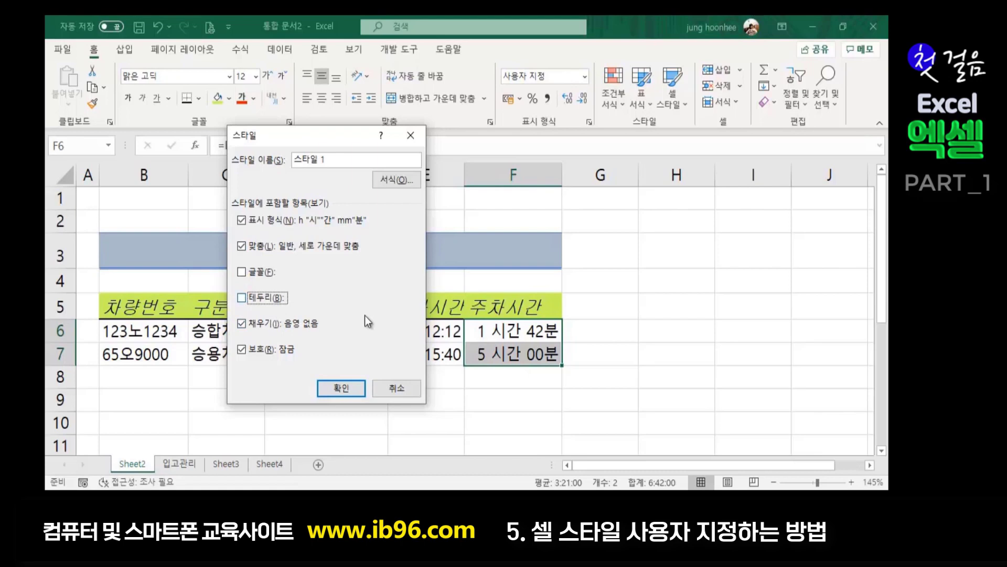
drag(335, 159, 251, 156)
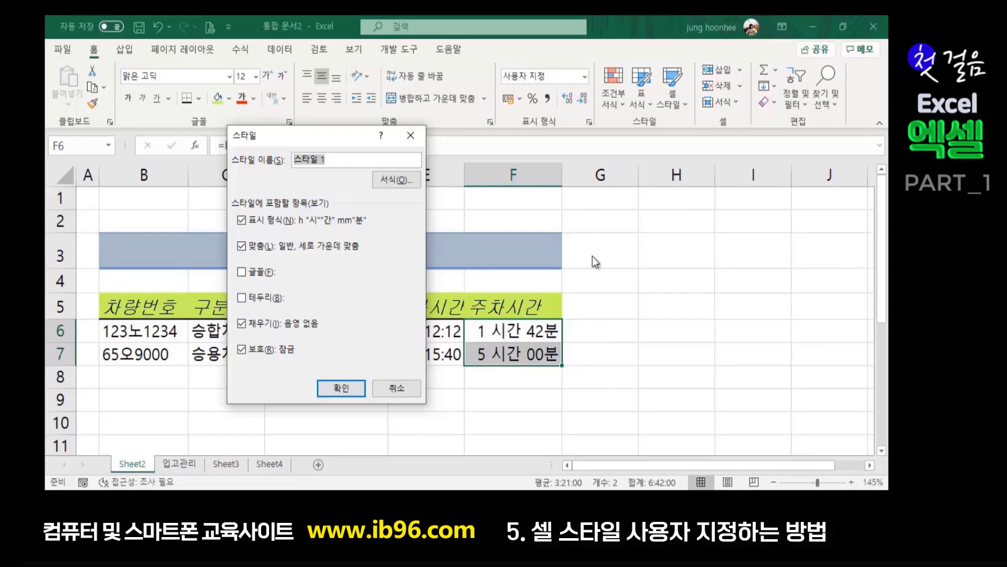
text(ㅅ)
key(BackSpace)
text(time2)
click(345, 388)
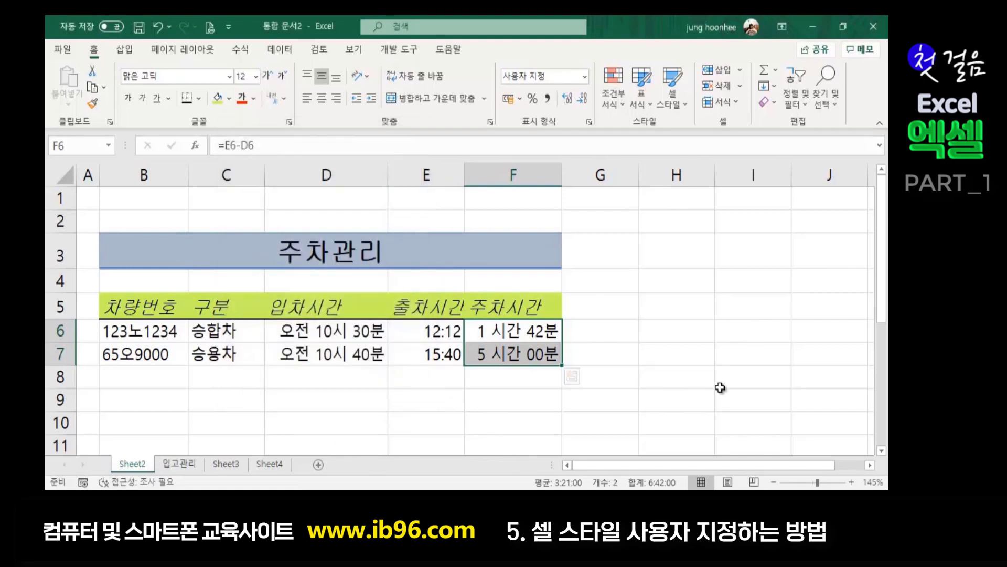
click(692, 353)
click(449, 403)
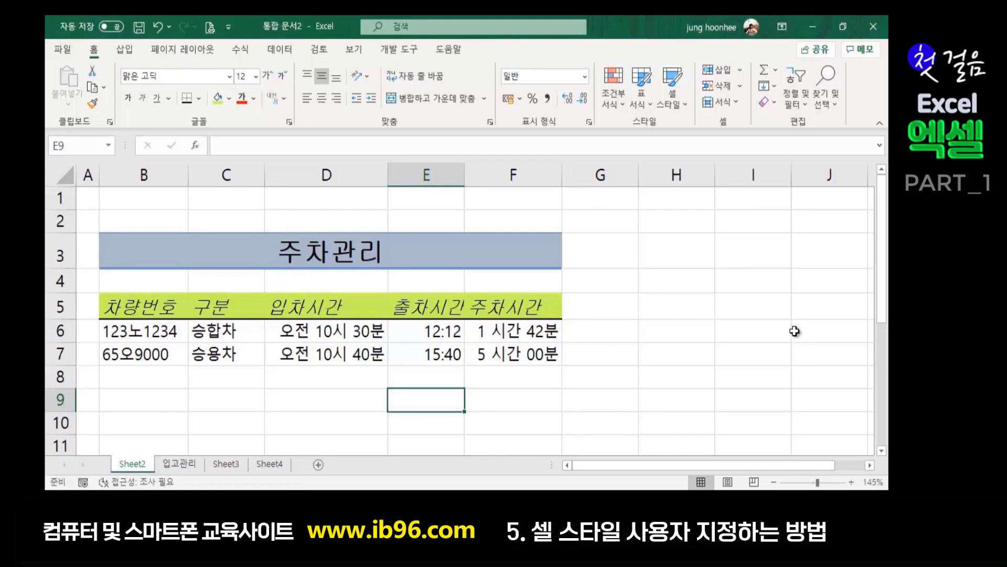
click(226, 395)
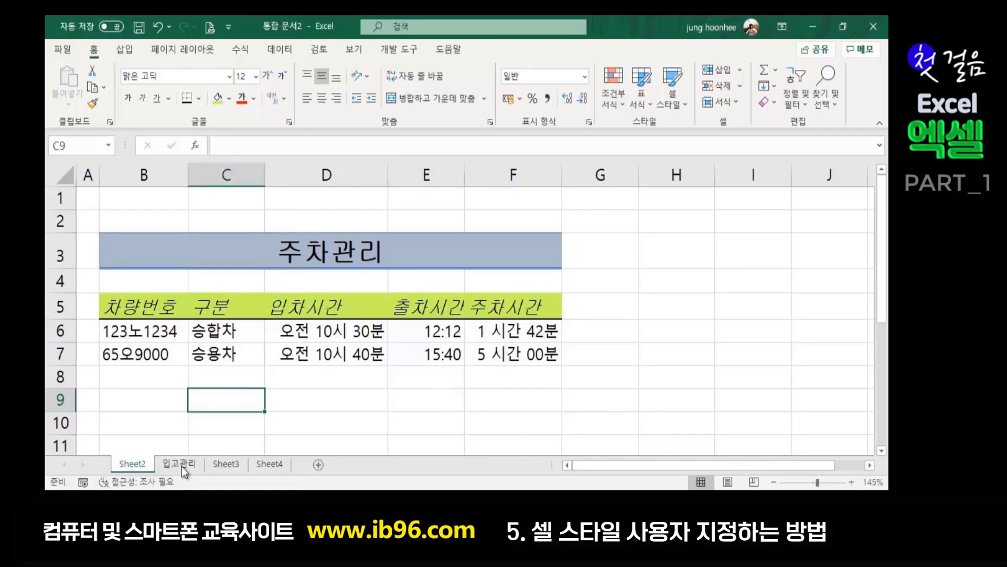
- On the 입고관리 sheet, give the merged 입고관리대장 title the blue heading style
click(179, 464)
click(581, 301)
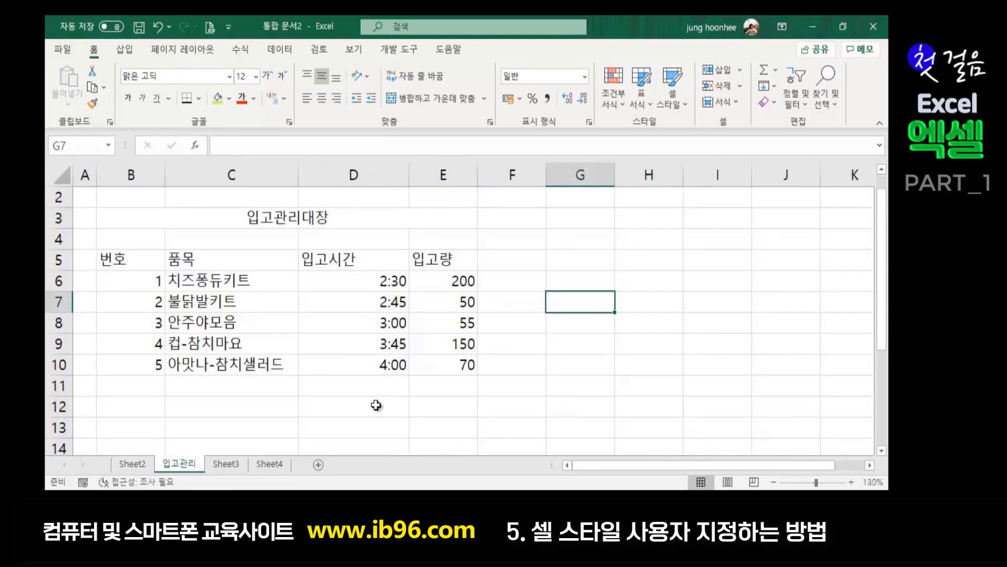
click(306, 406)
click(662, 343)
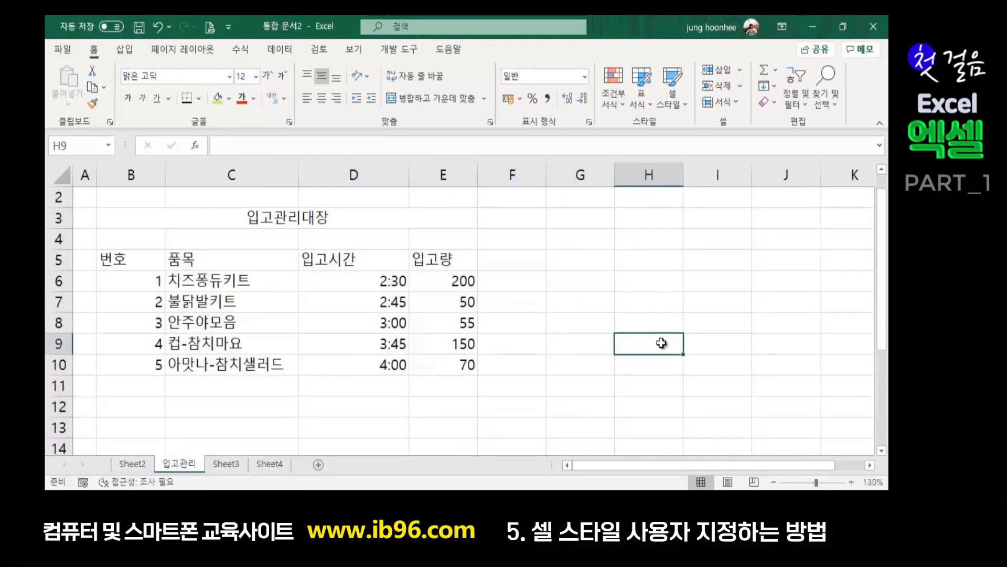
click(363, 443)
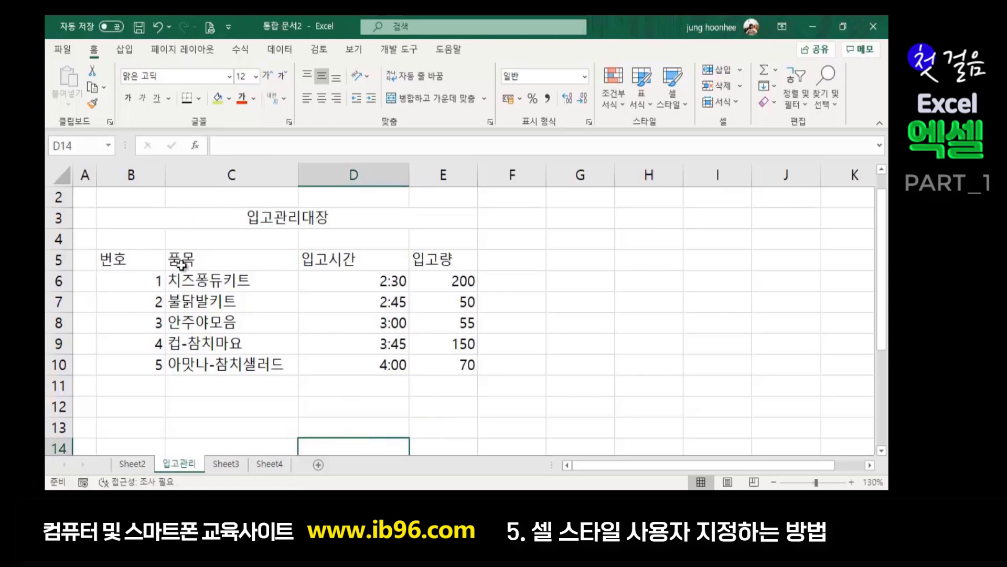
click(519, 312)
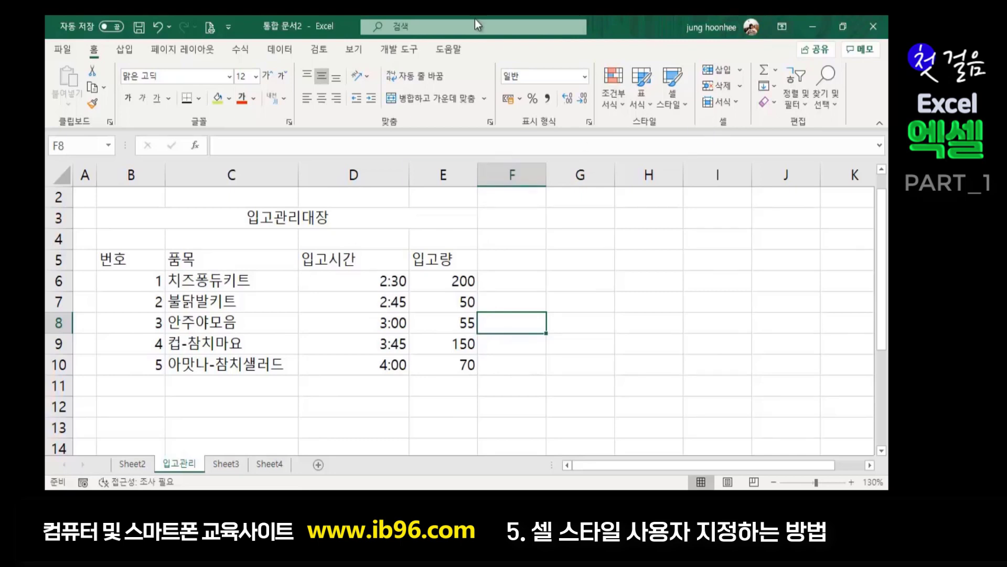
click(279, 215)
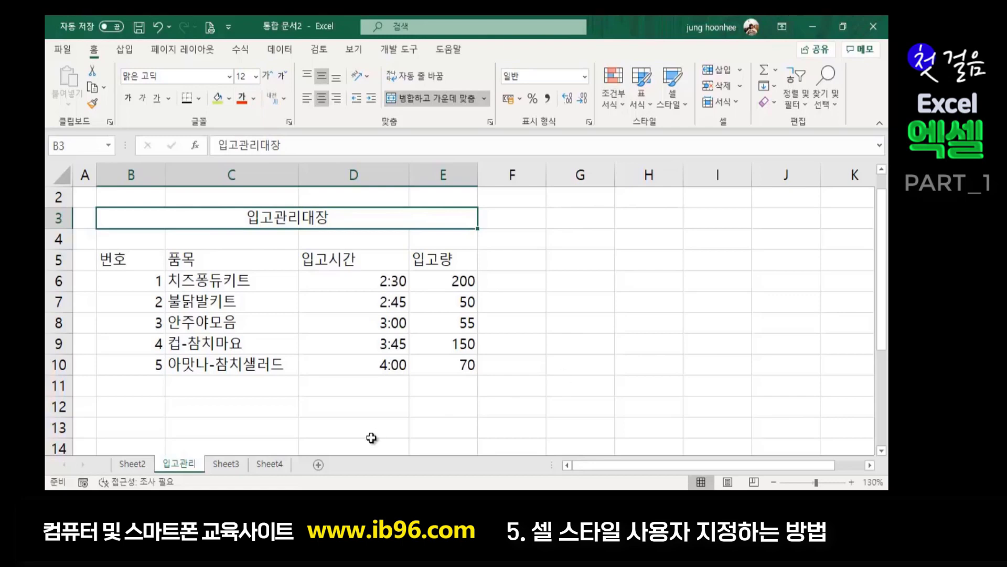
click(639, 286)
click(322, 218)
click(685, 107)
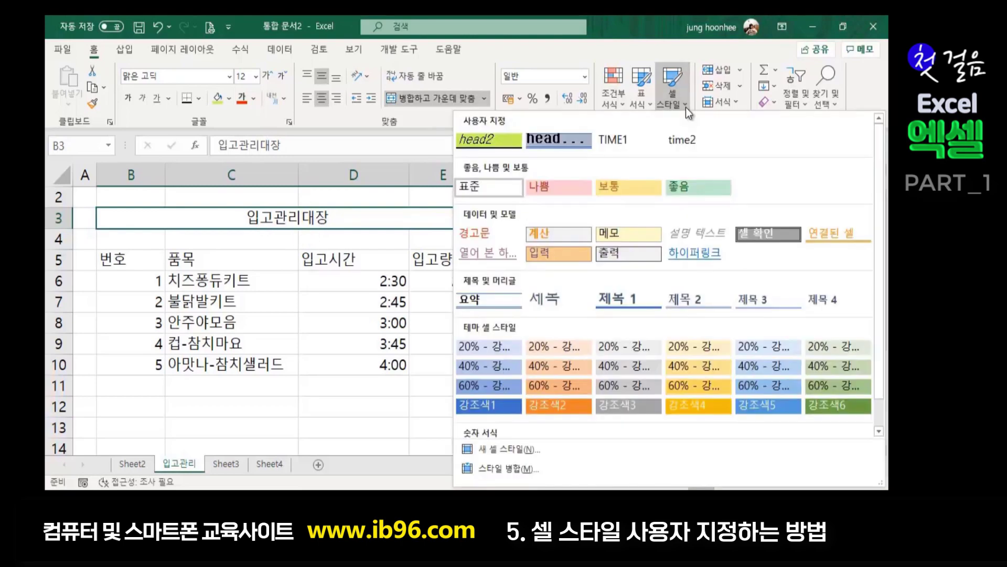
click(559, 143)
click(637, 323)
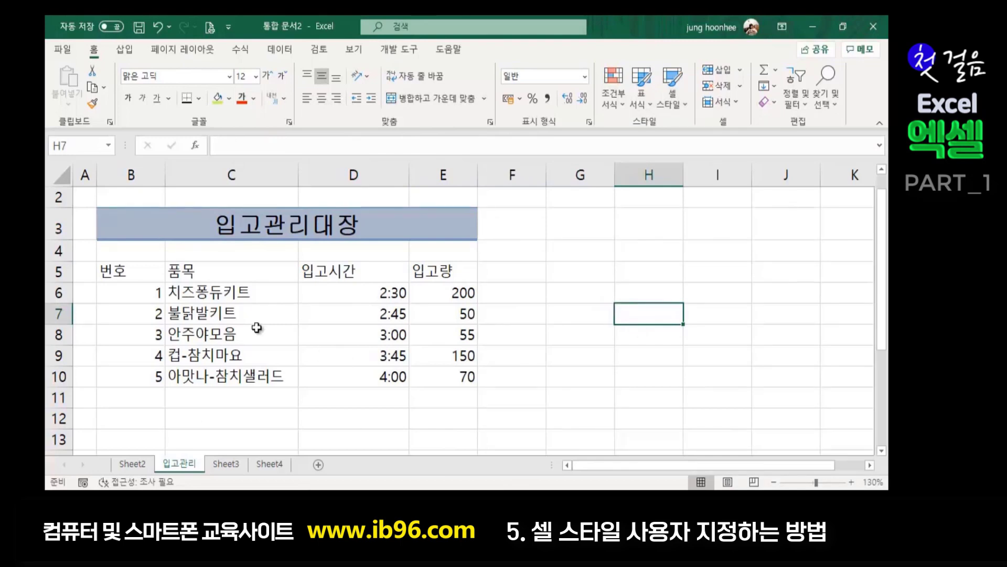
- Apply the head2 style to the header row B5:E5
drag(116, 273, 432, 269)
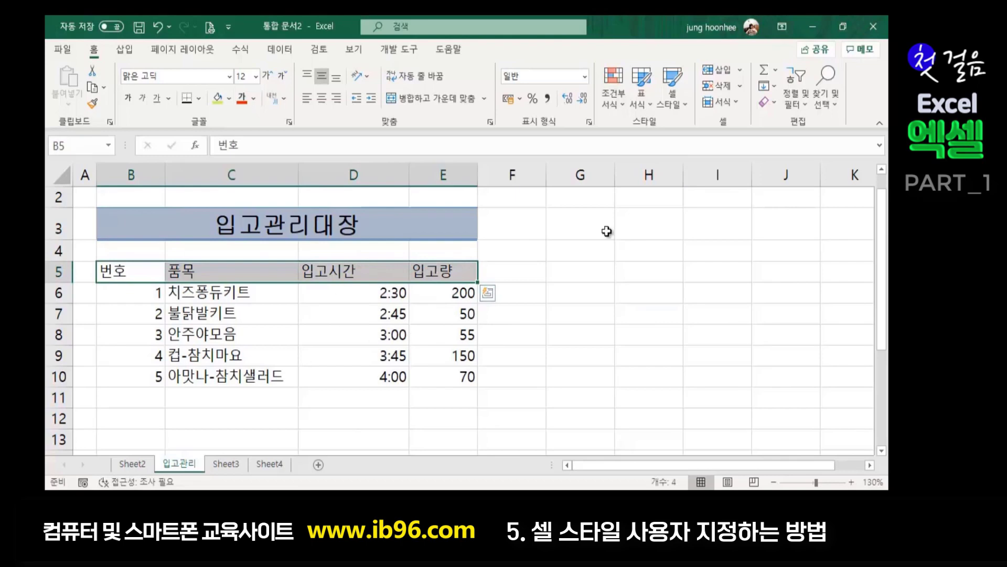
click(685, 105)
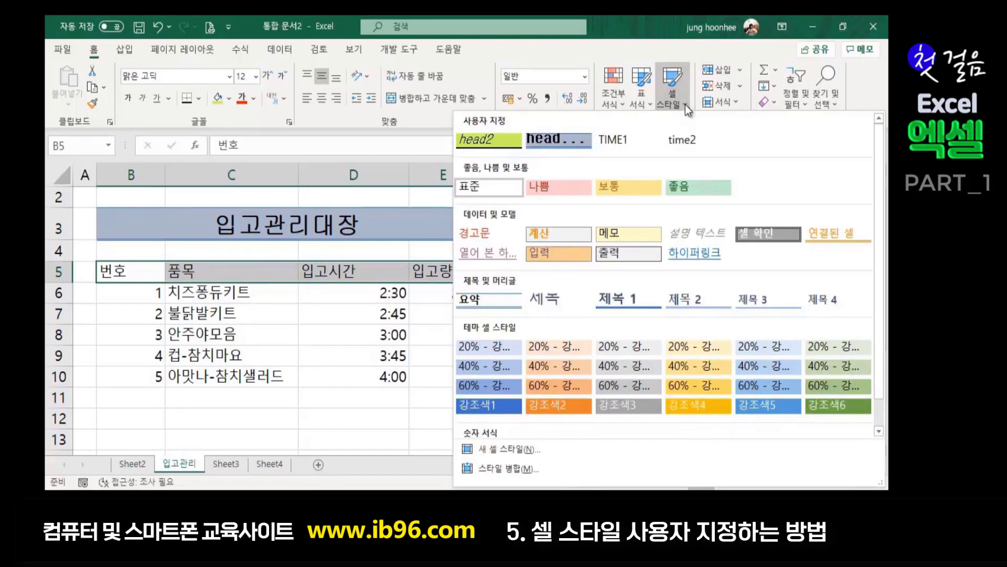
click(487, 140)
click(650, 315)
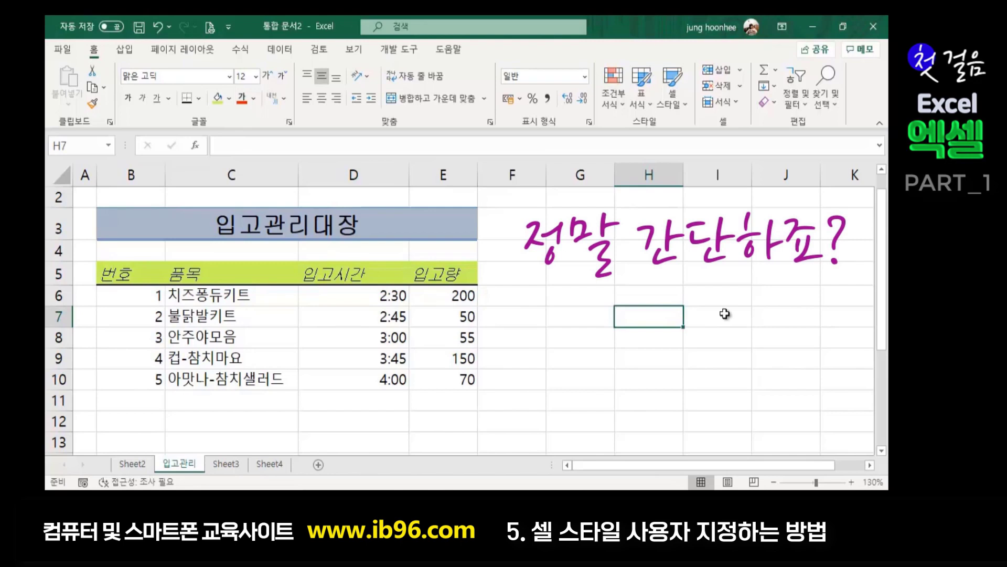
click(426, 413)
click(572, 332)
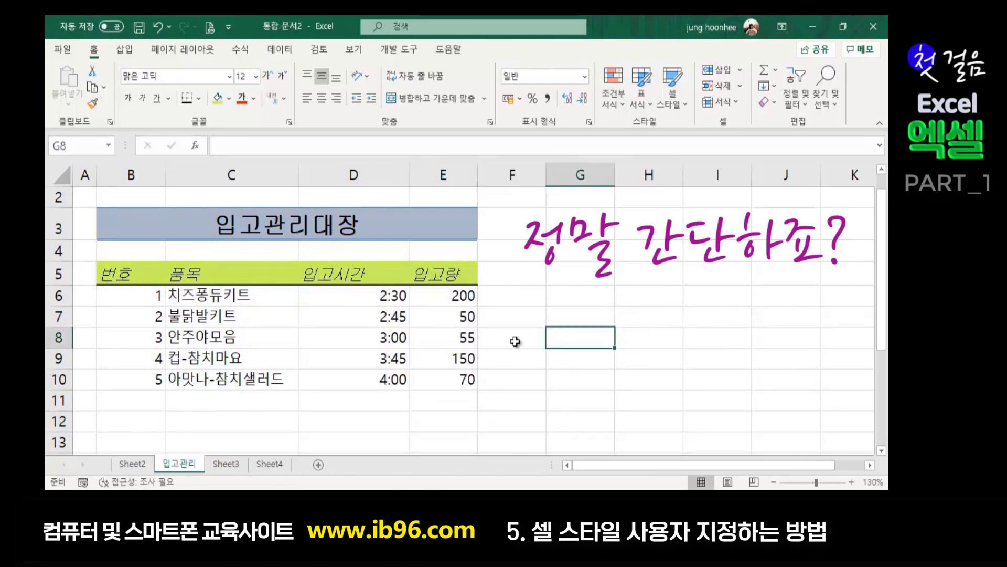
- Apply the TIME1 style to the stock-in times in D6:D10
drag(371, 295, 378, 378)
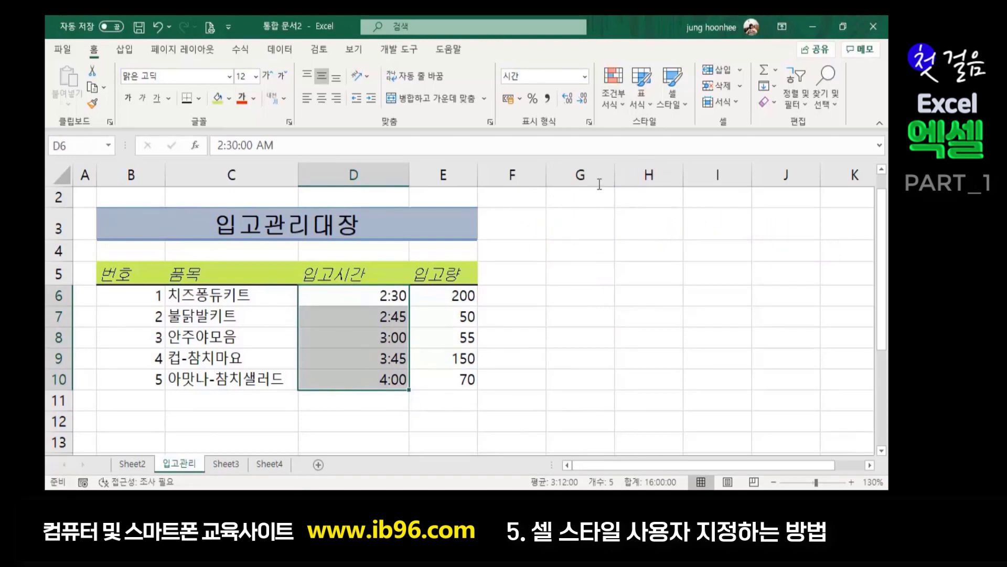
click(681, 106)
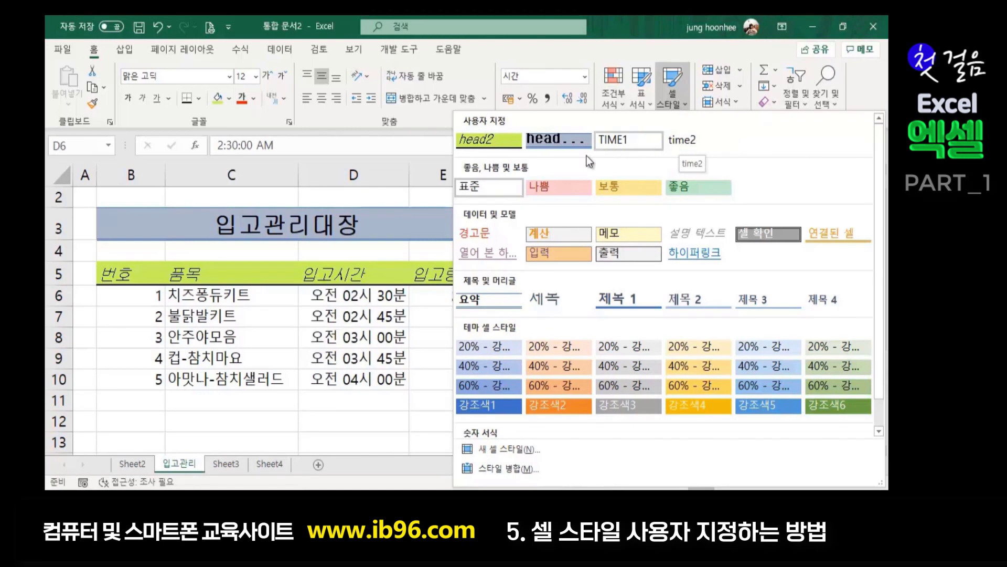
click(611, 141)
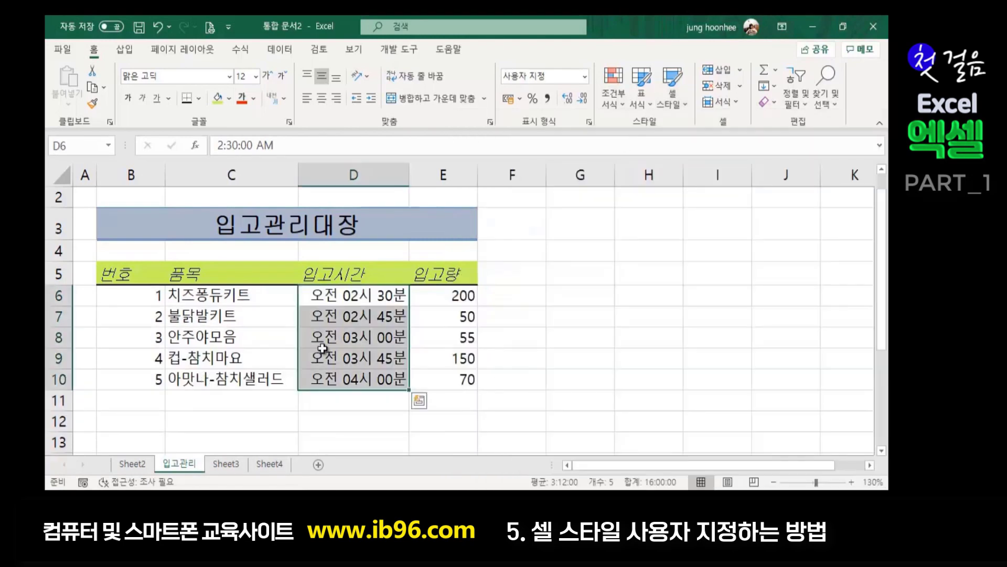
click(628, 376)
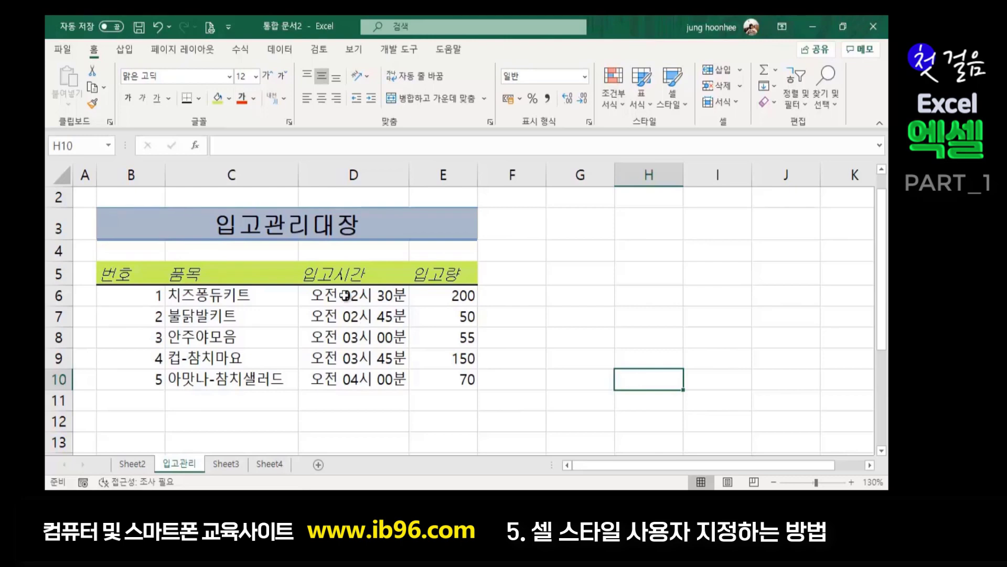
click(673, 105)
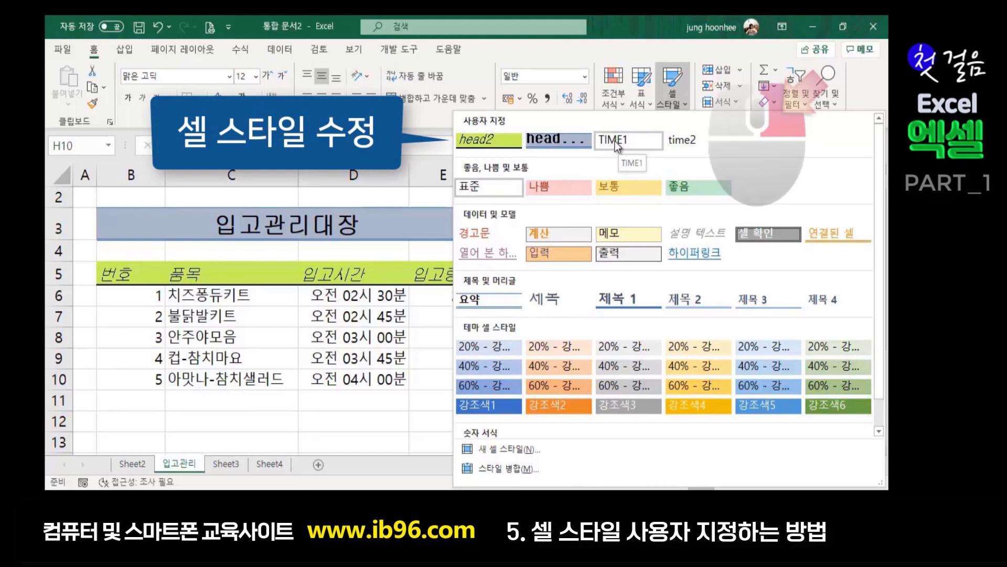
right_click(616, 141)
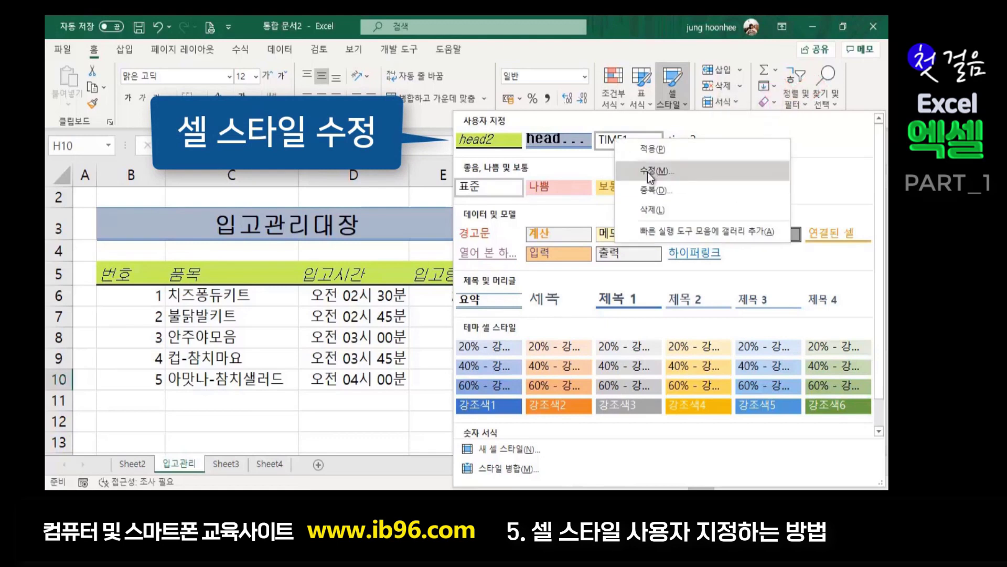
click(648, 172)
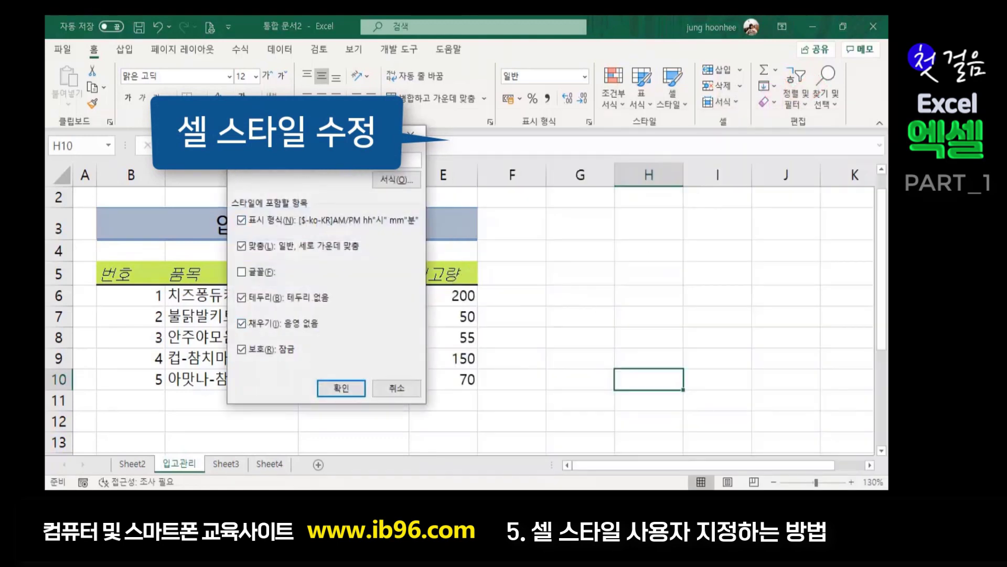
drag(344, 135, 670, 115)
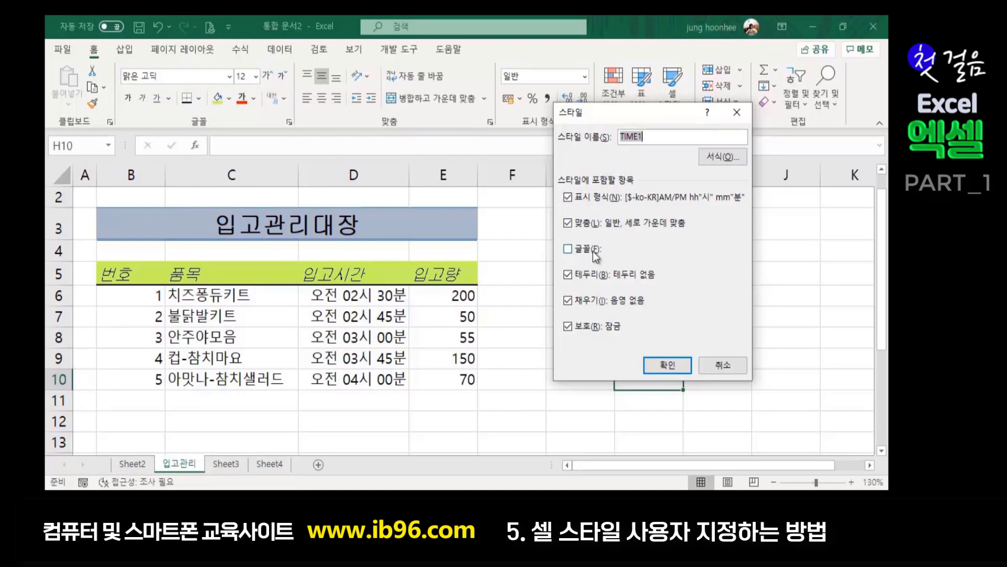
click(723, 365)
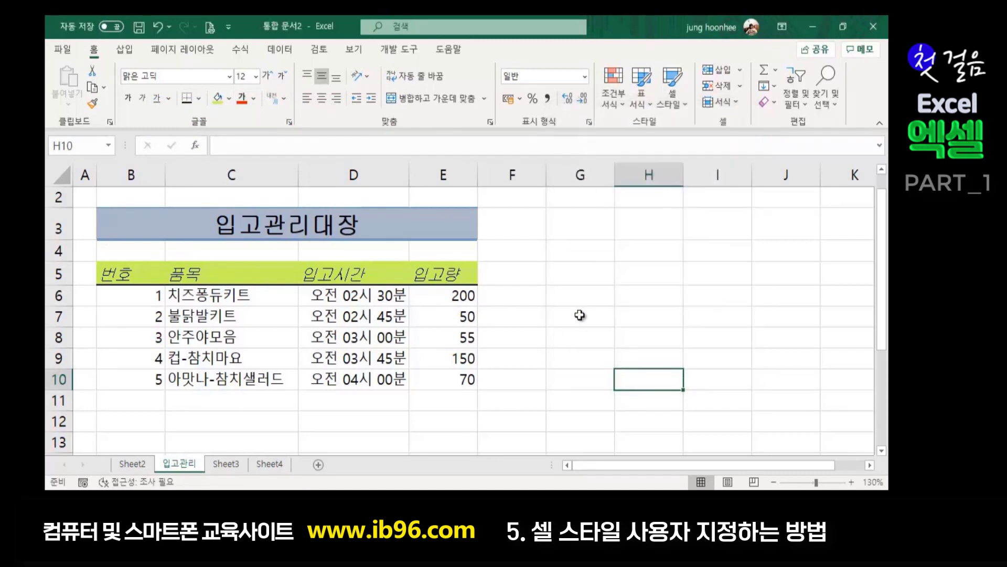
click(580, 315)
- Set the times in D6:D10 to 10-point font size
click(334, 294)
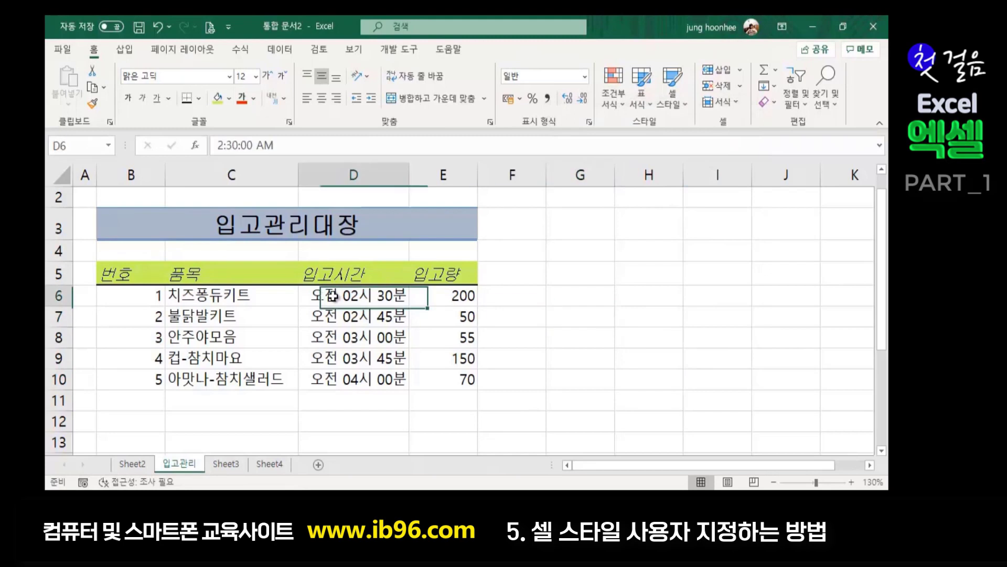
drag(336, 297, 342, 377)
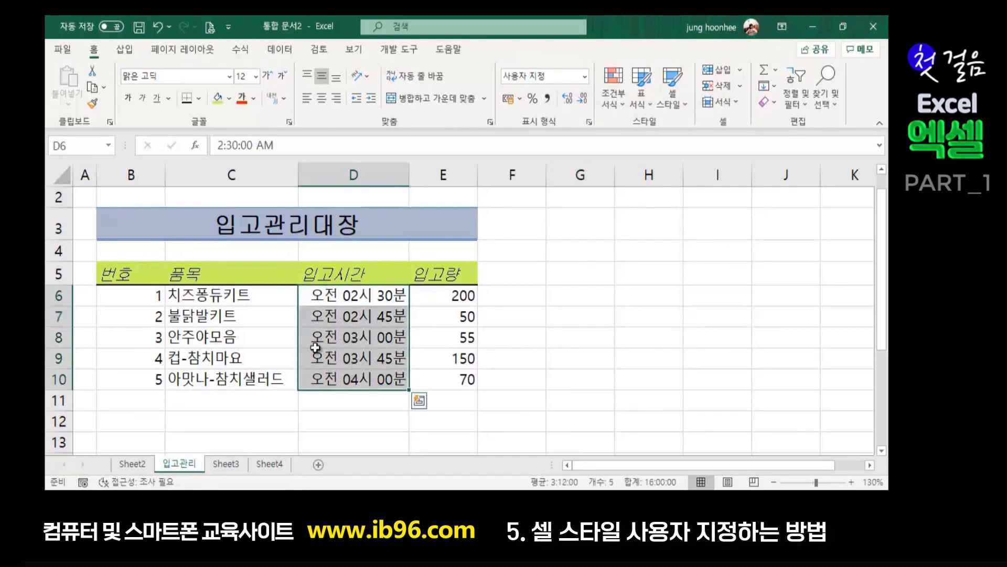
click(255, 78)
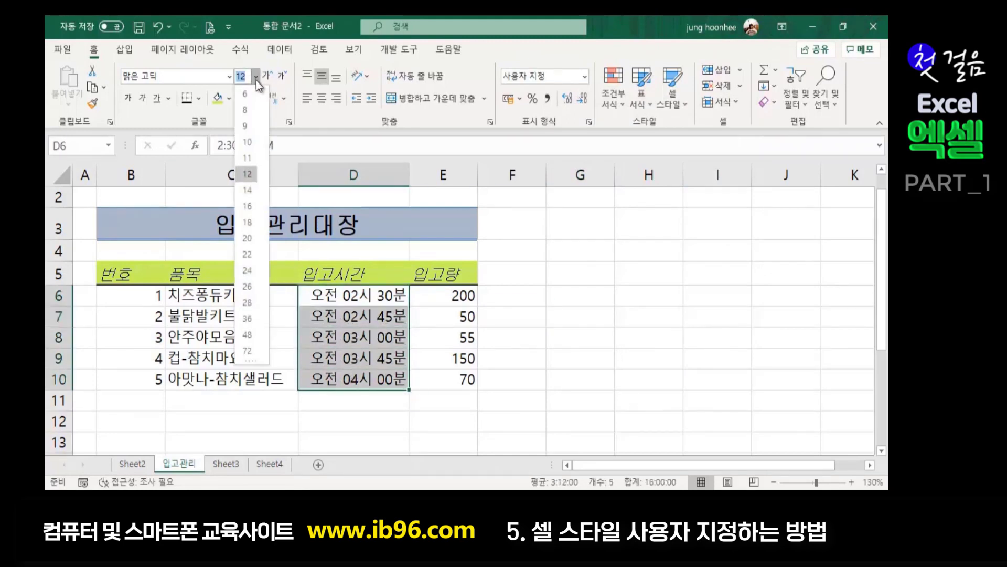
click(250, 146)
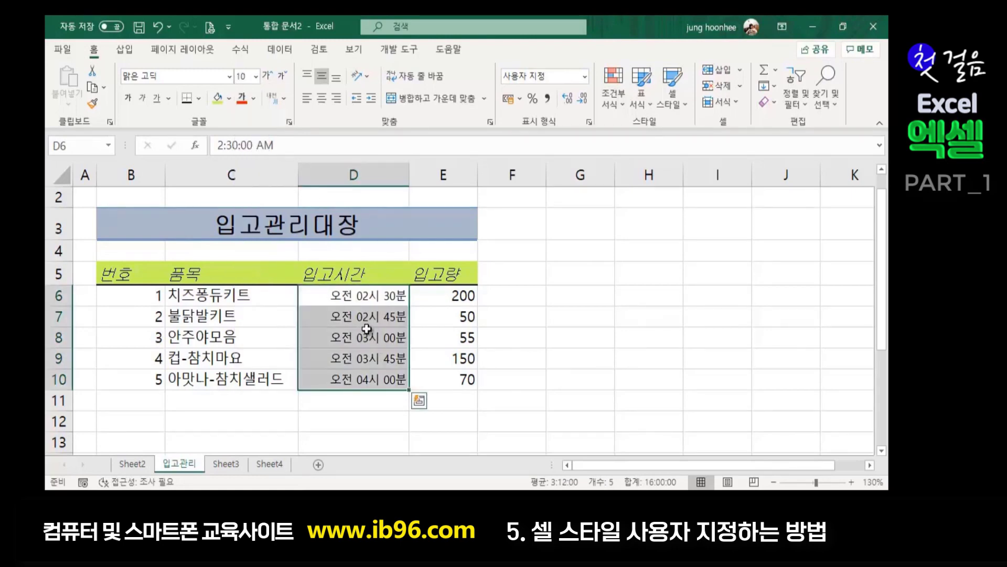
click(578, 295)
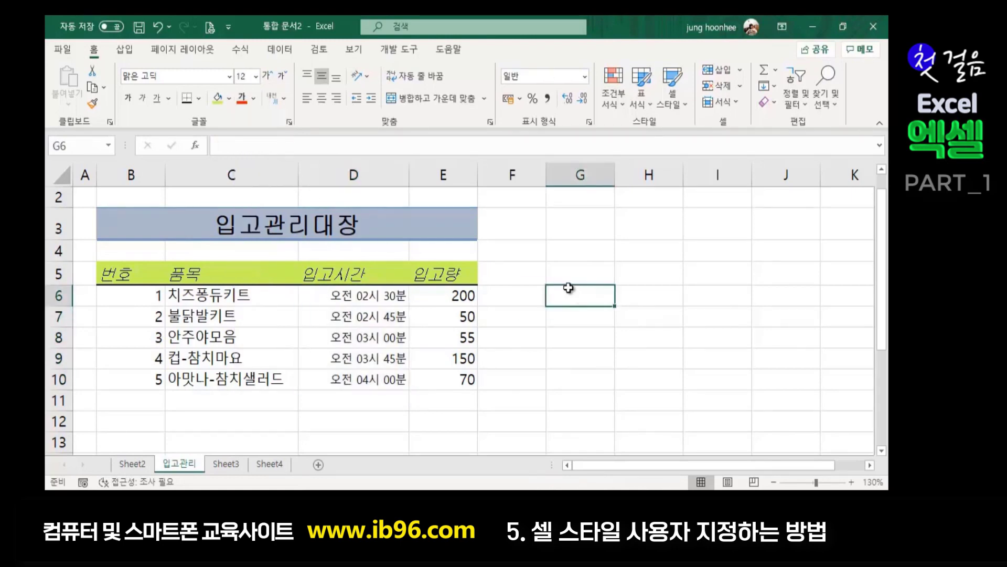
- Recheck the resized D6:D10 times and view the cell styles gallery without applying a style
drag(341, 294, 349, 374)
click(600, 293)
click(362, 297)
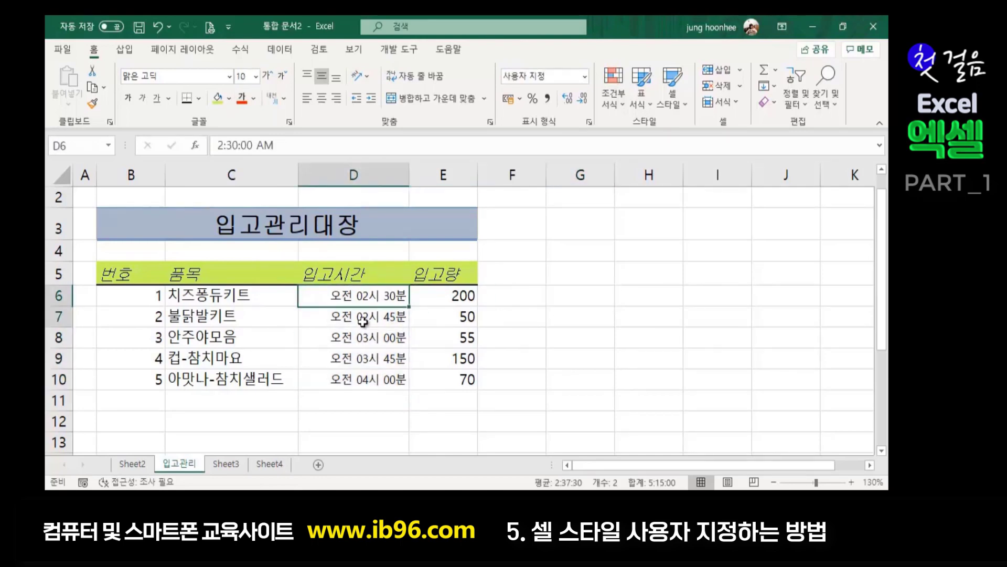
drag(362, 305, 332, 378)
click(607, 279)
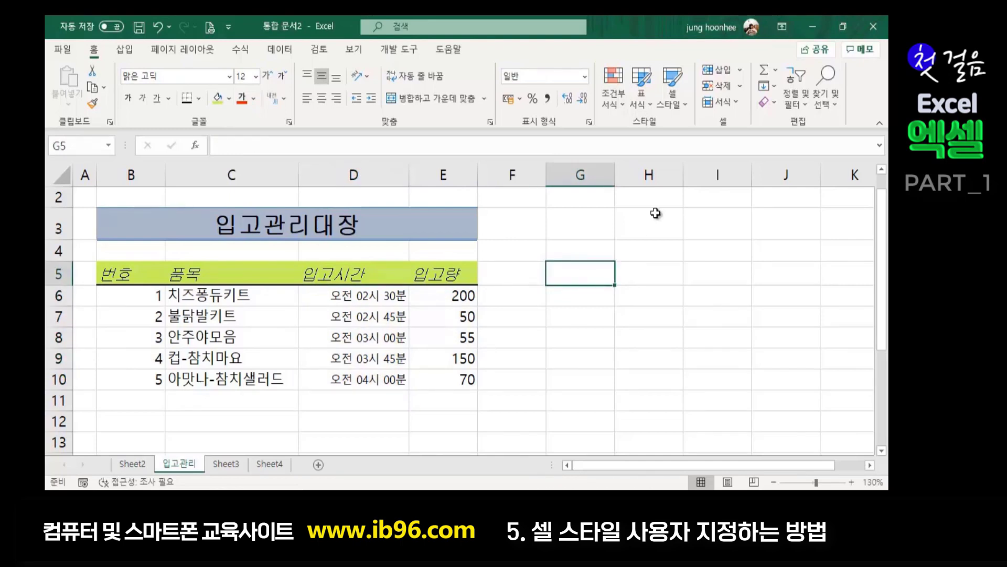
click(344, 297)
drag(345, 298, 338, 380)
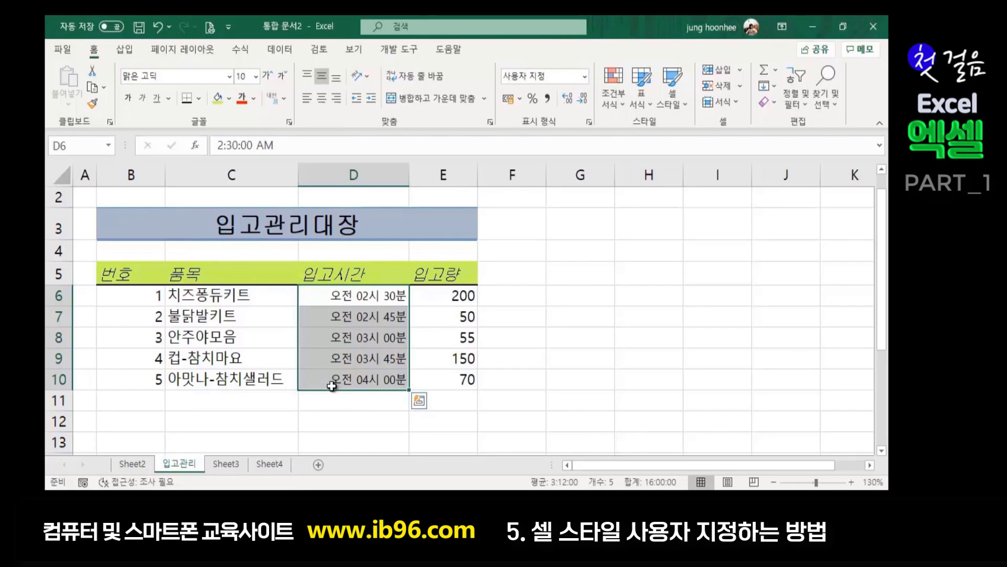
click(685, 307)
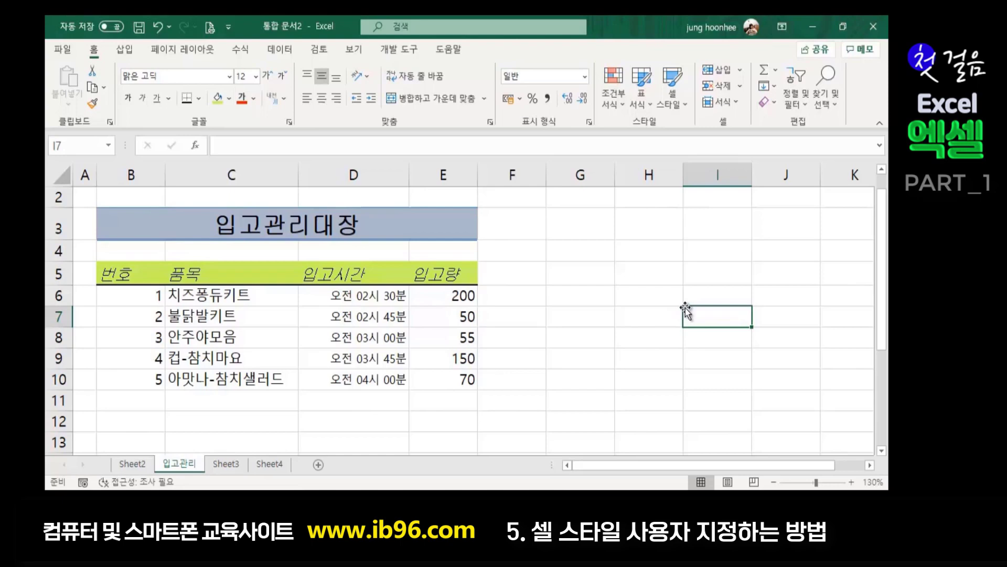
click(581, 290)
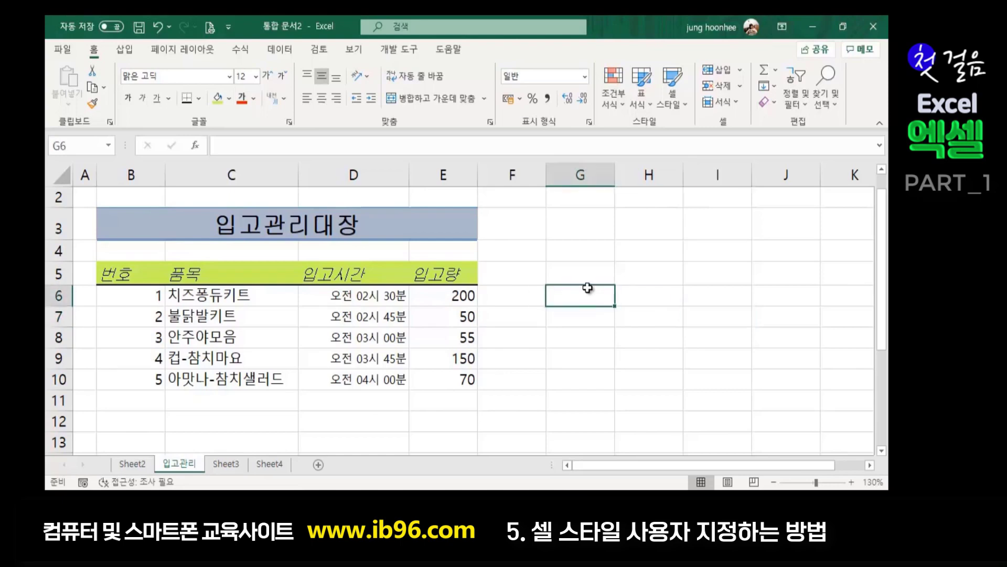
click(686, 108)
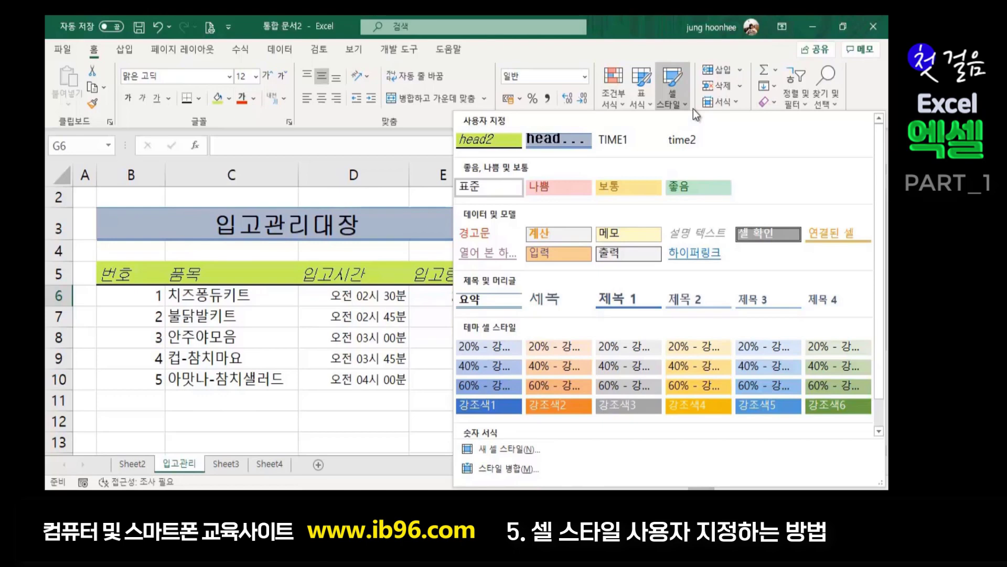
click(383, 414)
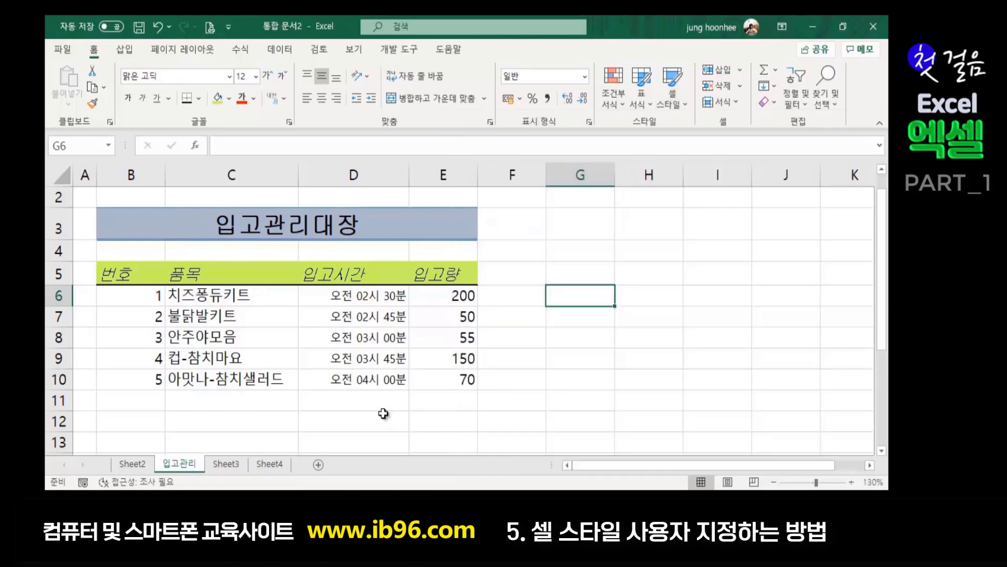
- Select F10 and show the cell styles gallery listing head2, TIME1 and time2
click(530, 390)
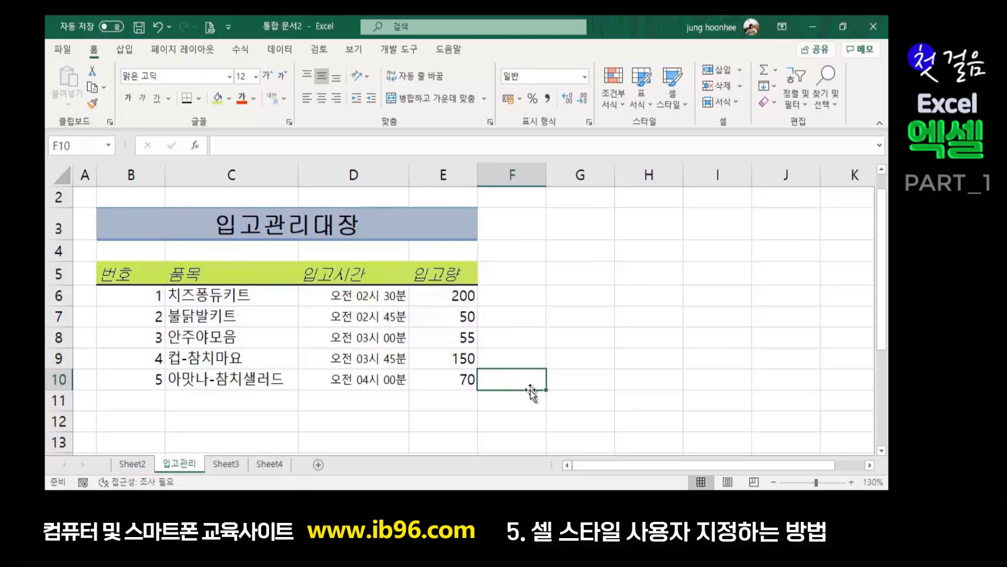
click(686, 106)
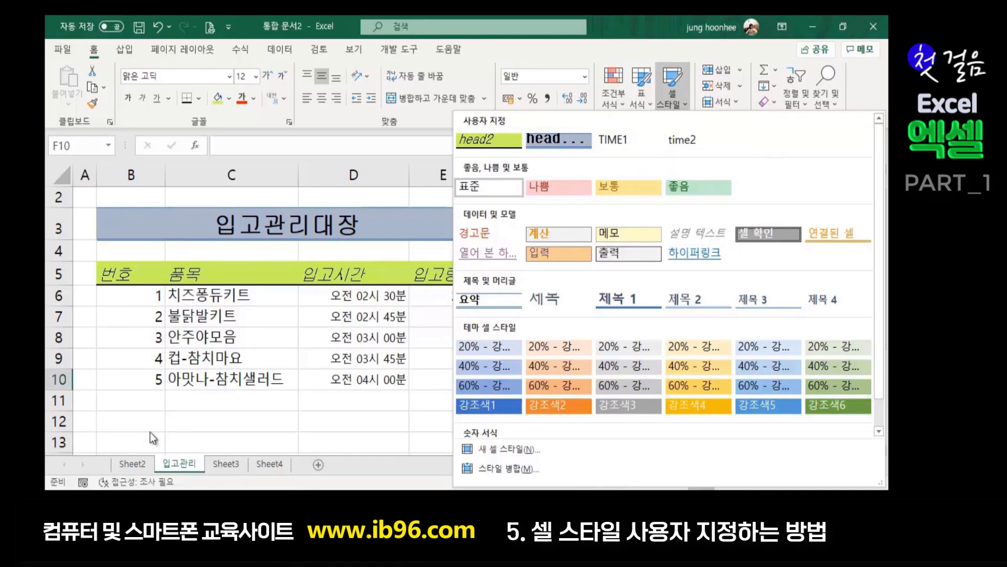
key(Escape)
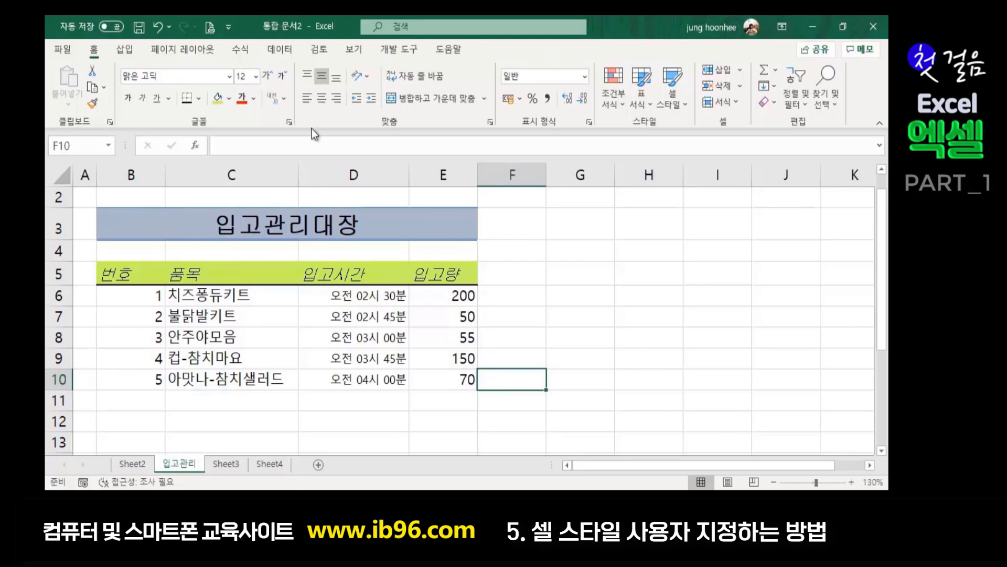
click(684, 106)
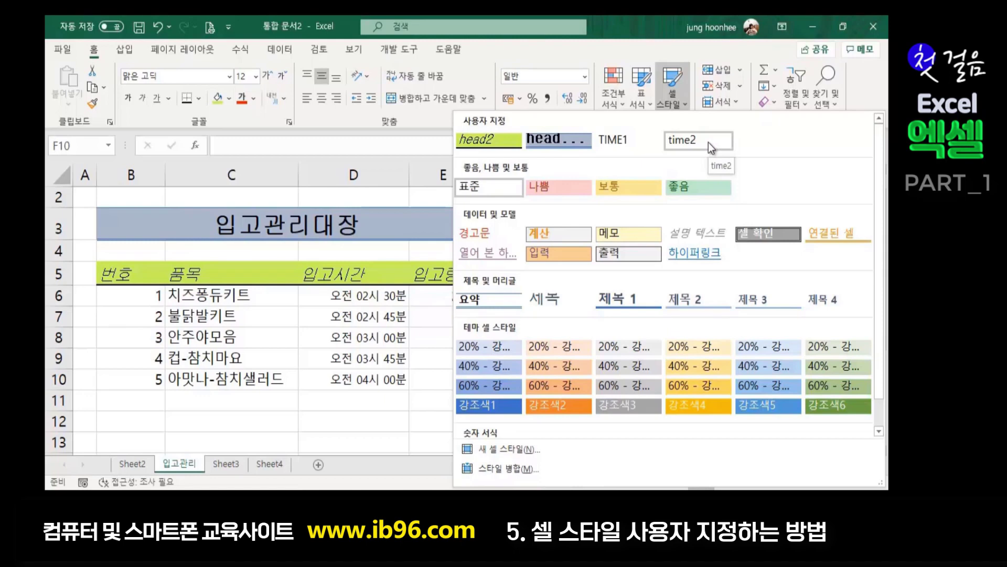
- Delete the unused time2 cell style and confirm it is gone from the gallery
right_click(708, 143)
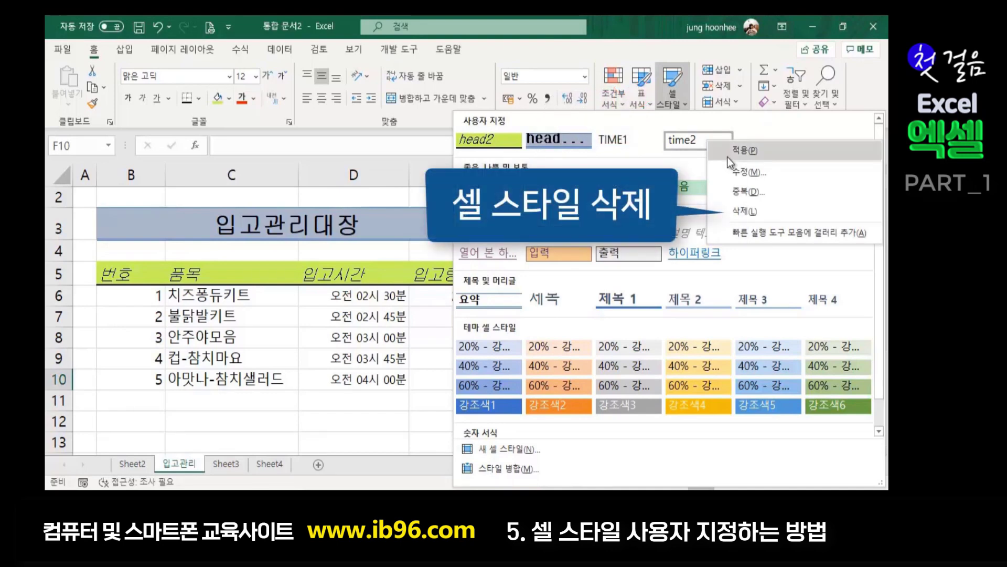
click(744, 212)
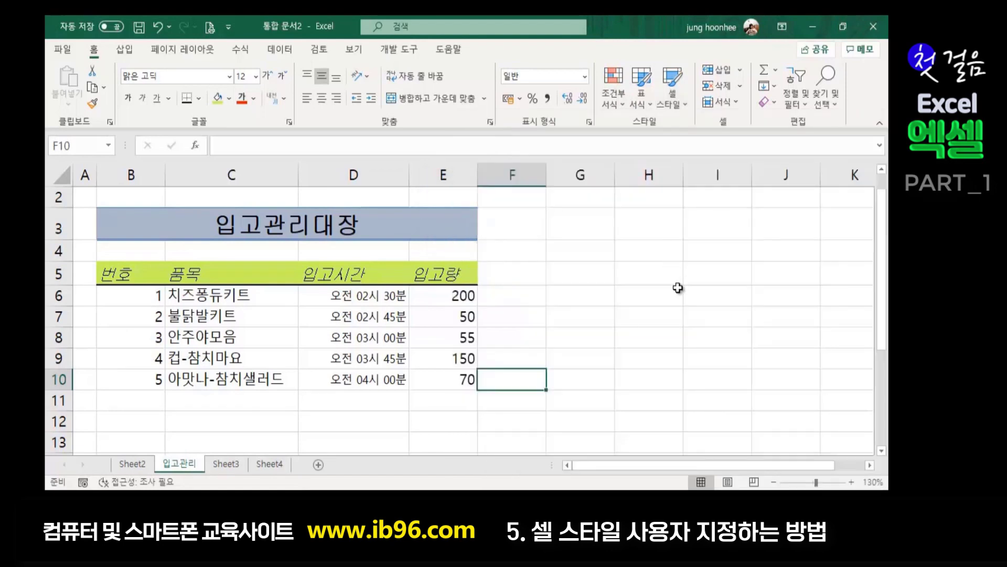
click(678, 289)
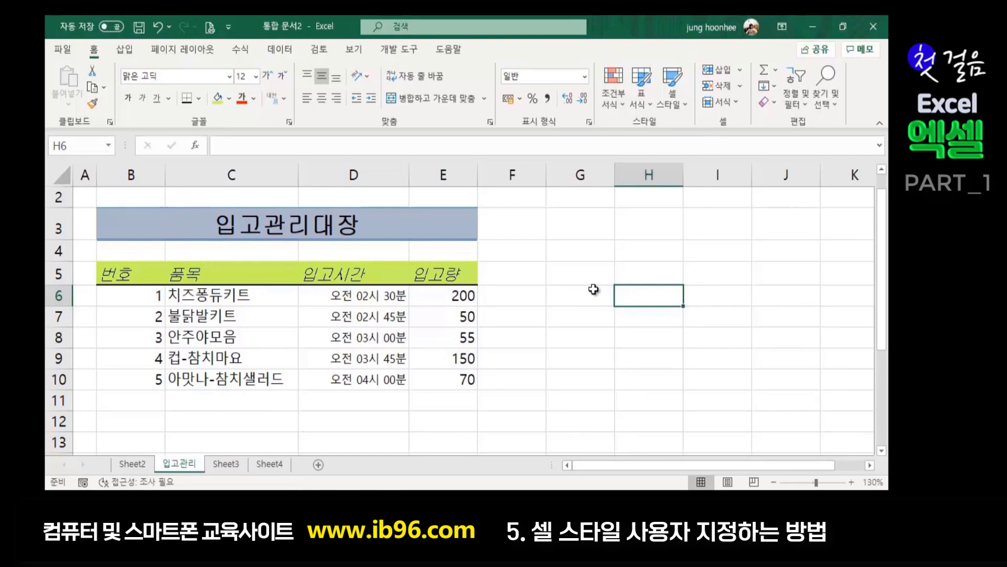
click(682, 105)
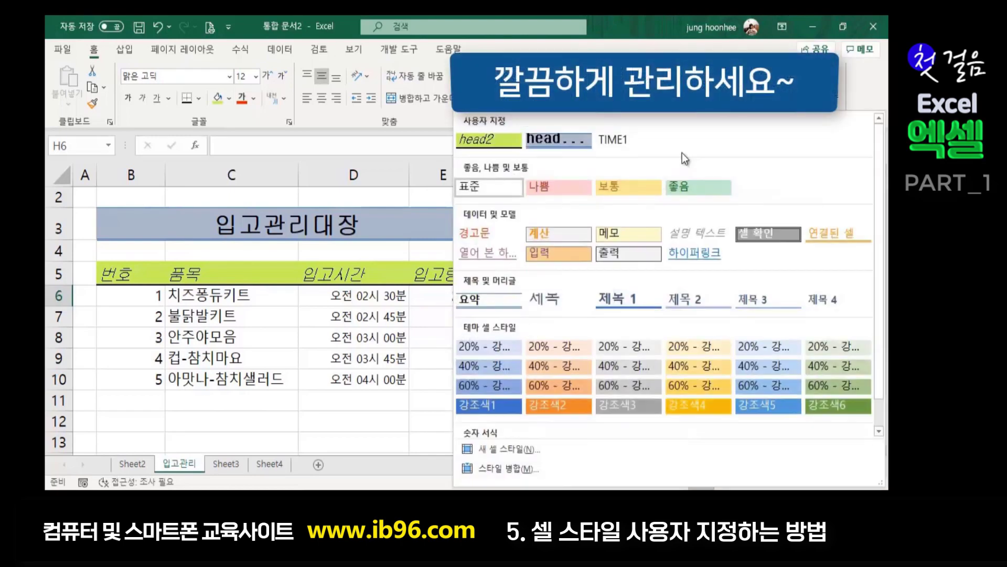